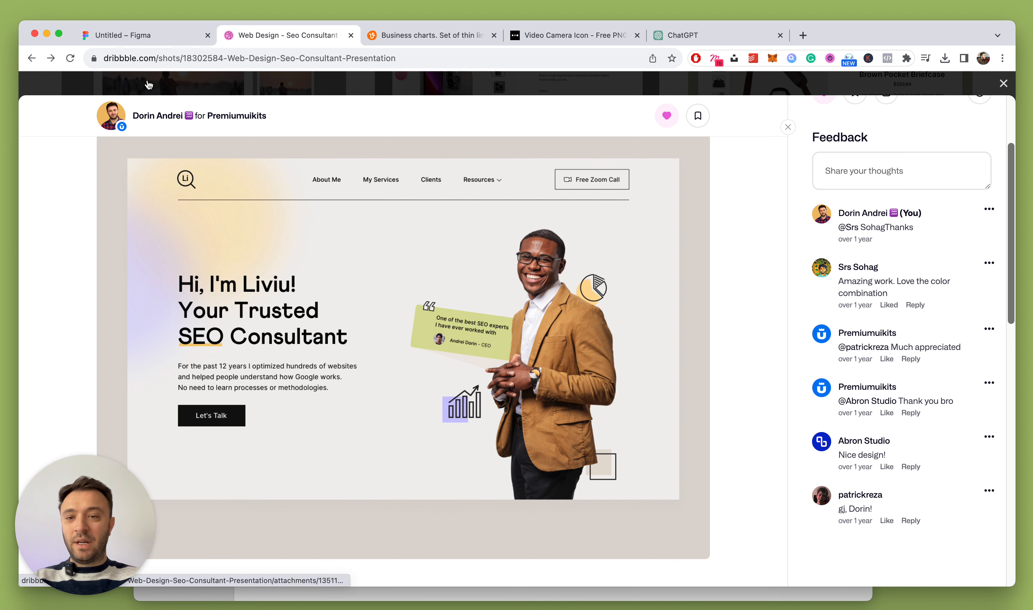
Switch from the Dribbble reference shot to the empty Untitled Figma file
{"action": "left_click", "coordinate": [147, 38]}
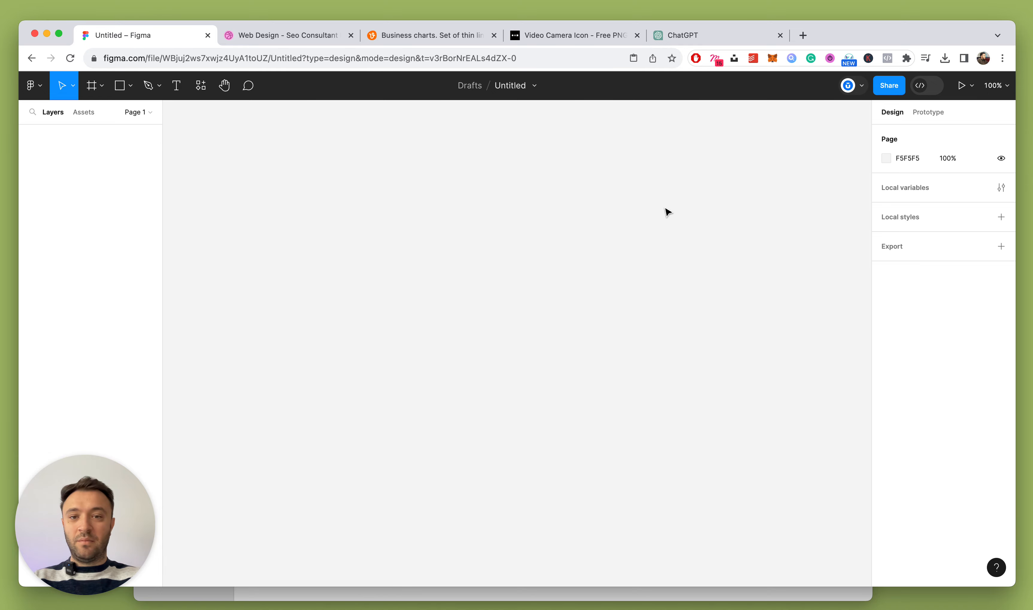
Add a 1512×982 MacBook Pro 14" frame to the canvas
{"action": "key", "text": "f"}
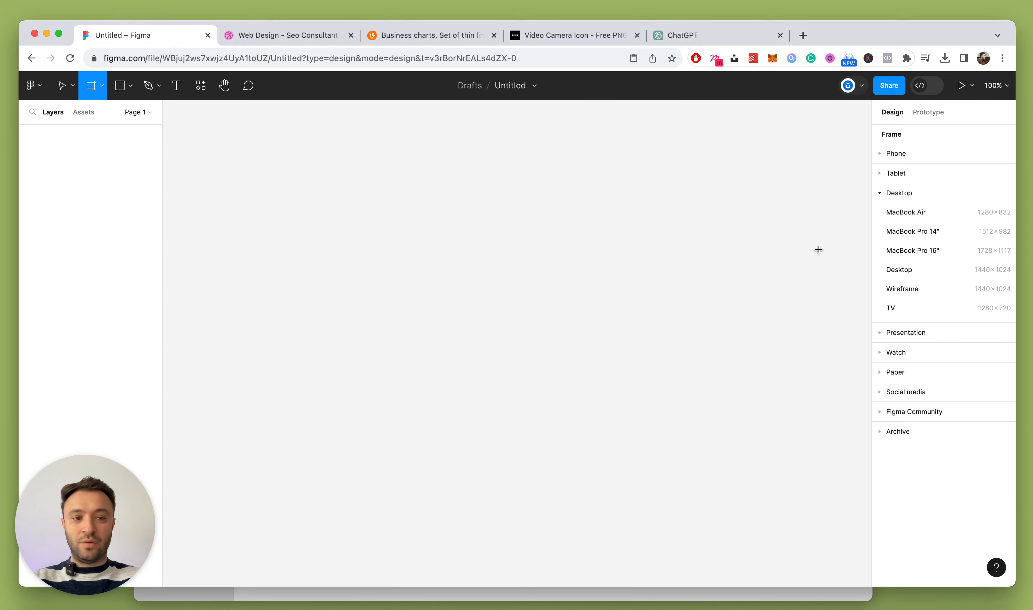
{"action": "left_click", "coordinate": [935, 233]}
{"action": "scroll", "coordinate": [558, 203], "scroll_direction": "down", "scroll_amount": 3}
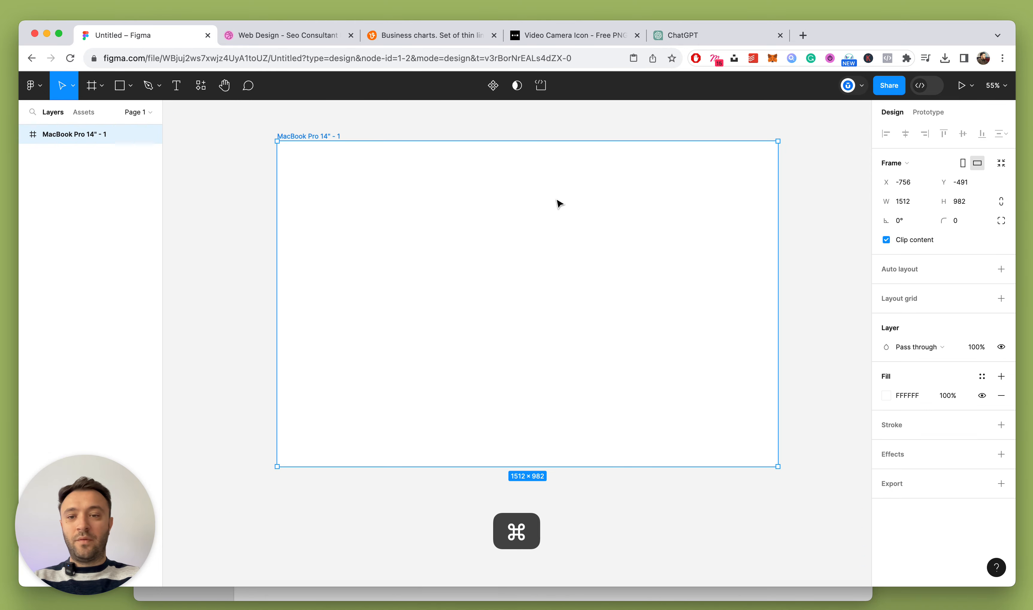
{"action": "scroll", "coordinate": [535, 200], "scroll_direction": "up", "scroll_amount": 2}
{"action": "scroll", "coordinate": [496, 189], "scroll_direction": "up", "scroll_amount": 2}
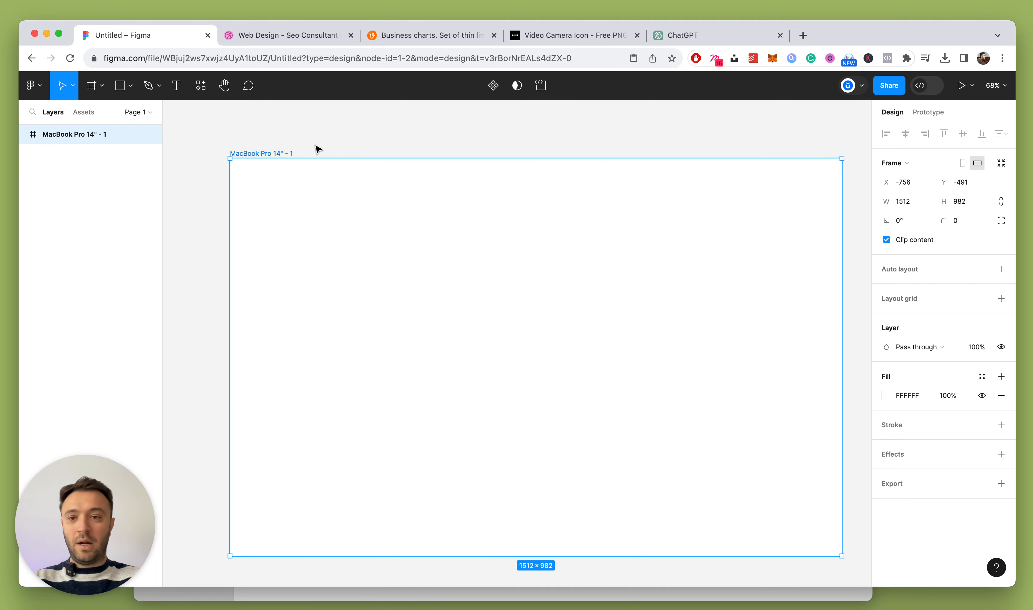
Rename the new frame Seo-Hero-Section and reselect it
{"action": "double_click", "coordinate": [270, 151]}
{"action": "type", "text": "P"}
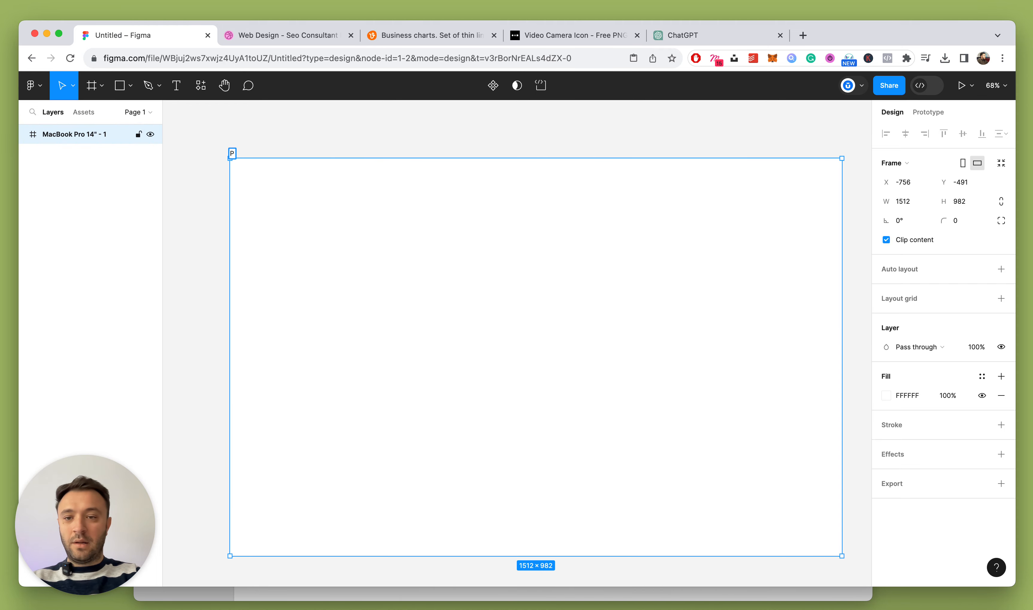
{"action": "key", "text": "BackSpace"}
{"action": "type", "text": "Seo-P"}
{"action": "key", "text": "BackSpace"}
{"action": "type", "text": "H"}
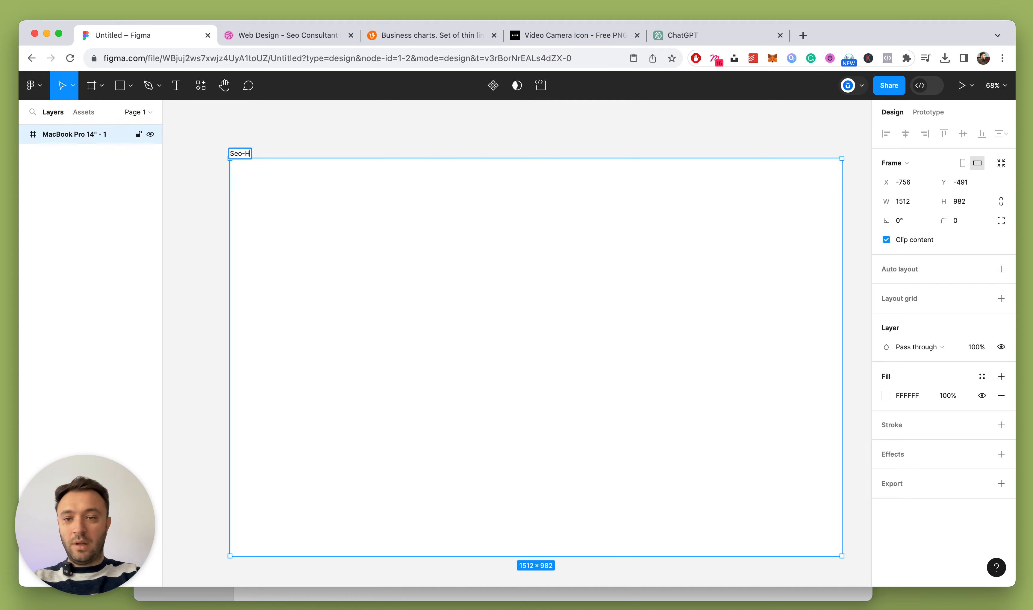
{"action": "type", "text": "ero-Secti"}
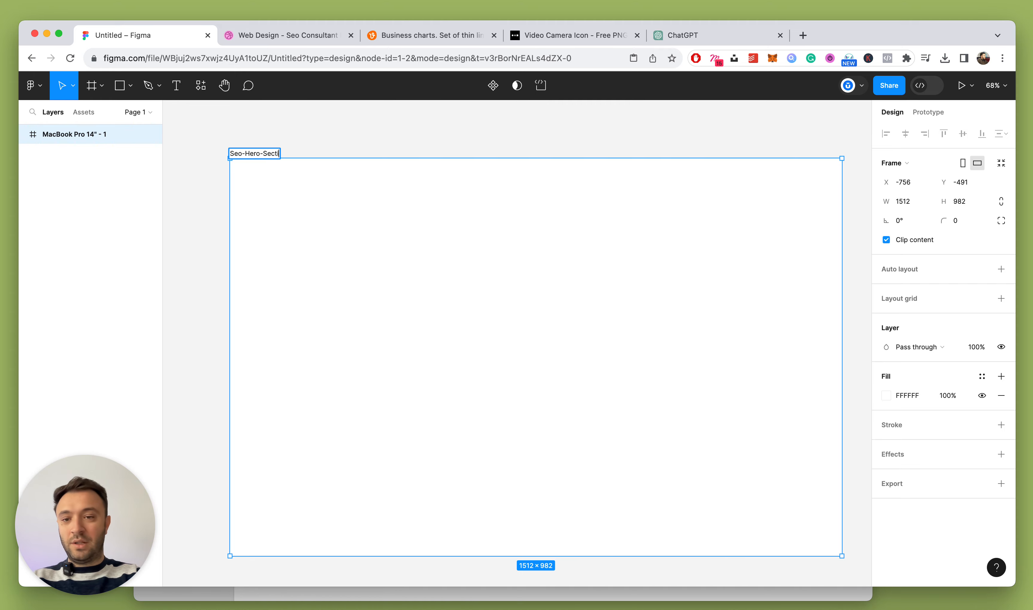
{"action": "type", "text": "on"}
{"action": "key", "text": "Return"}
{"action": "left_click", "coordinate": [692, 130]}
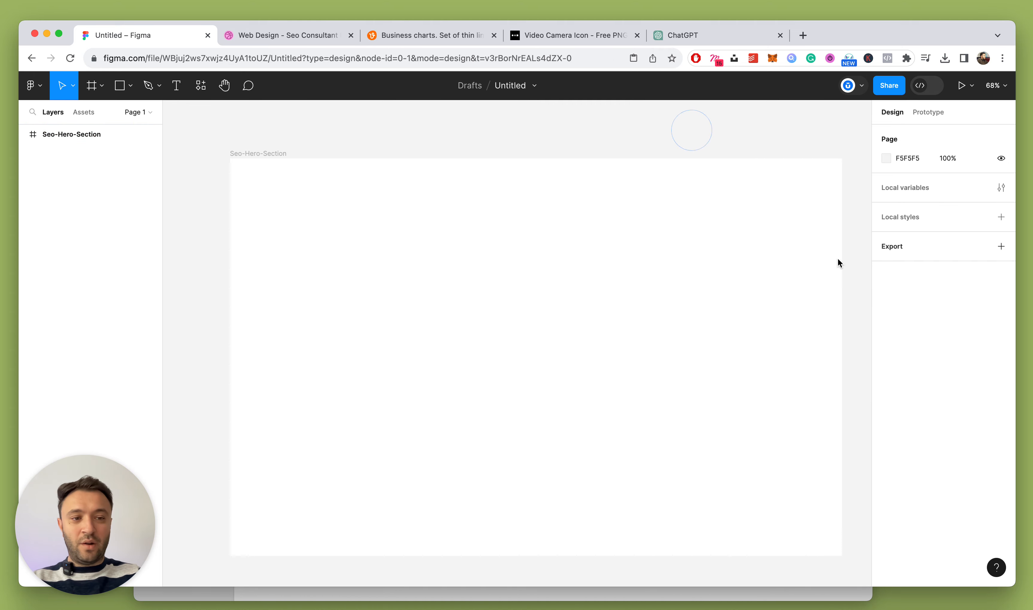
{"action": "left_click", "coordinate": [260, 154]}
Add a layout grid to the frame as 12 centred columns
{"action": "left_click", "coordinate": [999, 297]}
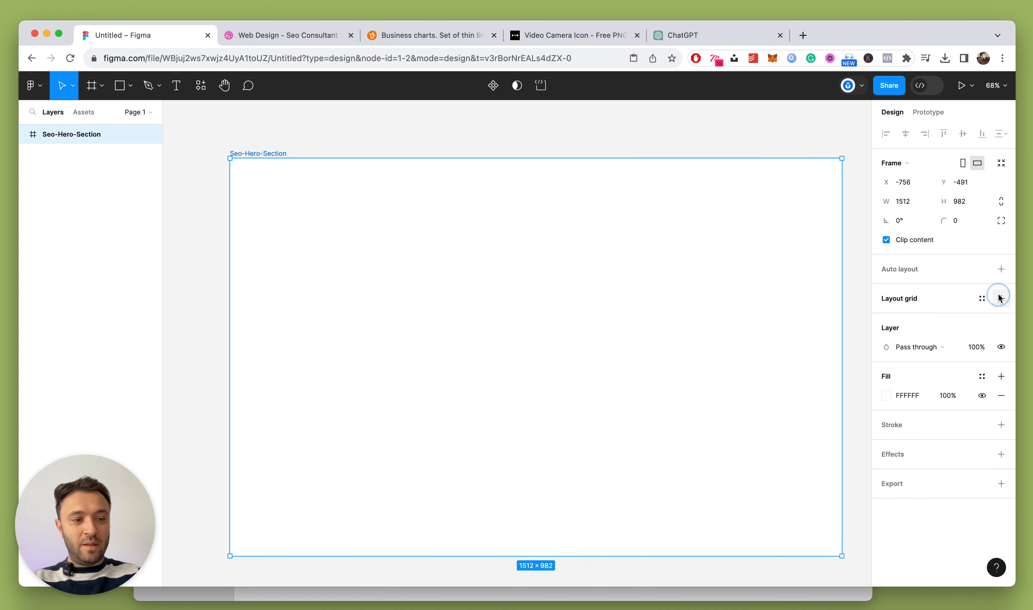
{"action": "left_click", "coordinate": [886, 317]}
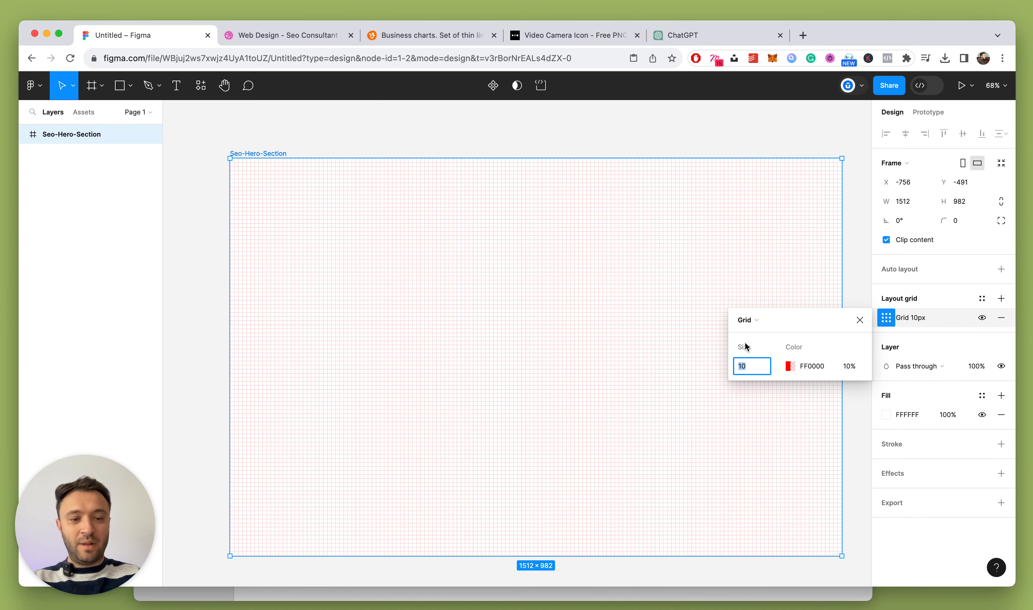
{"action": "left_click", "coordinate": [749, 320]}
{"action": "left_click", "coordinate": [765, 339]}
{"action": "left_click", "coordinate": [759, 366]}
{"action": "type", "text": "12"}
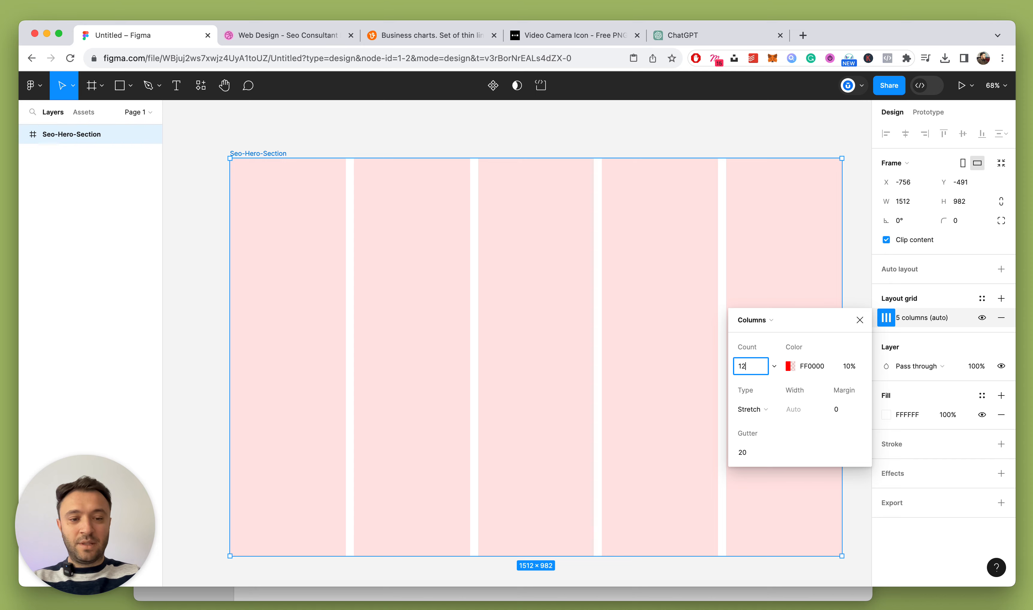
{"action": "key", "text": "Return"}
{"action": "left_click", "coordinate": [752, 409]}
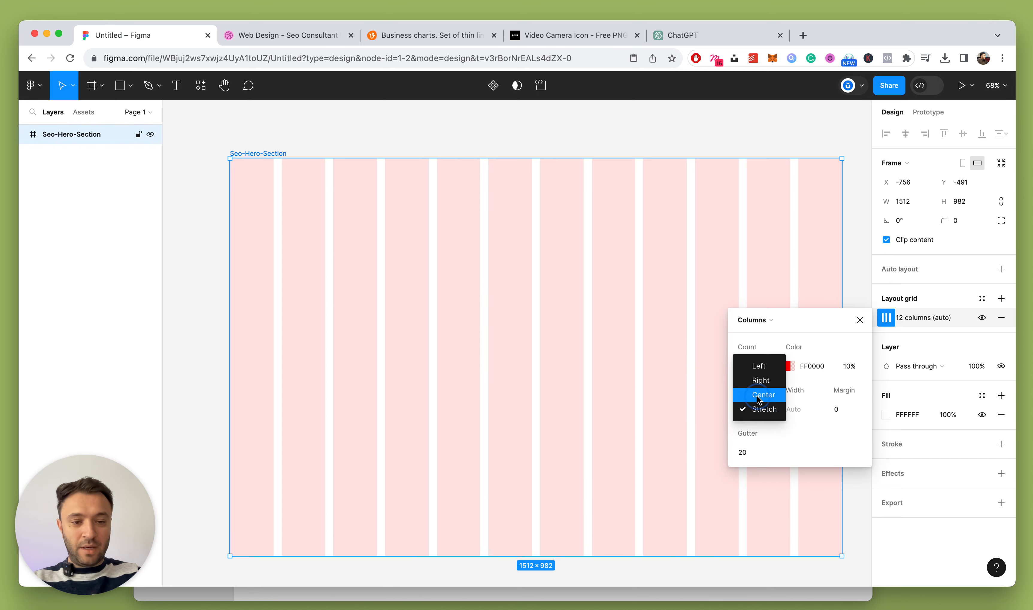
{"action": "left_click", "coordinate": [759, 395]}
Set the grid's column width to 85, gutter to 30 and opacity to 5%
{"action": "left_click", "coordinate": [801, 409]}
{"action": "type", "text": "12"}
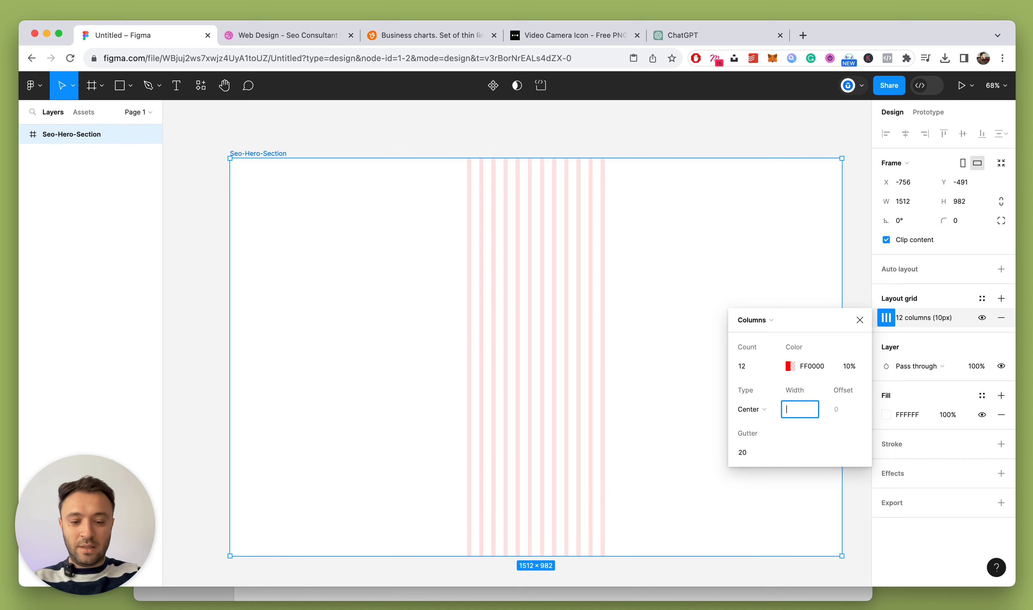
{"action": "type", "text": "85"}
{"action": "key", "text": "Return"}
{"action": "left_click", "coordinate": [763, 453]}
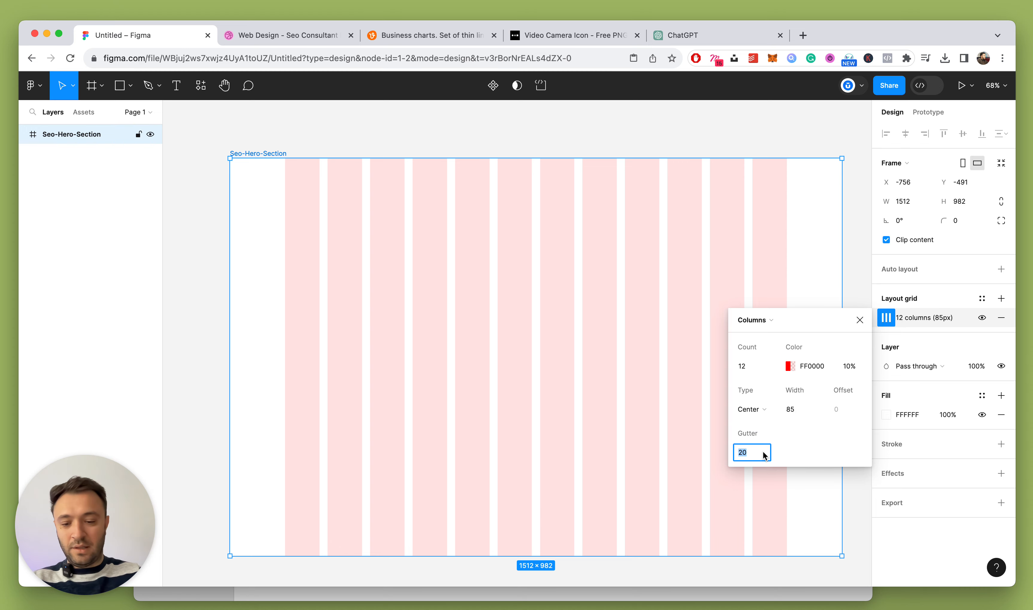
{"action": "type", "text": "30"}
{"action": "key", "text": "Return"}
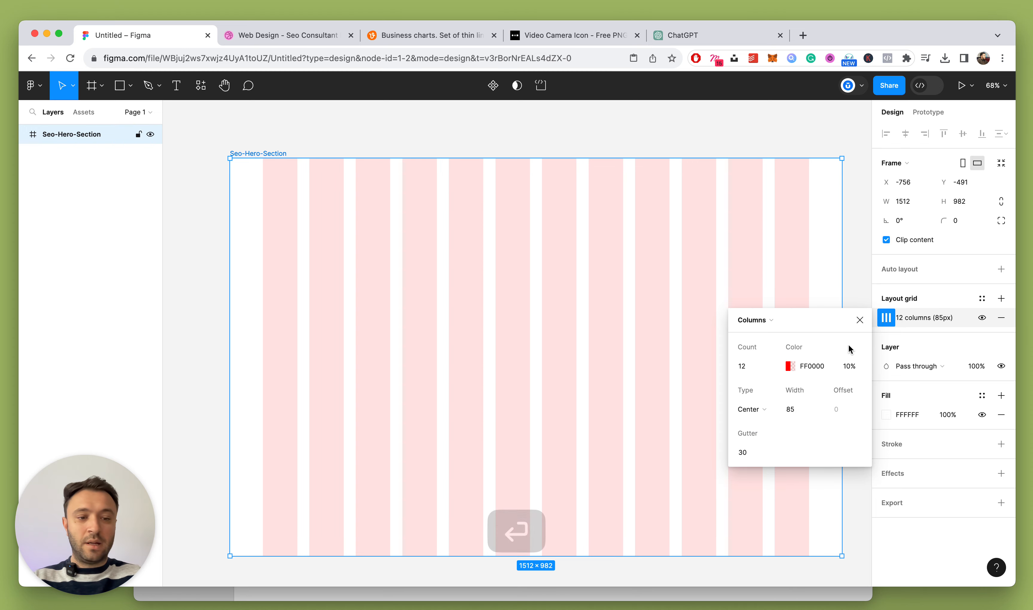
{"action": "left_click", "coordinate": [850, 366]}
{"action": "key", "text": "Down"}
{"action": "key", "text": "Down"}
{"action": "key", "text": "Down"}
{"action": "key", "text": "Down"}
{"action": "key", "text": "Down"}
{"action": "key", "text": "Down"}
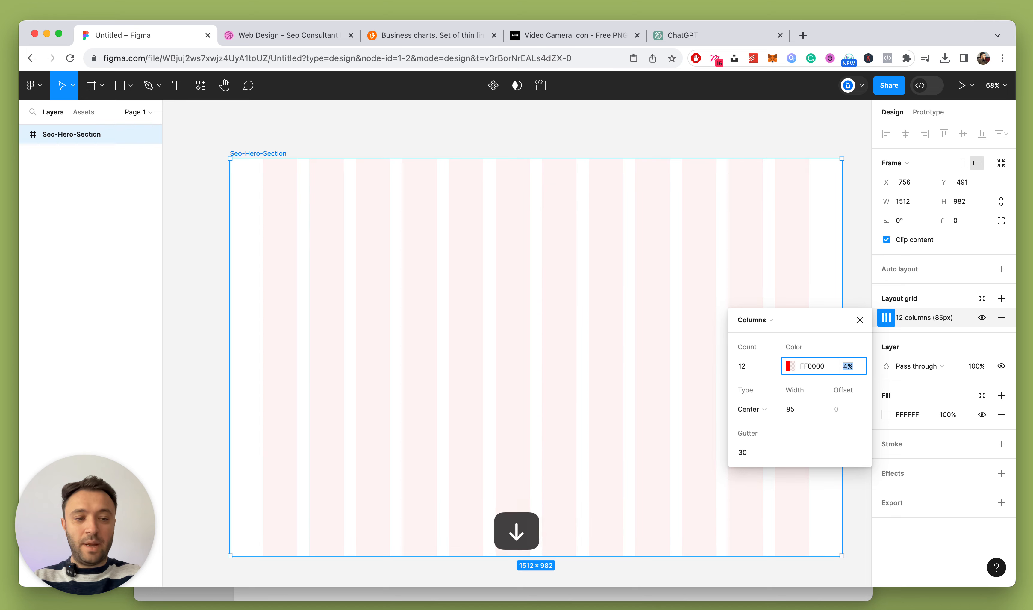
{"action": "key", "text": "Up"}
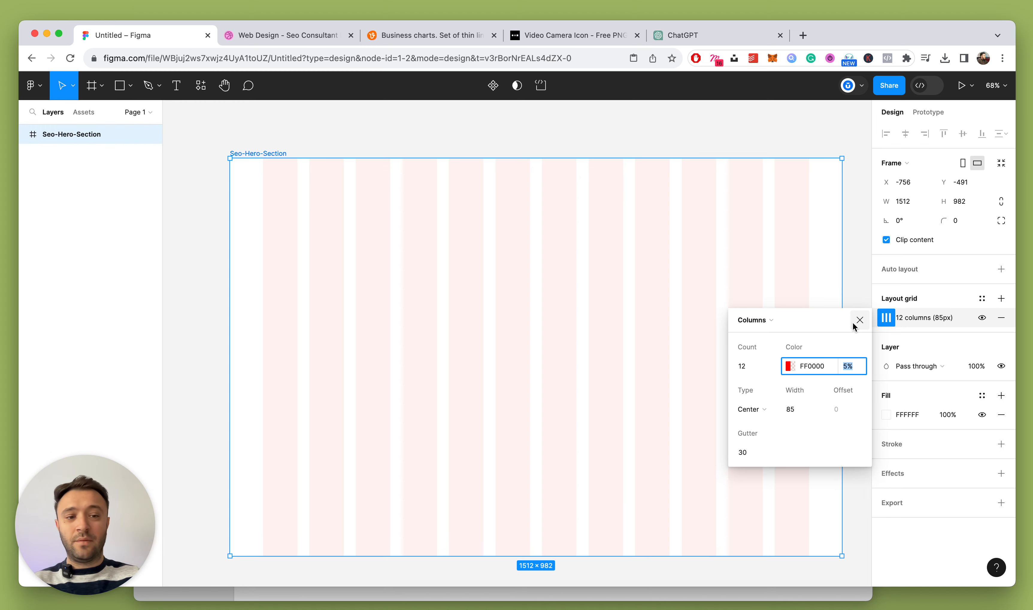
{"action": "left_click", "coordinate": [860, 320]}
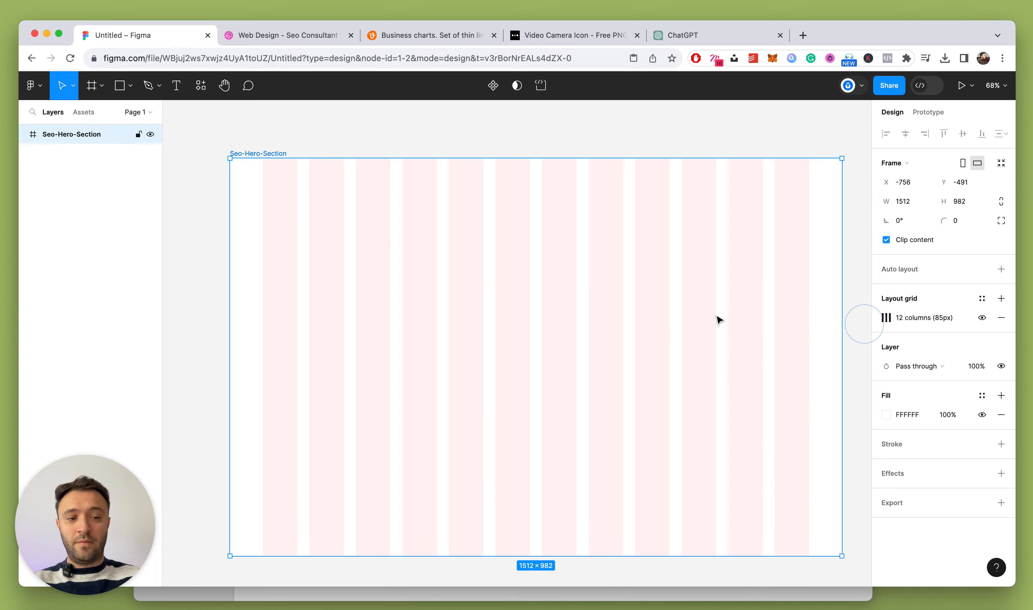
{"action": "scroll", "coordinate": [554, 299], "scroll_direction": "down", "scroll_amount": 3}
{"action": "scroll", "coordinate": [561, 301], "scroll_direction": "up", "scroll_amount": 3}
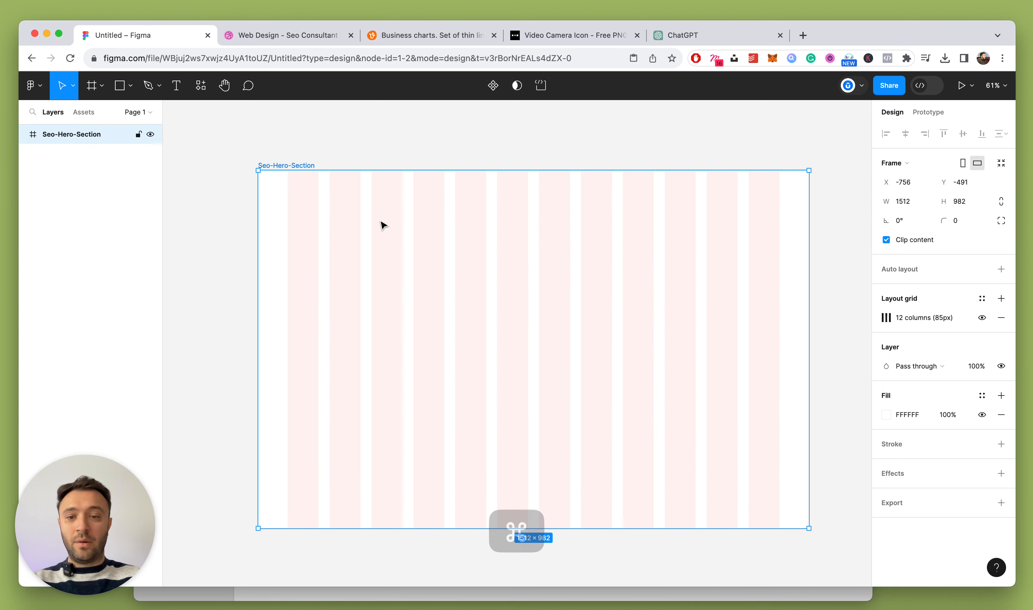
Compare the Seo-Hero-Section frame with the Dribbble reference shot, then return to Figma
{"action": "left_click", "coordinate": [320, 154]}
{"action": "left_click", "coordinate": [296, 166]}
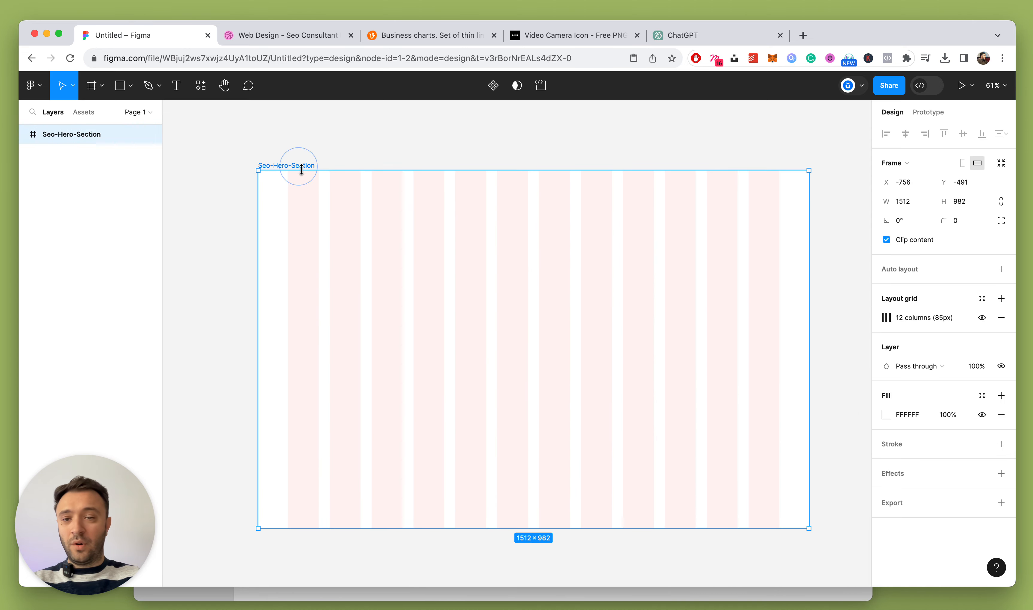
{"action": "left_click", "coordinate": [312, 35]}
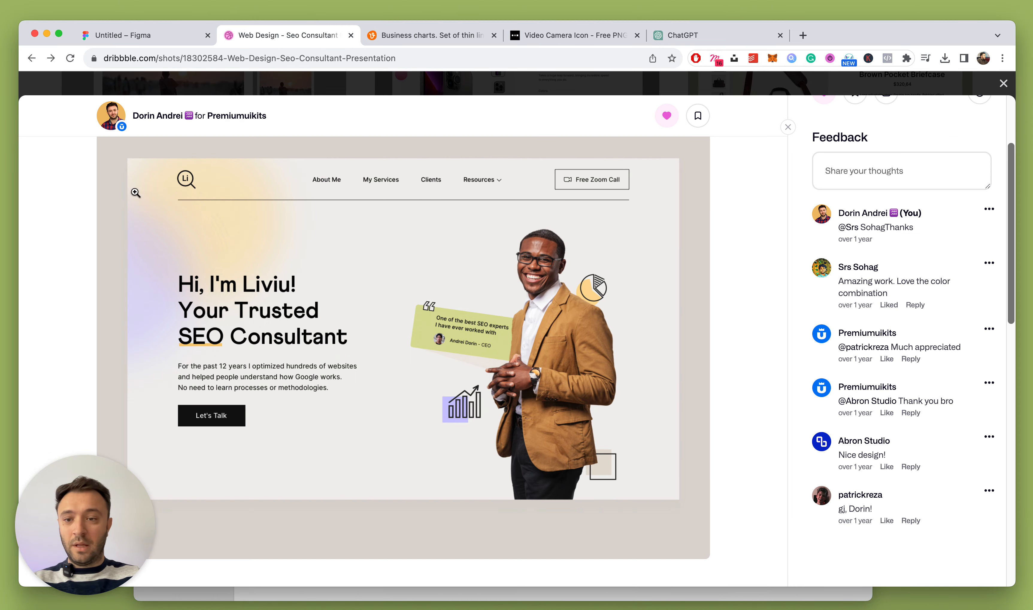
{"action": "left_click", "coordinate": [153, 35]}
Draw a trial rectangle across the frame's top, check its edge spacing, then delete it
{"action": "key", "text": "r"}
{"action": "left_click_drag", "start_coordinate": [288, 191], "coordinate": [779, 345]}
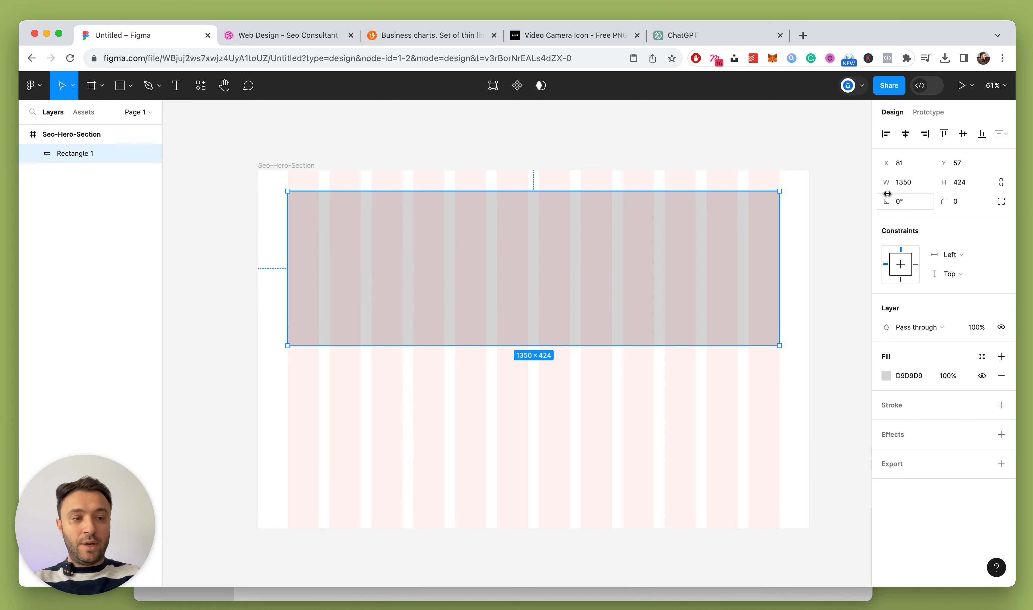
{"action": "key", "text": "alt"}
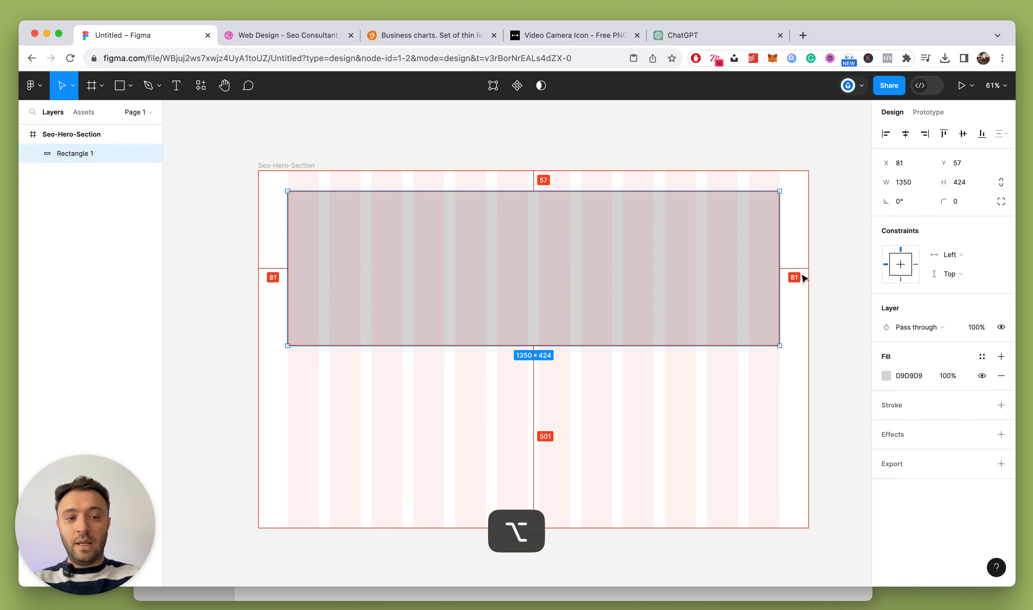
{"action": "scroll", "coordinate": [379, 281], "scroll_direction": "down", "scroll_amount": 3}
{"action": "scroll", "coordinate": [378, 280], "scroll_direction": "up", "scroll_amount": 2}
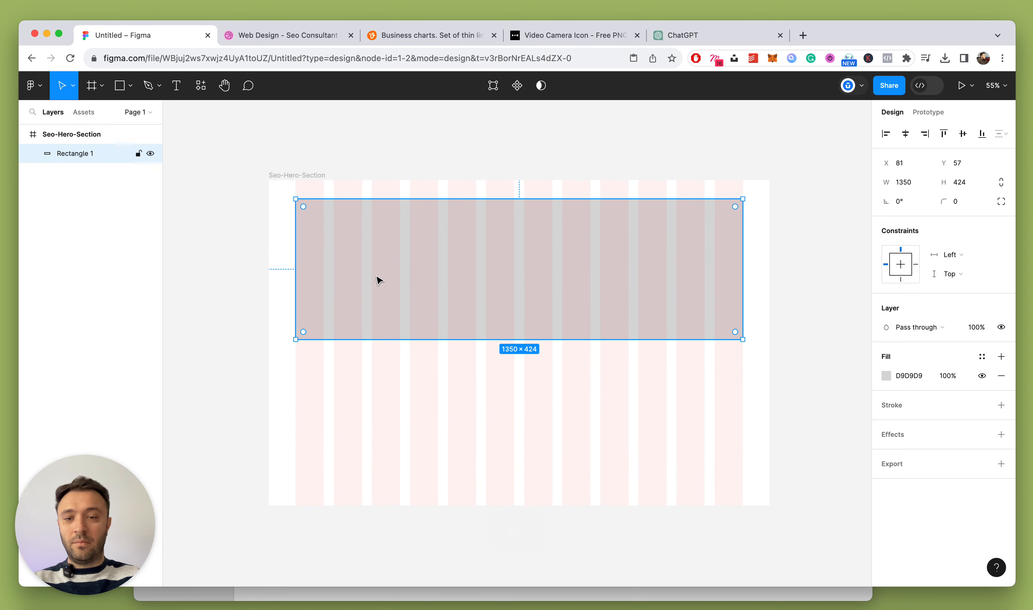
{"action": "left_click", "coordinate": [697, 351]}
{"action": "left_click", "coordinate": [466, 280]}
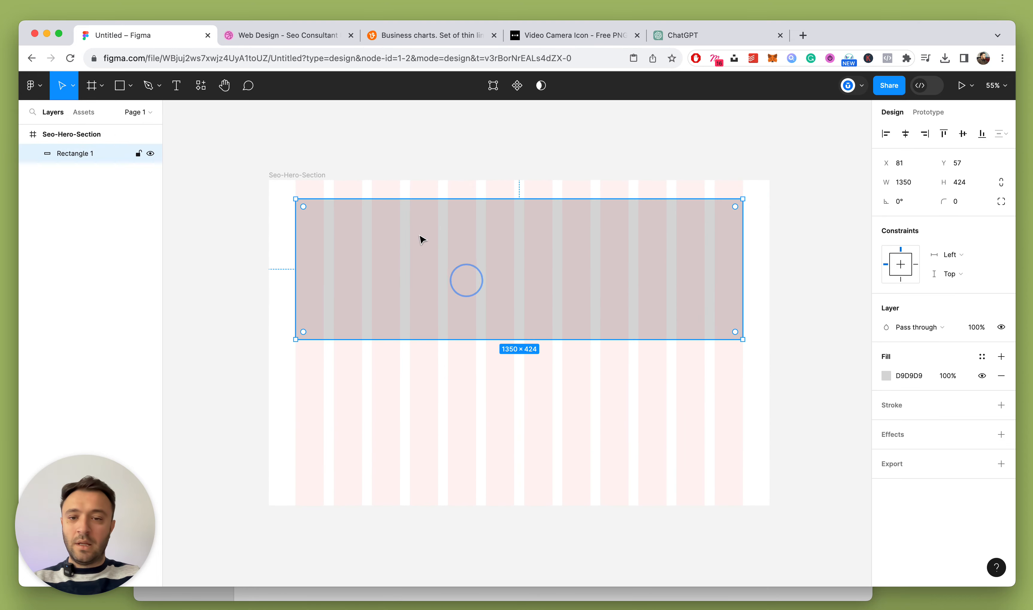
{"action": "key", "text": "Delete"}
Bring the Dribbble SEO consultant reference shot back into view
{"action": "left_click", "coordinate": [311, 178]}
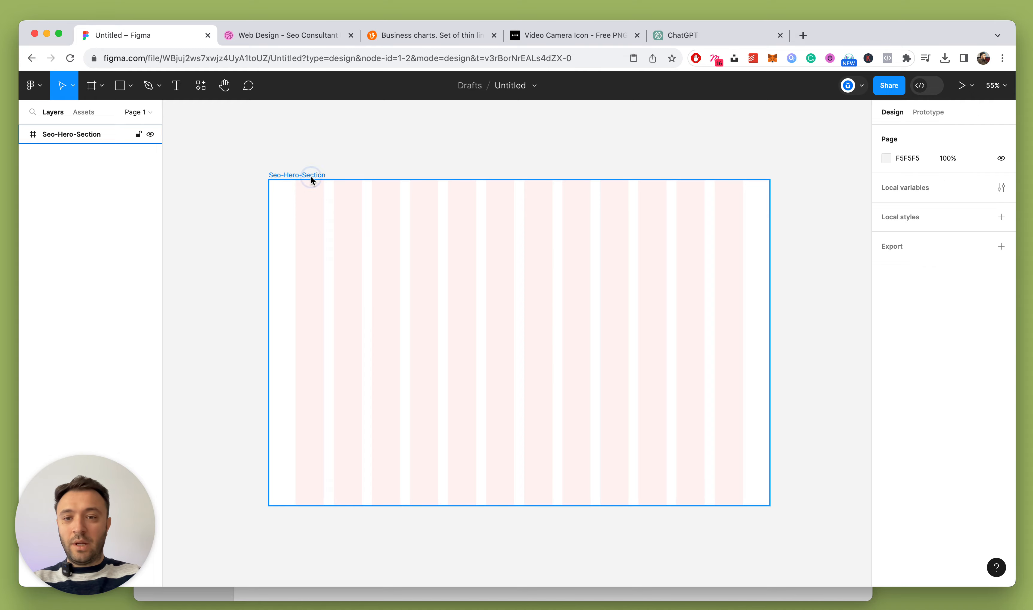
{"action": "scroll", "coordinate": [406, 242], "scroll_direction": "up", "scroll_amount": 3}
{"action": "left_click", "coordinate": [291, 35]}
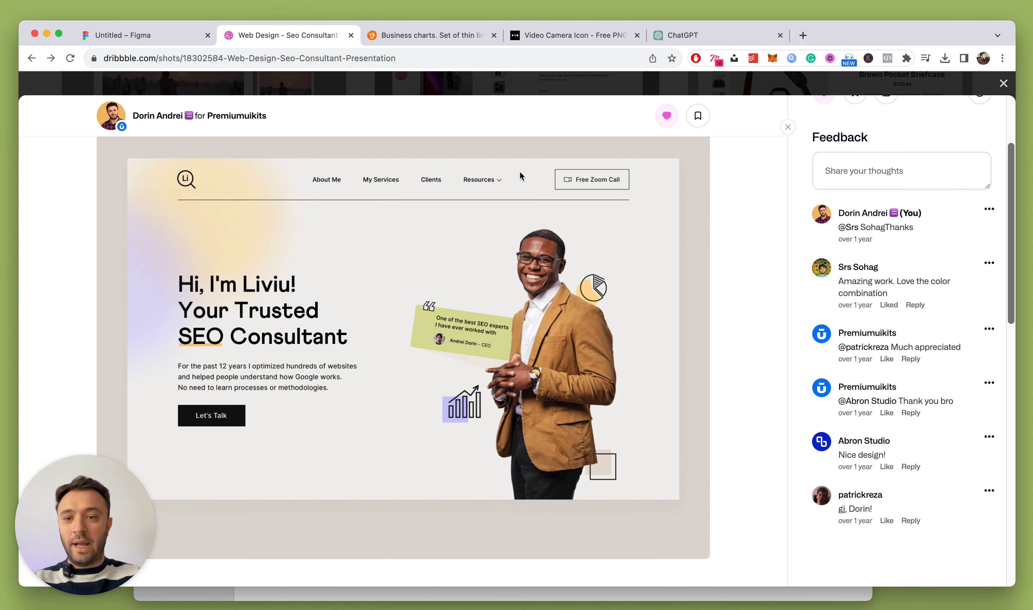
Add a Home text label in the frame and Option-drag a copy to the right
{"action": "left_click", "coordinate": [153, 36]}
{"action": "key", "text": "t"}
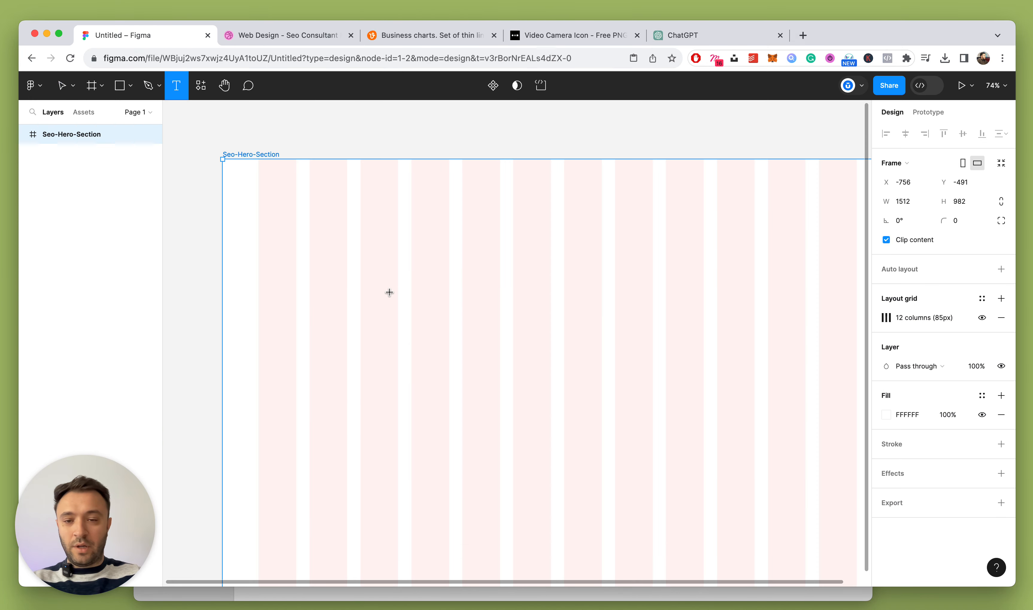
{"action": "left_click", "coordinate": [388, 257]}
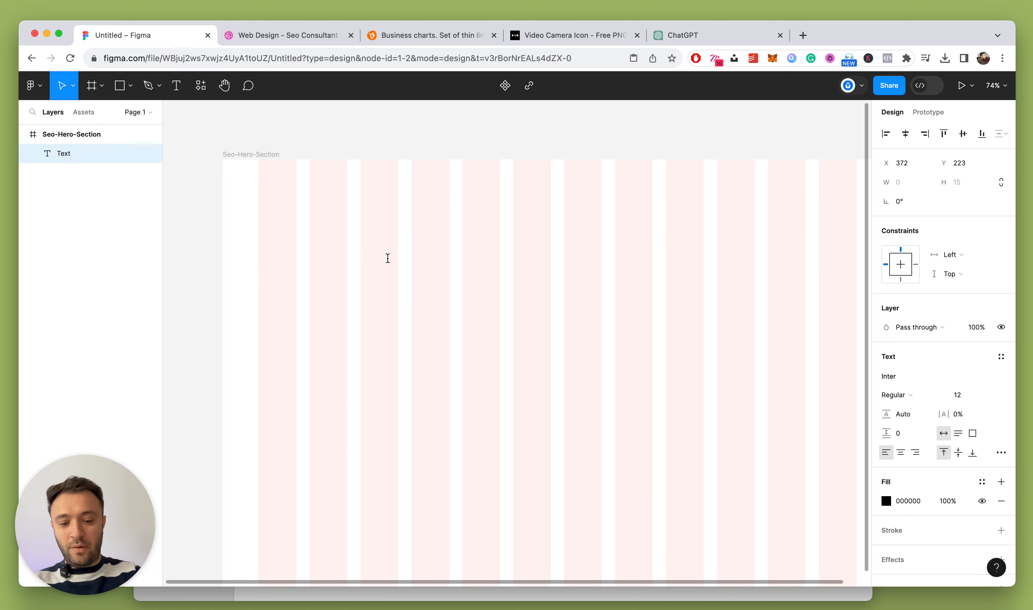
{"action": "type", "text": "Home"}
{"action": "key", "text": "Escape"}
{"action": "scroll", "coordinate": [409, 288], "scroll_direction": "up", "scroll_amount": 5}
{"action": "key", "text": "Escape"}
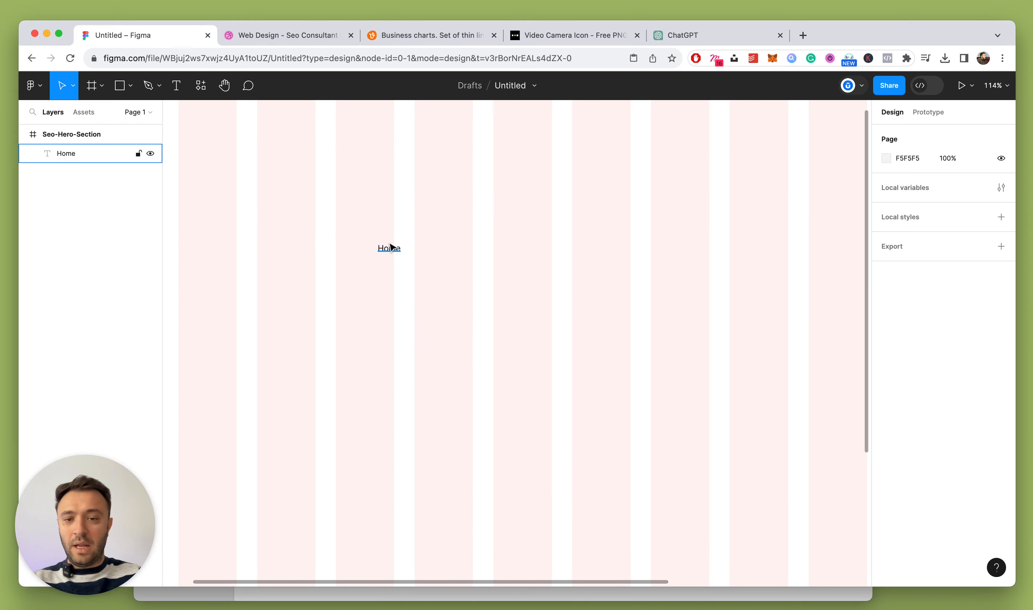
{"action": "left_click_drag", "start_coordinate": [390, 247], "coordinate": [586, 189]}
Turn the copies into My Services and Blog labels along the row
{"action": "double_click", "coordinate": [586, 189]}
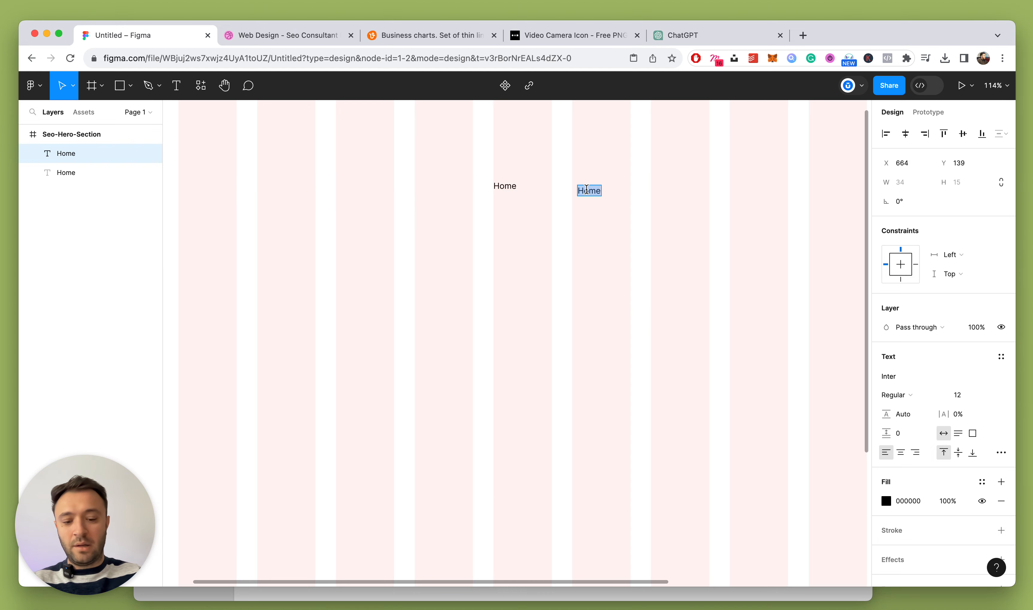
{"action": "type", "text": "My Services"}
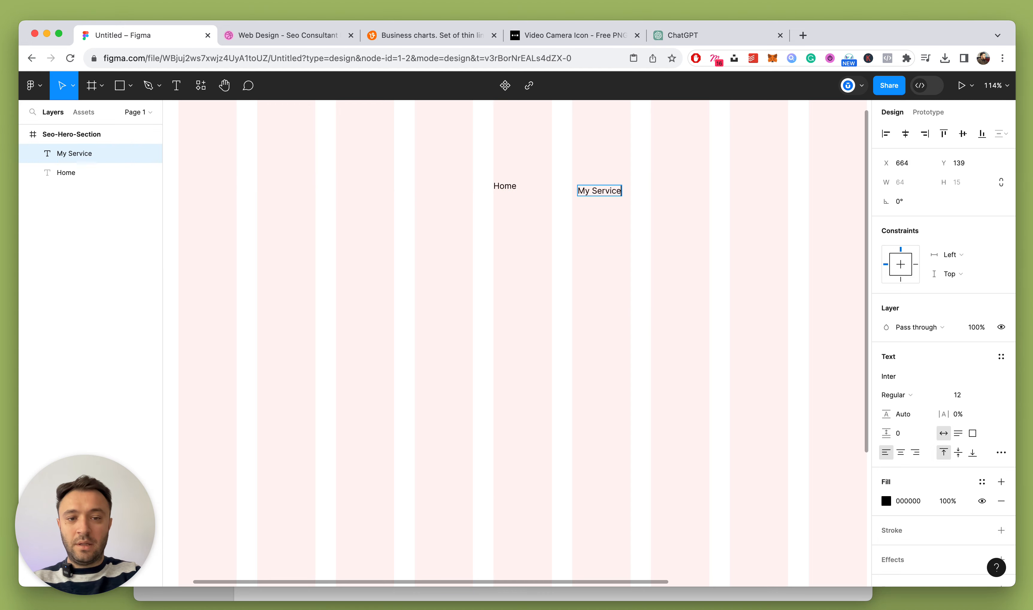
{"action": "key", "text": "Escape"}
{"action": "key", "text": "super+d"}
{"action": "key", "text": "shift+Right"}
{"action": "key", "text": "shift+Right"}
{"action": "key", "text": "shift+Right"}
{"action": "key", "text": "shift+Right"}
{"action": "key", "text": "shift+Right"}
{"action": "key", "text": "shift+Right"}
{"action": "key", "text": "shift+Right"}
{"action": "key", "text": "shift+Right"}
{"action": "key", "text": "shift+Right"}
{"action": "key", "text": "shift+Right"}
{"action": "key", "text": "shift+Right"}
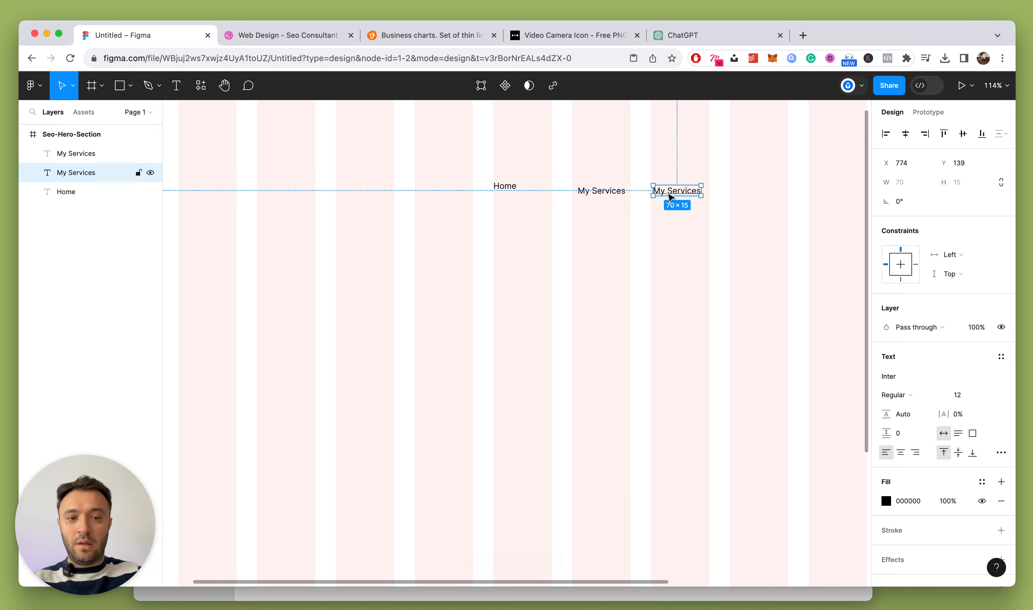
{"action": "key", "text": "Return"}
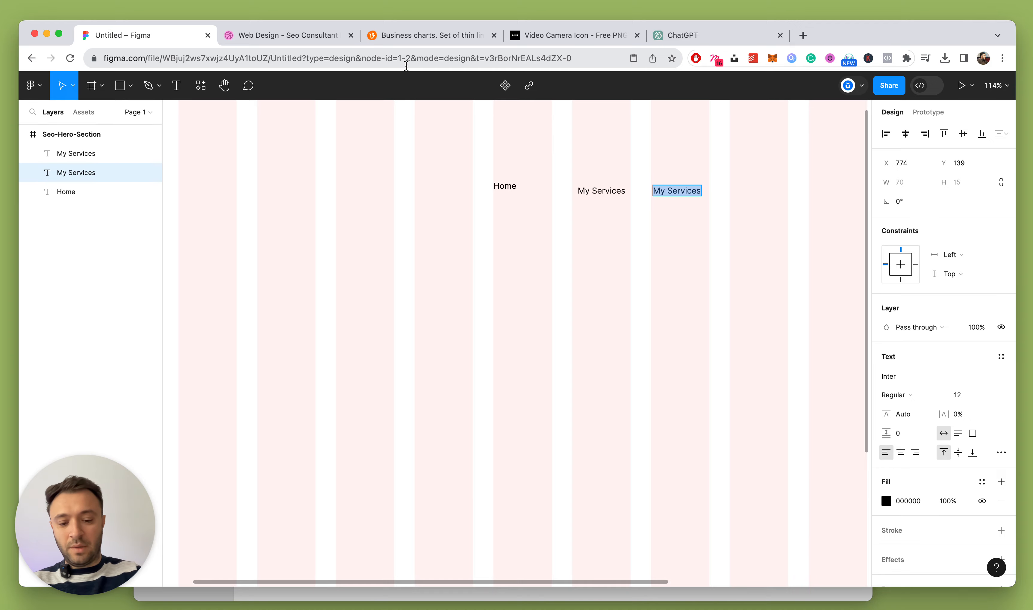
{"action": "type", "text": "Blog"}
{"action": "key", "text": "Escape"}
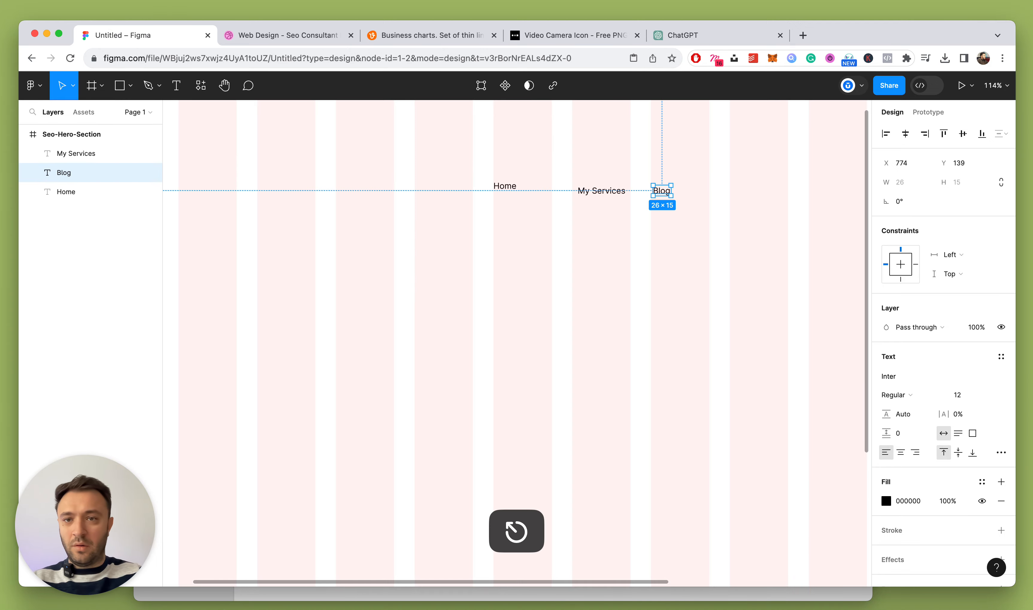
Place a copy of Blog further right and retype it as Clients
{"action": "left_click", "coordinate": [270, 36]}
{"action": "left_click", "coordinate": [172, 40]}
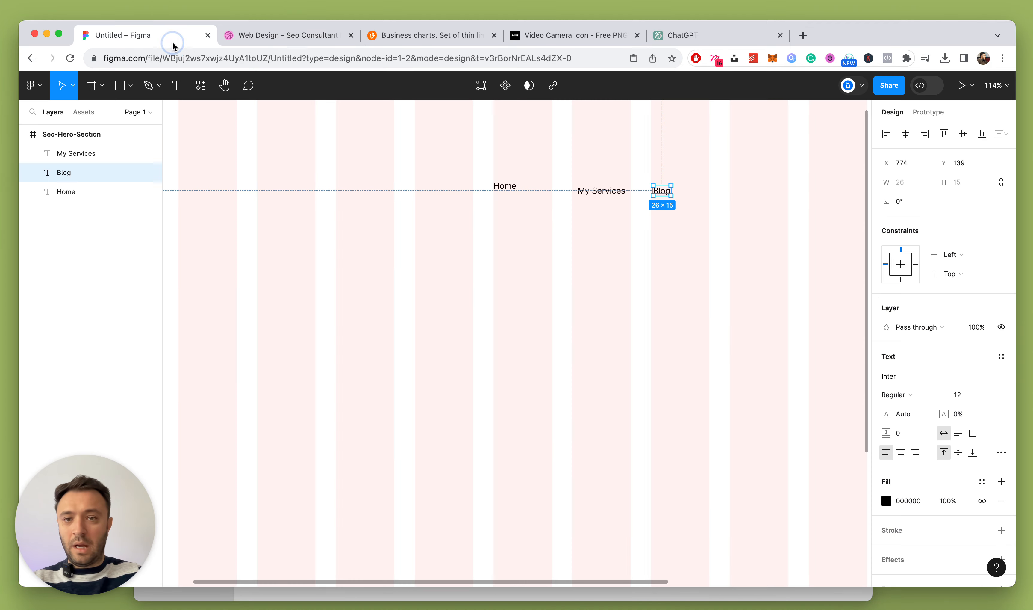
{"action": "left_click_drag", "start_coordinate": [598, 193], "coordinate": [687, 191]}
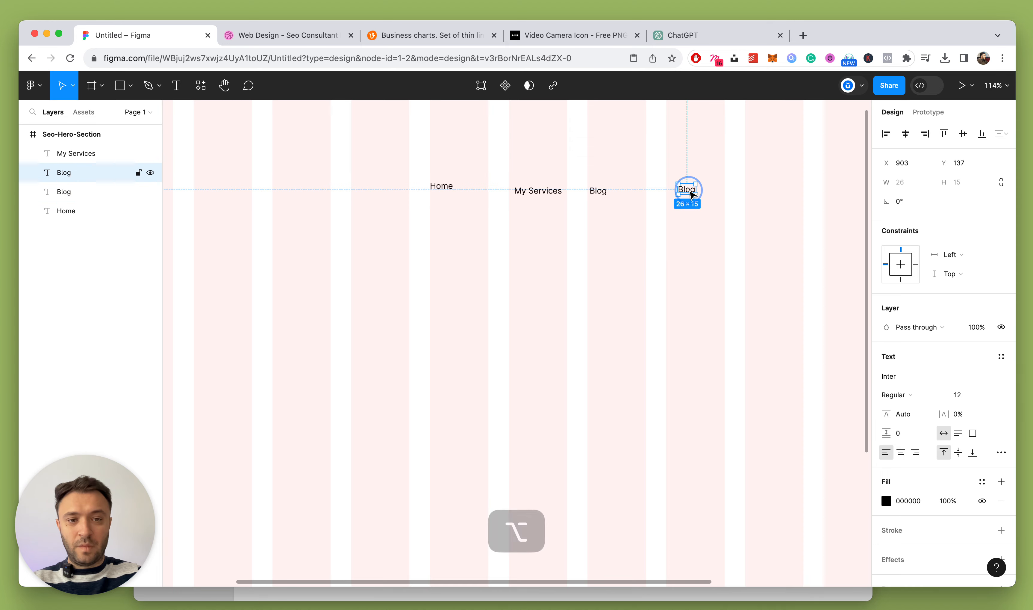
{"action": "double_click", "coordinate": [683, 191]}
{"action": "type", "text": "Clients"}
{"action": "key", "text": "Escape"}
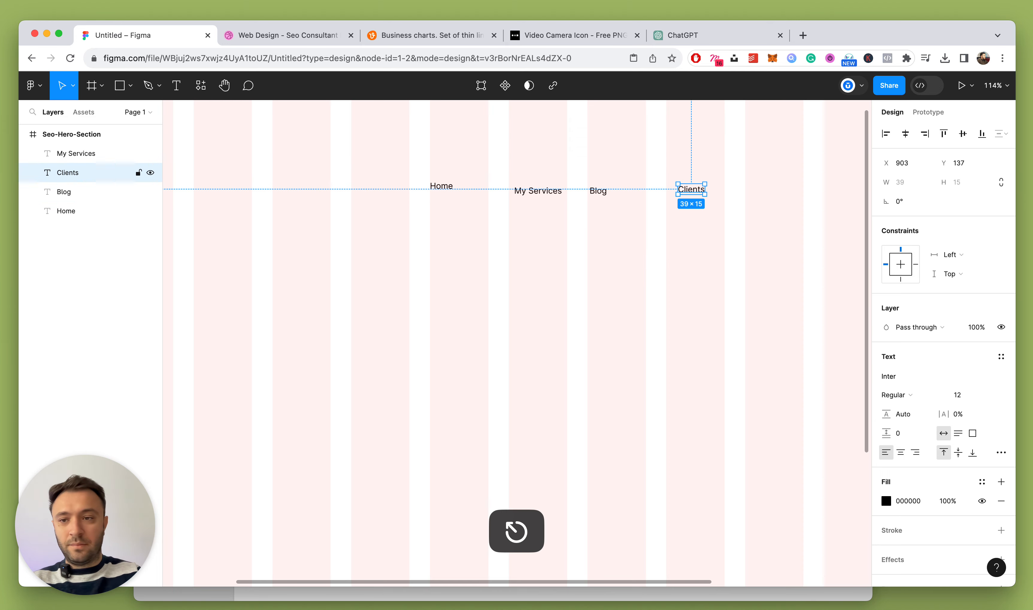
Duplicate Clients into a Resources label and delete the Blog label
{"action": "key", "text": "super+d"}
{"action": "key", "text": "shift+Right"}
{"action": "key", "text": "shift+Right"}
{"action": "key", "text": "shift+Right"}
{"action": "key", "text": "shift+Right"}
{"action": "key", "text": "shift+Right"}
{"action": "key", "text": "shift+Right"}
{"action": "key", "text": "shift+Right"}
{"action": "key", "text": "shift+Right"}
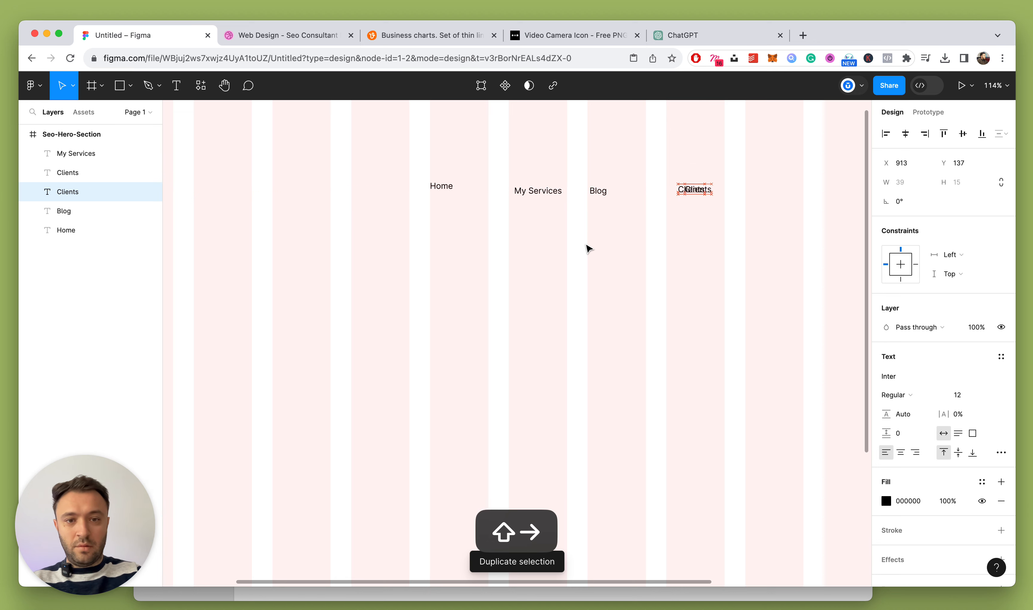
{"action": "double_click", "coordinate": [744, 191]}
{"action": "type", "text": "Resou"}
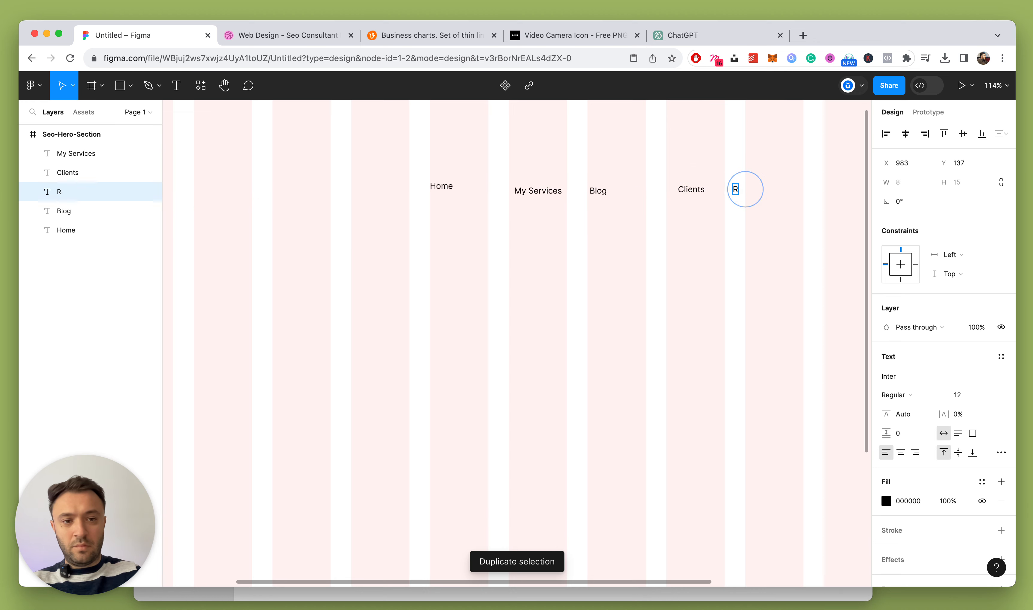
{"action": "key", "text": "BackSpace"}
{"action": "type", "text": "urces"}
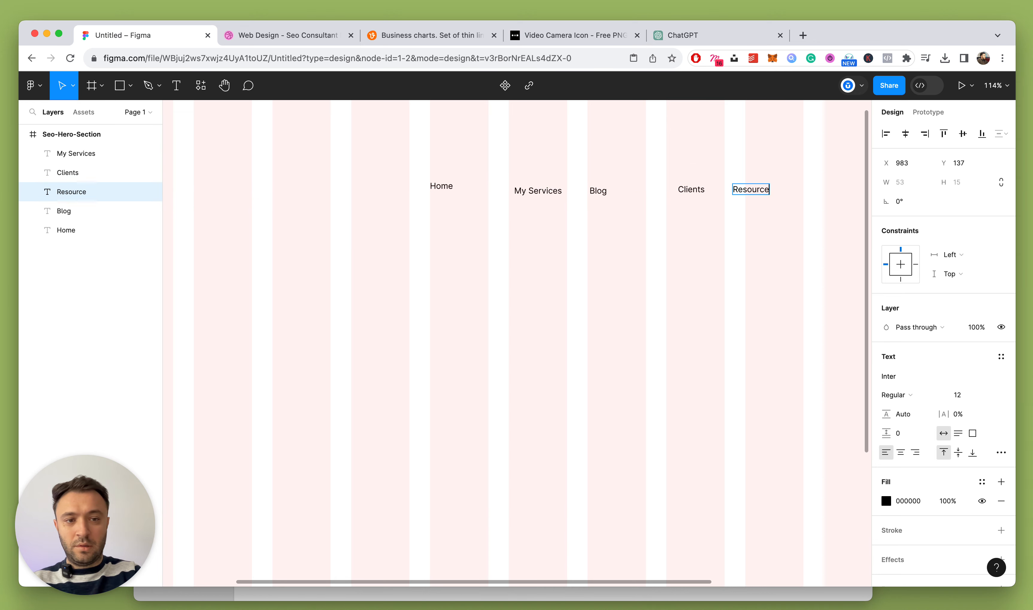
{"action": "key", "text": "Escape"}
{"action": "left_click", "coordinate": [608, 195]}
{"action": "key", "text": "Delete"}
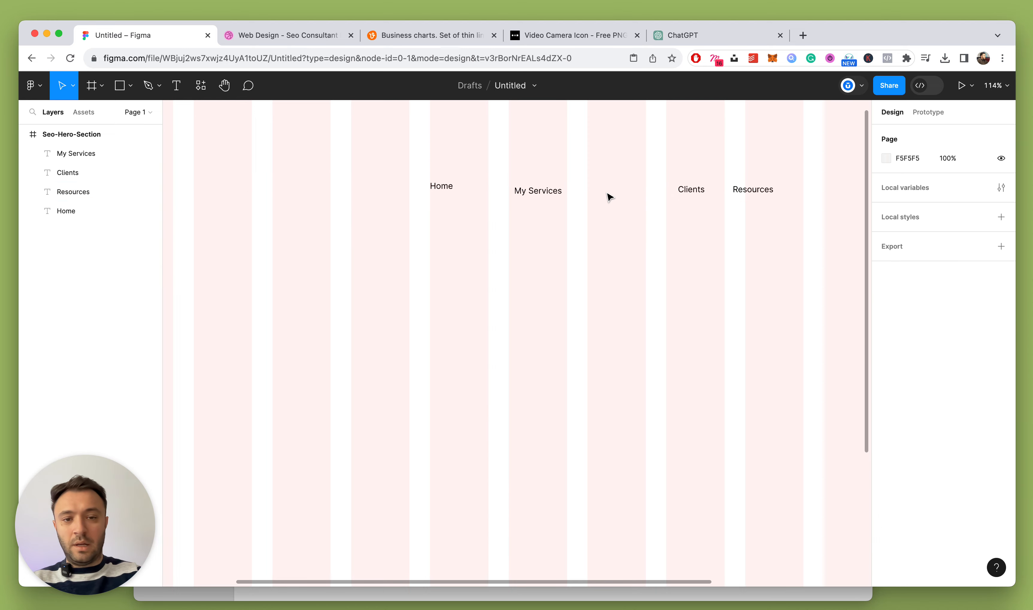
Wrap the four header links in an auto-layout frame with 48 spacing
{"action": "left_click_drag", "start_coordinate": [361, 161], "coordinate": [810, 244]}
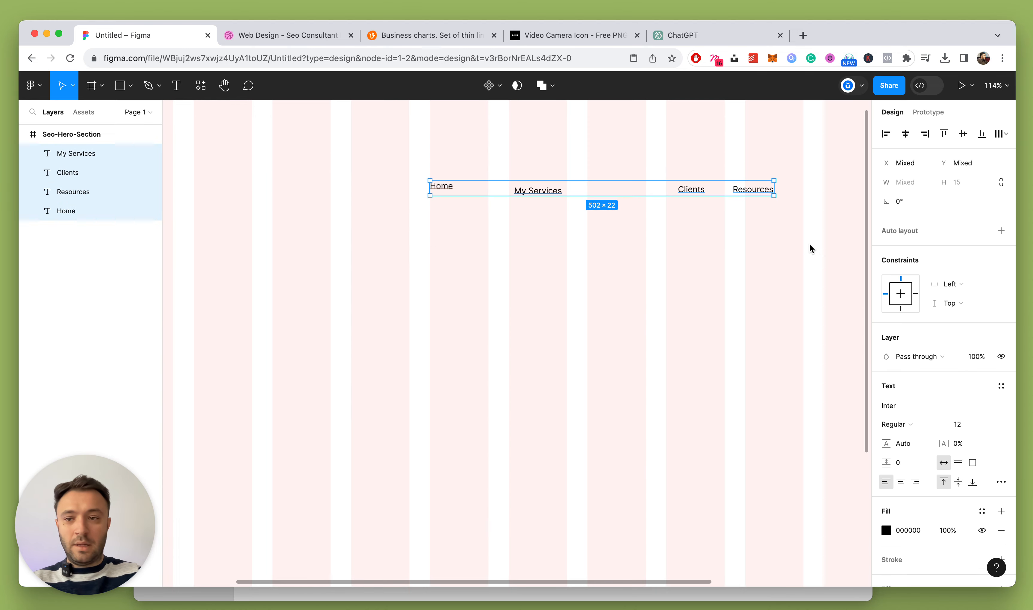
{"action": "key", "text": "shift+a"}
{"action": "scroll", "coordinate": [547, 284], "scroll_direction": "left", "scroll_amount": 2}
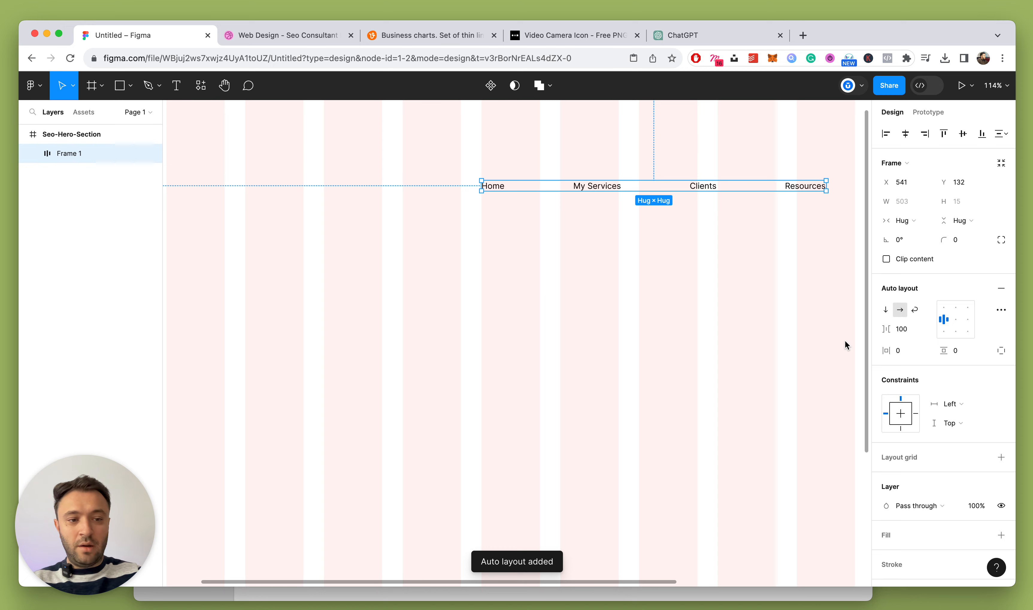
{"action": "left_click", "coordinate": [903, 330]}
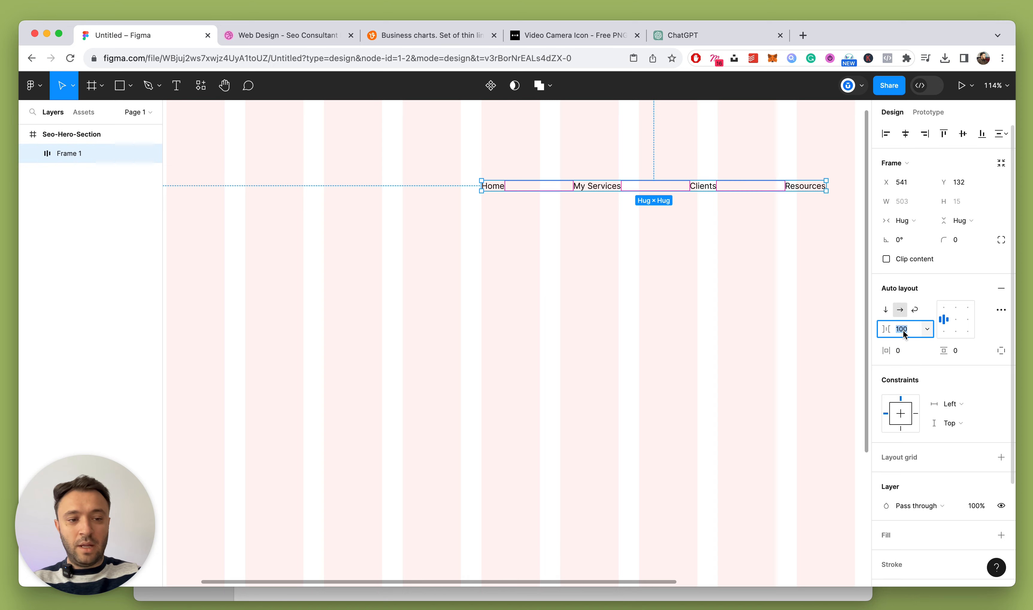
{"action": "type", "text": "48"}
{"action": "key", "text": "Return"}
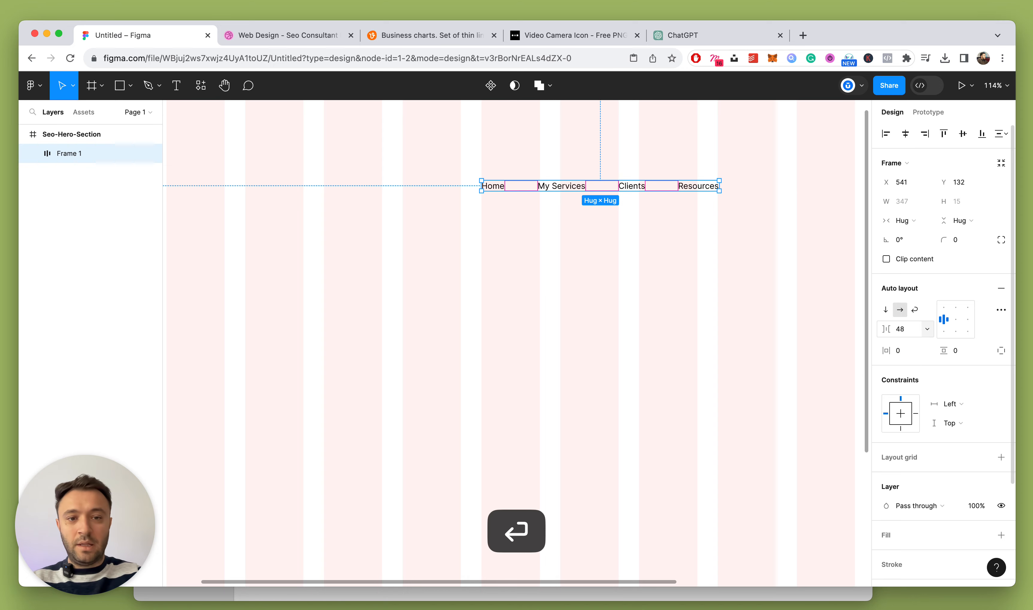
Move the nav row up near the top of the frame
{"action": "left_click", "coordinate": [704, 319]}
{"action": "scroll", "coordinate": [523, 290], "scroll_direction": "up", "scroll_amount": 1}
{"action": "scroll", "coordinate": [545, 272], "scroll_direction": "up", "scroll_amount": 2}
{"action": "left_click_drag", "start_coordinate": [575, 250], "coordinate": [500, 211]}
{"action": "left_click", "coordinate": [621, 270]}
{"action": "scroll", "coordinate": [621, 271], "scroll_direction": "down", "scroll_amount": 5}
{"action": "scroll", "coordinate": [622, 271], "scroll_direction": "up", "scroll_amount": 5}
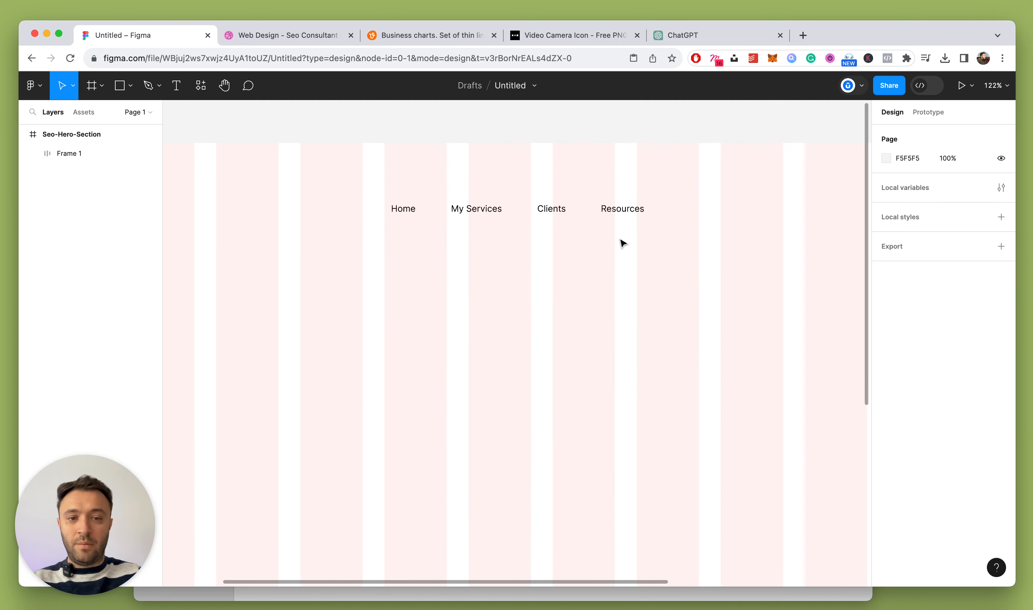
{"action": "left_click_drag", "start_coordinate": [621, 213], "coordinate": [694, 208]}
{"action": "scroll", "coordinate": [614, 279], "scroll_direction": "down", "scroll_amount": 3}
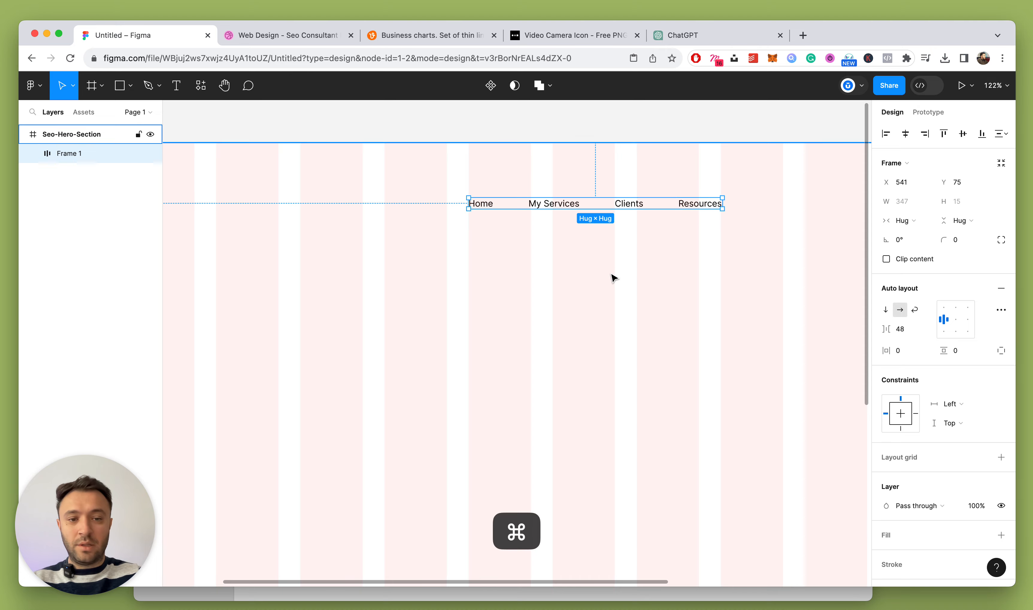
Rename the auto-layout frame holding the links to Nav
{"action": "left_click", "coordinate": [33, 153]}
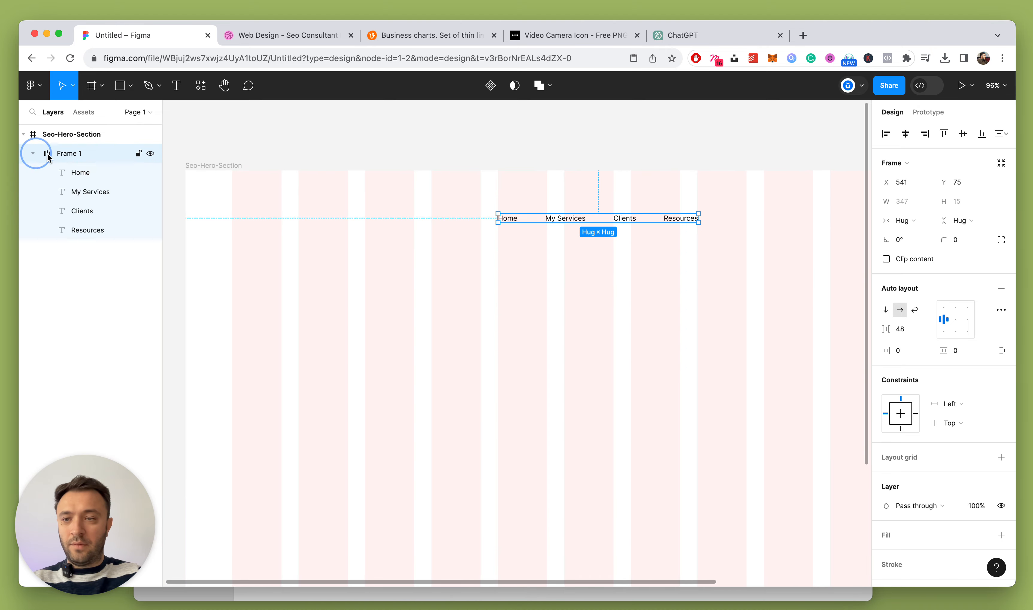
{"action": "double_click", "coordinate": [64, 155]}
{"action": "type", "text": "Nav"}
{"action": "key", "text": "Return"}
Set the four nav labels' font size to 18
{"action": "left_click", "coordinate": [81, 172]}
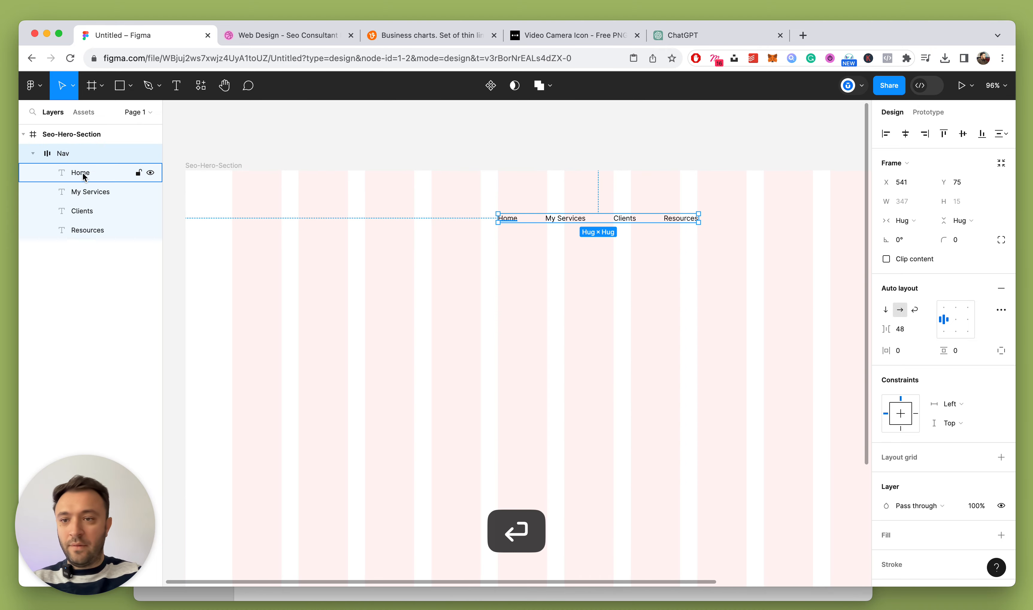
{"action": "left_click", "coordinate": [90, 230], "text": "shift"}
{"action": "left_click", "coordinate": [976, 365]}
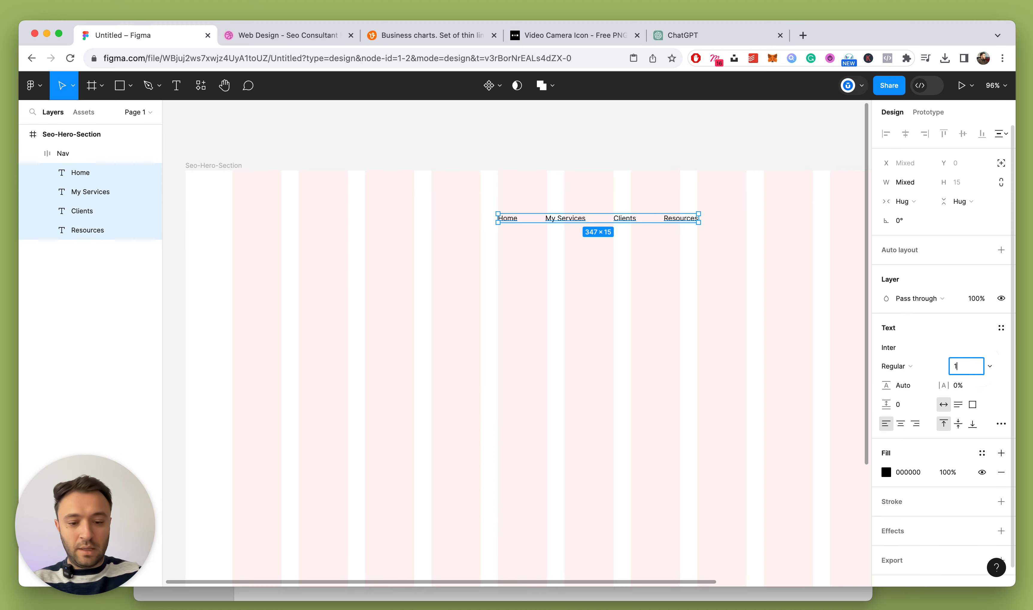
{"action": "type", "text": "18"}
{"action": "key", "text": "Return"}
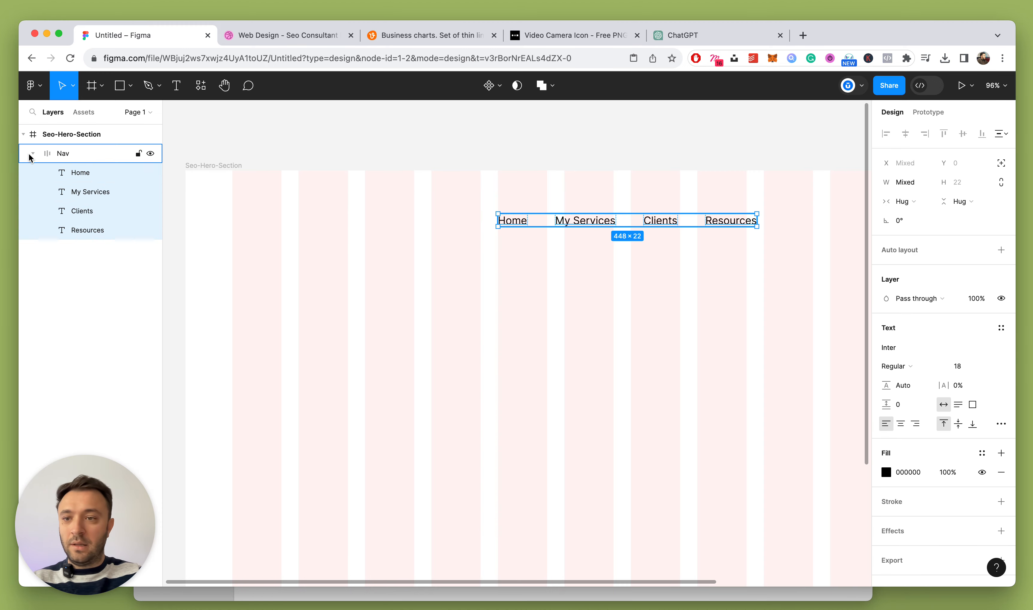
Move the Nav frame further left toward the top-left corner
{"action": "left_click", "coordinate": [33, 154]}
{"action": "left_click", "coordinate": [46, 156]}
{"action": "scroll", "coordinate": [725, 331], "scroll_direction": "right", "scroll_amount": 3}
{"action": "left_click_drag", "start_coordinate": [585, 221], "coordinate": [530, 222]}
{"action": "left_click", "coordinate": [385, 266]}
Check the Nav frame and its labels by selecting them in turn
{"action": "left_click", "coordinate": [305, 218], "text": "super"}
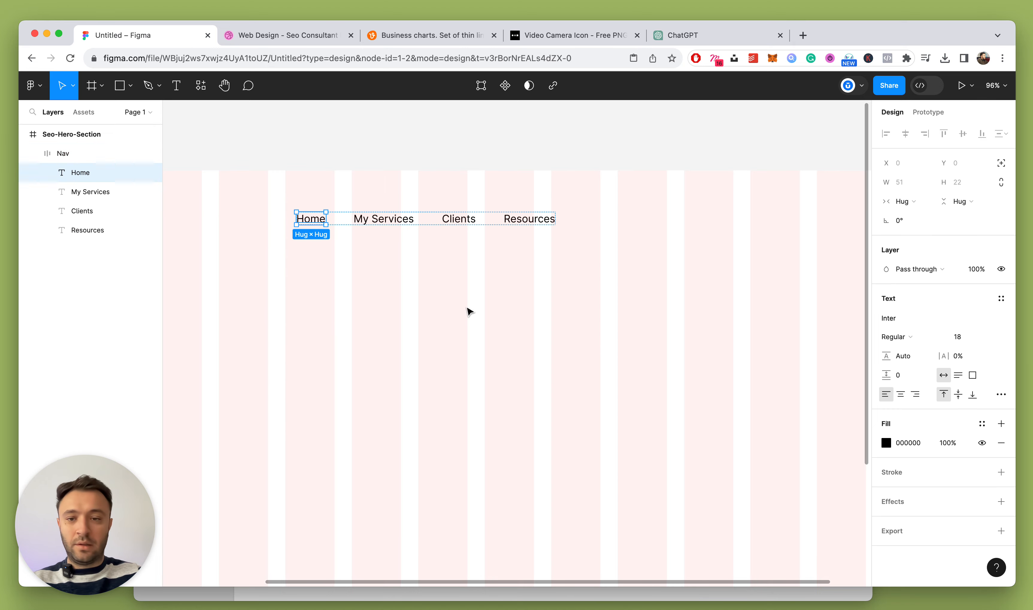
{"action": "left_click", "coordinate": [482, 313]}
{"action": "left_click", "coordinate": [41, 158]}
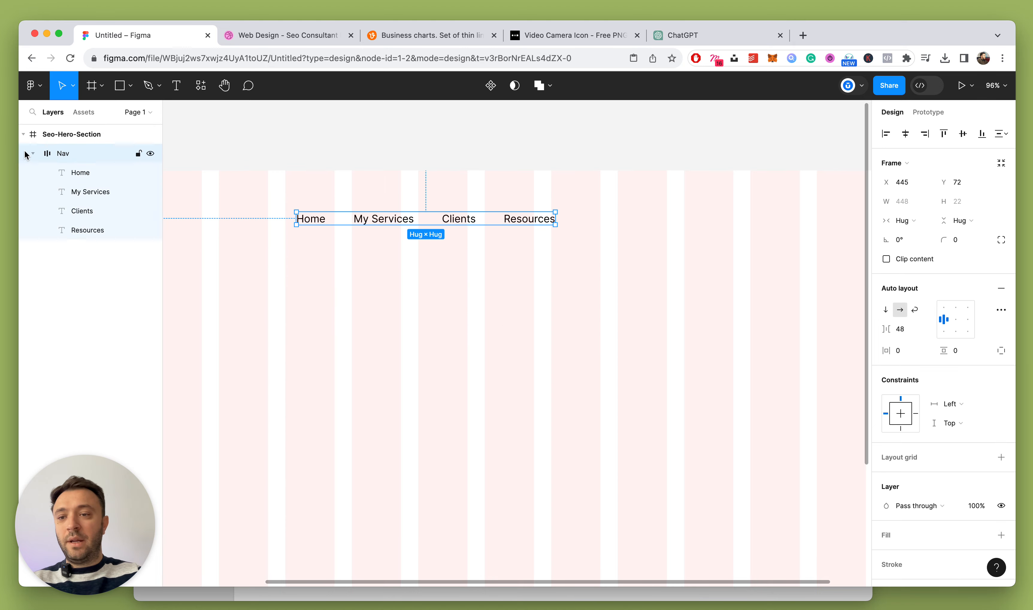
{"action": "left_click", "coordinate": [32, 154]}
{"action": "left_click", "coordinate": [418, 365]}
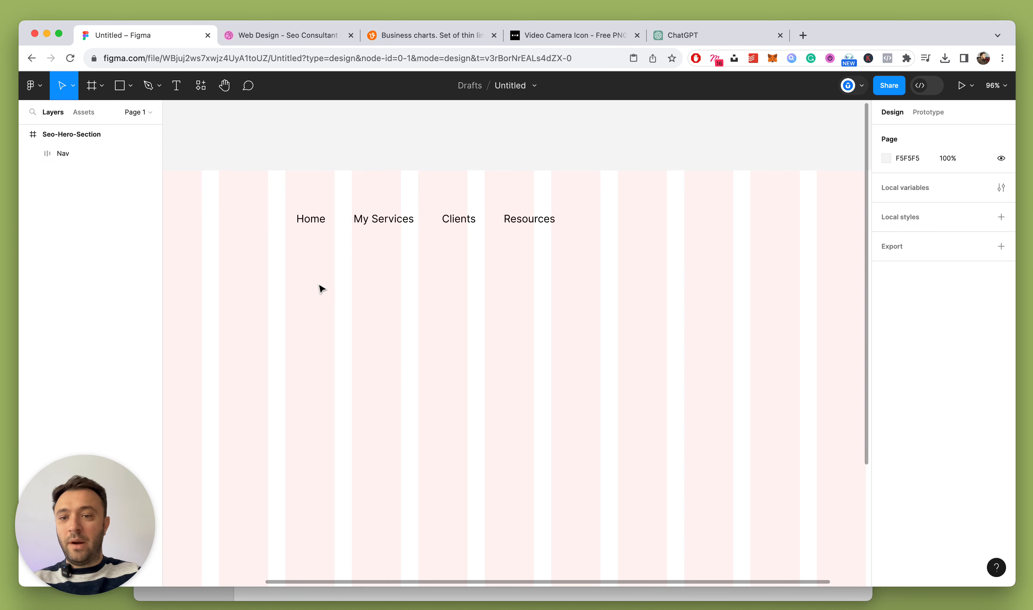
{"action": "left_click", "coordinate": [322, 218]}
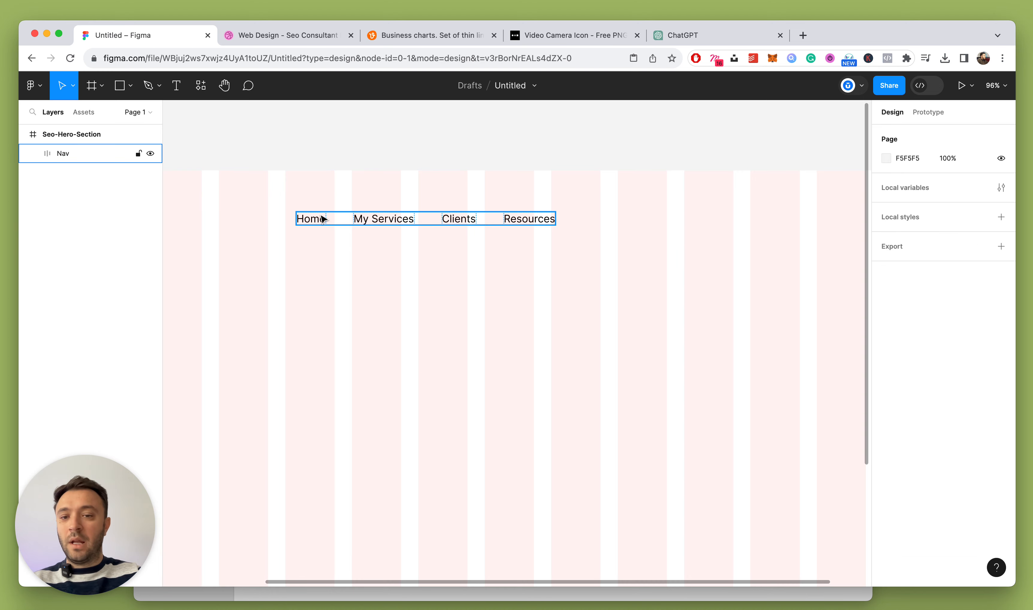
{"action": "left_click", "coordinate": [429, 310]}
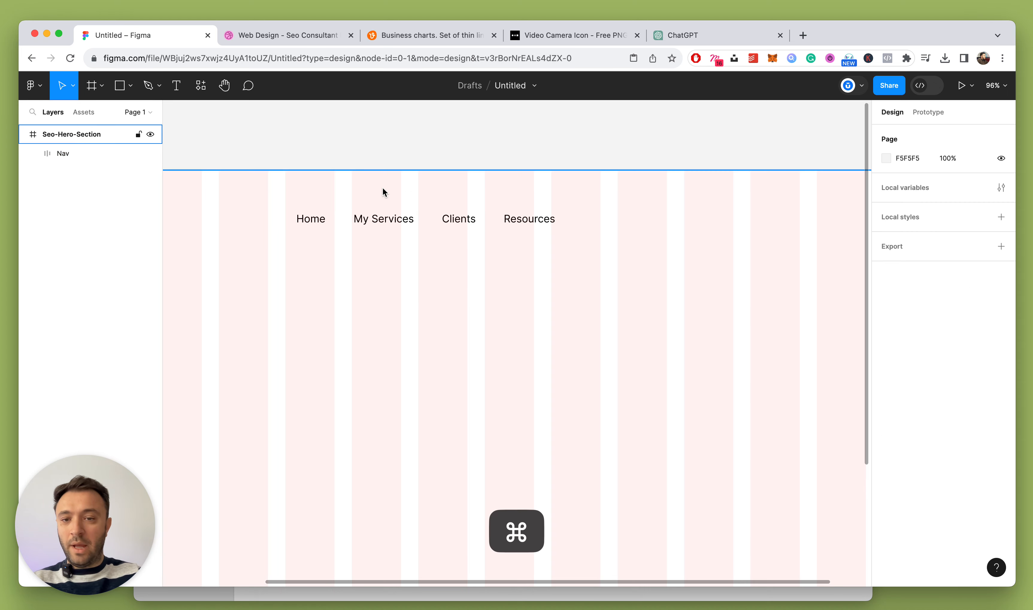
{"action": "left_click", "coordinate": [518, 224], "text": "super"}
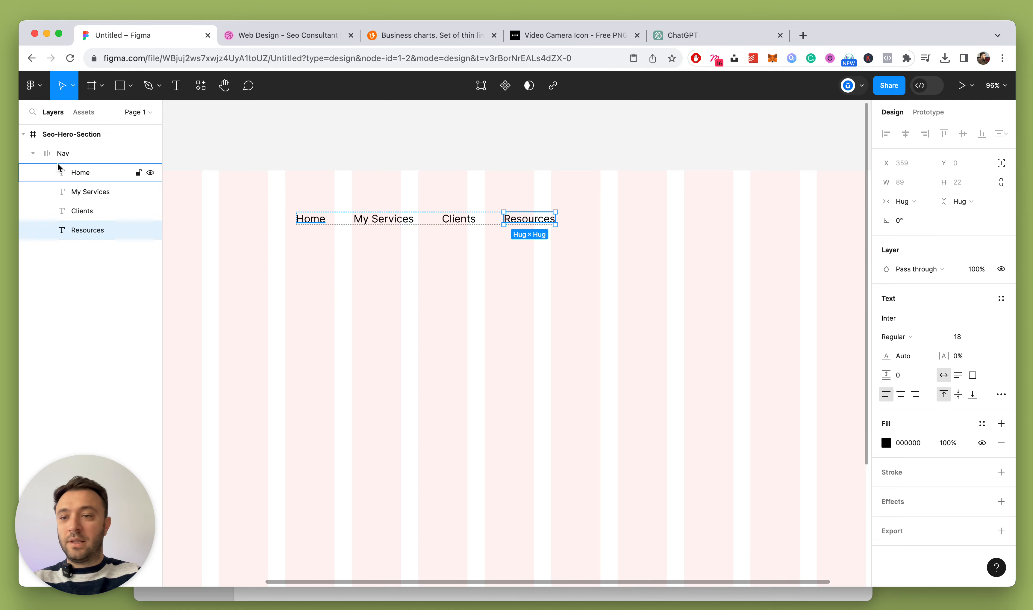
{"action": "left_click", "coordinate": [34, 154]}
Add a 'Free Zoom Call' text label and move it up beside the nav
{"action": "left_click", "coordinate": [59, 155]}
{"action": "left_click", "coordinate": [528, 298]}
{"action": "key", "text": "t"}
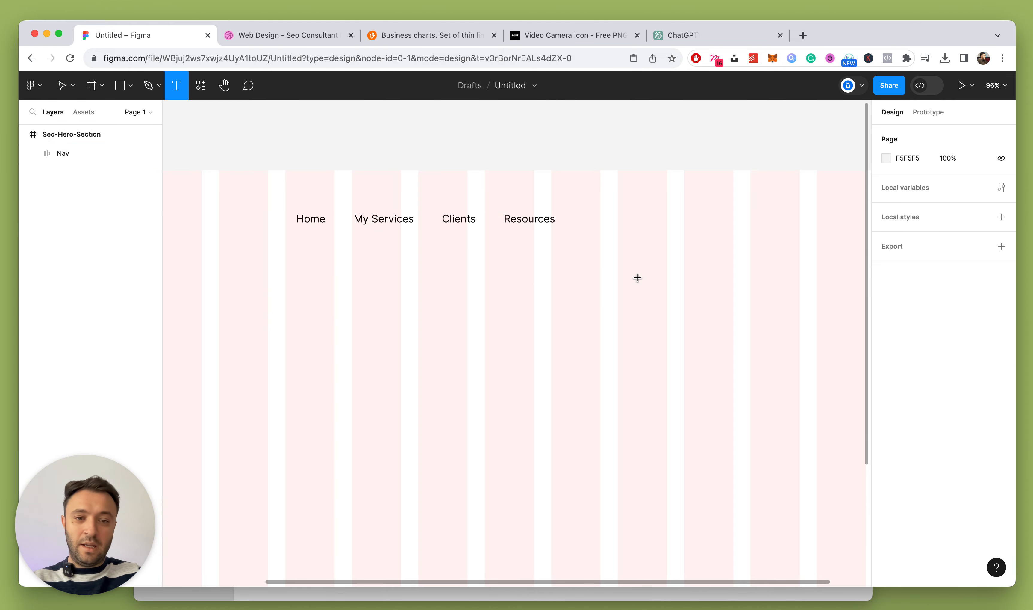
{"action": "left_click", "coordinate": [637, 279]}
{"action": "type", "text": "Free Zoo"}
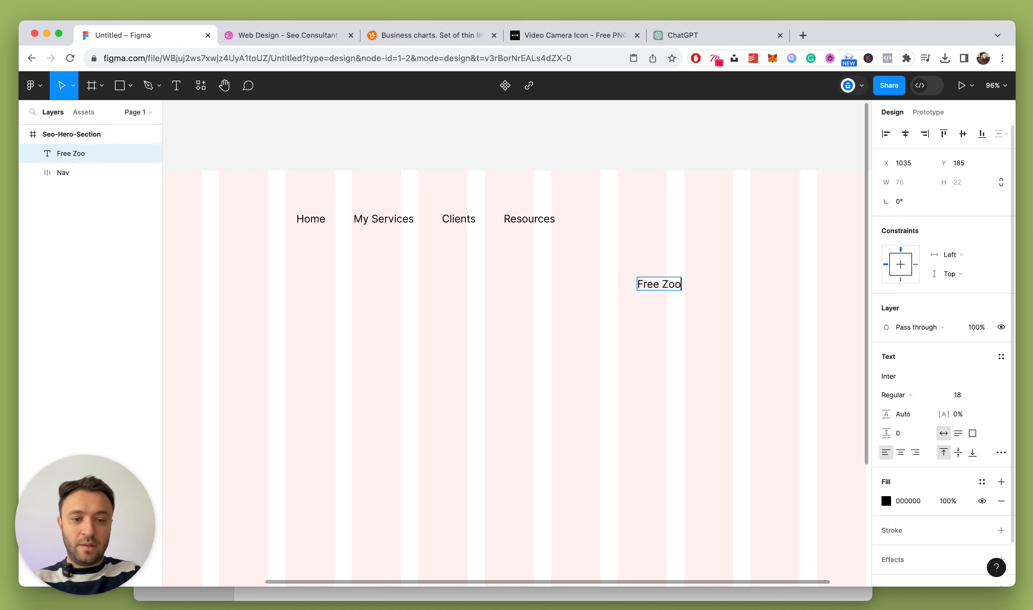
{"action": "type", "text": "m Call"}
{"action": "left_click", "coordinate": [637, 321]}
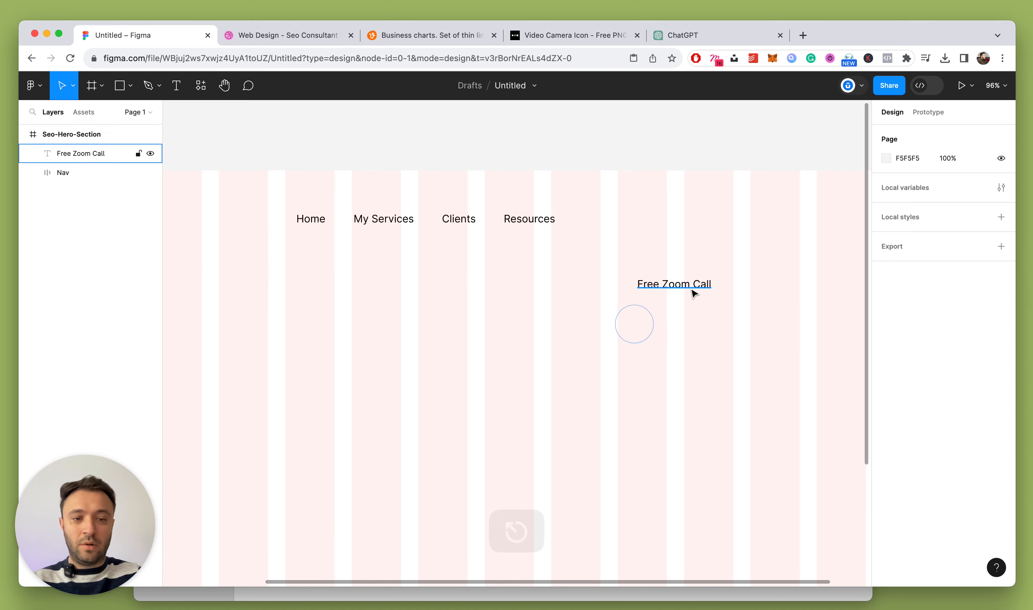
{"action": "left_click_drag", "start_coordinate": [693, 283], "coordinate": [770, 228]}
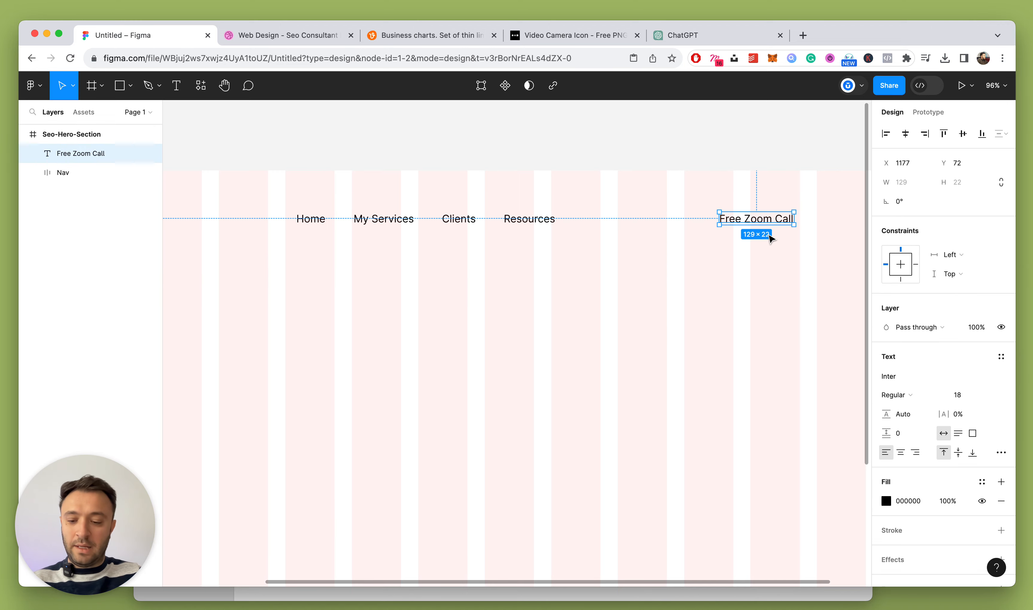
Wrap the Free Zoom Call text in auto layout with a dark 1C1C1C fill
{"action": "key", "text": "shift+a"}
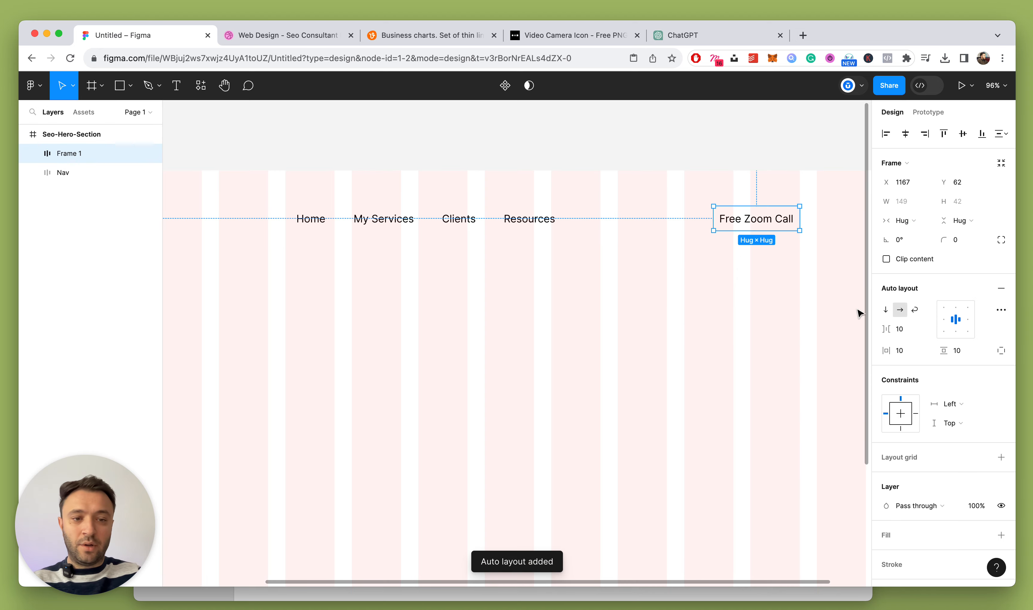
{"action": "scroll", "coordinate": [973, 464], "scroll_direction": "down", "scroll_amount": 2}
{"action": "left_click", "coordinate": [1002, 467]}
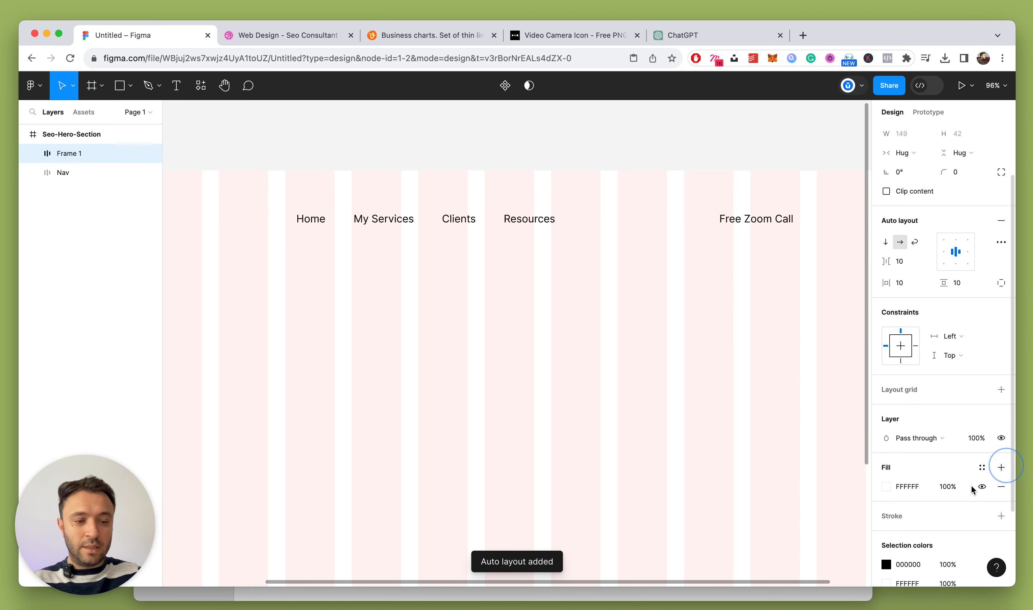
{"action": "left_click", "coordinate": [890, 485]}
{"action": "left_click", "coordinate": [904, 486]}
{"action": "type", "text": "1c"}
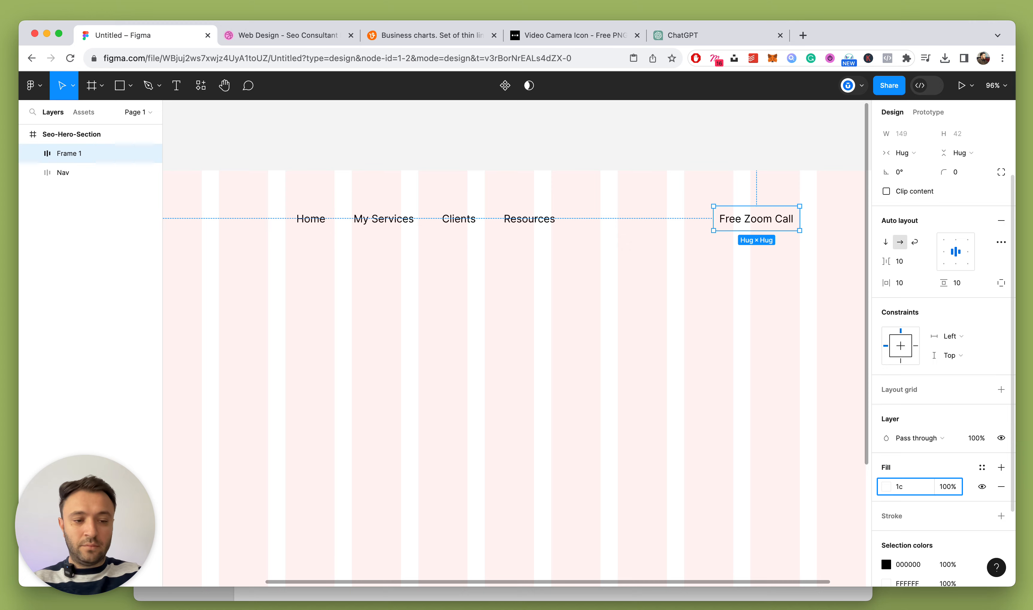
{"action": "type", "text": "1c"}
{"action": "key", "text": "Return"}
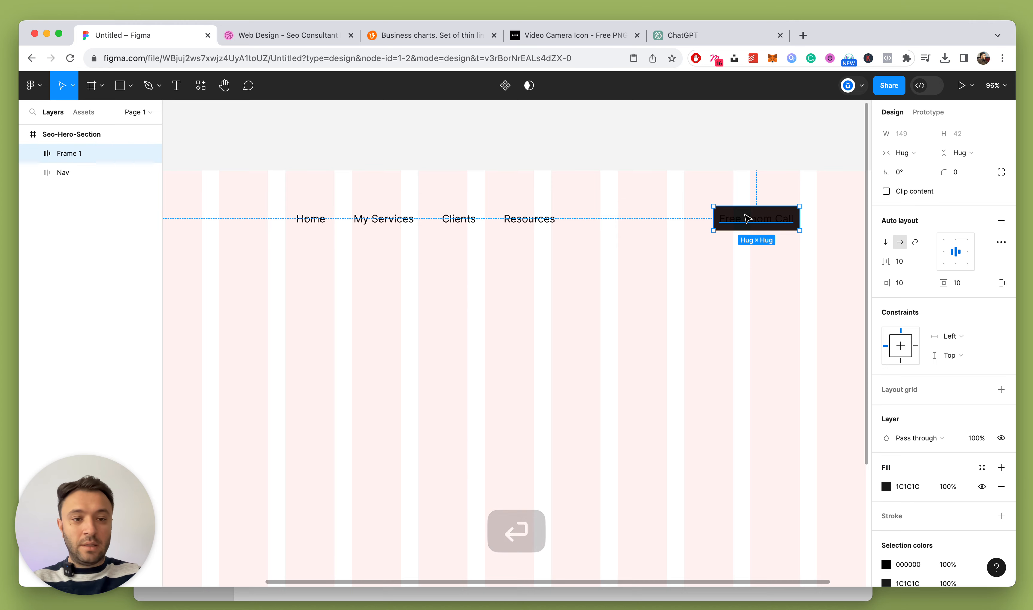
Make the Free Zoom Call button text white
{"action": "double_click", "coordinate": [747, 212]}
{"action": "left_click", "coordinate": [894, 444]}
{"action": "left_click", "coordinate": [886, 442]}
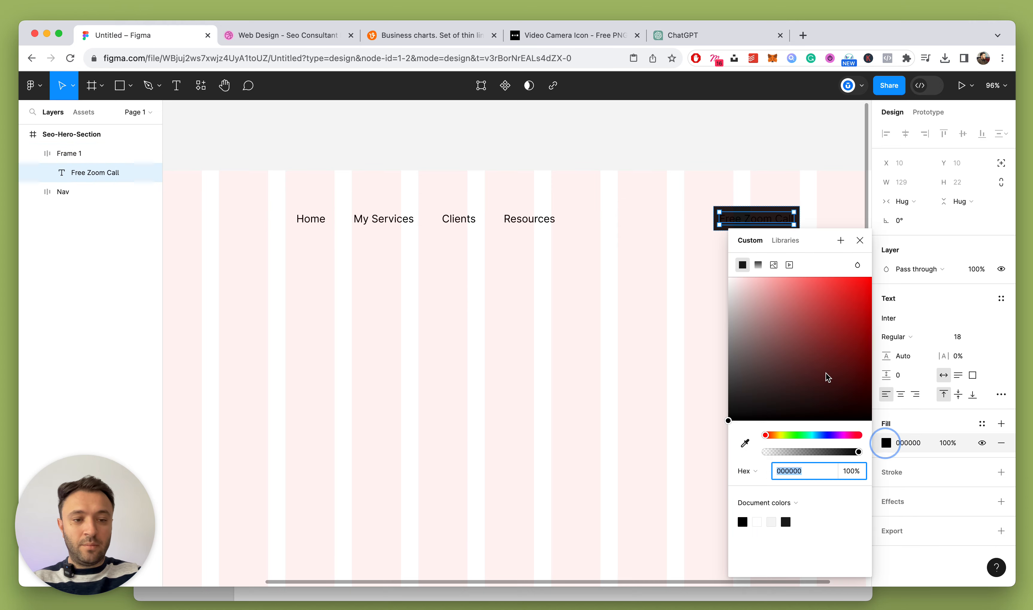
{"action": "left_click_drag", "start_coordinate": [828, 375], "coordinate": [664, 225]}
{"action": "key", "text": "Escape"}
{"action": "key", "text": "Escape"}
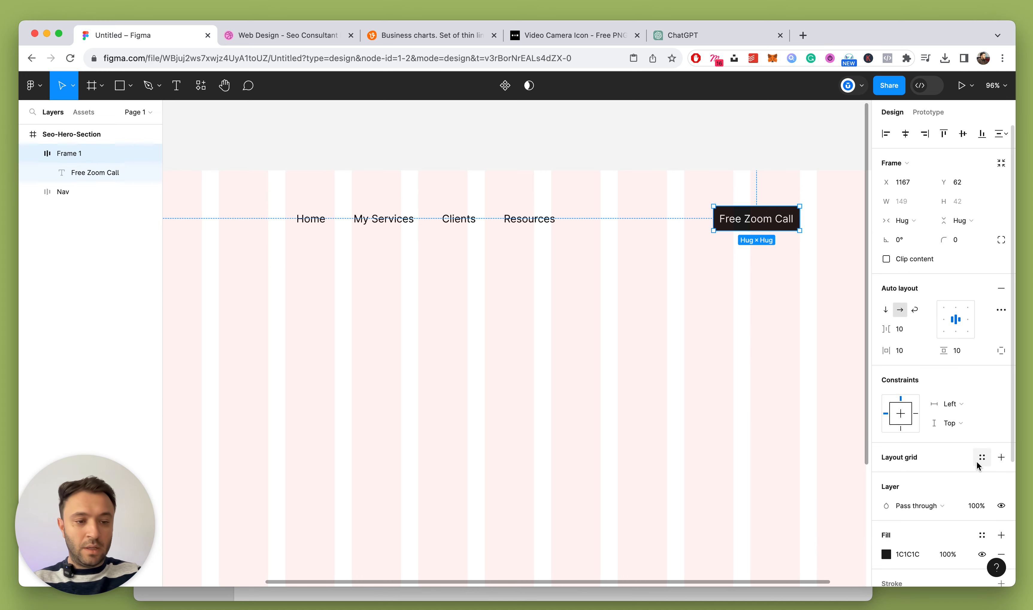
Set the button padding to 20 horizontal and 14 vertical
{"action": "type", "text": "20"}
{"action": "key", "text": "Return"}
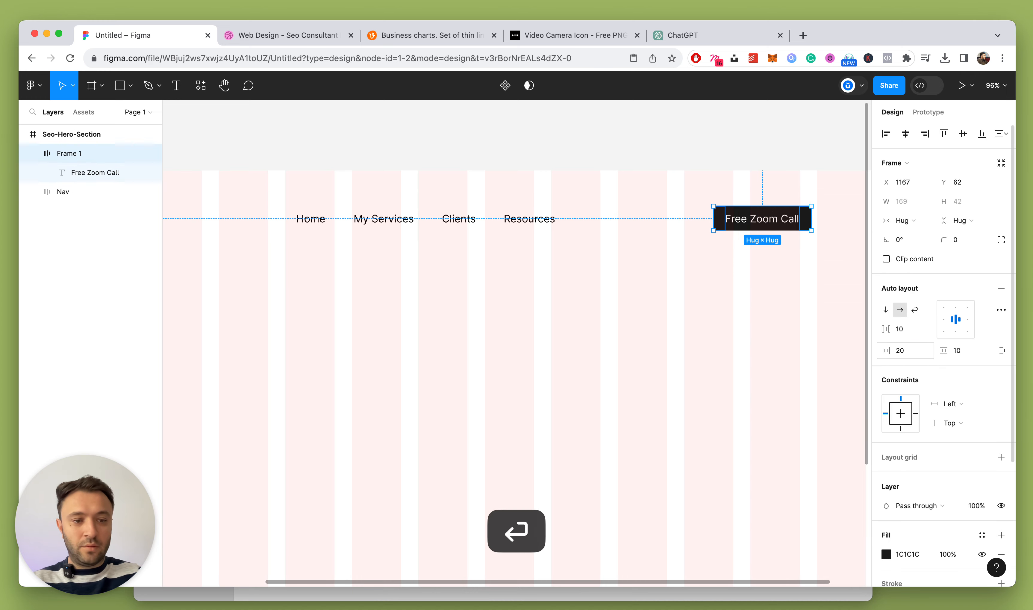
{"action": "left_click", "coordinate": [965, 350]}
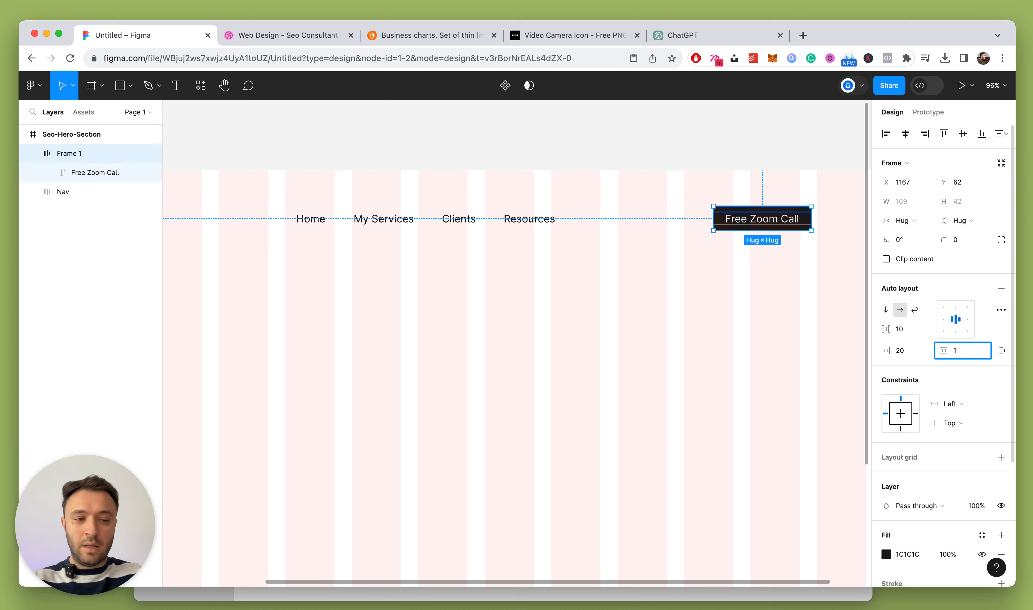
{"action": "type", "text": "14"}
{"action": "key", "text": "Return"}
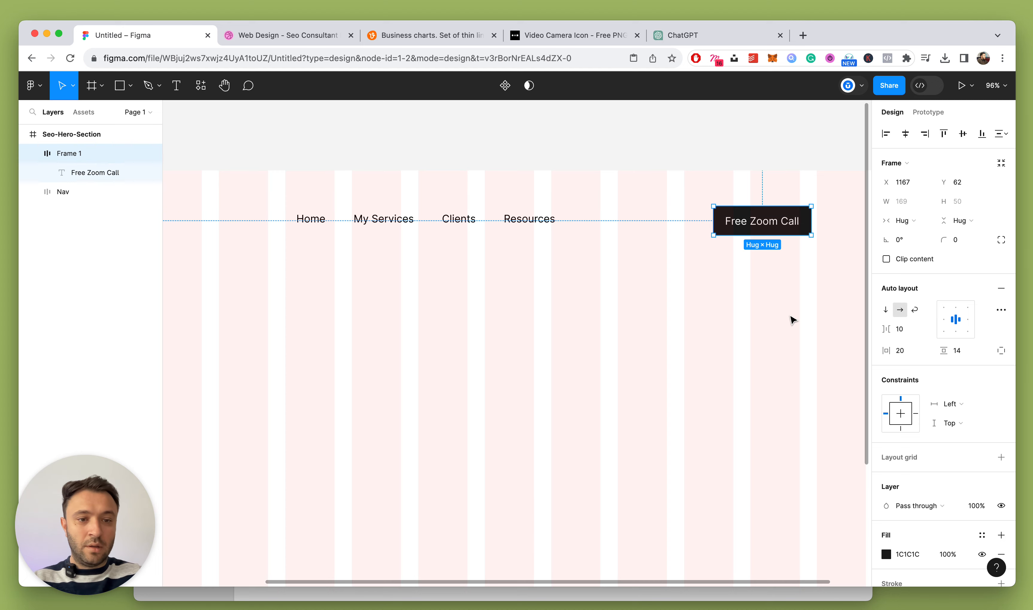
{"action": "left_click", "coordinate": [789, 315]}
Shift the button to the header's right and compare with the Dribbble reference
{"action": "scroll", "coordinate": [790, 315], "scroll_direction": "right", "scroll_amount": 3}
{"action": "left_click_drag", "start_coordinate": [695, 227], "coordinate": [743, 233]}
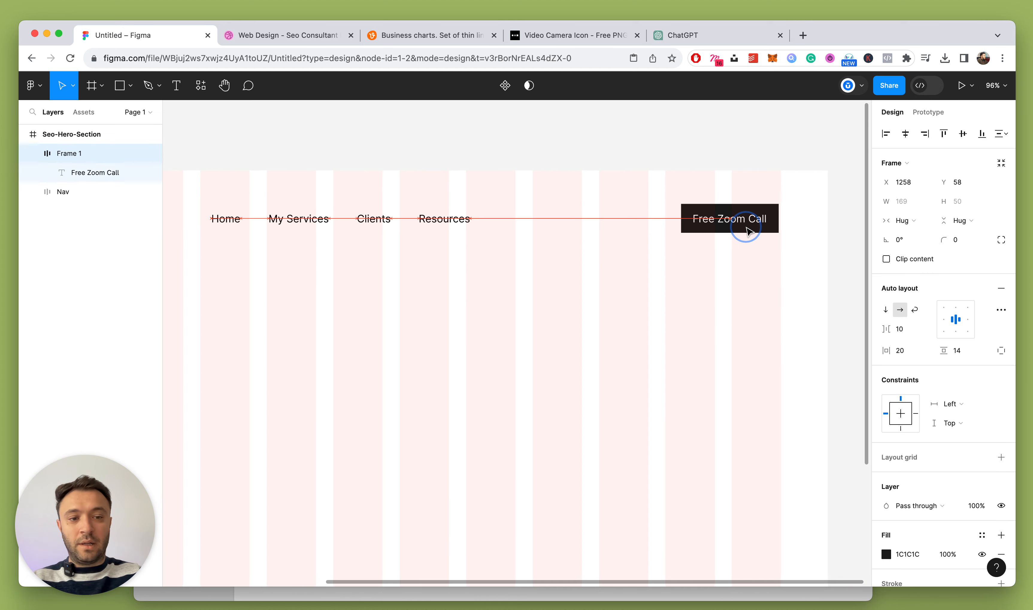
{"action": "scroll", "coordinate": [604, 260], "scroll_direction": "left", "scroll_amount": 2}
{"action": "scroll", "coordinate": [605, 261], "scroll_direction": "down", "scroll_amount": 3}
{"action": "left_click", "coordinate": [545, 283]}
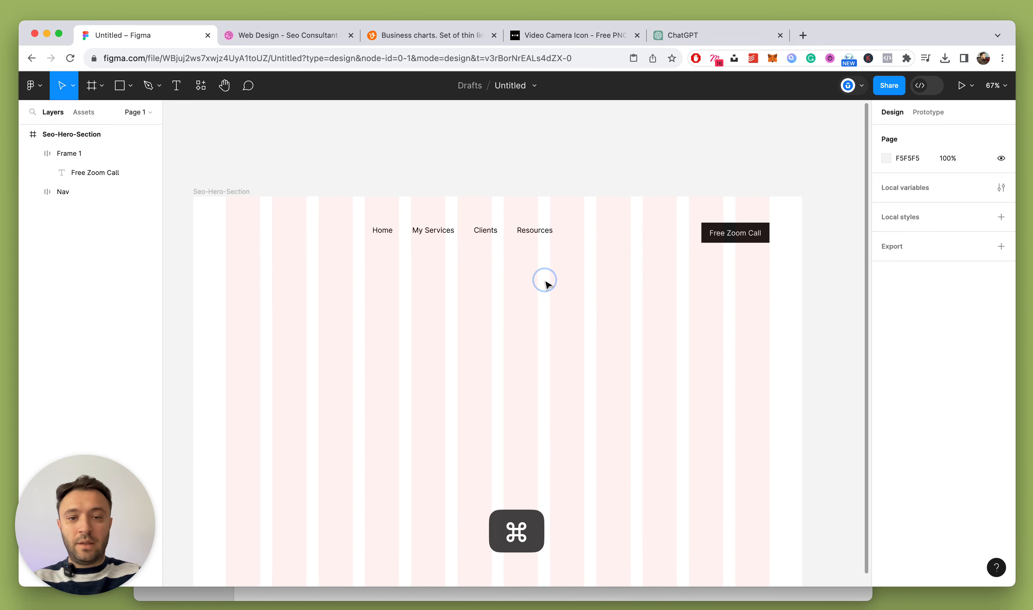
{"action": "left_click", "coordinate": [309, 33]}
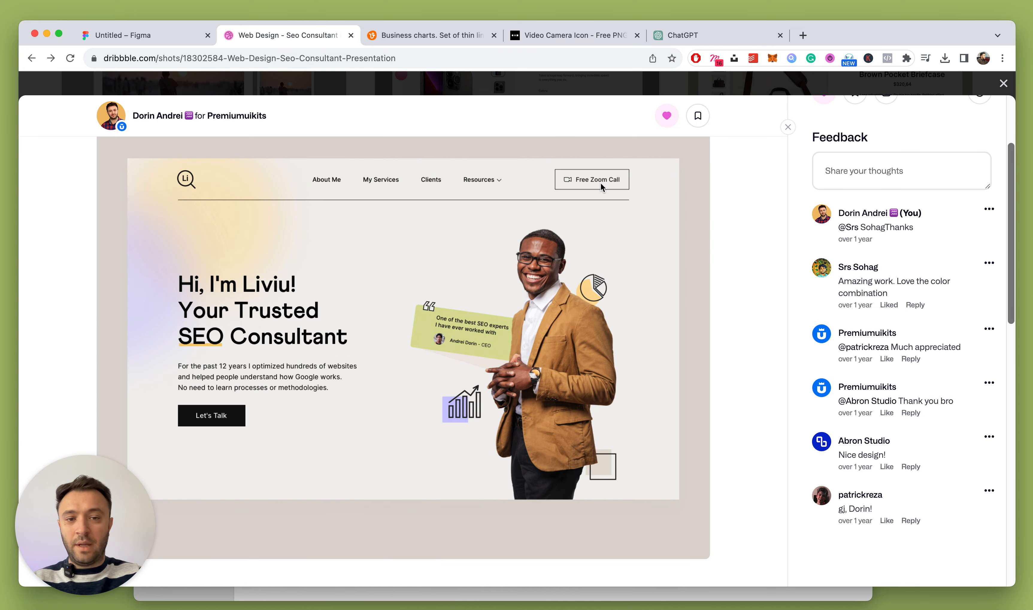
{"action": "left_click", "coordinate": [178, 40]}
{"action": "scroll", "coordinate": [565, 289], "scroll_direction": "left", "scroll_amount": 3}
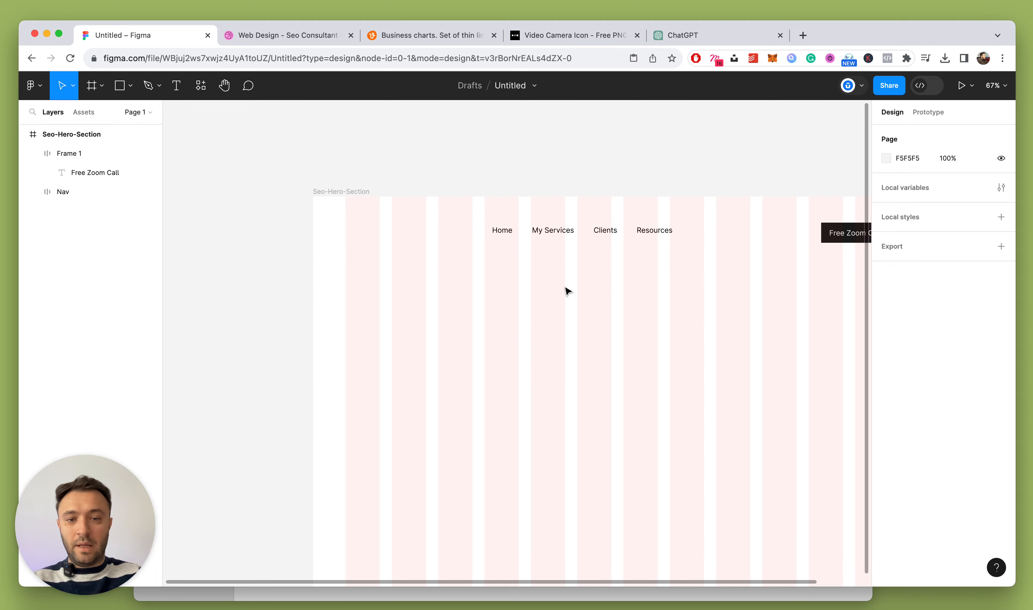
{"action": "scroll", "coordinate": [473, 240], "scroll_direction": "up", "scroll_amount": 5}
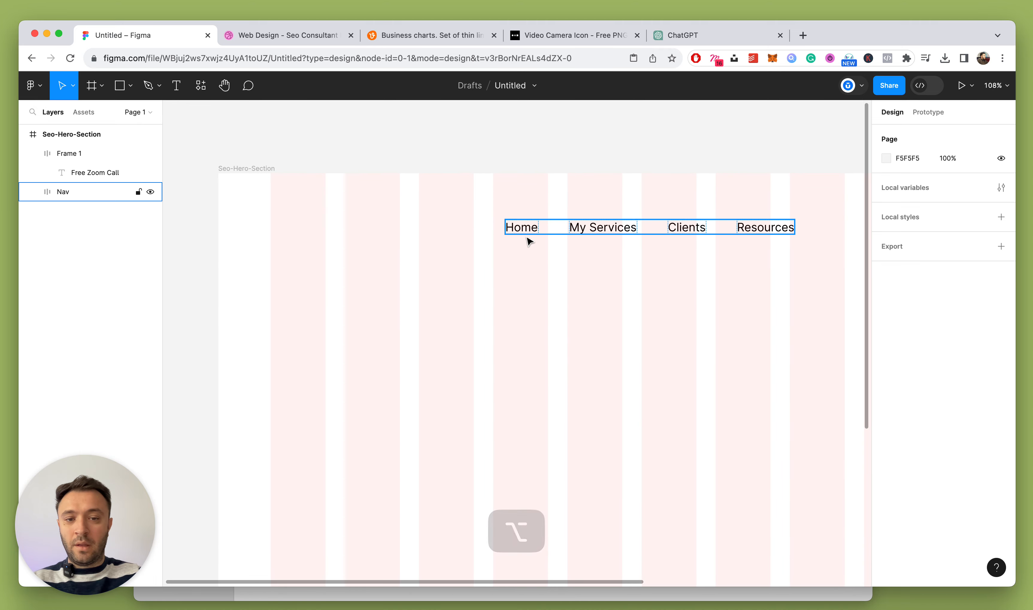
Add a J text letter below the nav and duplicate it, nudging the copy right
{"action": "key", "text": "t"}
{"action": "left_click", "coordinate": [554, 290]}
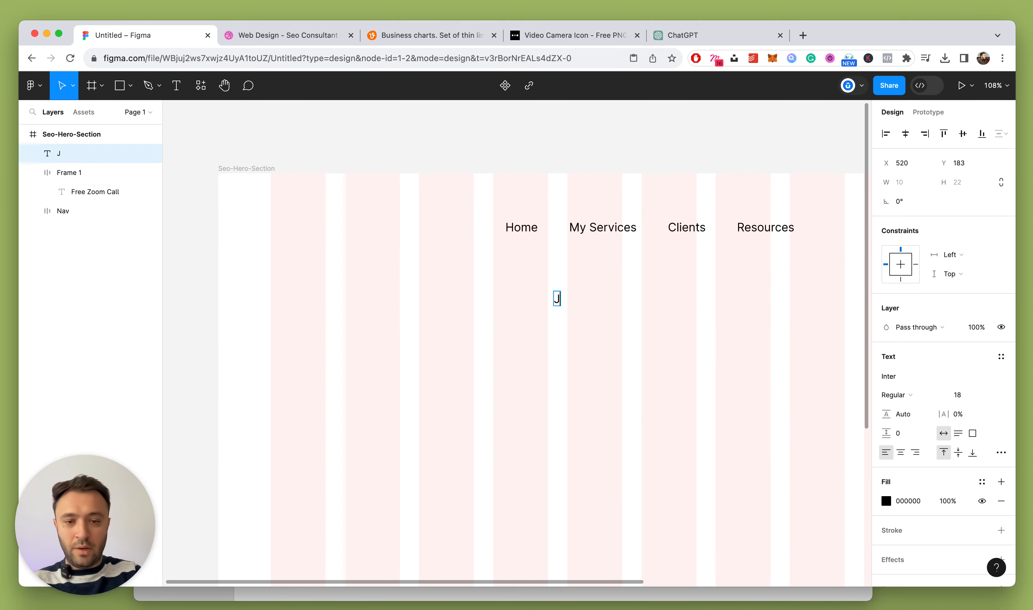
{"action": "type", "text": "J"}
{"action": "key", "text": "Escape"}
{"action": "key", "text": "cmd+d"}
{"action": "key", "text": "shift+Right"}
{"action": "key", "text": "shift+Right"}
{"action": "key", "text": "shift+Right"}
{"action": "key", "text": "shift+Right"}
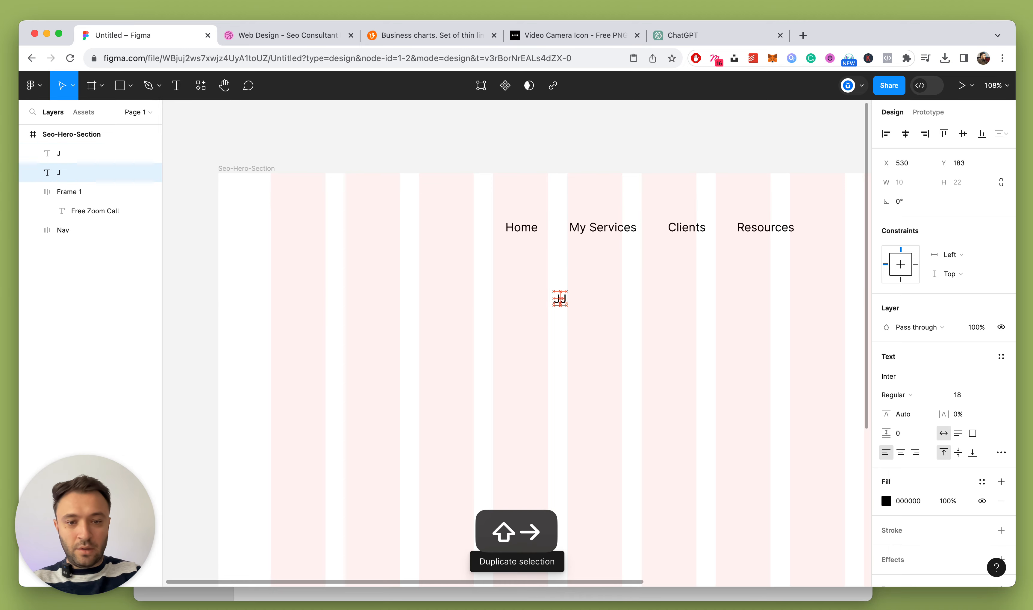
{"action": "key", "text": "shift+Right"}
Change the copied letter into a capital E
{"action": "scroll", "coordinate": [588, 292], "scroll_direction": "up", "scroll_amount": 5}
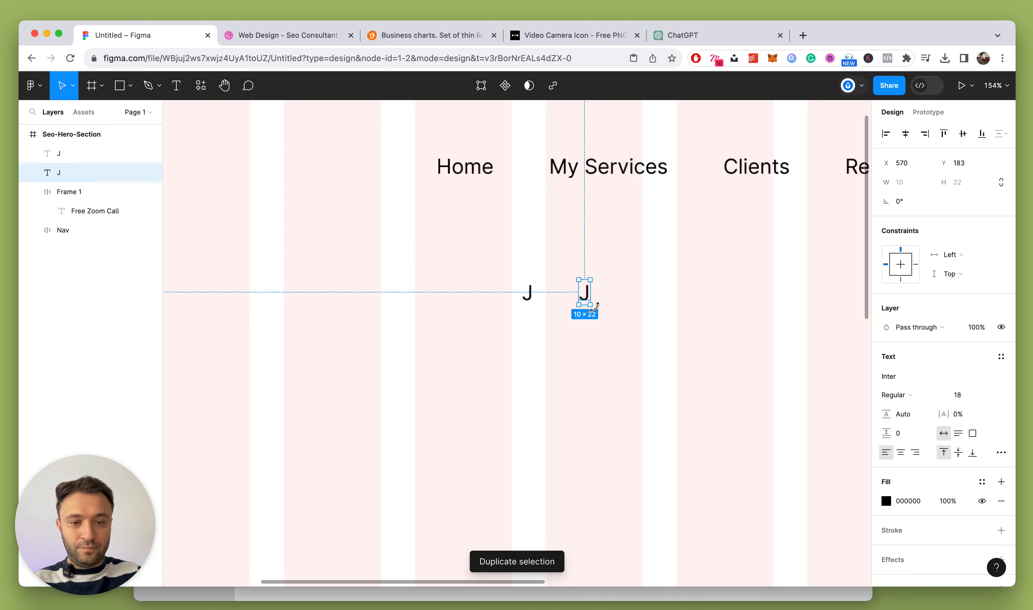
{"action": "double_click", "coordinate": [588, 289]}
{"action": "type", "text": "e"}
{"action": "key", "text": "Escape"}
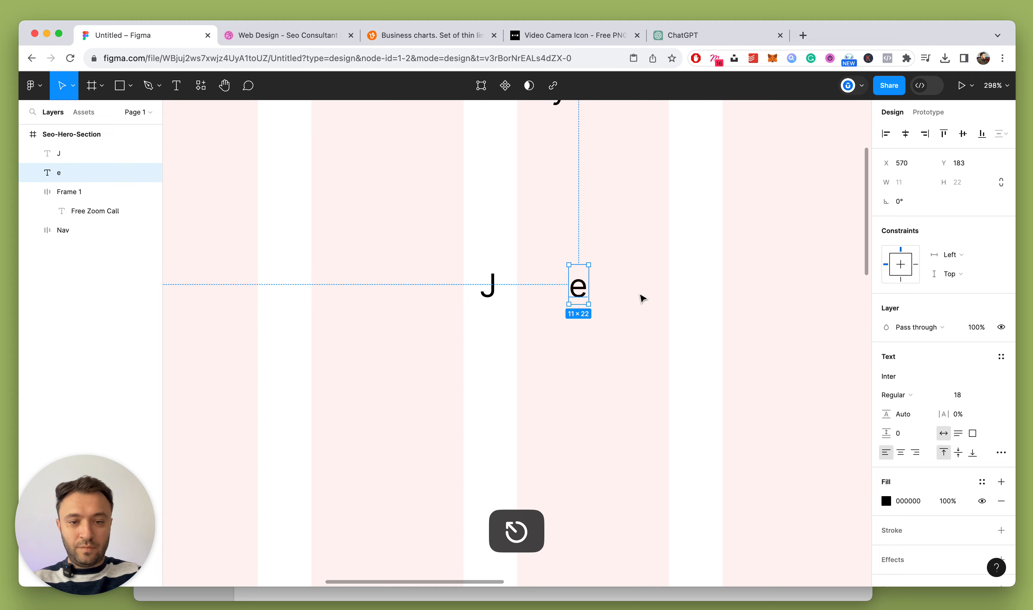
{"action": "double_click", "coordinate": [578, 276]}
{"action": "type", "text": "E"}
{"action": "key", "text": "Escape"}
{"action": "key", "text": "Escape"}
Move J up toward the Home link and place E beside it
{"action": "scroll", "coordinate": [616, 325], "scroll_direction": "down", "scroll_amount": 3}
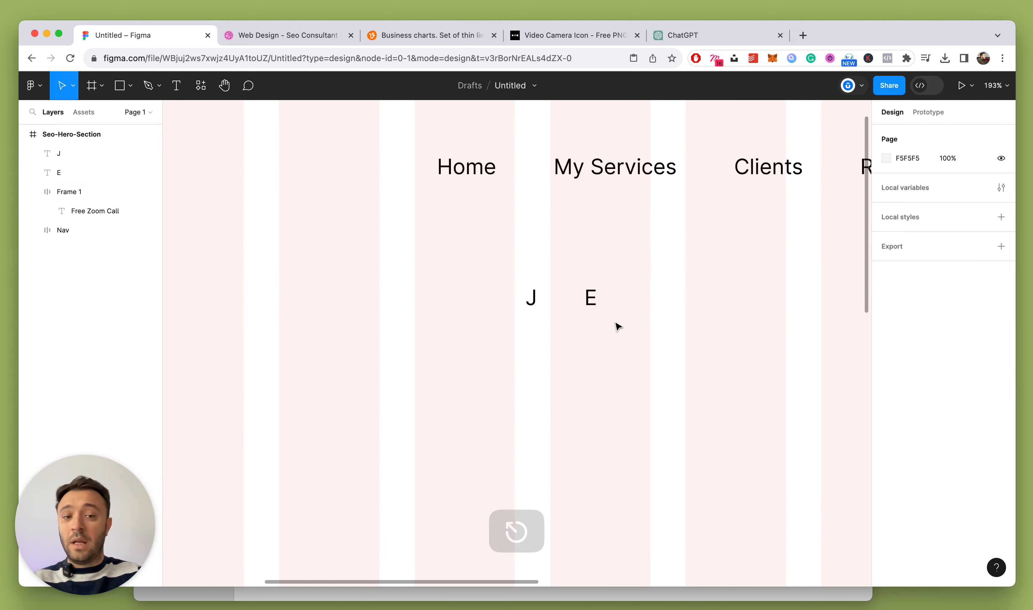
{"action": "scroll", "coordinate": [611, 324], "scroll_direction": "up", "scroll_amount": 2}
{"action": "left_click_drag", "start_coordinate": [474, 274], "coordinate": [643, 323]}
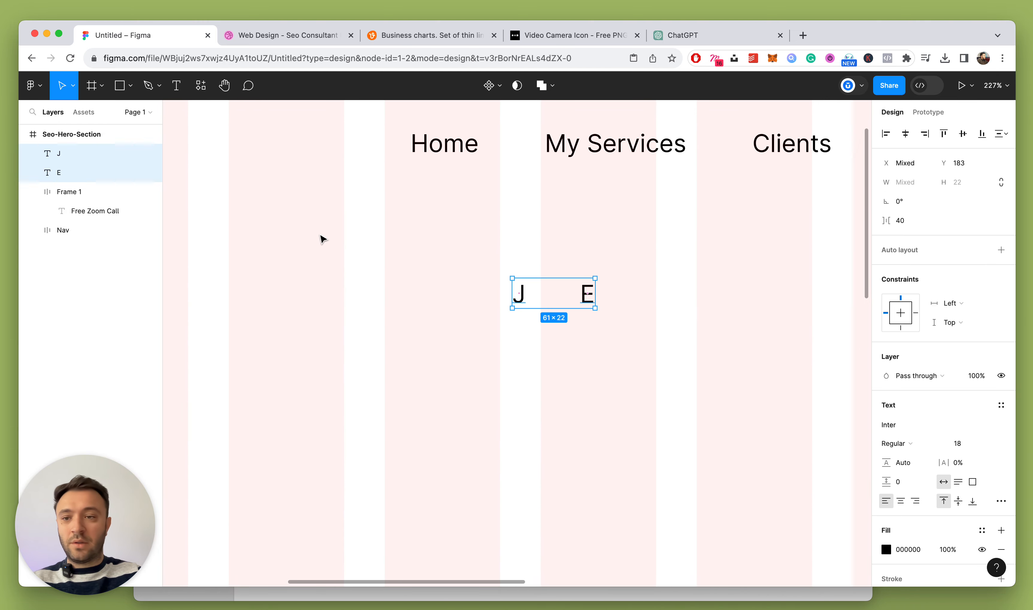
{"action": "left_click", "coordinate": [394, 313]}
{"action": "left_click_drag", "start_coordinate": [523, 298], "coordinate": [430, 275]}
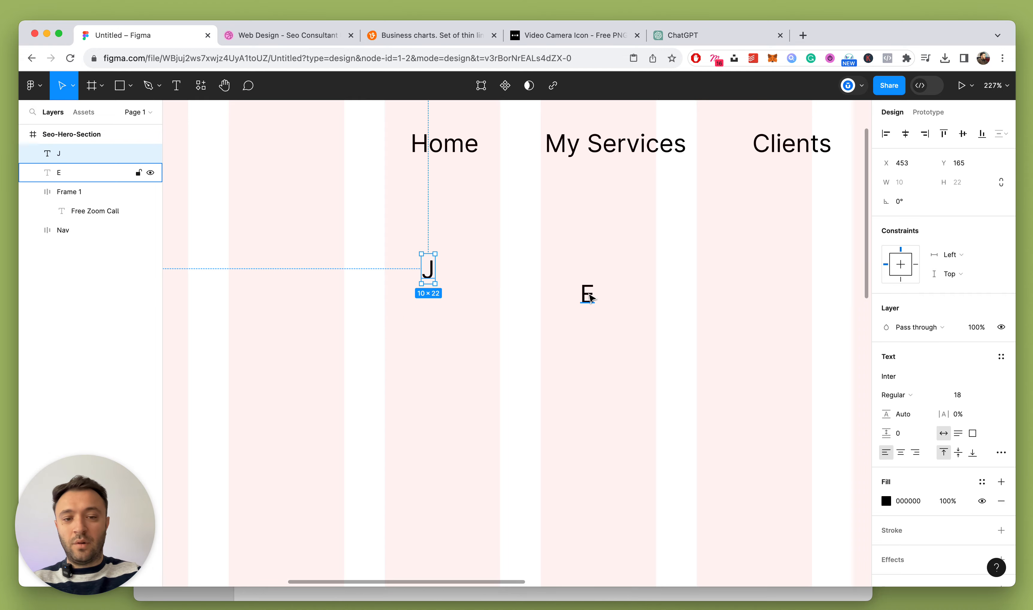
{"action": "left_click_drag", "start_coordinate": [590, 298], "coordinate": [501, 272]}
{"action": "scroll", "coordinate": [502, 273], "scroll_direction": "down", "scroll_amount": 3}
{"action": "left_click", "coordinate": [464, 312]}
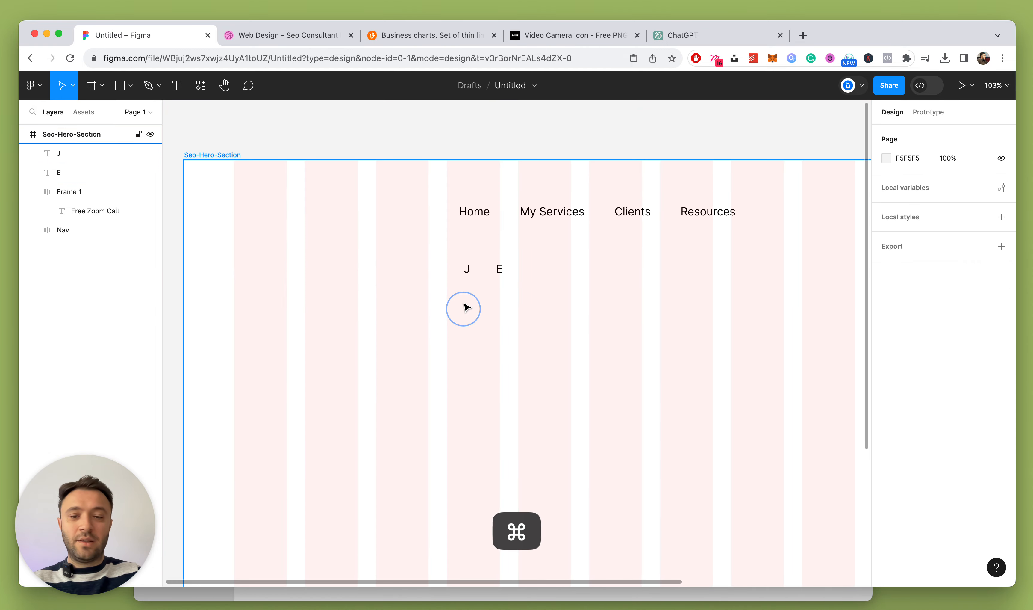
Fine-tune the J and E positions so they line up
{"action": "scroll", "coordinate": [465, 252], "scroll_direction": "up", "scroll_amount": 3}
{"action": "left_click", "coordinate": [467, 233]}
{"action": "left_click_drag", "start_coordinate": [465, 230], "coordinate": [462, 227]}
{"action": "scroll", "coordinate": [497, 256], "scroll_direction": "up", "scroll_amount": 2}
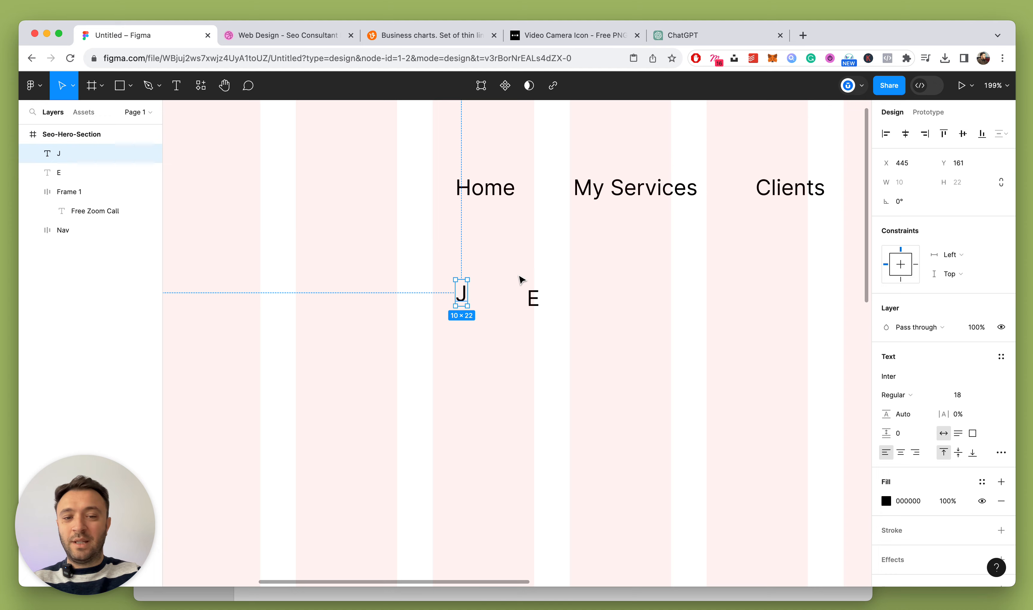
{"action": "left_click_drag", "start_coordinate": [536, 295], "coordinate": [529, 295]}
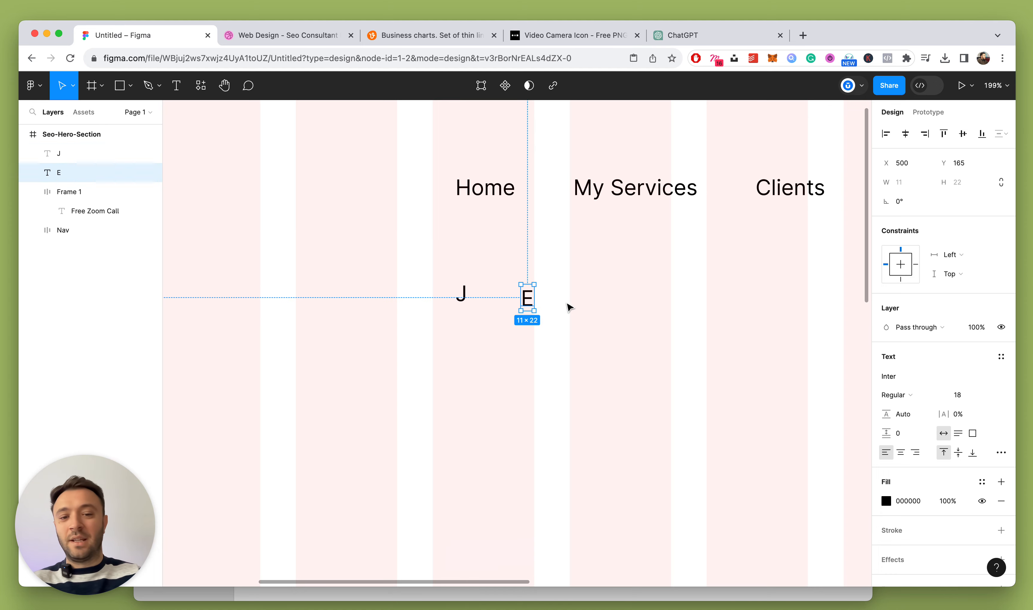
{"action": "left_click", "coordinate": [521, 326]}
{"action": "scroll", "coordinate": [521, 326], "scroll_direction": "down", "scroll_amount": 2}
{"action": "scroll", "coordinate": [521, 327], "scroll_direction": "up", "scroll_amount": 4}
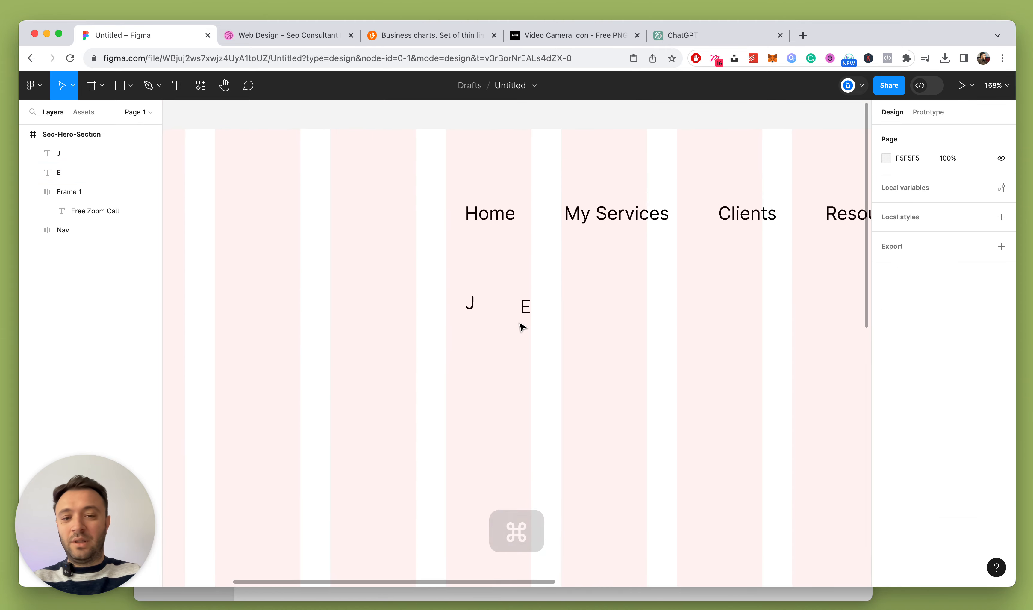
{"action": "left_click", "coordinate": [527, 305]}
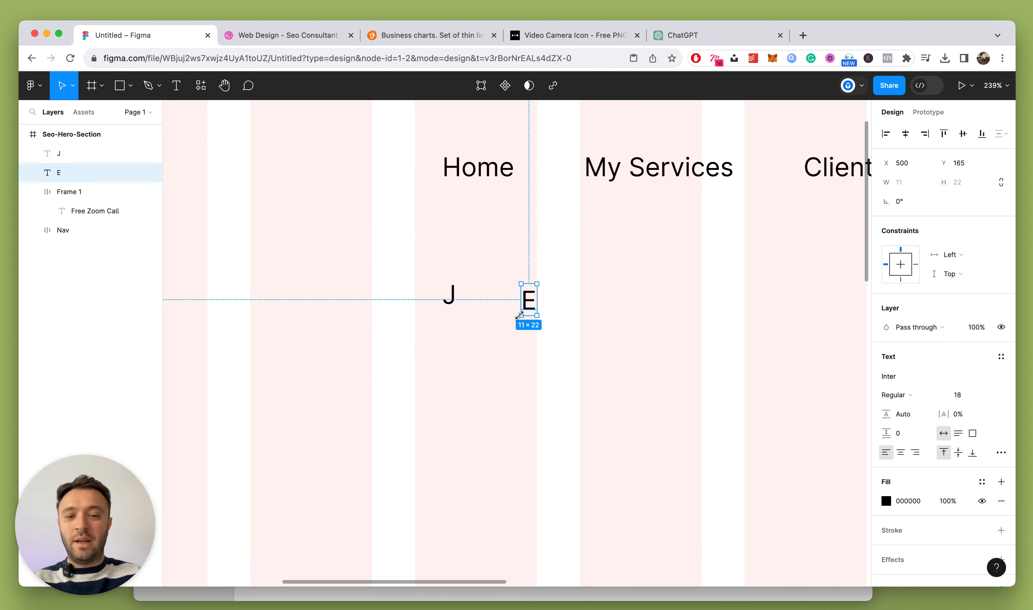
{"action": "left_click", "coordinate": [494, 329]}
Set the J and E letters to font size 24
{"action": "left_click_drag", "start_coordinate": [416, 263], "coordinate": [553, 326]}
{"action": "left_click", "coordinate": [968, 444]}
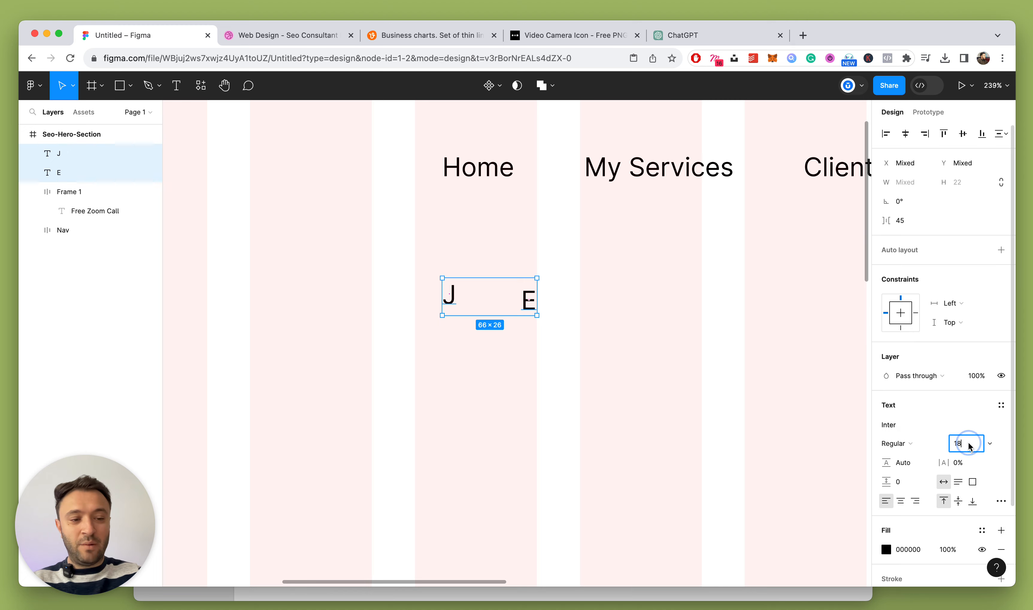
{"action": "key", "text": "Return"}
{"action": "left_click", "coordinate": [907, 443]}
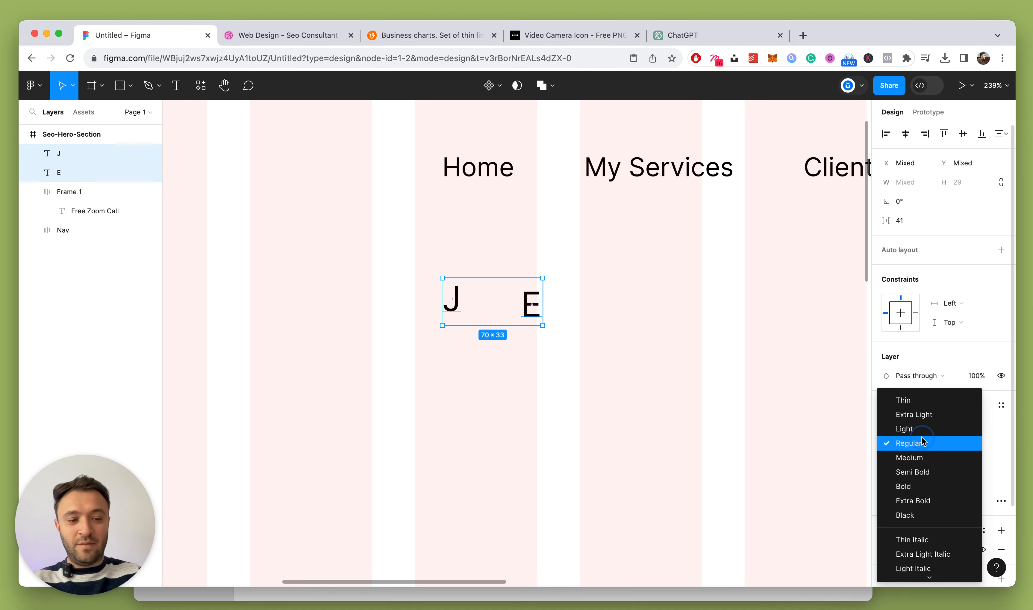
{"action": "left_click", "coordinate": [564, 449]}
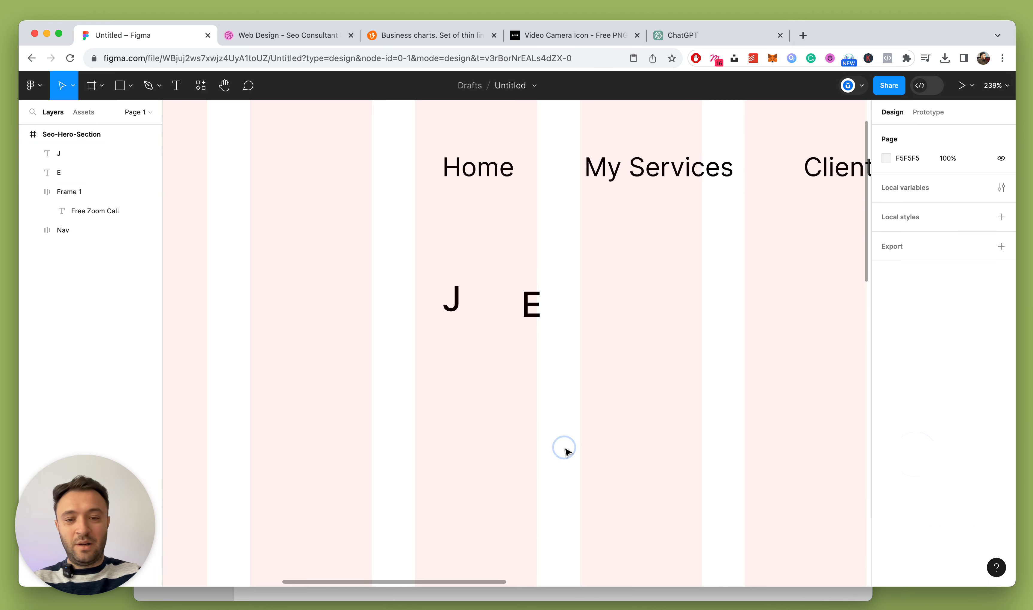
Place a Magnifier icon from the library, detach it, and remove its wrapping frame
{"action": "left_click", "coordinate": [201, 85]}
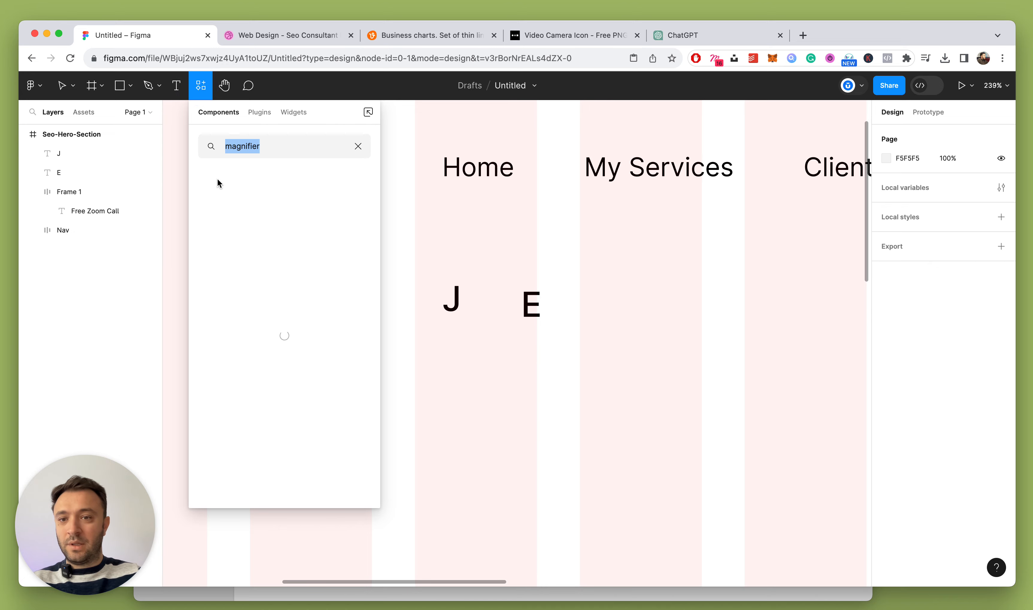
{"action": "left_click_drag", "start_coordinate": [261, 205], "coordinate": [519, 250]}
{"action": "left_click", "coordinate": [672, 345]}
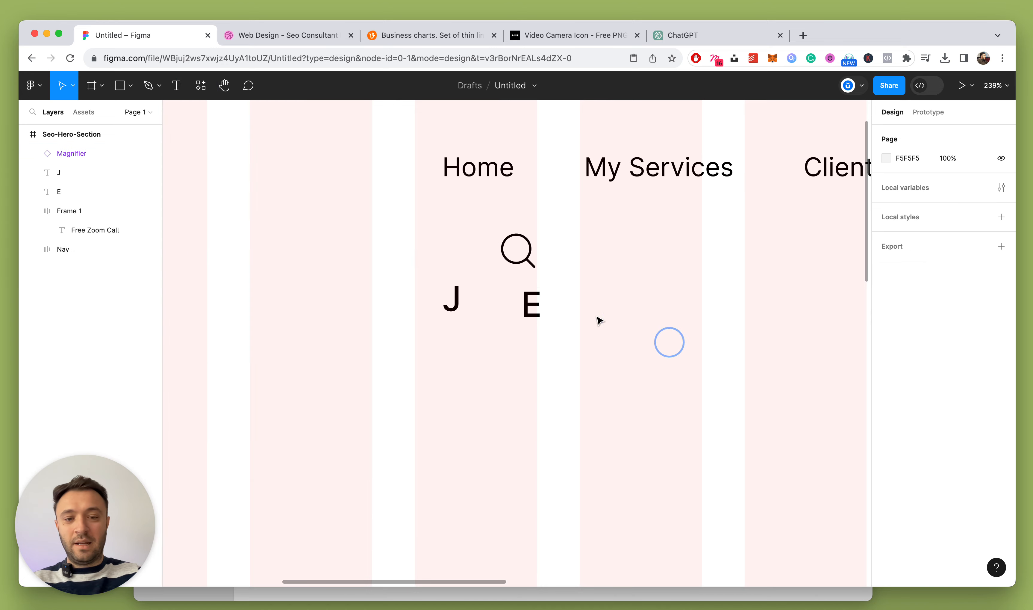
{"action": "left_click", "coordinate": [519, 247]}
{"action": "left_click", "coordinate": [997, 268]}
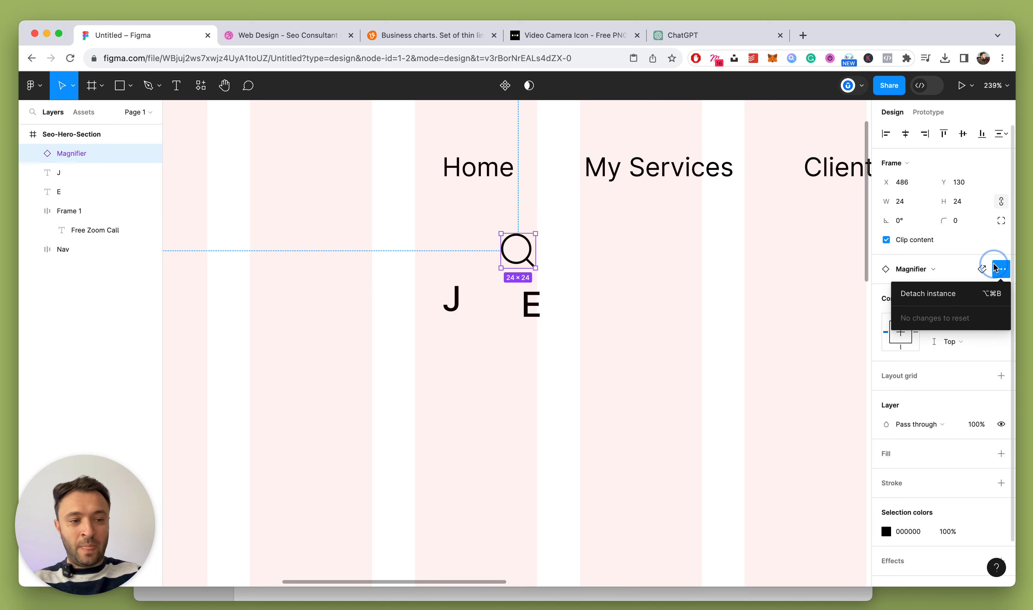
{"action": "left_click", "coordinate": [928, 293]}
{"action": "key", "text": "shift+super+g"}
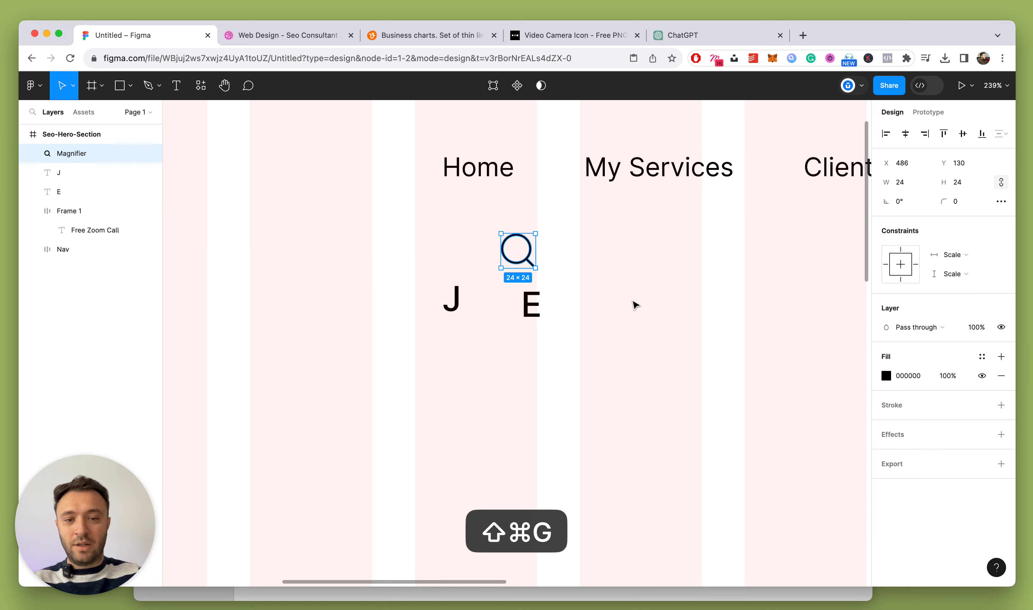
Give the magnifier a centred 1.5 stroke and move it between J and E
{"action": "left_click", "coordinate": [630, 300]}
{"action": "left_click", "coordinate": [523, 254]}
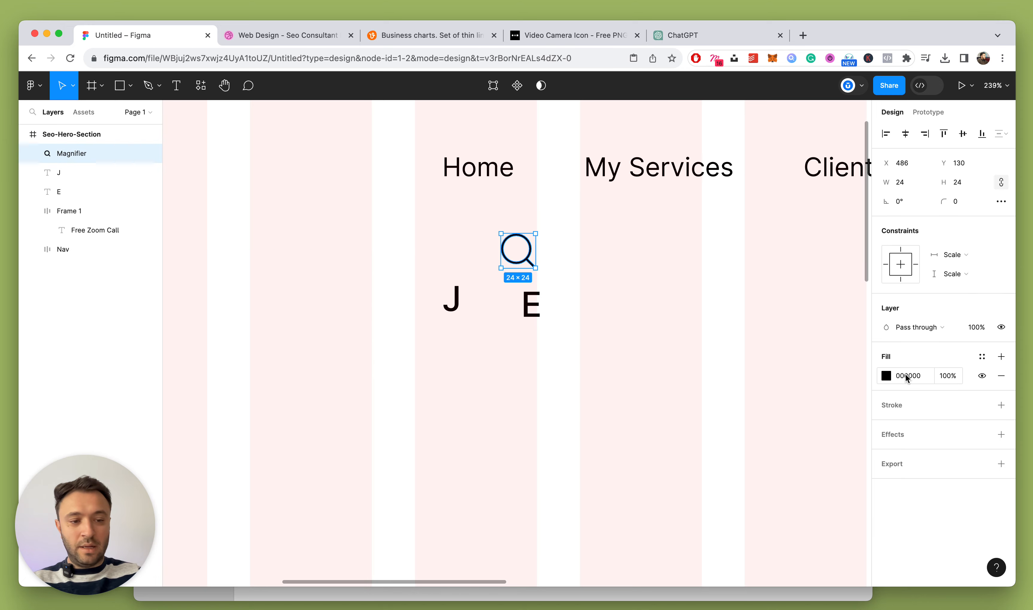
{"action": "left_click", "coordinate": [1001, 405]}
{"action": "scroll", "coordinate": [588, 249], "scroll_direction": "up", "scroll_amount": 5}
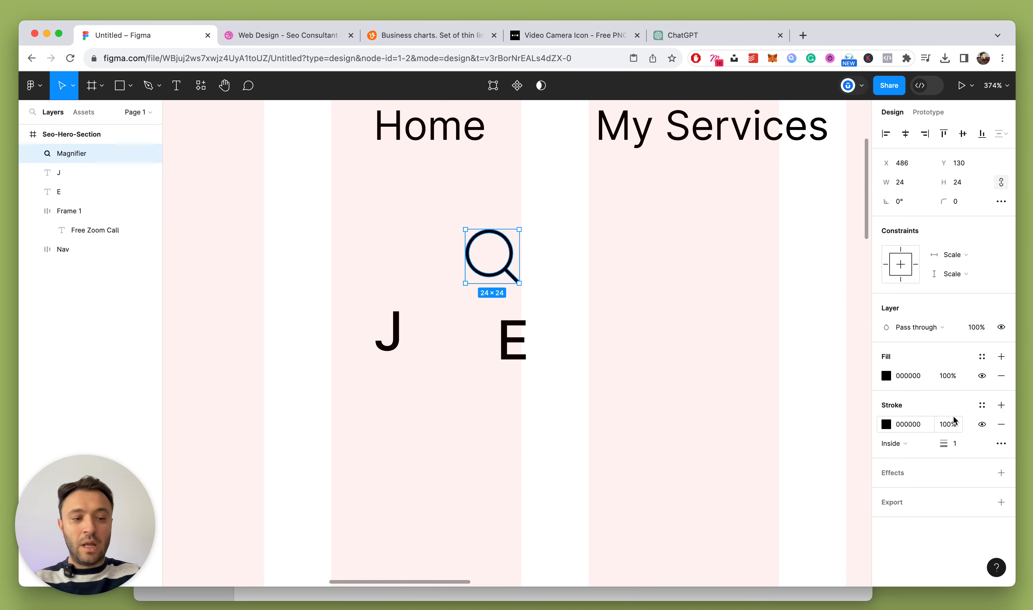
{"action": "left_click", "coordinate": [904, 444]}
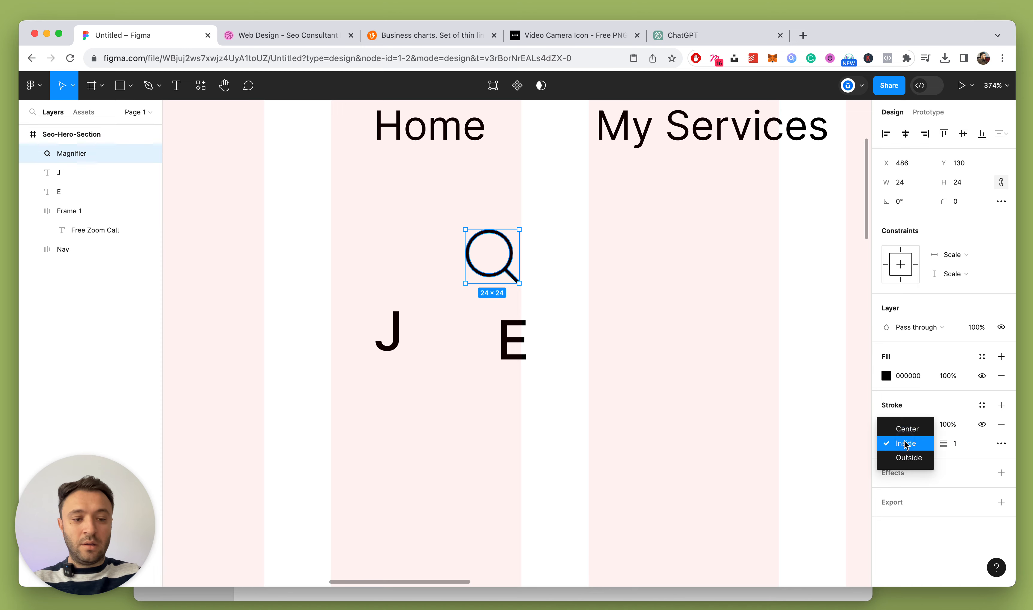
{"action": "left_click", "coordinate": [911, 432]}
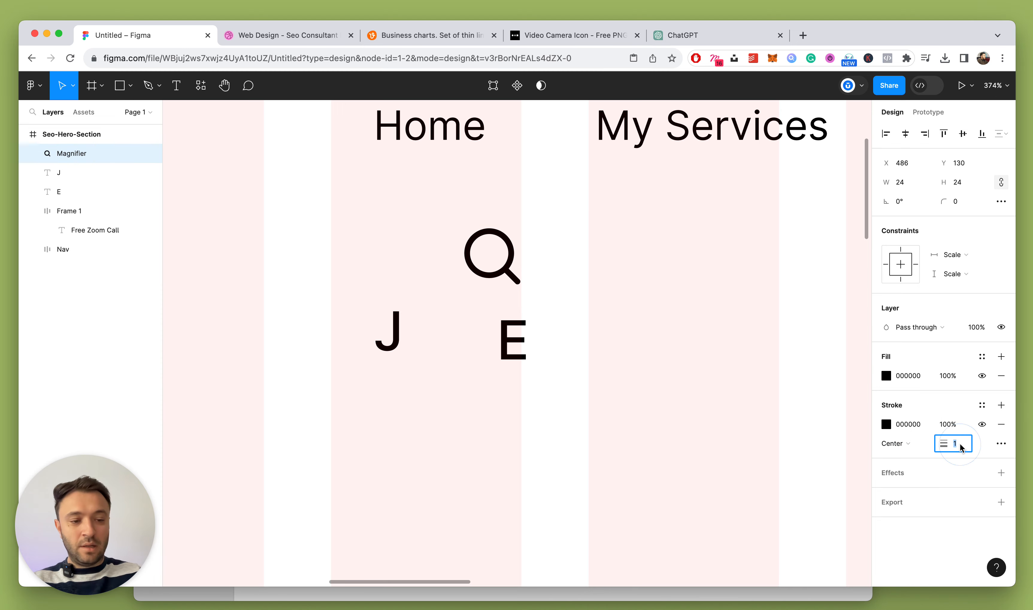
{"action": "type", "text": "1.5"}
{"action": "key", "text": "Return"}
{"action": "key", "text": "Escape"}
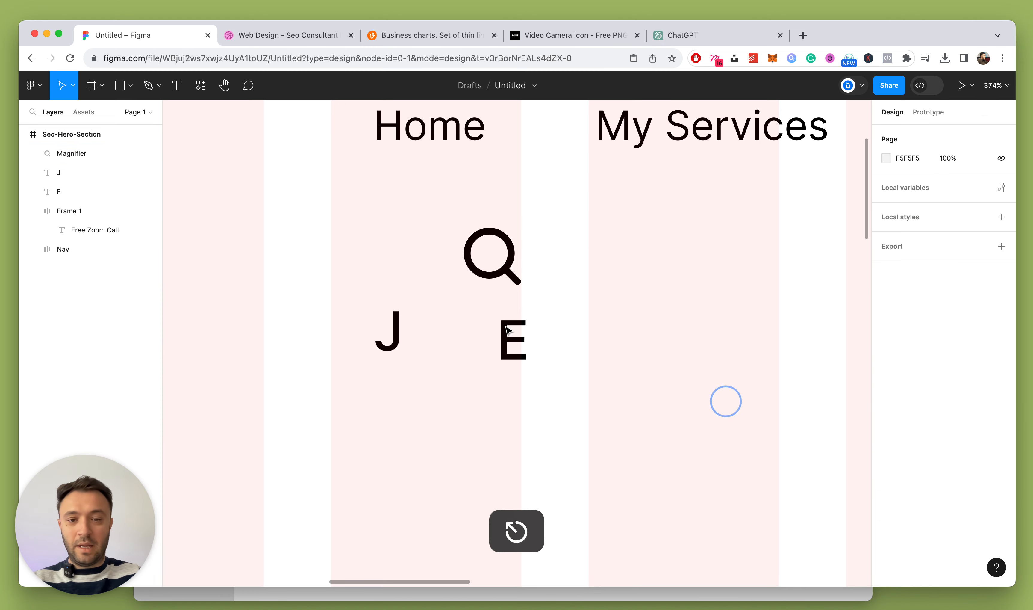
{"action": "left_click_drag", "start_coordinate": [519, 268], "coordinate": [465, 338]}
Make the J and E letters Semi Bold
{"action": "left_click", "coordinate": [387, 336]}
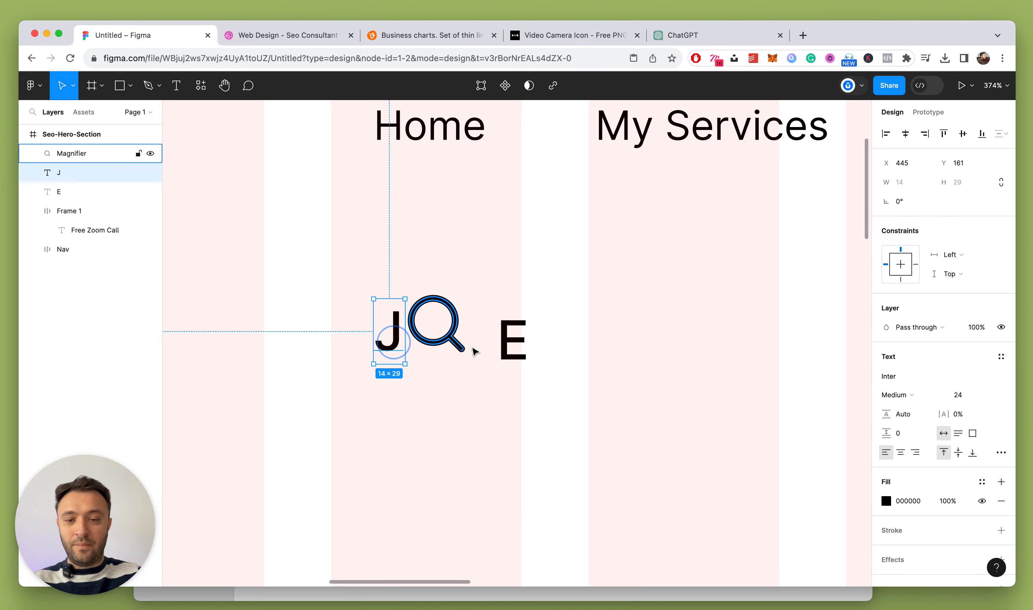
{"action": "left_click", "coordinate": [506, 341], "text": "shift"}
{"action": "left_click", "coordinate": [896, 443]}
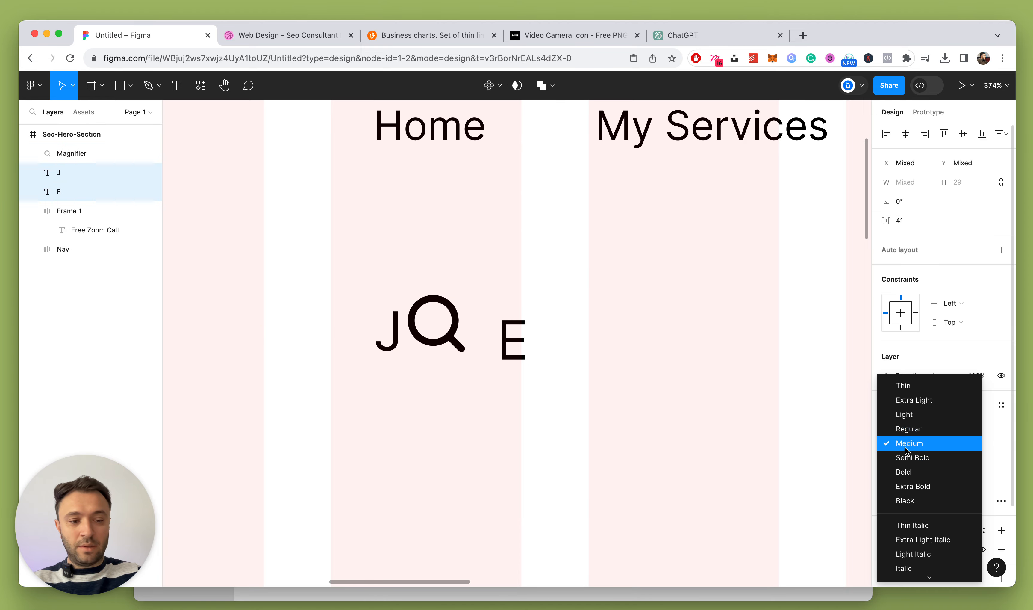
{"action": "left_click", "coordinate": [905, 455]}
{"action": "left_click", "coordinate": [687, 387]}
{"action": "scroll", "coordinate": [491, 348], "scroll_direction": "down", "scroll_amount": 5}
Wrap the magnifier, J and E in a vertically centred auto-layout frame
{"action": "left_click_drag", "start_coordinate": [419, 320], "coordinate": [633, 427]}
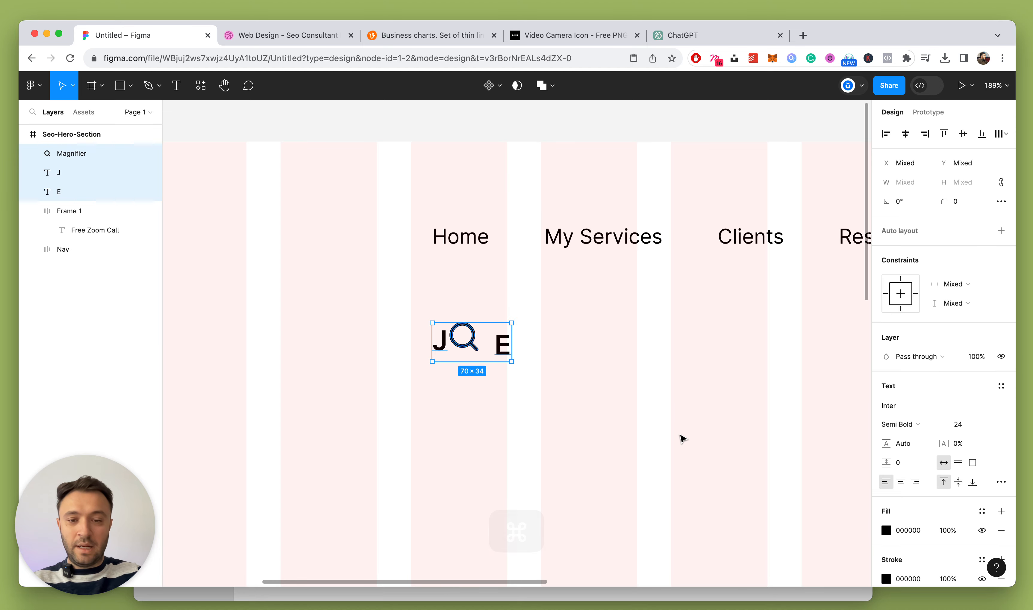
{"action": "key", "text": "shift+a"}
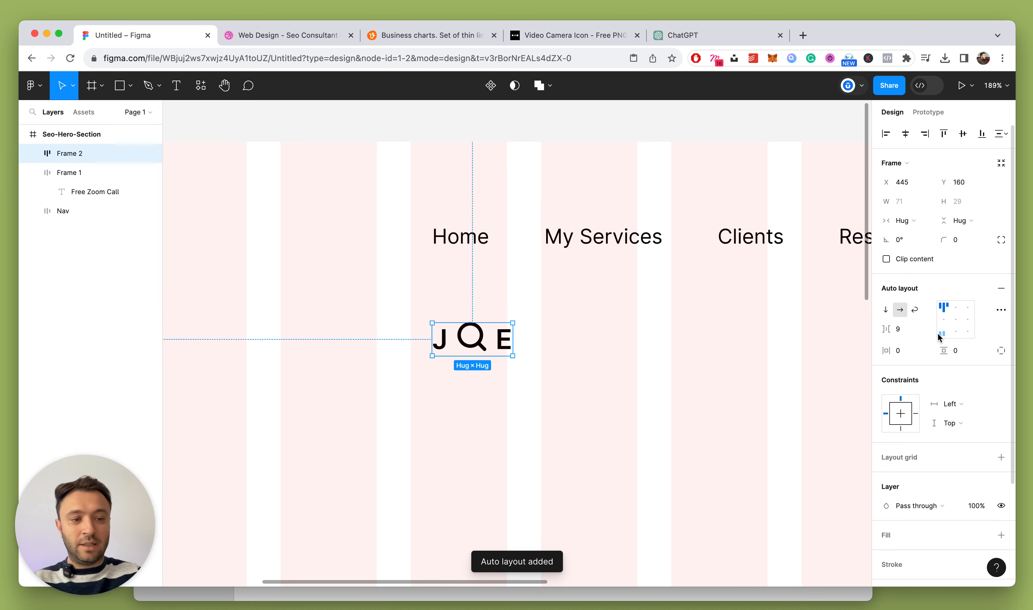
{"action": "left_click", "coordinate": [942, 322]}
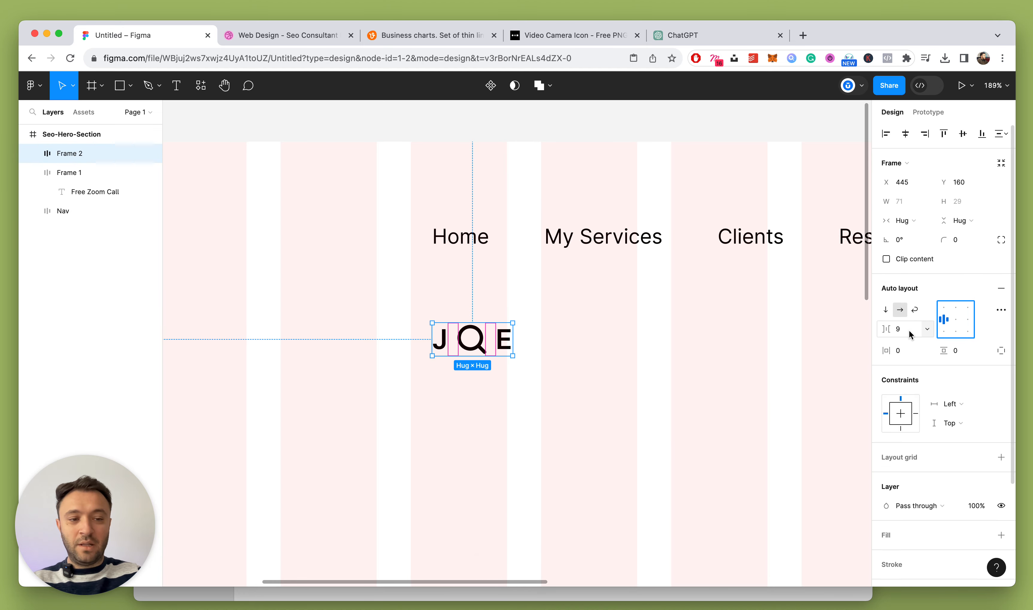
{"action": "type", "text": "8"}
{"action": "key", "text": "Return"}
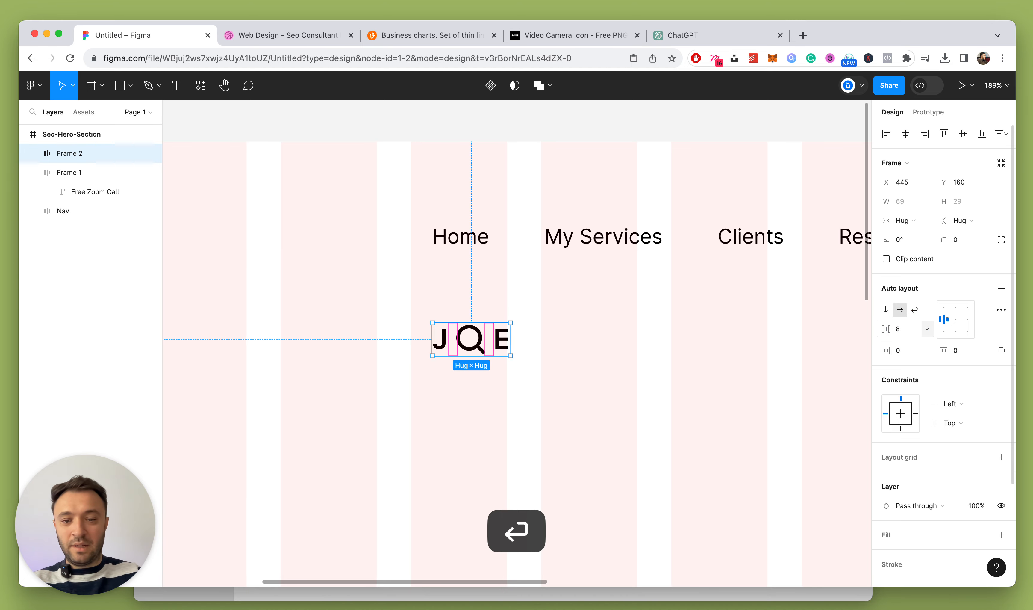
Add a 1.5 black border stroke to the logo frame
{"action": "scroll", "coordinate": [1005, 477], "scroll_direction": "down", "scroll_amount": 3}
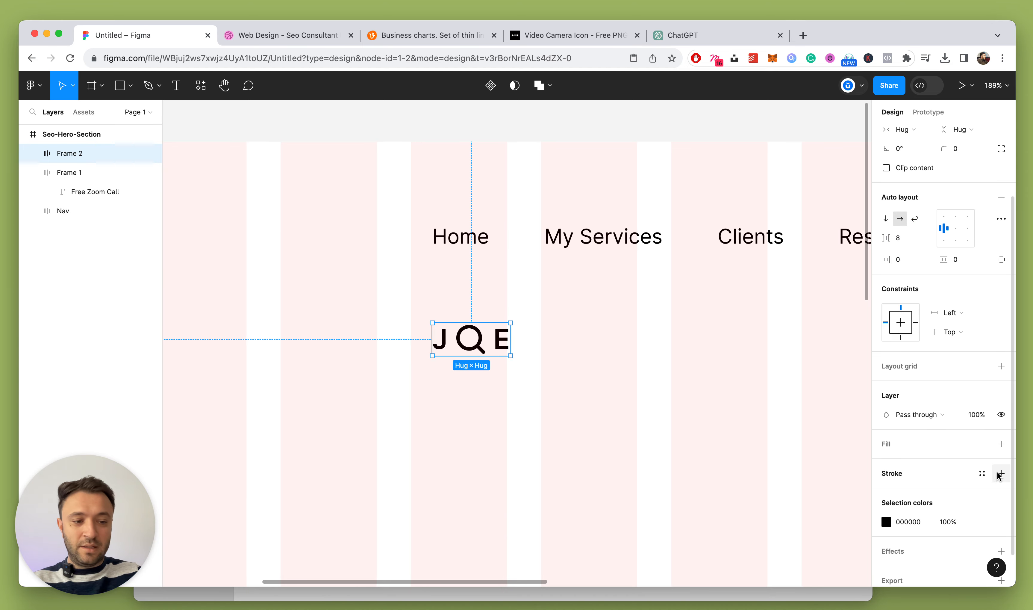
{"action": "left_click", "coordinate": [1000, 473]}
{"action": "scroll", "coordinate": [976, 482], "scroll_direction": "down", "scroll_amount": 1}
{"action": "left_click", "coordinate": [959, 472]}
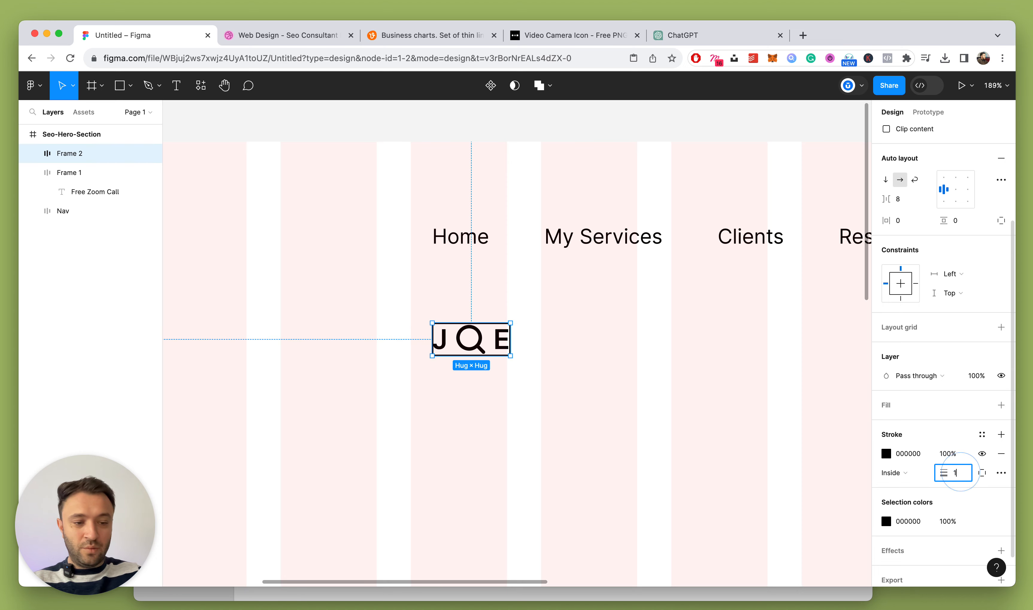
{"action": "type", "text": ".5"}
{"action": "key", "text": "Return"}
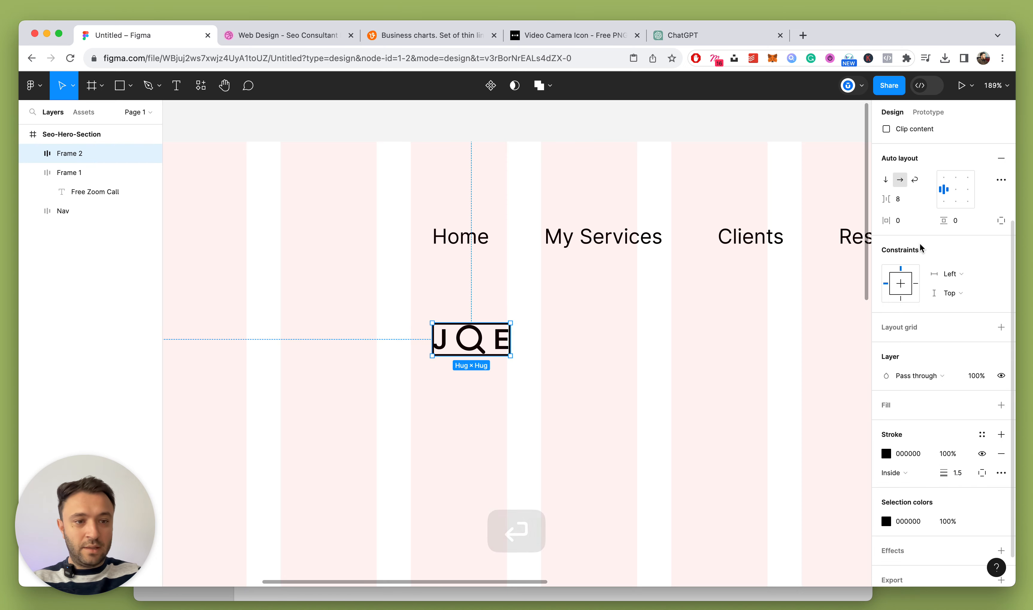
Set the logo frame padding to 8×4 and tighten the item gap to 4
{"action": "left_click", "coordinate": [906, 221]}
{"action": "type", "text": "1"}
{"action": "key", "text": "Return"}
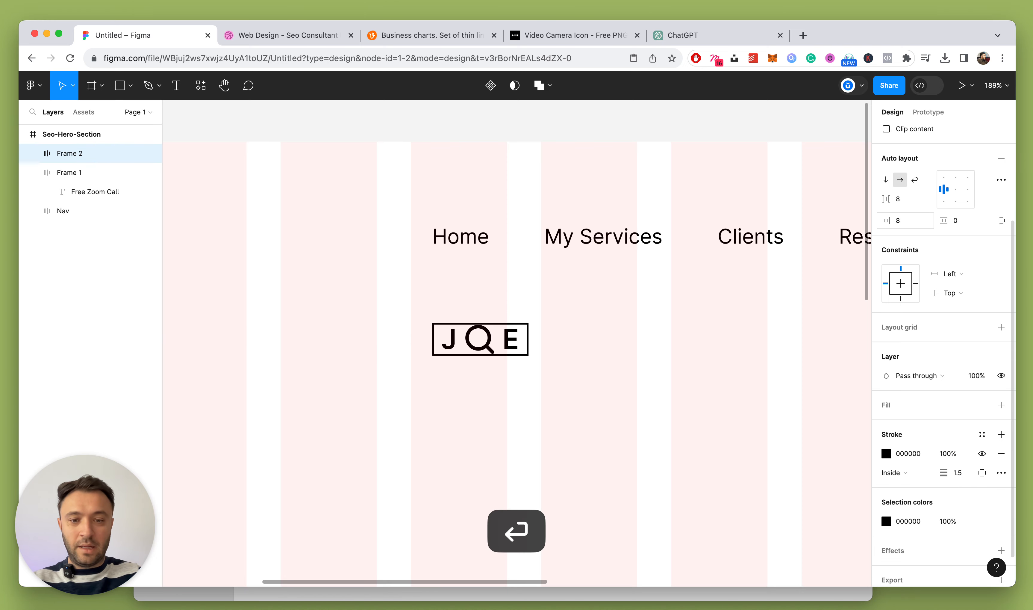
{"action": "left_click", "coordinate": [959, 221]}
{"action": "type", "text": "8"}
{"action": "key", "text": "Return"}
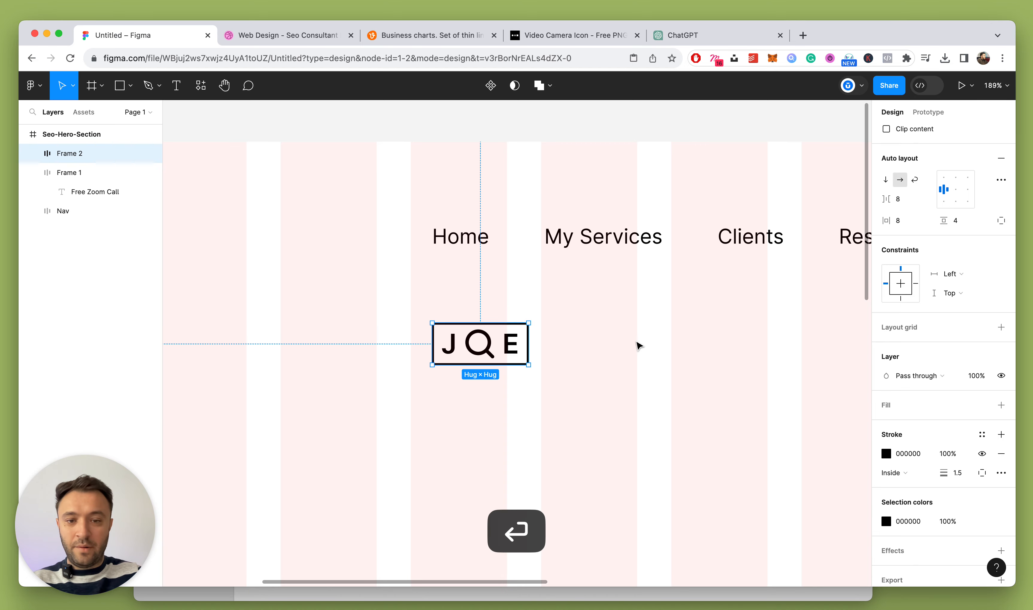
{"action": "left_click", "coordinate": [636, 340]}
{"action": "left_click", "coordinate": [451, 348]}
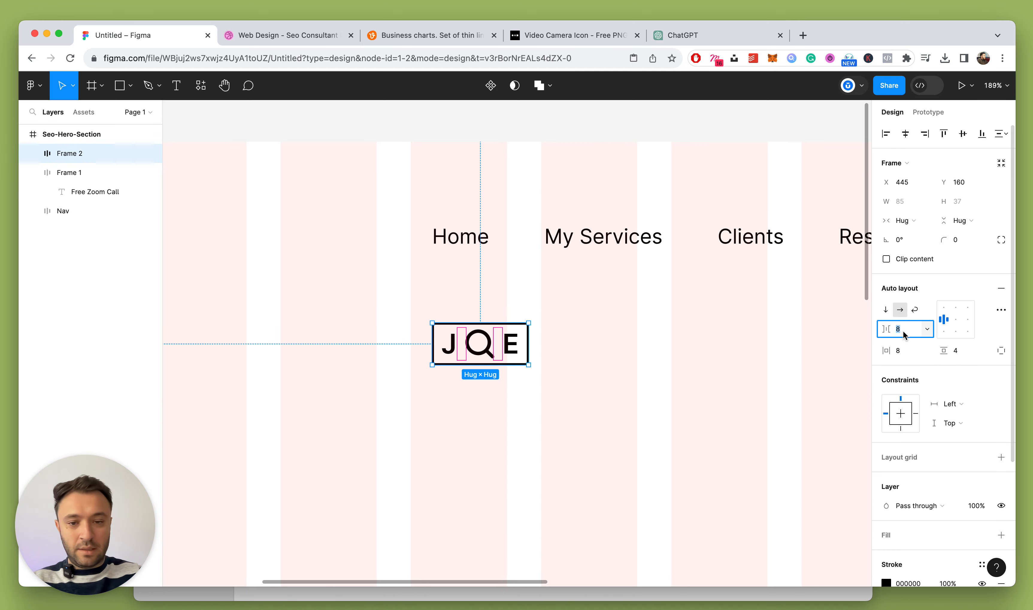
{"action": "key", "text": "Down"}
{"action": "key", "text": "Down"}
{"action": "key", "text": "Down"}
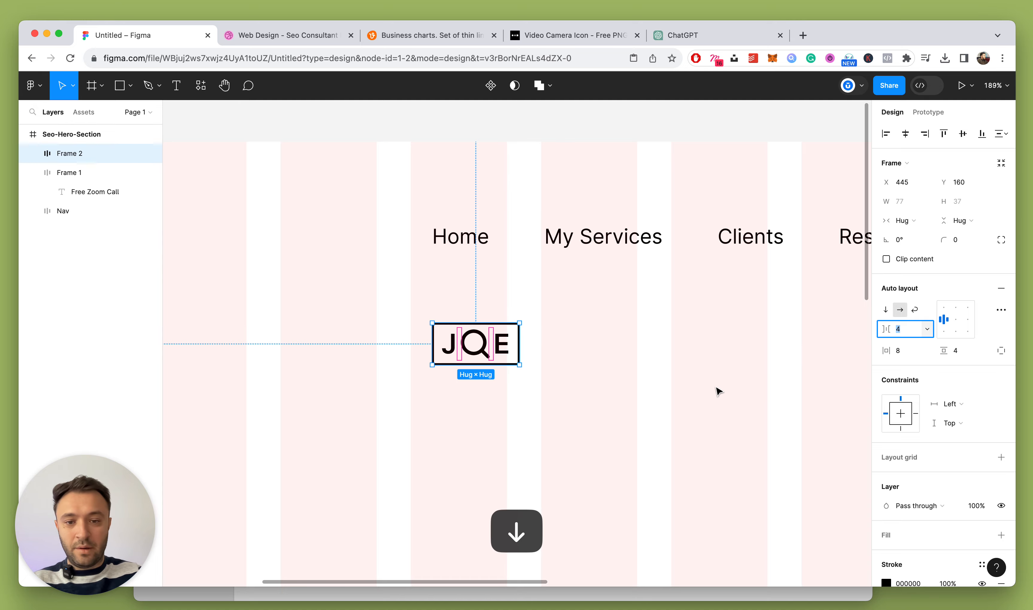
Move the JQE logo to the header's left, in line with the navigation
{"action": "left_click", "coordinate": [678, 379]}
{"action": "scroll", "coordinate": [563, 383], "scroll_direction": "down", "scroll_amount": 5}
{"action": "left_click_drag", "start_coordinate": [521, 361], "coordinate": [308, 300]}
{"action": "left_click", "coordinate": [433, 341]}
Rename the logo frame to Logo and the button frame to Cta
{"action": "scroll", "coordinate": [425, 344], "scroll_direction": "down", "scroll_amount": 5}
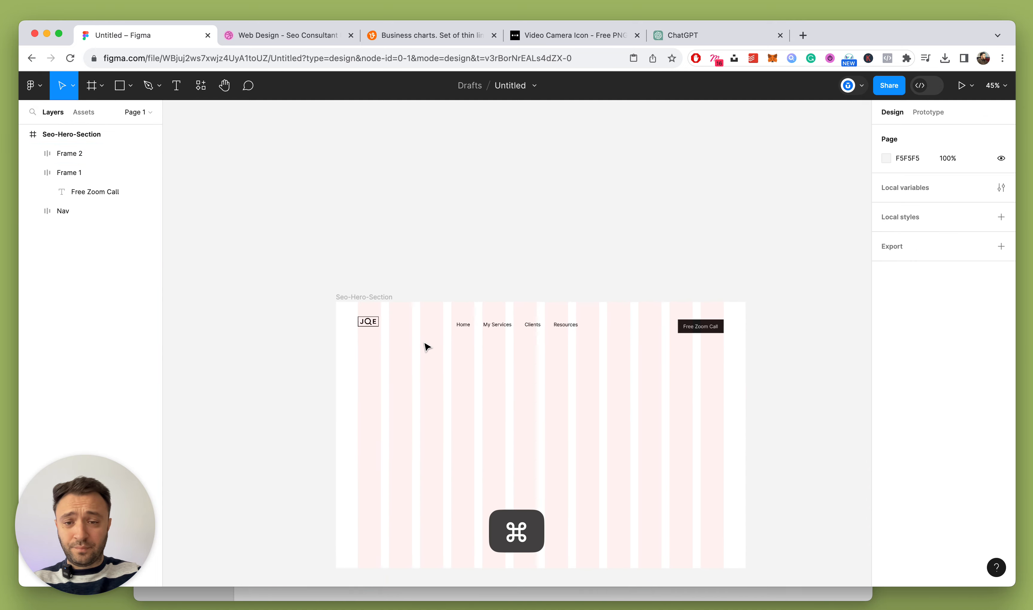
{"action": "scroll", "coordinate": [440, 350], "scroll_direction": "down", "scroll_amount": 2}
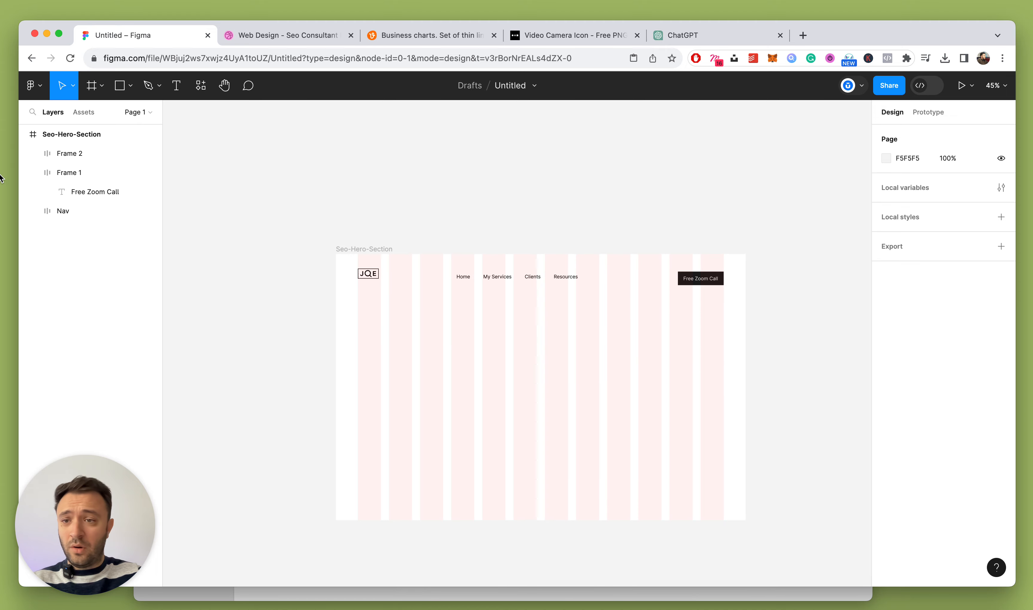
{"action": "double_click", "coordinate": [81, 154]}
{"action": "type", "text": "Logo"}
{"action": "key", "text": "Return"}
{"action": "left_click", "coordinate": [81, 172]}
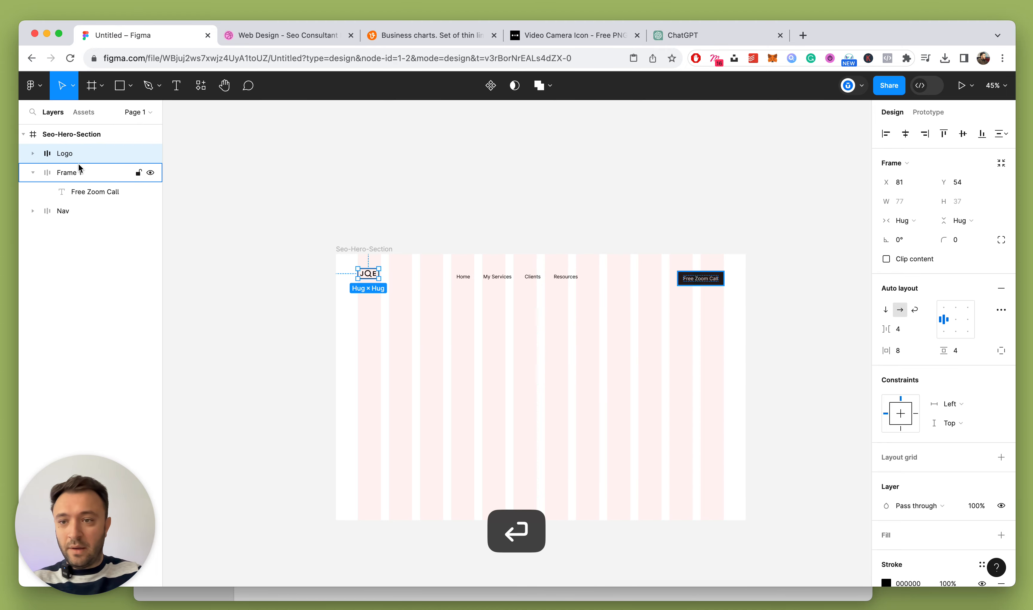
{"action": "double_click", "coordinate": [77, 173]}
{"action": "type", "text": "Cta"}
{"action": "key", "text": "Return"}
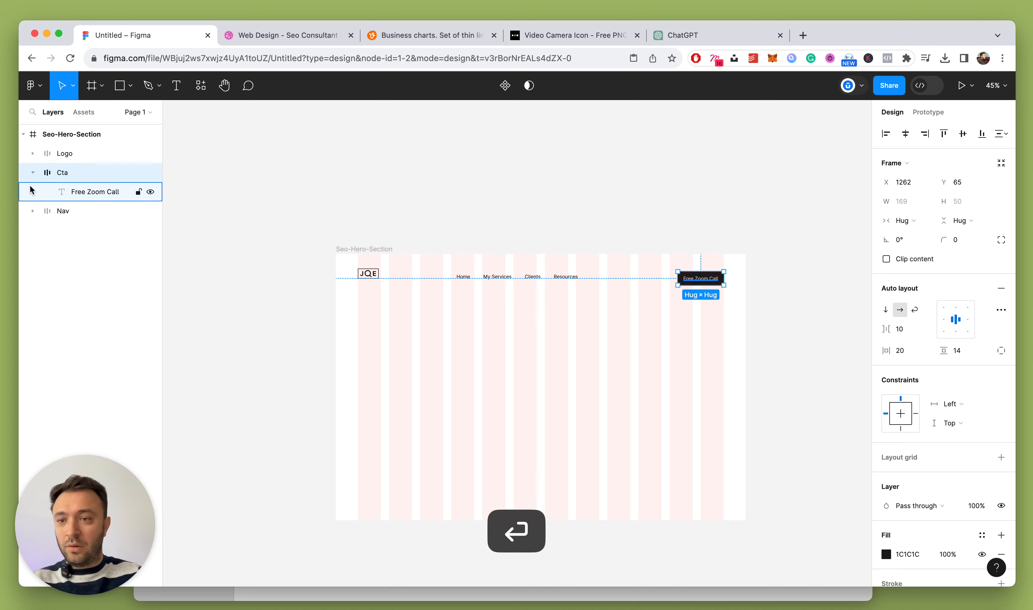
Move Nav above Cta, then wrap Logo, Nav and Cta in a vertically centred auto-layout row
{"action": "left_click", "coordinate": [33, 172]}
{"action": "left_click_drag", "start_coordinate": [65, 192], "coordinate": [69, 165]}
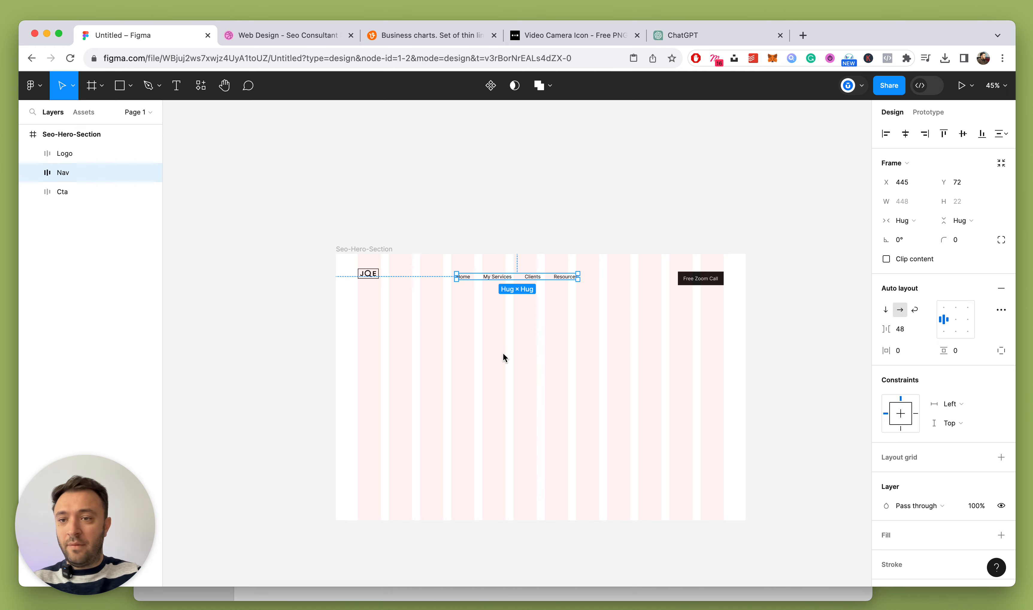
{"action": "left_click", "coordinate": [51, 153]}
{"action": "left_click", "coordinate": [58, 190], "text": "shift"}
{"action": "key", "text": "shift+a"}
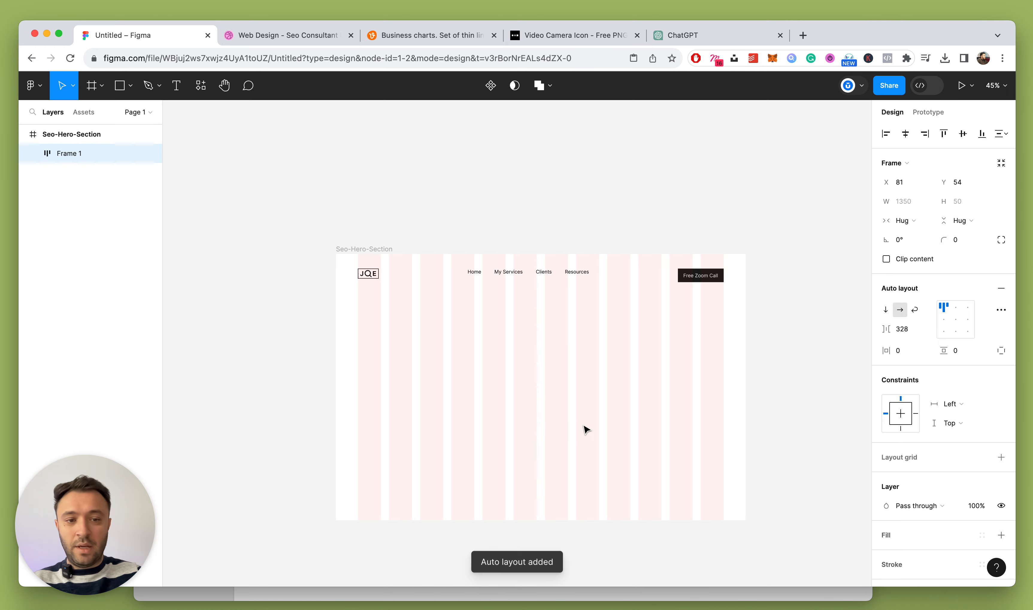
{"action": "left_click", "coordinate": [944, 319]}
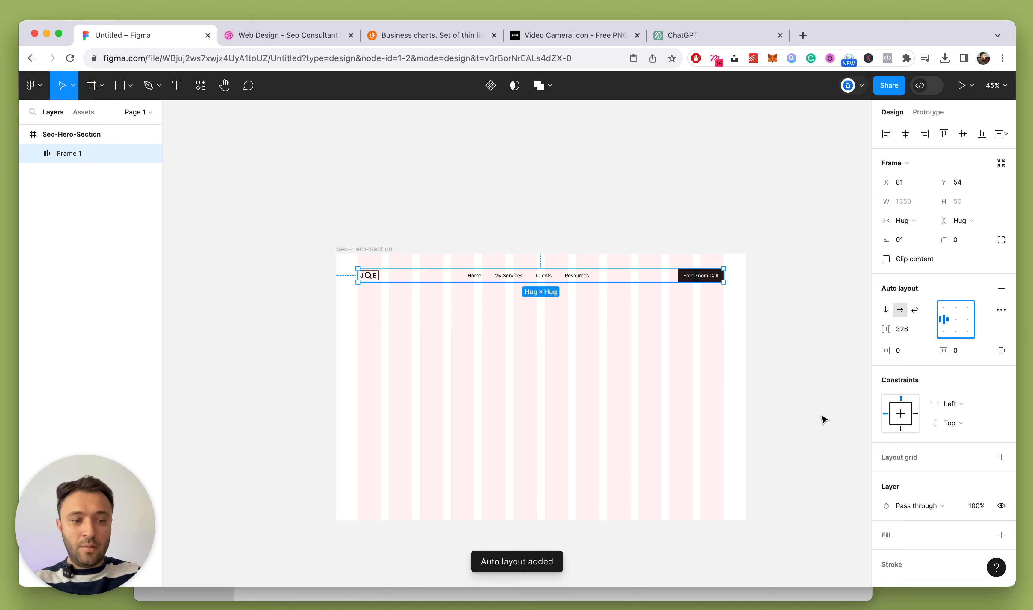
{"action": "left_click", "coordinate": [555, 380]}
Set the header row's item spacing to Auto so the items spread evenly
{"action": "scroll", "coordinate": [556, 381], "scroll_direction": "up", "scroll_amount": 2}
{"action": "left_click", "coordinate": [69, 153]}
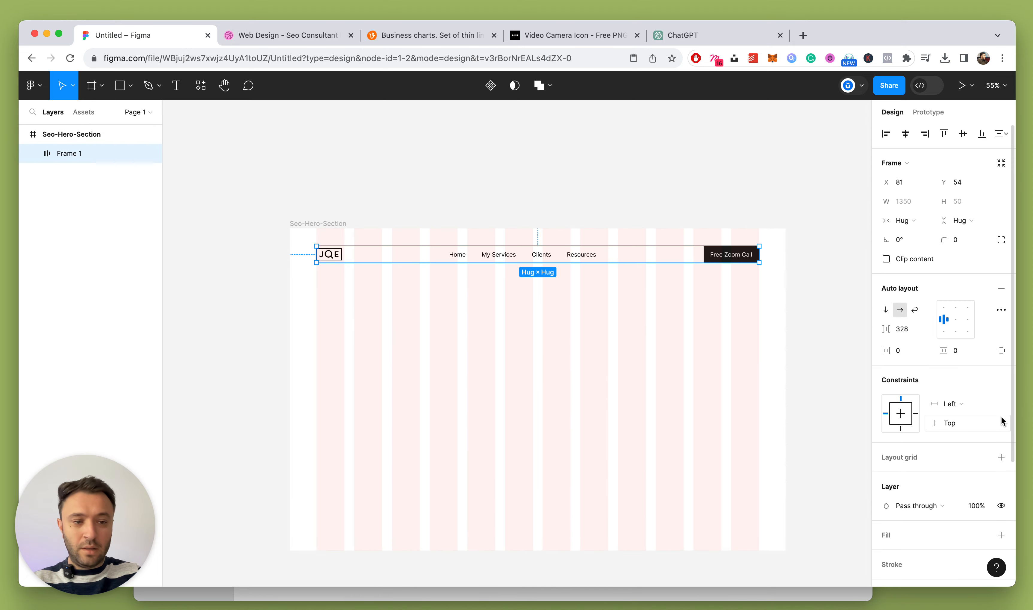
{"action": "left_click", "coordinate": [929, 329]}
{"action": "left_click", "coordinate": [916, 364]}
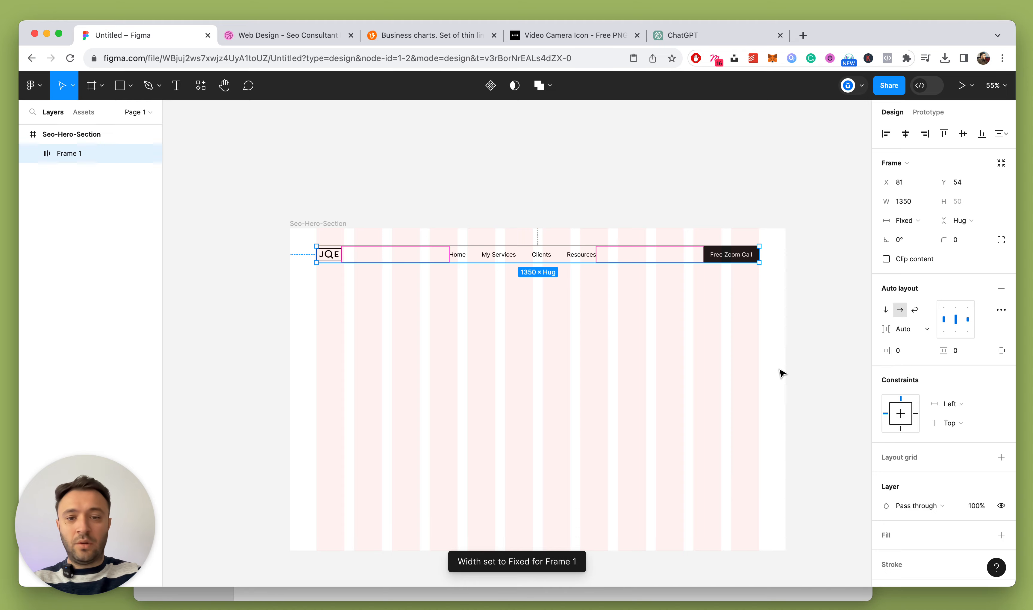
{"action": "left_click", "coordinate": [482, 316]}
{"action": "scroll", "coordinate": [481, 316], "scroll_direction": "down", "scroll_amount": 5}
{"action": "scroll", "coordinate": [480, 315], "scroll_direction": "up", "scroll_amount": 5}
{"action": "scroll", "coordinate": [482, 317], "scroll_direction": "up", "scroll_amount": 4}
Draw a horizontal divider line beneath the nav bar
{"action": "left_click", "coordinate": [524, 211]}
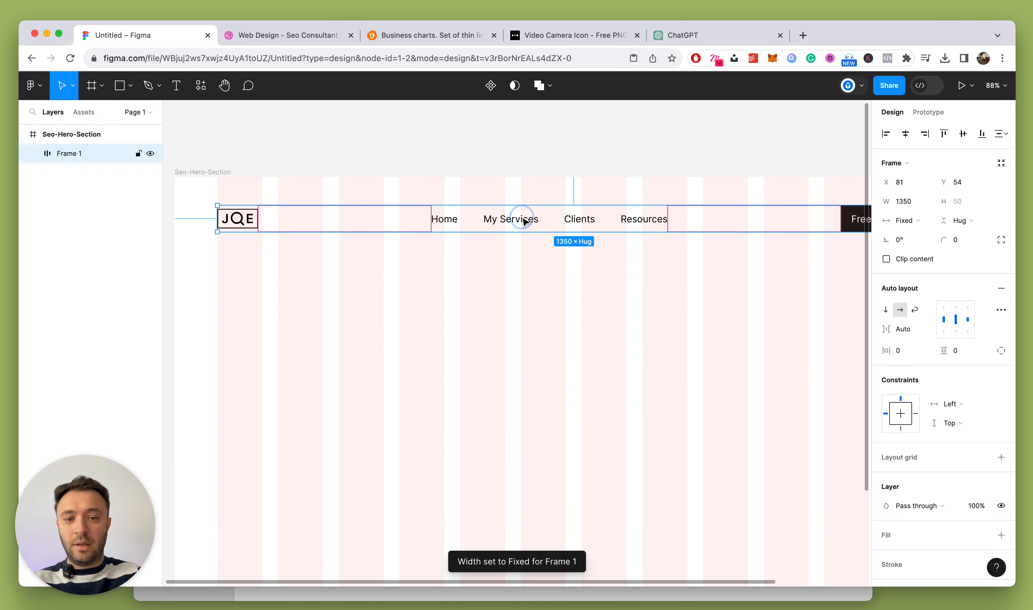
{"action": "key", "text": "alt"}
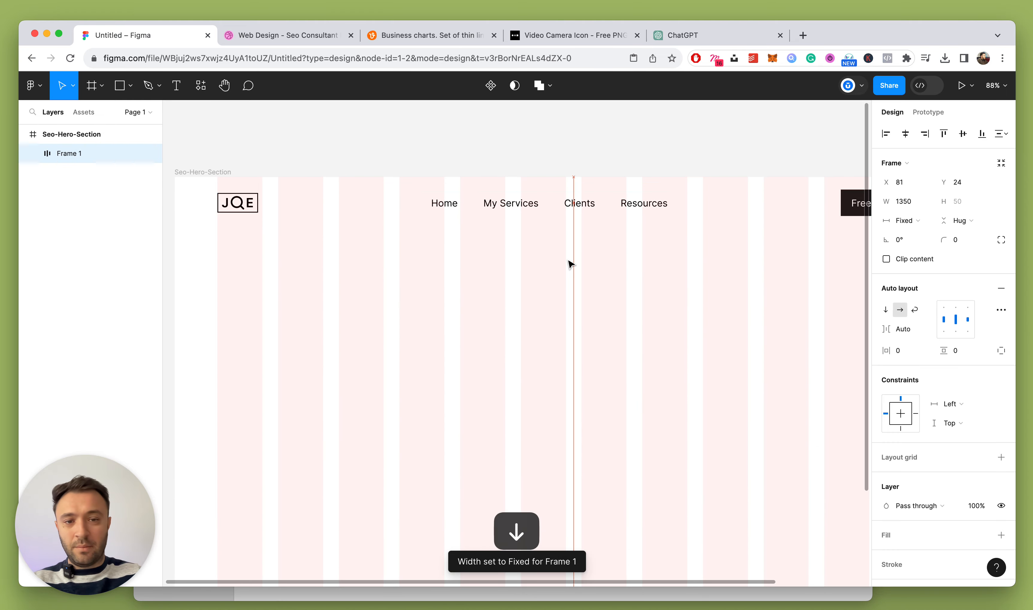
{"action": "left_click", "coordinate": [570, 263]}
{"action": "key", "text": "l"}
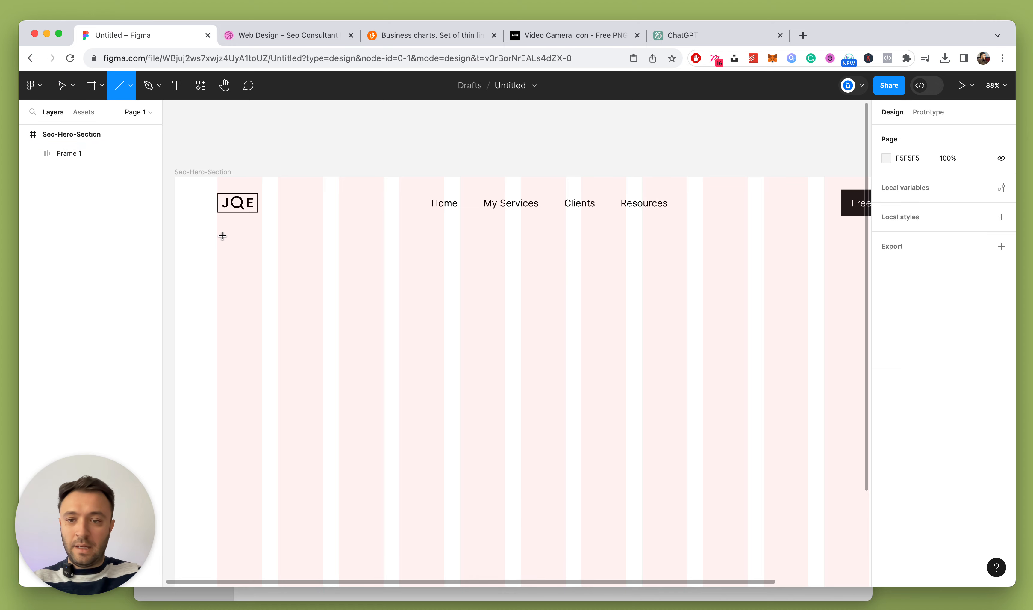
{"action": "left_click_drag", "start_coordinate": [224, 234], "coordinate": [737, 255]}
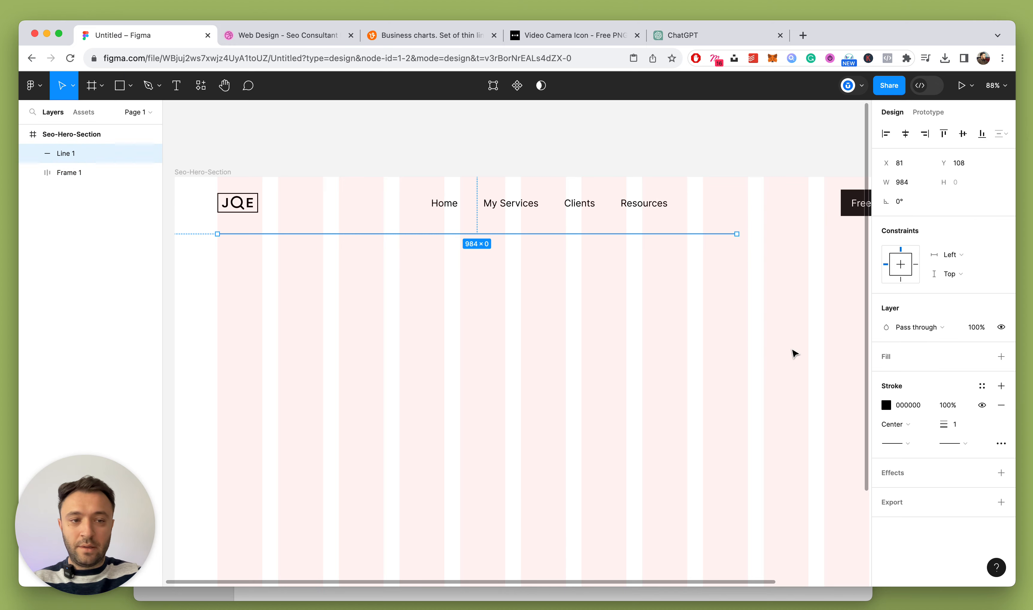
Rename Frame 1 to Header and move it above Line 1 in the layers
{"action": "double_click", "coordinate": [72, 174]}
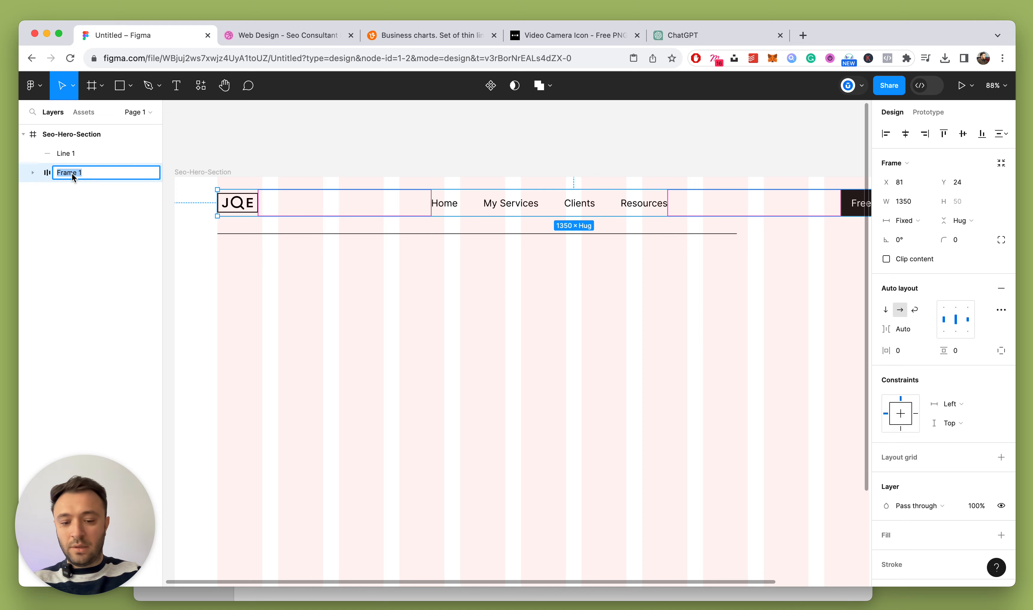
{"action": "type", "text": "Header"}
{"action": "key", "text": "Return"}
{"action": "left_click_drag", "start_coordinate": [61, 176], "coordinate": [66, 148]}
Set the divider line's width to 1350
{"action": "left_click", "coordinate": [78, 172]}
{"action": "scroll", "coordinate": [459, 298], "scroll_direction": "down", "scroll_amount": 5}
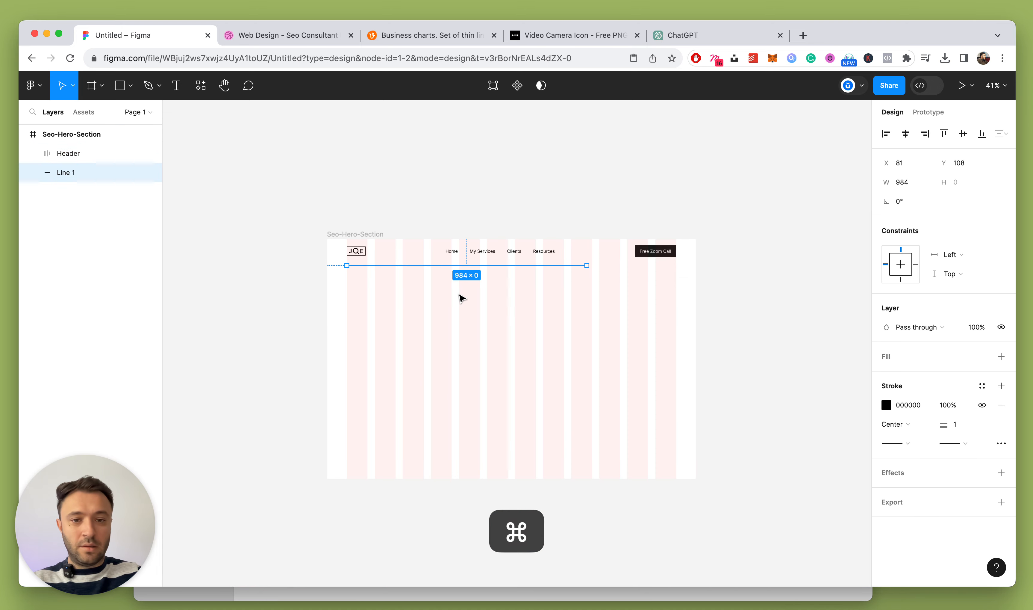
{"action": "scroll", "coordinate": [509, 314], "scroll_direction": "up", "scroll_amount": 5}
{"action": "scroll", "coordinate": [510, 313], "scroll_direction": "left", "scroll_amount": 2}
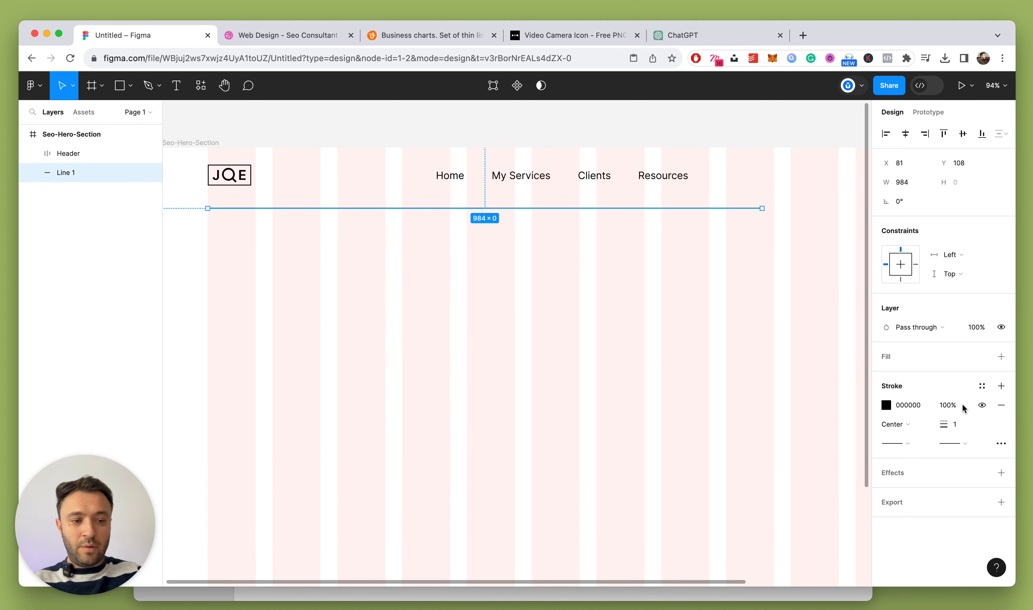
{"action": "left_click", "coordinate": [600, 356]}
{"action": "scroll", "coordinate": [241, 187], "scroll_direction": "down", "scroll_amount": 3}
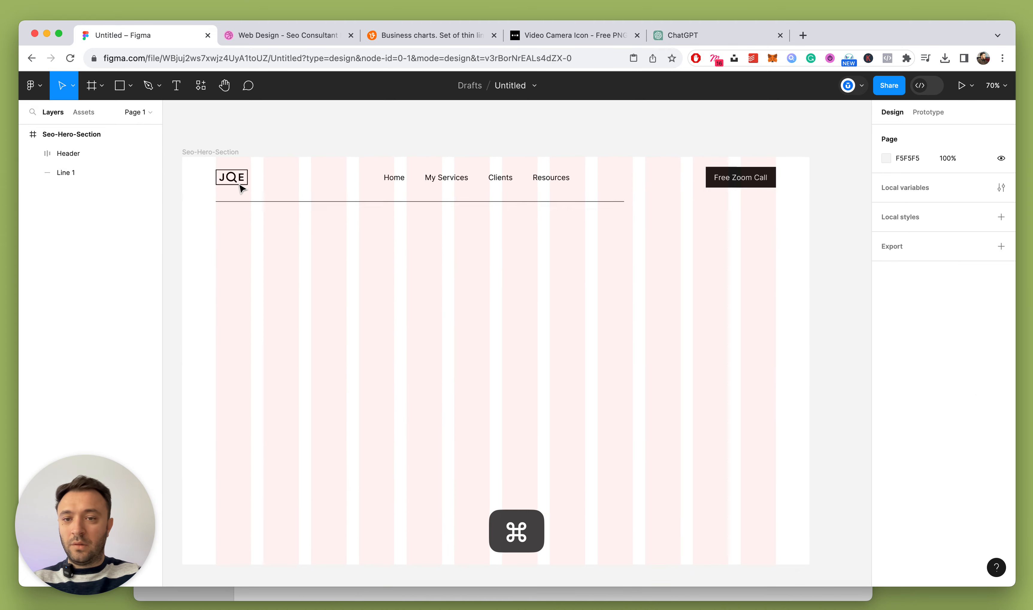
{"action": "left_click", "coordinate": [250, 185]}
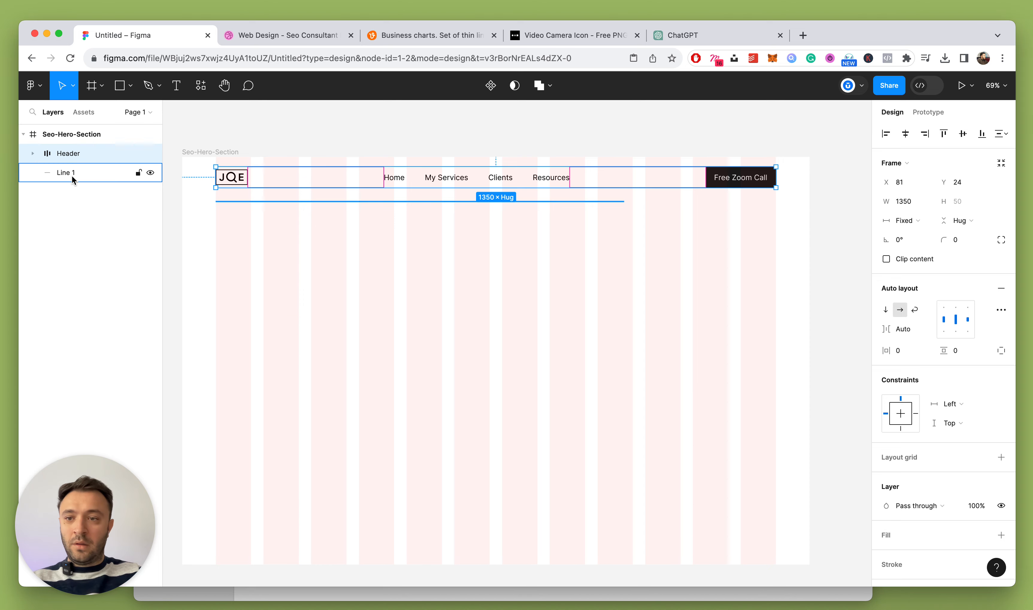
{"action": "left_click", "coordinate": [351, 279]}
{"action": "key", "text": "t"}
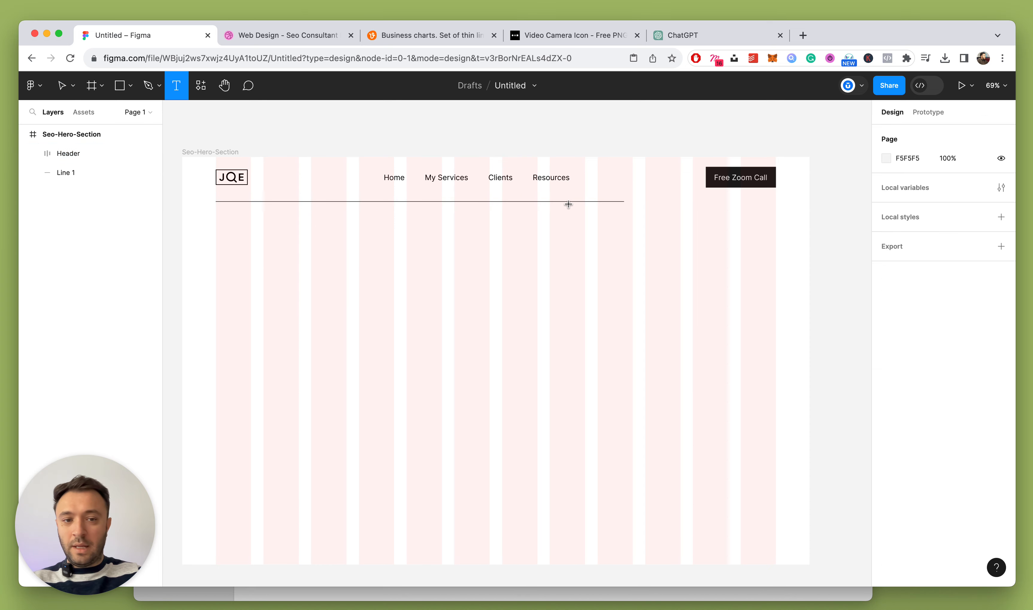
{"action": "key", "text": "Escape"}
{"action": "left_click", "coordinate": [569, 202]}
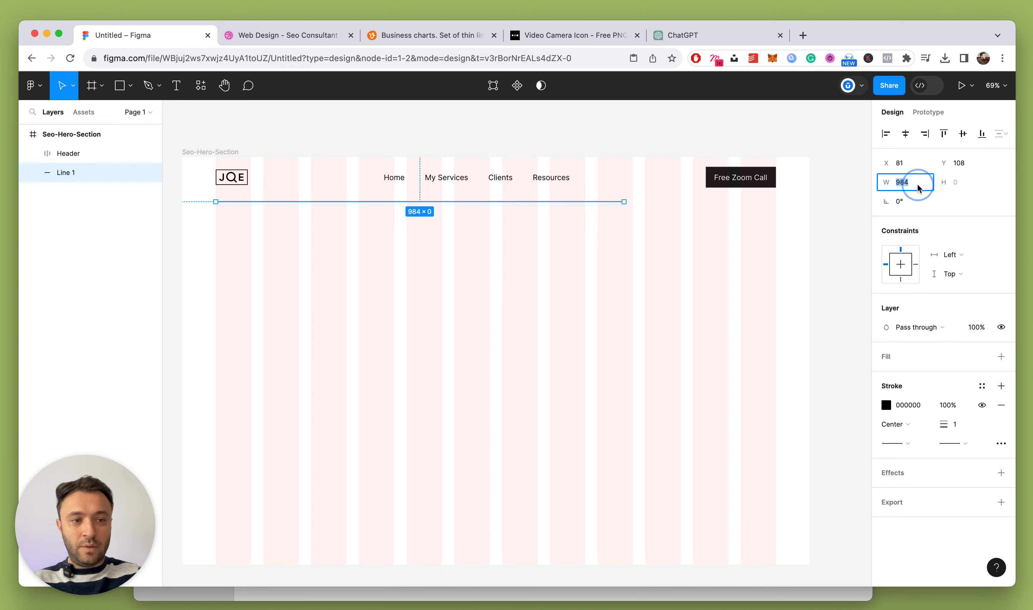
{"action": "key", "text": "Return"}
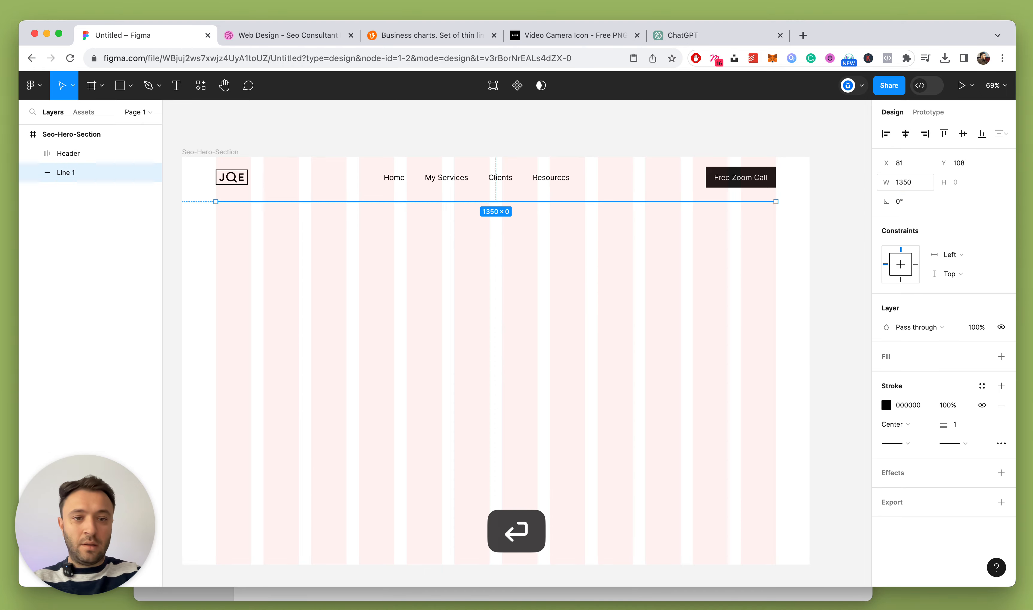
{"action": "left_click", "coordinate": [683, 351]}
Set the Home nav link text to Medium weight
{"action": "scroll", "coordinate": [645, 339], "scroll_direction": "down", "scroll_amount": 3}
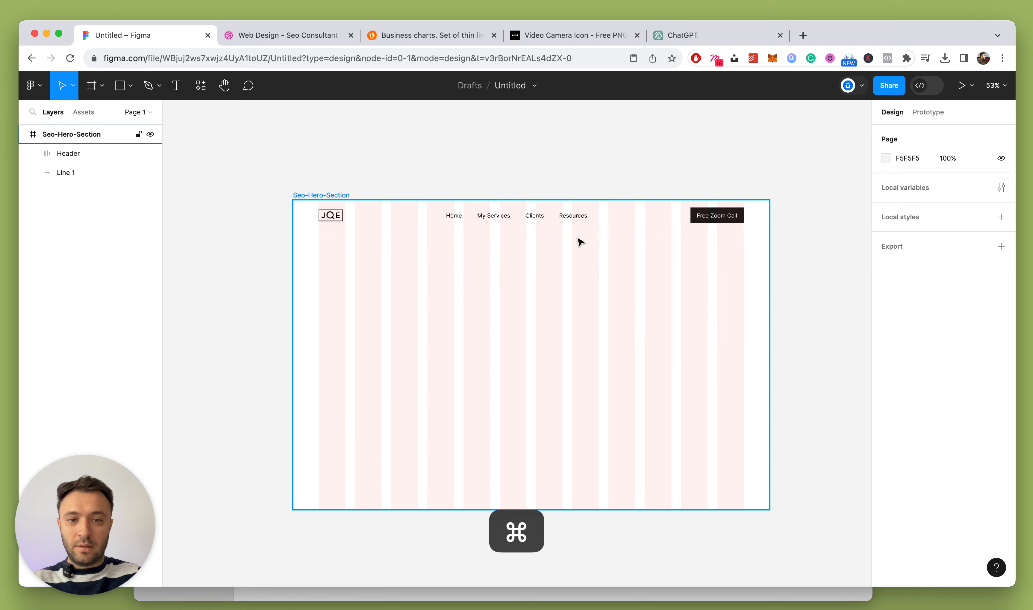
{"action": "scroll", "coordinate": [573, 235], "scroll_direction": "up", "scroll_amount": 5}
{"action": "left_click", "coordinate": [385, 206], "text": "super"}
{"action": "left_click", "coordinate": [895, 337]}
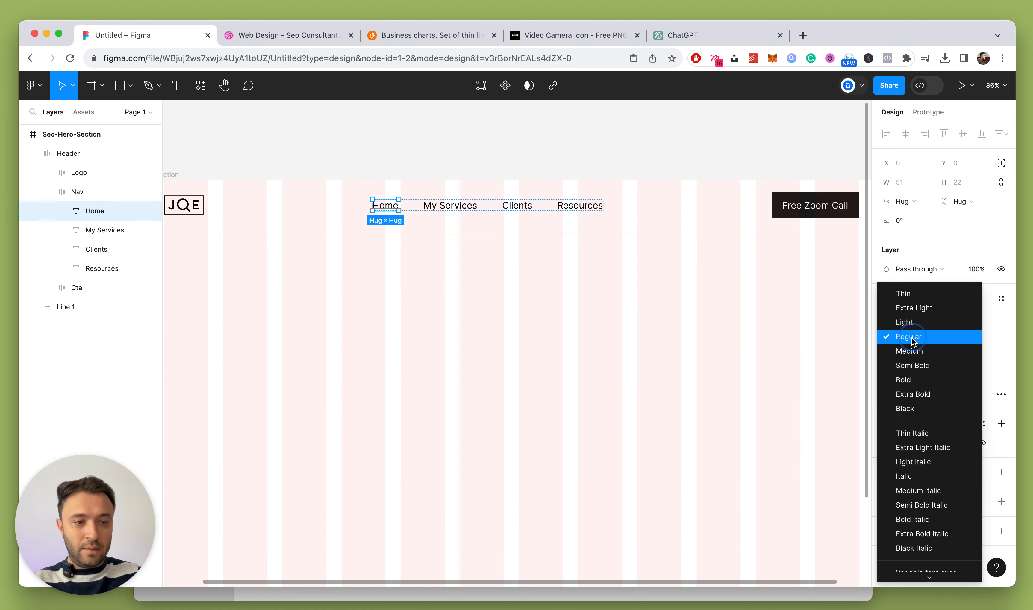
{"action": "left_click", "coordinate": [900, 352]}
Add a strikethrough decoration to Home and collapse the layer list
{"action": "left_click", "coordinate": [1000, 395]}
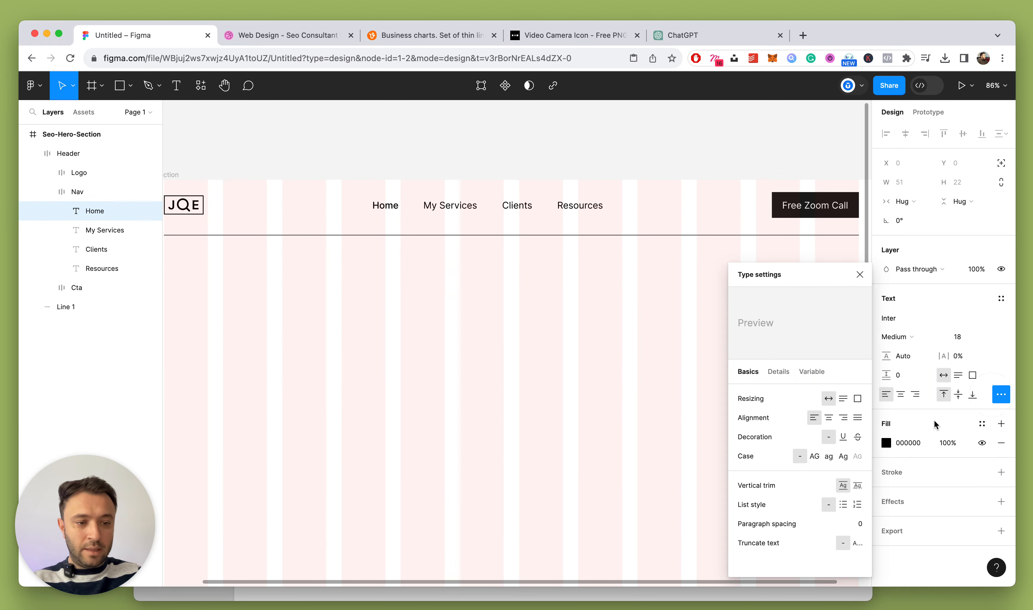
{"action": "left_click", "coordinate": [856, 437]}
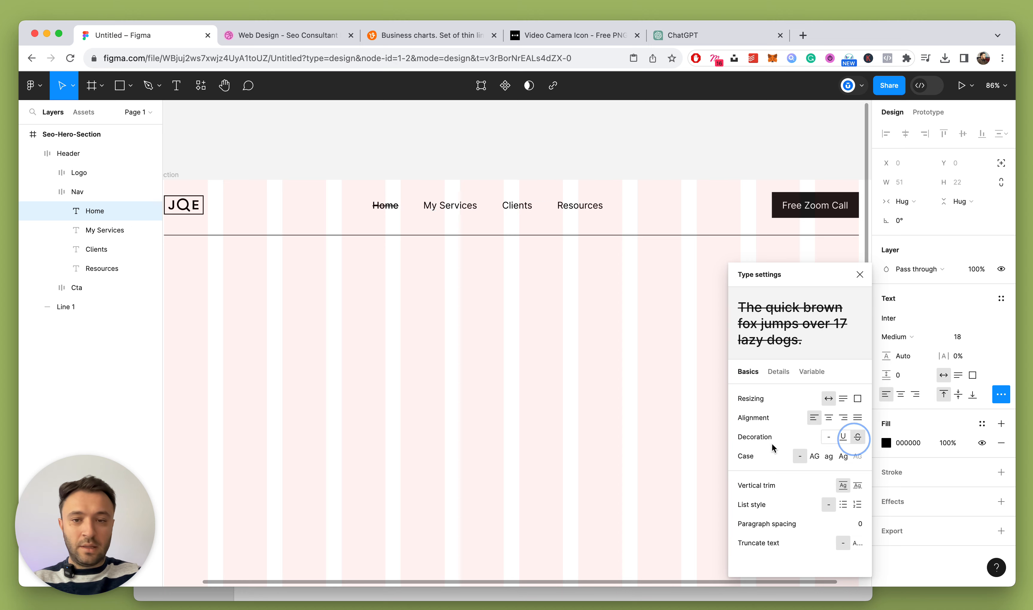
{"action": "left_click", "coordinate": [600, 375]}
{"action": "scroll", "coordinate": [602, 377], "scroll_direction": "down", "scroll_amount": 5}
{"action": "scroll", "coordinate": [539, 353], "scroll_direction": "up", "scroll_amount": 2}
{"action": "scroll", "coordinate": [540, 354], "scroll_direction": "up", "scroll_amount": 3}
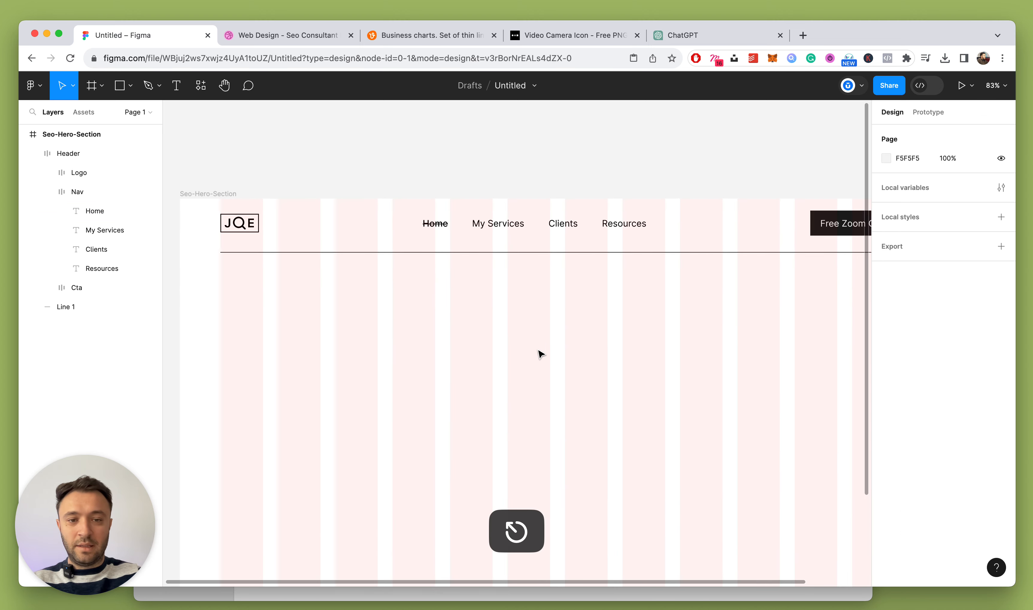
{"action": "key", "text": "alt+l"}
{"action": "scroll", "coordinate": [540, 354], "scroll_direction": "down", "scroll_amount": 3}
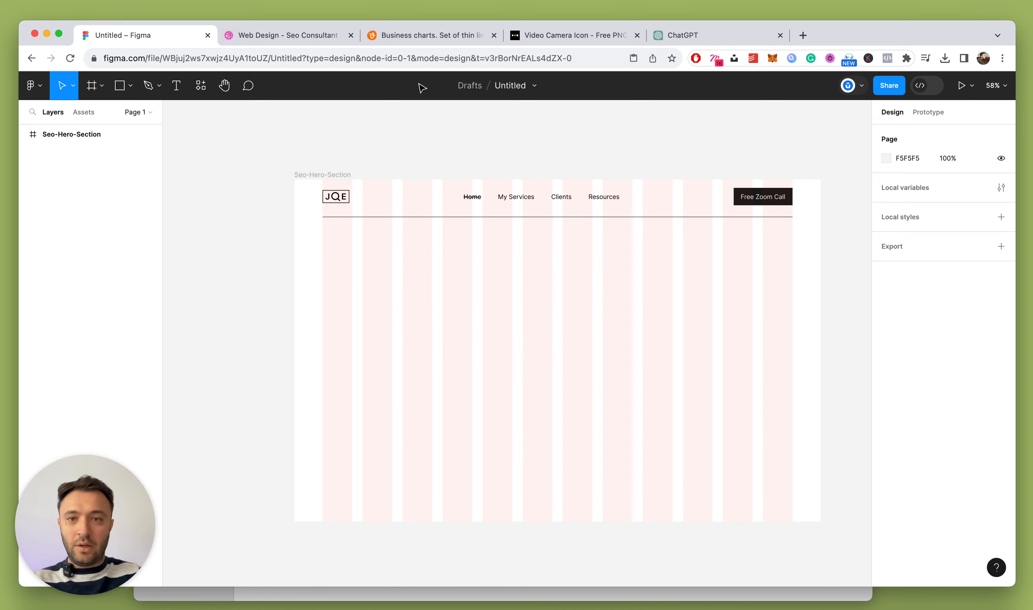
Check the Dribbble reference, then add the greeting headline introducing the consultant below the header
{"action": "left_click", "coordinate": [269, 36]}
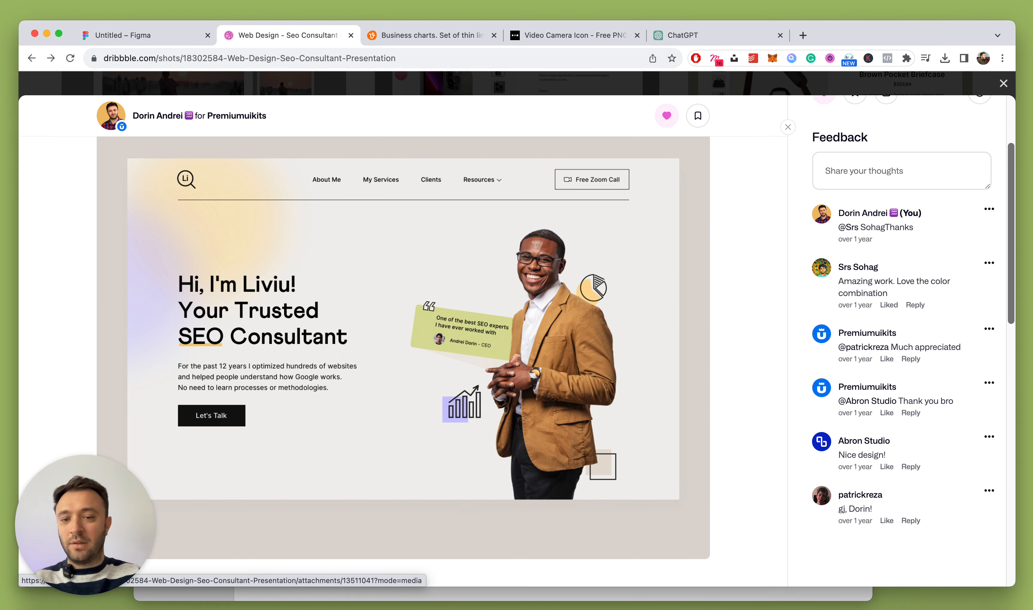
{"action": "left_click", "coordinate": [142, 36]}
{"action": "key", "text": "t"}
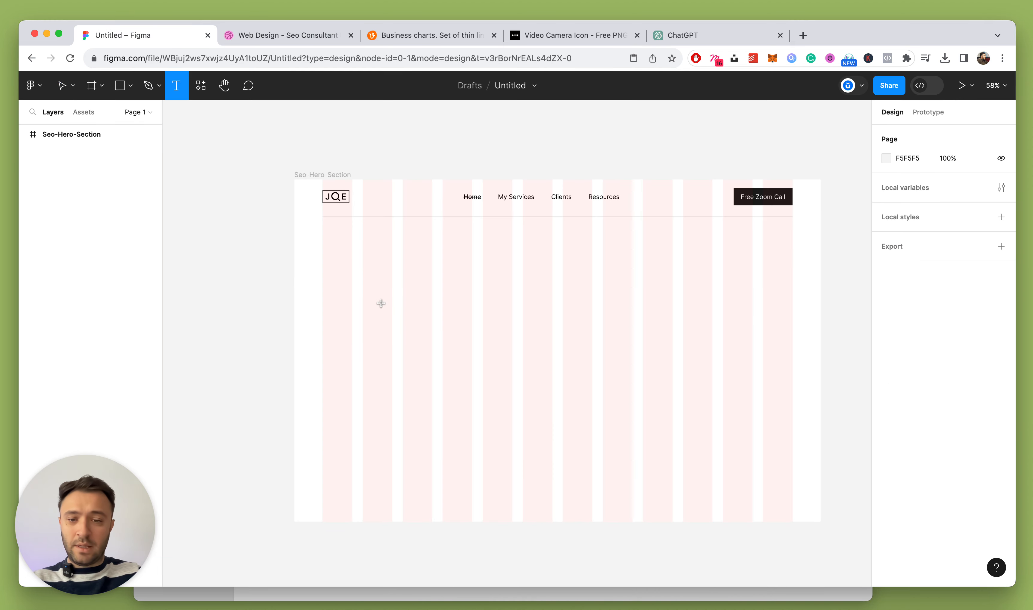
{"action": "left_click", "coordinate": [381, 303]}
{"action": "scroll", "coordinate": [351, 317], "scroll_direction": "up", "scroll_amount": 3}
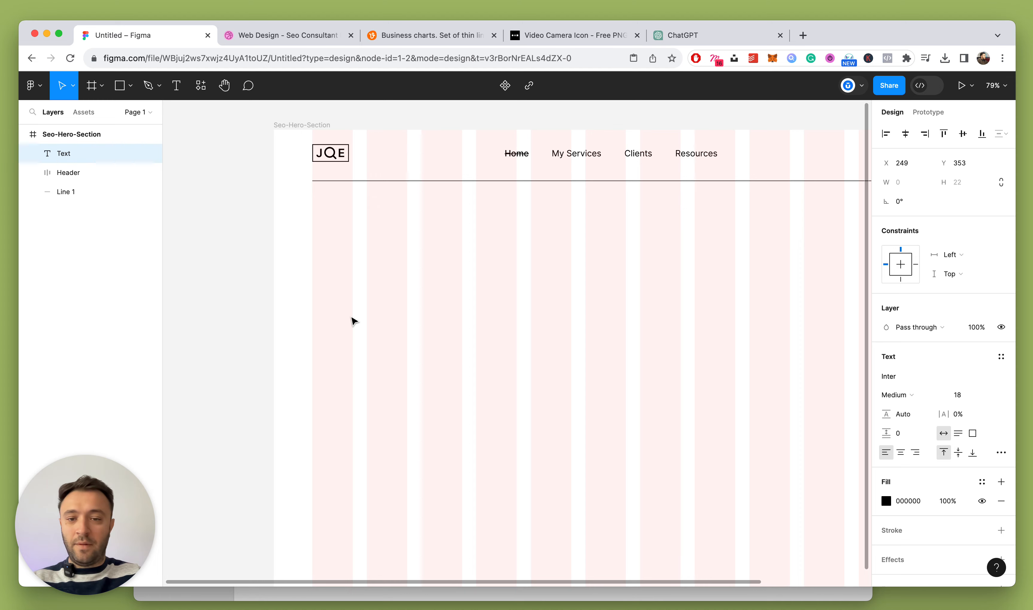
{"action": "type", "text": "H"}
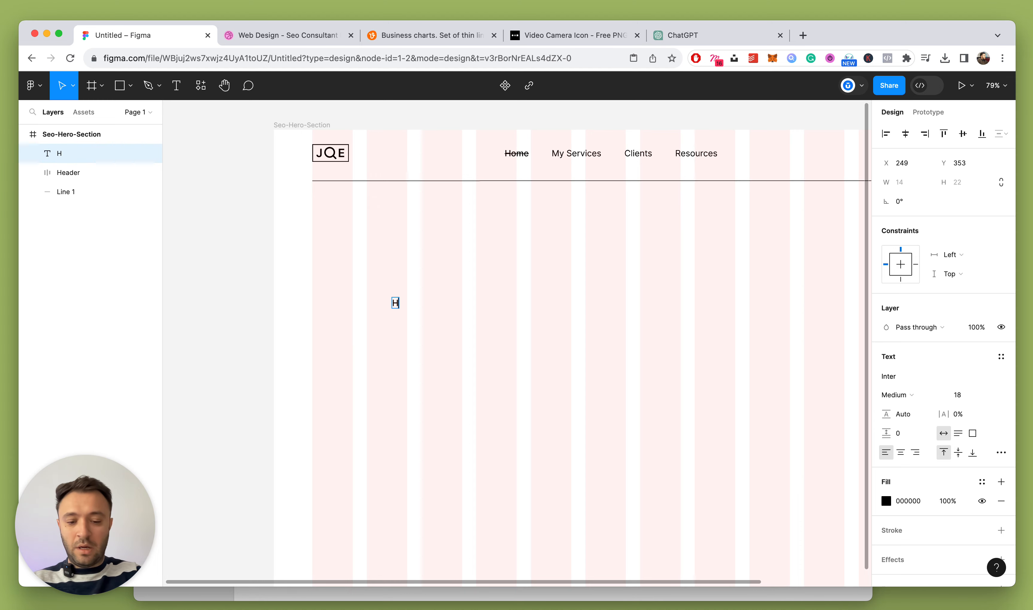
{"action": "type", "text": "i, I am Joe, Y"}
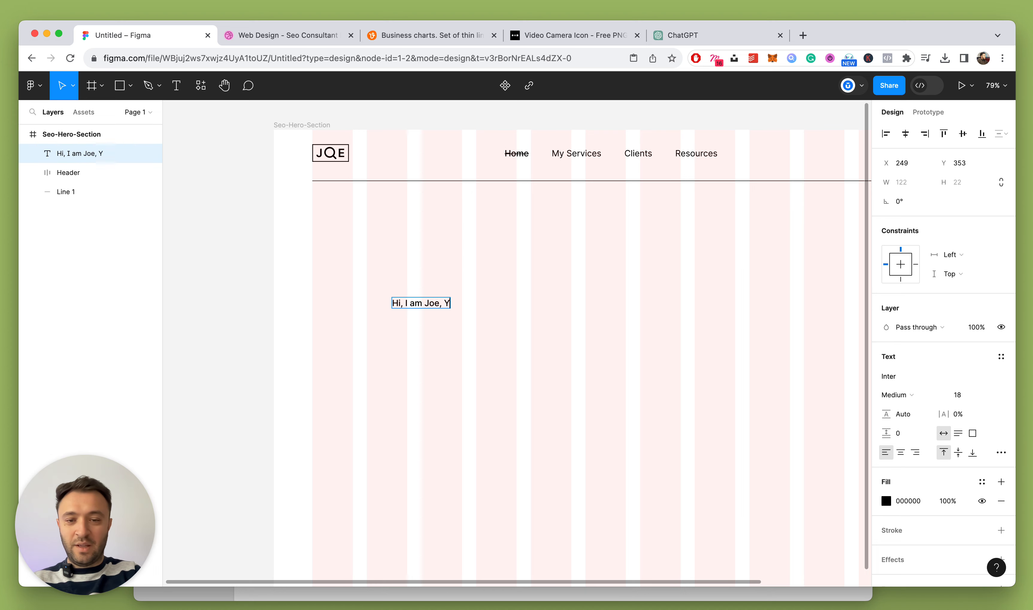
{"action": "type", "text": "our Seo Co"}
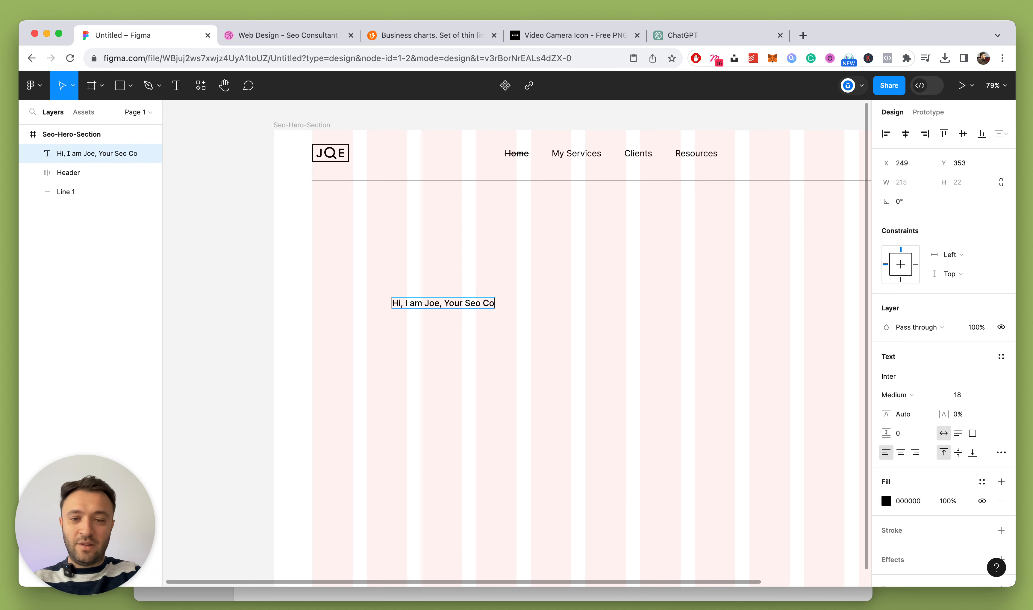
{"action": "type", "text": "nsultant"}
{"action": "key", "text": "Escape"}
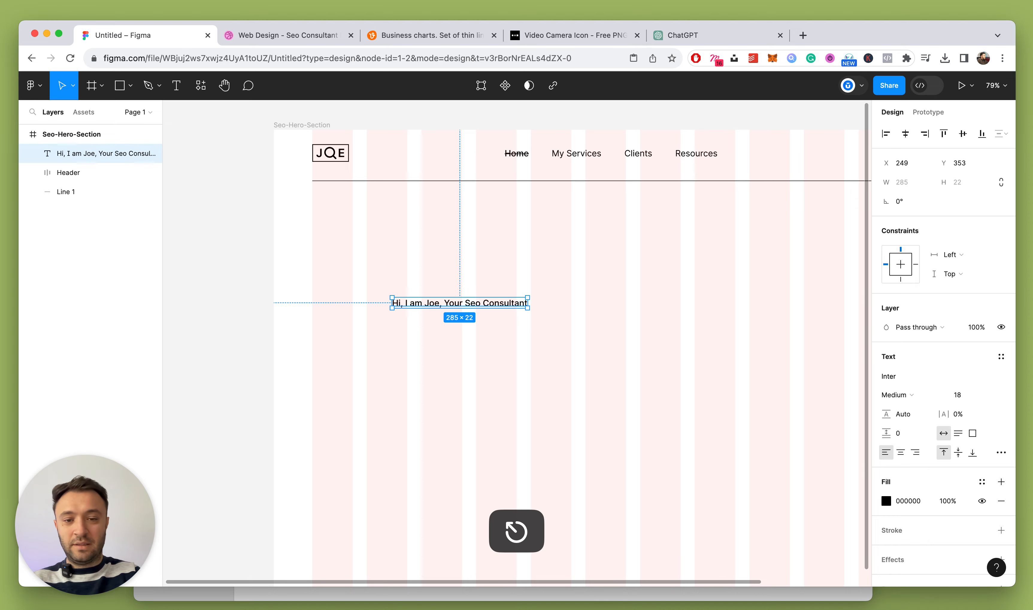
Select and delete the headline text, then undo to restore it
{"action": "key", "text": "Return"}
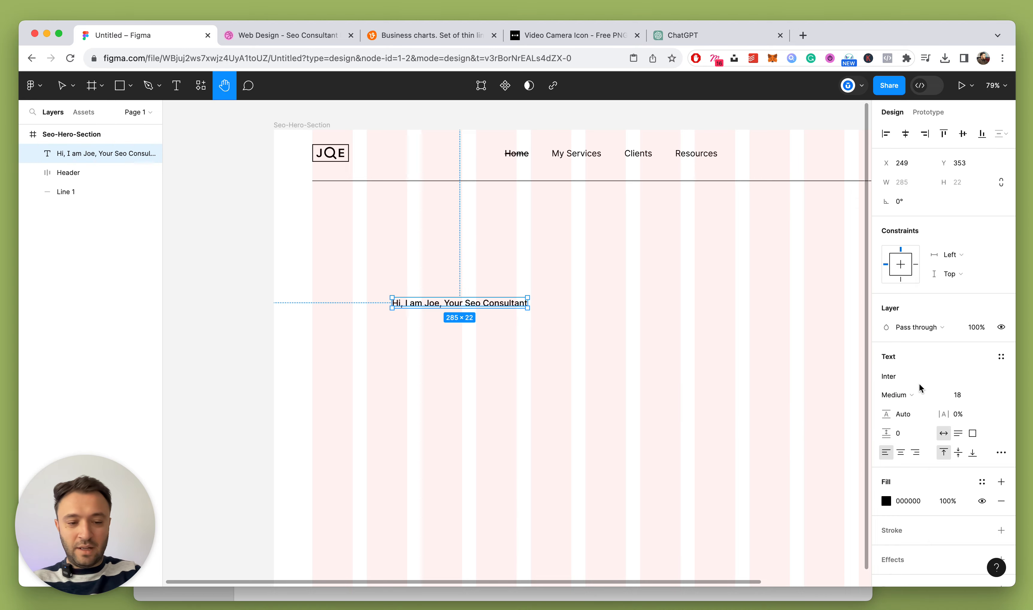
{"action": "key", "text": "super+a"}
{"action": "key", "text": "BackSpace"}
{"action": "key", "text": "super+z"}
Style the headline in Athletics Bold at size 48
{"action": "left_click", "coordinate": [900, 376]}
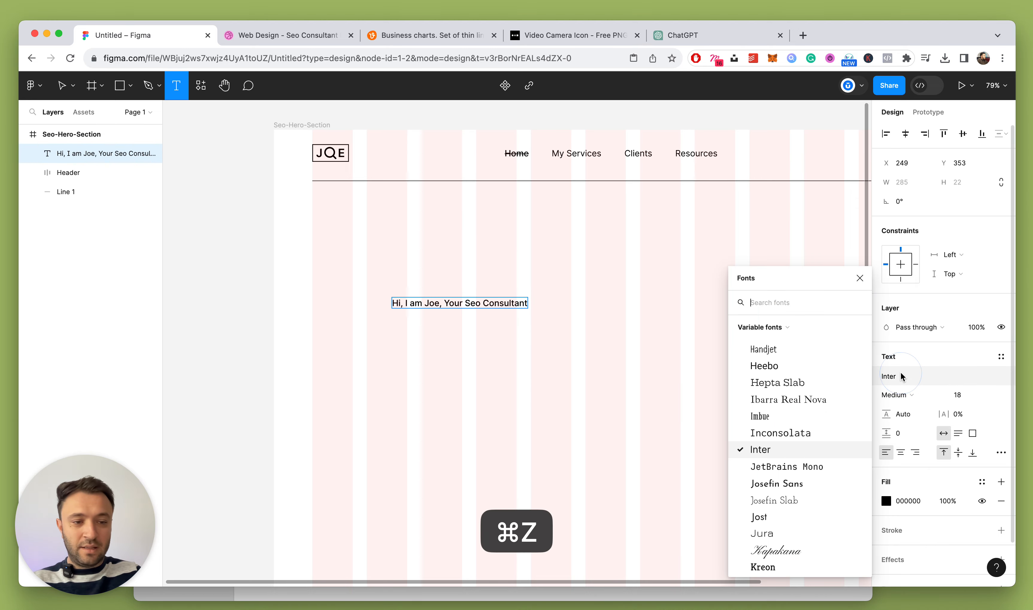
{"action": "type", "text": "ath"}
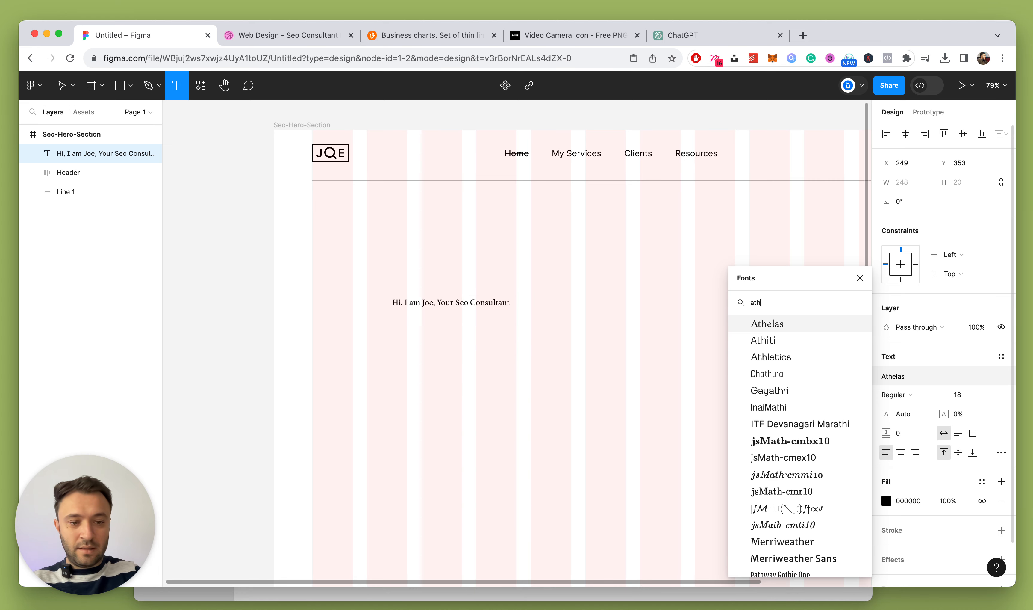
{"action": "left_click", "coordinate": [774, 357]}
{"action": "left_click", "coordinate": [965, 402]}
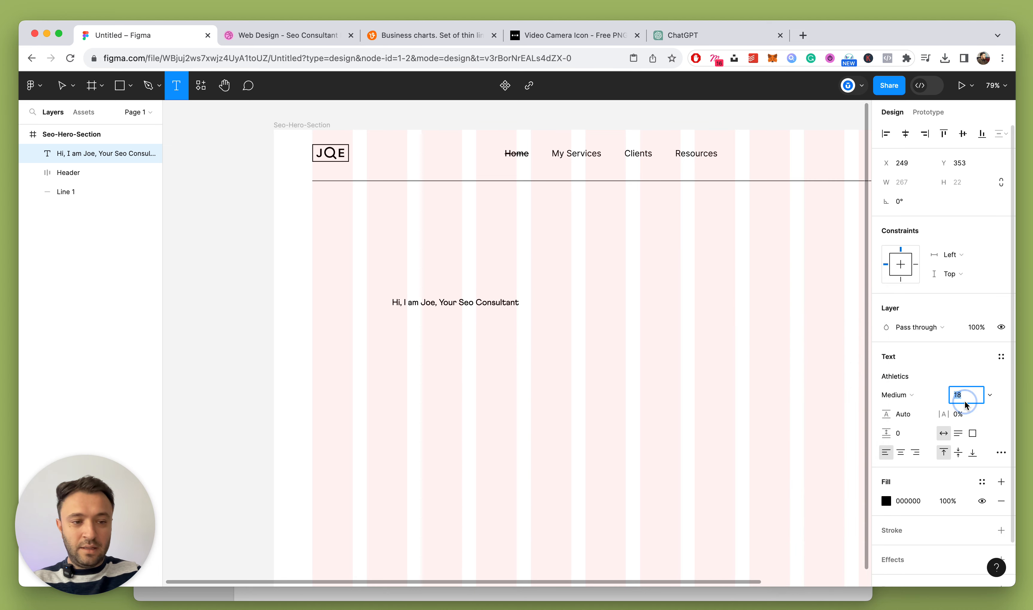
{"action": "type", "text": "48"}
{"action": "key", "text": "Return"}
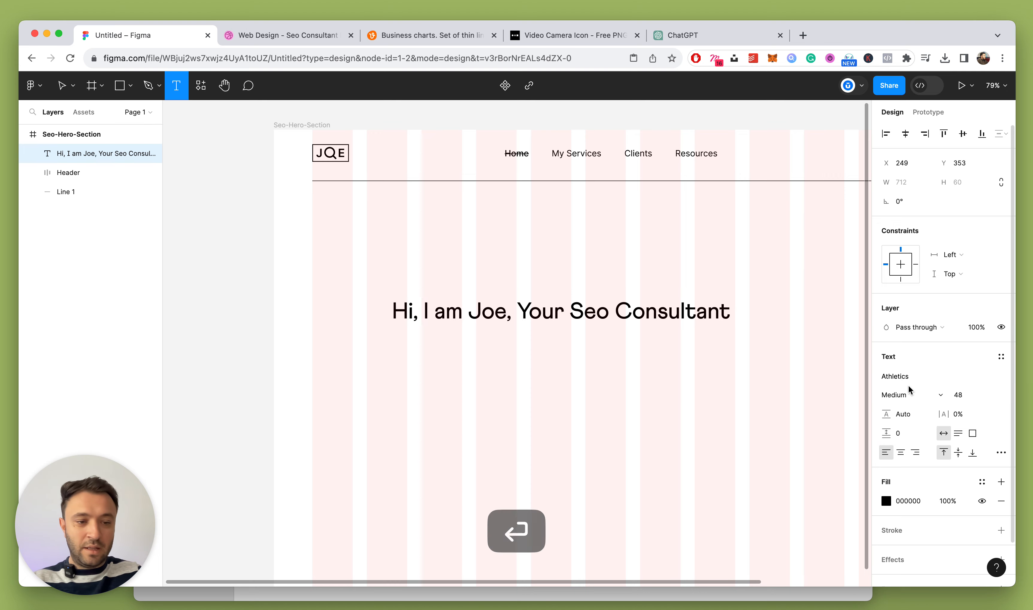
{"action": "left_click", "coordinate": [906, 393]}
{"action": "left_click", "coordinate": [919, 412]}
{"action": "left_click", "coordinate": [655, 408]}
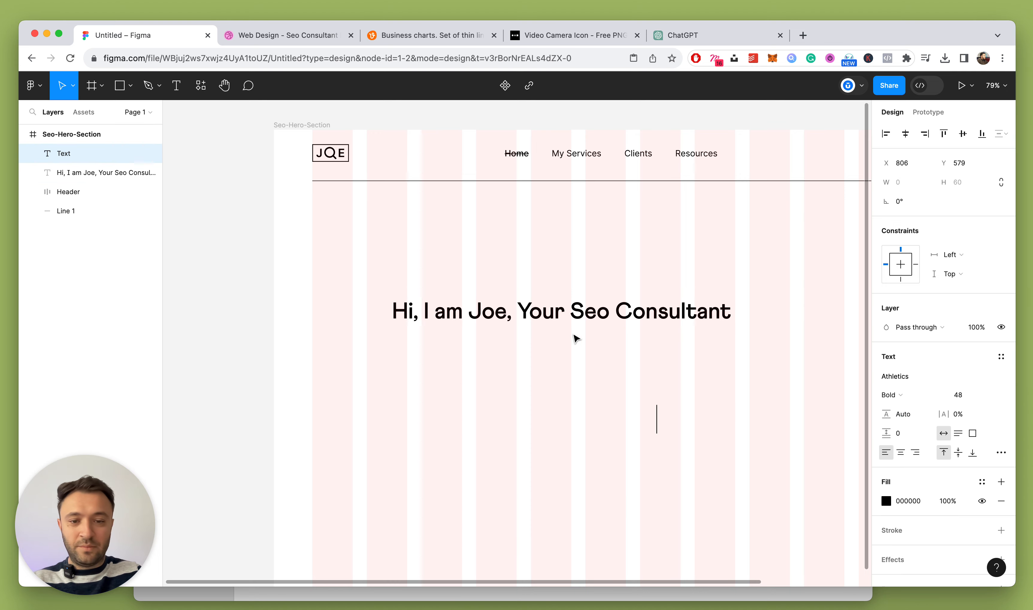
{"action": "key", "text": "super+z"}
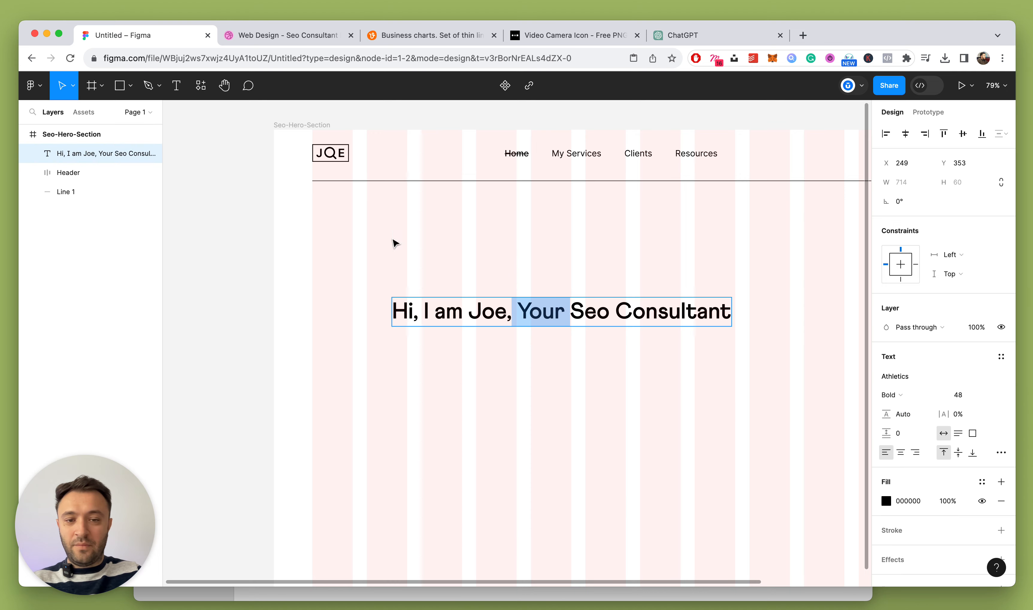
{"action": "key", "text": "Escape"}
Snap the headline to the left guide and give its duplicate the Clients nav text style
{"action": "left_click", "coordinate": [363, 209]}
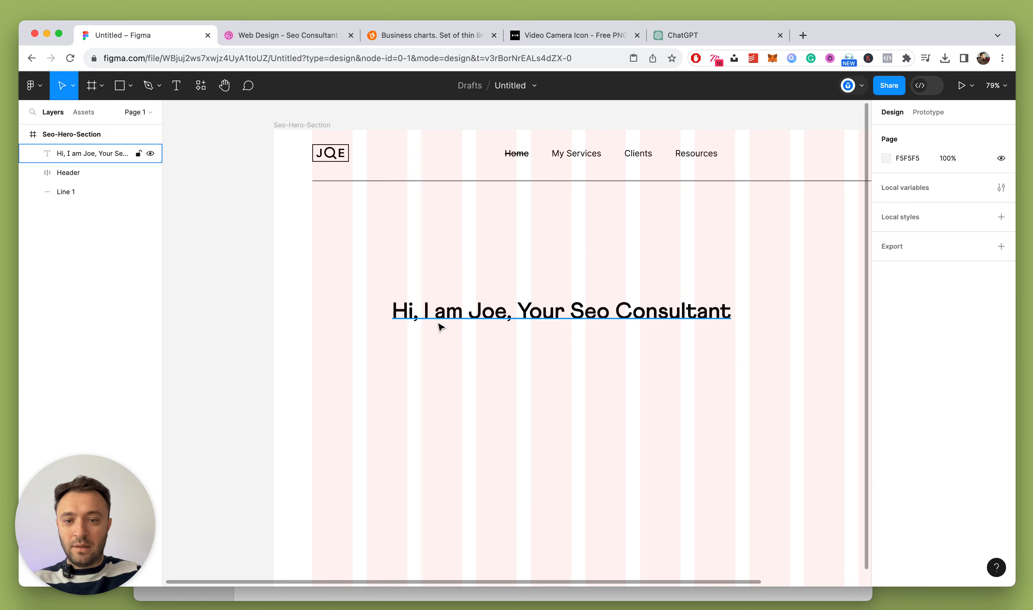
{"action": "left_click_drag", "start_coordinate": [439, 323], "coordinate": [365, 337]}
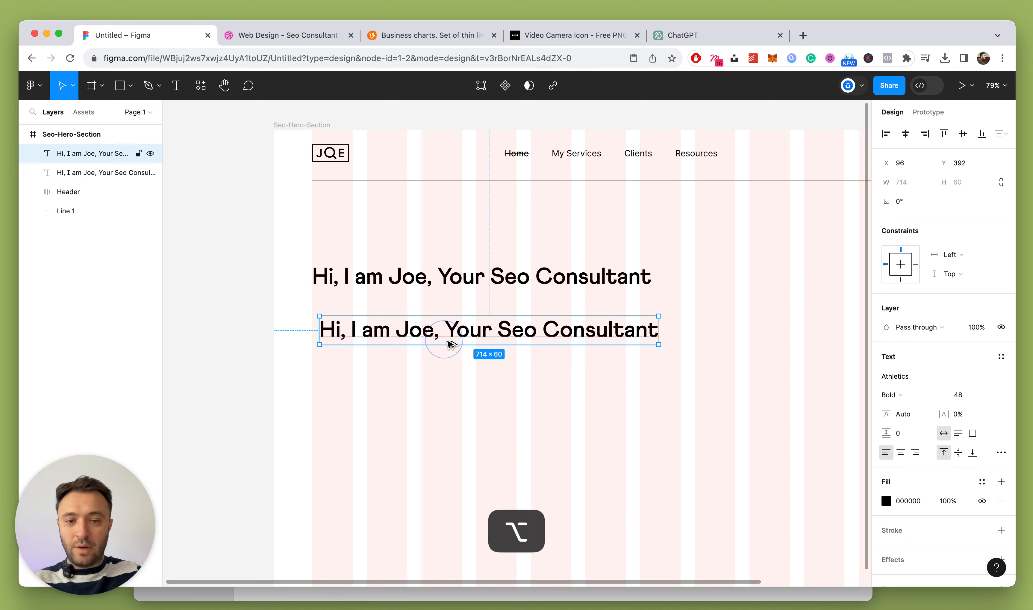
{"action": "left_click", "coordinate": [639, 154], "text": "super"}
{"action": "key", "text": "alt+super+c"}
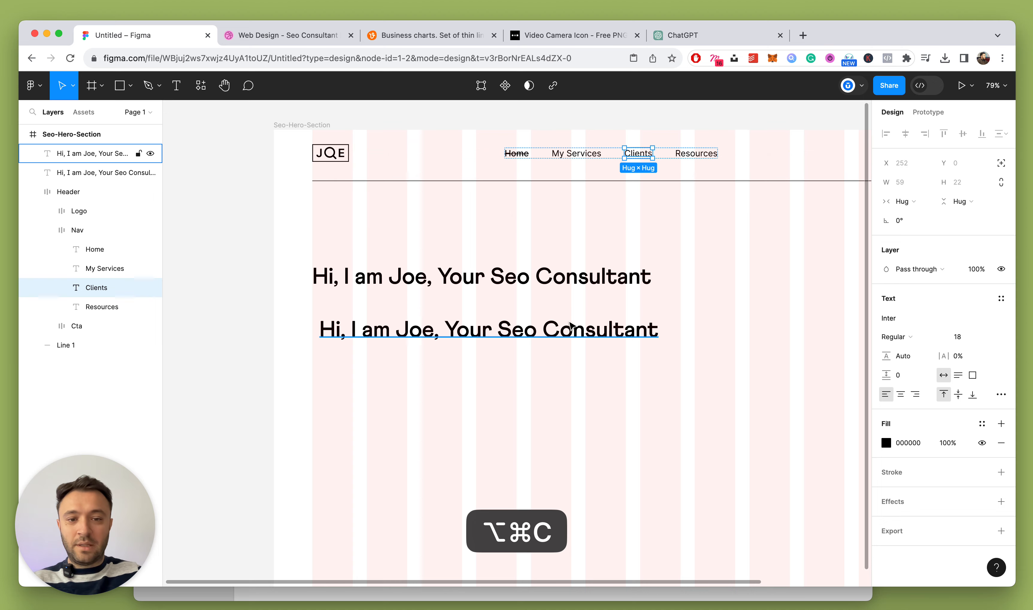
{"action": "left_click", "coordinate": [561, 331]}
{"action": "key", "text": "alt+super+v"}
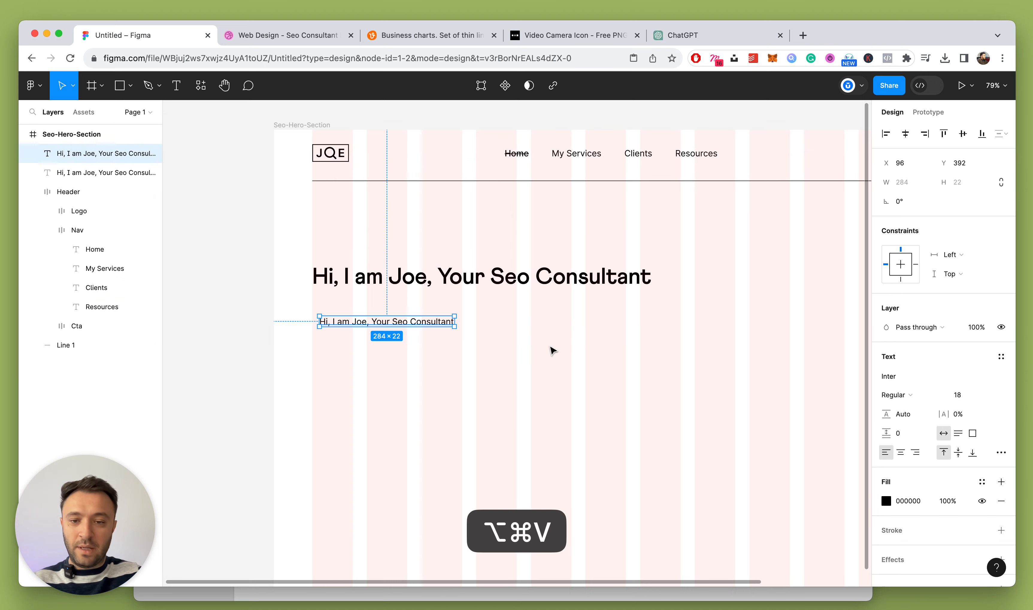
{"action": "left_click", "coordinate": [553, 343]}
{"action": "left_click_drag", "start_coordinate": [383, 325], "coordinate": [376, 322]}
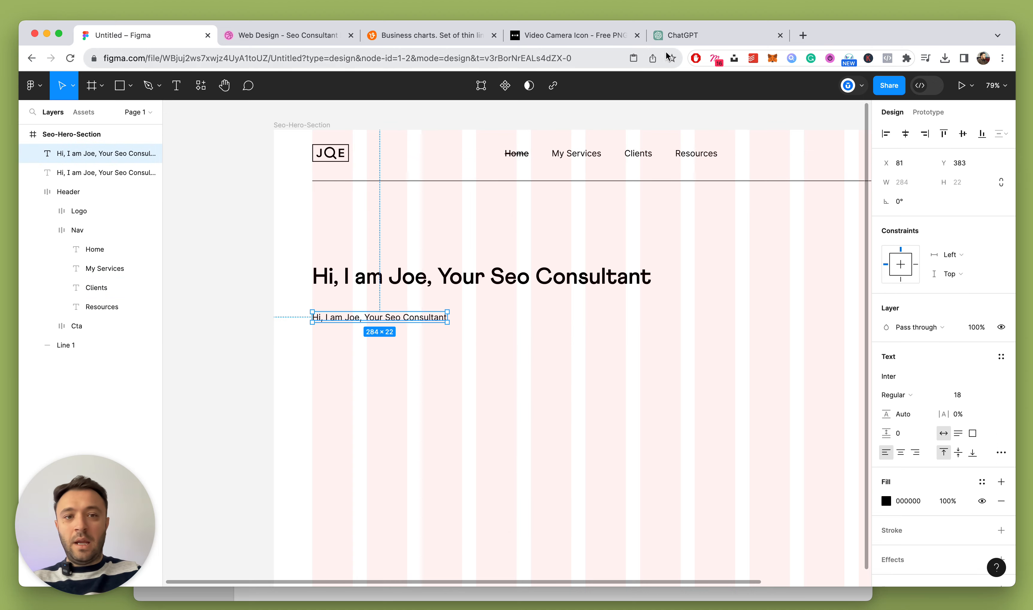
{"action": "left_click", "coordinate": [687, 35]}
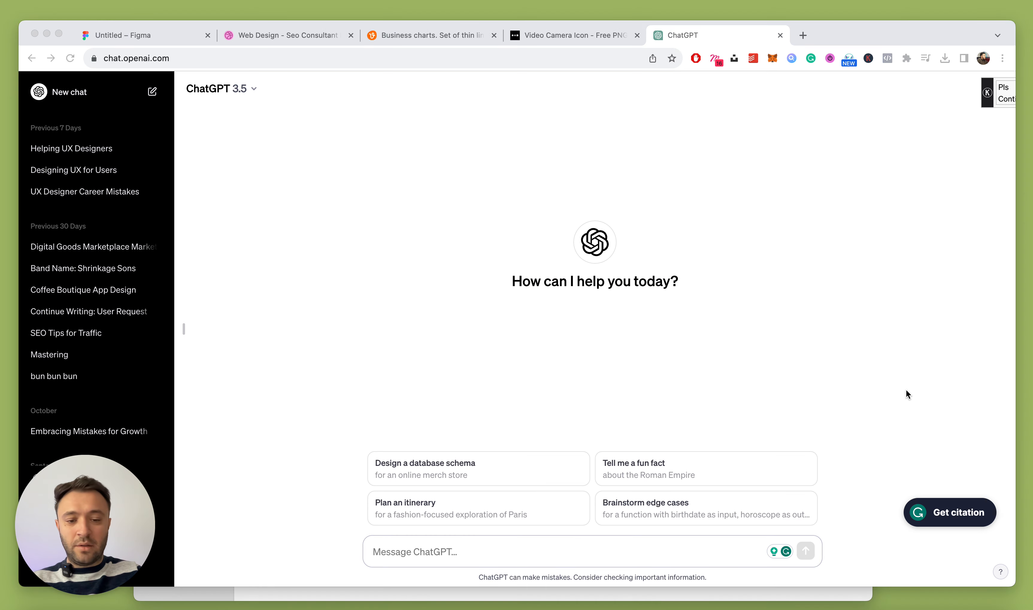
Ask ChatGPT for an 'I help X, do Y so they can Z' description of SEO consulting
{"action": "left_click", "coordinate": [626, 547]}
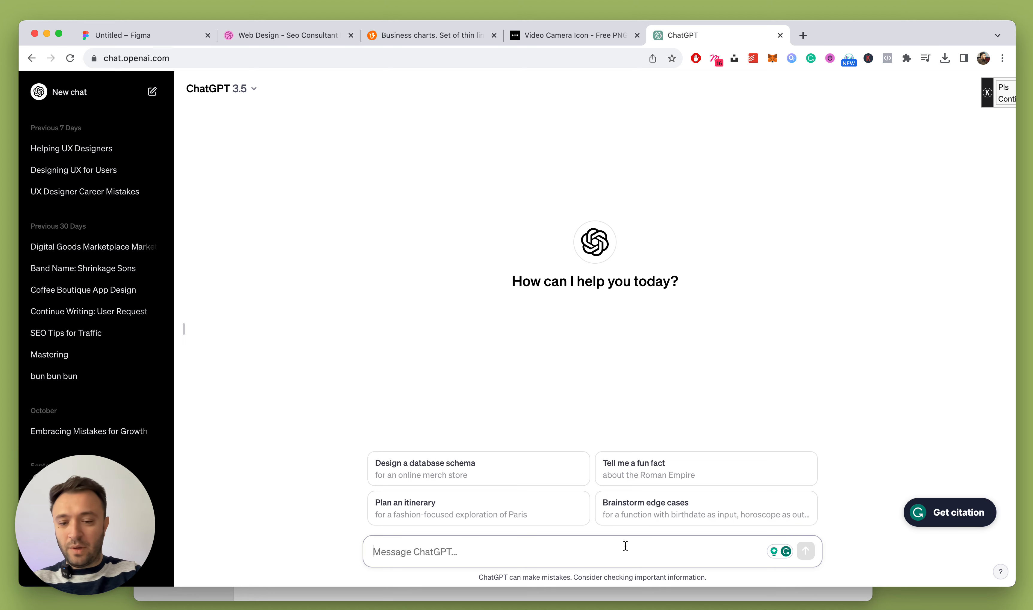
{"action": "type", "text": "I"}
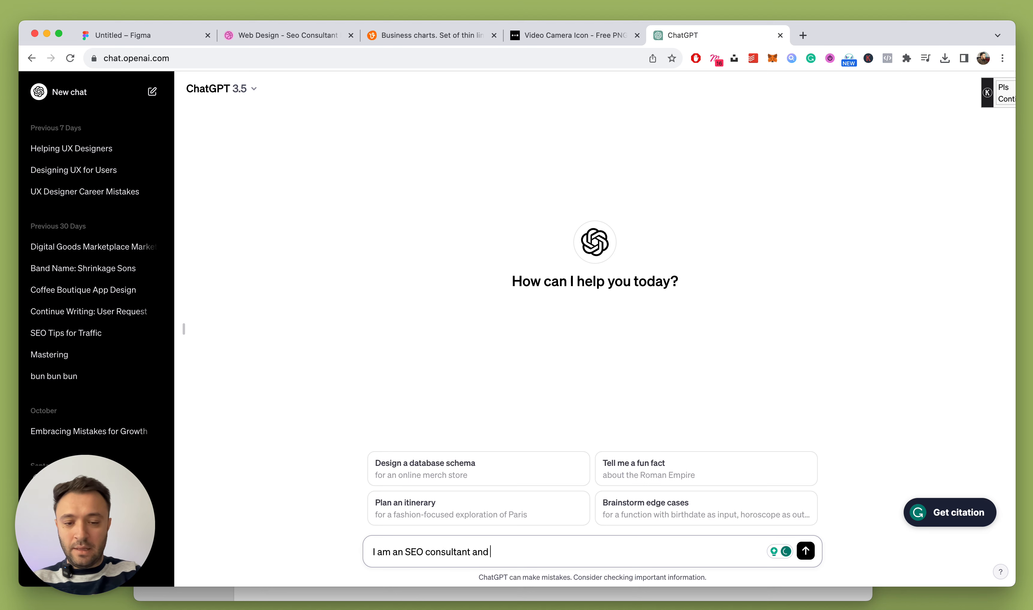
{"action": "type", "text": "am an SEO consultant and I am creating my portfolio website and I am looking for a descriptive tex"}
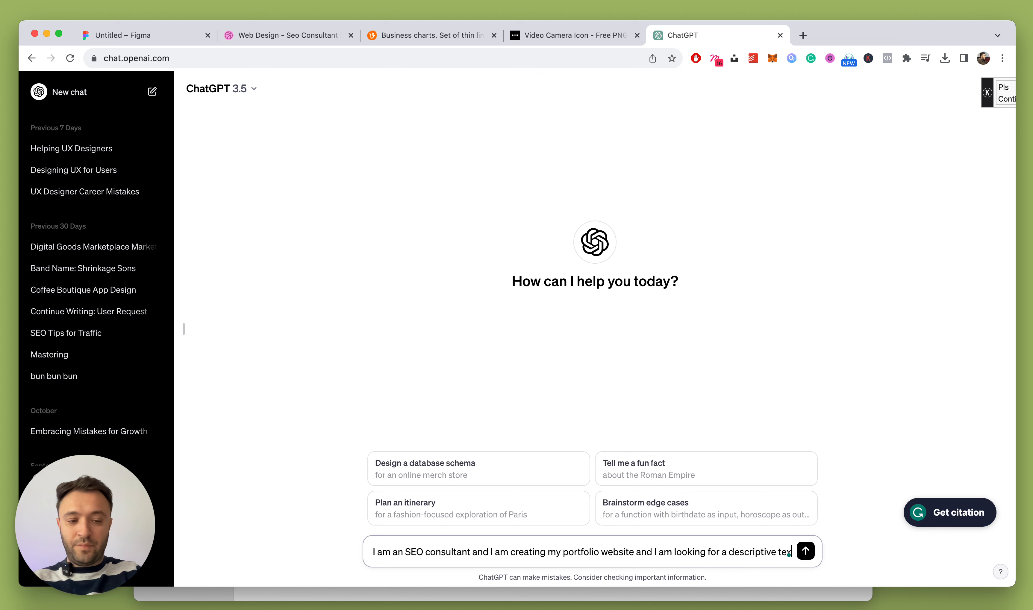
{"action": "type", "text": "t that explains well what I do"}
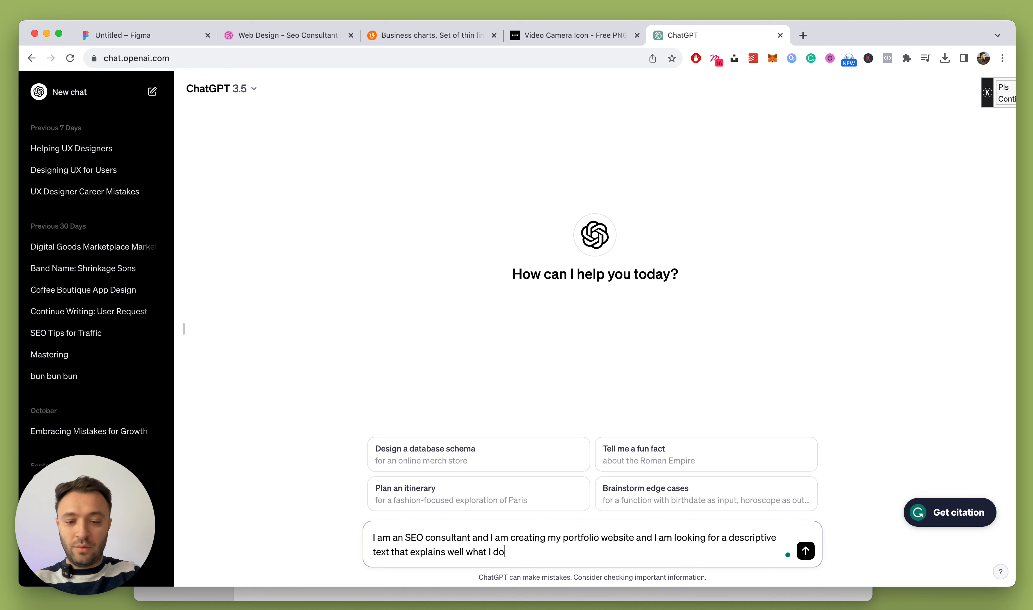
{"action": "type", "text": "ed on this formula"}
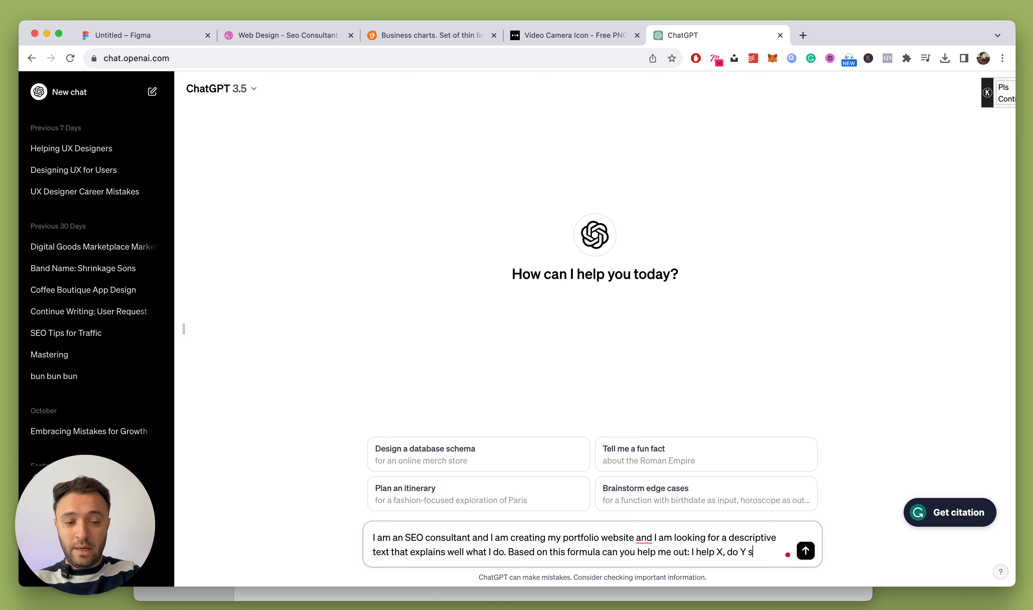
{"action": "type", "text": "can Z."}
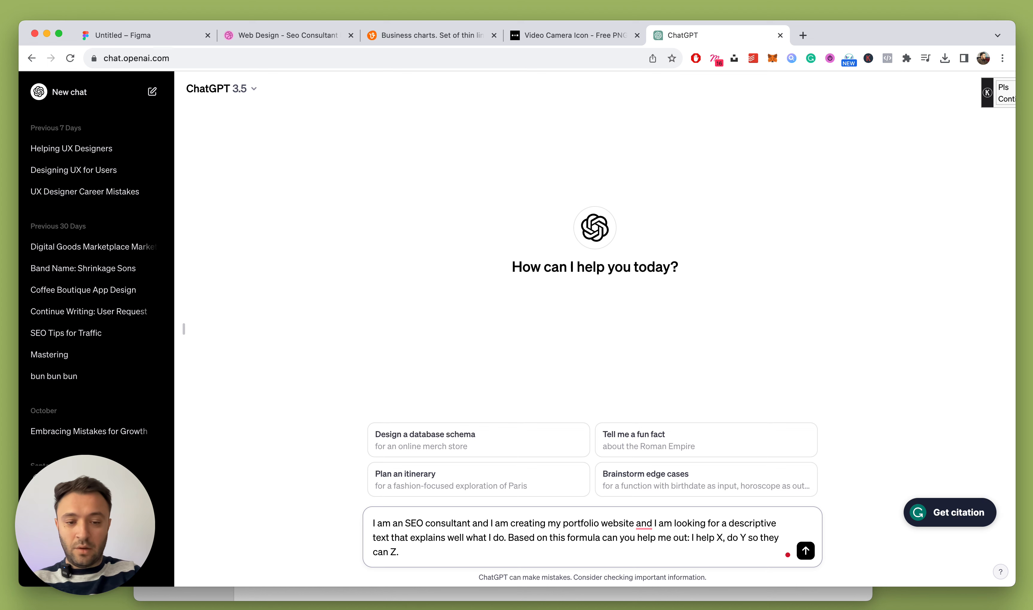
{"action": "key", "text": "Return"}
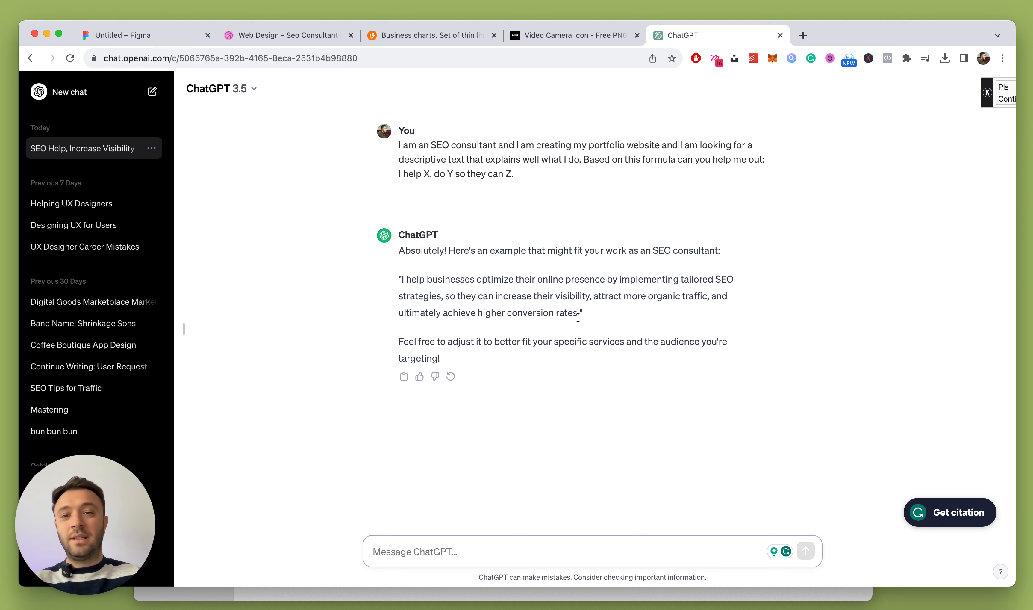
Copy the suggested 'I help businesses…' sentence from the reply, without its quote marks
{"action": "left_click_drag", "start_coordinate": [578, 313], "coordinate": [401, 278]}
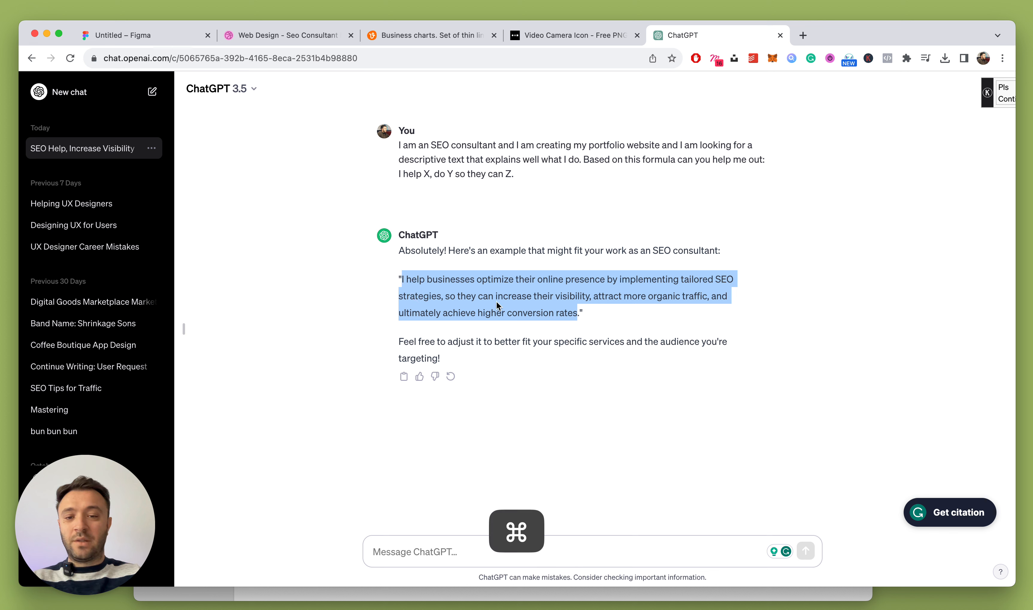
{"action": "key", "text": "super+c"}
{"action": "left_click", "coordinate": [556, 308]}
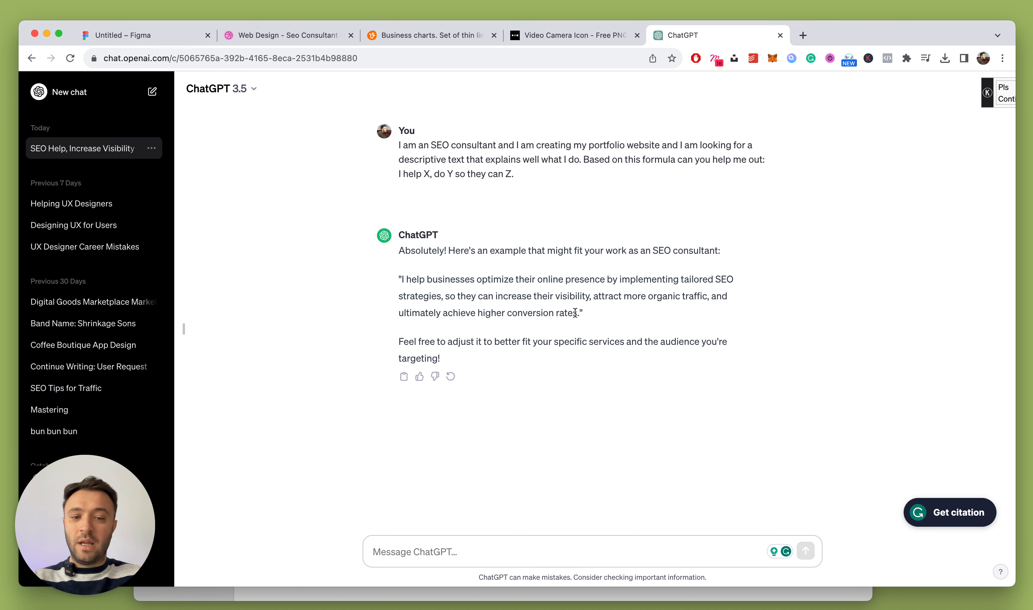
{"action": "left_click_drag", "start_coordinate": [578, 313], "coordinate": [402, 280]}
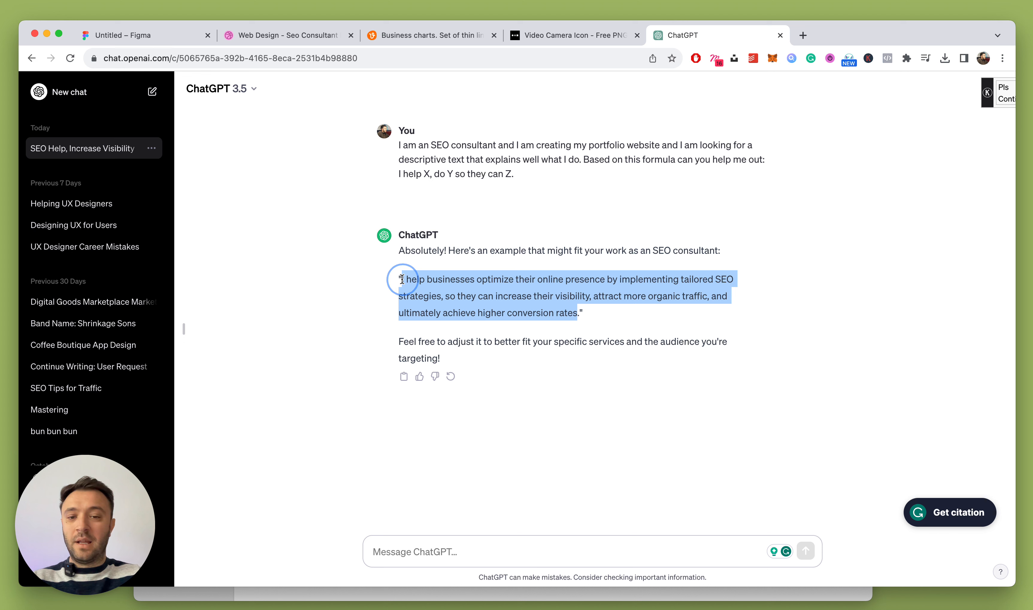
{"action": "key", "text": "super+c"}
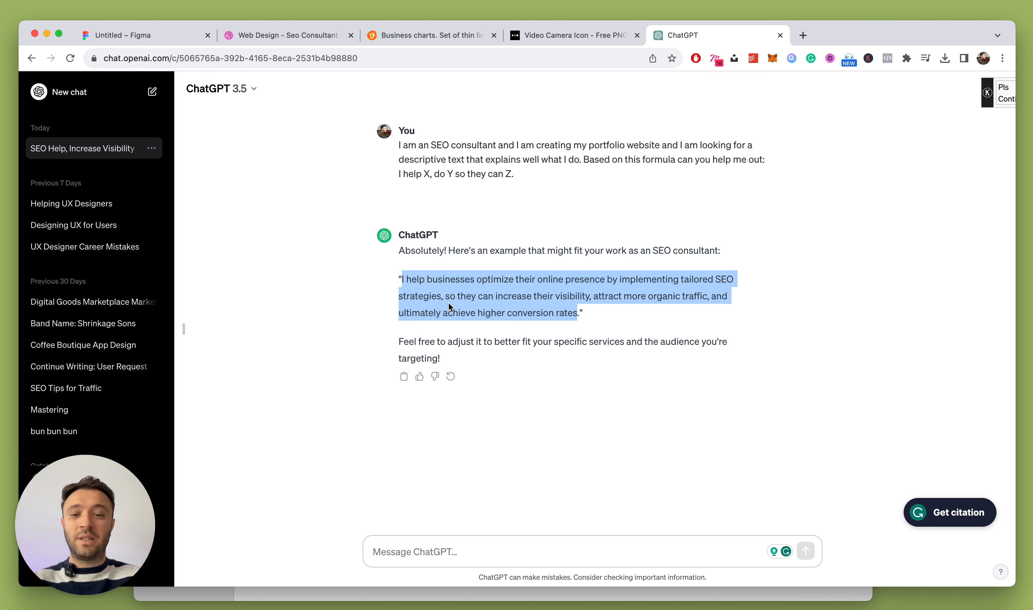
{"action": "key", "text": "super+c"}
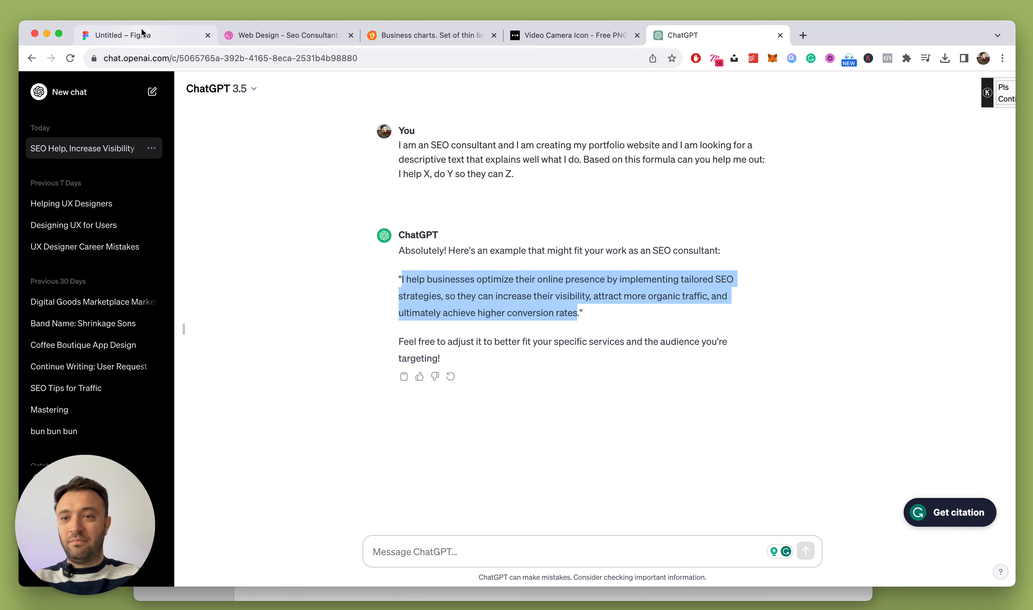
{"action": "left_click", "coordinate": [134, 35]}
Replace the duplicate line's text with the pasted SEO paragraph
{"action": "scroll", "coordinate": [471, 353], "scroll_direction": "down", "scroll_amount": 5}
{"action": "scroll", "coordinate": [470, 353], "scroll_direction": "up", "scroll_amount": 5}
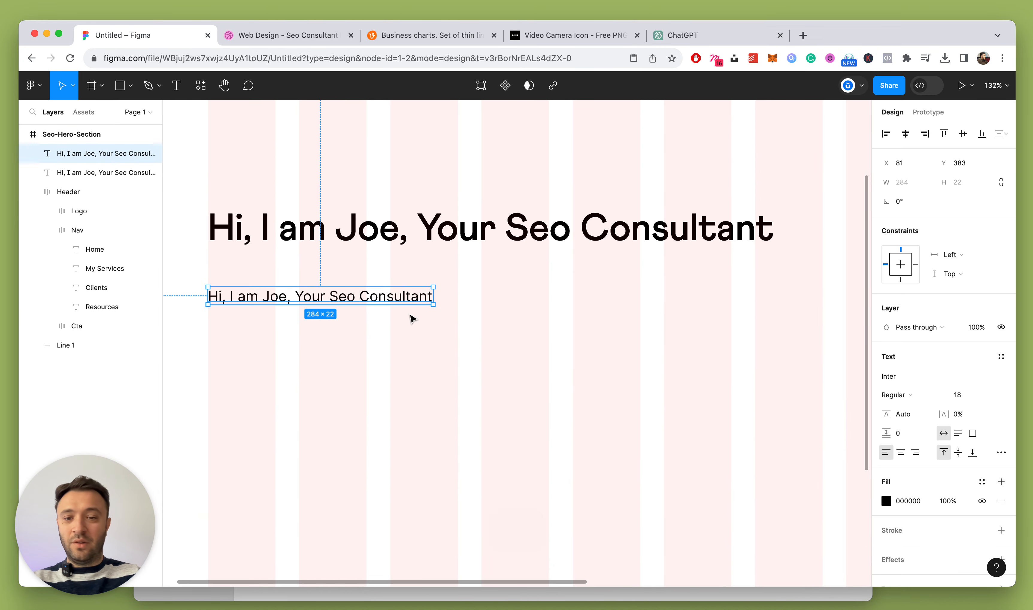
{"action": "double_click", "coordinate": [399, 296]}
{"action": "key", "text": "super+v"}
{"action": "key", "text": "Escape"}
Break the paragraph onto a second line after 'strategies,'
{"action": "scroll", "coordinate": [544, 344], "scroll_direction": "down", "scroll_amount": 3}
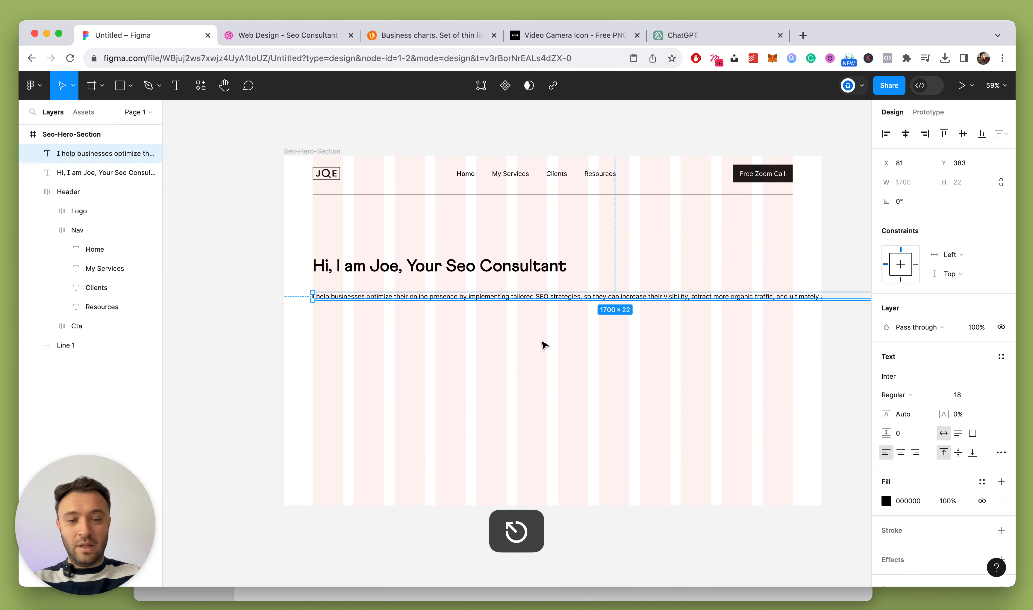
{"action": "scroll", "coordinate": [579, 344], "scroll_direction": "up", "scroll_amount": 3}
{"action": "double_click", "coordinate": [596, 255]}
{"action": "left_click", "coordinate": [596, 255]}
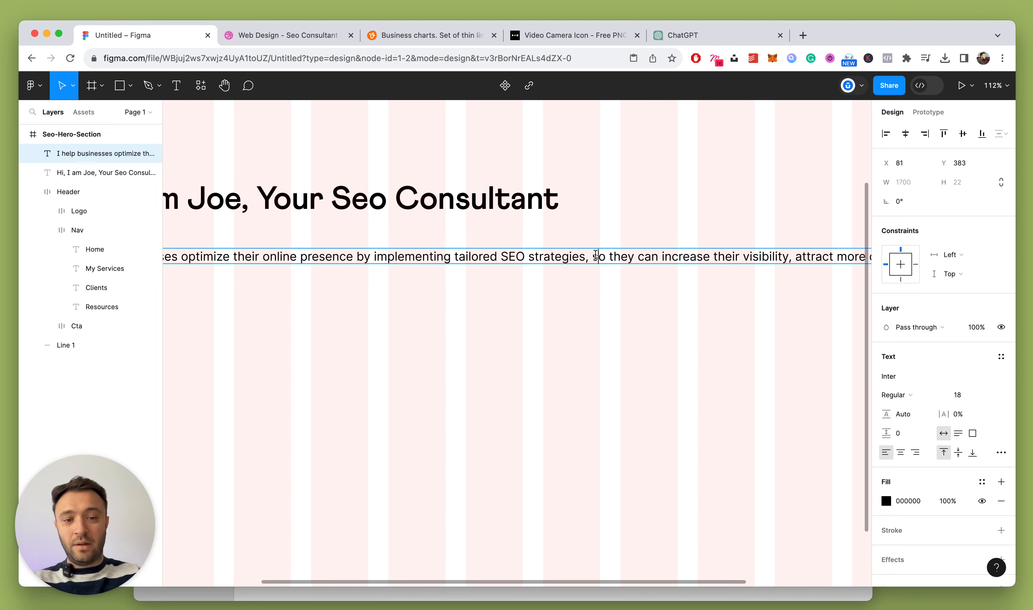
{"action": "key", "text": "Left"}
{"action": "key", "text": "Return"}
{"action": "key", "text": "Escape"}
Move the paragraph layer below the headline in the layer order
{"action": "scroll", "coordinate": [530, 278], "scroll_direction": "down", "scroll_amount": 5}
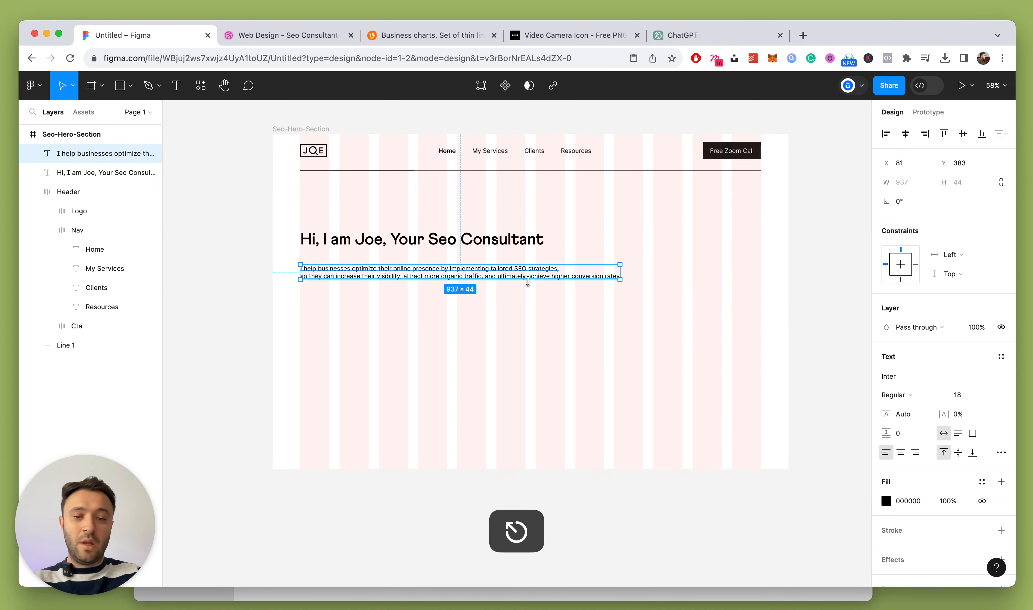
{"action": "left_click", "coordinate": [394, 315]}
{"action": "scroll", "coordinate": [351, 266], "scroll_direction": "up", "scroll_amount": 5}
{"action": "left_click", "coordinate": [351, 267]}
{"action": "scroll", "coordinate": [351, 267], "scroll_direction": "down", "scroll_amount": 3}
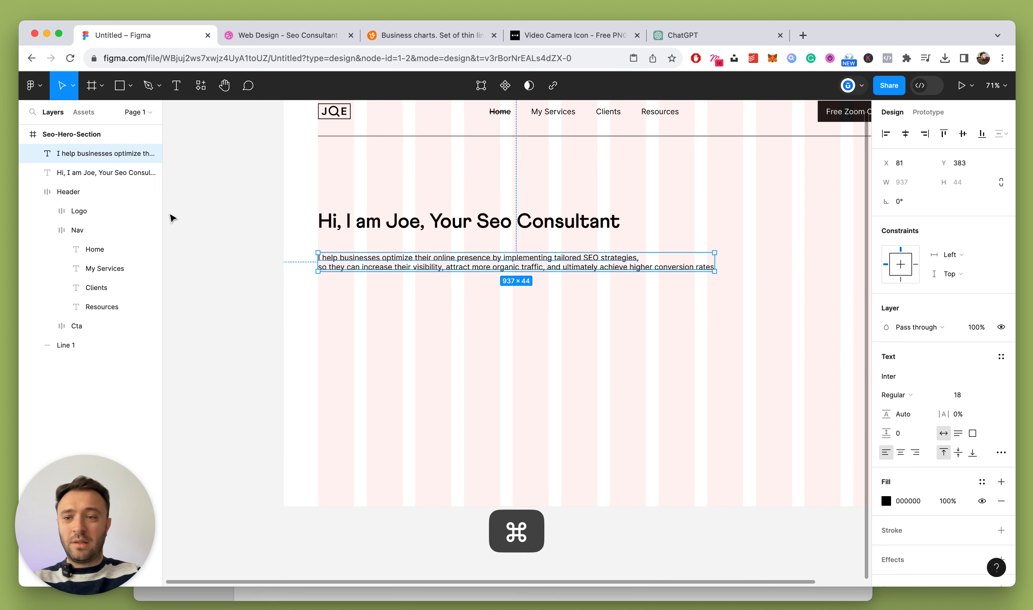
{"action": "left_click", "coordinate": [33, 191]}
{"action": "key", "text": "super+bracketleft"}
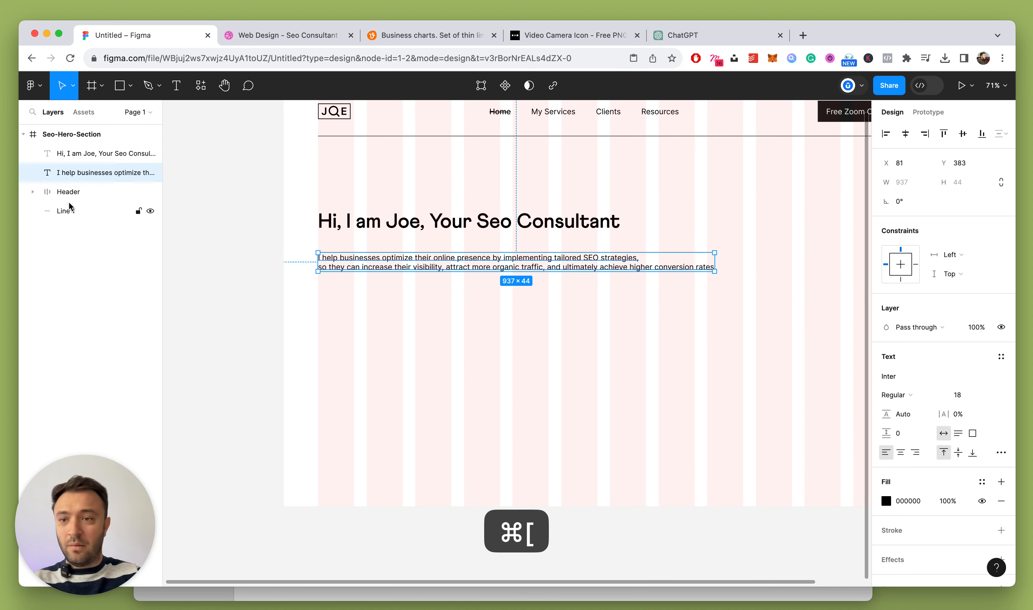
Wrap the headline and paragraph in an auto-layout frame named Left, placed below Header
{"action": "left_click", "coordinate": [459, 295]}
{"action": "scroll", "coordinate": [347, 271], "scroll_direction": "up", "scroll_amount": 3}
{"action": "left_click", "coordinate": [359, 264]}
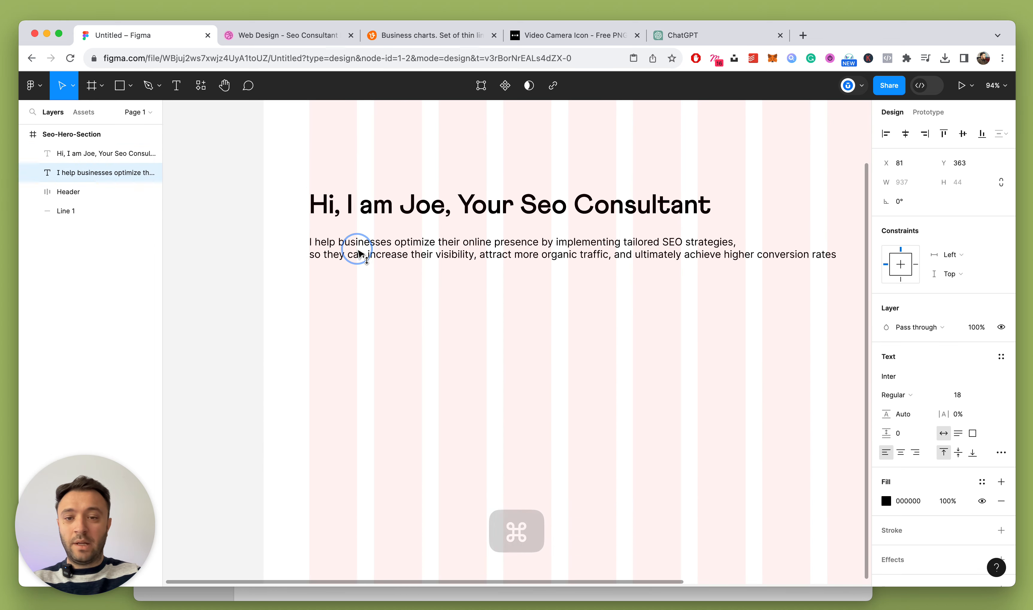
{"action": "scroll", "coordinate": [359, 260], "scroll_direction": "down", "scroll_amount": 2}
{"action": "left_click", "coordinate": [388, 220], "text": "shift"}
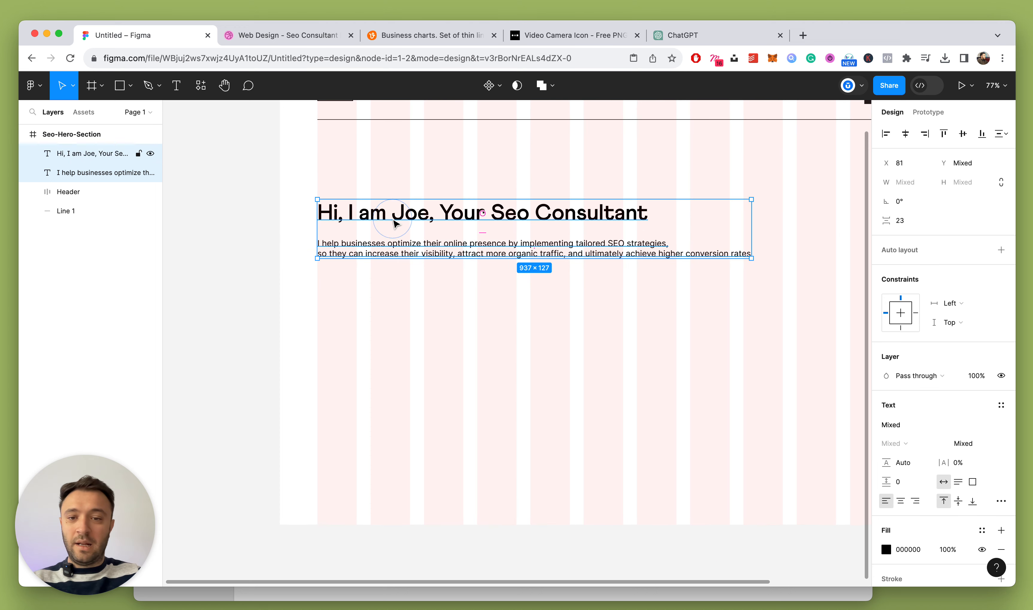
{"action": "key", "text": "shift+a"}
{"action": "left_click", "coordinate": [69, 151]}
{"action": "double_click", "coordinate": [69, 152]}
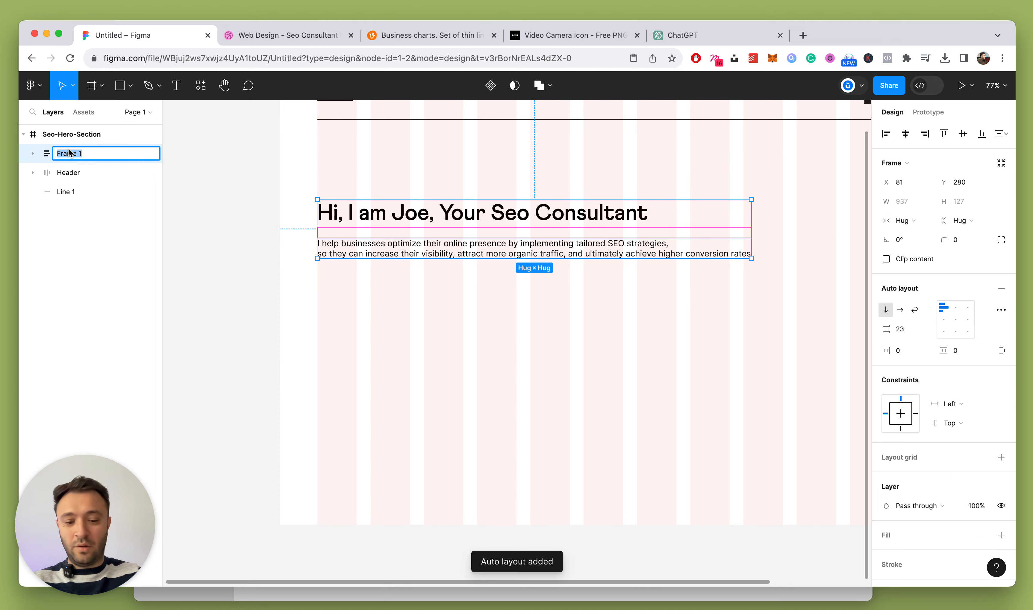
{"action": "type", "text": "Left"}
{"action": "key", "text": "Return"}
{"action": "key", "text": "super+bracketleft"}
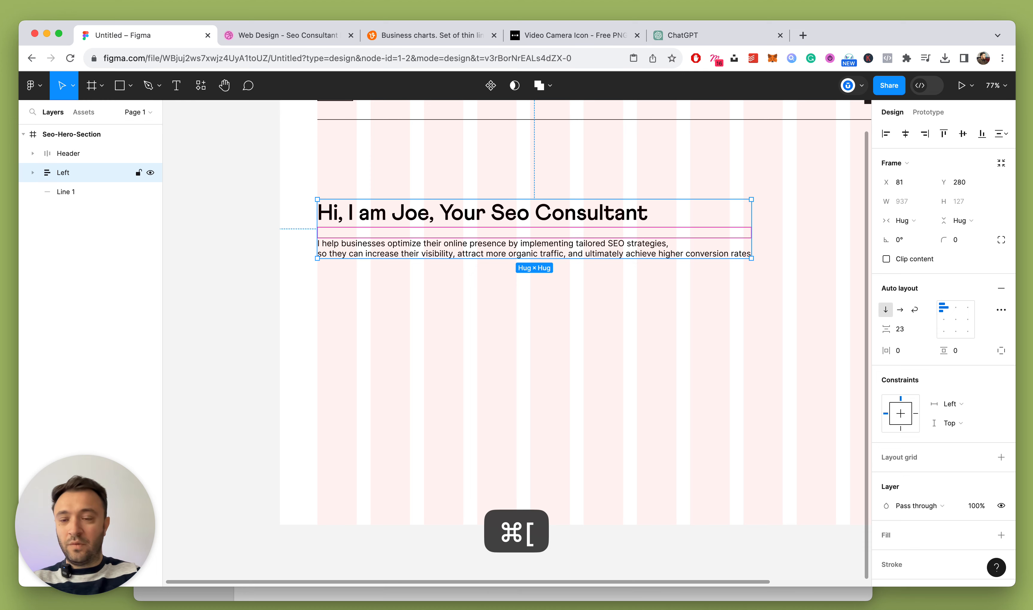
Reduce the headline-to-paragraph gap in Left and select the header's Free Zoom Call button
{"action": "left_click", "coordinate": [903, 330]}
{"action": "key", "text": "Down"}
{"action": "key", "text": "Down"}
{"action": "key", "text": "Down"}
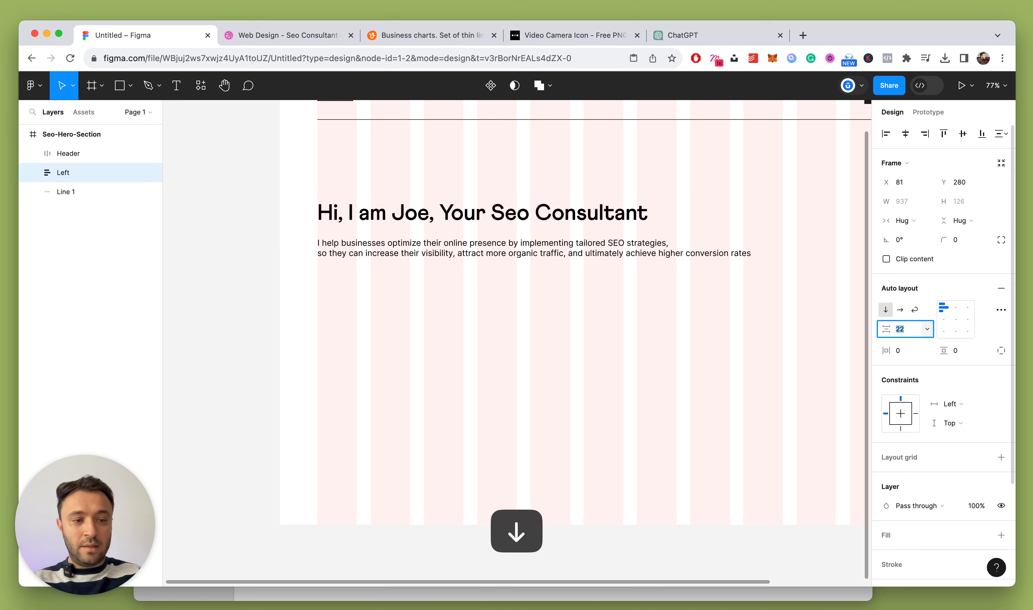
{"action": "left_click", "coordinate": [532, 327]}
{"action": "scroll", "coordinate": [534, 329], "scroll_direction": "right", "scroll_amount": 4}
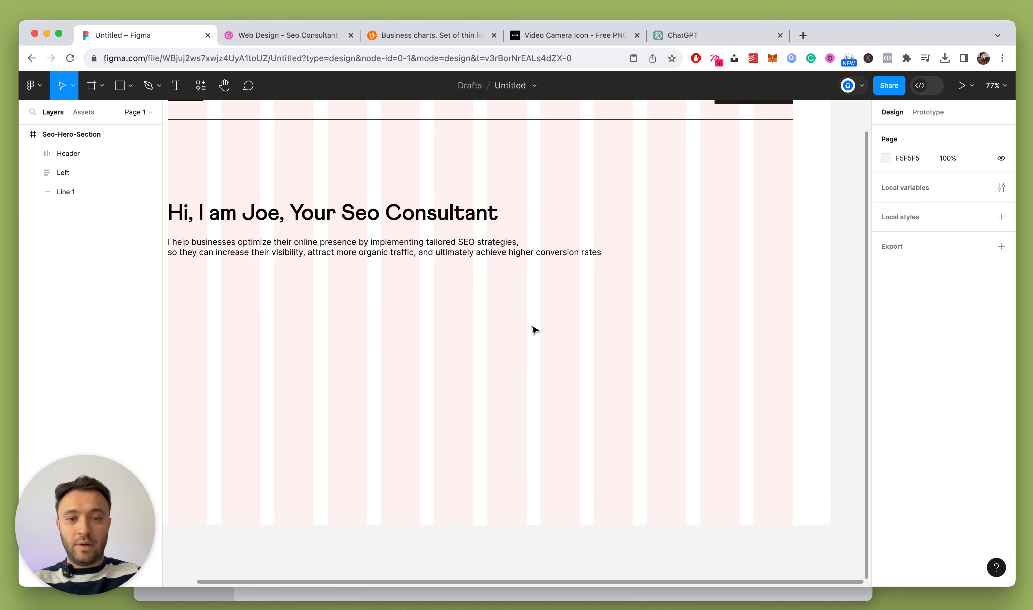
{"action": "scroll", "coordinate": [535, 330], "scroll_direction": "up", "scroll_amount": 2}
{"action": "left_click", "coordinate": [746, 183]}
{"action": "double_click", "coordinate": [746, 183]}
Copy the Free Zoom Call button and paste it into the Left frame
{"action": "key", "text": "super+c"}
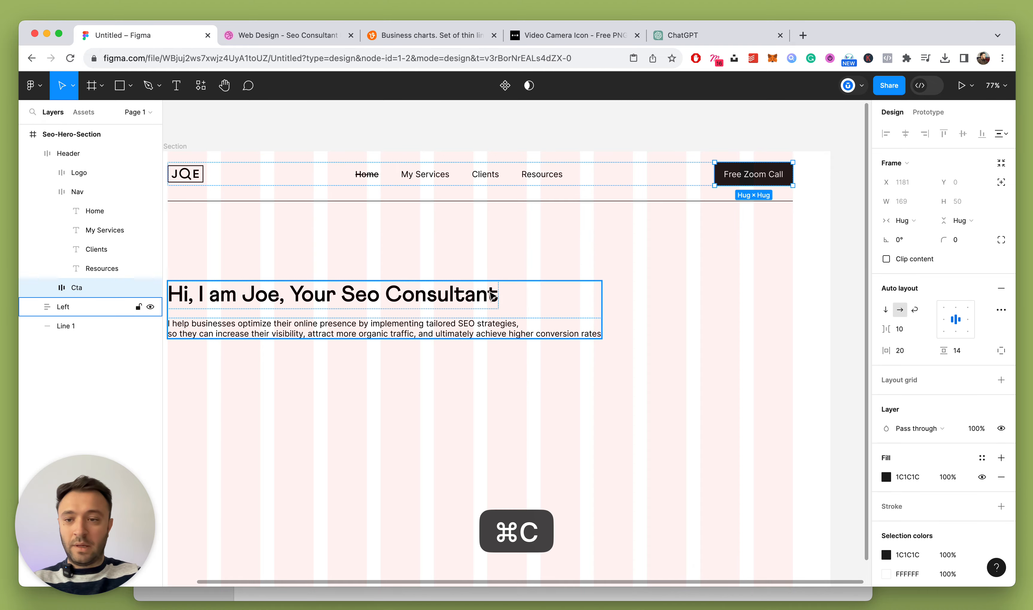
{"action": "scroll", "coordinate": [501, 296], "scroll_direction": "left", "scroll_amount": 3}
{"action": "left_click", "coordinate": [58, 195]}
{"action": "left_click", "coordinate": [521, 473]}
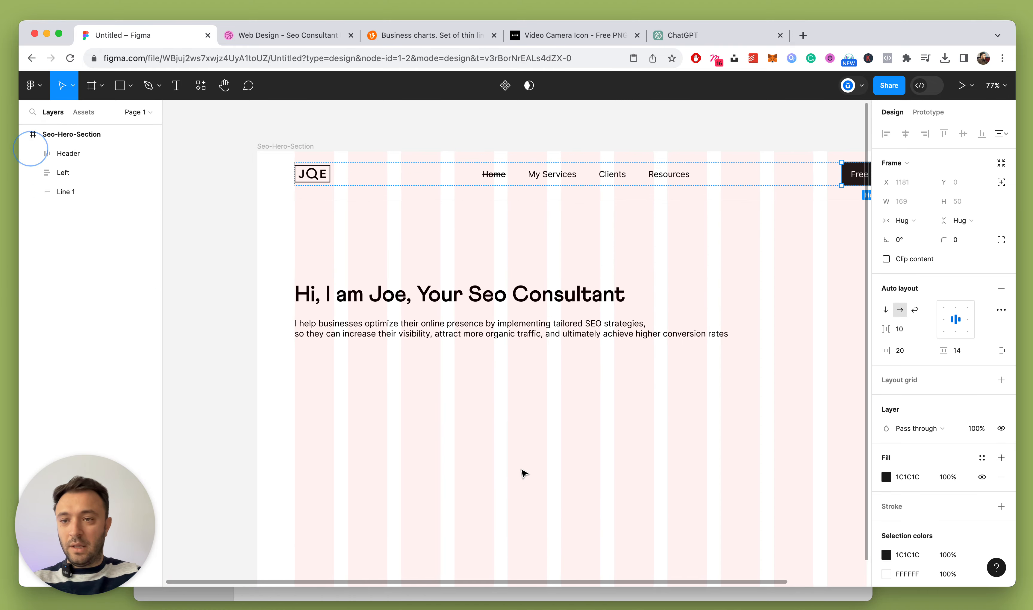
{"action": "left_click", "coordinate": [419, 335]}
{"action": "key", "text": "super+v"}
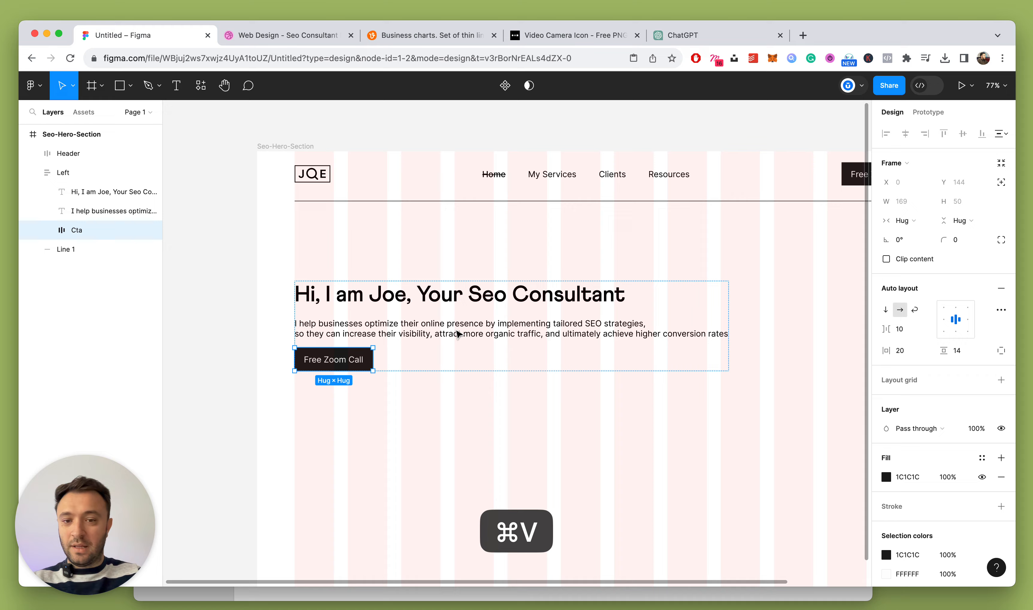
{"action": "left_click", "coordinate": [461, 422]}
Wrap the headline and subtitle in an auto-layout frame named Text with a 16 gap
{"action": "scroll", "coordinate": [461, 422], "scroll_direction": "left", "scroll_amount": 4}
{"action": "scroll", "coordinate": [568, 426], "scroll_direction": "down", "scroll_amount": 5}
{"action": "scroll", "coordinate": [567, 426], "scroll_direction": "up", "scroll_amount": 6}
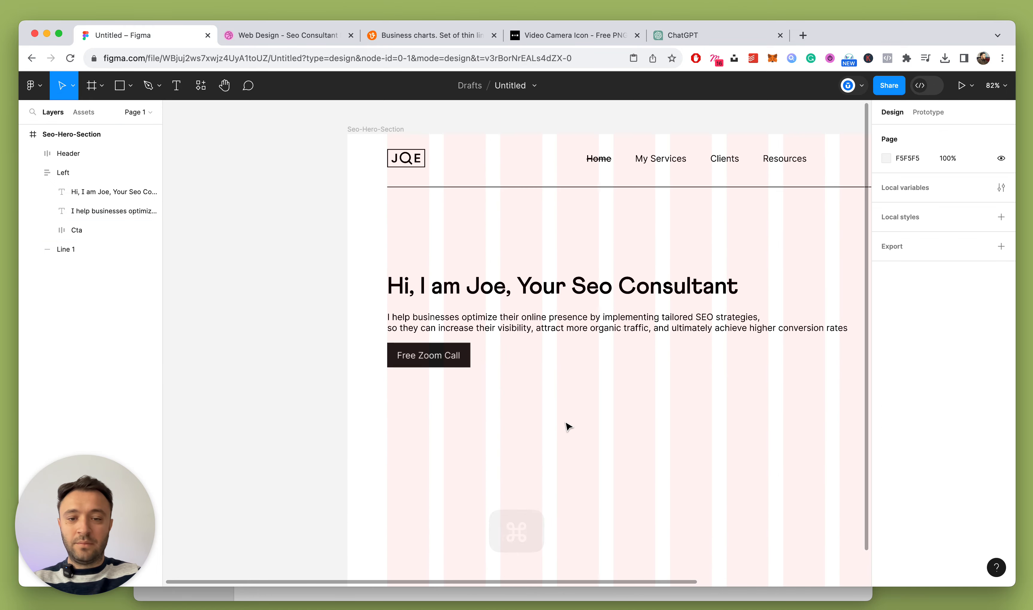
{"action": "left_click", "coordinate": [483, 319]}
{"action": "double_click", "coordinate": [483, 319]}
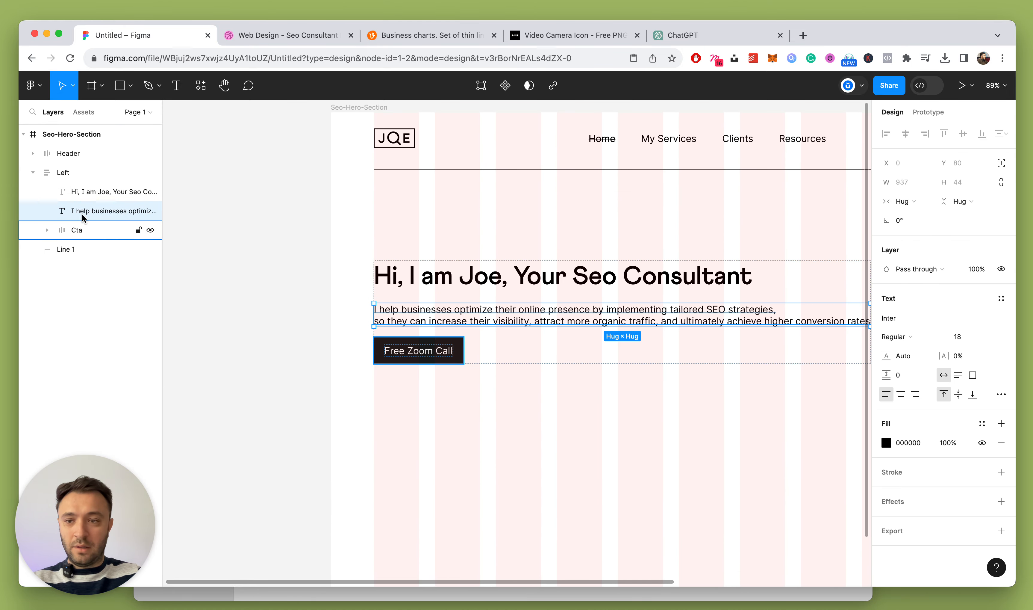
{"action": "left_click", "coordinate": [84, 191]}
{"action": "left_click", "coordinate": [74, 175]}
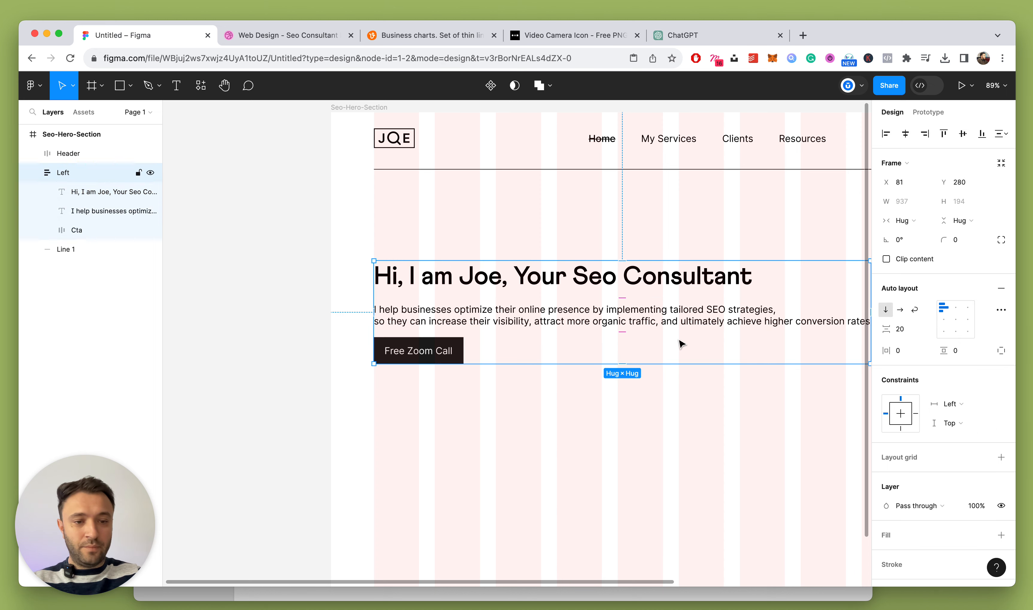
{"action": "left_click", "coordinate": [528, 323]}
{"action": "left_click", "coordinate": [84, 191], "text": "shift"}
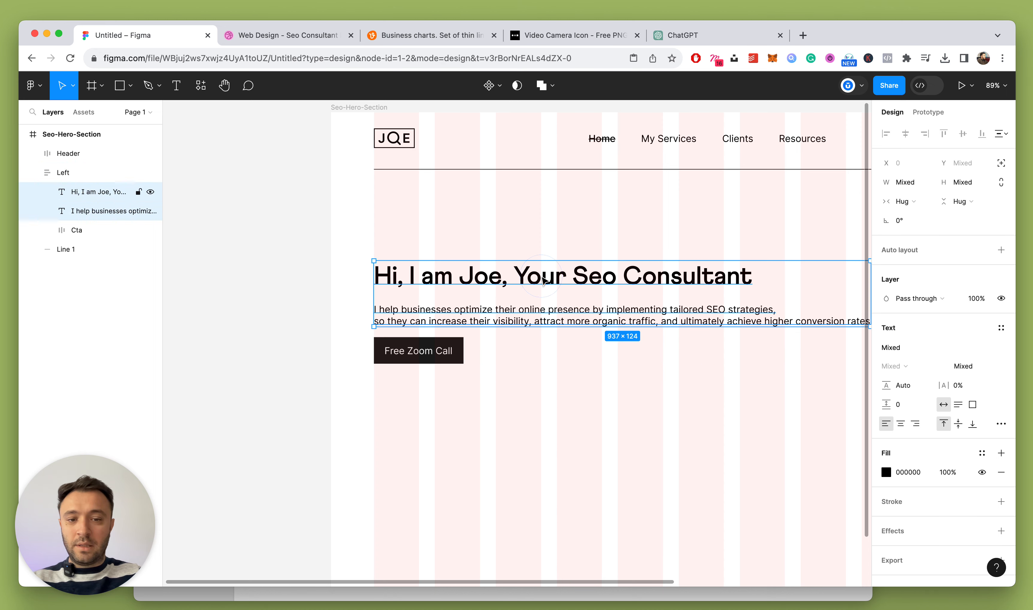
{"action": "key", "text": "shift+a"}
{"action": "double_click", "coordinate": [83, 191]}
{"action": "type", "text": "Text"}
{"action": "key", "text": "Return"}
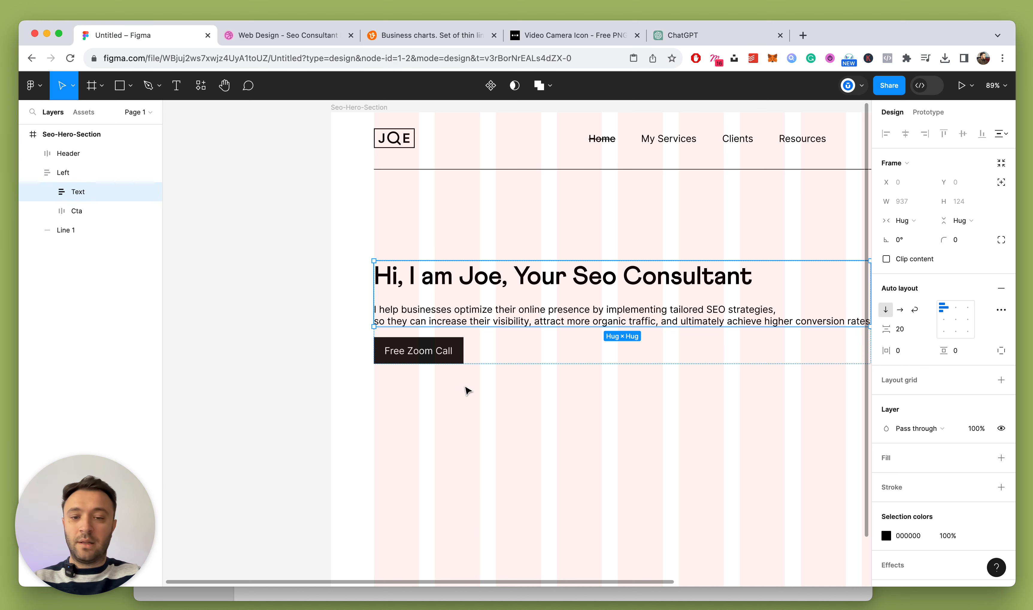
{"action": "left_click", "coordinate": [915, 335]}
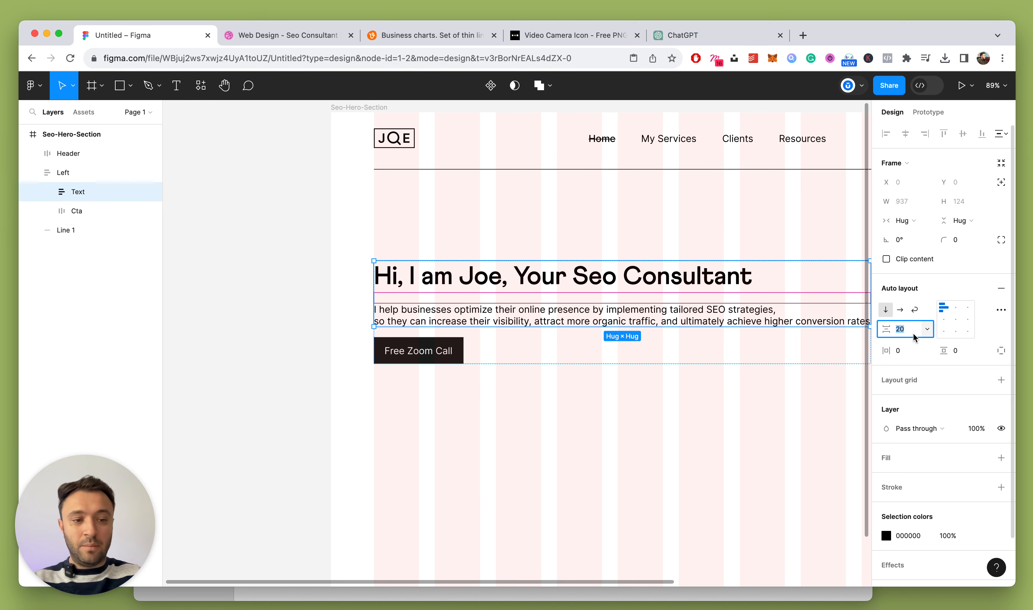
{"action": "key", "text": "Down"}
{"action": "key", "text": "Down"}
{"action": "key", "text": "Down"}
{"action": "key", "text": "Down"}
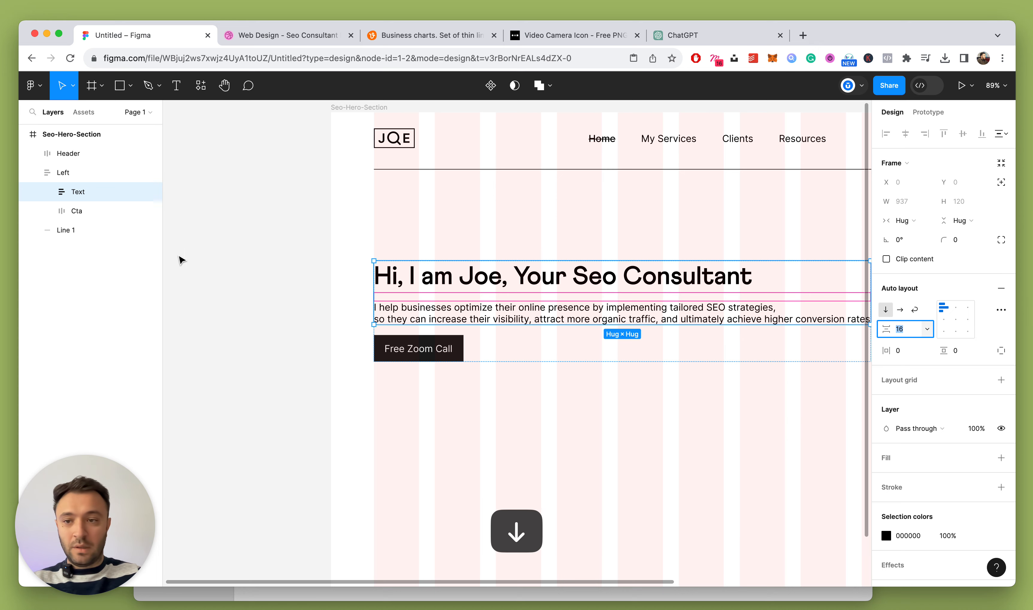
Set 32 spacing between the Text frame and the button inside Left
{"action": "left_click", "coordinate": [63, 172]}
{"action": "left_click", "coordinate": [904, 350]}
{"action": "type", "text": "32"}
{"action": "key", "text": "Return"}
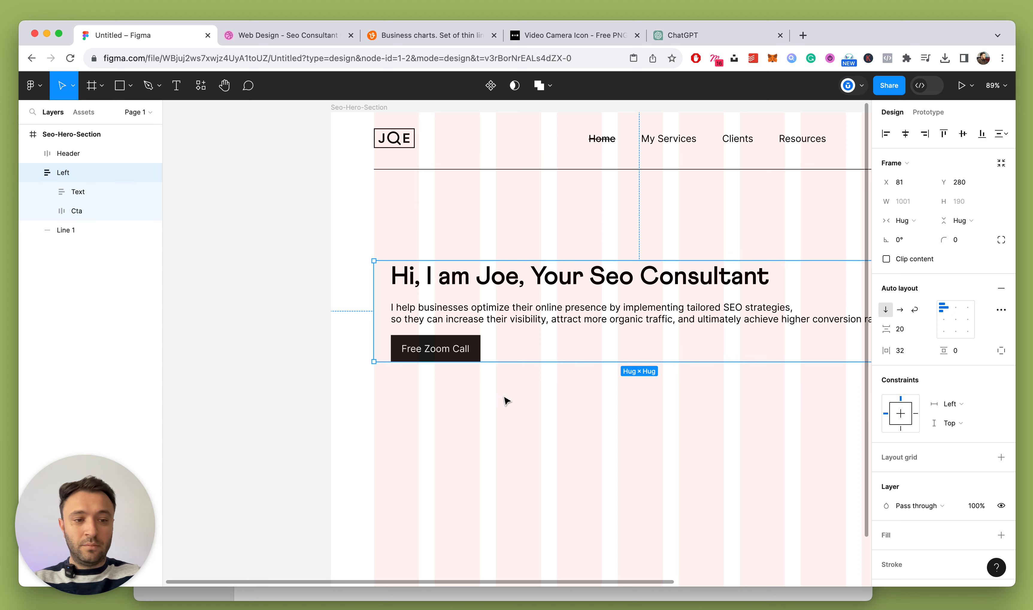
{"action": "key", "text": "super+z"}
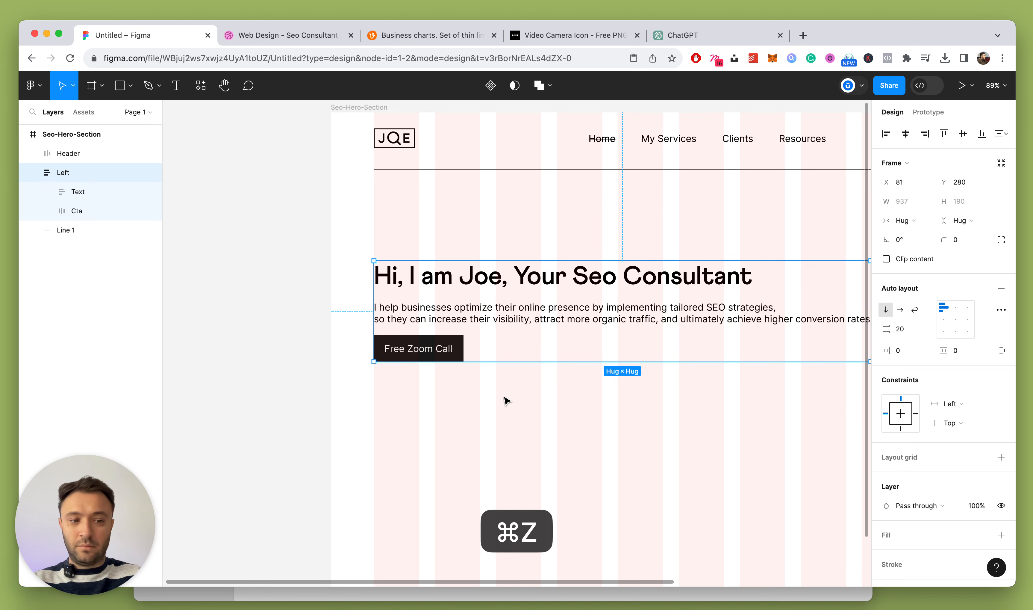
{"action": "scroll", "coordinate": [550, 392], "scroll_direction": "down", "scroll_amount": 5}
{"action": "left_click", "coordinate": [645, 354]}
{"action": "type", "text": "32"}
{"action": "key", "text": "Return"}
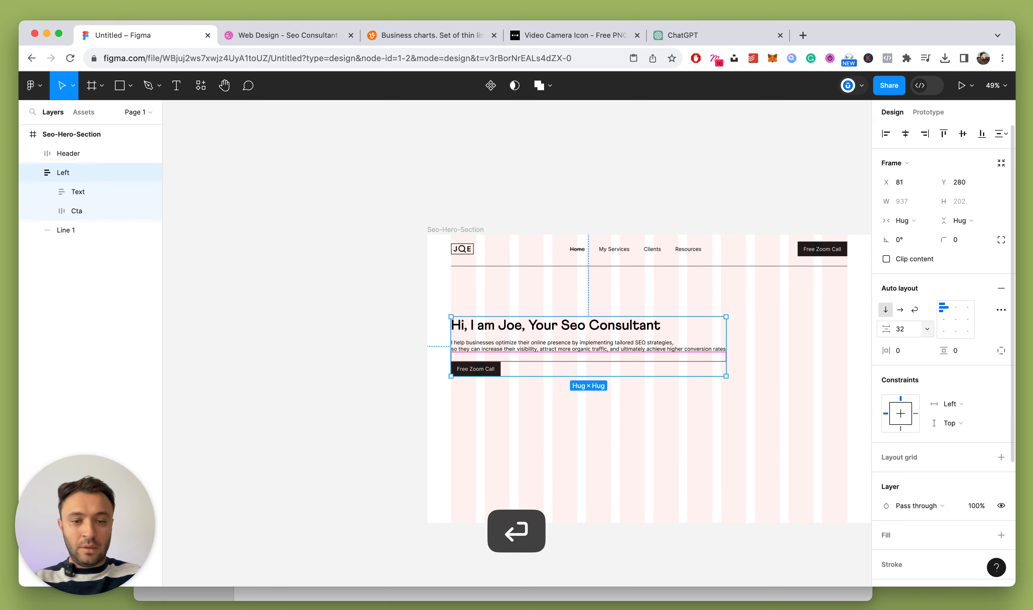
{"action": "left_click", "coordinate": [544, 400]}
{"action": "scroll", "coordinate": [547, 404], "scroll_direction": "down", "scroll_amount": 5}
{"action": "scroll", "coordinate": [549, 411], "scroll_direction": "up", "scroll_amount": 10}
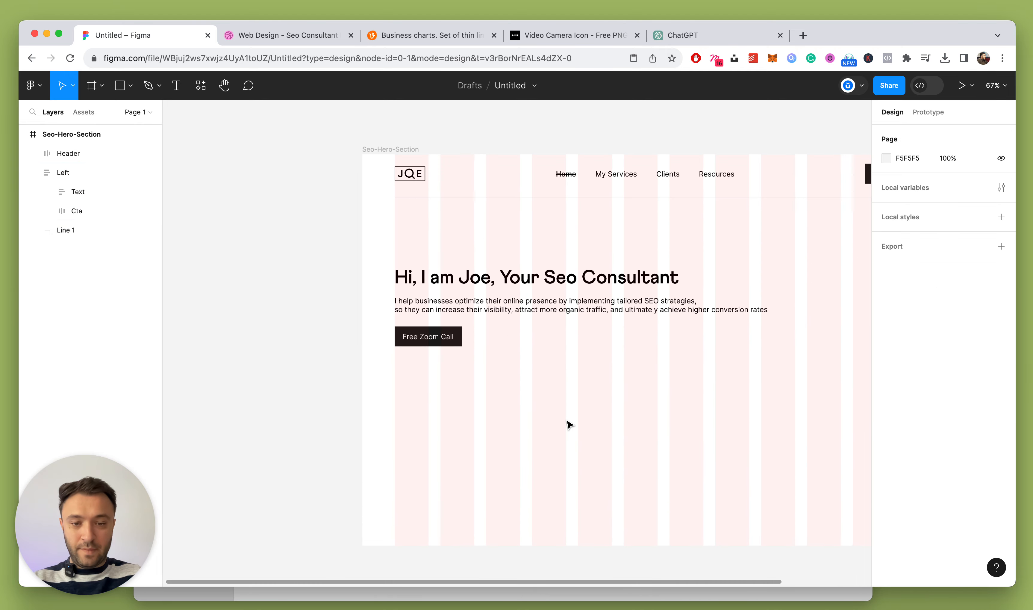
Set the Free Zoom Call label to the Athletics font, Medium weight
{"action": "double_click", "coordinate": [404, 316]}
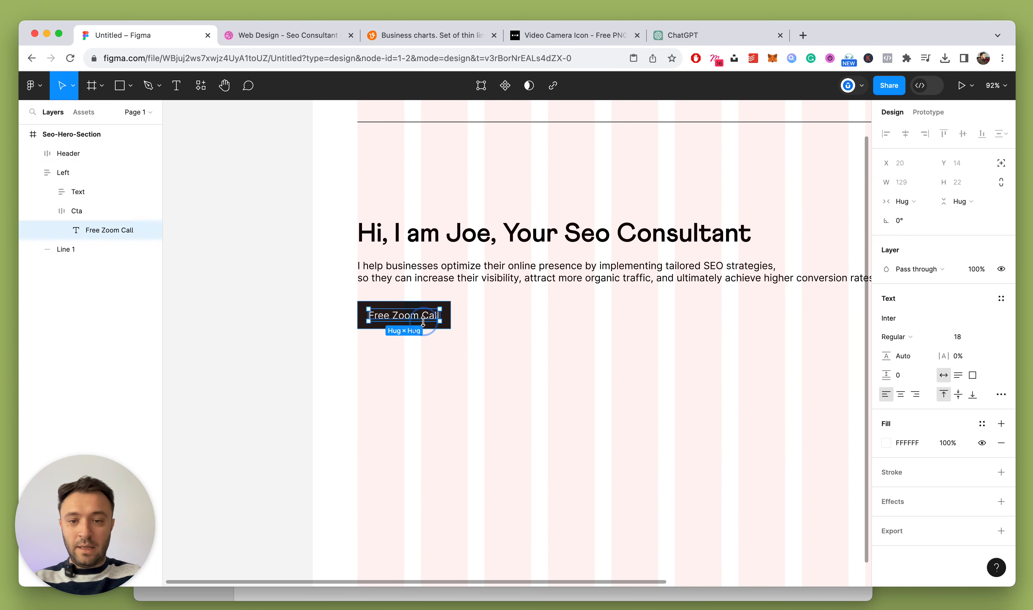
{"action": "left_click", "coordinate": [907, 321]}
{"action": "type", "text": "athl"}
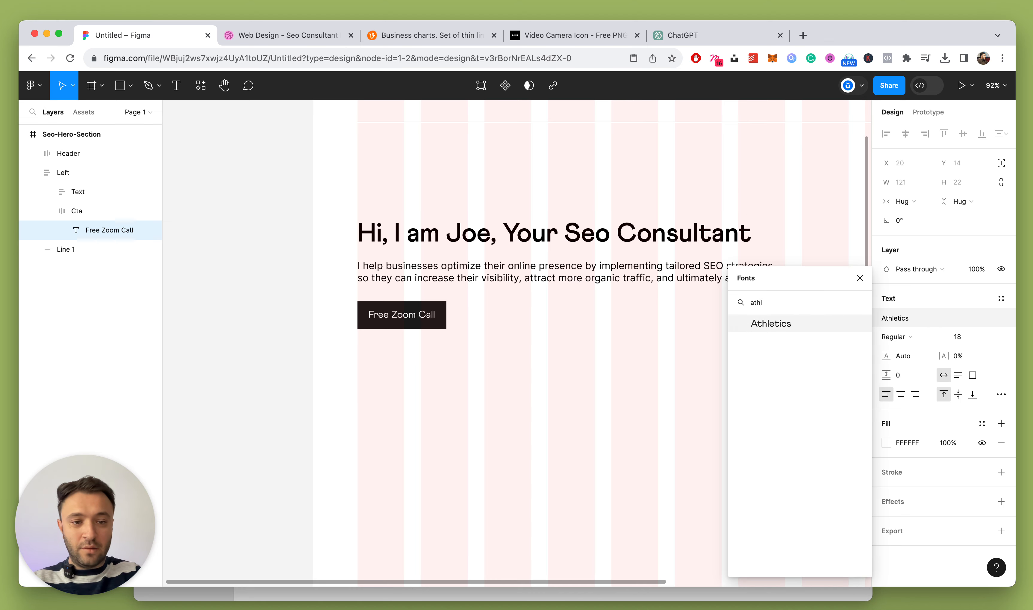
{"action": "key", "text": "Return"}
{"action": "left_click", "coordinate": [896, 336]}
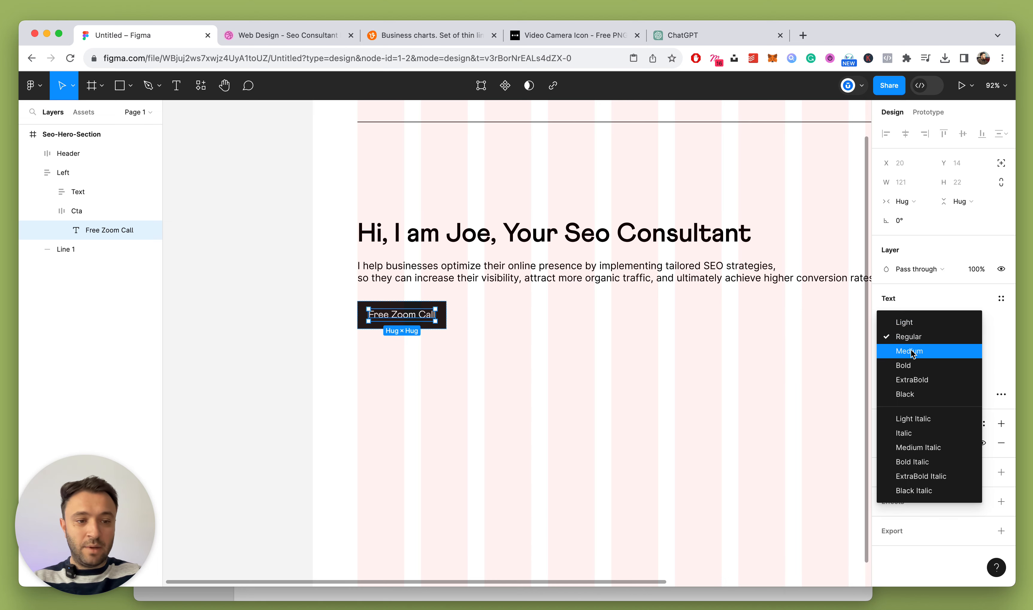
{"action": "left_click", "coordinate": [911, 349]}
Open the Downloads folder in Finder
{"action": "left_click", "coordinate": [536, 372]}
{"action": "scroll", "coordinate": [529, 374], "scroll_direction": "down", "scroll_amount": 5}
{"action": "scroll", "coordinate": [530, 374], "scroll_direction": "up", "scroll_amount": 3}
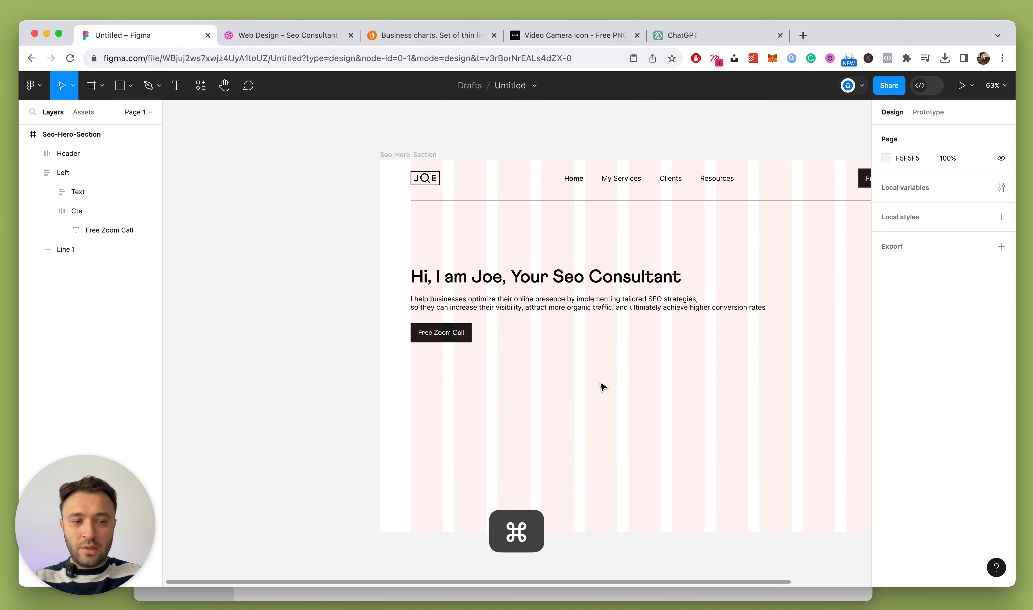
{"action": "scroll", "coordinate": [572, 354], "scroll_direction": "up", "scroll_amount": 3}
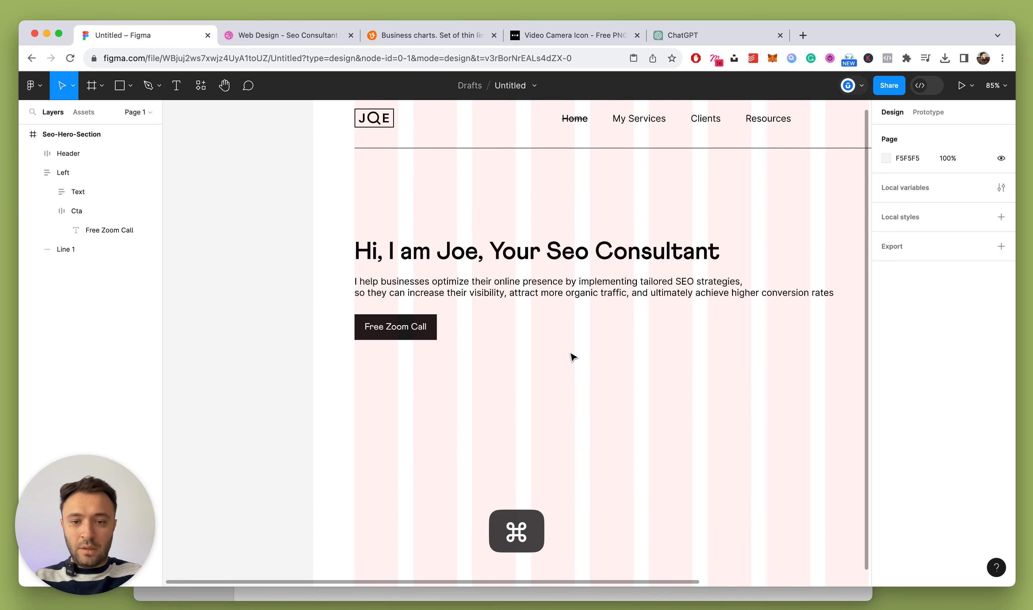
{"action": "left_click", "coordinate": [32, 608]}
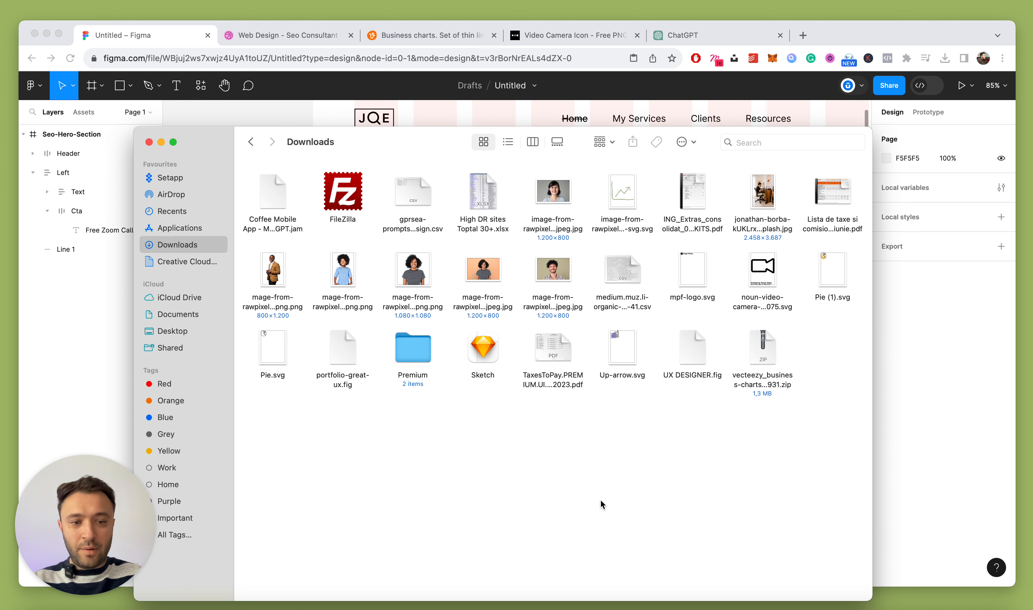
Drag the video camera icon SVG from Downloads onto the canvas
{"action": "left_click_drag", "start_coordinate": [350, 145], "coordinate": [196, 261]}
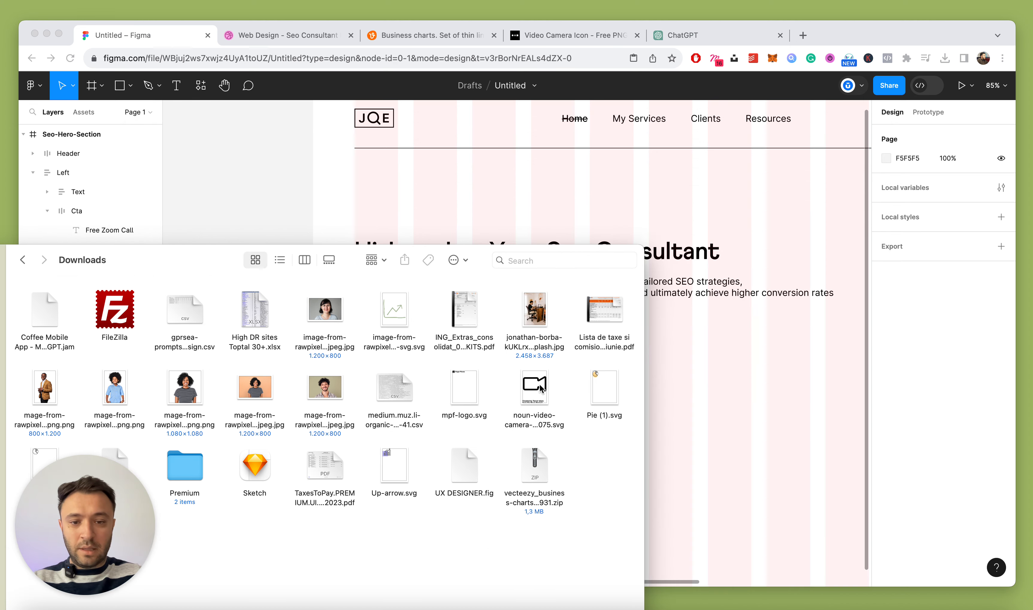
{"action": "left_click_drag", "start_coordinate": [539, 386], "coordinate": [768, 363]}
{"action": "left_click", "coordinate": [674, 366]}
{"action": "scroll", "coordinate": [685, 386], "scroll_direction": "up", "scroll_amount": 6}
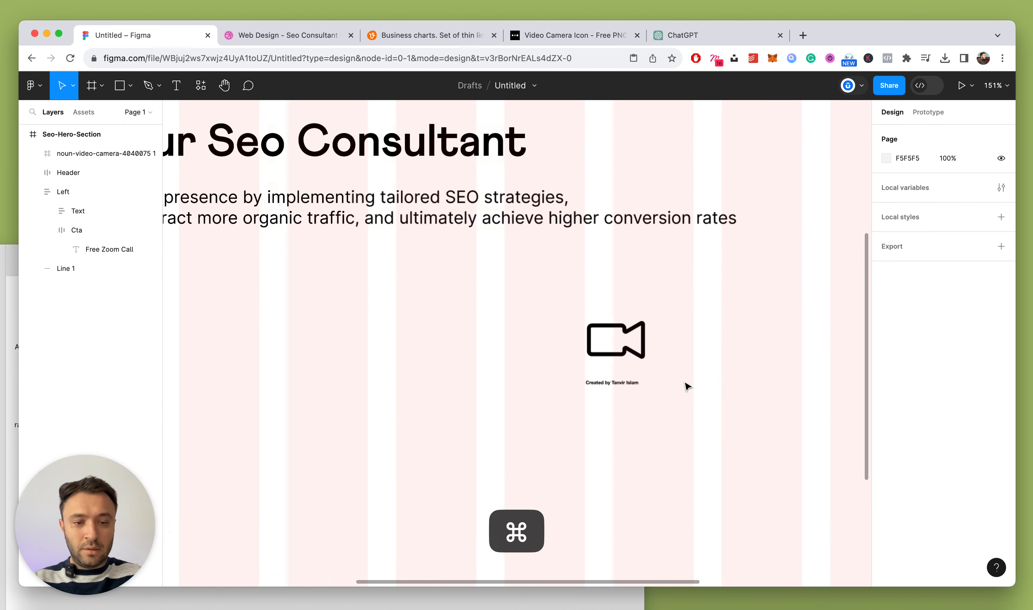
Delete the icon's two credit text lines
{"action": "left_click", "coordinate": [558, 385], "text": "super"}
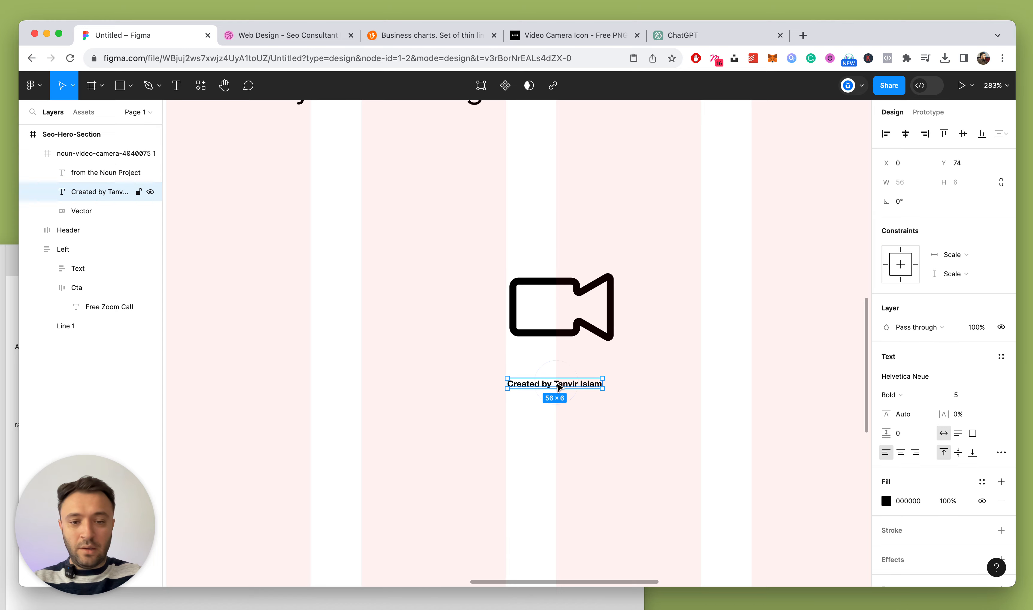
{"action": "left_click", "coordinate": [69, 172], "text": "shift"}
{"action": "key", "text": "Delete"}
{"action": "left_click", "coordinate": [97, 153]}
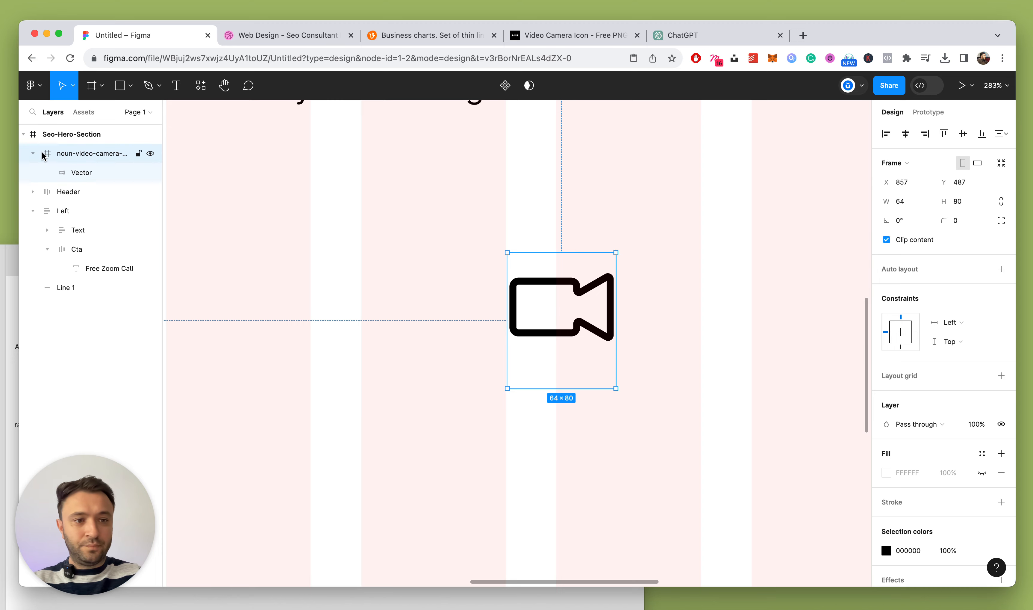
{"action": "left_click", "coordinate": [969, 202]}
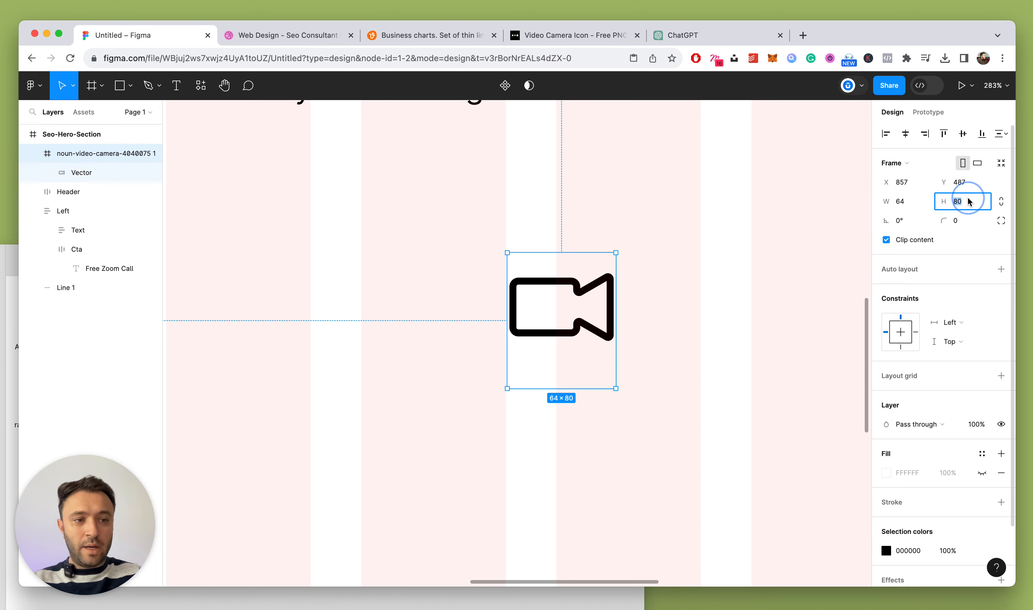
{"action": "type", "text": "64"}
{"action": "key", "text": "Return"}
{"action": "key", "text": "super+z"}
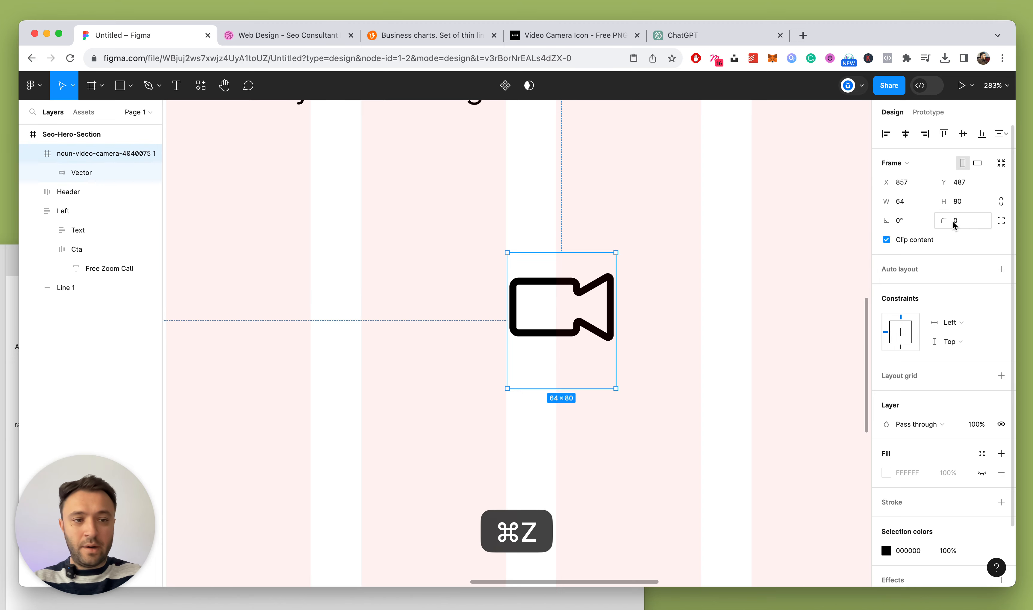
Cut the camera vector to the clipboard and delete the empty icon frame
{"action": "left_click", "coordinate": [119, 174]}
{"action": "key", "text": "super+x"}
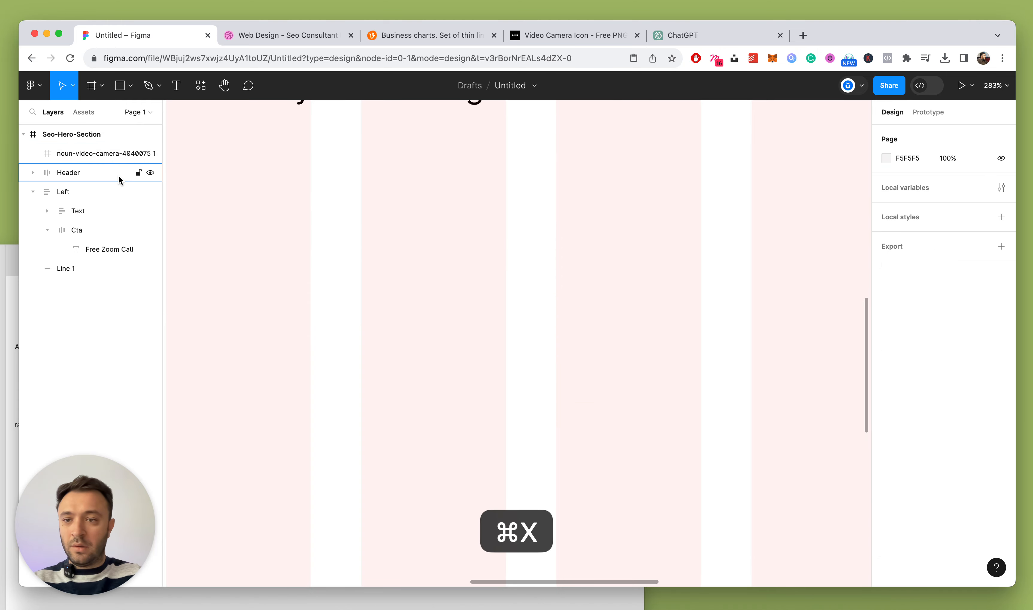
{"action": "left_click", "coordinate": [84, 153]}
{"action": "key", "text": "BackSpace"}
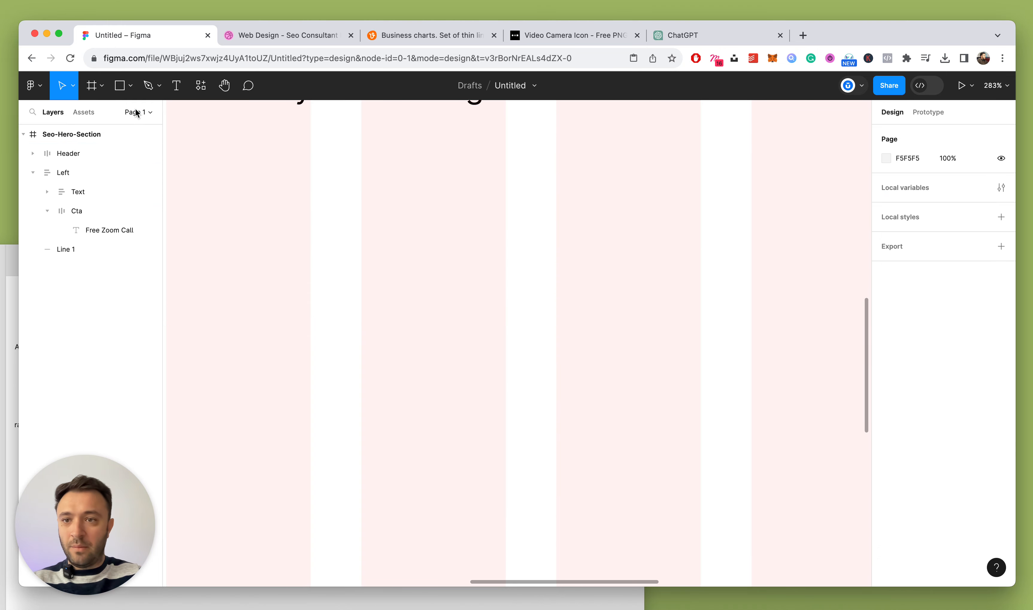
Draw a new 64×64 frame on the page
{"action": "left_click", "coordinate": [102, 86]}
{"action": "left_click", "coordinate": [89, 114]}
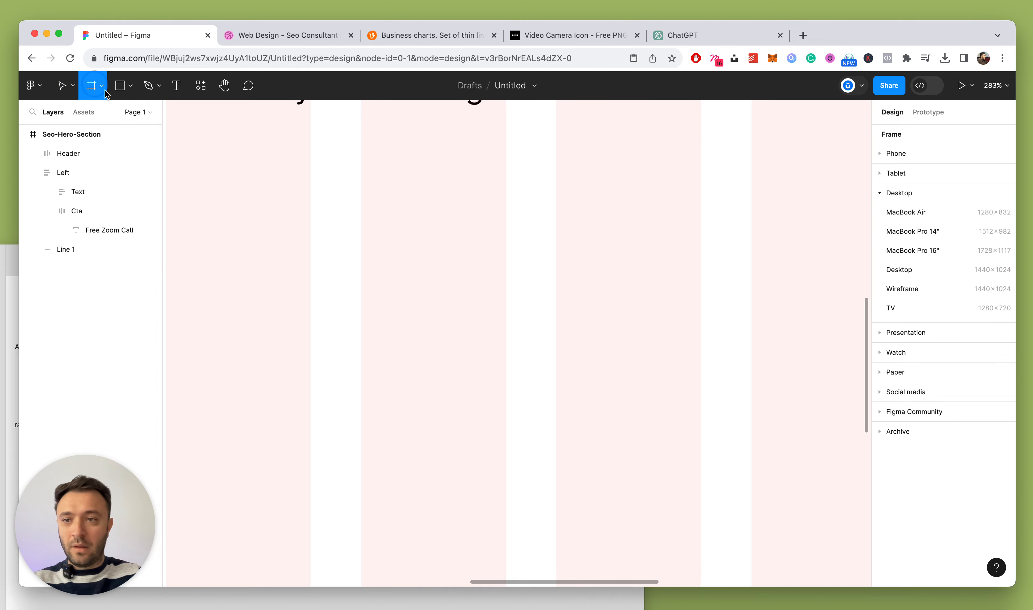
{"action": "scroll", "coordinate": [481, 325], "scroll_direction": "right", "scroll_amount": 1}
{"action": "left_click_drag", "start_coordinate": [385, 283], "coordinate": [496, 373]}
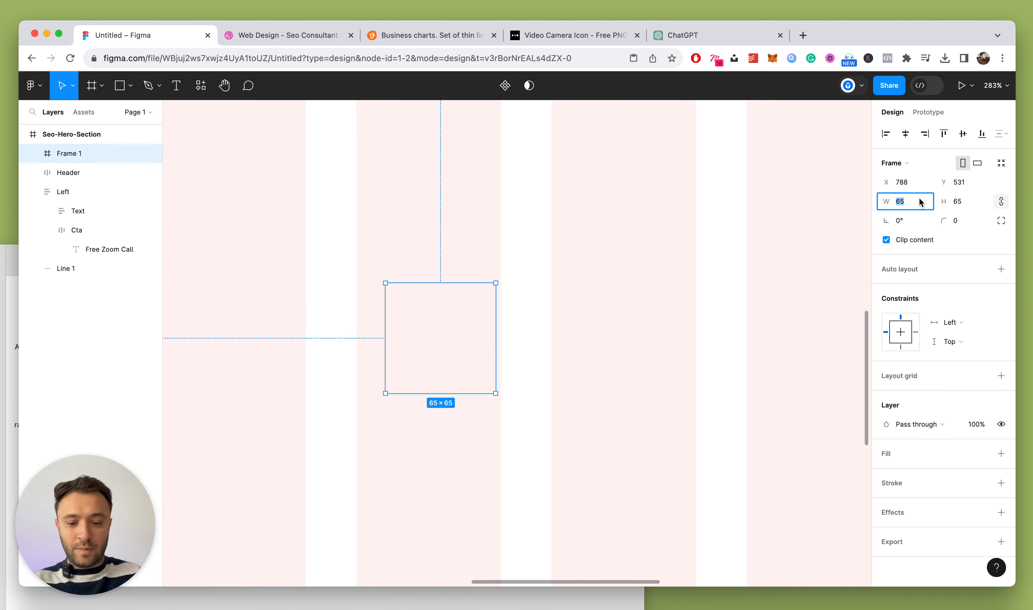
{"action": "key", "text": "Down"}
Paste the camera shape into Frame 1
{"action": "key", "text": "super+v"}
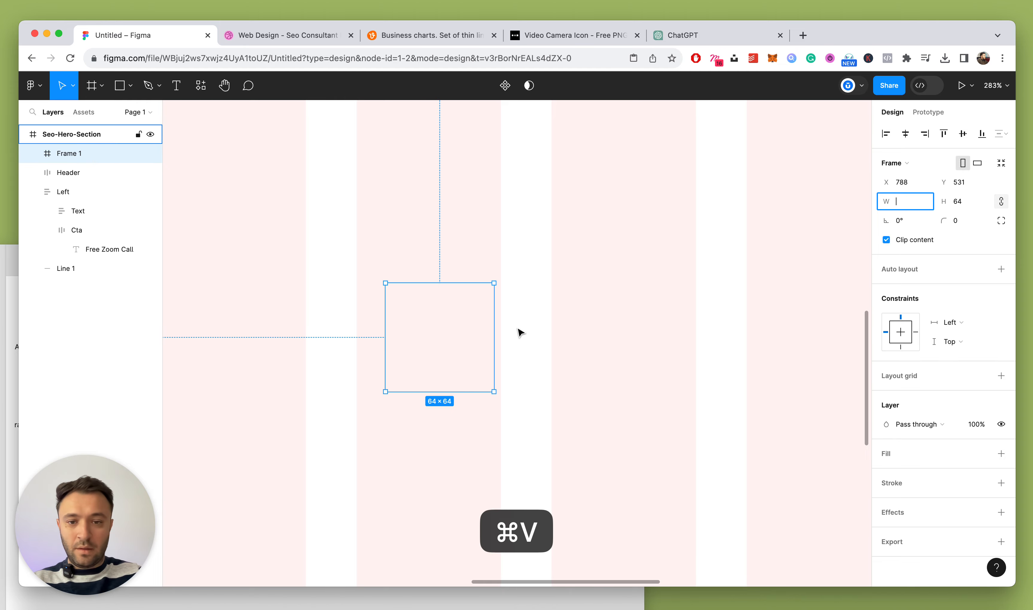
{"action": "scroll", "coordinate": [519, 332], "scroll_direction": "left", "scroll_amount": 2}
{"action": "left_click", "coordinate": [653, 312]}
{"action": "left_click", "coordinate": [480, 312], "text": "super"}
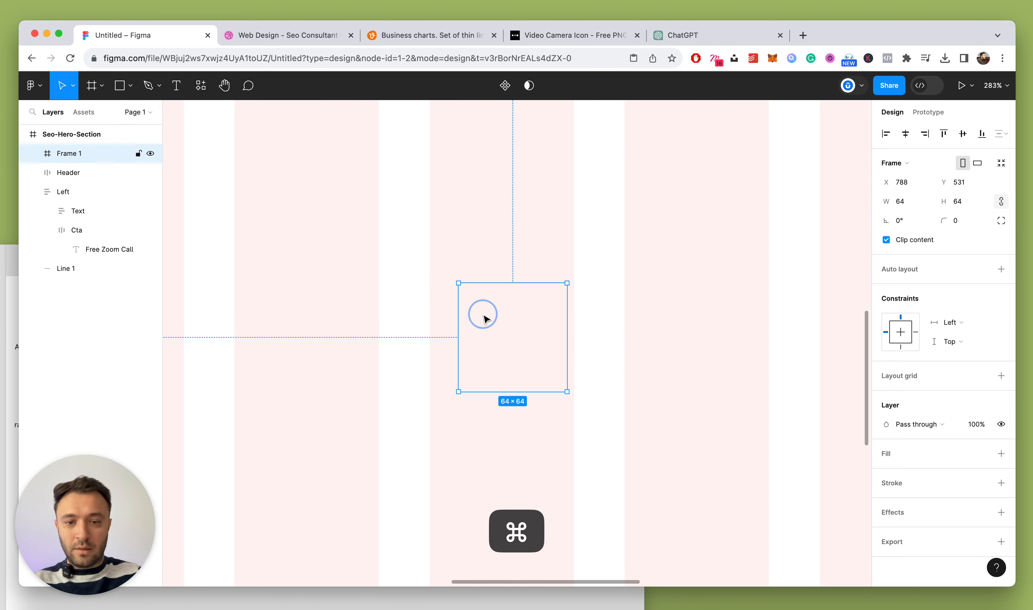
{"action": "key", "text": "super+v"}
Rename the camera icon frame to 'Cideo-camer'
{"action": "double_click", "coordinate": [72, 153]}
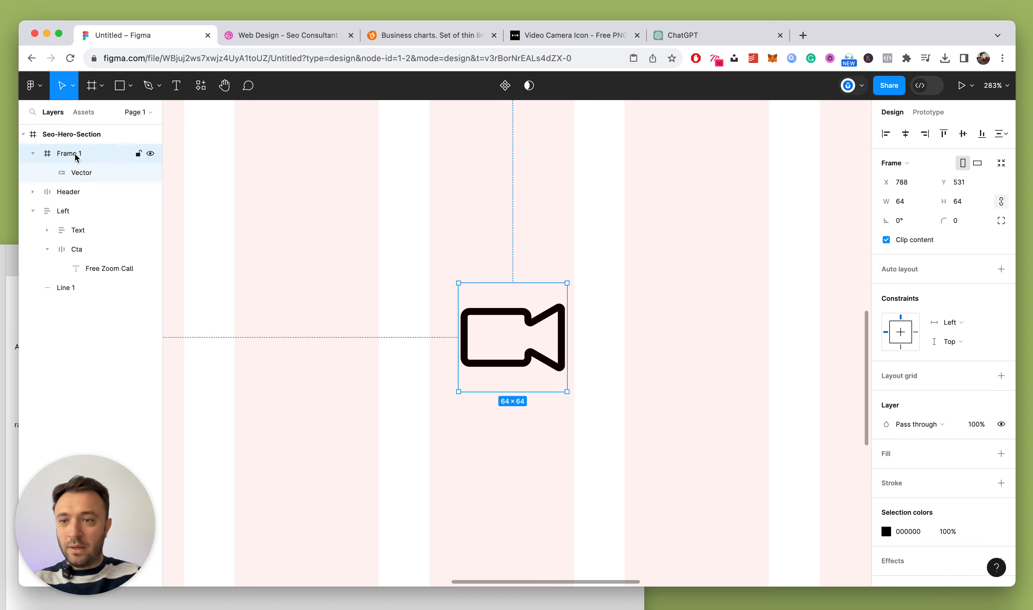
{"action": "type", "text": "C"}
{"action": "type", "text": "ideo-ca"}
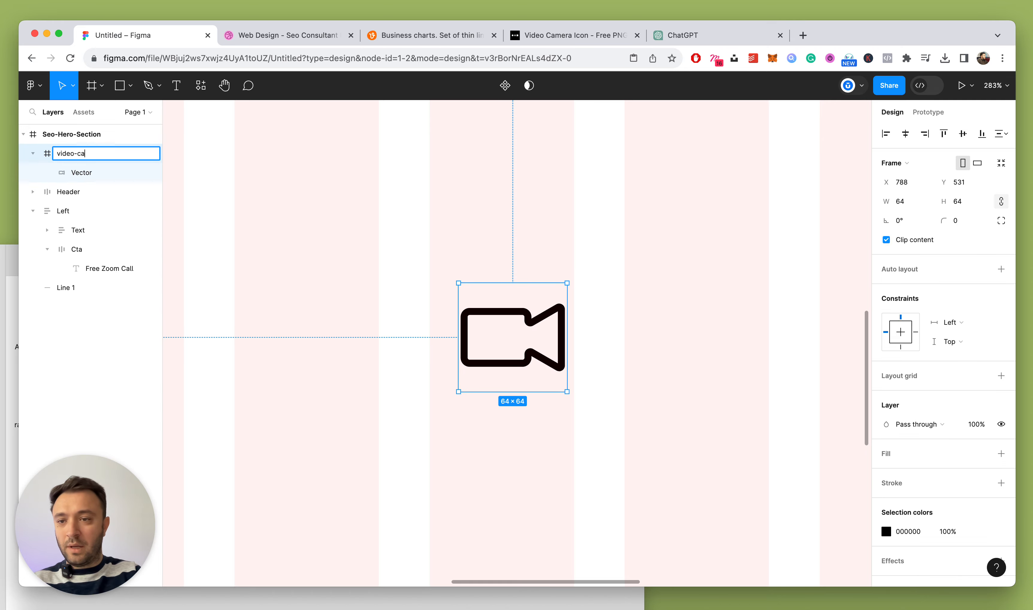
{"action": "type", "text": "mer"}
{"action": "key", "text": "Return"}
{"action": "left_click", "coordinate": [33, 153]}
Move the camera icon into the Cta button, ahead of the Free Zoom Call label
{"action": "key", "text": "super+x"}
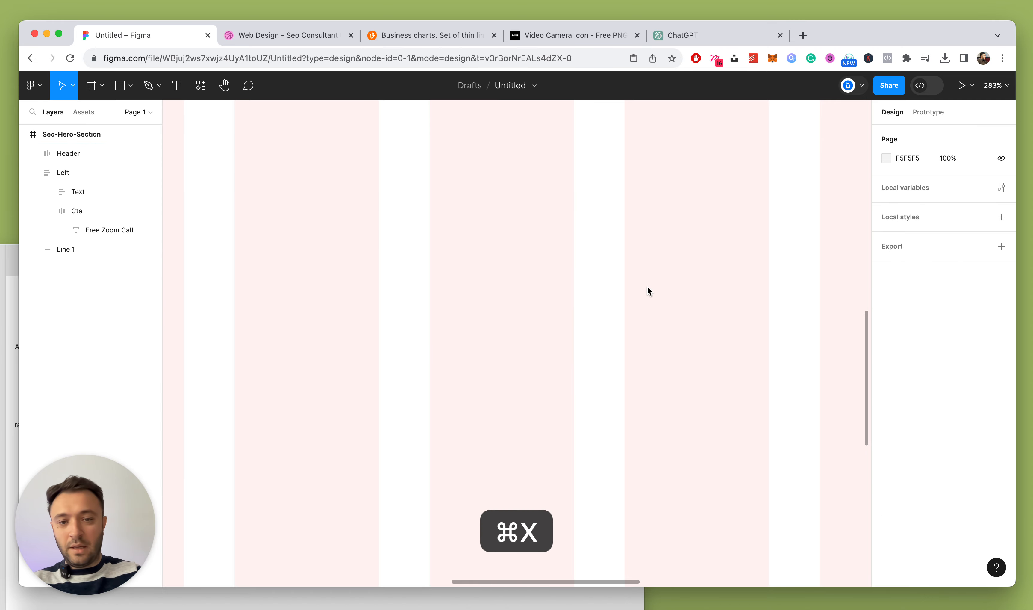
{"action": "scroll", "coordinate": [647, 286], "scroll_direction": "down", "scroll_amount": 5}
{"action": "scroll", "coordinate": [384, 275], "scroll_direction": "up", "scroll_amount": 5}
{"action": "left_click", "coordinate": [551, 276]}
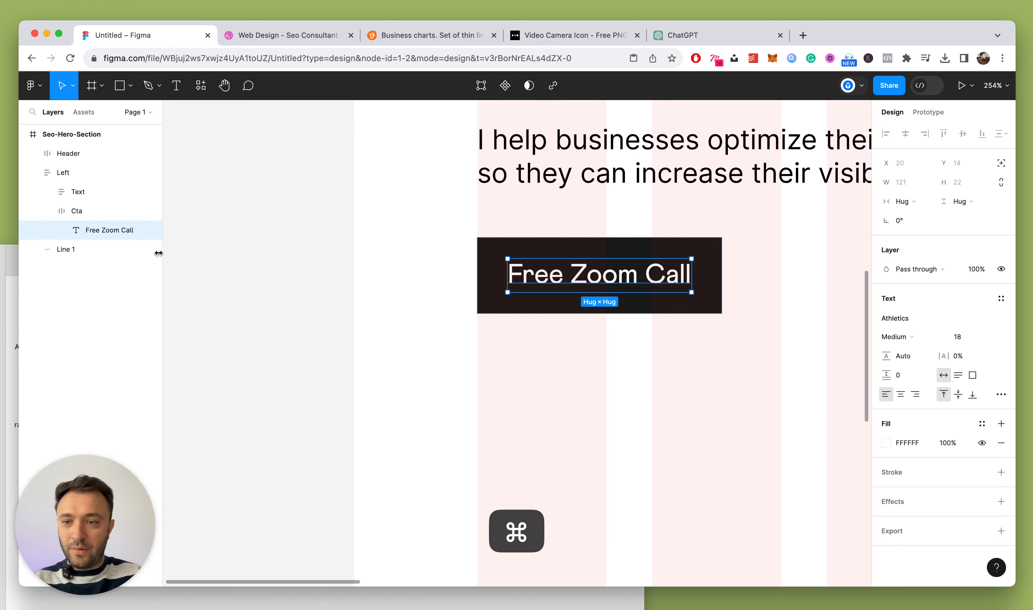
{"action": "left_click", "coordinate": [80, 212]}
{"action": "key", "text": "super+v"}
{"action": "scroll", "coordinate": [364, 280], "scroll_direction": "left", "scroll_amount": 4}
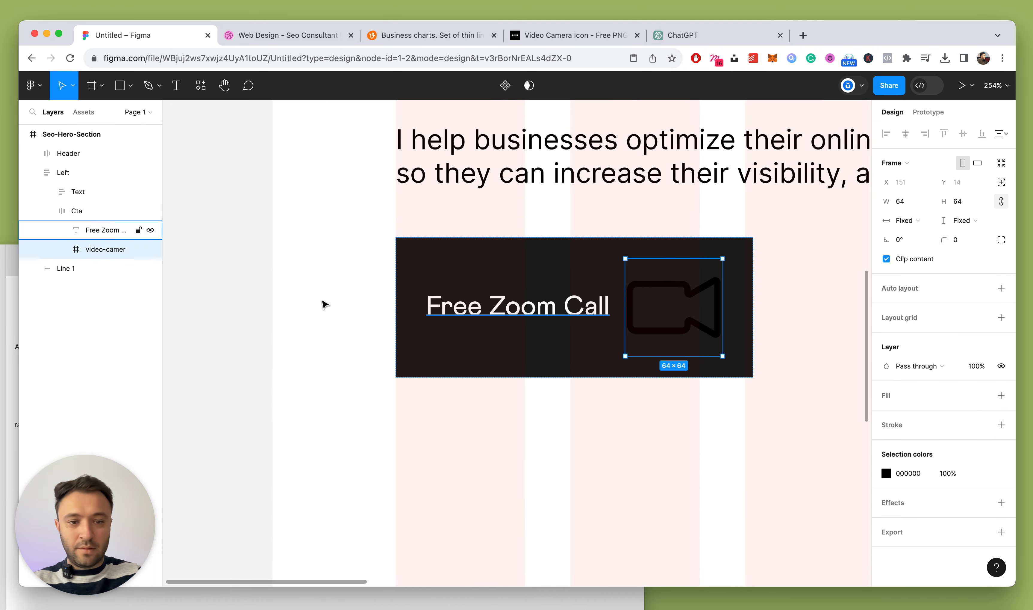
{"action": "left_click_drag", "start_coordinate": [105, 233], "coordinate": [107, 230]}
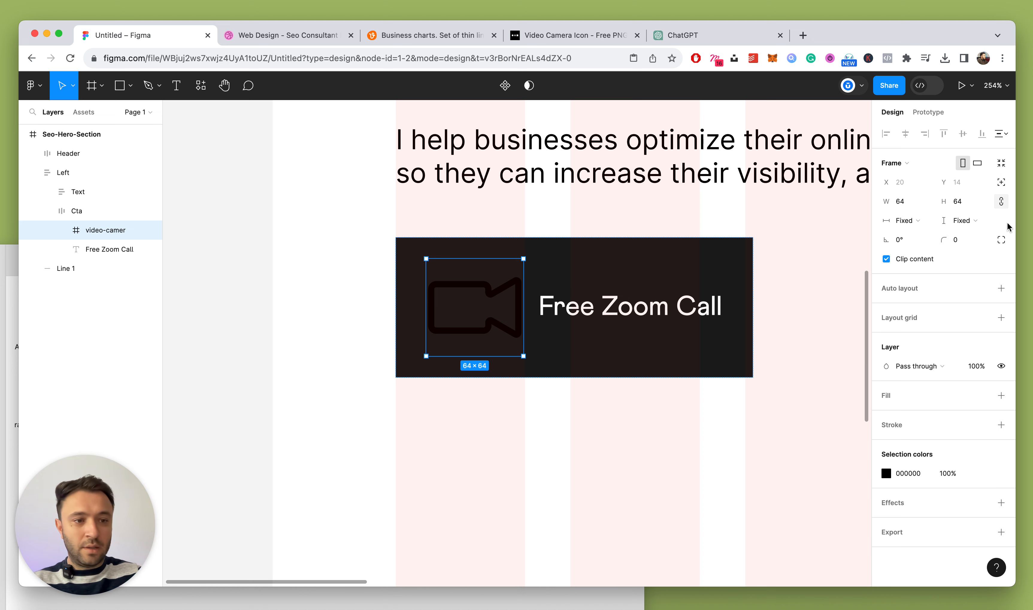
Make the camera icon 20 px wide and white
{"action": "type", "text": "20"}
{"action": "key", "text": "Return"}
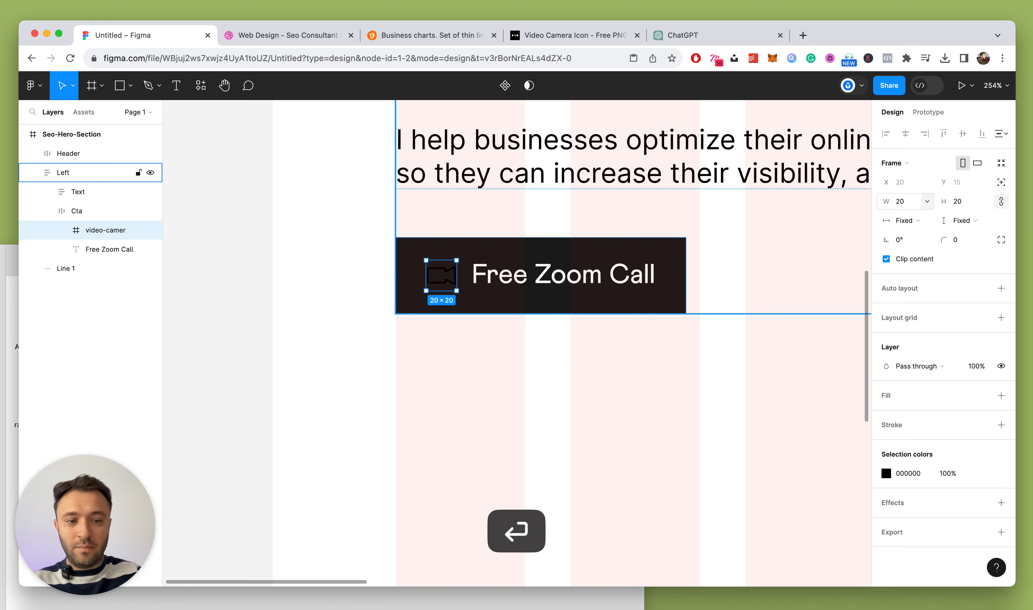
{"action": "left_click", "coordinate": [886, 475]}
{"action": "left_click_drag", "start_coordinate": [794, 312], "coordinate": [725, 272]}
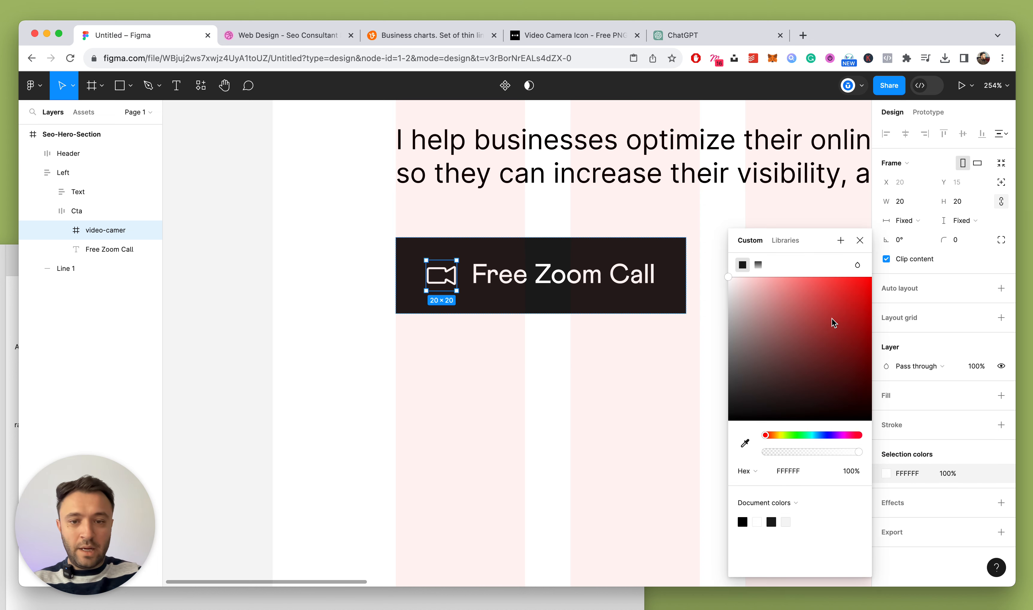
{"action": "left_click", "coordinate": [858, 242]}
Reduce the Cta button's icon-to-text gap to 8
{"action": "left_click", "coordinate": [76, 210]}
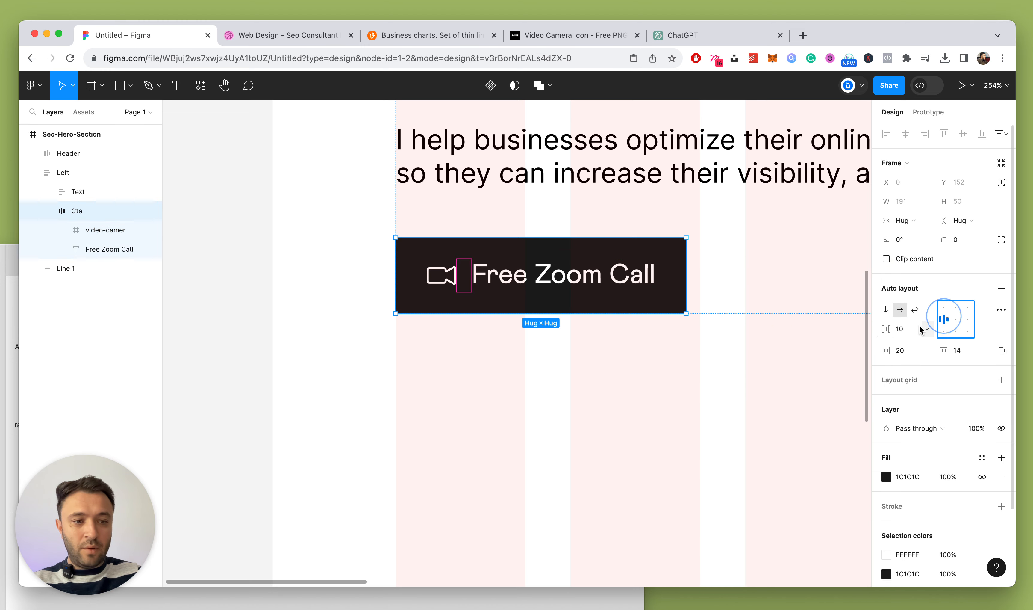
{"action": "key", "text": "Down"}
{"action": "key", "text": "Down"}
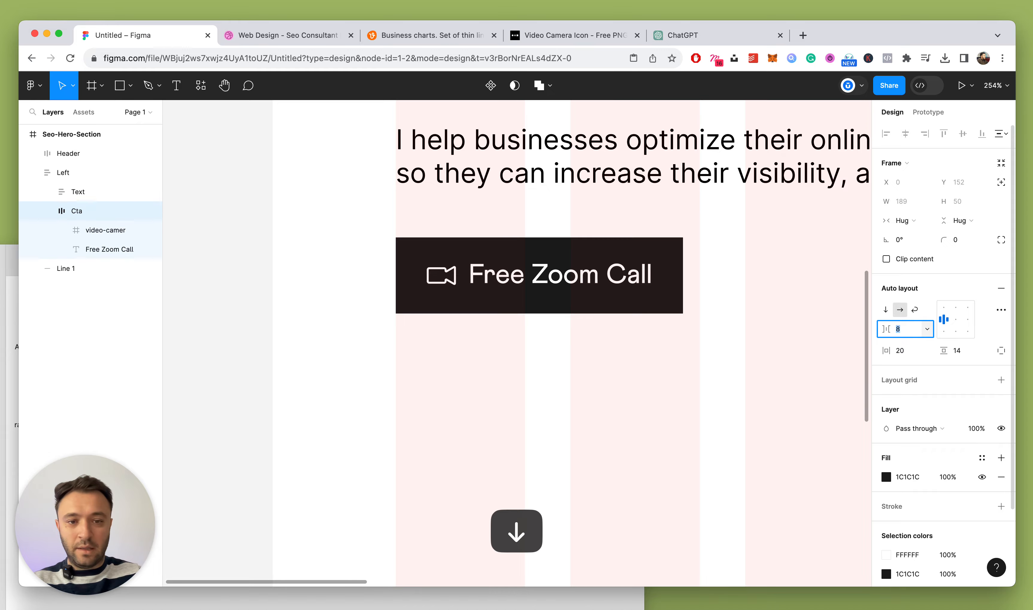
{"action": "left_click", "coordinate": [637, 374]}
{"action": "scroll", "coordinate": [565, 381], "scroll_direction": "down", "scroll_amount": 5}
{"action": "scroll", "coordinate": [484, 362], "scroll_direction": "up", "scroll_amount": 5}
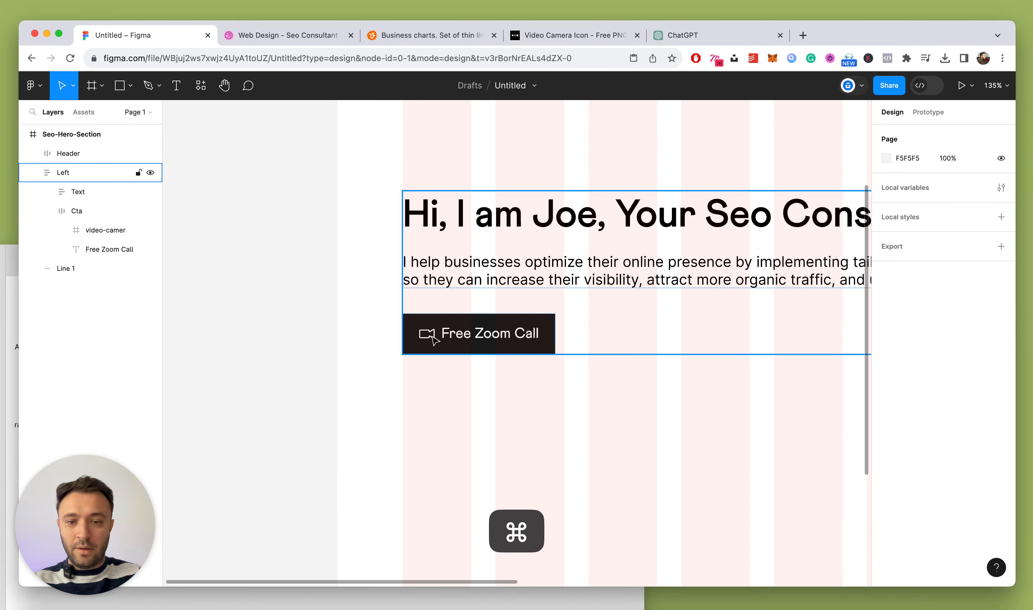
Copy the finished Free Zoom Call Cta button that has the camera icon
{"action": "left_click", "coordinate": [434, 339]}
{"action": "key", "text": "super+c"}
{"action": "left_click", "coordinate": [47, 211]}
{"action": "scroll", "coordinate": [377, 308], "scroll_direction": "down", "scroll_amount": 5}
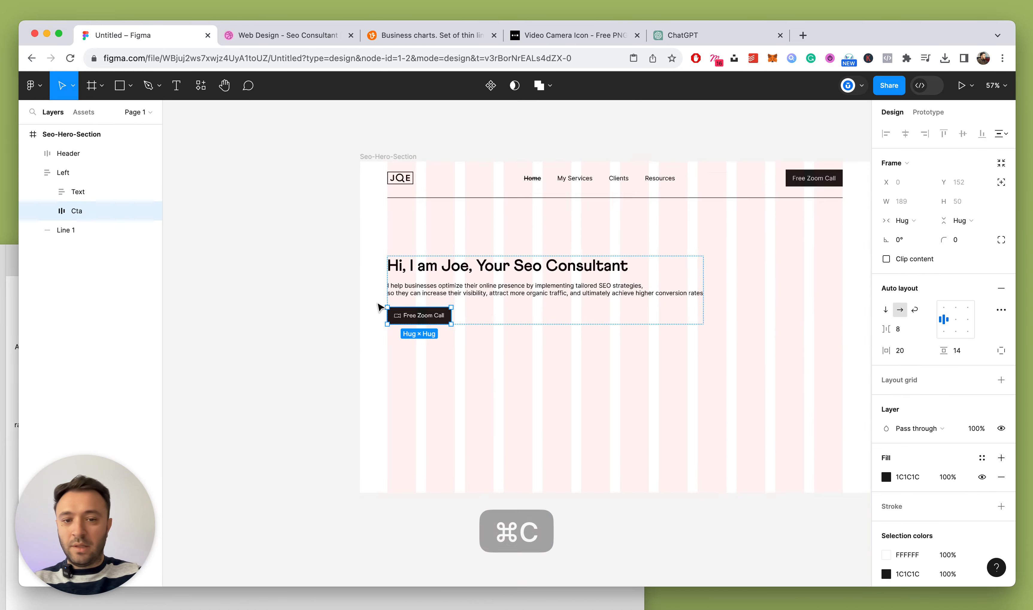
{"action": "scroll", "coordinate": [789, 238], "scroll_direction": "up", "scroll_amount": 8}
{"action": "scroll", "coordinate": [789, 238], "scroll_direction": "right", "scroll_amount": 4}
Paste the icon button into Header after Nav and delete the old plain Cta
{"action": "double_click", "coordinate": [732, 244]}
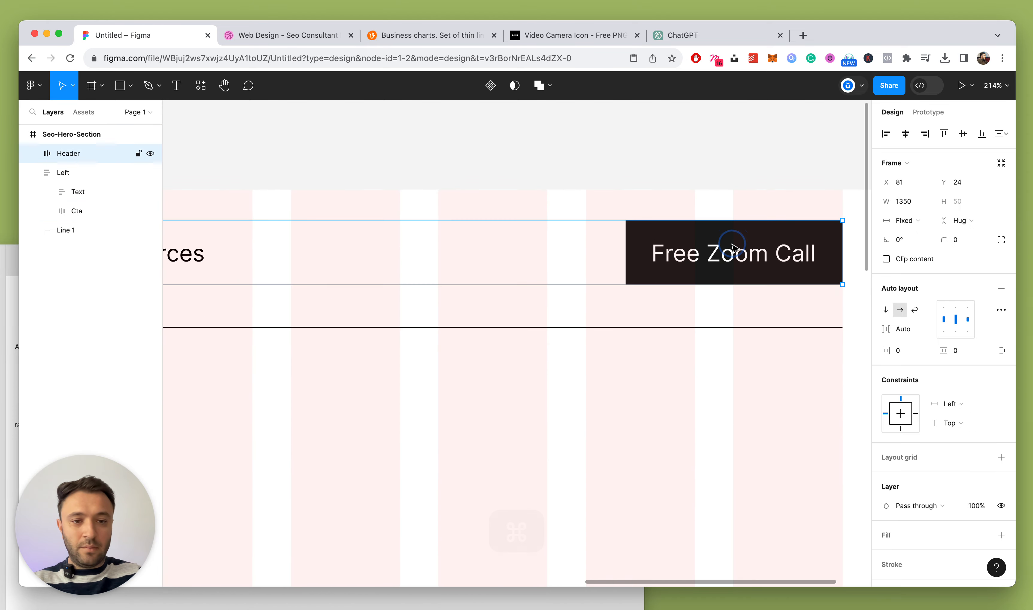
{"action": "left_click", "coordinate": [67, 153]}
{"action": "key", "text": "super+v"}
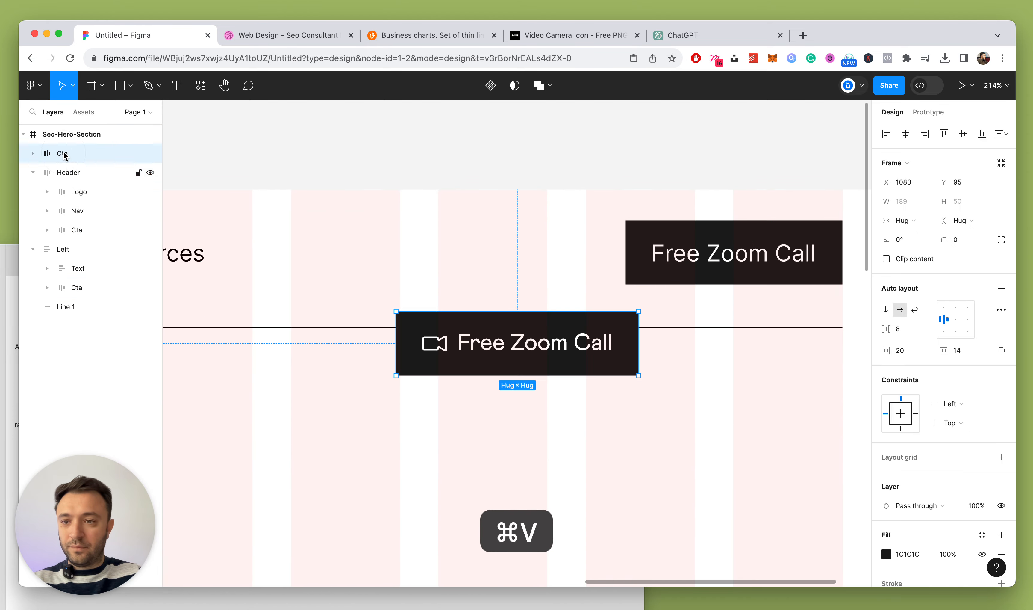
{"action": "left_click_drag", "start_coordinate": [67, 153], "coordinate": [71, 218]}
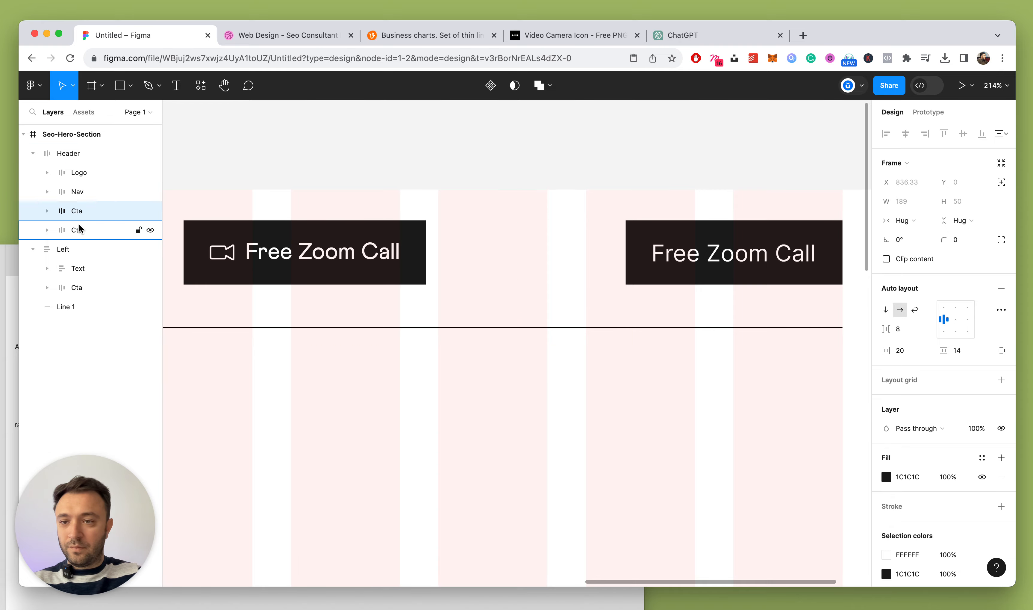
{"action": "left_click", "coordinate": [76, 228]}
{"action": "key", "text": "Delete"}
Zoom to fit the hero section and select the Seo-Hero-Section frame
{"action": "key", "text": "super+a"}
{"action": "key", "text": "shift+2"}
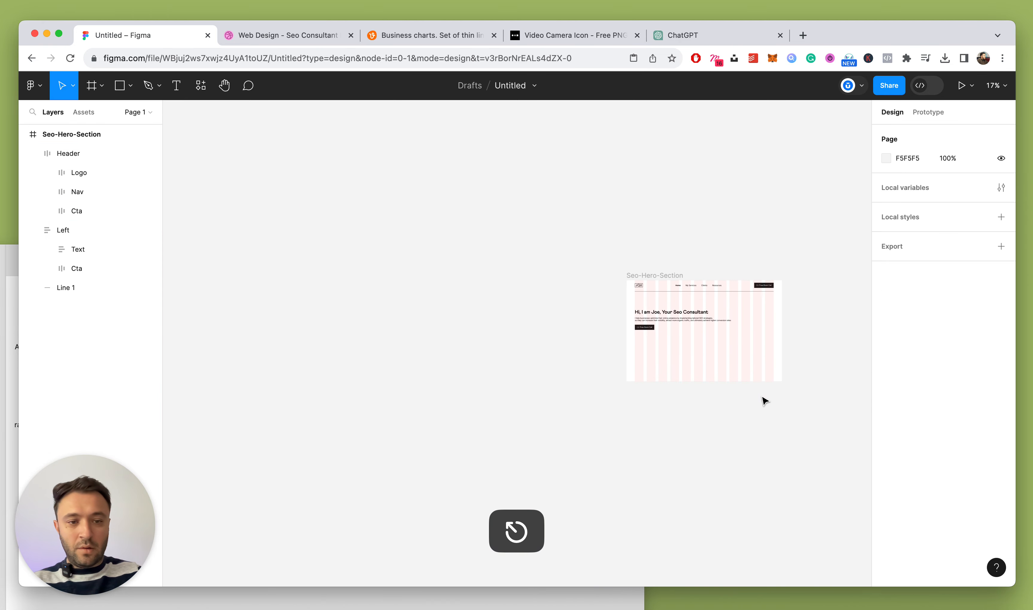
{"action": "left_click", "coordinate": [431, 142]}
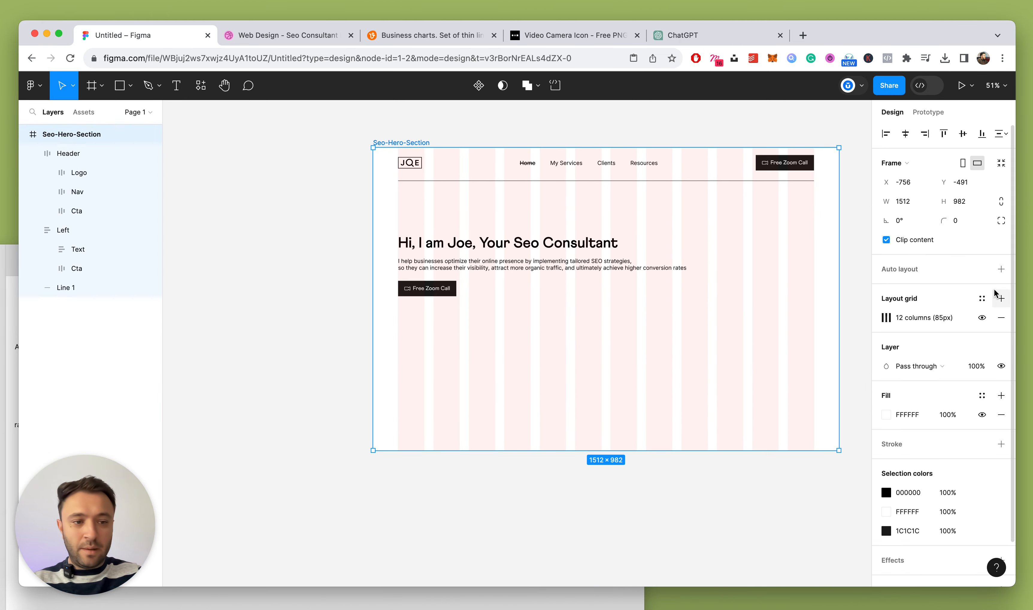
Hide the Seo-Hero-Section's 12-column layout grid
{"action": "left_click", "coordinate": [980, 318]}
{"action": "left_click", "coordinate": [532, 134]}
{"action": "scroll", "coordinate": [532, 136], "scroll_direction": "down", "scroll_amount": 5}
{"action": "scroll", "coordinate": [564, 197], "scroll_direction": "up", "scroll_amount": 5}
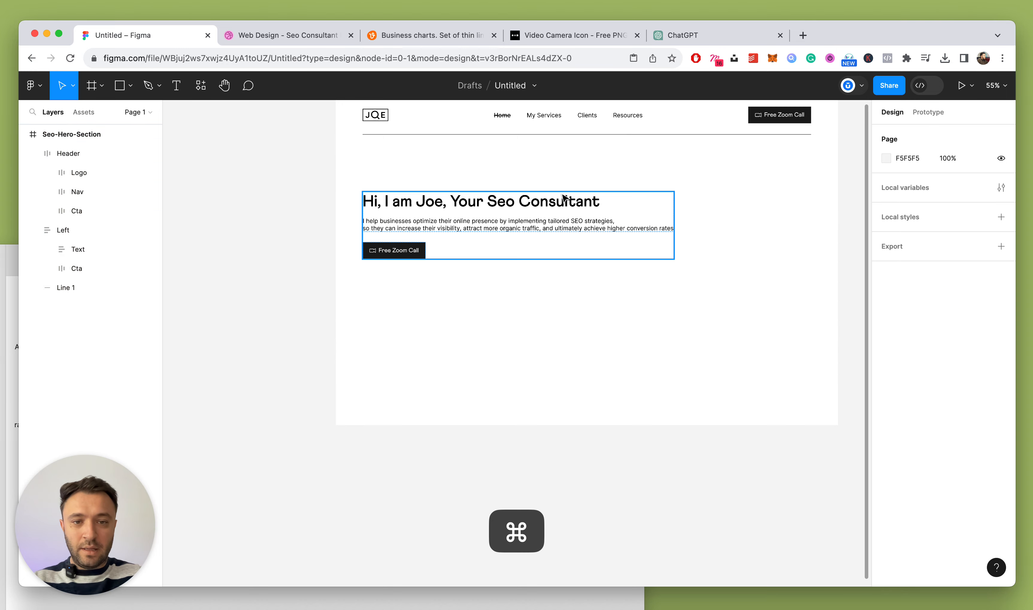
Move the Left headline block up to Y 230, then bring the Finder Downloads window forward
{"action": "left_click_drag", "start_coordinate": [562, 201], "coordinate": [555, 184]}
{"action": "scroll", "coordinate": [588, 266], "scroll_direction": "up", "scroll_amount": 4}
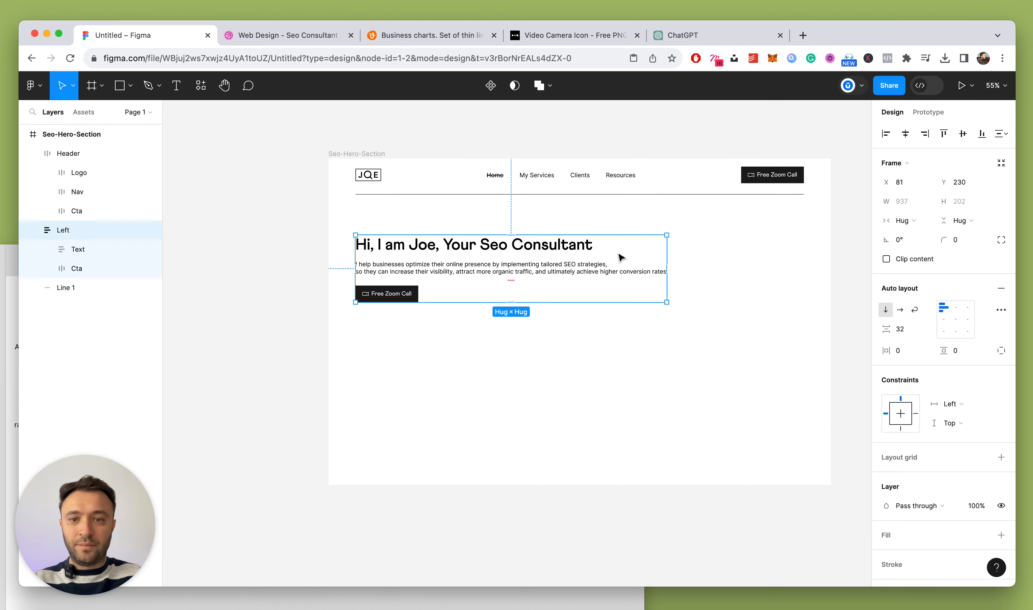
{"action": "left_click", "coordinate": [32, 228]}
{"action": "left_click", "coordinate": [33, 153]}
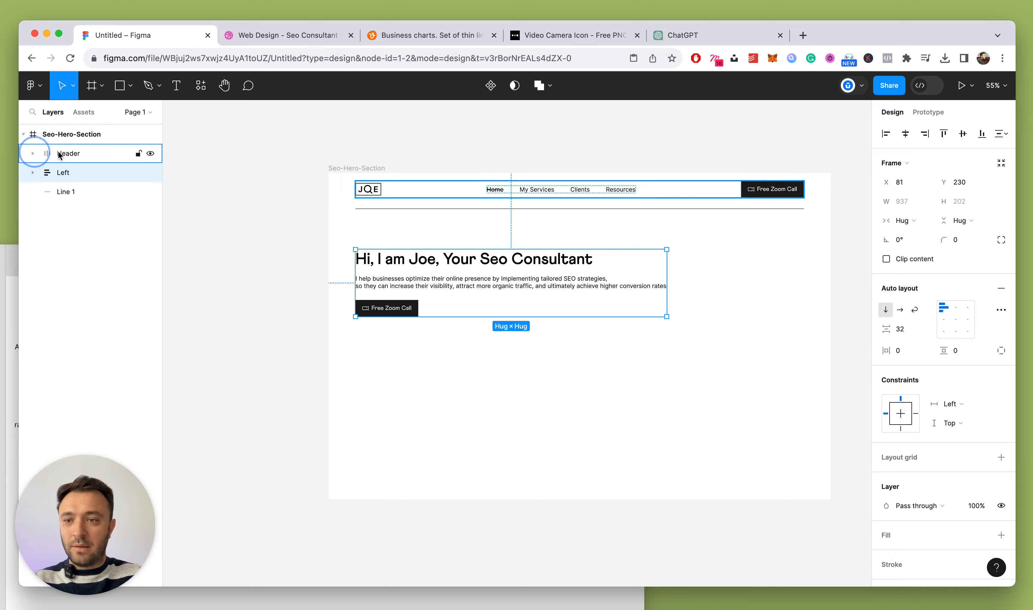
{"action": "left_click", "coordinate": [67, 154]}
{"action": "scroll", "coordinate": [414, 310], "scroll_direction": "down", "scroll_amount": 3}
{"action": "scroll", "coordinate": [414, 310], "scroll_direction": "up", "scroll_amount": 3}
{"action": "left_click", "coordinate": [479, 268]}
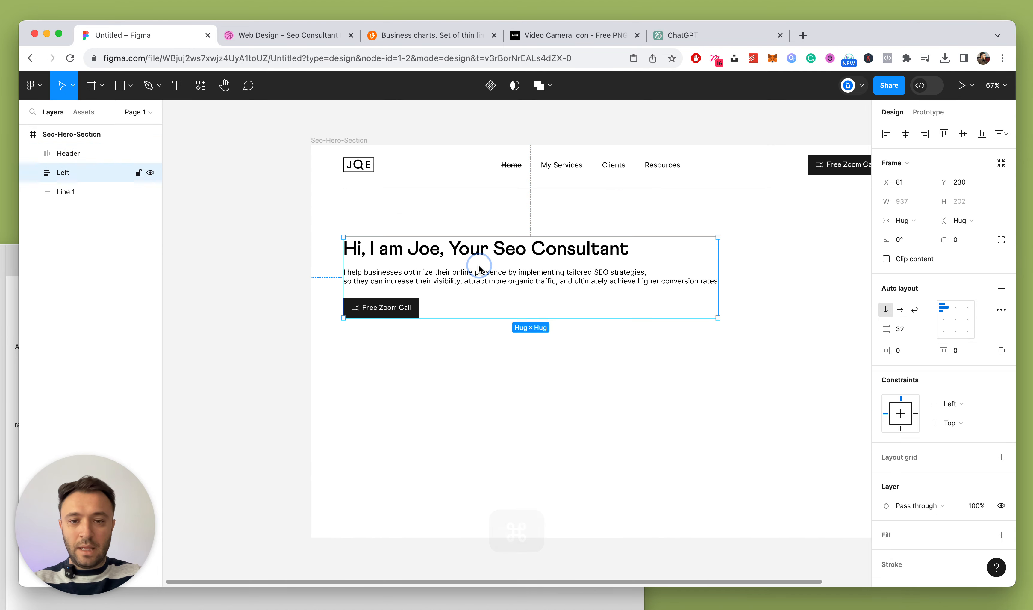
{"action": "left_click", "coordinate": [33, 605]}
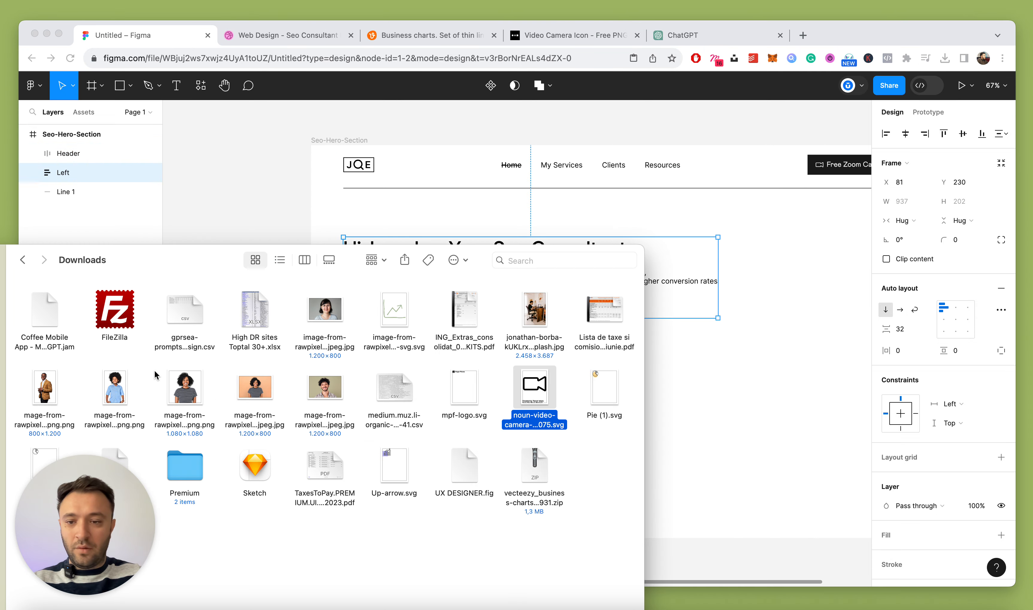
Import the portrait photo from Downloads and move it from Left directly into Seo-Hero-Section
{"action": "left_click_drag", "start_coordinate": [49, 386], "coordinate": [722, 265]}
{"action": "left_click", "coordinate": [749, 261]}
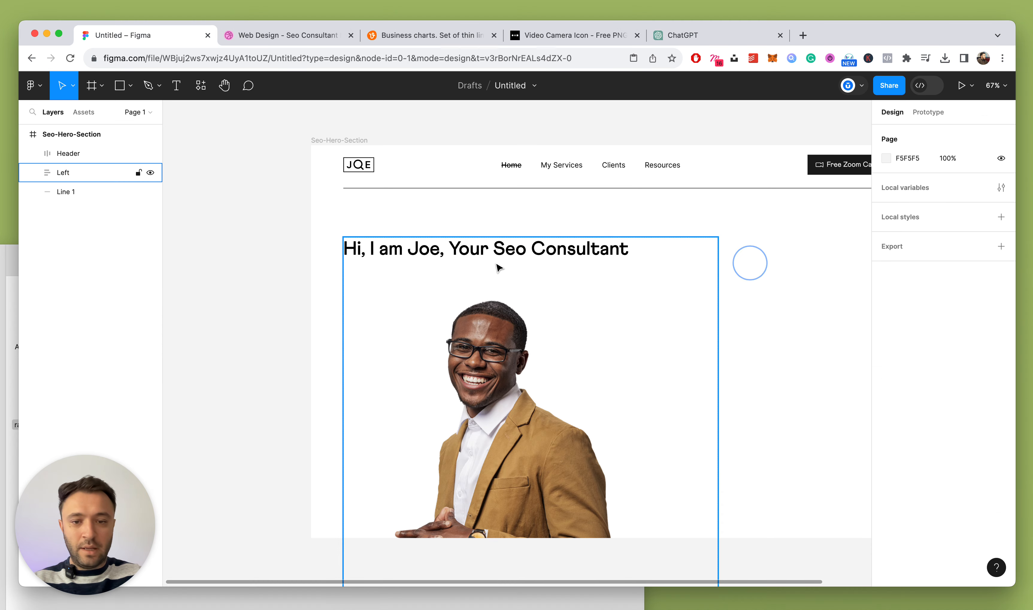
{"action": "scroll", "coordinate": [389, 260], "scroll_direction": "down", "scroll_amount": 3}
{"action": "left_click", "coordinate": [38, 172]}
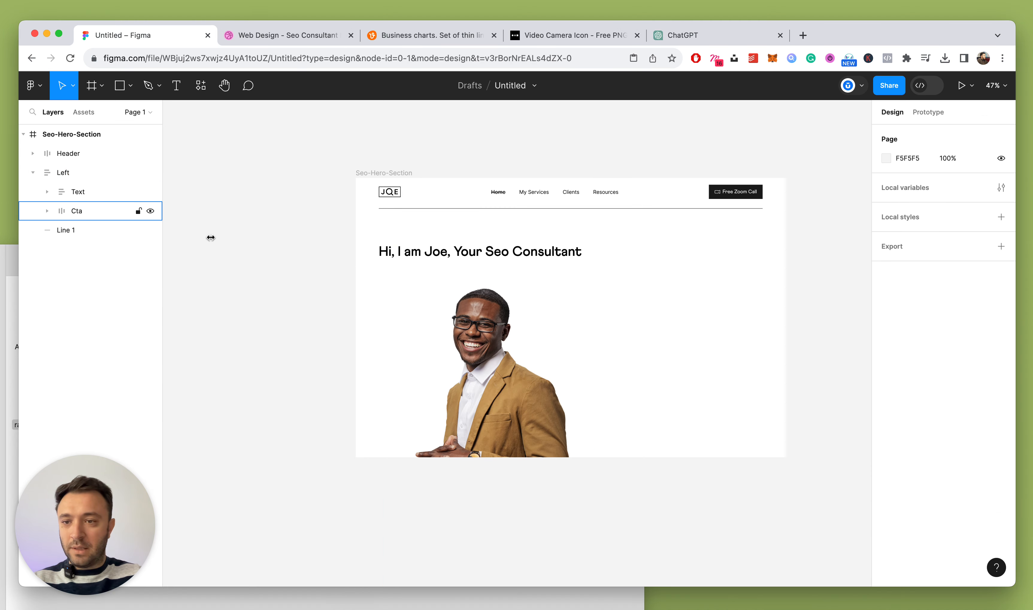
{"action": "left_click", "coordinate": [460, 362], "text": "super"}
{"action": "key", "text": "super+x"}
{"action": "left_click", "coordinate": [32, 172]}
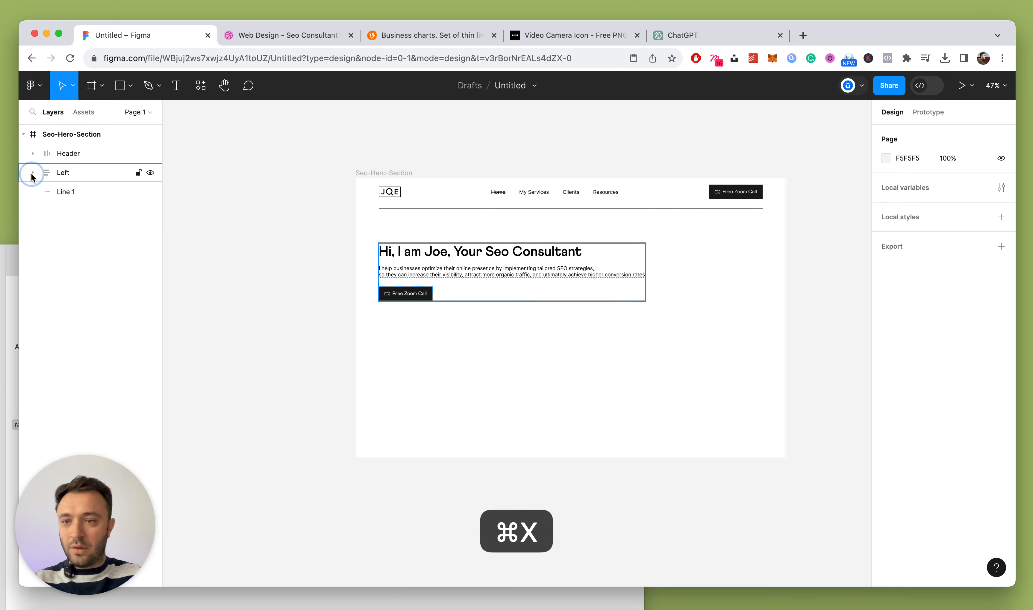
{"action": "left_click", "coordinate": [50, 140]}
{"action": "key", "text": "super+v"}
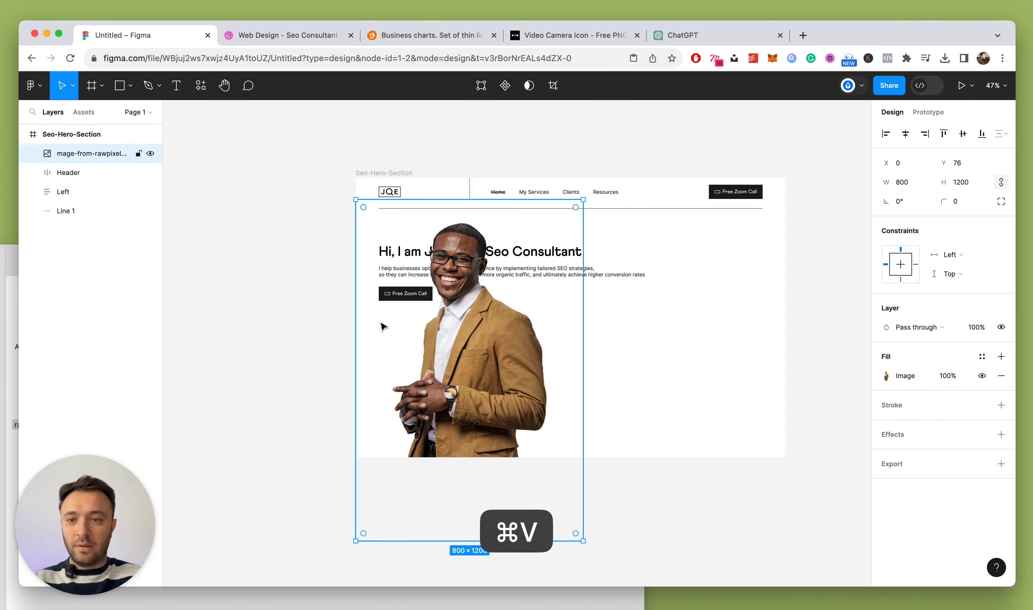
Place the photo at the right beside the headline, scaled proportionally to 606×910
{"action": "left_click_drag", "start_coordinate": [383, 326], "coordinate": [598, 313]}
{"action": "left_click_drag", "start_coordinate": [801, 187], "coordinate": [755, 228]}
{"action": "left_click_drag", "start_coordinate": [693, 319], "coordinate": [687, 311]}
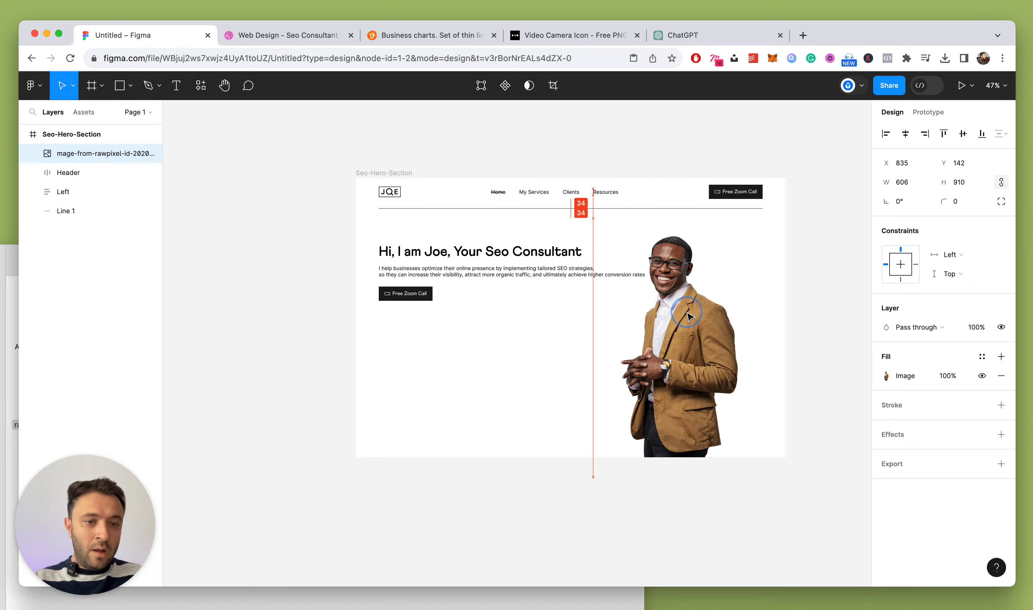
{"action": "left_click", "coordinate": [457, 271]}
{"action": "scroll", "coordinate": [471, 314], "scroll_direction": "down", "scroll_amount": 5}
{"action": "scroll", "coordinate": [486, 316], "scroll_direction": "up", "scroll_amount": 8}
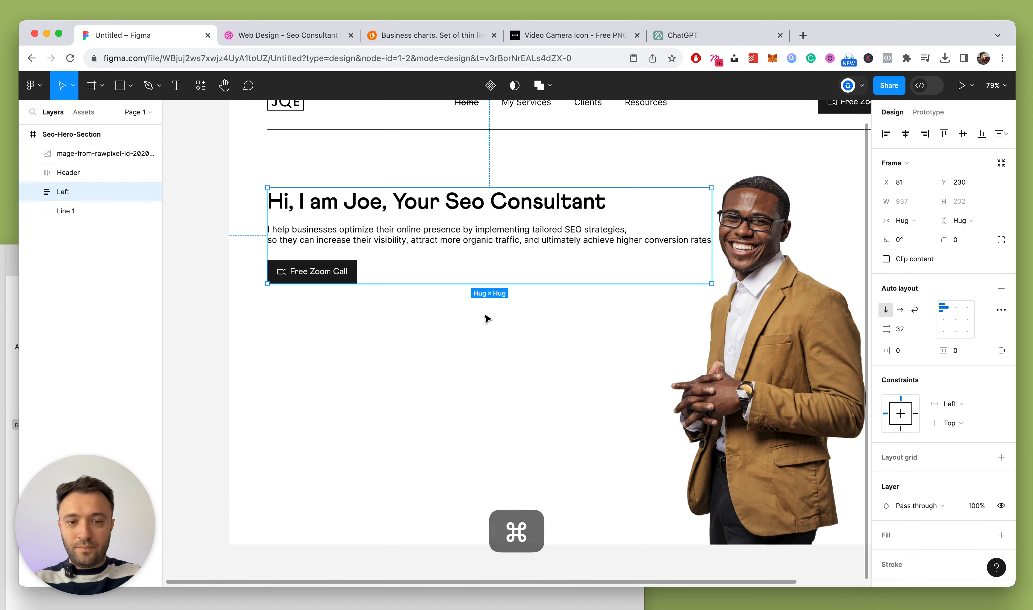
{"action": "scroll", "coordinate": [511, 250], "scroll_direction": "down", "scroll_amount": 3}
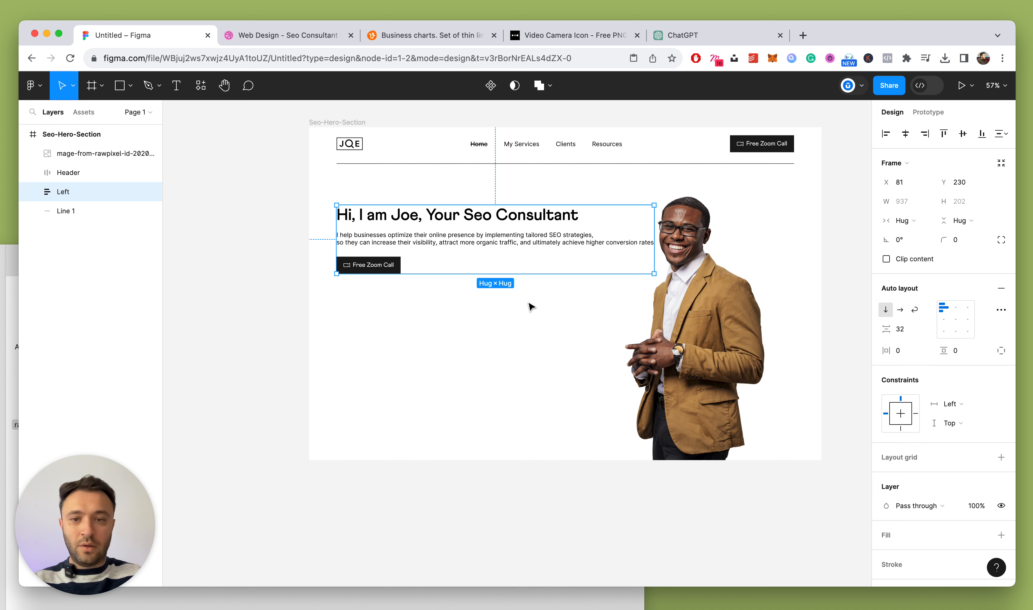
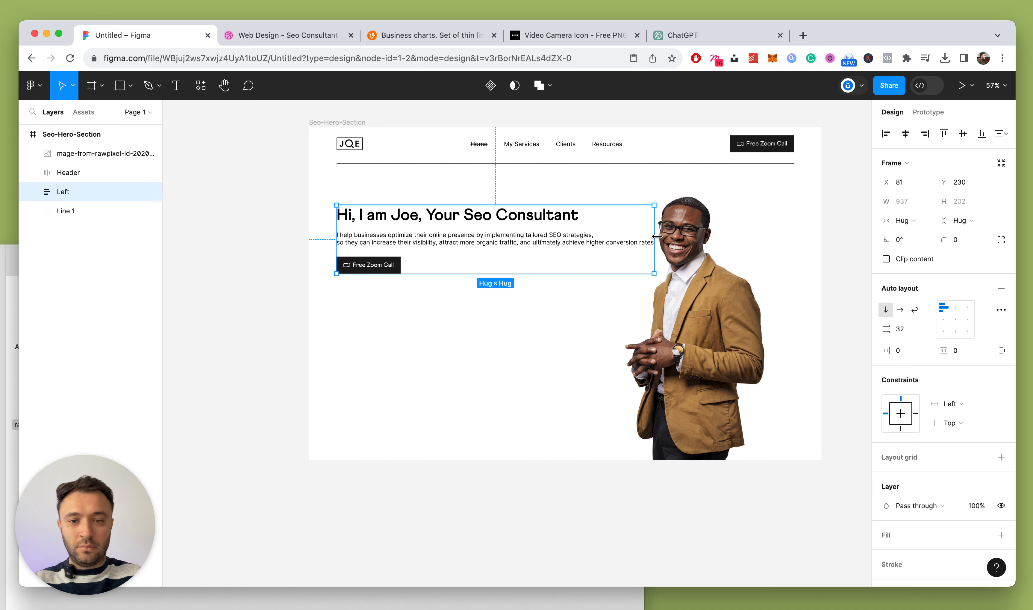
Make the headline and paragraph text layers fill the Left column's width
{"action": "left_click_drag", "start_coordinate": [658, 237], "coordinate": [548, 251]}
{"action": "key", "text": "super+z"}
{"action": "left_click", "coordinate": [527, 240], "text": "super"}
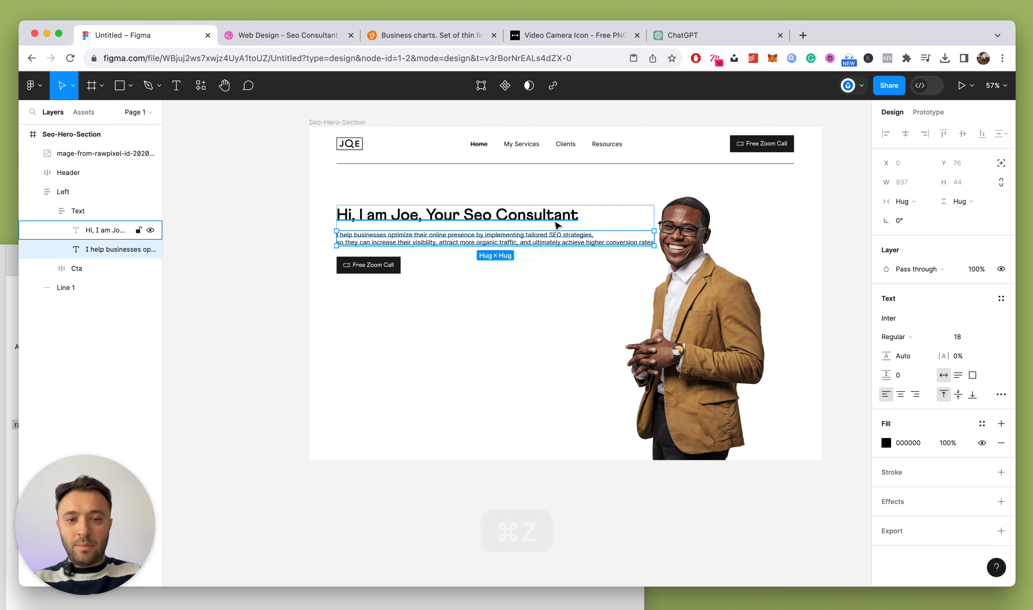
{"action": "left_click", "coordinate": [552, 216], "text": "shift"}
{"action": "left_click", "coordinate": [917, 201]}
{"action": "left_click", "coordinate": [918, 215]}
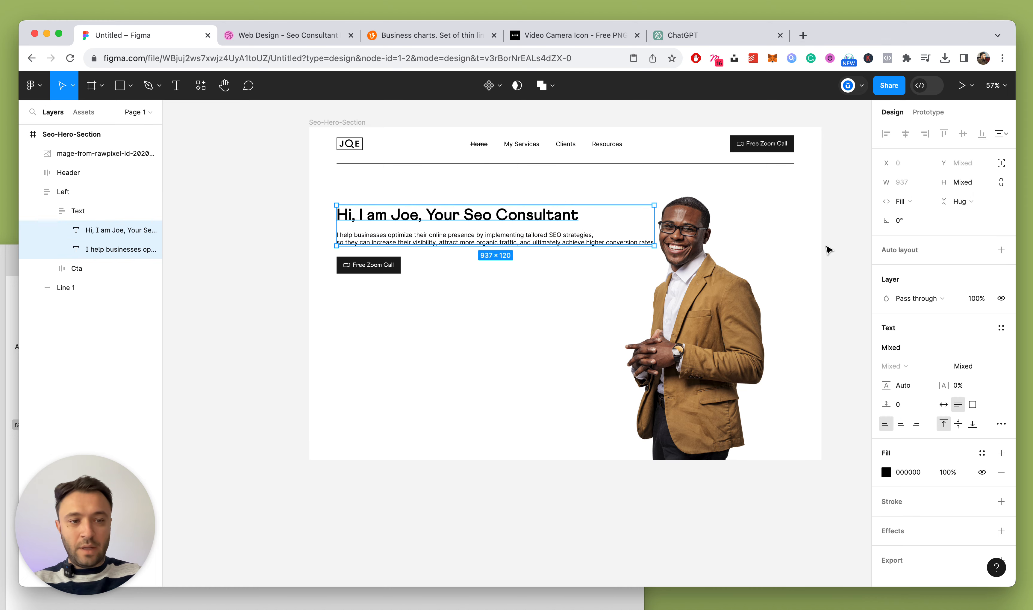
Raise the Free Zoom Call label's font size by two steps
{"action": "left_click", "coordinate": [384, 272]}
{"action": "scroll", "coordinate": [372, 265], "scroll_direction": "up", "scroll_amount": 5}
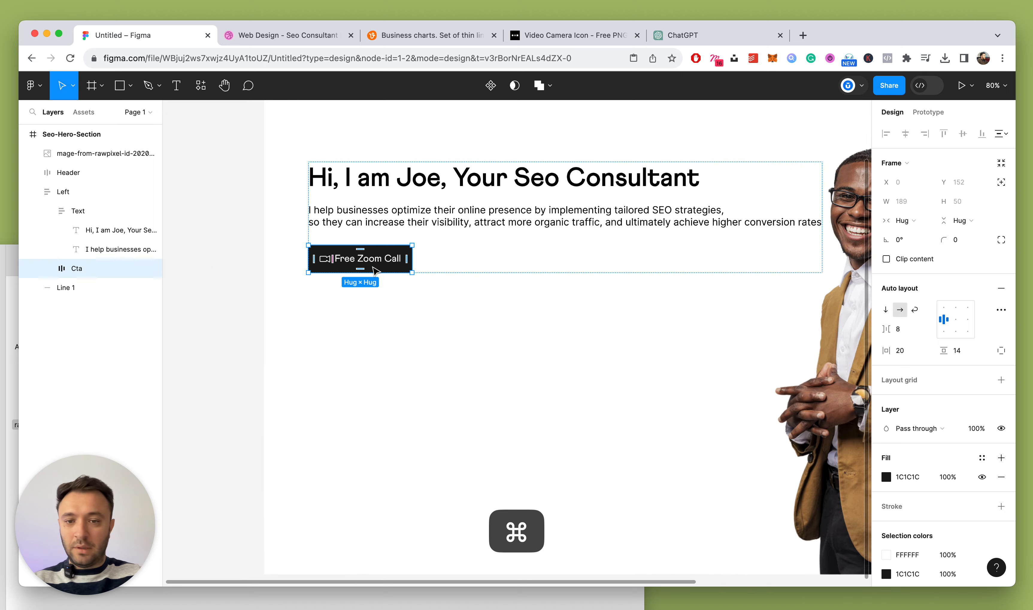
{"action": "left_click", "coordinate": [367, 258], "text": "super"}
{"action": "key", "text": "Up"}
{"action": "key", "text": "Up"}
{"action": "key", "text": "Up"}
{"action": "key", "text": "Up"}
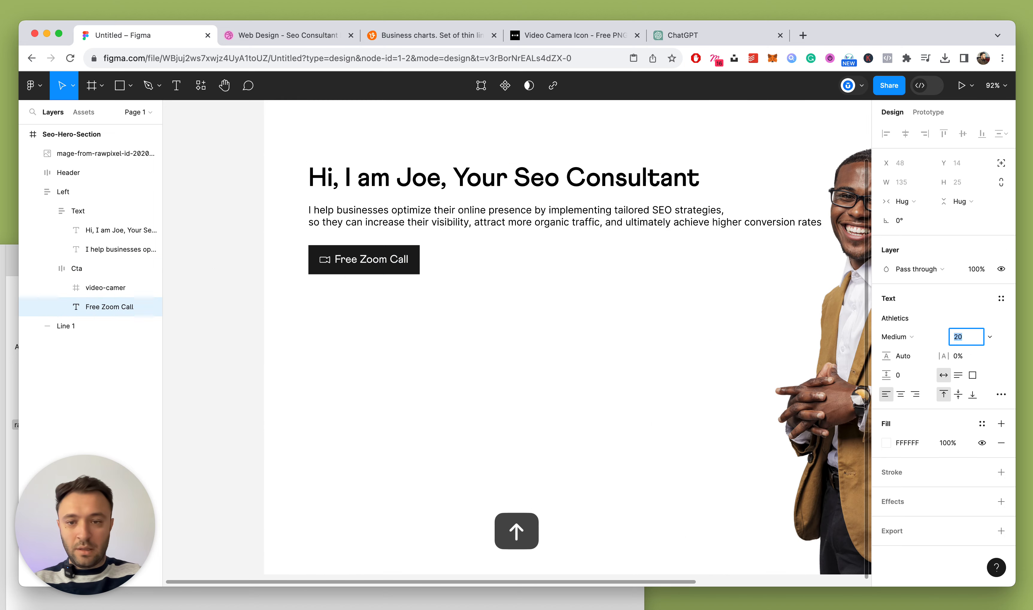
{"action": "key", "text": "Up"}
{"action": "key", "text": "Up"}
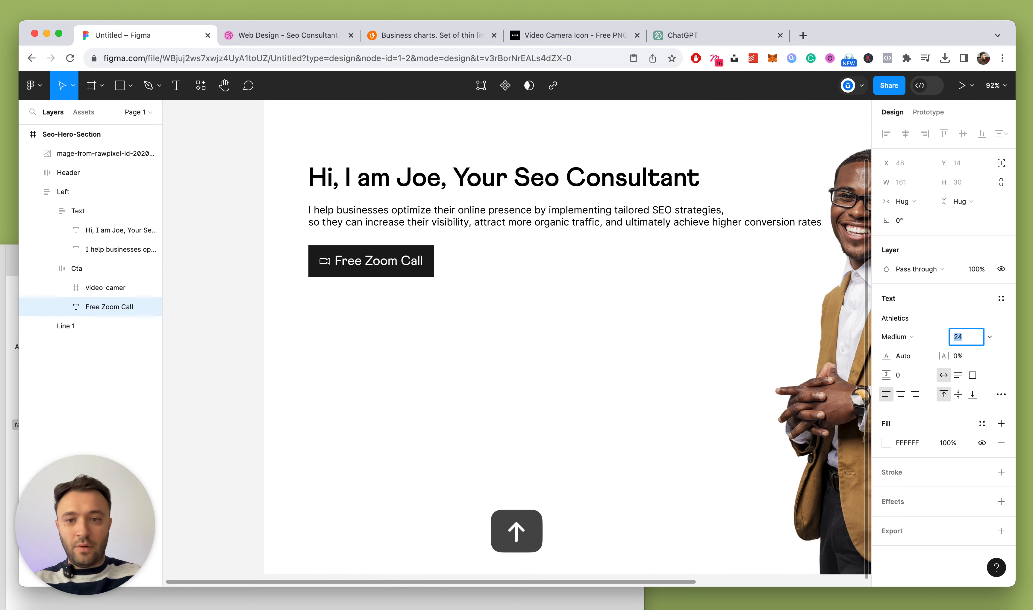
Enlarge the button's camera icon to 28×28
{"action": "left_click", "coordinate": [323, 262]}
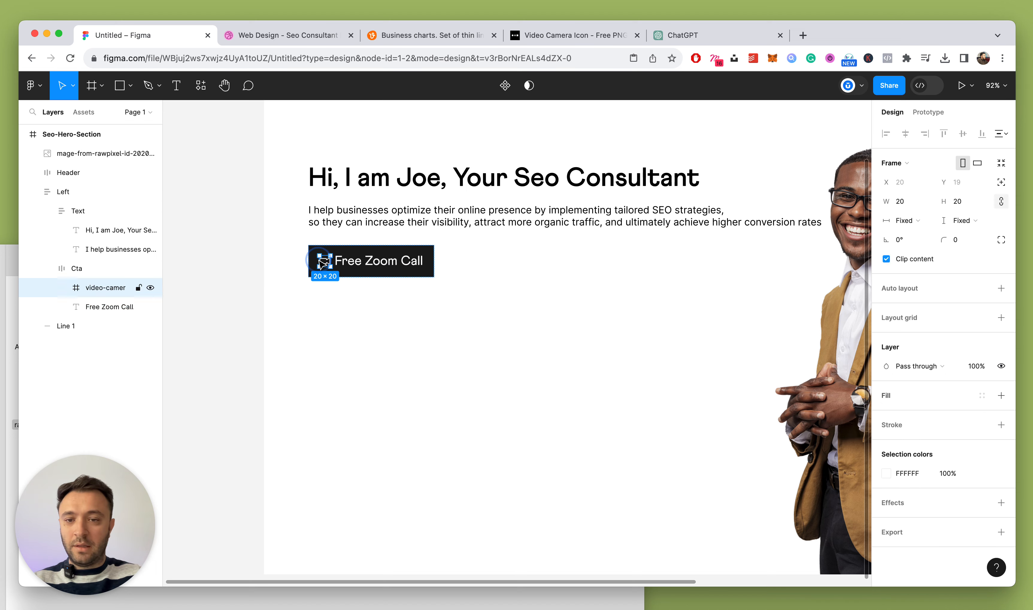
{"action": "scroll", "coordinate": [322, 262], "scroll_direction": "up", "scroll_amount": 5}
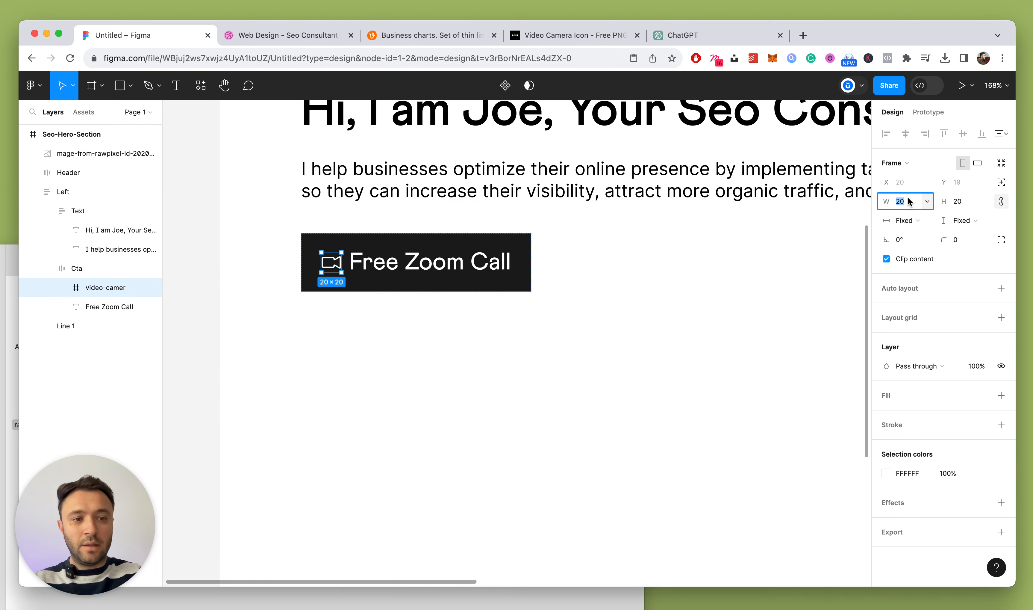
{"action": "key", "text": "Up"}
{"action": "key", "text": "Up"}
{"action": "key", "text": "Up"}
{"action": "key", "text": "Up"}
{"action": "key", "text": "Up"}
{"action": "key", "text": "Up"}
{"action": "key", "text": "Up"}
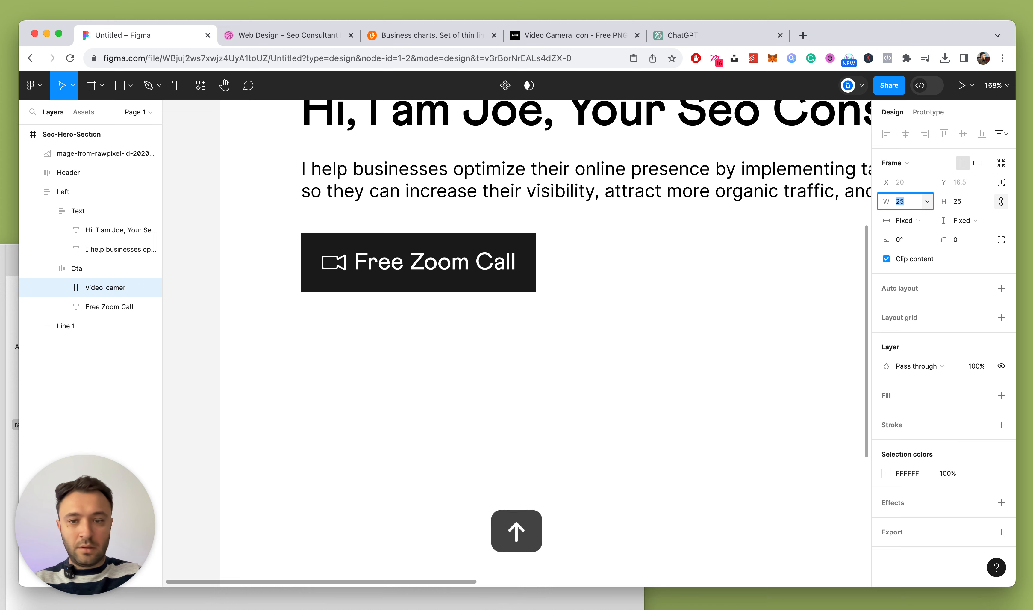
{"action": "key", "text": "Up"}
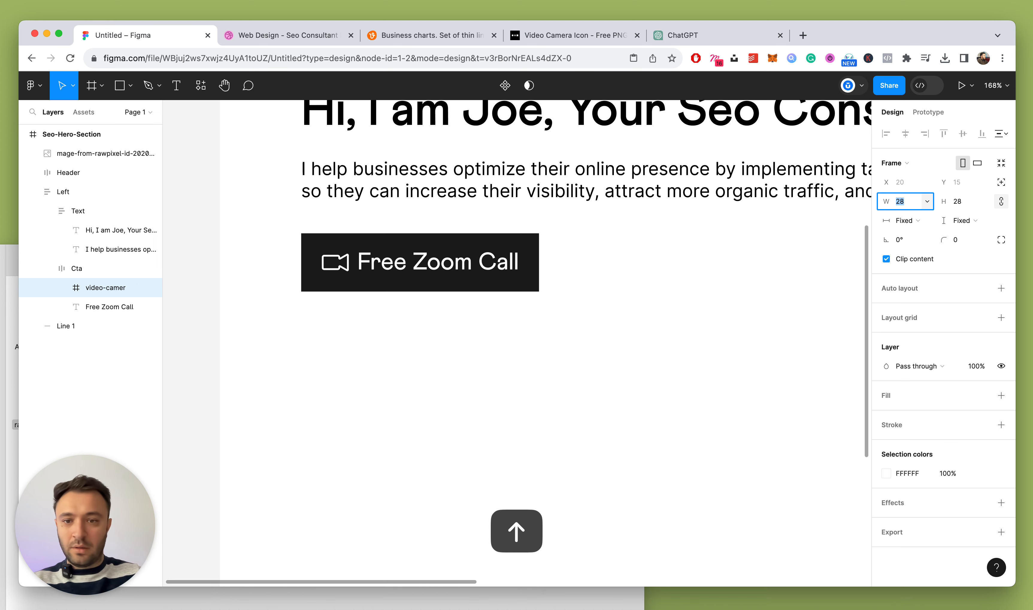
Give the button horizontal padding 24, icon-to-label gap 12 and vertical padding 17
{"action": "left_click", "coordinate": [77, 268]}
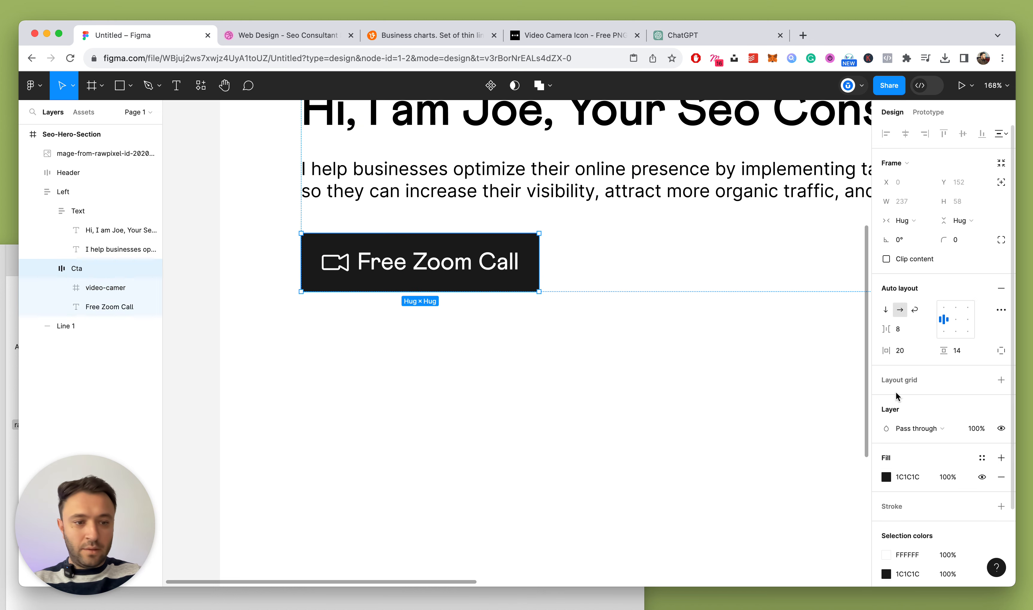
{"action": "key", "text": "Up"}
{"action": "key", "text": "Up"}
{"action": "key", "text": "Up"}
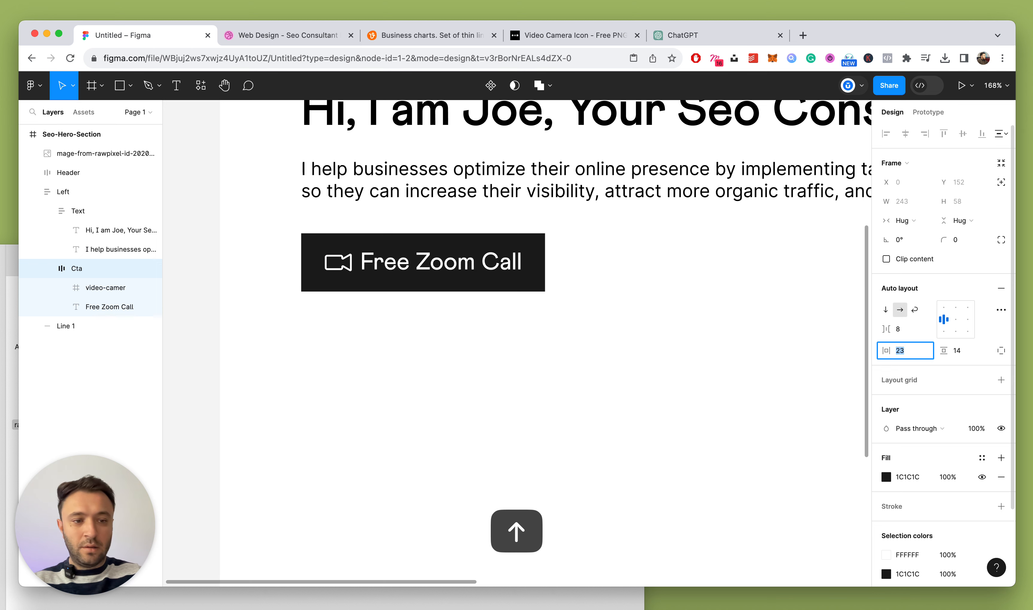
{"action": "key", "text": "Up"}
{"action": "left_click", "coordinate": [908, 330]}
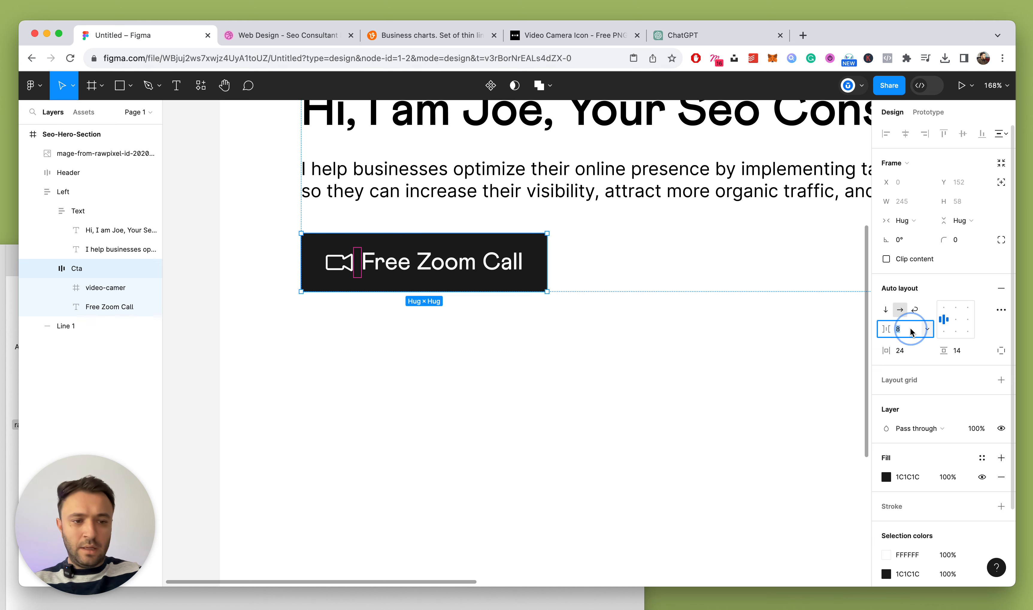
{"action": "key", "text": "Up"}
{"action": "key", "text": "Up"}
{"action": "key", "text": "Up"}
{"action": "key", "text": "Up"}
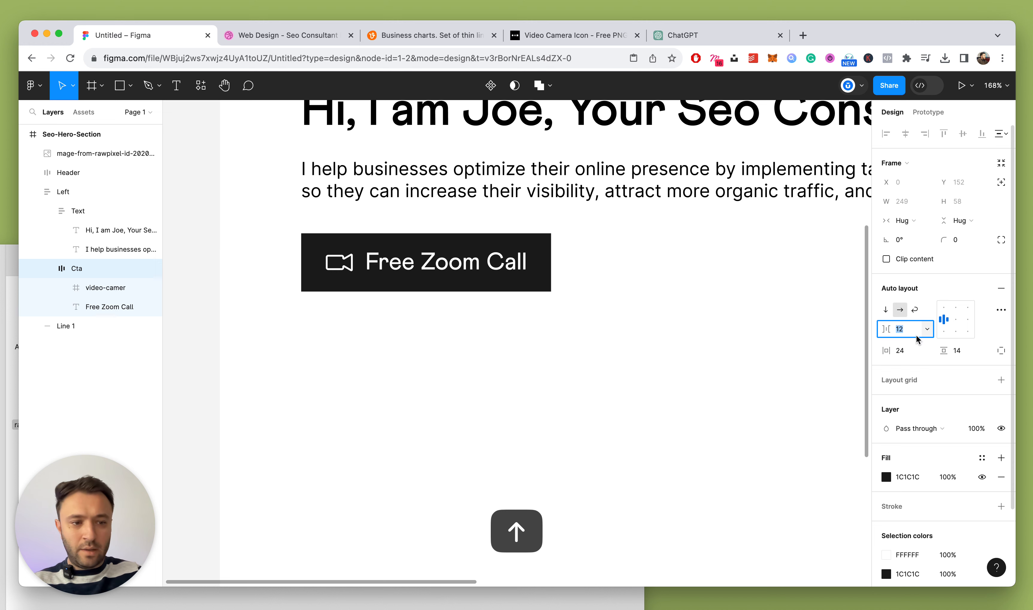
{"action": "left_click", "coordinate": [954, 350]}
{"action": "key", "text": "Up"}
{"action": "key", "text": "Up"}
{"action": "key", "text": "Up"}
{"action": "key", "text": "Up"}
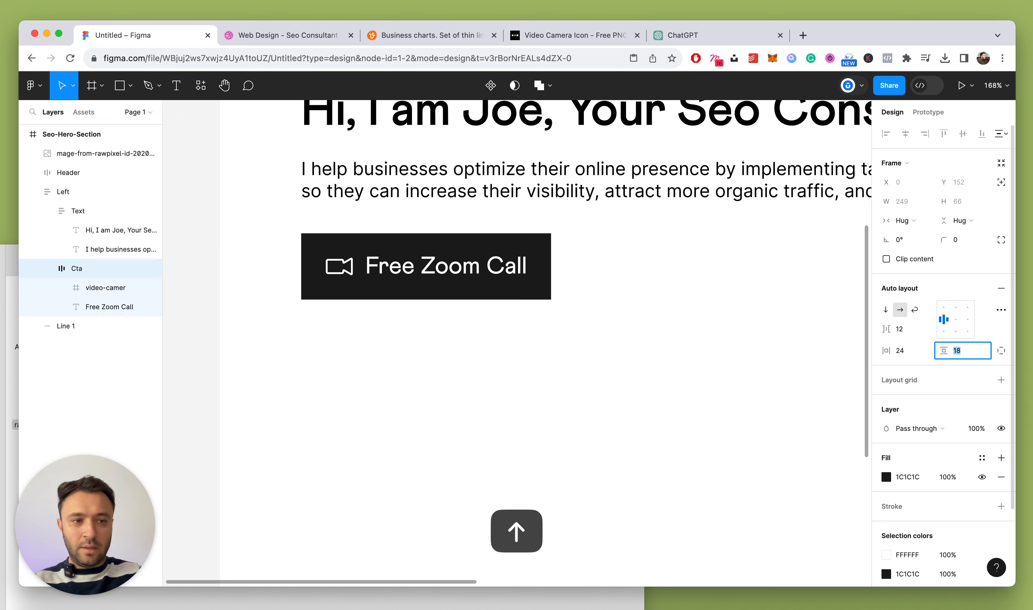
{"action": "key", "text": "Down"}
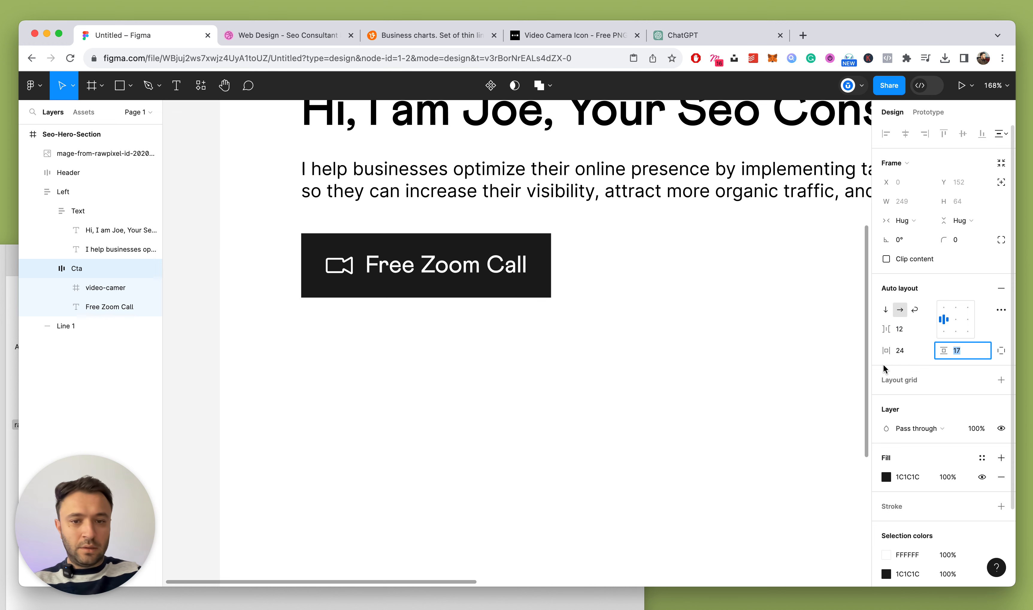
Reduce the button label's font size by one step
{"action": "left_click", "coordinate": [667, 358]}
{"action": "scroll", "coordinate": [389, 348], "scroll_direction": "down", "scroll_amount": 5}
{"action": "scroll", "coordinate": [390, 348], "scroll_direction": "up", "scroll_amount": 4}
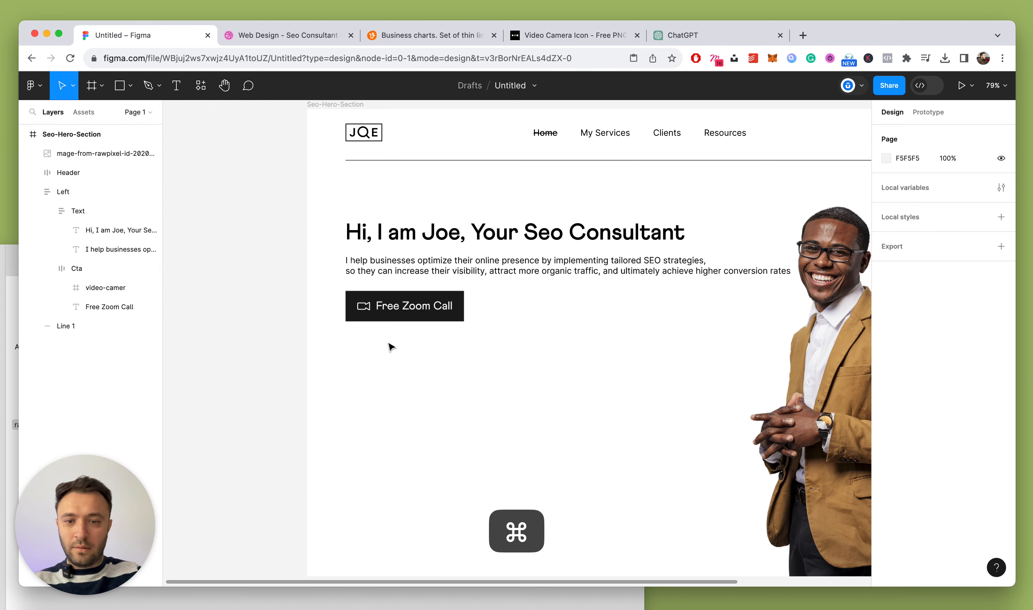
{"action": "left_click", "coordinate": [408, 306], "text": "super"}
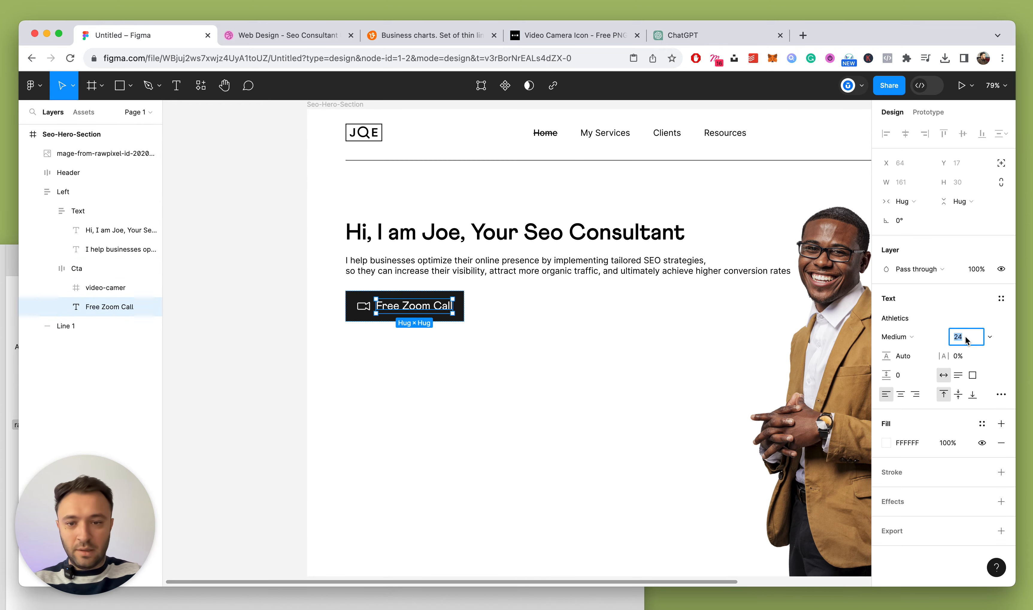
{"action": "key", "text": "Down"}
{"action": "key", "text": "Down"}
{"action": "key", "text": "Down"}
{"action": "key", "text": "Down"}
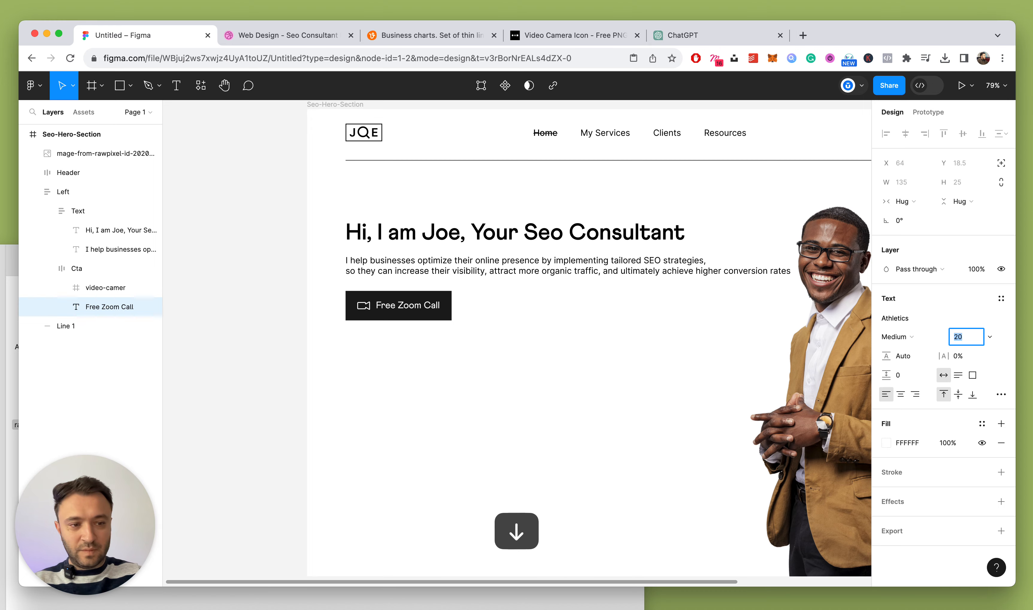
Shrink the camera icon back to 24×24
{"action": "left_click", "coordinate": [463, 388]}
{"action": "scroll", "coordinate": [349, 349], "scroll_direction": "up", "scroll_amount": 5}
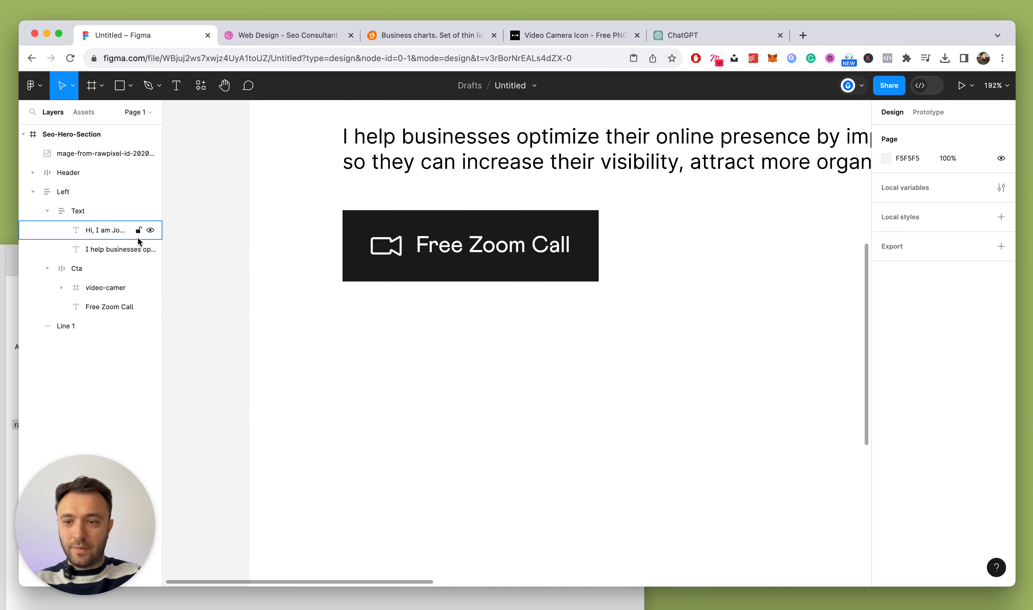
{"action": "left_click", "coordinate": [92, 272]}
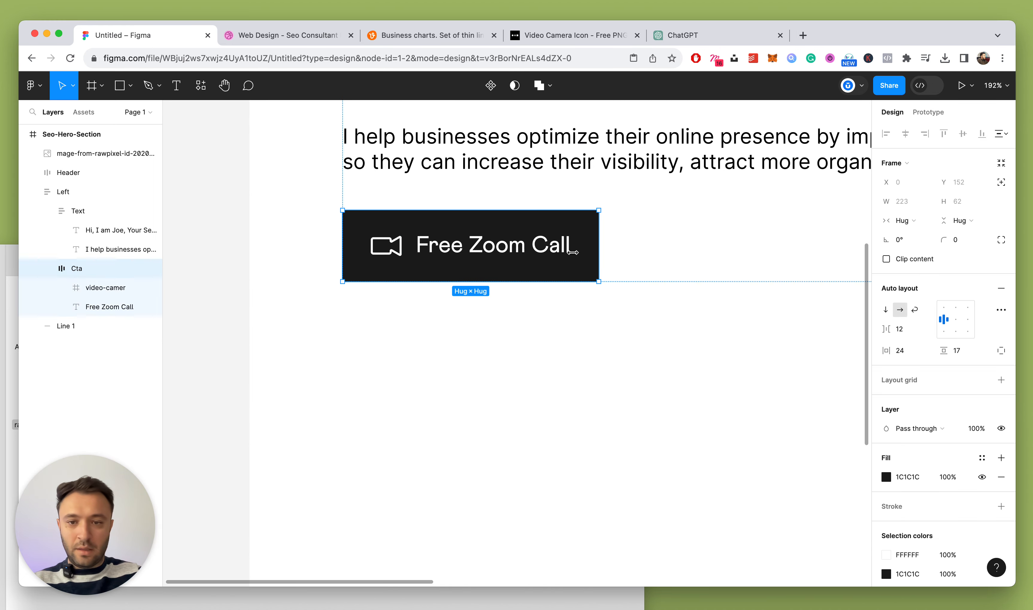
{"action": "left_click", "coordinate": [401, 243]}
{"action": "key", "text": "Down"}
{"action": "key", "text": "Down"}
{"action": "key", "text": "Down"}
{"action": "key", "text": "Down"}
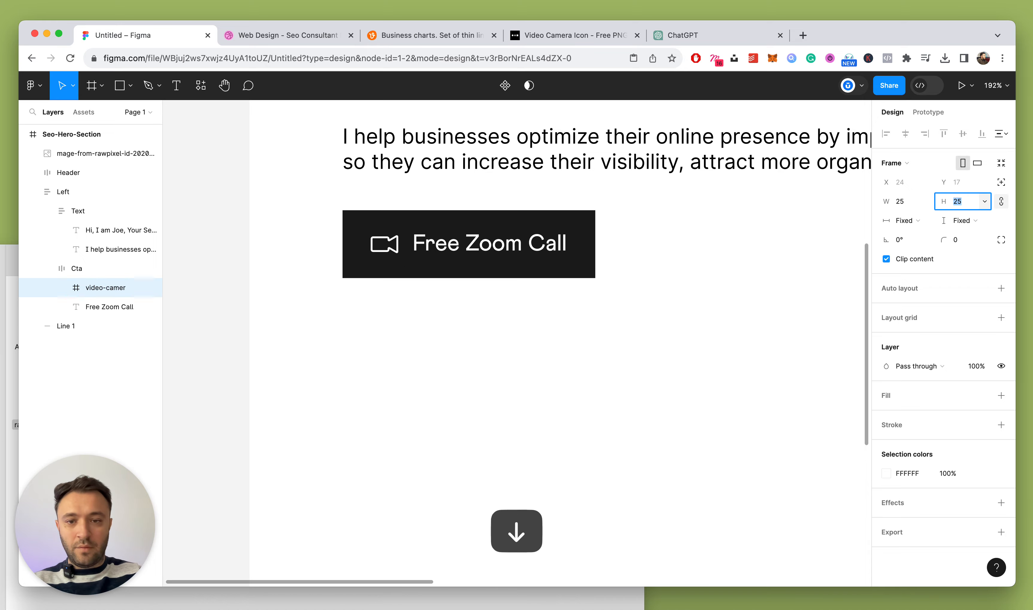
Widen the button's horizontal padding to 26
{"action": "left_click", "coordinate": [89, 272]}
{"action": "scroll", "coordinate": [541, 354], "scroll_direction": "down", "scroll_amount": 5}
{"action": "scroll", "coordinate": [479, 311], "scroll_direction": "up", "scroll_amount": 4}
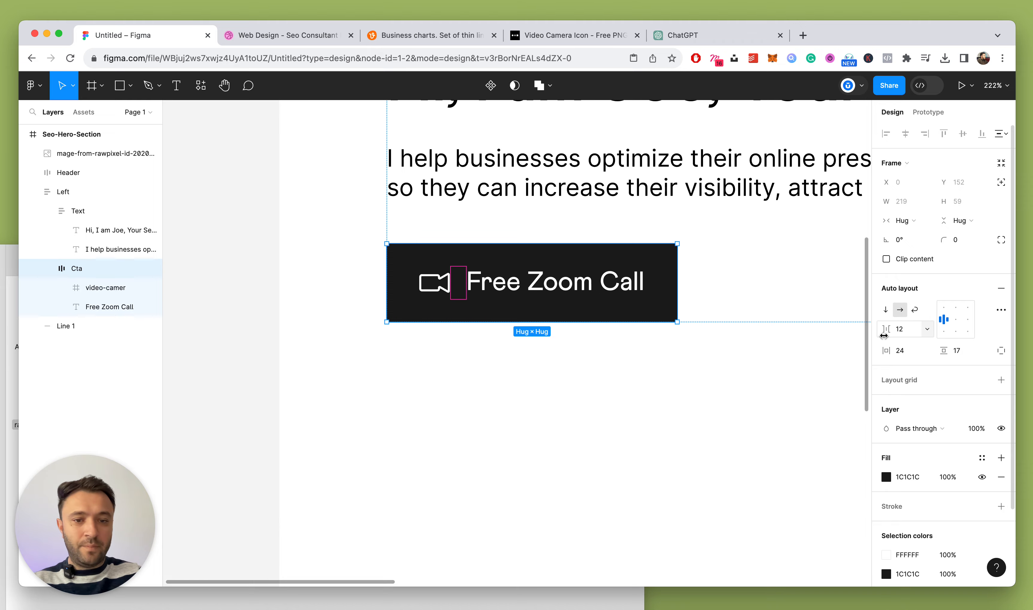
{"action": "scroll", "coordinate": [588, 342], "scroll_direction": "down", "scroll_amount": 5}
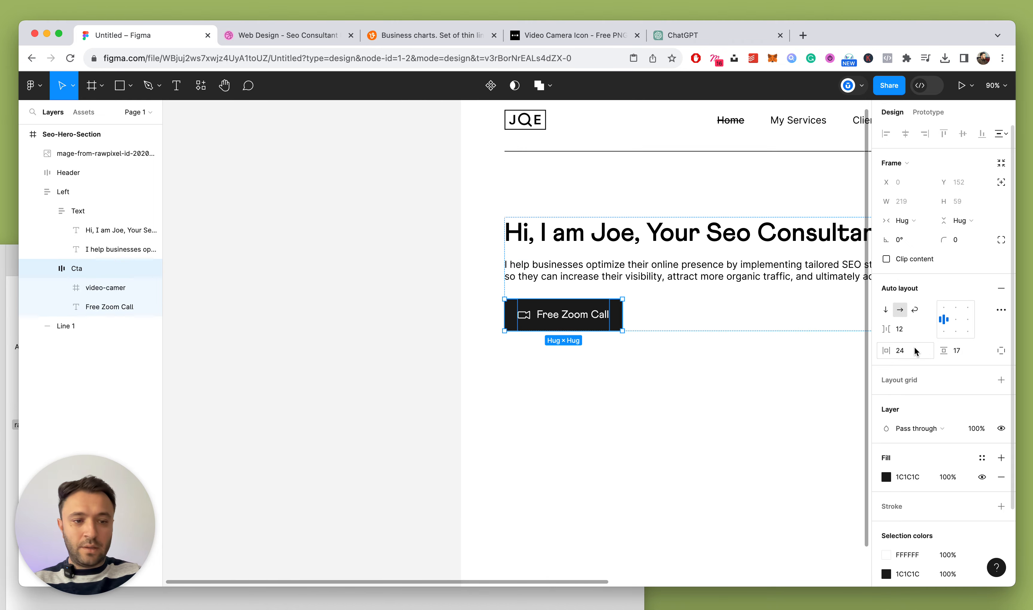
{"action": "left_click", "coordinate": [619, 387]}
{"action": "scroll", "coordinate": [531, 380], "scroll_direction": "down", "scroll_amount": 6}
{"action": "scroll", "coordinate": [529, 379], "scroll_direction": "up", "scroll_amount": 3}
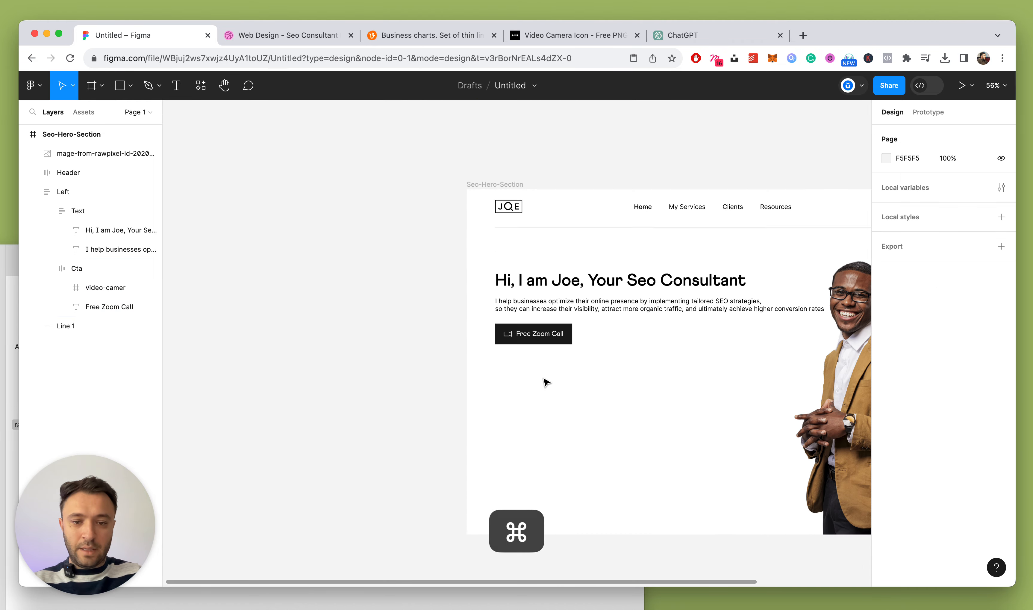
{"action": "double_click", "coordinate": [560, 331]}
{"action": "key", "text": "Up"}
{"action": "key", "text": "Up"}
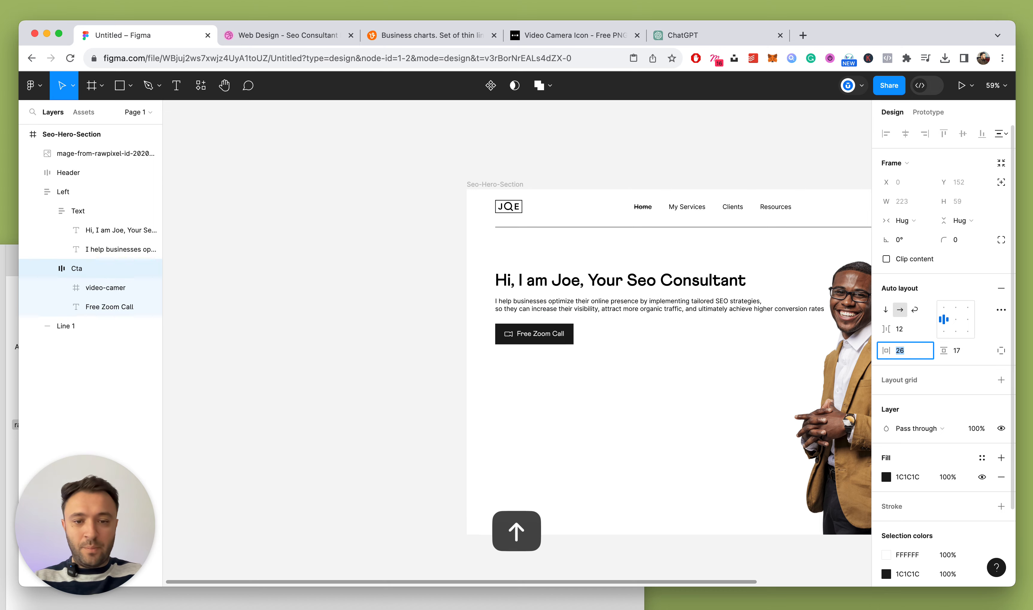
Commit the button padding at 28 and give Seo-Hero-Section a light grey F7F7F7 fill
{"action": "scroll", "coordinate": [445, 334], "scroll_direction": "down", "scroll_amount": 4}
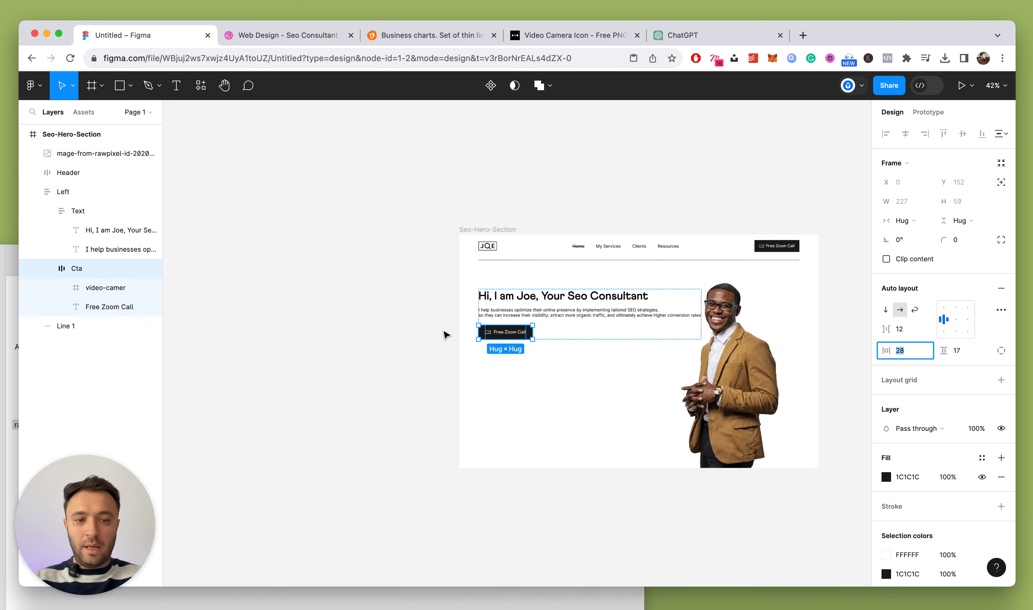
{"action": "key", "text": "Escape"}
{"action": "scroll", "coordinate": [628, 369], "scroll_direction": "up", "scroll_amount": 3}
{"action": "left_click", "coordinate": [404, 220]}
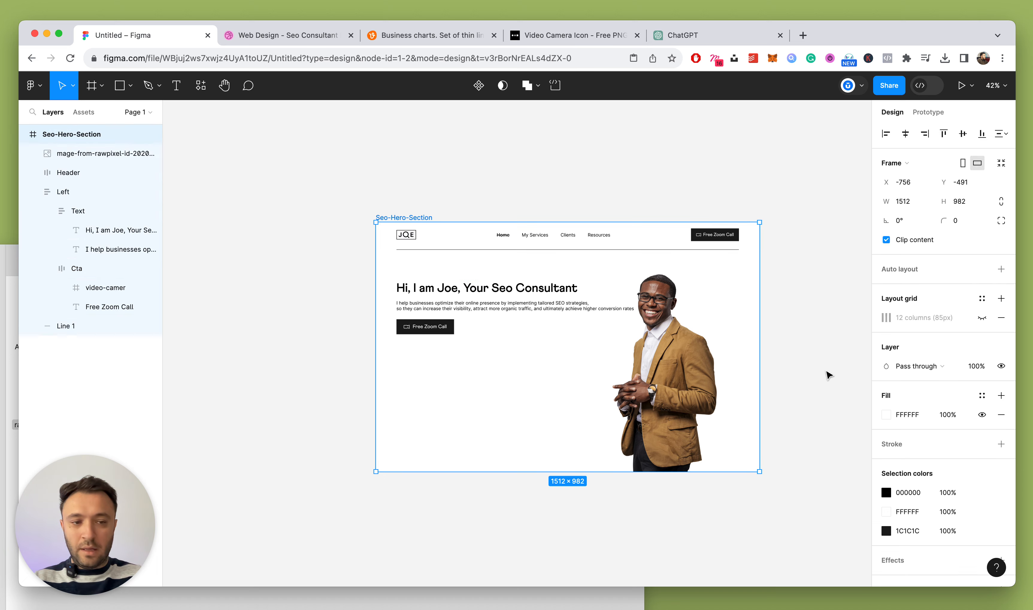
{"action": "left_click", "coordinate": [886, 415]}
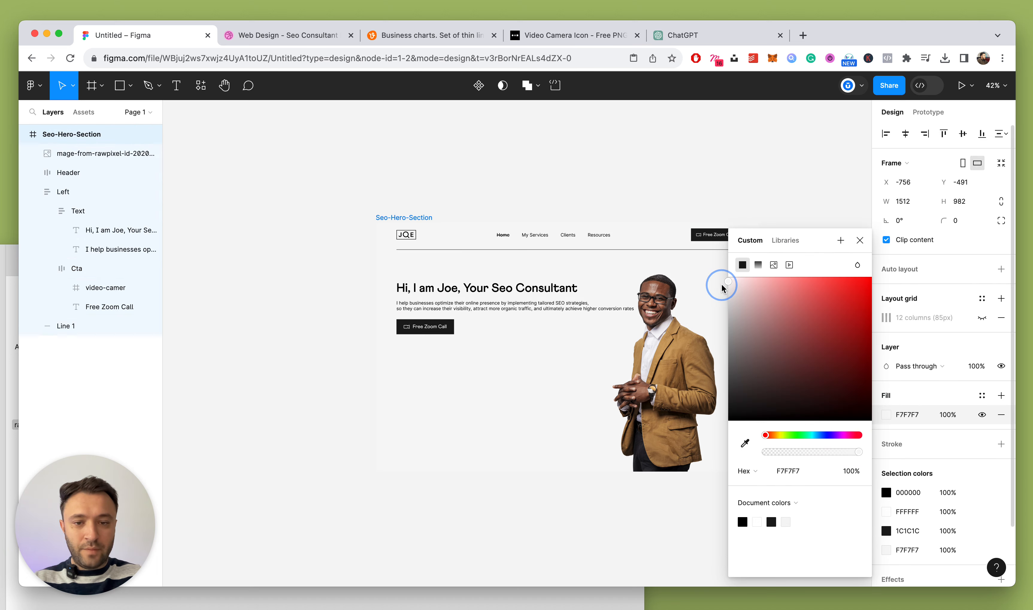
{"action": "left_click_drag", "start_coordinate": [722, 285], "coordinate": [721, 285]}
{"action": "left_click", "coordinate": [857, 239]}
Compare the design with the Dribbble reference shot, then return to the Figma file
{"action": "left_click", "coordinate": [692, 180]}
{"action": "scroll", "coordinate": [636, 236], "scroll_direction": "down", "scroll_amount": 3}
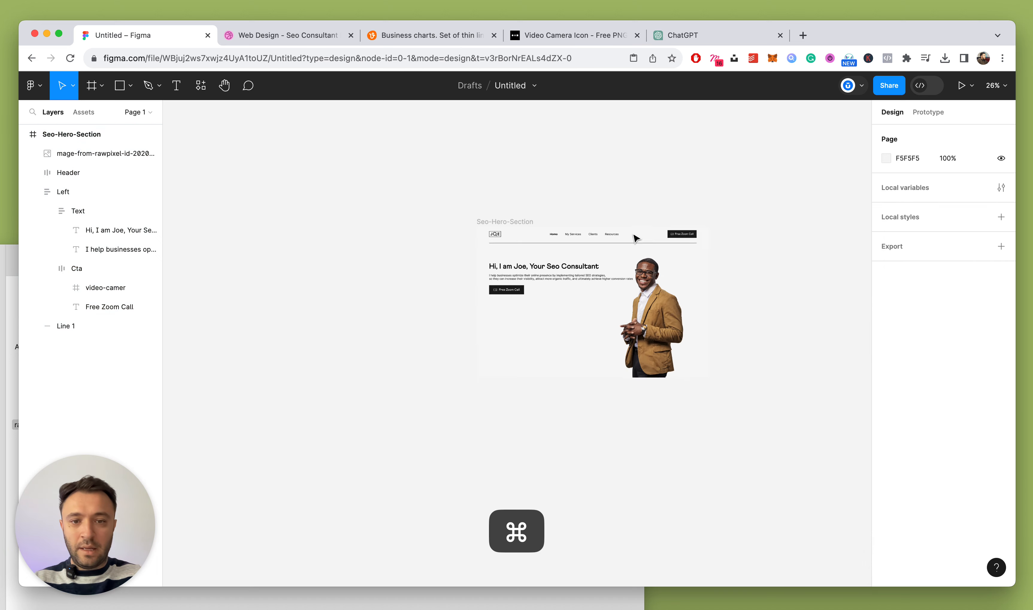
{"action": "scroll", "coordinate": [635, 236], "scroll_direction": "up", "scroll_amount": 5}
{"action": "left_click", "coordinate": [273, 27]}
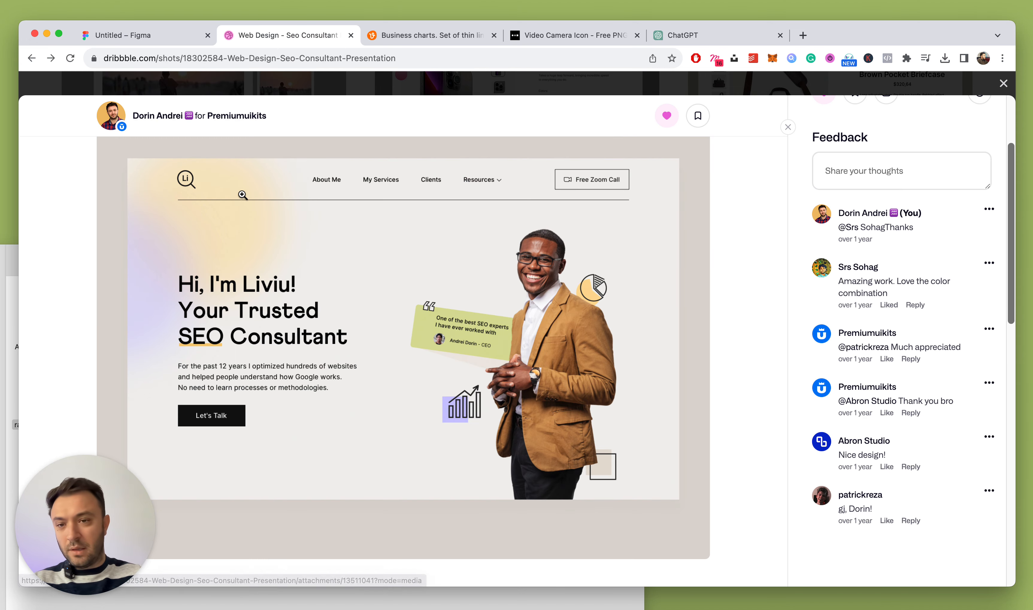
{"action": "left_click", "coordinate": [166, 36]}
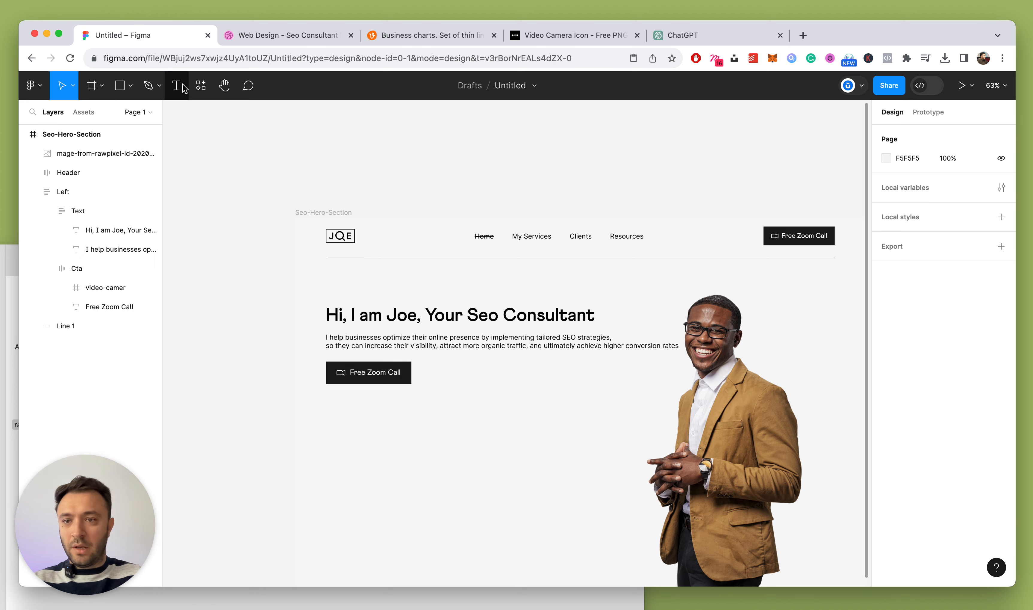
Draw a 497×497 circle inside Seo-Hero-Section near the top-left, sent one layer backward
{"action": "left_click", "coordinate": [124, 89]}
{"action": "left_click", "coordinate": [129, 88]}
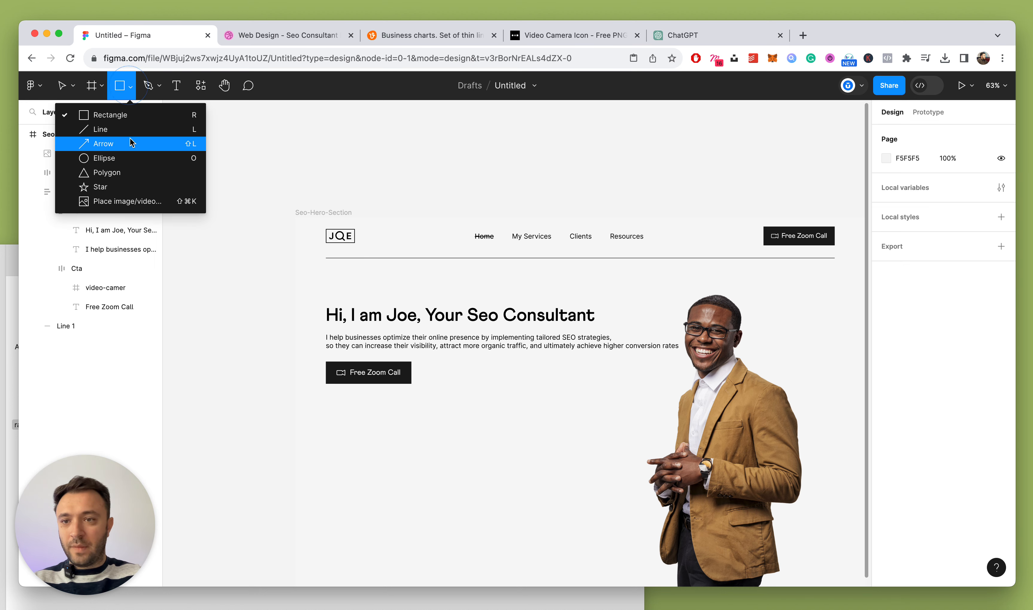
{"action": "left_click", "coordinate": [114, 156]}
{"action": "scroll", "coordinate": [445, 250], "scroll_direction": "down", "scroll_amount": 3}
{"action": "left_click_drag", "start_coordinate": [278, 134], "coordinate": [467, 323]}
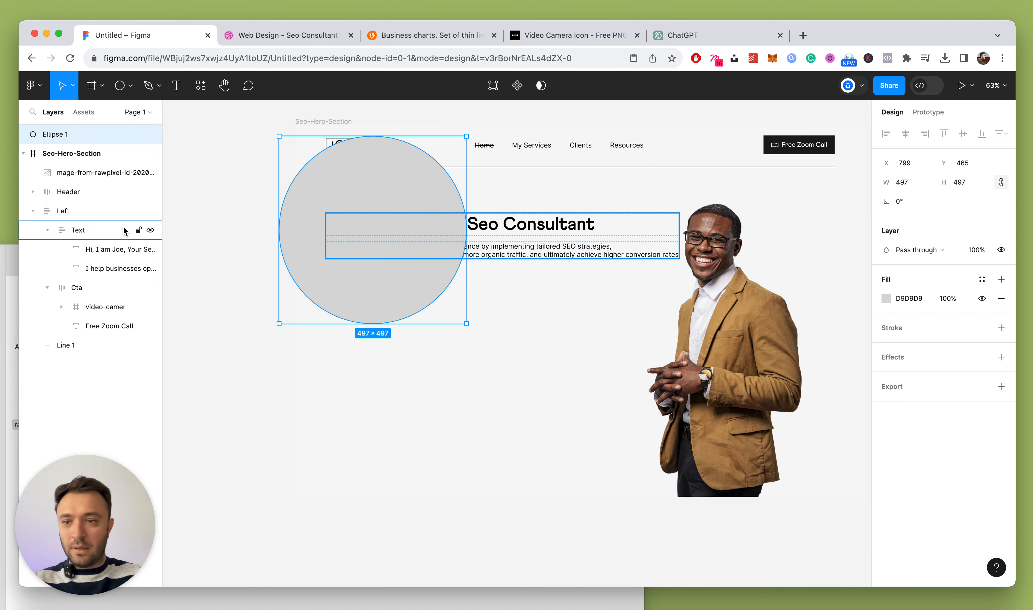
{"action": "left_click_drag", "start_coordinate": [65, 225], "coordinate": [66, 223]}
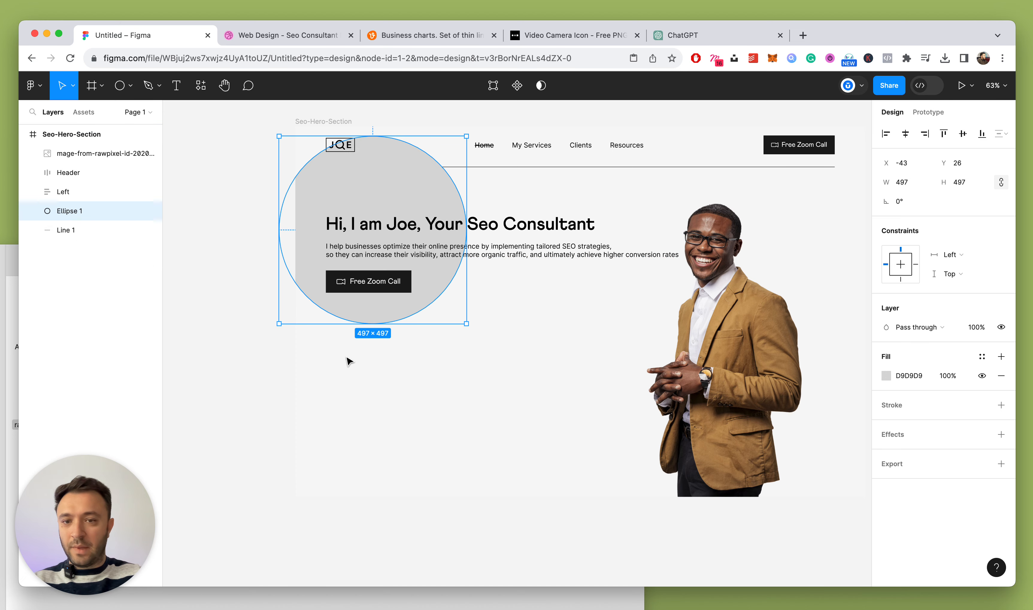
{"action": "left_click_drag", "start_coordinate": [397, 191], "coordinate": [361, 164]}
{"action": "key", "text": "super+bracketleft"}
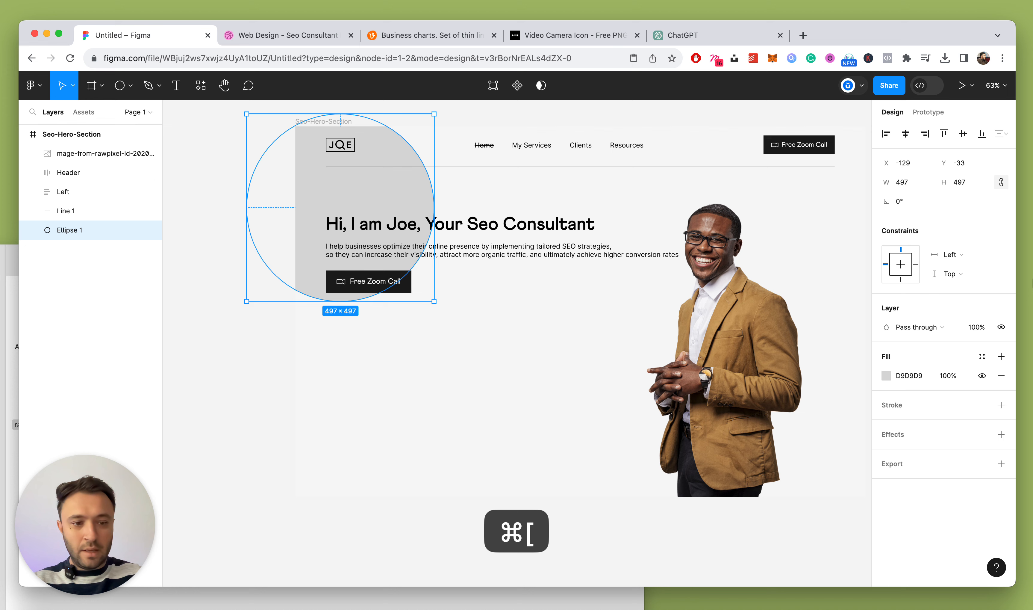
Fill the circle light purple 96A0F9, undoing a misplaced dragged copy
{"action": "left_click", "coordinate": [886, 375]}
{"action": "left_click_drag", "start_coordinate": [793, 436], "coordinate": [826, 435]}
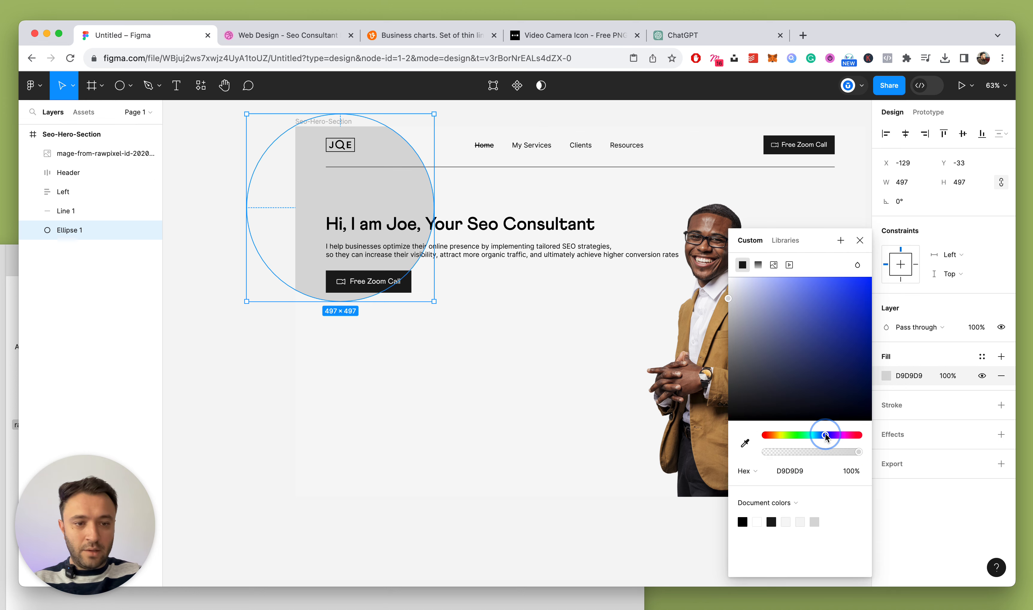
{"action": "left_click_drag", "start_coordinate": [804, 336], "coordinate": [786, 280]}
{"action": "key", "text": "Escape"}
{"action": "left_click_drag", "start_coordinate": [395, 181], "coordinate": [484, 250]}
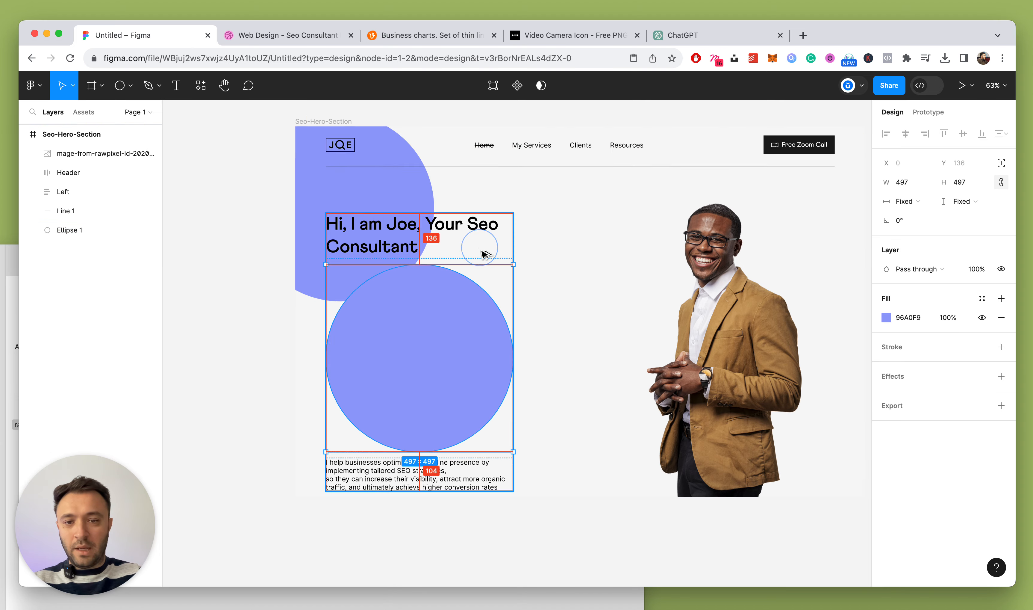
{"action": "key", "text": "super+z"}
Duplicate the purple circle and nudge the copy right and up to X 111, Y -43
{"action": "key", "text": "super+d"}
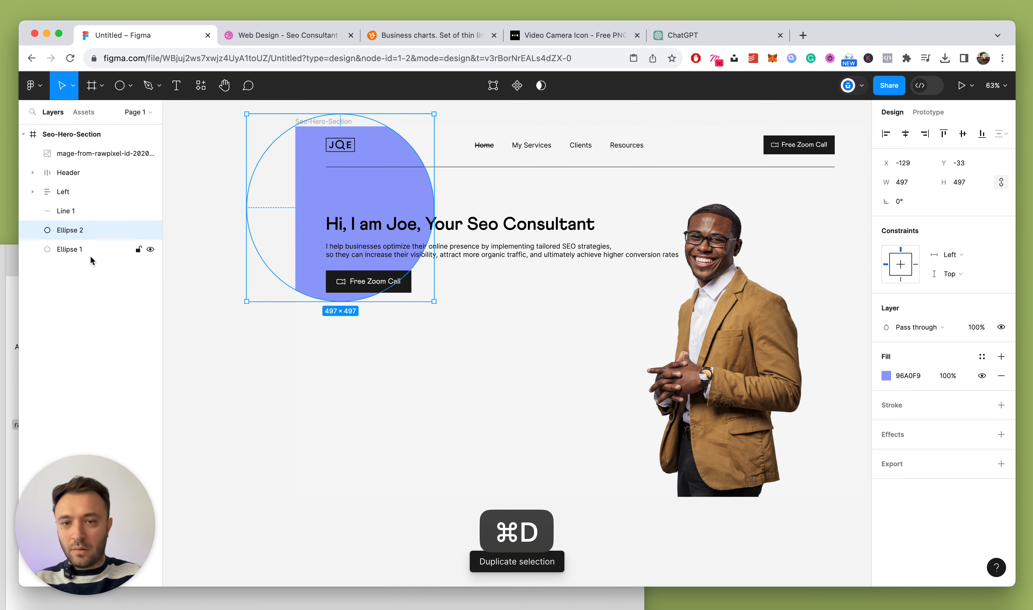
{"action": "key", "text": "shift+Down"}
{"action": "key", "text": "shift+Right"}
{"action": "key", "text": "shift+Right"}
{"action": "key", "text": "shift+Right"}
{"action": "key", "text": "shift+Right"}
{"action": "key", "text": "shift+Right"}
{"action": "key", "text": "shift+Right"}
{"action": "key", "text": "shift+Right"}
{"action": "key", "text": "shift+Right"}
{"action": "key", "text": "shift+Right"}
{"action": "key", "text": "shift+Right"}
{"action": "key", "text": "shift+Right"}
{"action": "key", "text": "shift+Right"}
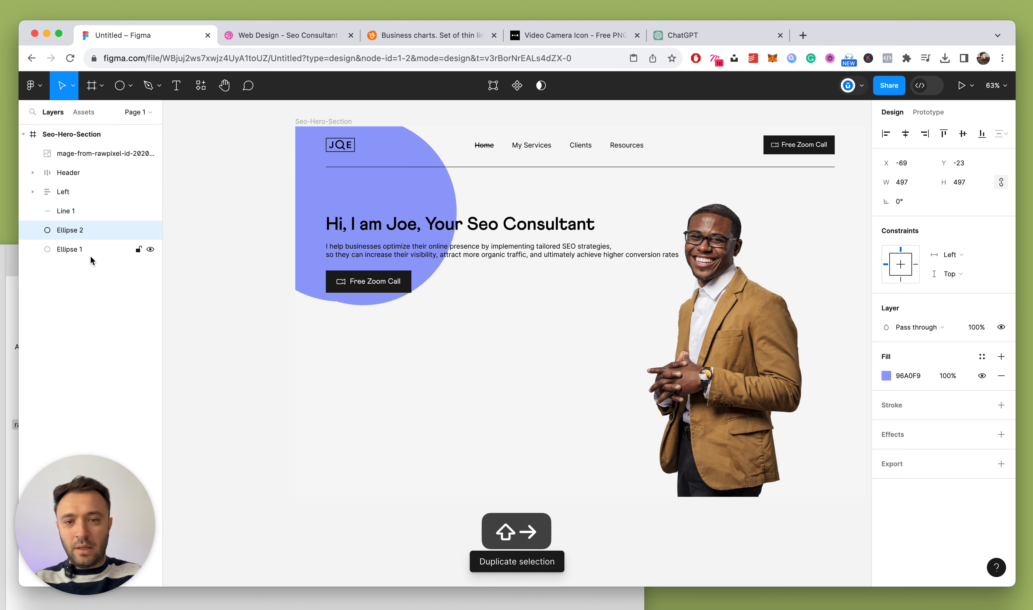
{"action": "key", "text": "shift+Right"}
{"action": "key", "text": "shift+Right"}
{"action": "key", "text": "shift+Right"}
{"action": "key", "text": "shift+Right"}
{"action": "key", "text": "shift+Right"}
{"action": "key", "text": "shift+Right"}
{"action": "key", "text": "shift+Right"}
{"action": "key", "text": "shift+Right"}
{"action": "key", "text": "shift+Right"}
{"action": "key", "text": "shift+Right"}
{"action": "key", "text": "shift+Right"}
{"action": "key", "text": "shift+Right"}
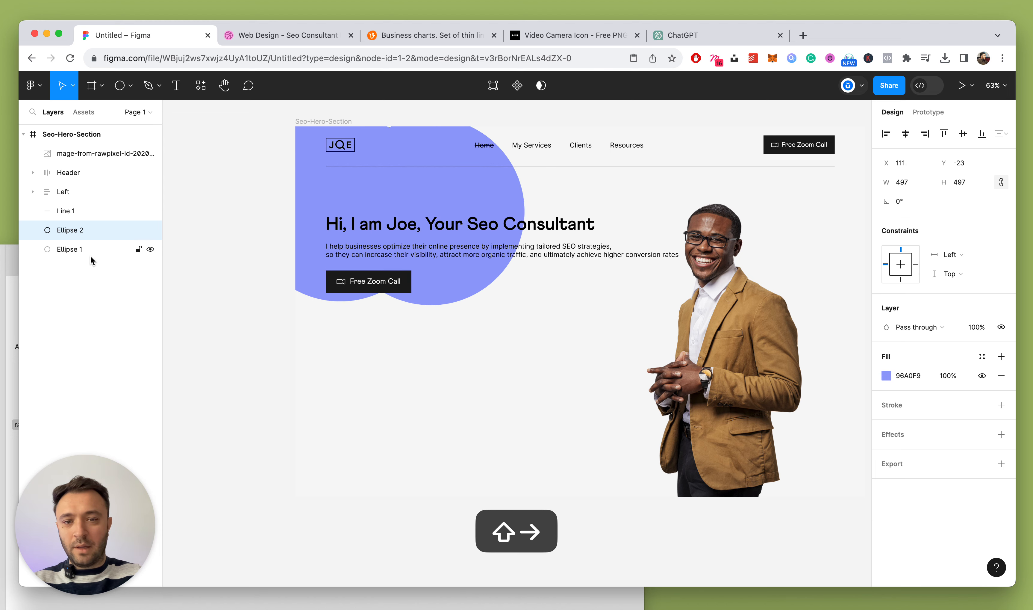
{"action": "key", "text": "shift+Up"}
{"action": "key", "text": "shift+Up"}
Recolour the circle copy soft peach-orange F9D196
{"action": "left_click", "coordinate": [887, 375]}
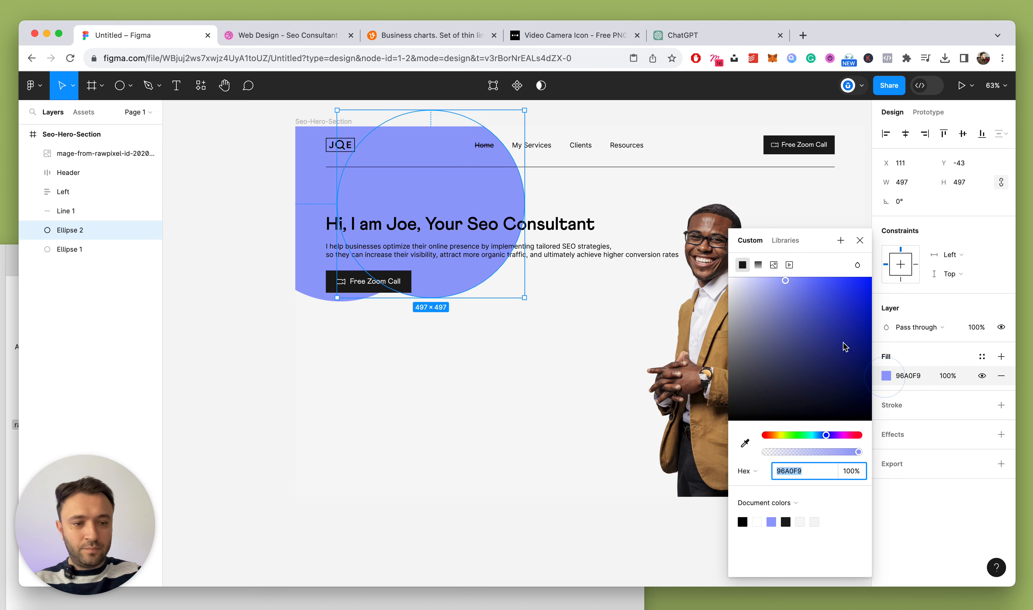
{"action": "left_click", "coordinate": [771, 435]}
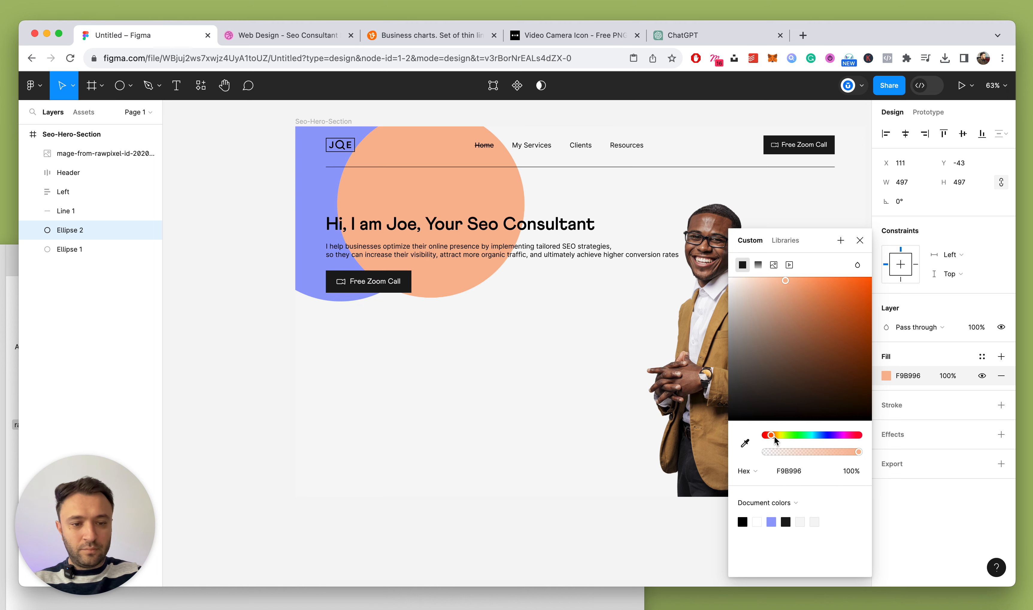
{"action": "left_click_drag", "start_coordinate": [774, 439], "coordinate": [775, 440]}
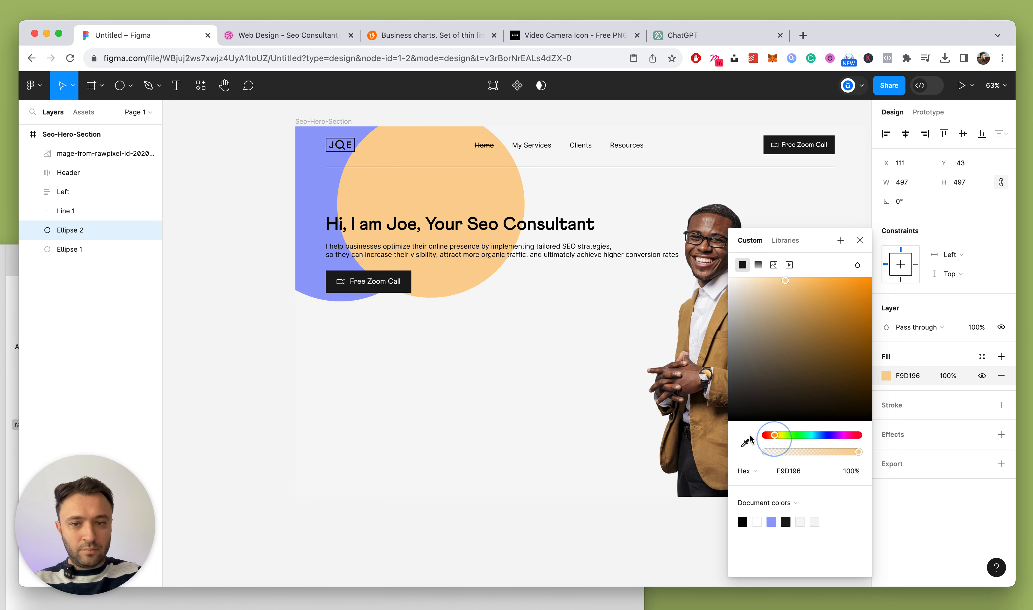
{"action": "left_click", "coordinate": [277, 37]}
Lock the Header, Left and Line 1 layers in the Layers panel
{"action": "left_click", "coordinate": [167, 52]}
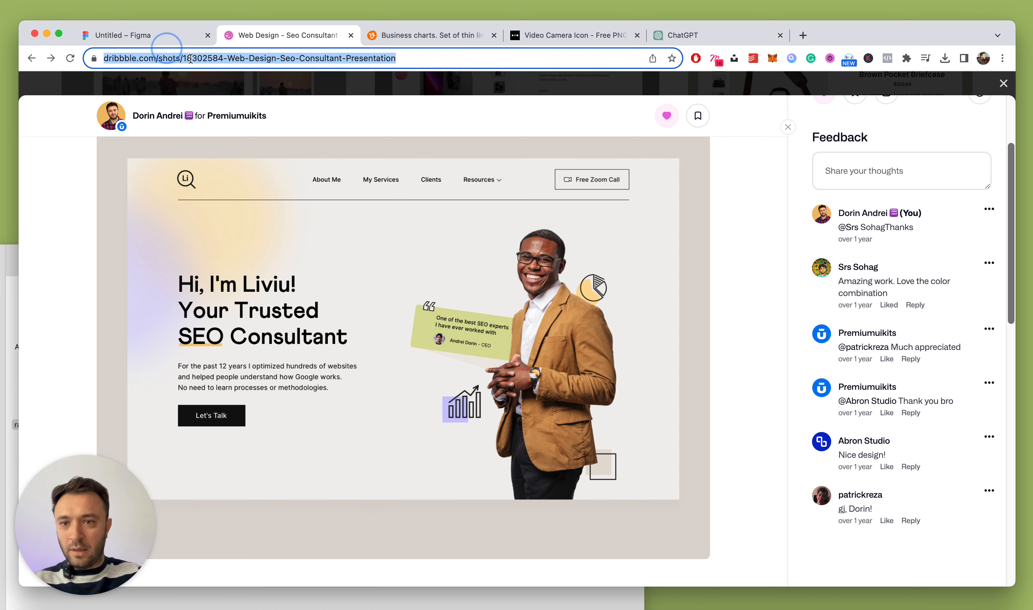
{"action": "left_click", "coordinate": [116, 35]}
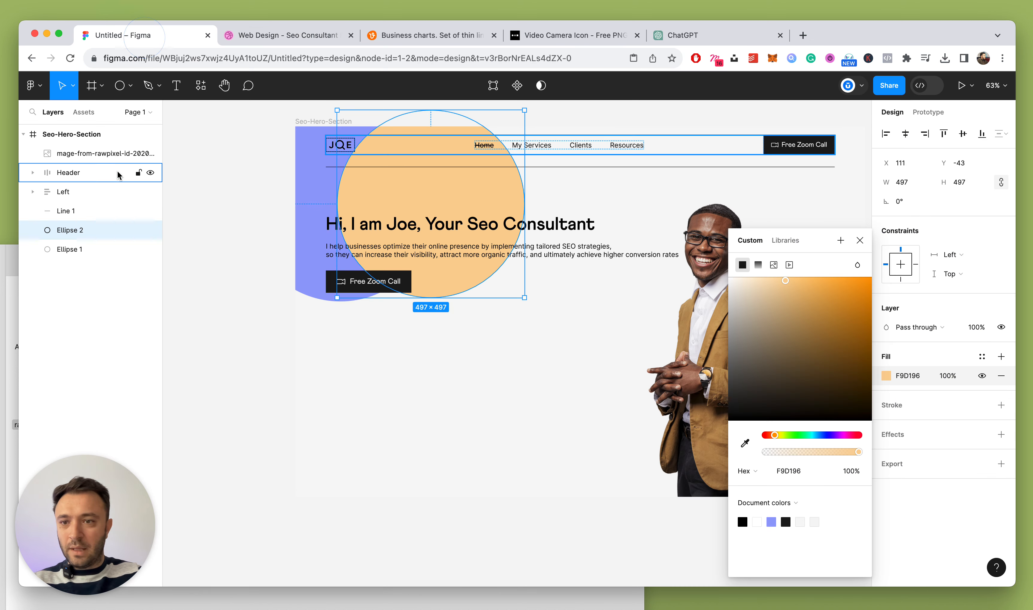
{"action": "left_click", "coordinate": [88, 180]}
{"action": "left_click", "coordinate": [119, 192], "text": "shift"}
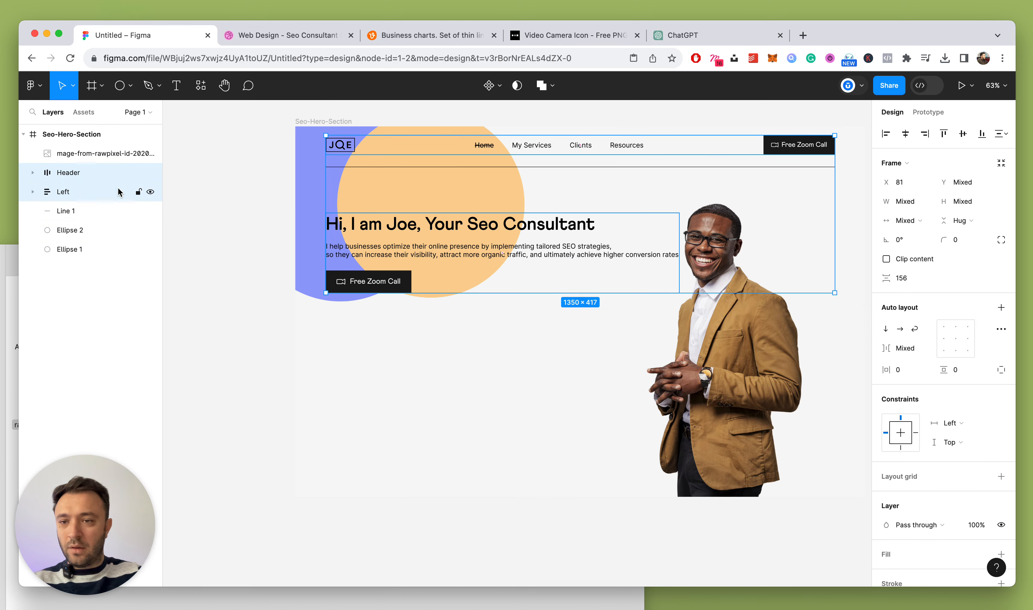
{"action": "left_click", "coordinate": [138, 191]}
{"action": "left_click", "coordinate": [68, 212]}
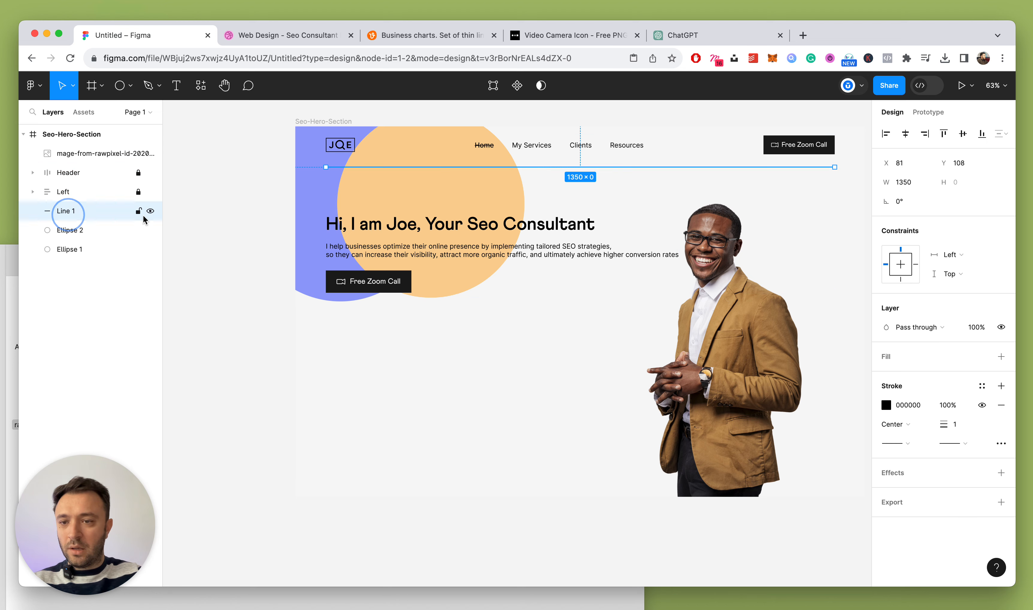
{"action": "left_click", "coordinate": [138, 210]}
{"action": "left_click", "coordinate": [229, 278]}
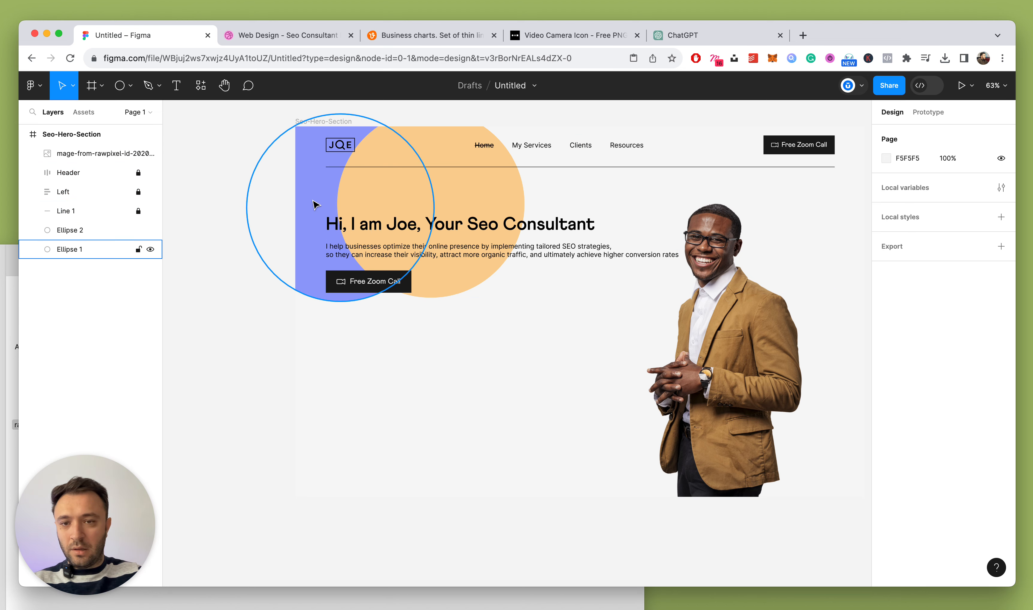
Reposition the purple circle beside the headline and the orange circle up near the header
{"action": "left_click_drag", "start_coordinate": [314, 204], "coordinate": [300, 293]}
{"action": "left_click_drag", "start_coordinate": [446, 153], "coordinate": [413, 131]}
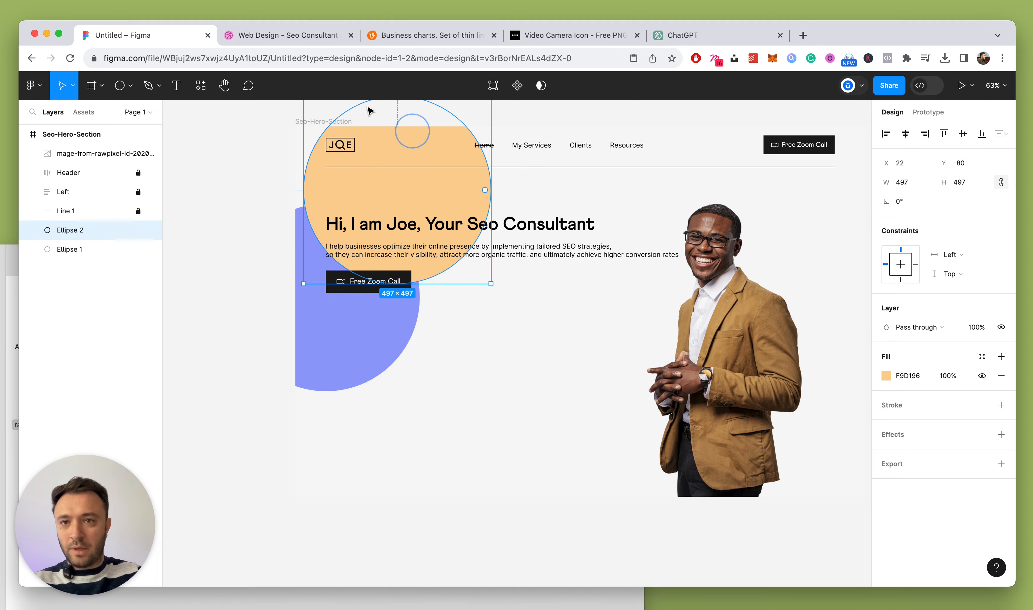
{"action": "left_click", "coordinate": [286, 37]}
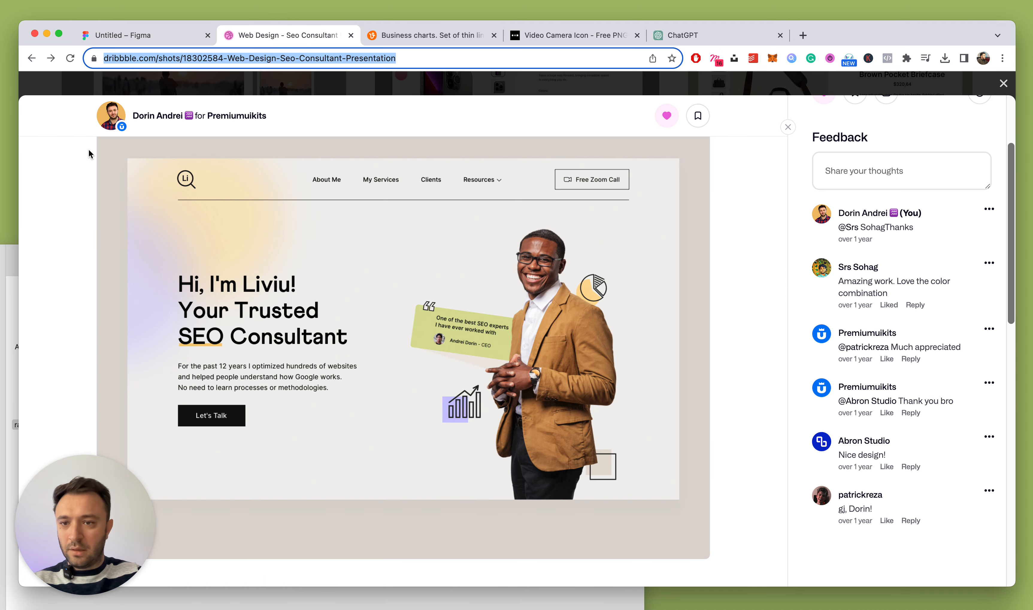
{"action": "left_click", "coordinate": [152, 37]}
{"action": "left_click", "coordinate": [330, 333]}
{"action": "left_click_drag", "start_coordinate": [434, 169], "coordinate": [445, 172]}
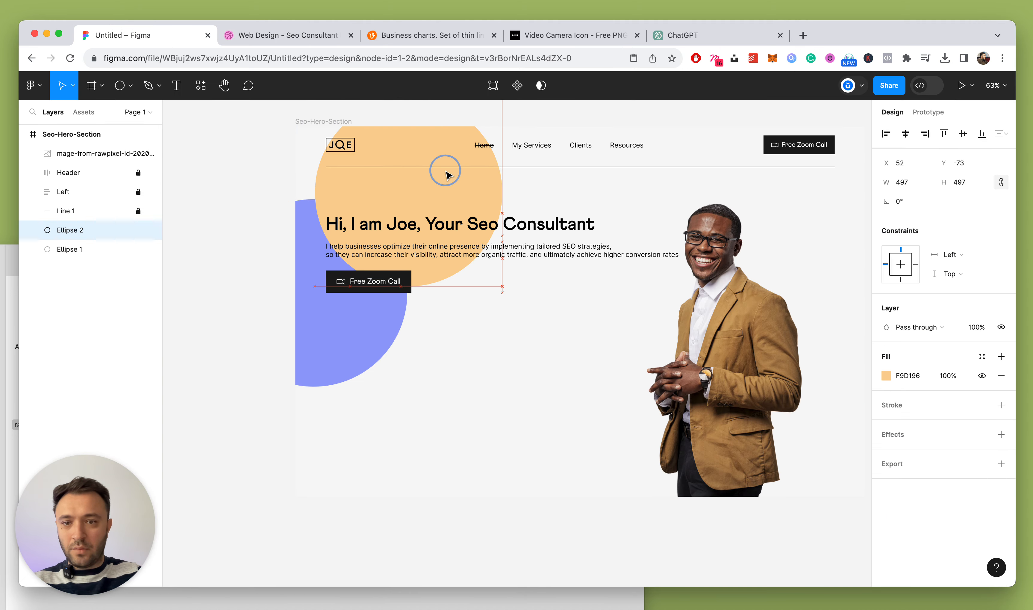
{"action": "mouse_move", "coordinate": [300, 282]}
{"action": "left_mouse_down"}
{"action": "mouse_move", "coordinate": [291, 275]}
{"action": "mouse_move", "coordinate": [308, 276]}
{"action": "left_mouse_up"}
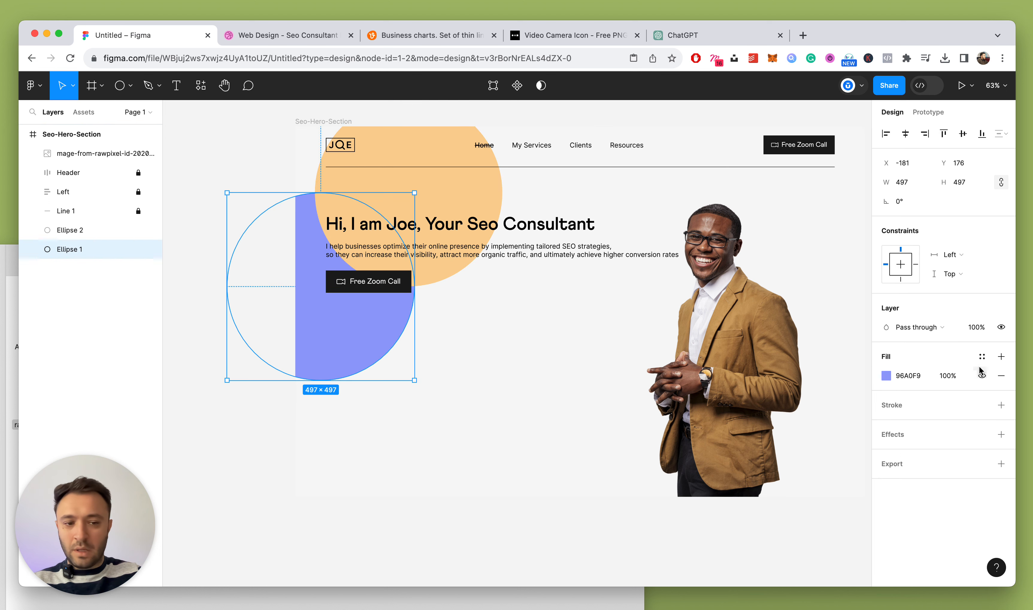
Add a Layer blur to the purple circle, starting at 48 and raising it to 200
{"action": "left_click", "coordinate": [1001, 437]}
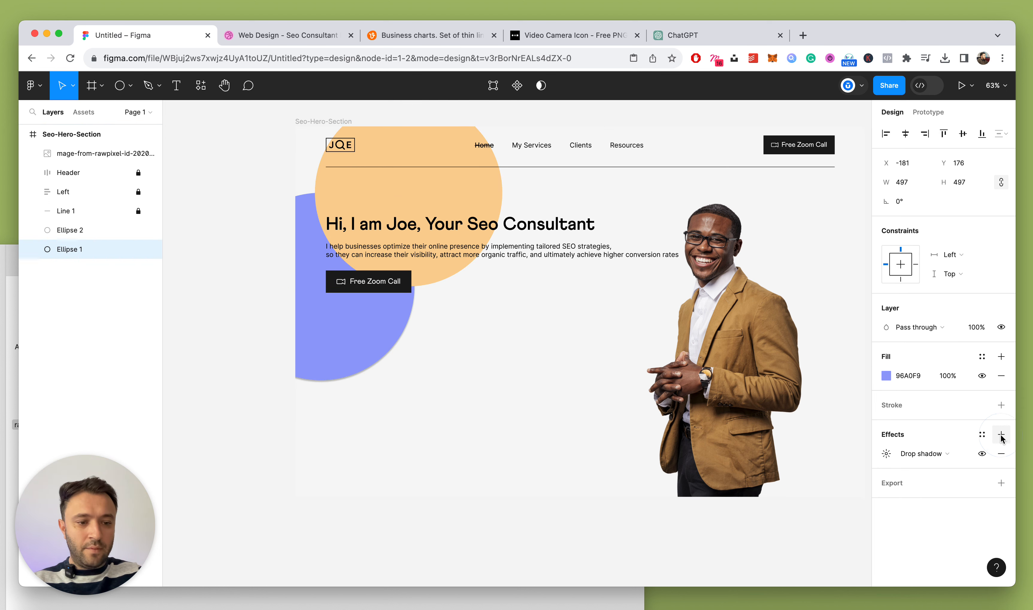
{"action": "left_click", "coordinate": [921, 454]}
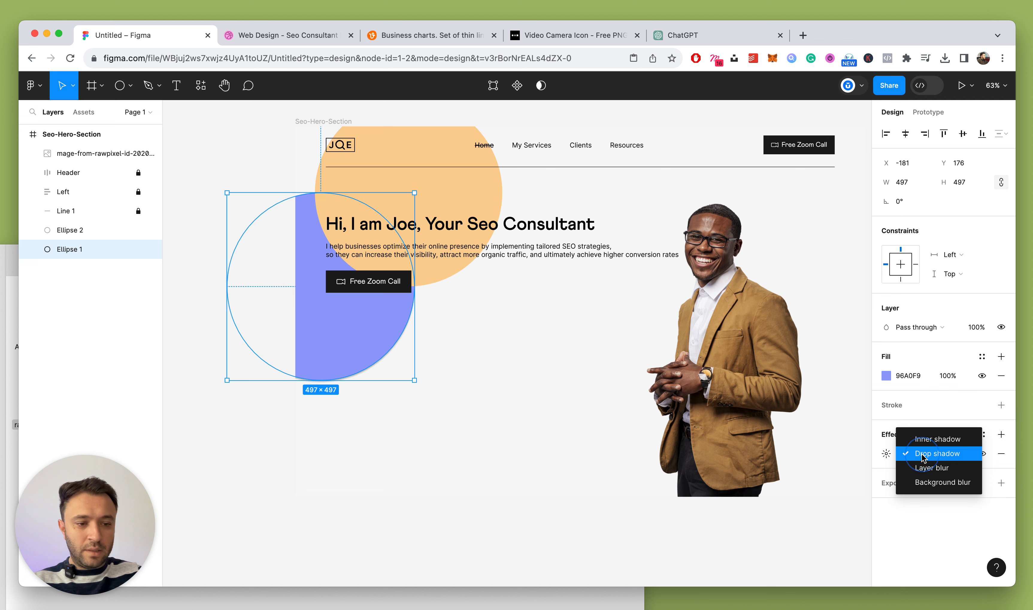
{"action": "left_click", "coordinate": [939, 475]}
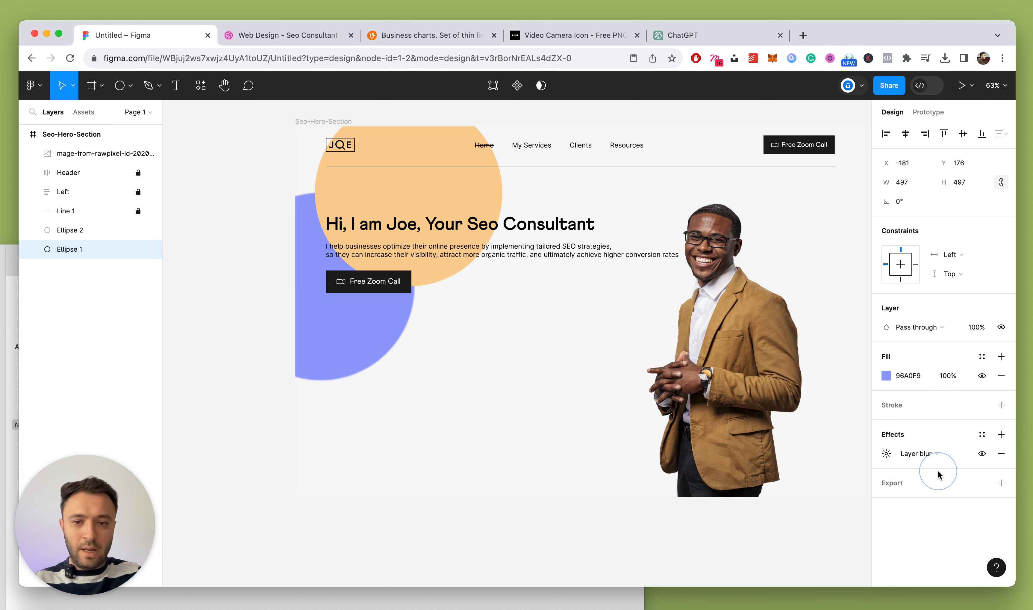
{"action": "left_click", "coordinate": [887, 454]}
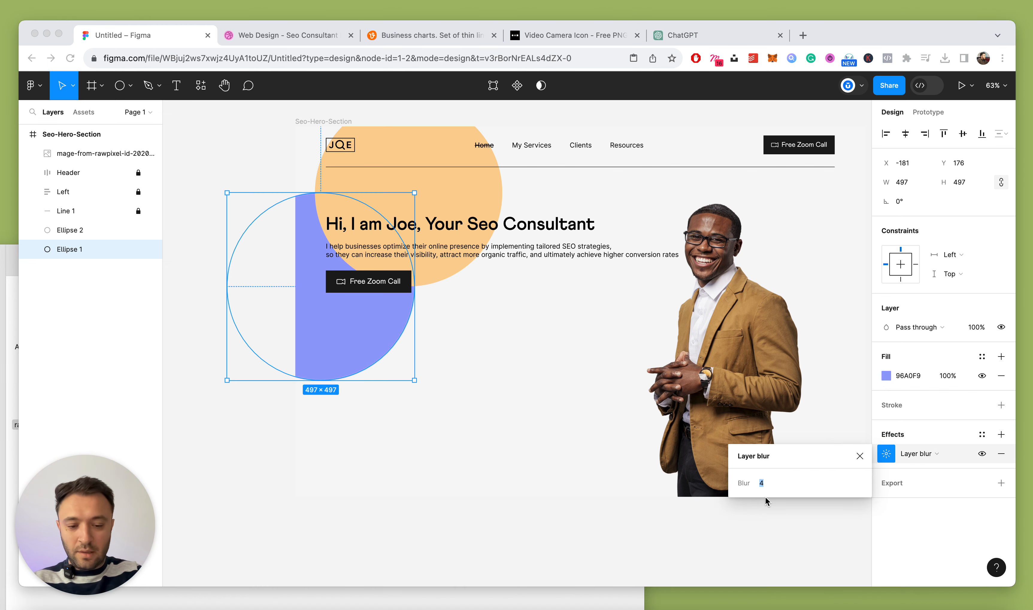
{"action": "key", "text": "Return"}
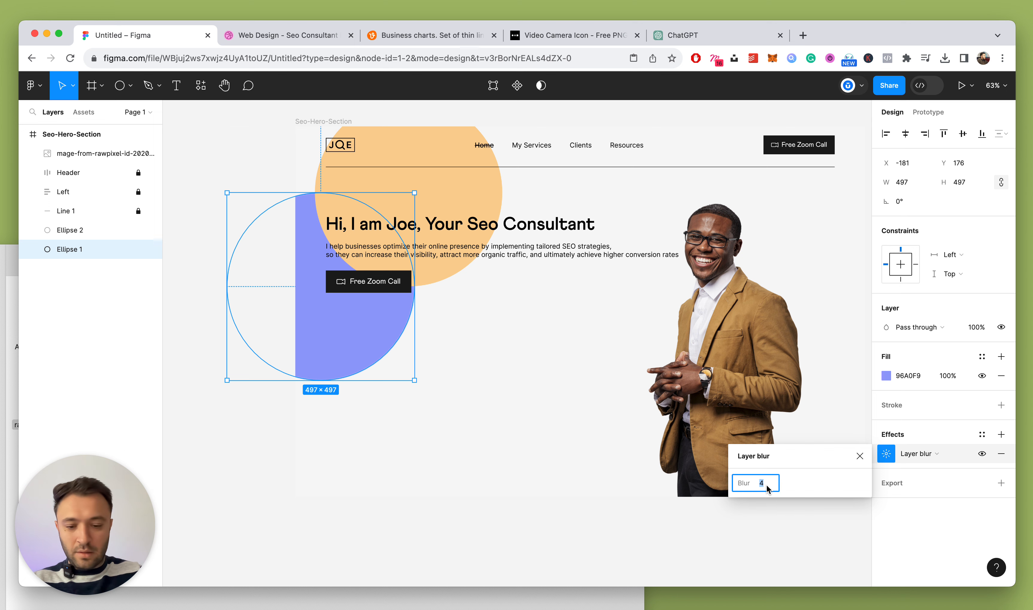
{"action": "type", "text": "48"}
{"action": "key", "text": "Return"}
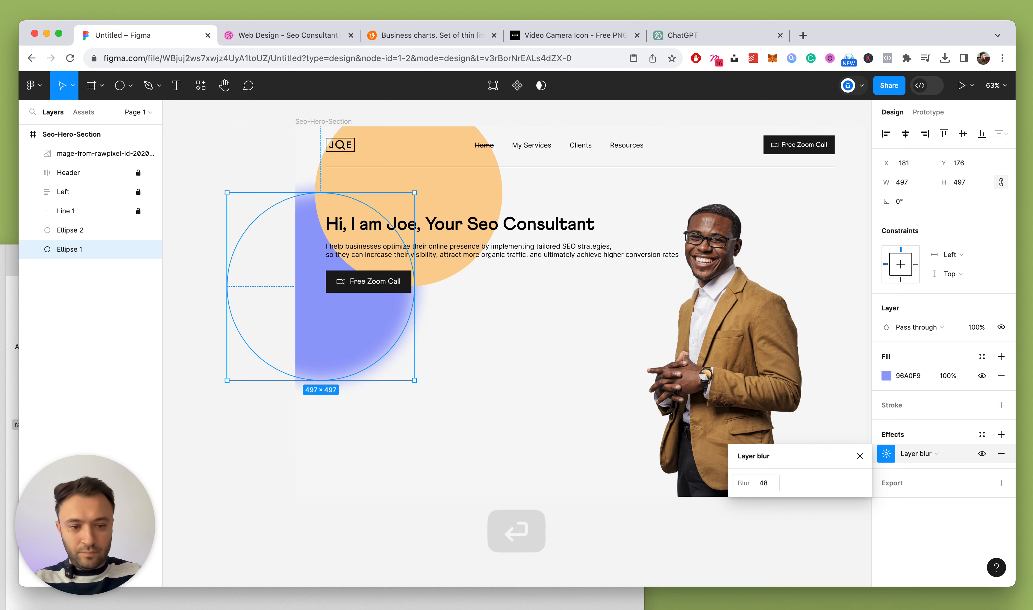
{"action": "key", "text": "shift+Up"}
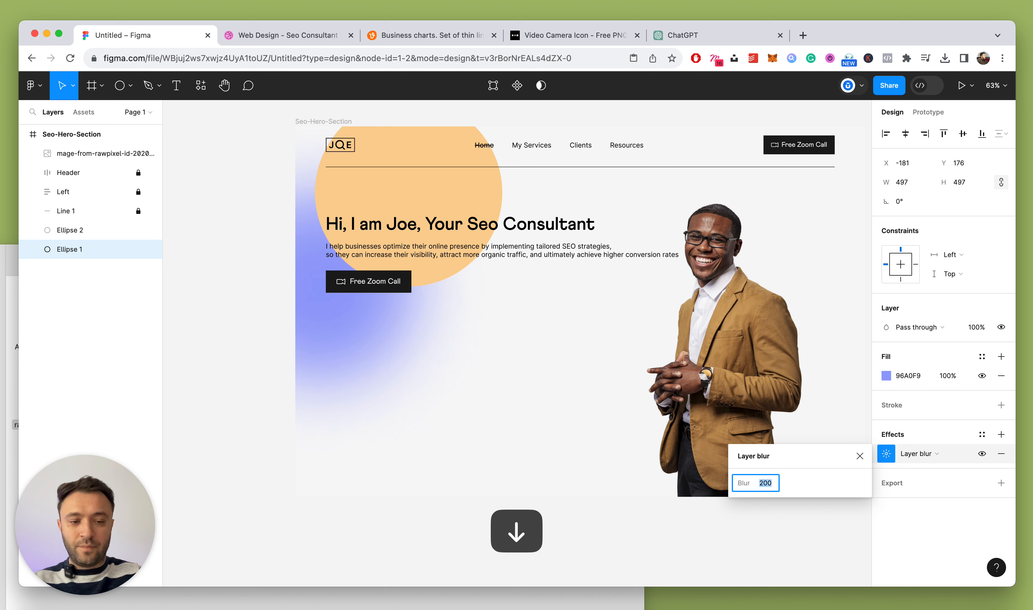
{"action": "left_click", "coordinate": [859, 457]}
Set the purple glow's fill opacity to 40% and copy its properties
{"action": "key", "text": "shift+Down"}
{"action": "key", "text": "shift+Down"}
{"action": "key", "text": "shift+Down"}
{"action": "key", "text": "shift+Down"}
{"action": "key", "text": "shift+Down"}
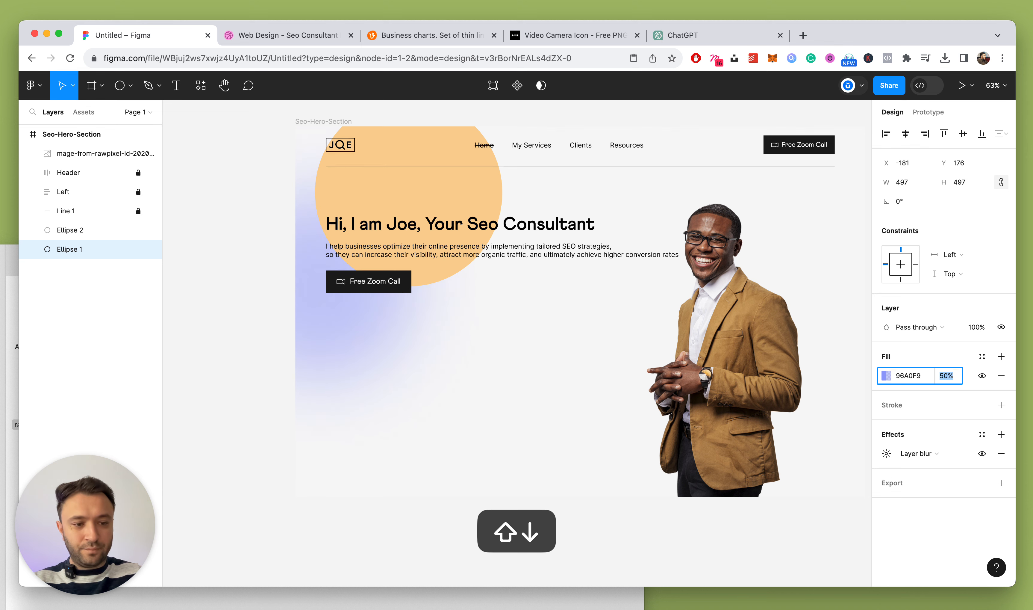
{"action": "key", "text": "shift+Down"}
{"action": "key", "text": "shift+Down"}
{"action": "key", "text": "shift+Down"}
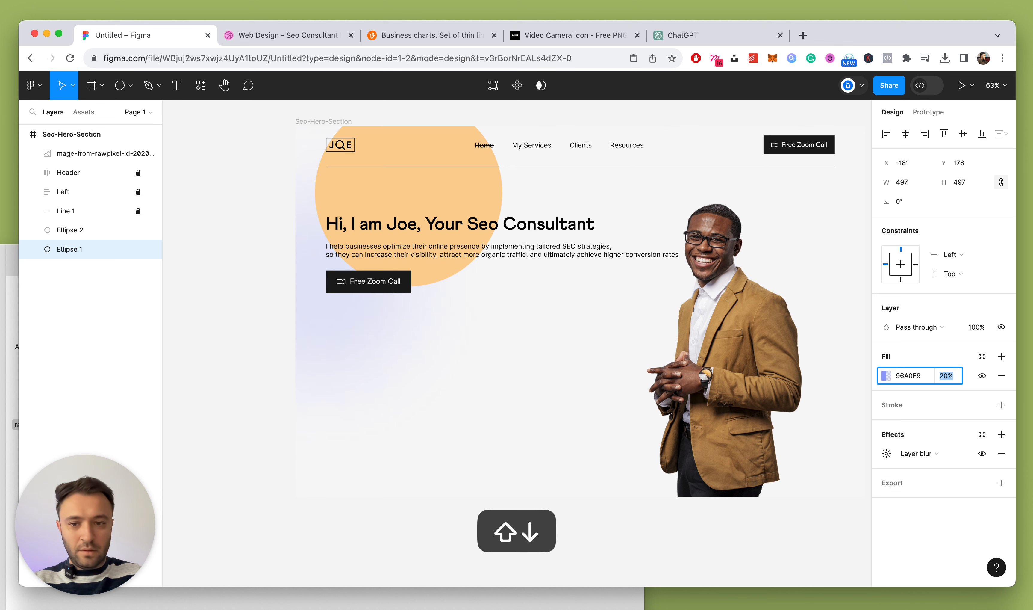
{"action": "key", "text": "shift+Up"}
{"action": "key", "text": "shift+Up"}
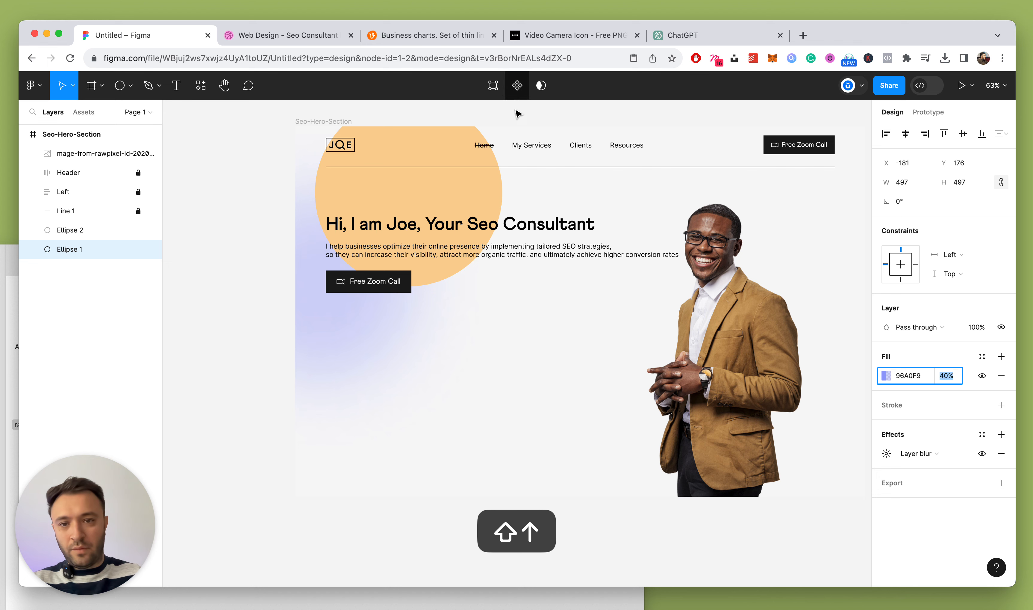
{"action": "key", "text": "Escape"}
{"action": "key", "text": "alt+super+c"}
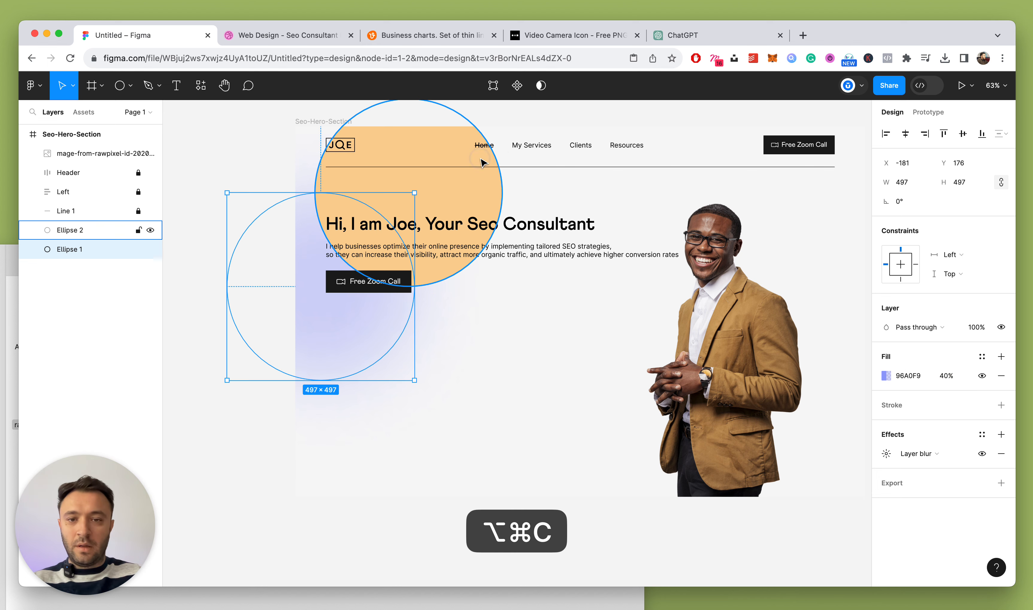
Paste the purple glow's styling onto Ellipse 2 and make its fill peach at 70% opacity
{"action": "left_click", "coordinate": [482, 162]}
{"action": "key", "text": "alt+super+v"}
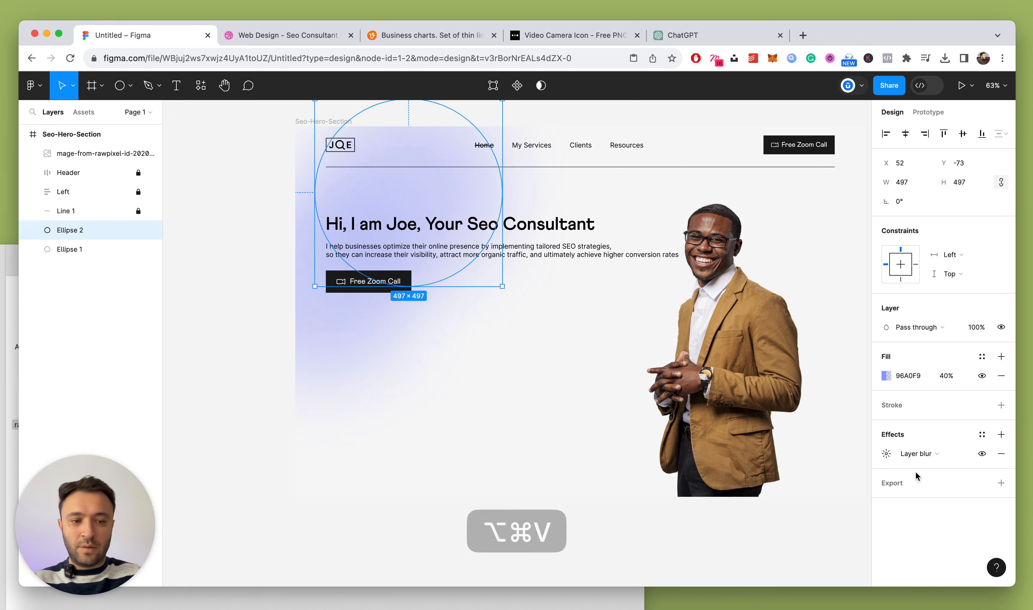
{"action": "left_click", "coordinate": [886, 375]}
{"action": "left_click_drag", "start_coordinate": [778, 436], "coordinate": [777, 435]}
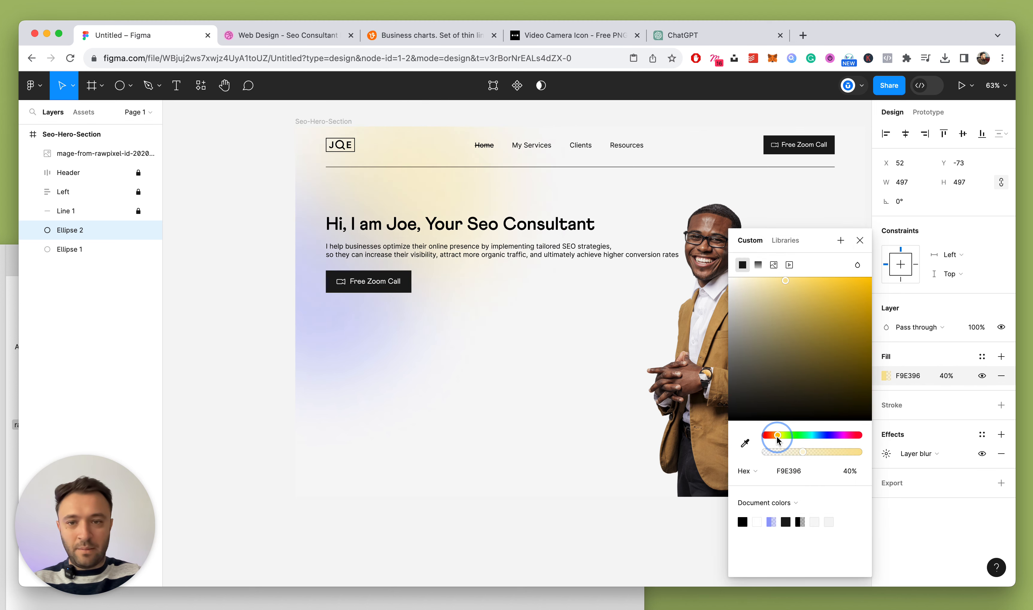
{"action": "left_click", "coordinate": [782, 278]}
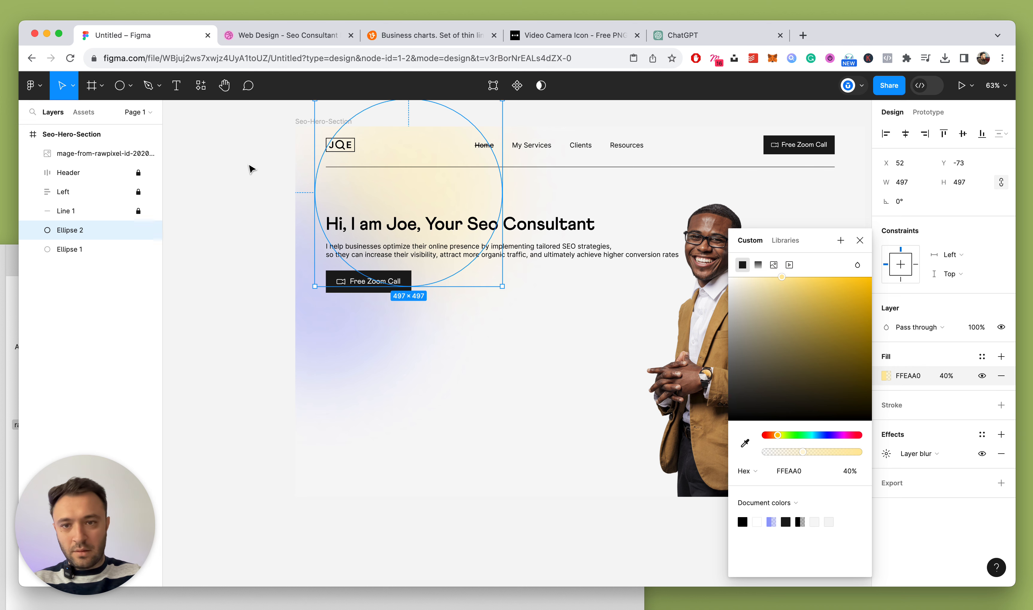
{"action": "left_click_drag", "start_coordinate": [776, 436], "coordinate": [772, 435]}
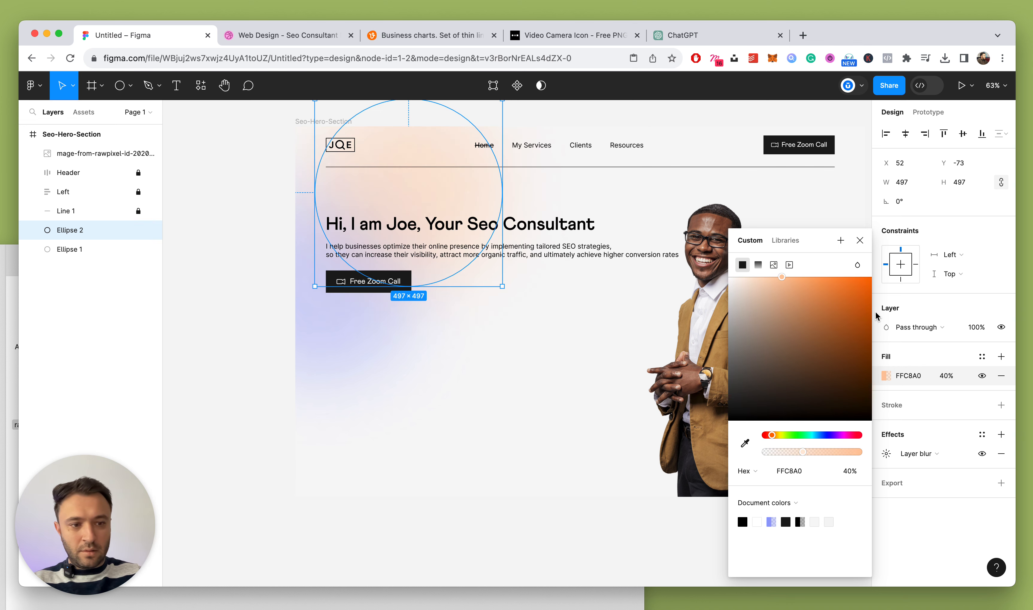
{"action": "left_click", "coordinate": [940, 376]}
{"action": "key", "text": "shift+Up"}
{"action": "key", "text": "shift+Up"}
{"action": "key", "text": "shift+Up"}
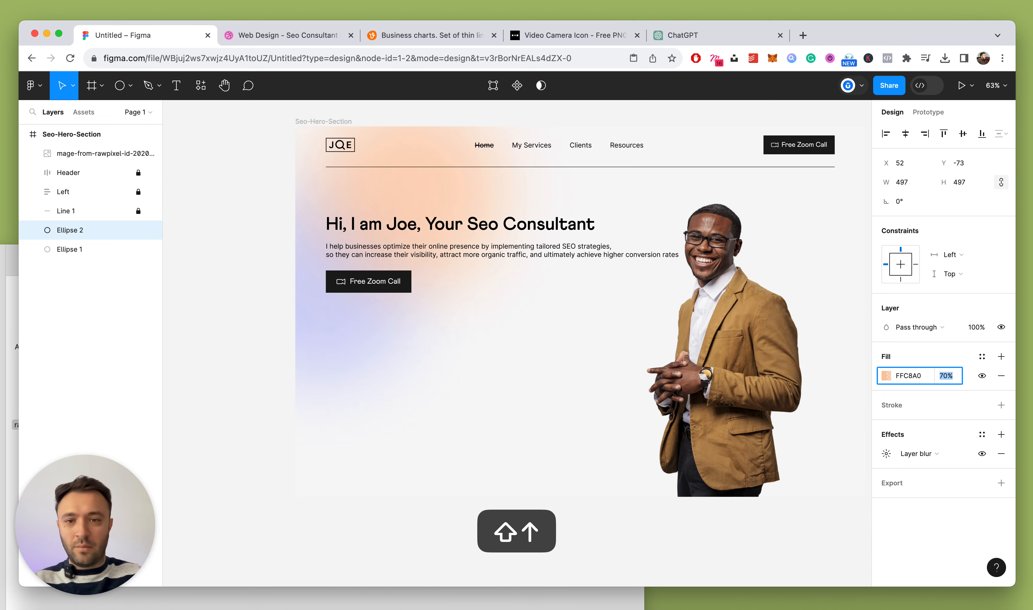
Check the reference design and refine Ellipse 2's fill to yellower orange FFD9A0
{"action": "left_click", "coordinate": [327, 38]}
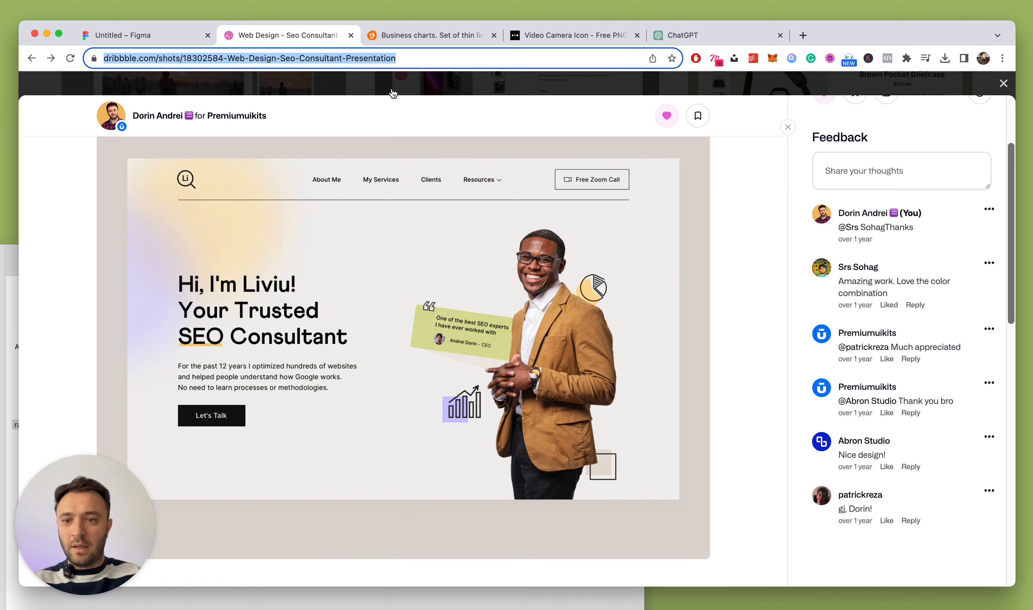
{"action": "left_click", "coordinate": [176, 36]}
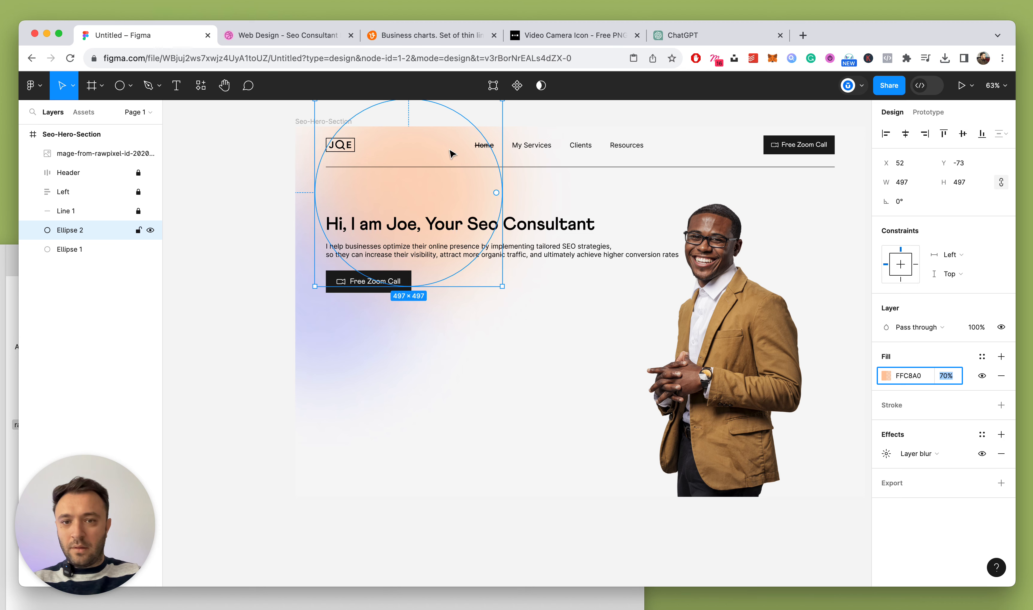
{"action": "left_click", "coordinate": [886, 376]}
{"action": "left_click", "coordinate": [775, 436]}
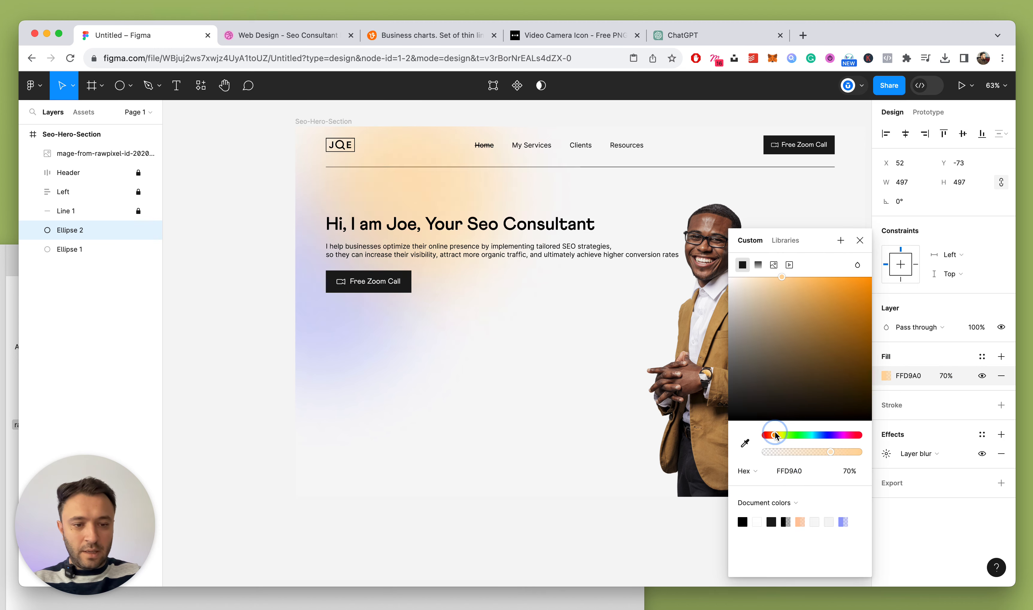
{"action": "left_click", "coordinate": [267, 186]}
{"action": "scroll", "coordinate": [267, 187], "scroll_direction": "down", "scroll_amount": 5}
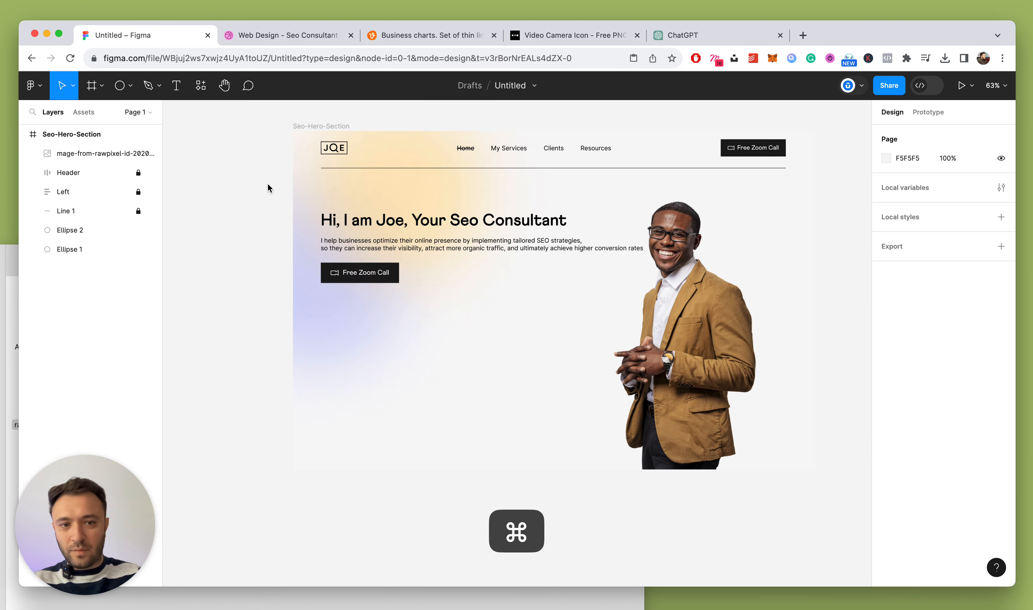
{"action": "scroll", "coordinate": [267, 183], "scroll_direction": "up", "scroll_amount": 2}
{"action": "left_click", "coordinate": [270, 35]}
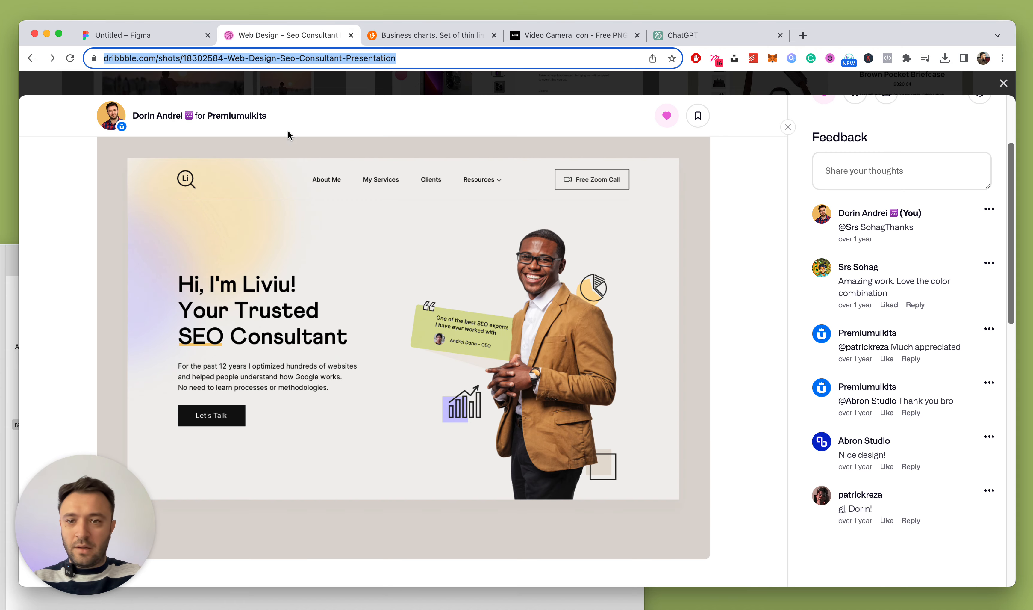
Darken the Seo-Hero-Section background fill to light grey EEEEEE
{"action": "left_click", "coordinate": [183, 39]}
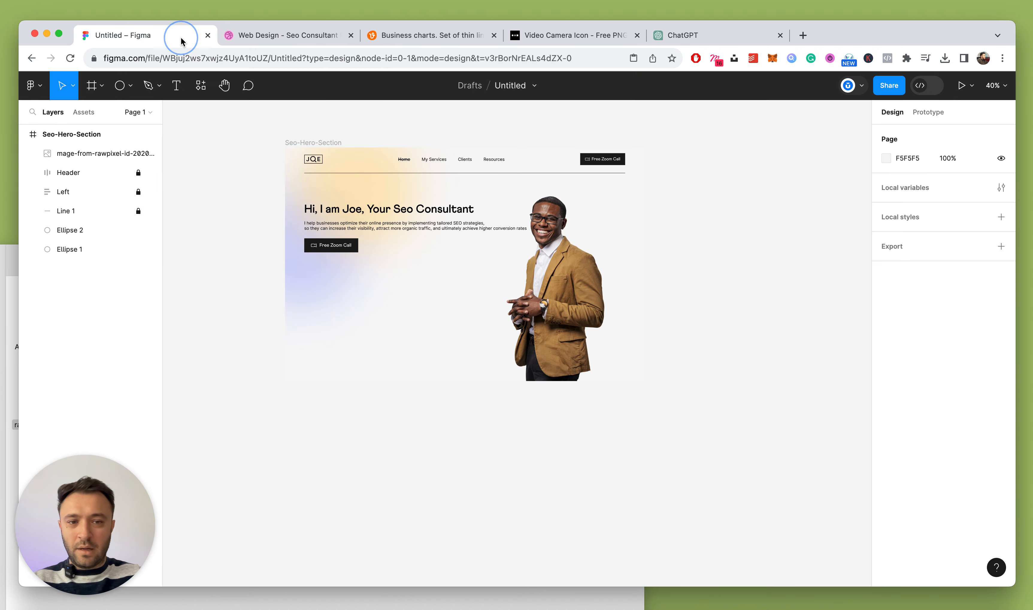
{"action": "left_click", "coordinate": [312, 141]}
{"action": "scroll", "coordinate": [314, 148], "scroll_direction": "up", "scroll_amount": 3}
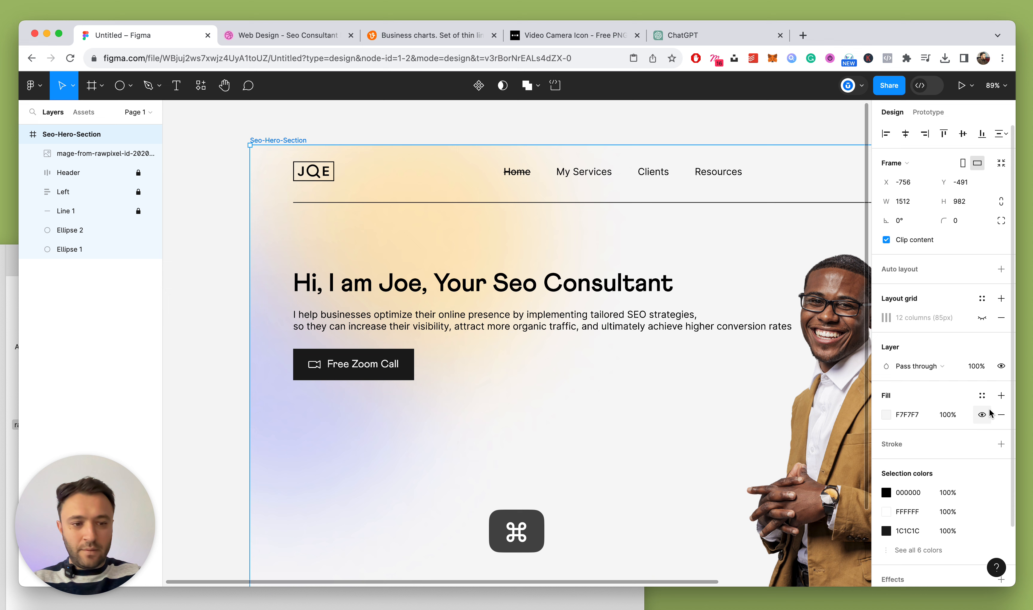
{"action": "left_click", "coordinate": [886, 415]}
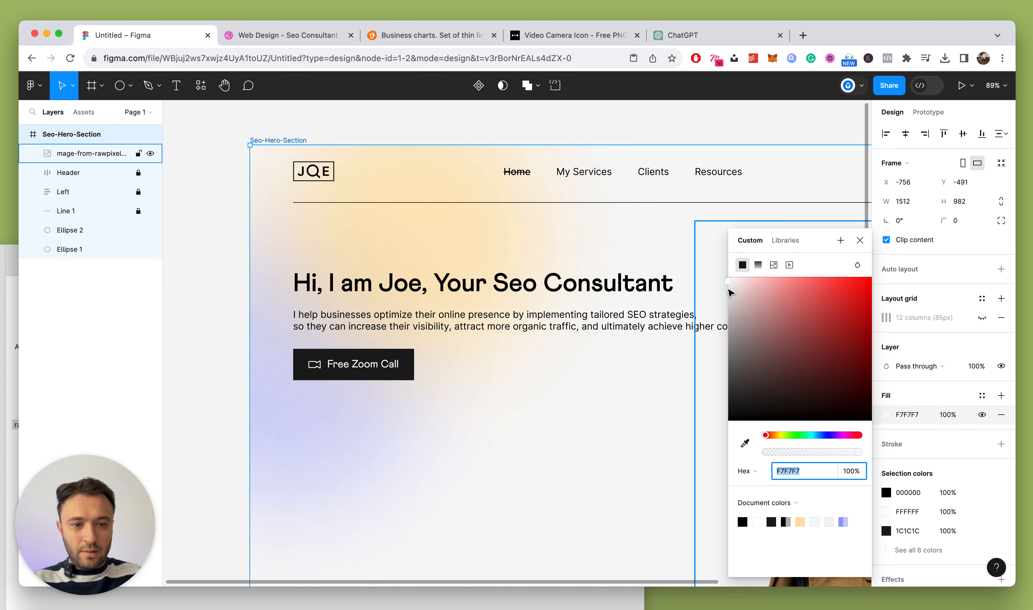
{"action": "left_click_drag", "start_coordinate": [732, 282], "coordinate": [727, 286]}
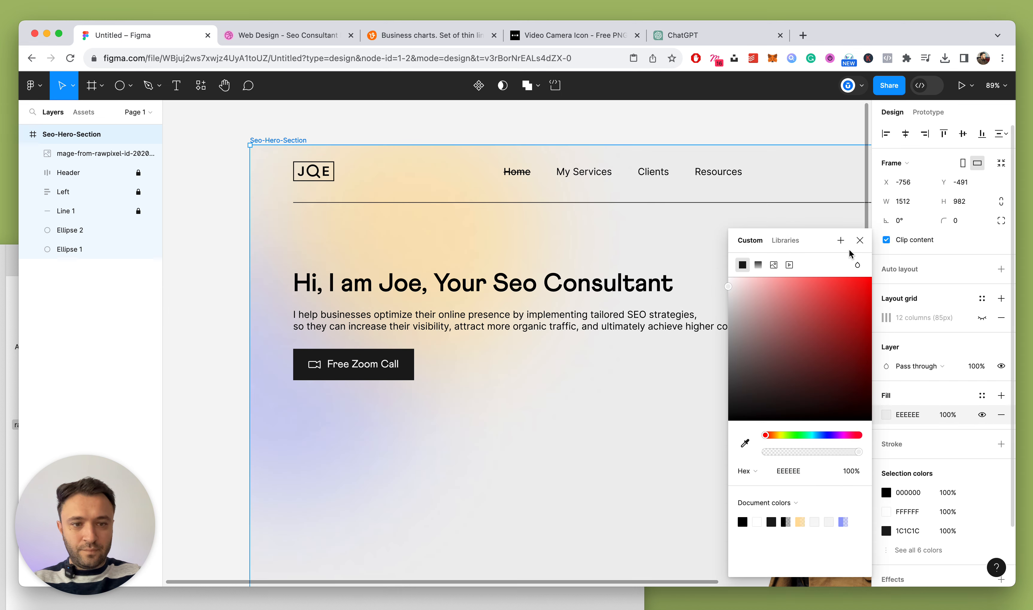
{"action": "left_click", "coordinate": [860, 240]}
{"action": "scroll", "coordinate": [474, 218], "scroll_direction": "down", "scroll_amount": 5}
{"action": "left_click", "coordinate": [314, 214]}
Shorten the hero frame to 820 high, shrinking the portrait photo to fit
{"action": "scroll", "coordinate": [320, 271], "scroll_direction": "down", "scroll_amount": 4}
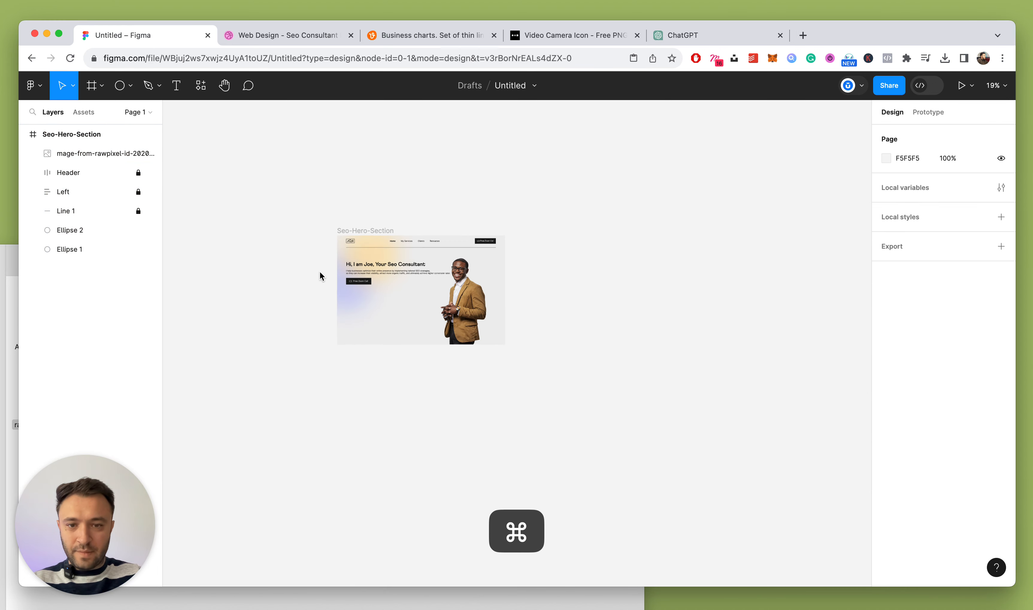
{"action": "scroll", "coordinate": [320, 270], "scroll_direction": "up", "scroll_amount": 4}
{"action": "left_click", "coordinate": [396, 171]}
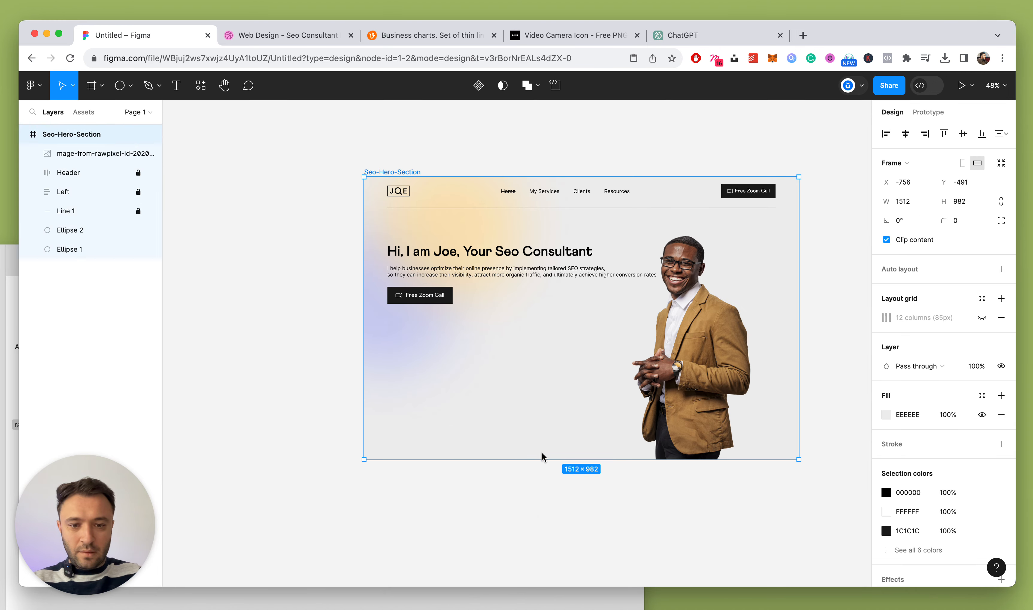
{"action": "left_click_drag", "start_coordinate": [541, 438], "coordinate": [542, 404]}
{"action": "left_click", "coordinate": [728, 321]}
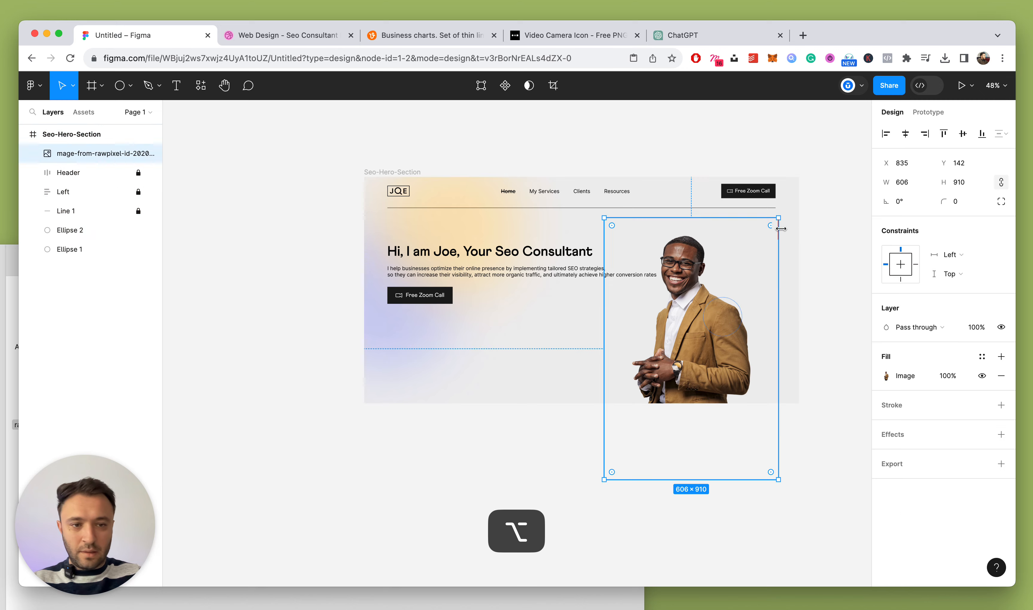
{"action": "left_click_drag", "start_coordinate": [779, 218], "coordinate": [748, 254]}
{"action": "left_click_drag", "start_coordinate": [698, 353], "coordinate": [715, 320]}
{"action": "left_click", "coordinate": [372, 171]}
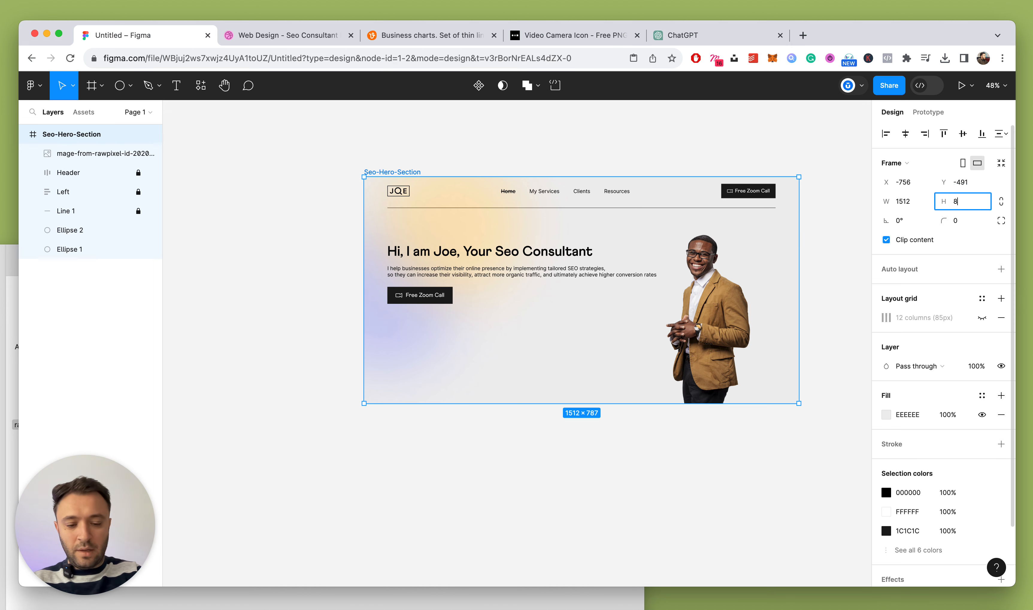
{"action": "key", "text": "Return"}
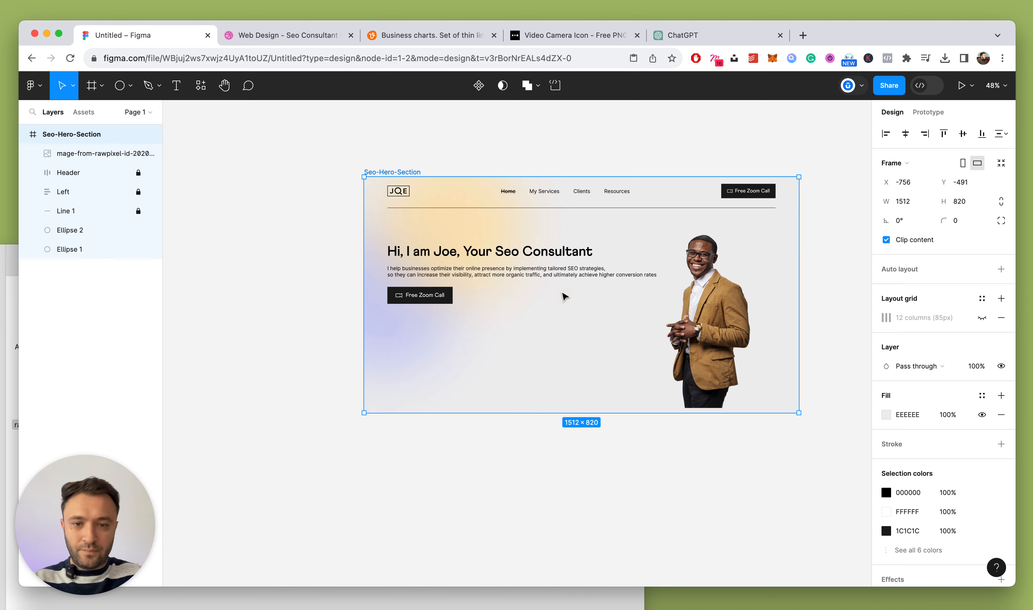
Enlarge the portrait around its centre to 470×706
{"action": "left_click", "coordinate": [751, 317]}
{"action": "left_click_drag", "start_coordinate": [771, 222], "coordinate": [777, 212]}
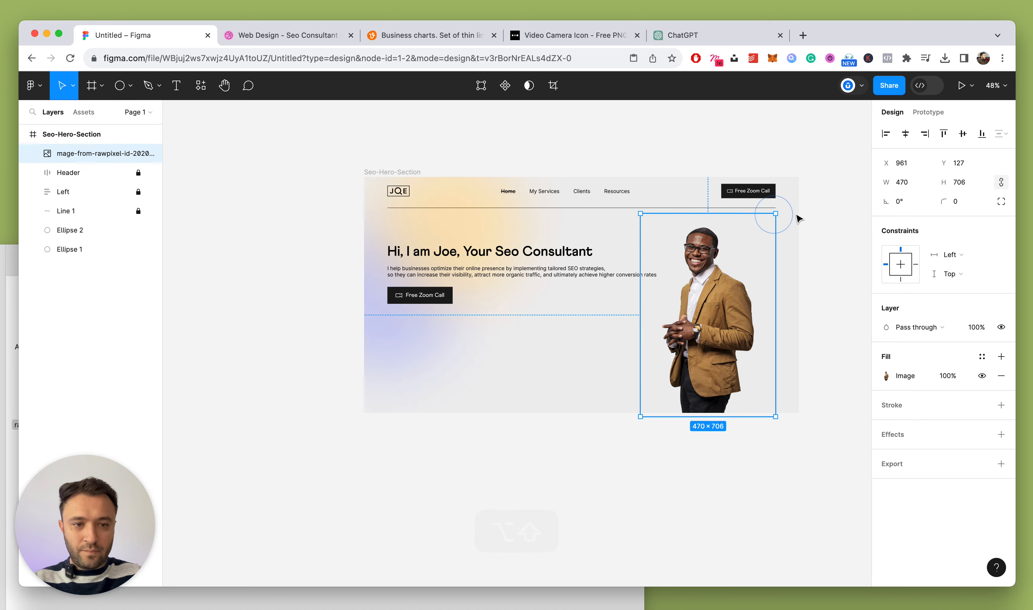
{"action": "left_click", "coordinate": [812, 214]}
{"action": "scroll", "coordinate": [812, 214], "scroll_direction": "down", "scroll_amount": 5}
{"action": "scroll", "coordinate": [383, 302], "scroll_direction": "up", "scroll_amount": 8}
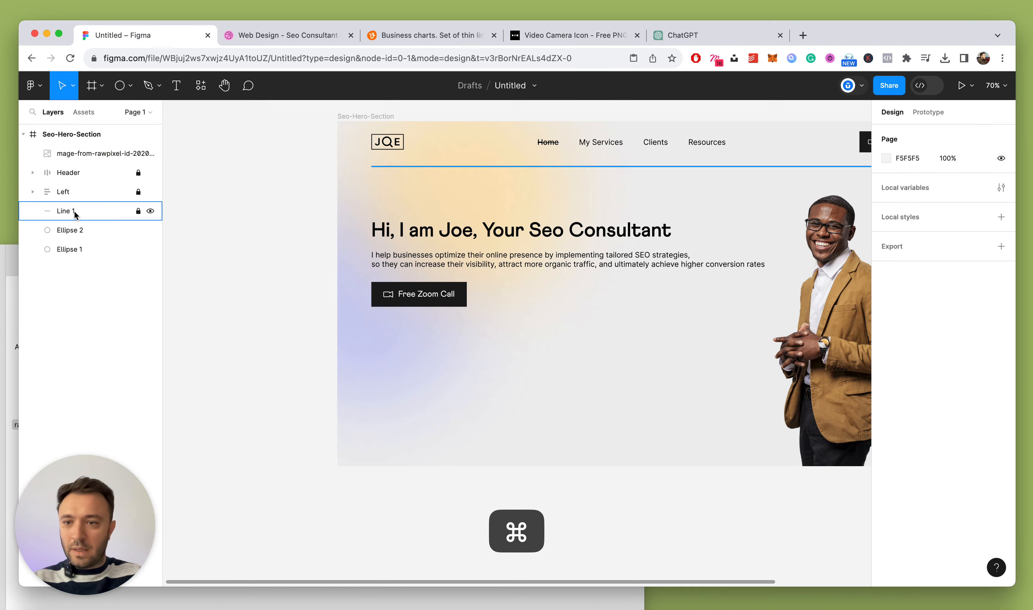
Unlock the Left text group and narrow it to 647 wide
{"action": "left_click", "coordinate": [138, 192]}
{"action": "left_click", "coordinate": [105, 191]}
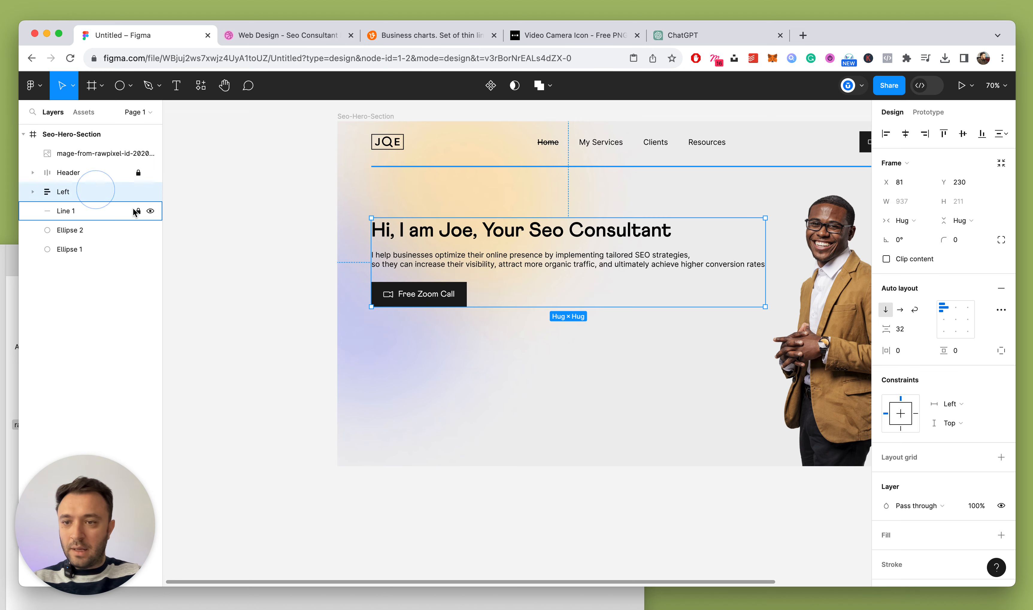
{"action": "left_click_drag", "start_coordinate": [767, 239], "coordinate": [639, 250]}
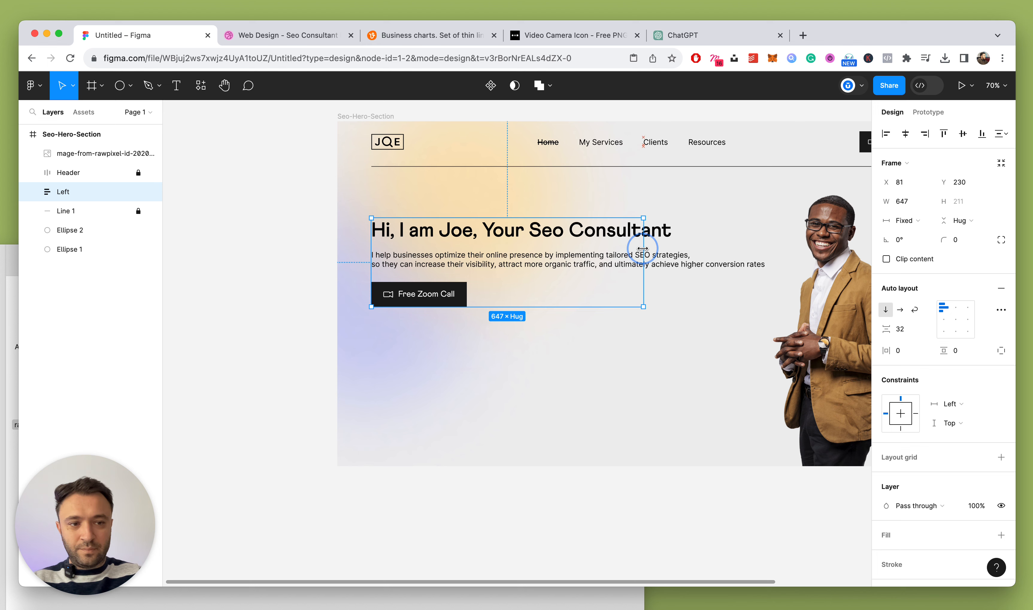
{"action": "left_click", "coordinate": [366, 116]}
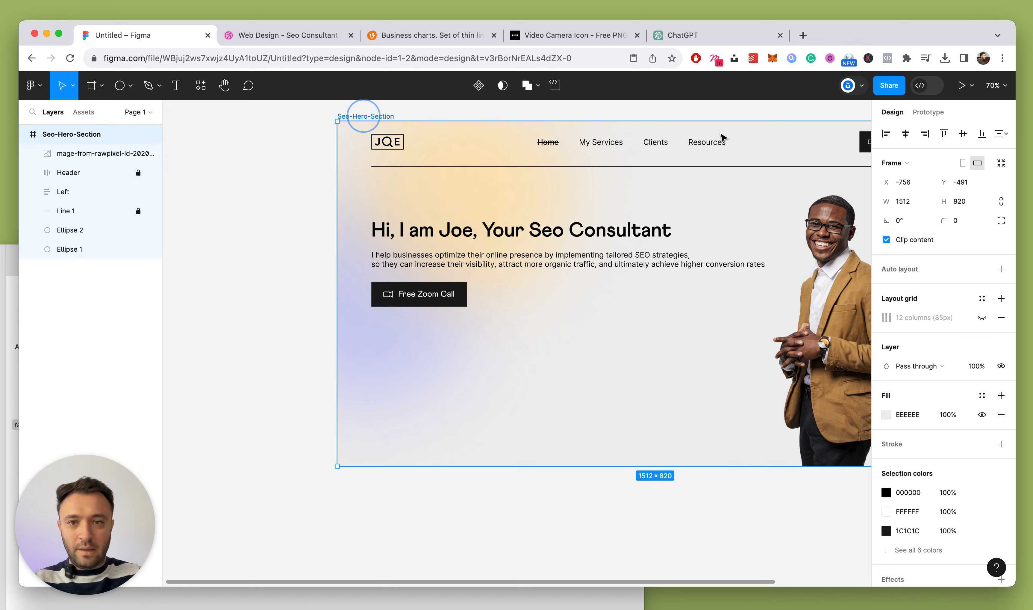
Show the hero frame's column grid and select the headline
{"action": "left_click", "coordinate": [982, 319]}
{"action": "left_click", "coordinate": [603, 231], "text": "super"}
{"action": "scroll", "coordinate": [603, 232], "scroll_direction": "up", "scroll_amount": 5}
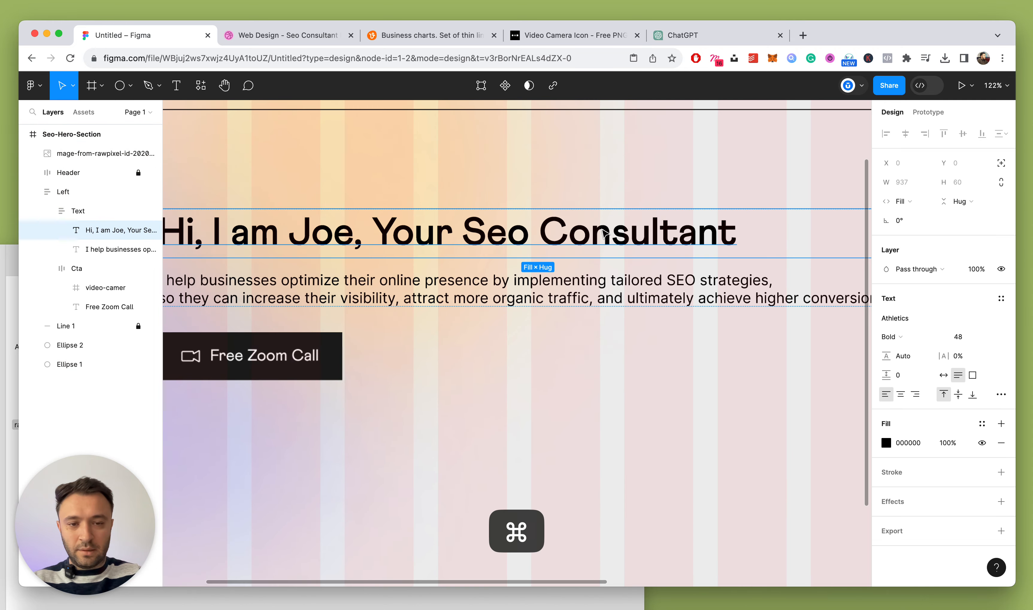
{"action": "scroll", "coordinate": [603, 231], "scroll_direction": "down", "scroll_amount": 3}
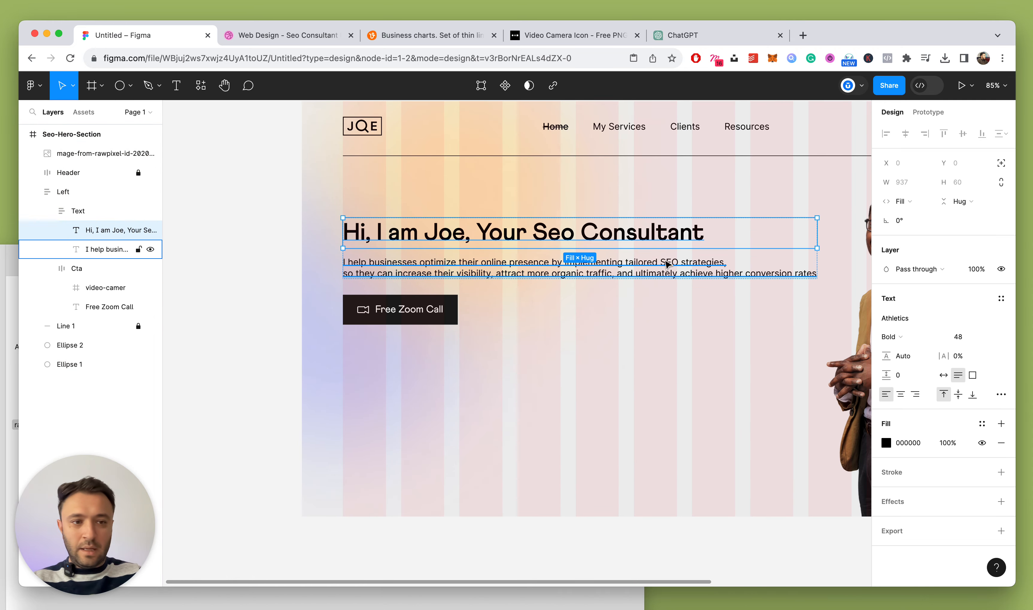
Set the heading-and-paragraph Text frame's width to Fill container
{"action": "left_click", "coordinate": [665, 263], "text": "shift"}
{"action": "left_click", "coordinate": [75, 210]}
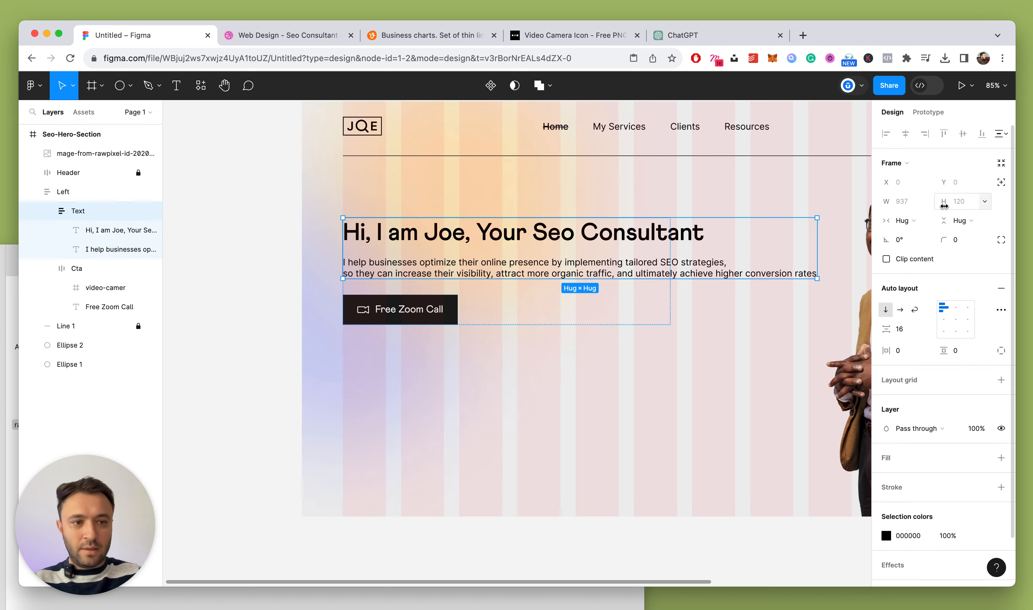
{"action": "left_click", "coordinate": [902, 220]}
{"action": "left_click", "coordinate": [912, 238]}
{"action": "scroll", "coordinate": [479, 310], "scroll_direction": "down", "scroll_amount": 5}
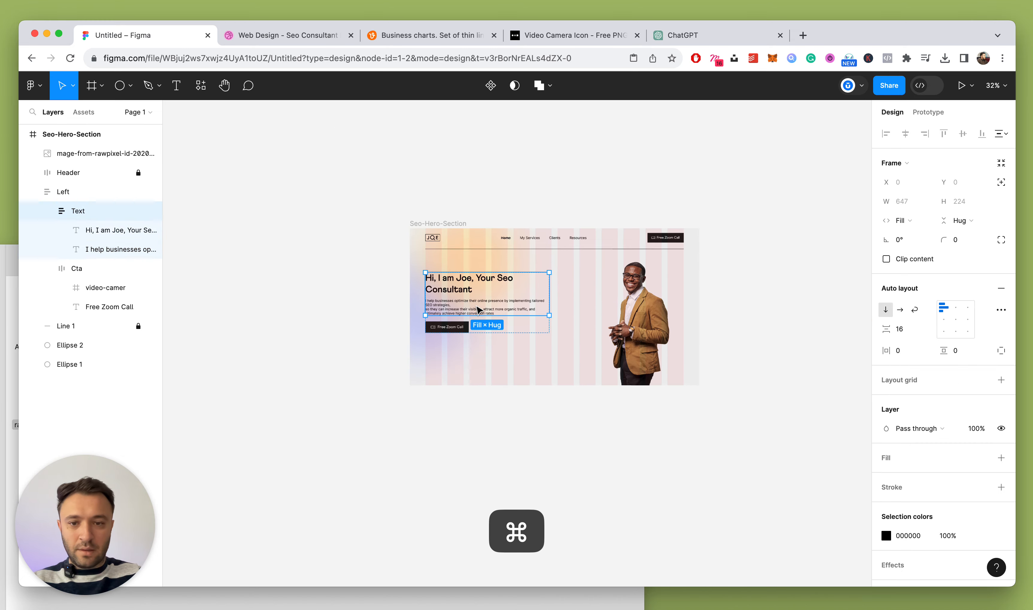
{"action": "left_click", "coordinate": [477, 418]}
{"action": "scroll", "coordinate": [478, 417], "scroll_direction": "up", "scroll_amount": 5}
{"action": "scroll", "coordinate": [477, 417], "scroll_direction": "up", "scroll_amount": 3}
{"action": "scroll", "coordinate": [406, 238], "scroll_direction": "down", "scroll_amount": 1}
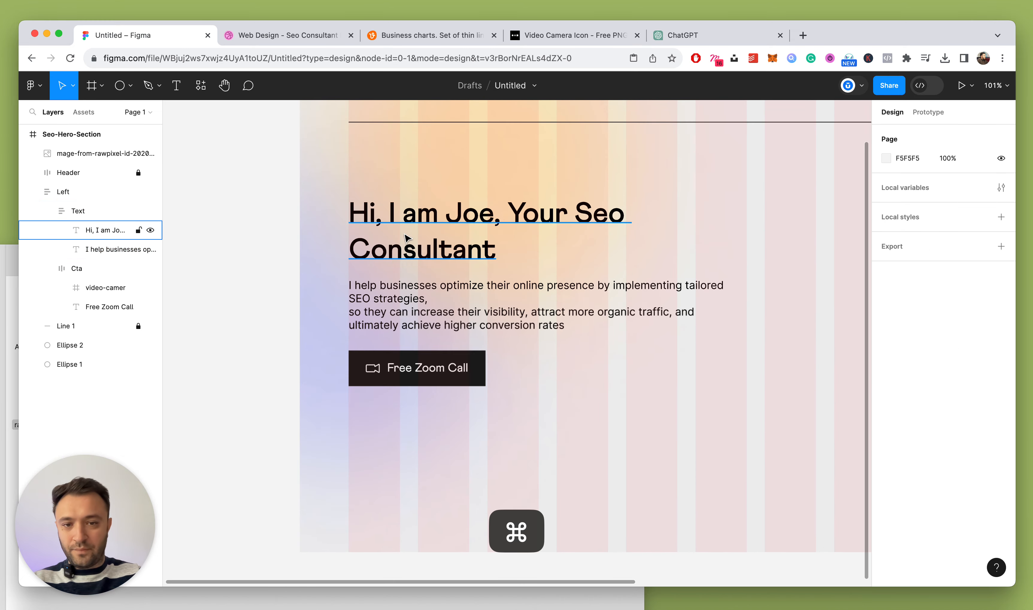
Break the headline into 'Hi, I am Joe,' / 'Your Trusted' / 'Seo Consultant'
{"action": "left_click", "coordinate": [588, 197]}
{"action": "double_click", "coordinate": [504, 215]}
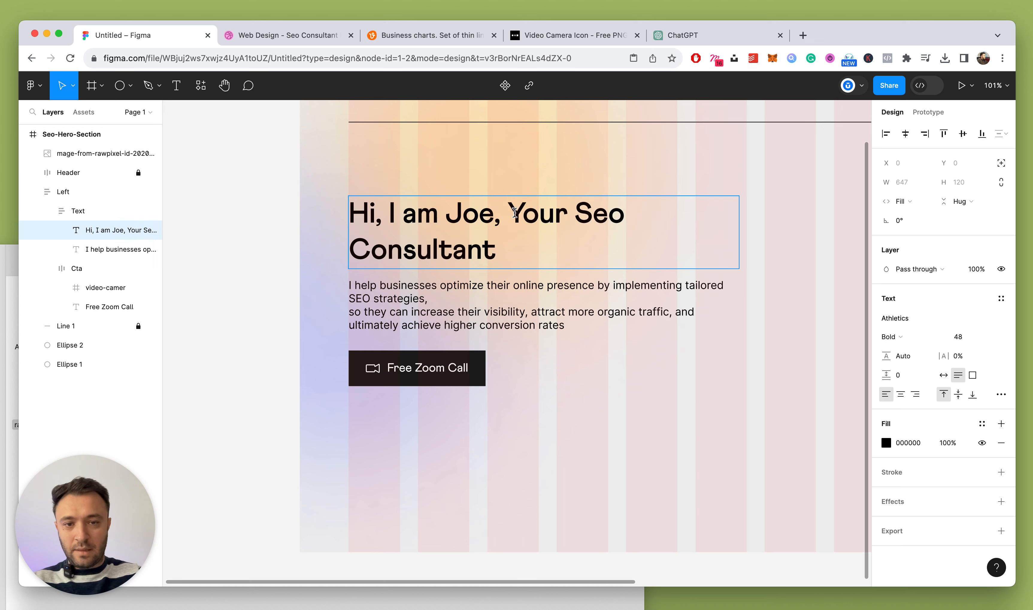
{"action": "key", "text": "Return"}
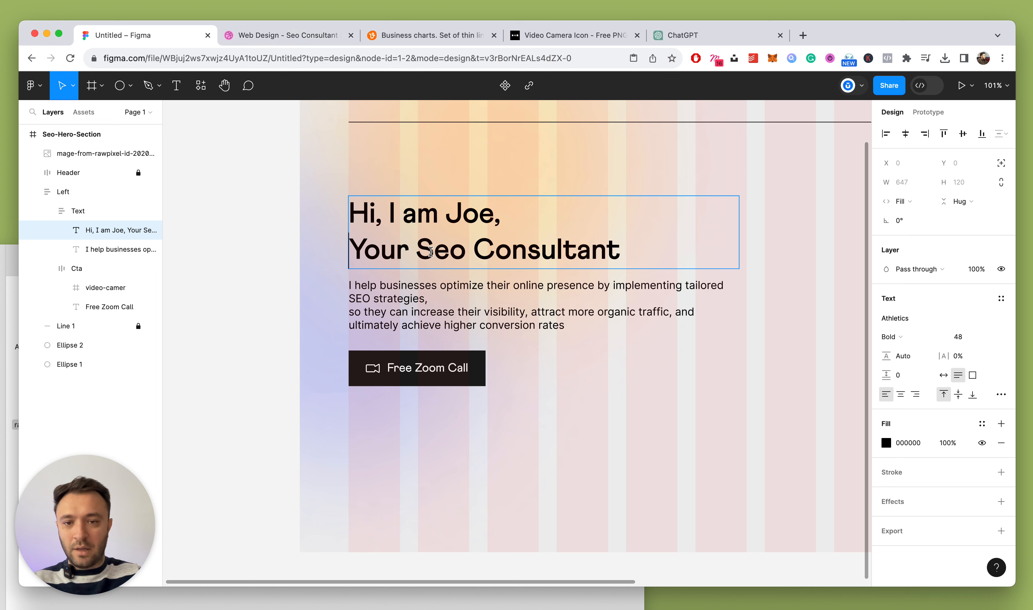
{"action": "type", "text": "Trusted"}
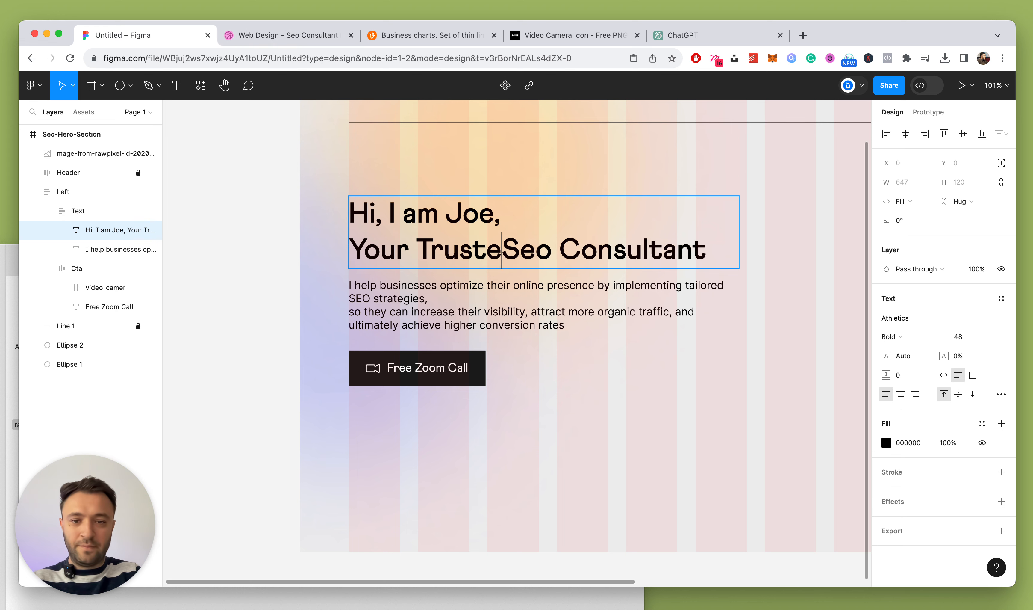
{"action": "key", "text": "Return"}
Lock the Ellipse 1 and Ellipse 2 glow layers
{"action": "key", "text": "Escape"}
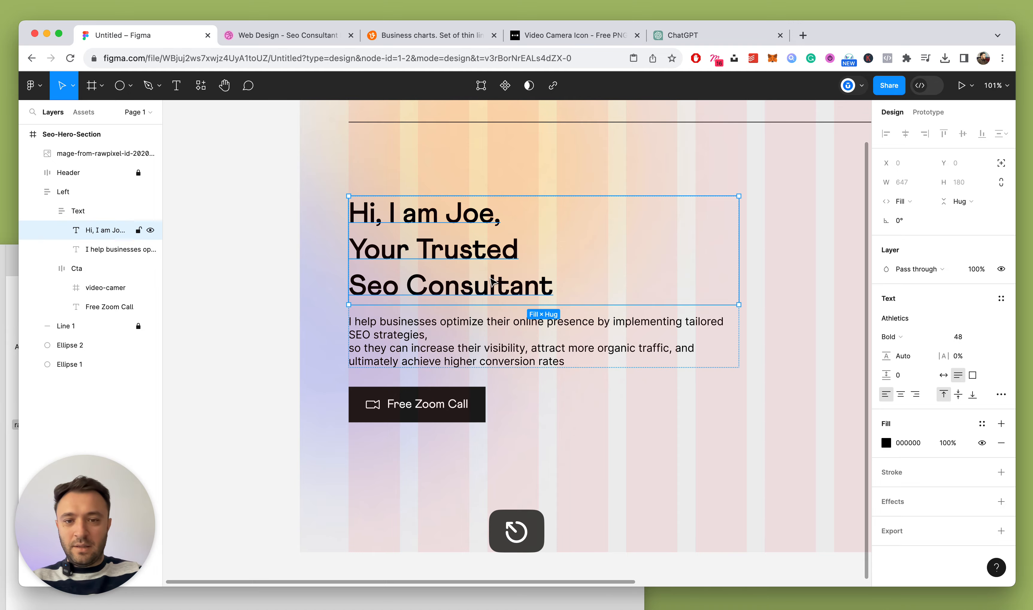
{"action": "scroll", "coordinate": [490, 279], "scroll_direction": "down", "scroll_amount": 3}
{"action": "left_click", "coordinate": [295, 256]}
{"action": "scroll", "coordinate": [295, 256], "scroll_direction": "down", "scroll_amount": 6}
{"action": "scroll", "coordinate": [335, 271], "scroll_direction": "up", "scroll_amount": 5}
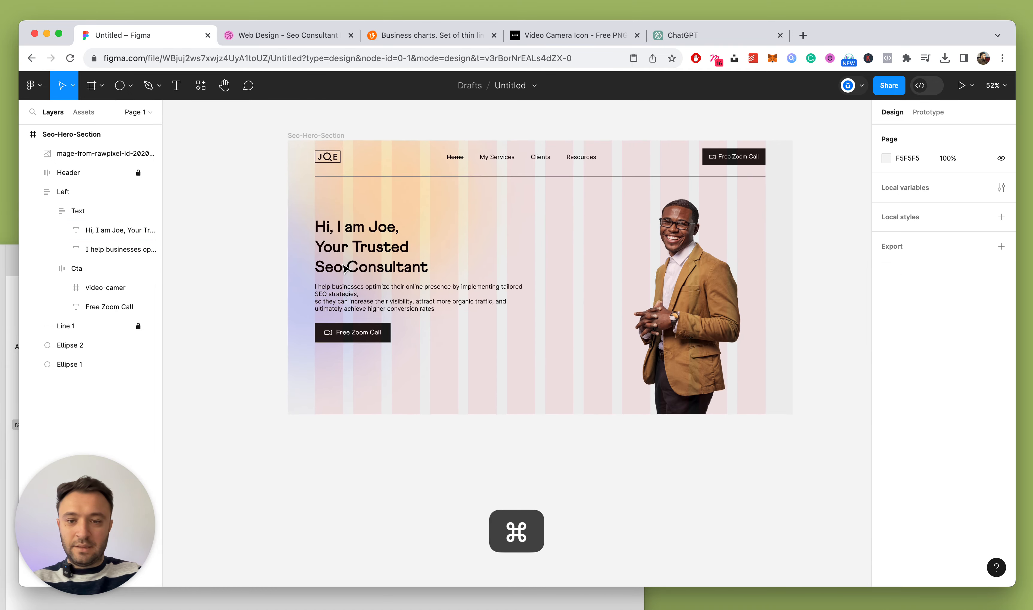
{"action": "left_click", "coordinate": [522, 303]}
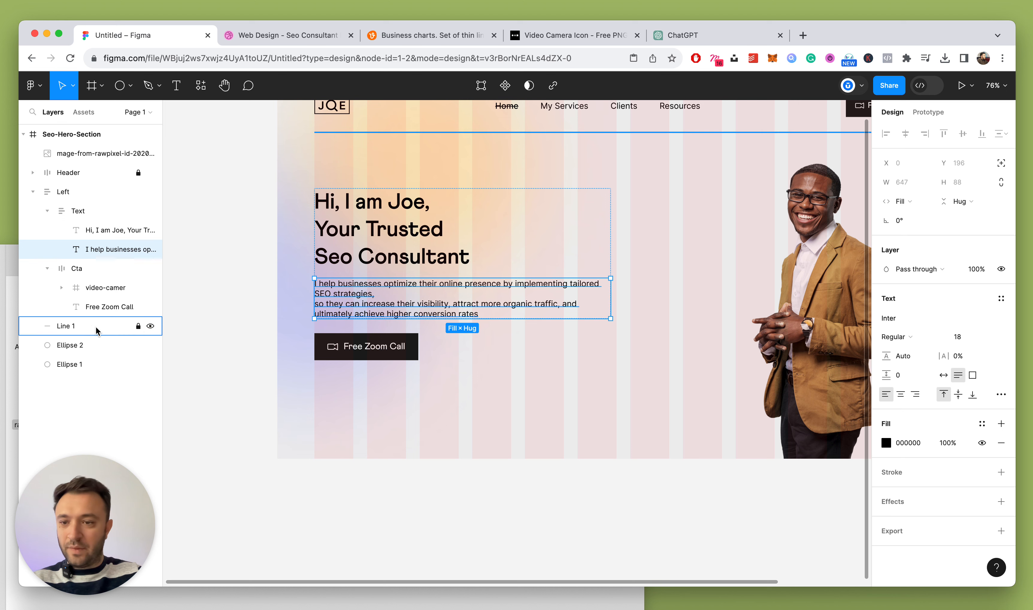
{"action": "left_click", "coordinate": [138, 345]}
{"action": "left_click", "coordinate": [138, 364]}
{"action": "left_click", "coordinate": [47, 210]}
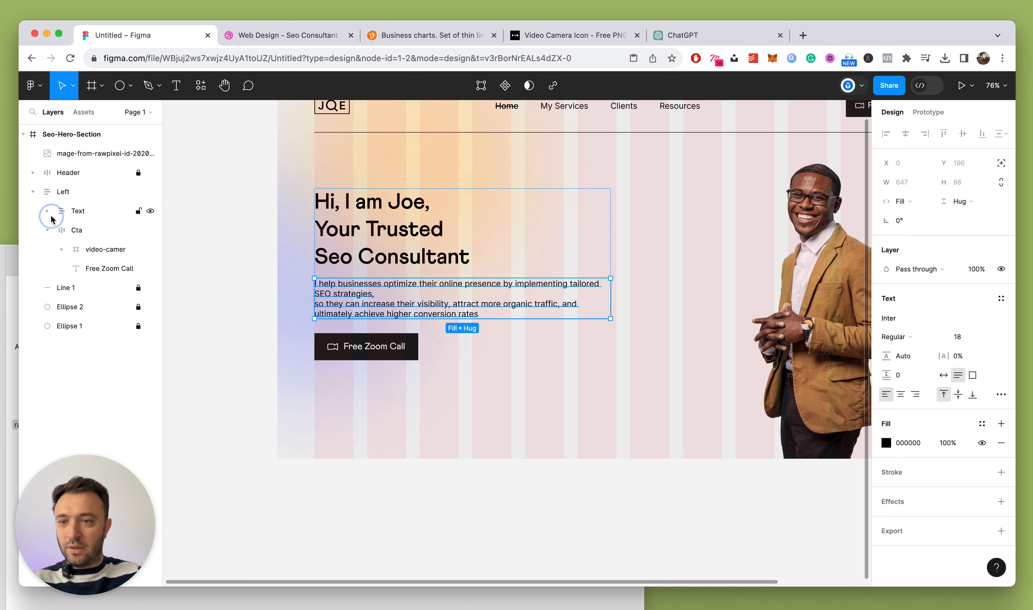
Delete the paragraph's line break after 'SEO strategies,' so it reflows as one block
{"action": "double_click", "coordinate": [318, 303]}
{"action": "left_click", "coordinate": [318, 303]}
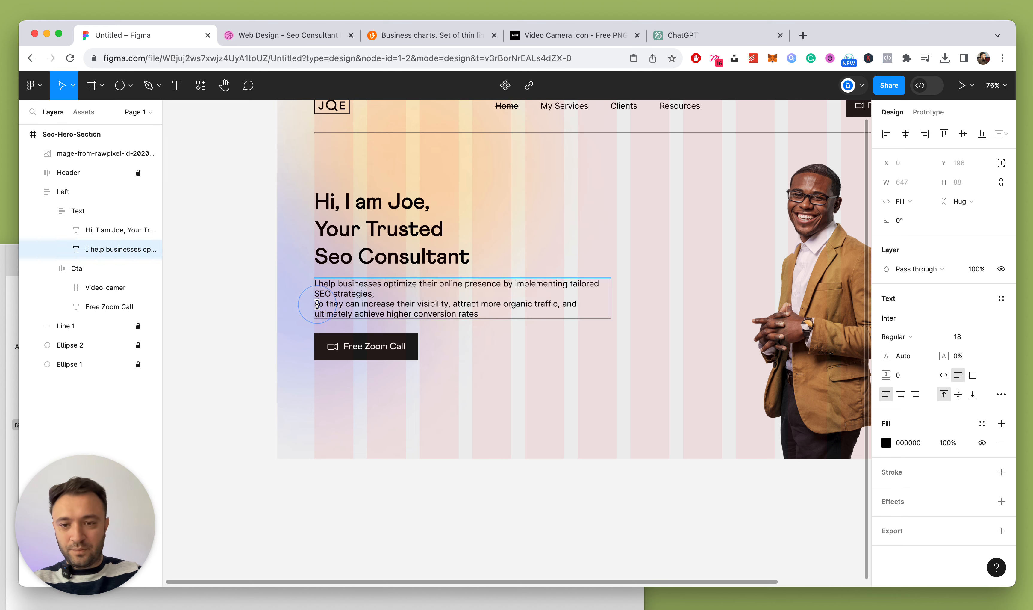
{"action": "key", "text": "Left"}
{"action": "key", "text": "BackSpace"}
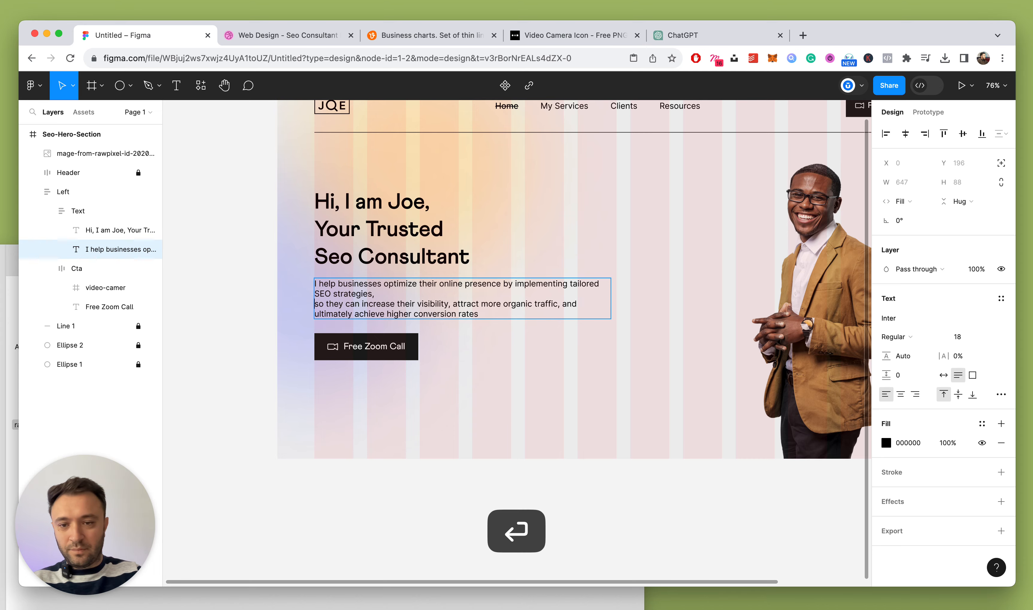
{"action": "key", "text": "BackSpace"}
{"action": "key", "text": "Escape"}
{"action": "scroll", "coordinate": [461, 351], "scroll_direction": "down", "scroll_amount": 3}
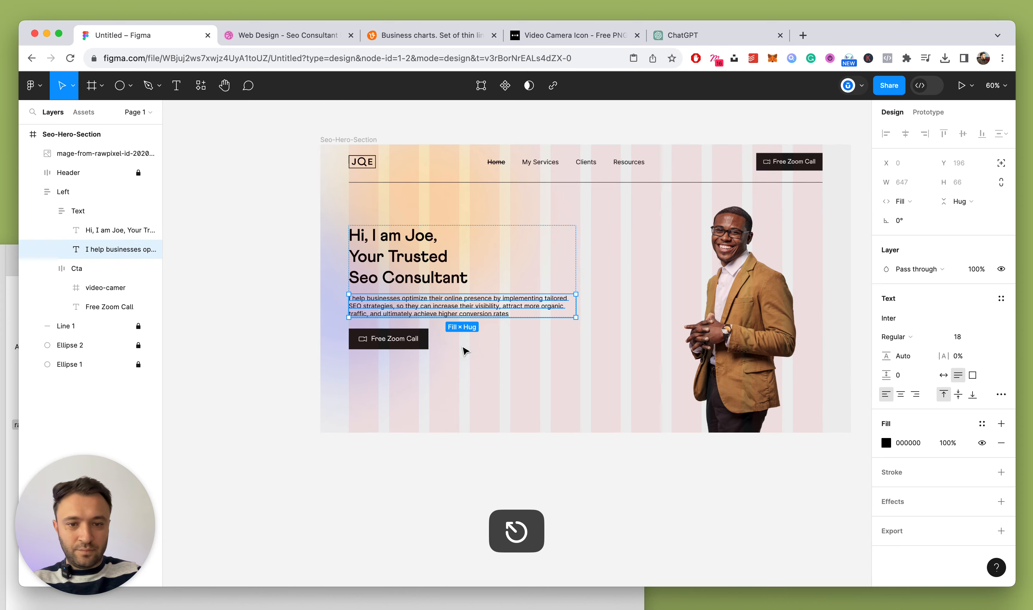
{"action": "scroll", "coordinate": [461, 351], "scroll_direction": "up", "scroll_amount": 5}
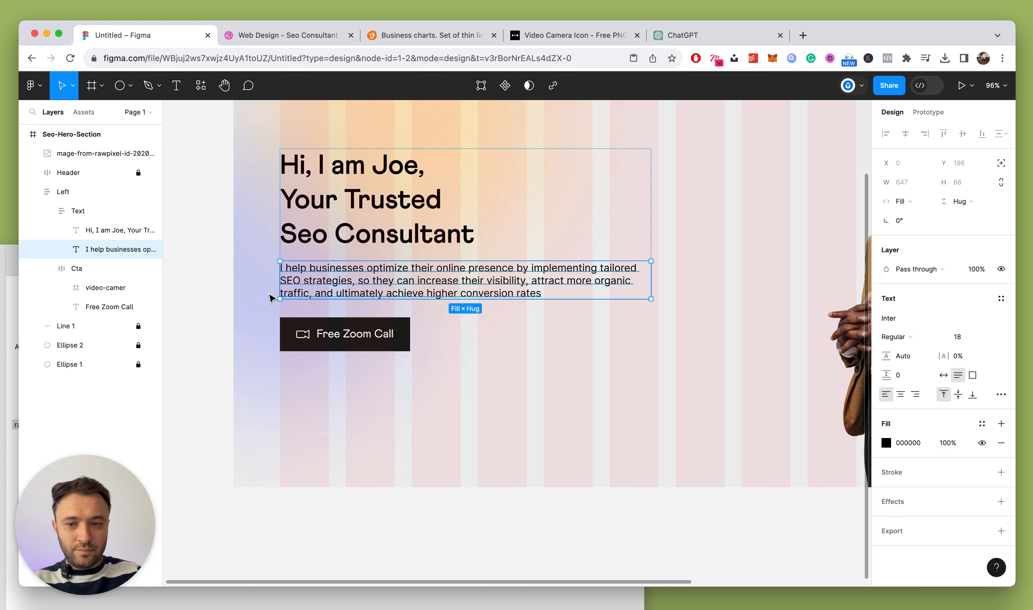
{"action": "key", "text": "shift+Return"}
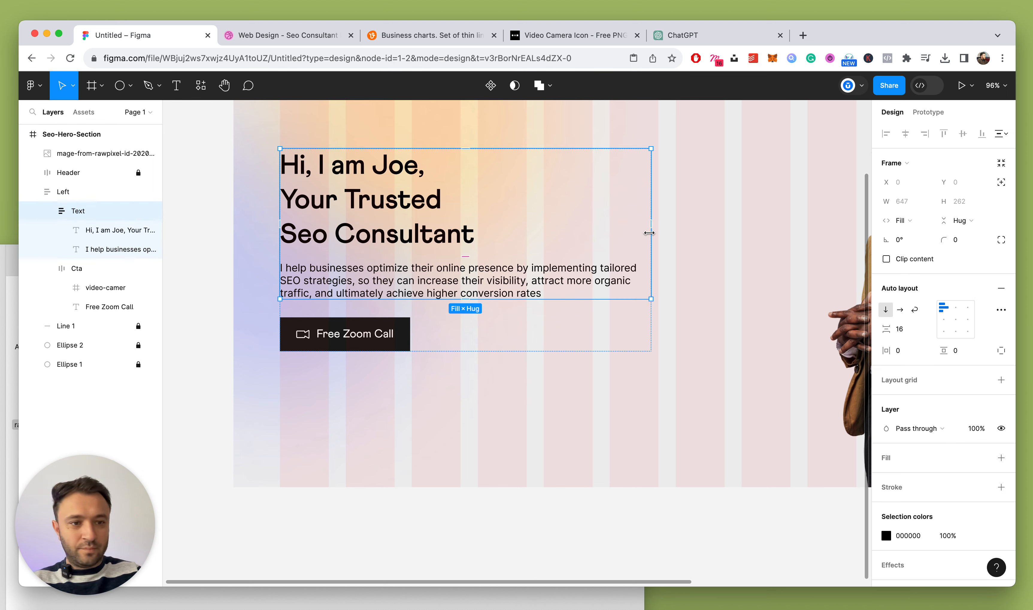
Narrow the Left column from 647 to 545 wide
{"action": "left_click", "coordinate": [52, 211]}
{"action": "left_click", "coordinate": [62, 192]}
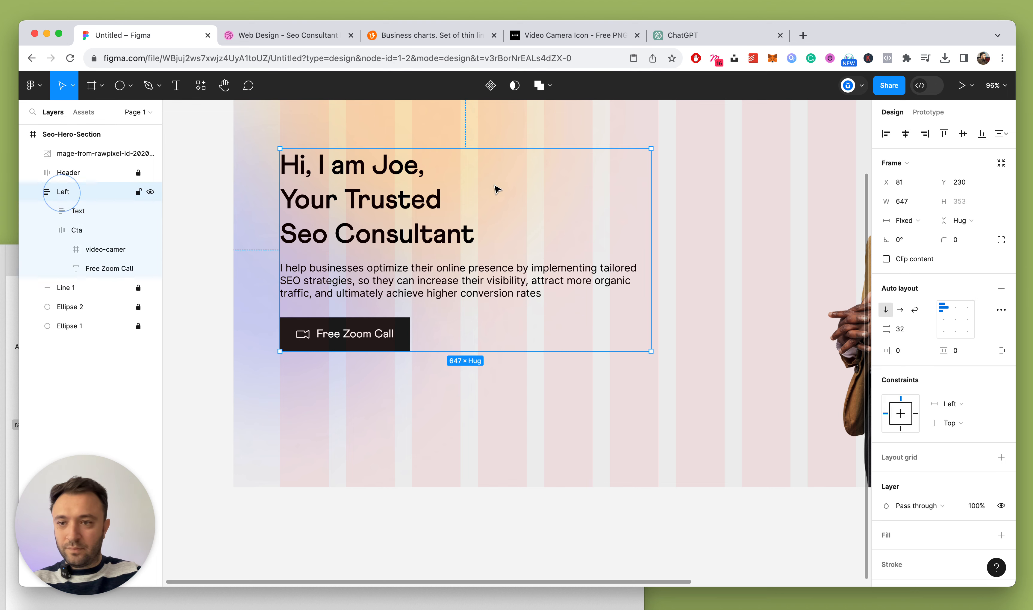
{"action": "left_click_drag", "start_coordinate": [649, 215], "coordinate": [592, 215]}
{"action": "scroll", "coordinate": [593, 215], "scroll_direction": "down", "scroll_amount": 3}
{"action": "scroll", "coordinate": [591, 217], "scroll_direction": "down", "scroll_amount": 2}
{"action": "left_click", "coordinate": [705, 364]}
{"action": "scroll", "coordinate": [637, 254], "scroll_direction": "up", "scroll_amount": 4}
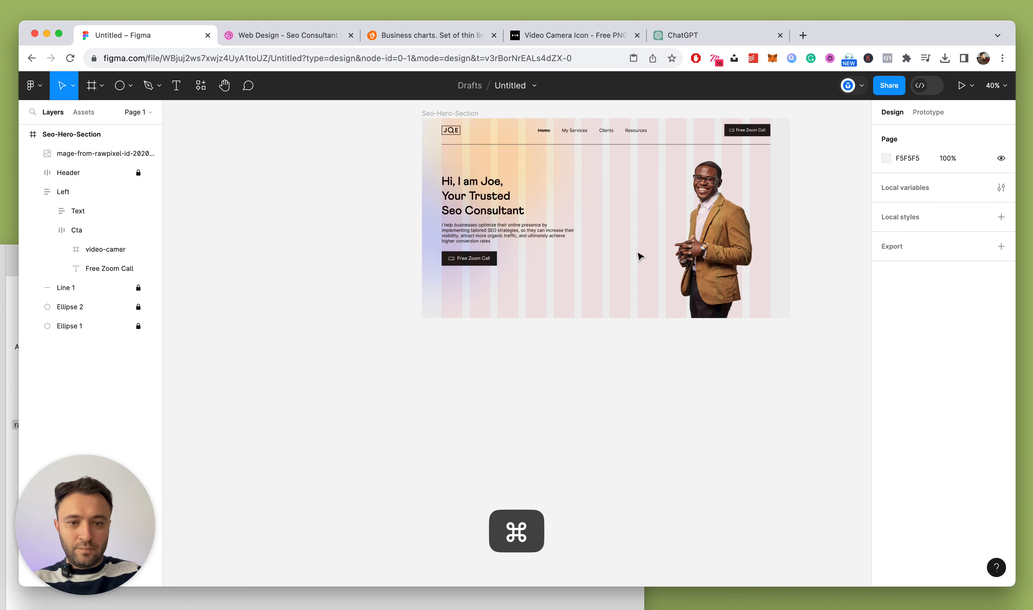
{"action": "scroll", "coordinate": [312, 279], "scroll_direction": "up", "scroll_amount": 3}
{"action": "left_click_drag", "start_coordinate": [348, 298], "coordinate": [393, 299]}
{"action": "key", "text": "super+z"}
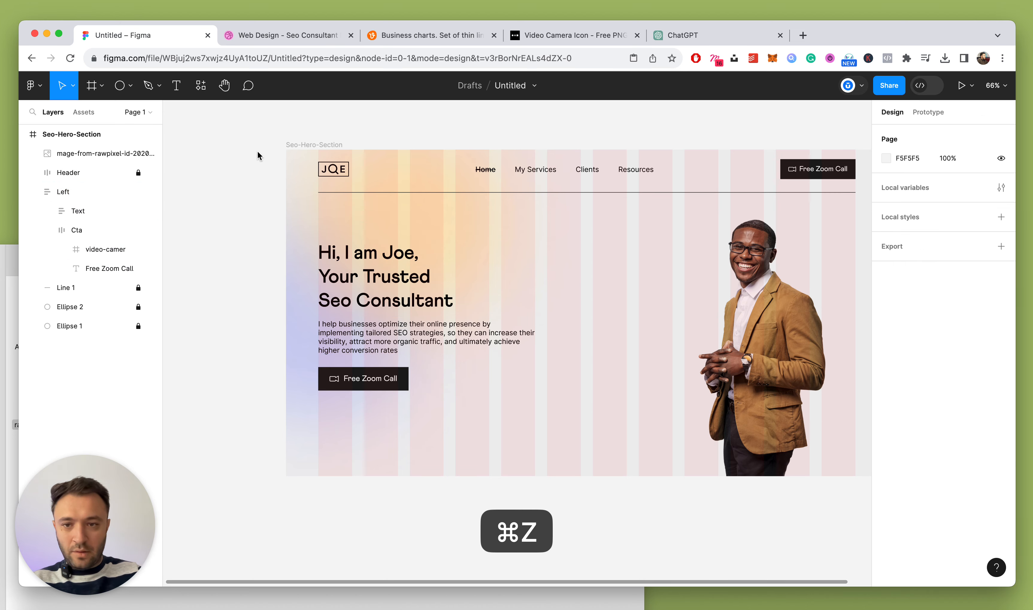
Hide the hero frame's layout grid and compare against the Dribbble reference
{"action": "left_click", "coordinate": [298, 145]}
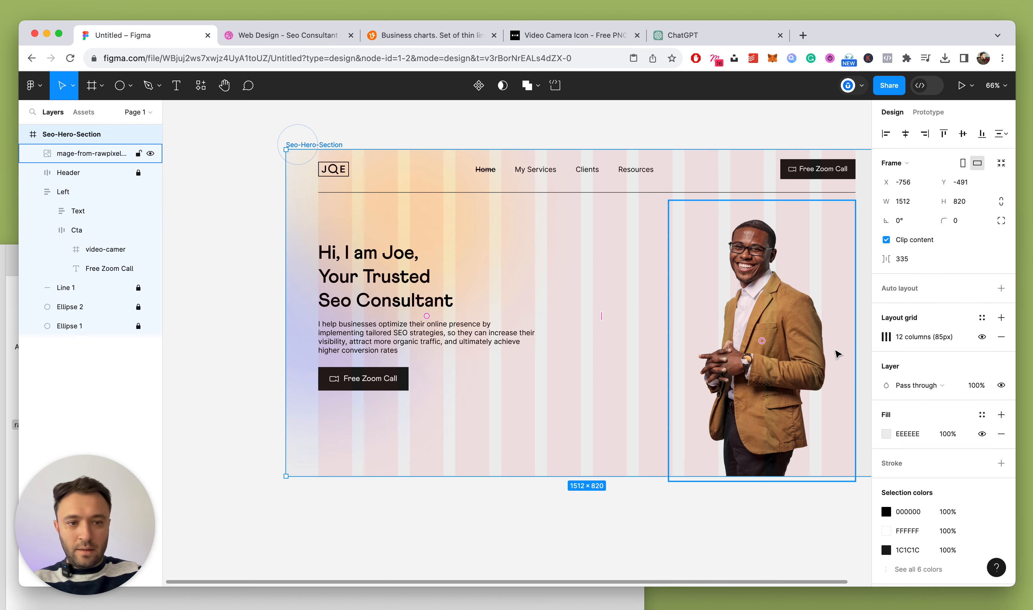
{"action": "left_click", "coordinate": [980, 336]}
{"action": "left_click", "coordinate": [658, 123]}
{"action": "scroll", "coordinate": [656, 122], "scroll_direction": "down", "scroll_amount": 5}
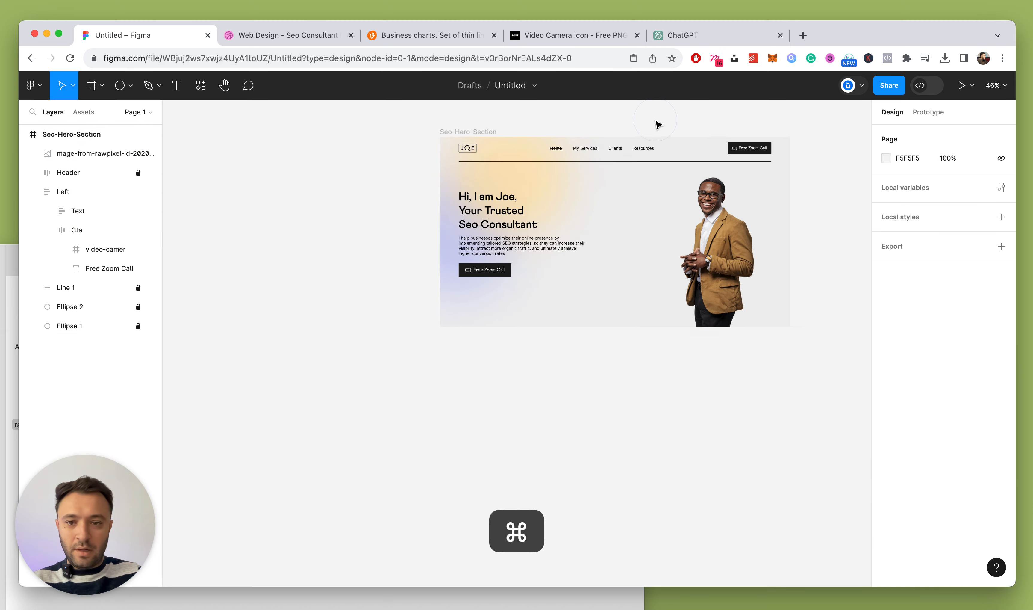
{"action": "scroll", "coordinate": [656, 122], "scroll_direction": "up", "scroll_amount": 5}
{"action": "left_click", "coordinate": [257, 38]}
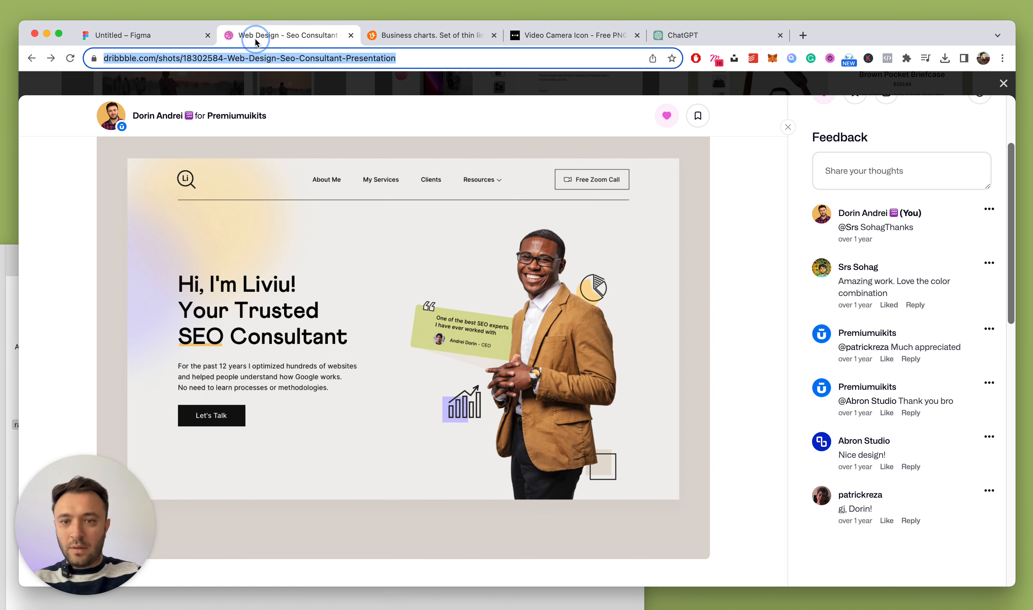
{"action": "left_click", "coordinate": [135, 35]}
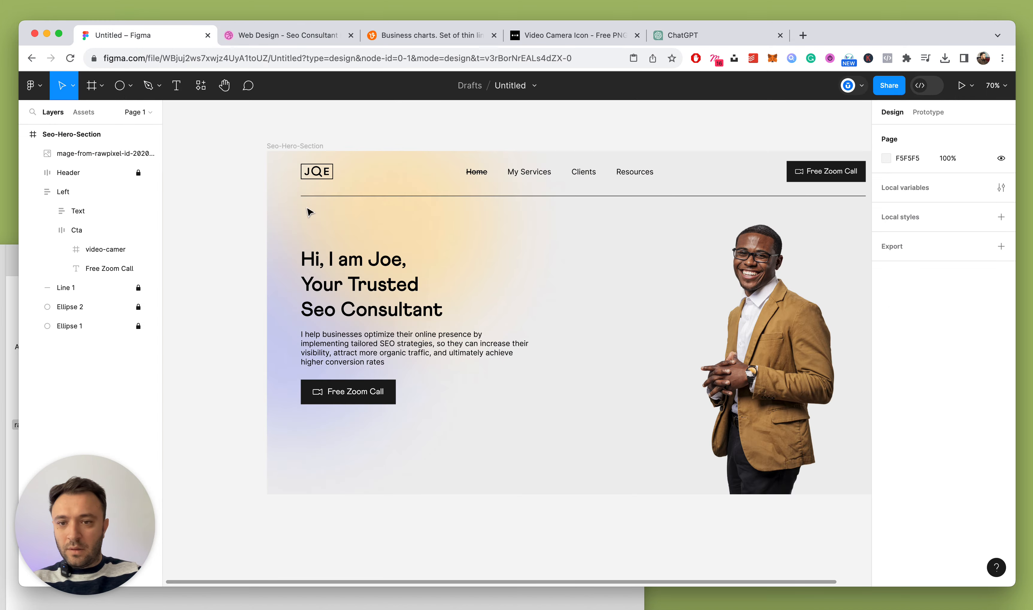
{"action": "left_click", "coordinate": [47, 230]}
Rename Ellipse 2 to 'Yellow' and Ellipse 1 to 'Mauve'
{"action": "left_click", "coordinate": [84, 268]}
{"action": "double_click", "coordinate": [73, 270]}
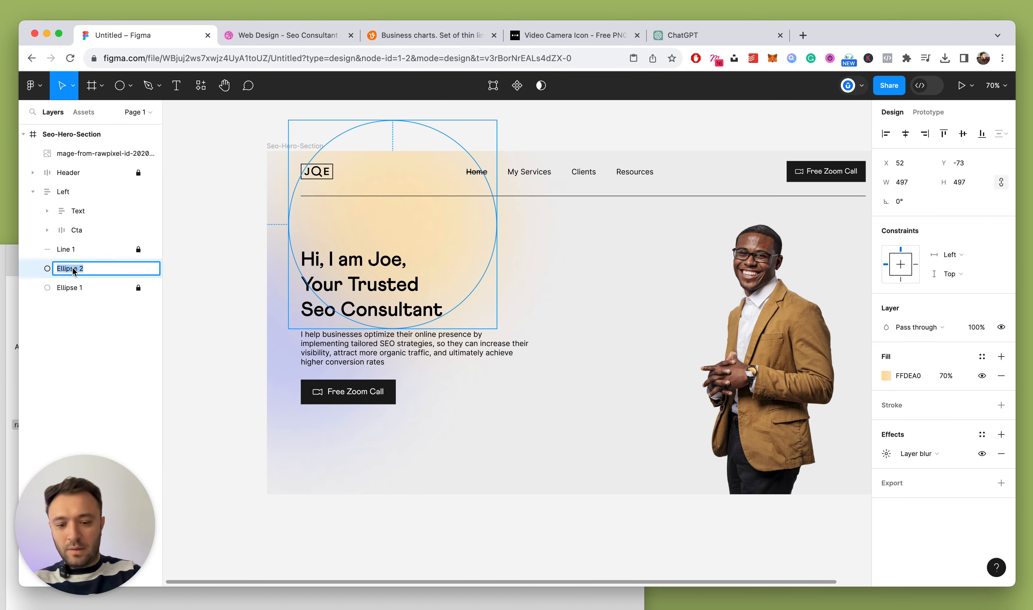
{"action": "type", "text": "Yellow"}
{"action": "key", "text": "Return"}
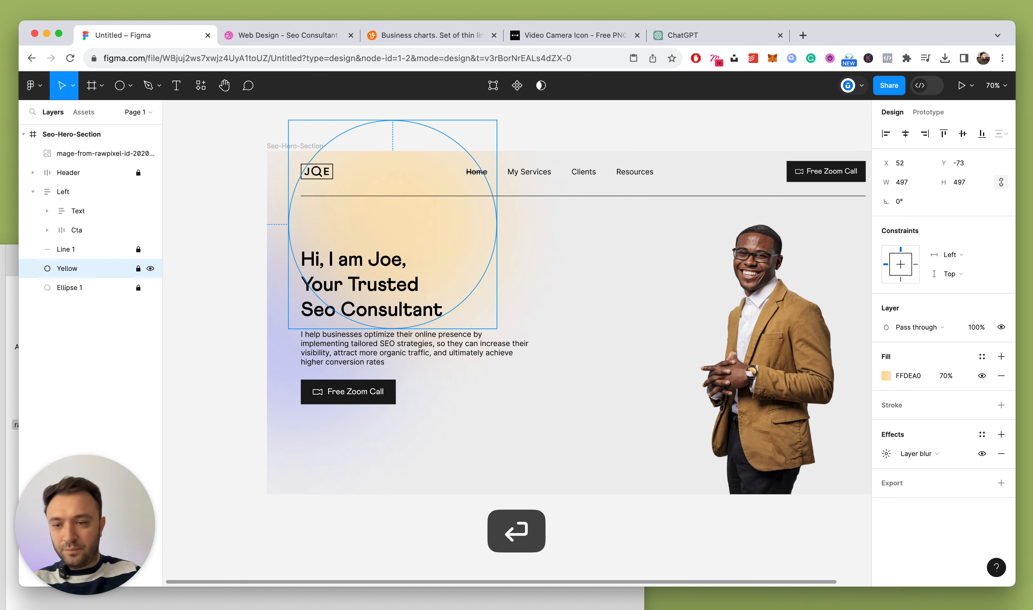
{"action": "double_click", "coordinate": [75, 288]}
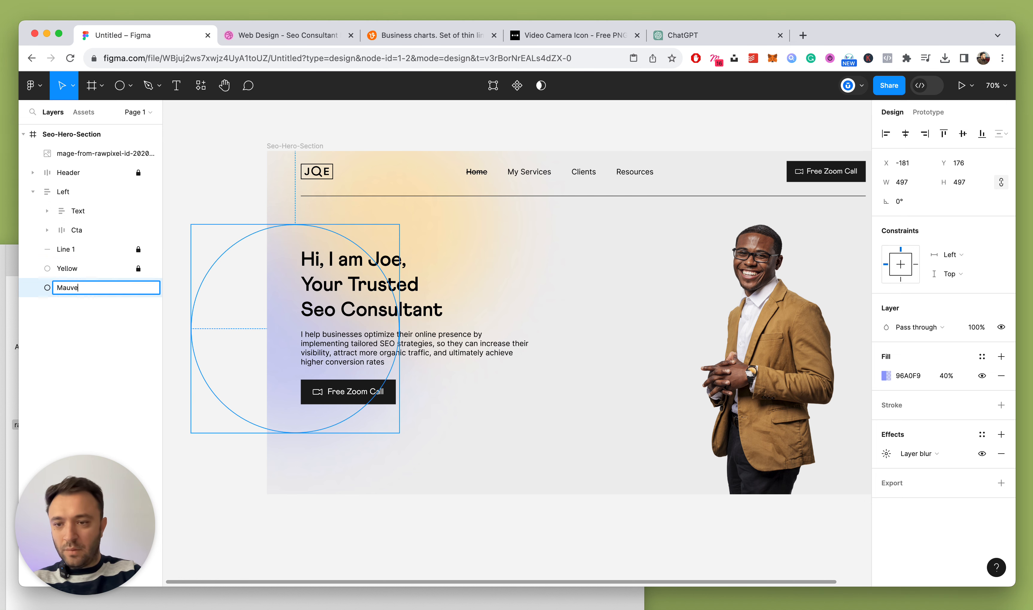
{"action": "type", "text": "Mauve"}
{"action": "key", "text": "Return"}
Unlock and move the Yellow glow up-left, and raise the Mauve glow behind the heading
{"action": "left_click", "coordinate": [138, 268]}
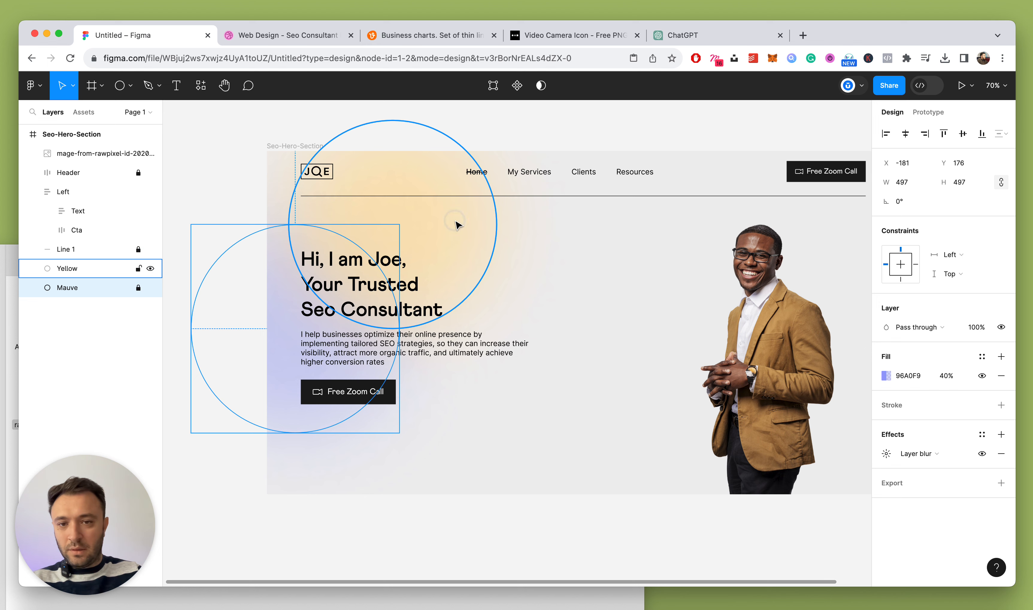
{"action": "left_click_drag", "start_coordinate": [458, 224], "coordinate": [424, 192]}
{"action": "left_click", "coordinate": [72, 287]}
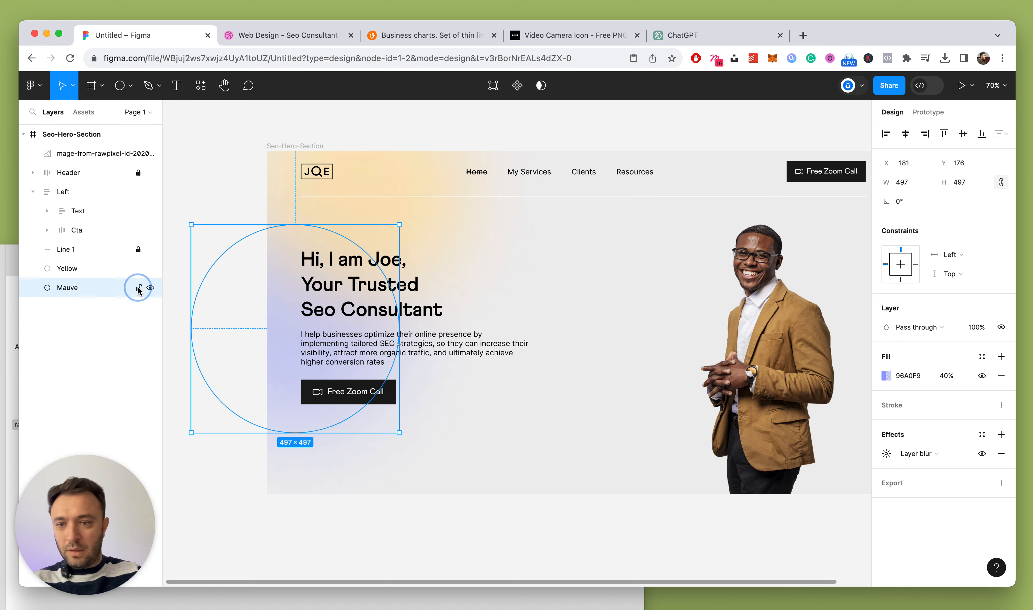
{"action": "left_click_drag", "start_coordinate": [271, 332], "coordinate": [276, 285]}
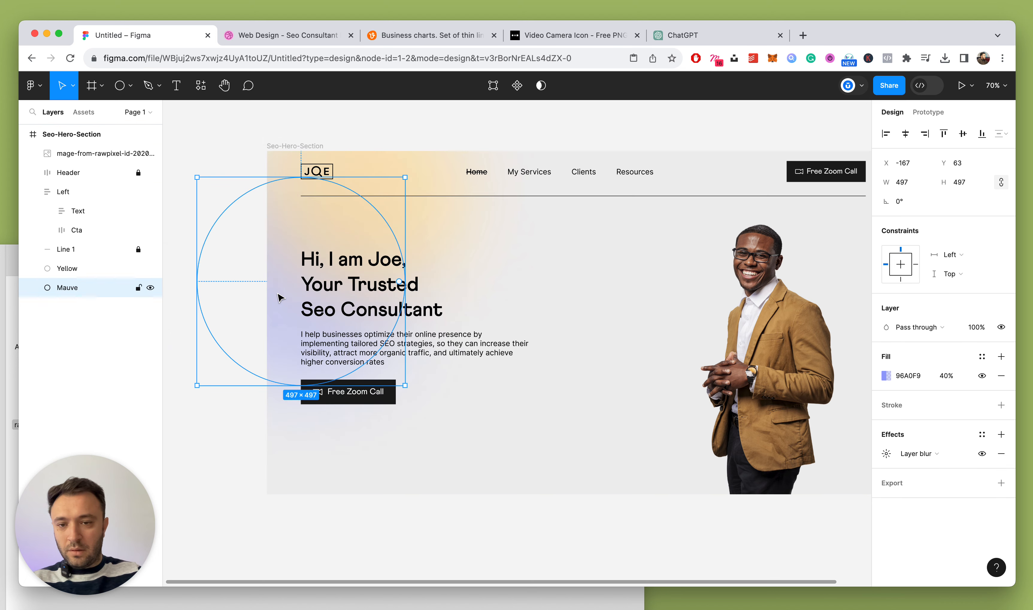
{"action": "key", "text": "shift+Up"}
{"action": "key", "text": "shift+Up"}
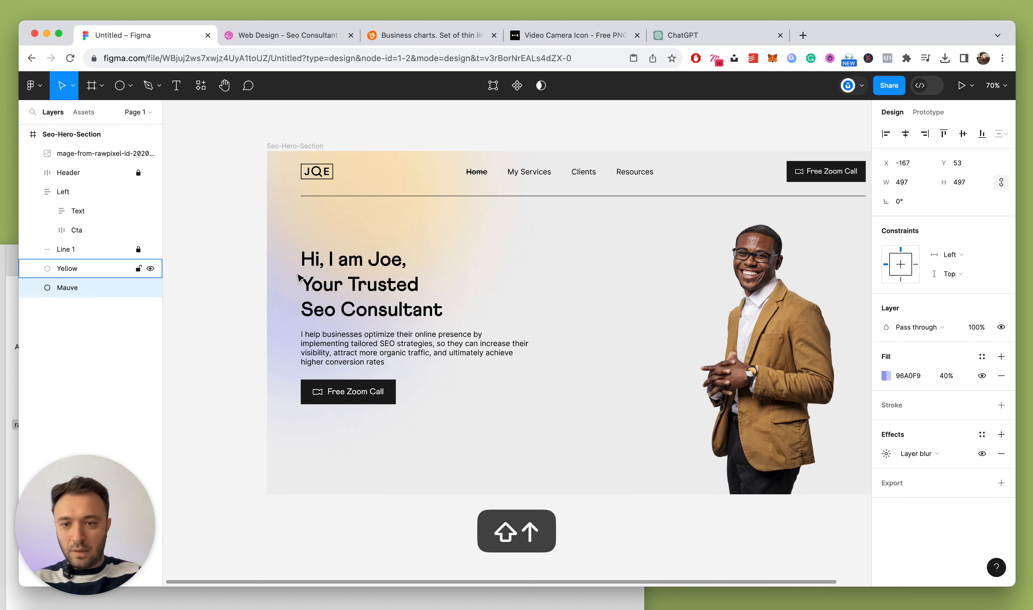
Recolour the Mauve glow's fill to 9E96F9, checking the reference design
{"action": "left_click", "coordinate": [886, 375]}
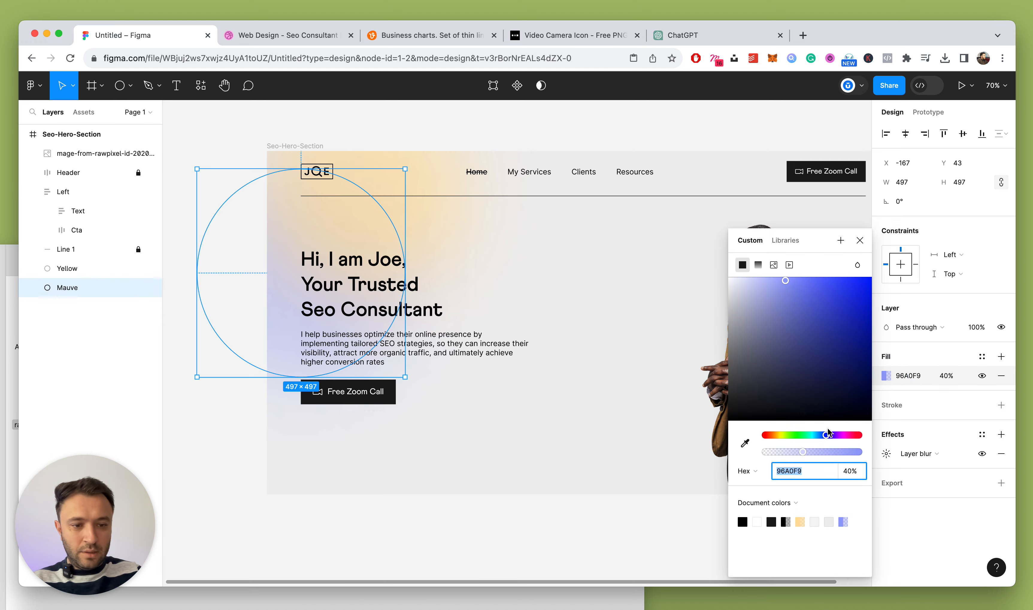
{"action": "left_click_drag", "start_coordinate": [827, 435], "coordinate": [831, 437]}
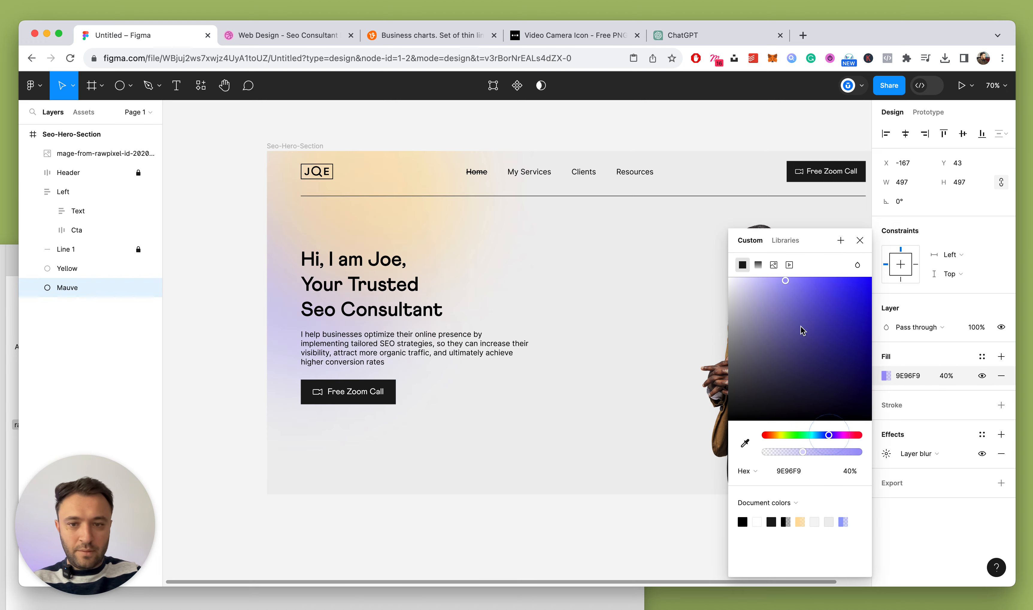
{"action": "left_click", "coordinate": [859, 238]}
{"action": "scroll", "coordinate": [471, 196], "scroll_direction": "down", "scroll_amount": 3}
{"action": "left_click", "coordinate": [296, 36]}
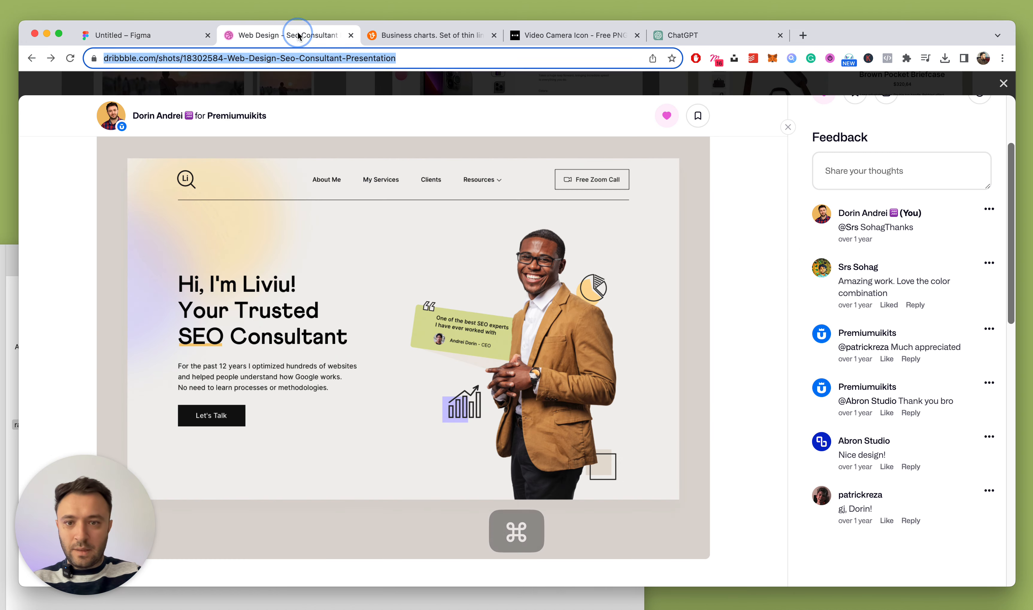
{"action": "left_click", "coordinate": [174, 37]}
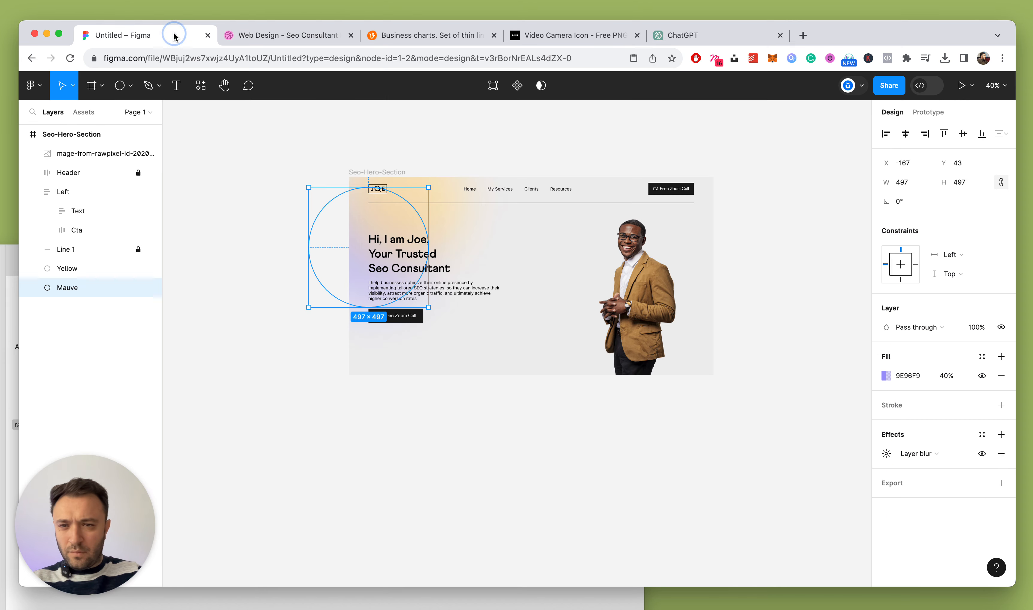
Move the Mauve glow to the hero's left edge at X -159, Y 60
{"action": "scroll", "coordinate": [502, 159], "scroll_direction": "up", "scroll_amount": 5}
{"action": "left_click", "coordinate": [507, 160]}
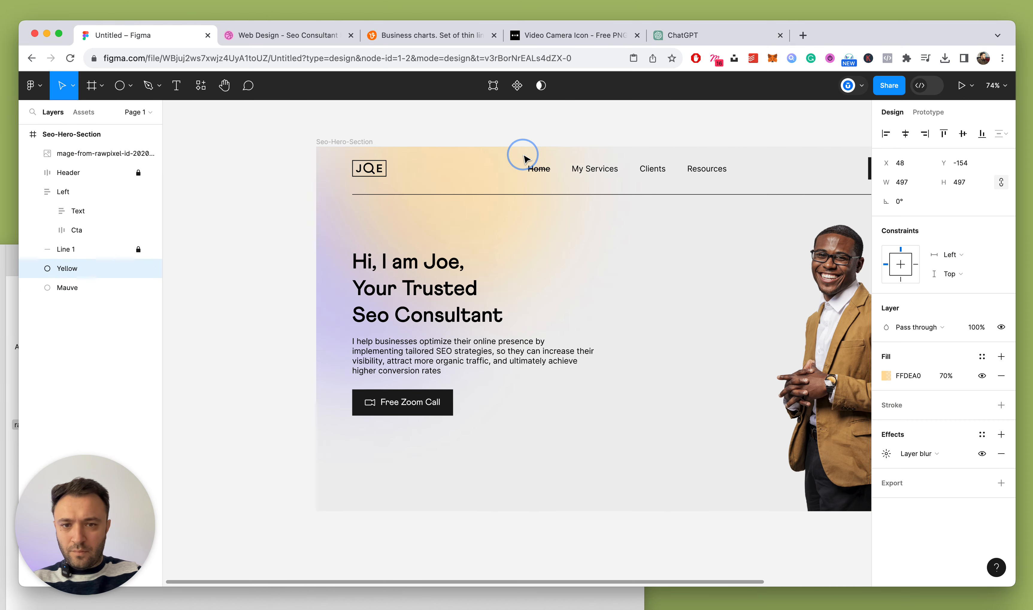
{"action": "left_click", "coordinate": [325, 323]}
{"action": "mouse_move", "coordinate": [325, 323]}
{"action": "left_mouse_down"}
{"action": "mouse_move", "coordinate": [304, 321]}
{"action": "mouse_move", "coordinate": [328, 310]}
{"action": "left_mouse_up"}
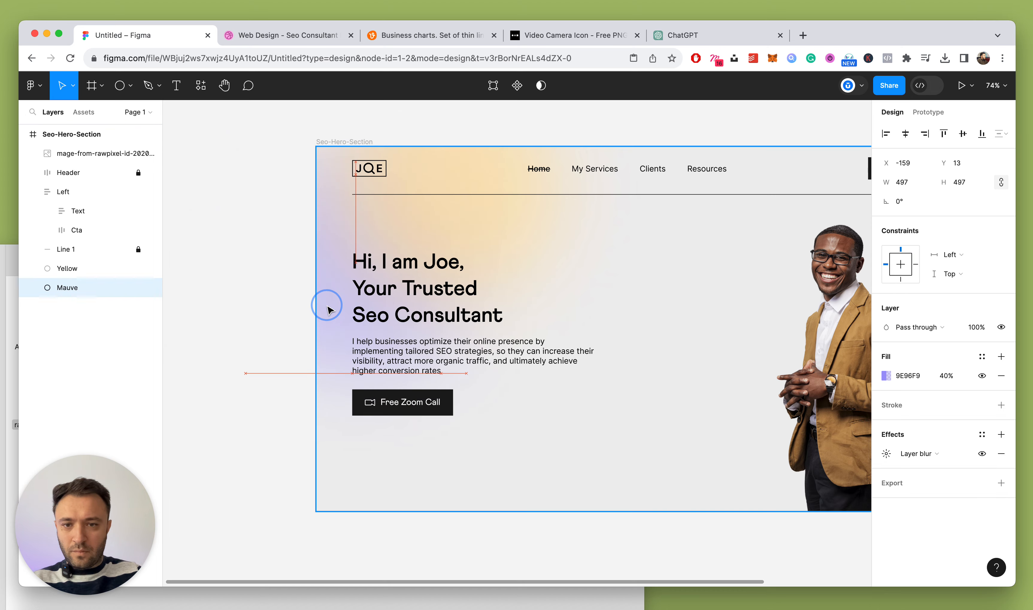
{"action": "left_click", "coordinate": [257, 35]}
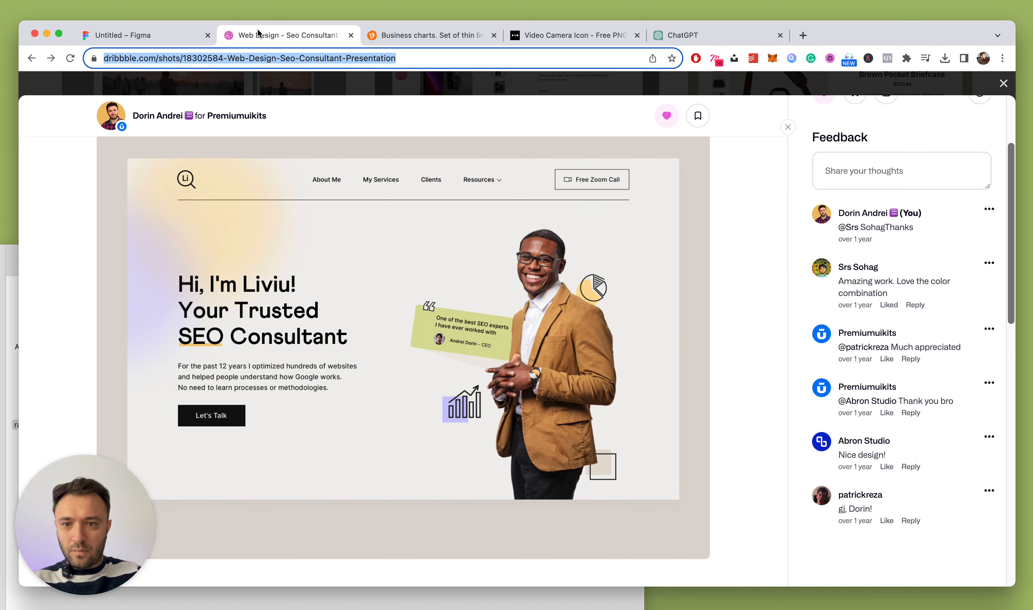
{"action": "left_click", "coordinate": [158, 36]}
{"action": "scroll", "coordinate": [462, 208], "scroll_direction": "down", "scroll_amount": 5}
Drag the Mauve glow higher so it sits behind the headline
{"action": "scroll", "coordinate": [462, 208], "scroll_direction": "up", "scroll_amount": 5}
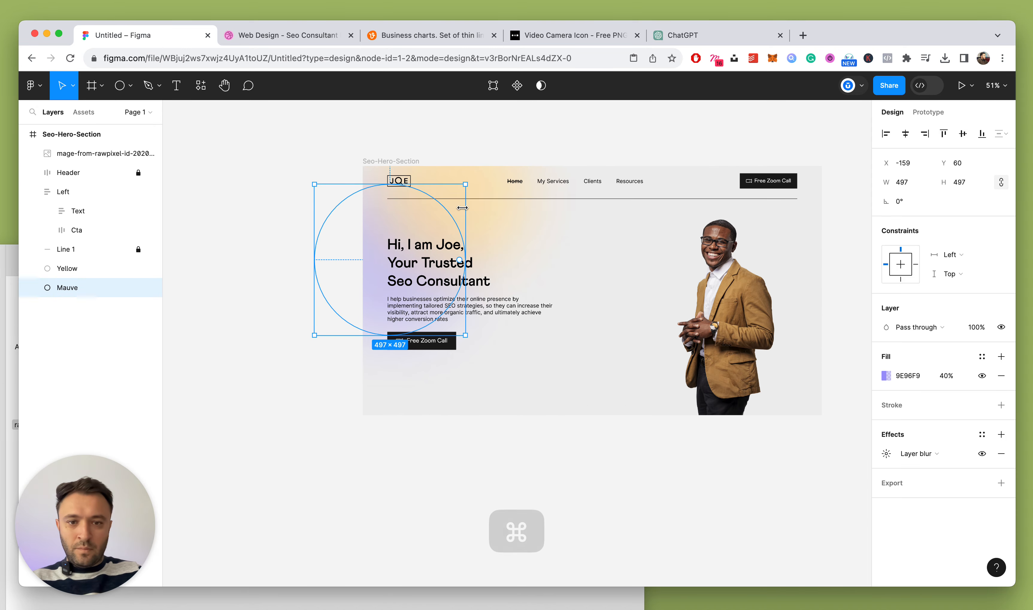
{"action": "left_click", "coordinate": [341, 122]}
{"action": "scroll", "coordinate": [489, 314], "scroll_direction": "up", "scroll_amount": 2}
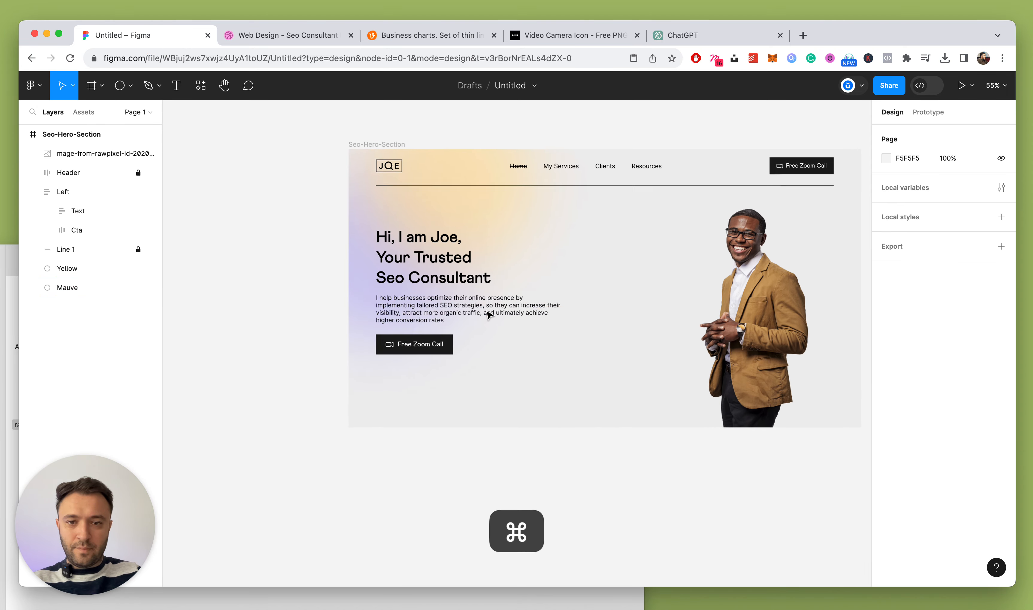
{"action": "scroll", "coordinate": [489, 314], "scroll_direction": "up", "scroll_amount": 1}
{"action": "left_click", "coordinate": [435, 275]}
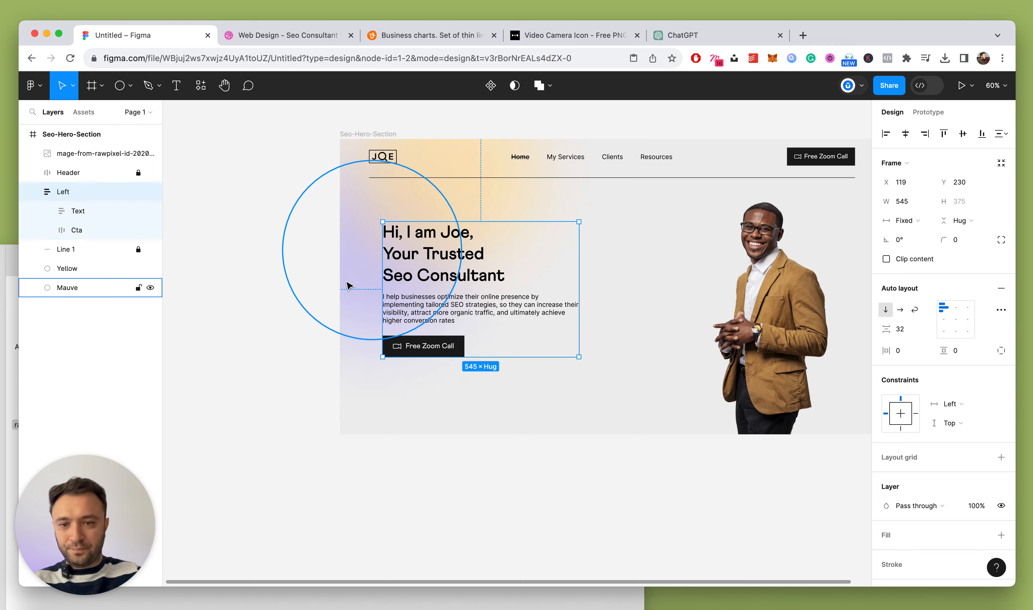
{"action": "left_click_drag", "start_coordinate": [347, 285], "coordinate": [347, 253]}
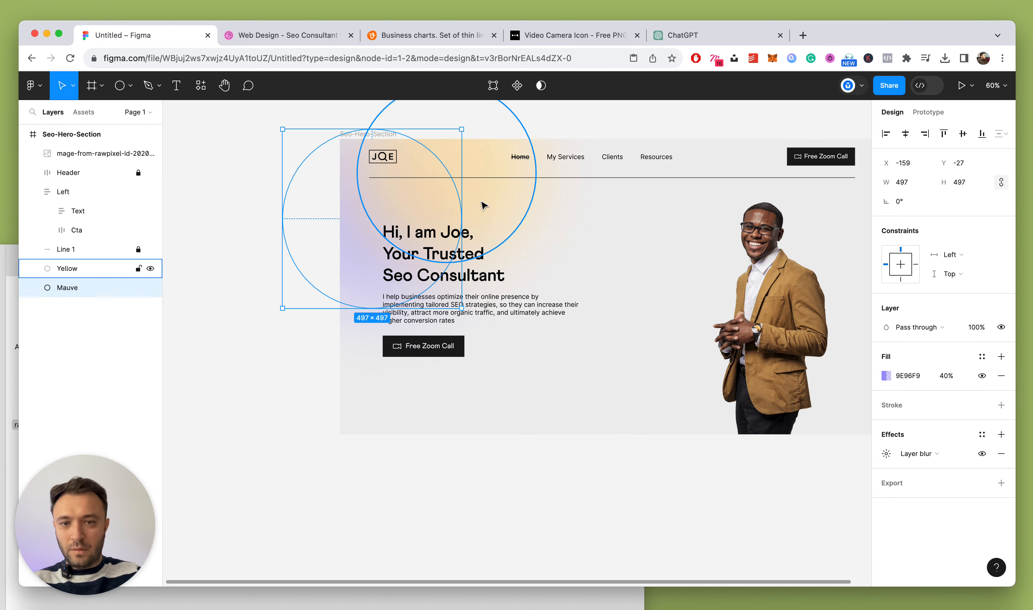
{"action": "left_click", "coordinate": [279, 215]}
{"action": "scroll", "coordinate": [280, 214], "scroll_direction": "down", "scroll_amount": 5}
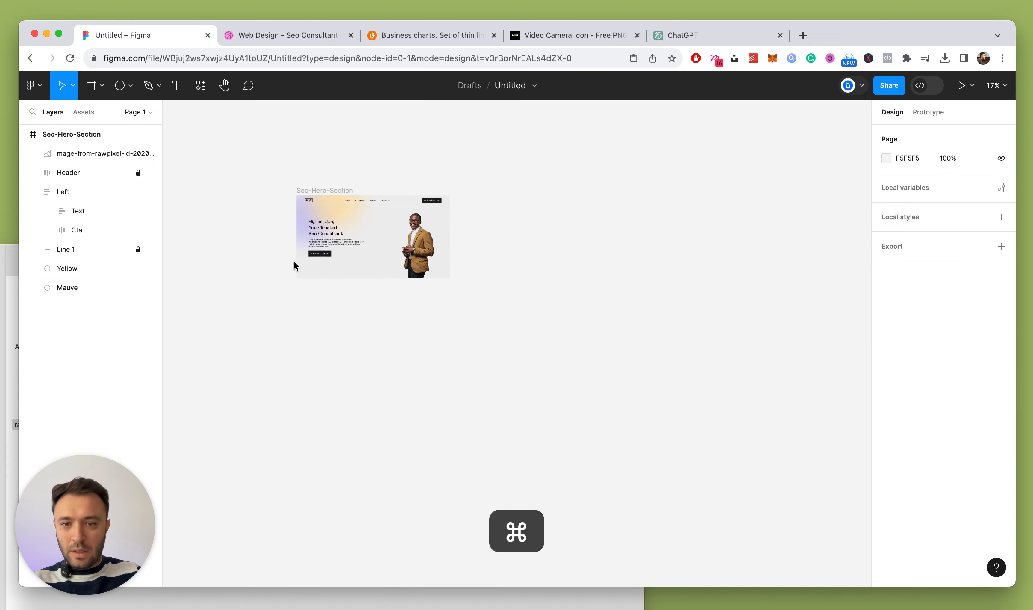
{"action": "scroll", "coordinate": [295, 265], "scroll_direction": "up", "scroll_amount": 5}
{"action": "scroll", "coordinate": [526, 345], "scroll_direction": "up", "scroll_amount": 2}
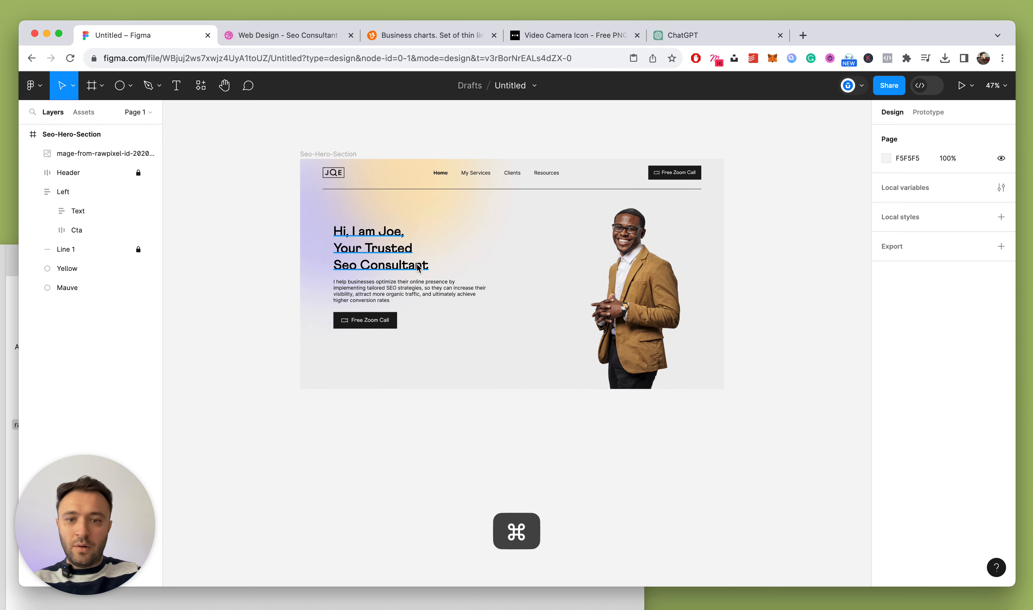
{"action": "scroll", "coordinate": [408, 264], "scroll_direction": "up", "scroll_amount": 2}
Turn on the hero frame's 12-column (85px) layout grid
{"action": "double_click", "coordinate": [318, 243], "text": "super"}
{"action": "key", "text": "Escape"}
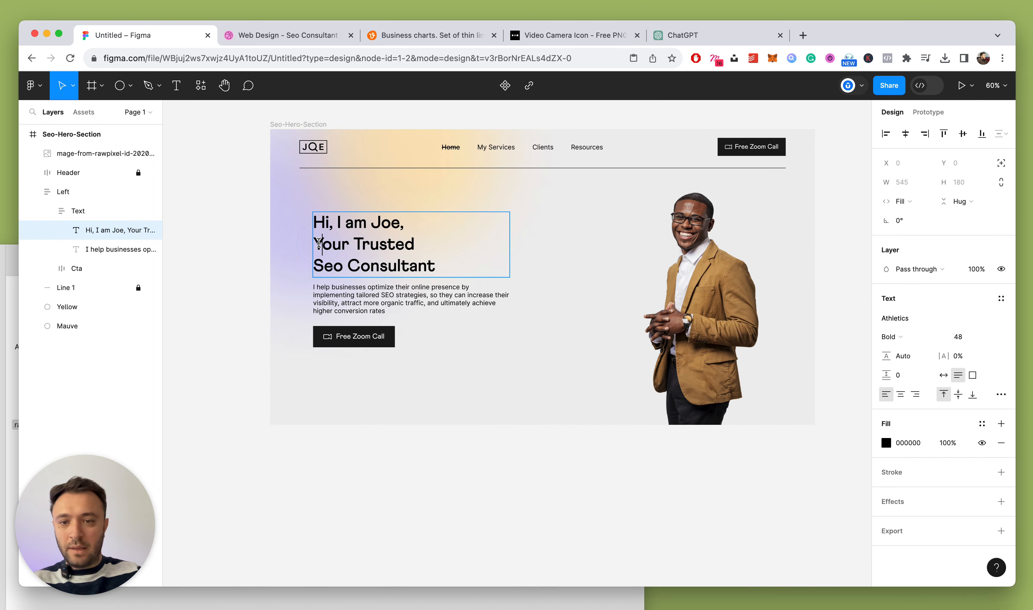
{"action": "left_click", "coordinate": [275, 124]}
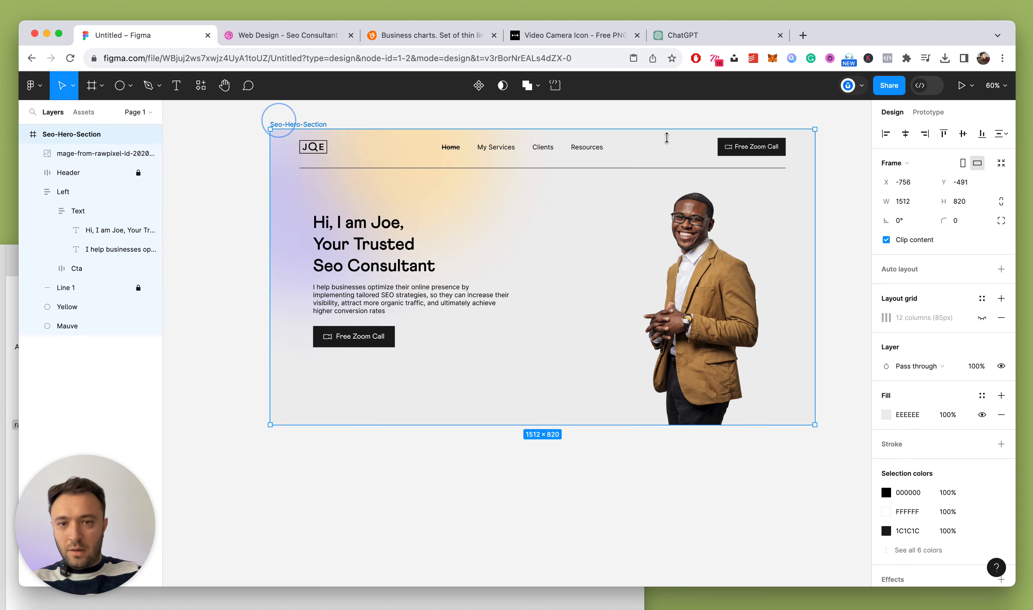
{"action": "left_click", "coordinate": [982, 318]}
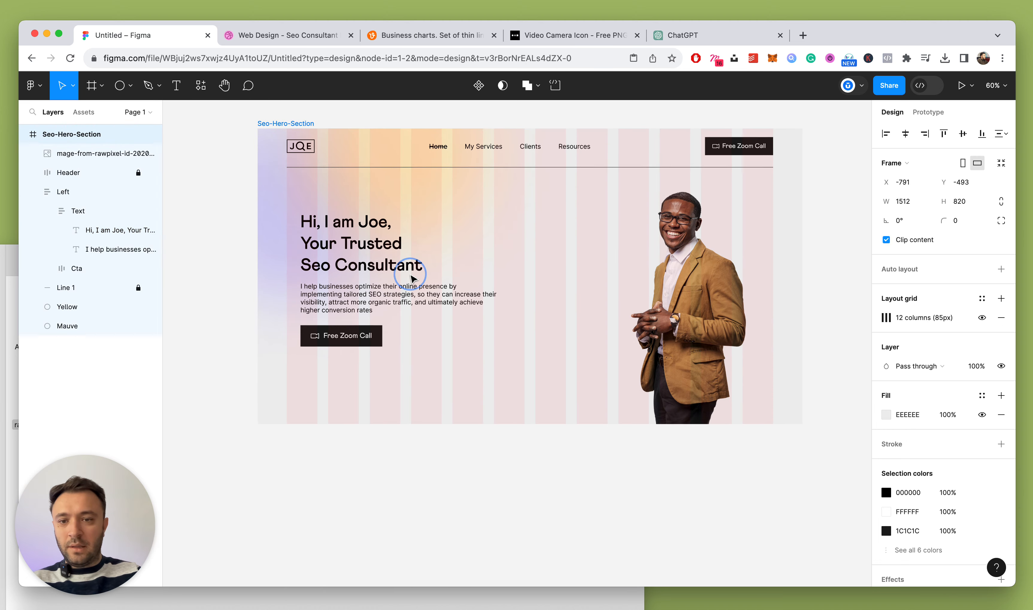
{"action": "key", "text": "super+z"}
{"action": "key", "text": "super+z"}
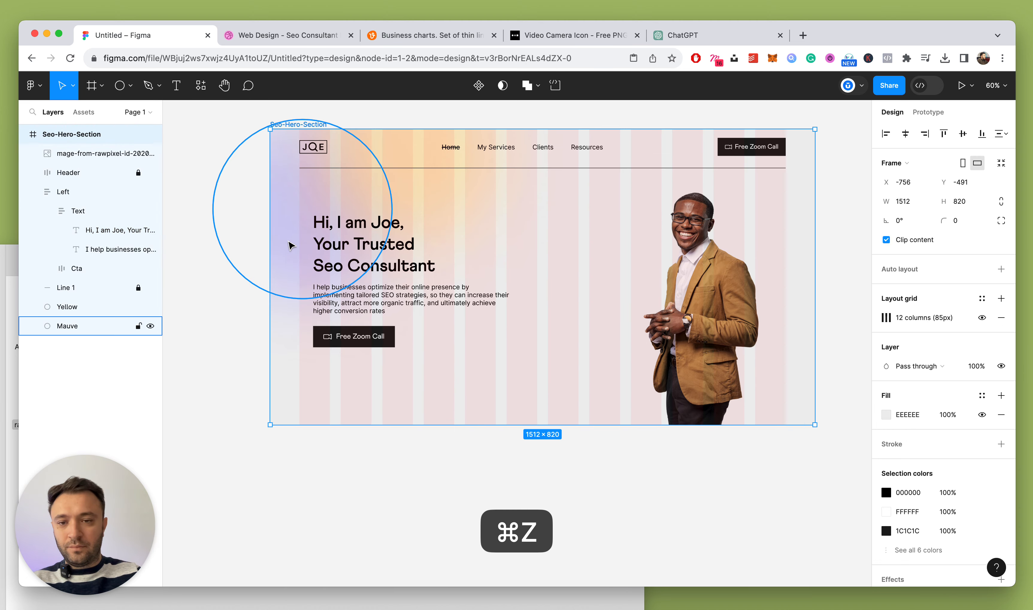
{"action": "left_click", "coordinate": [223, 226]}
{"action": "double_click", "coordinate": [347, 236]}
Remove the headline's first line break so it runs on two lines
{"action": "left_click", "coordinate": [318, 243]}
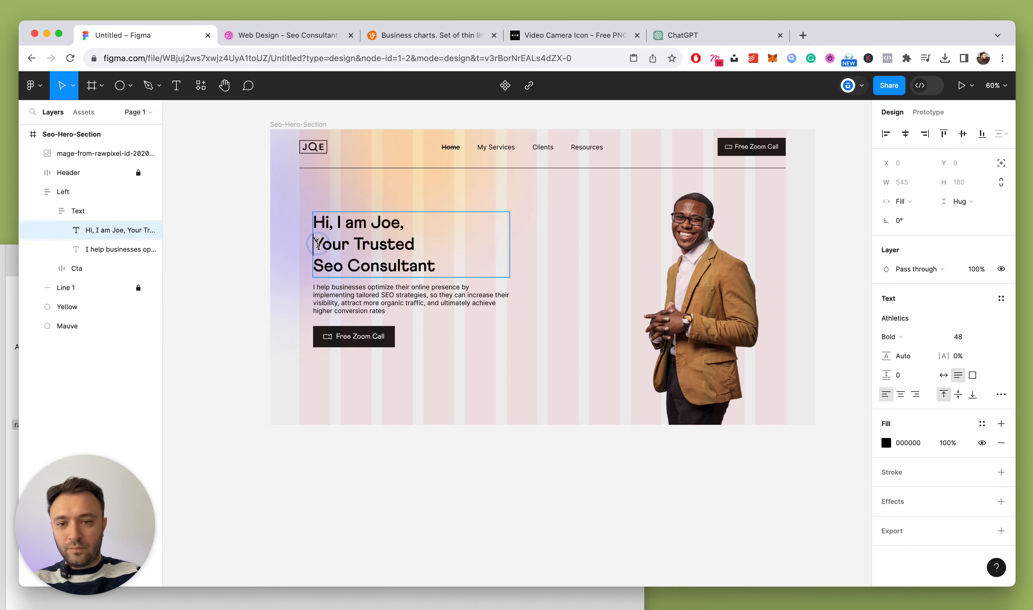
{"action": "key", "text": "BackSpace"}
{"action": "key", "text": "Escape"}
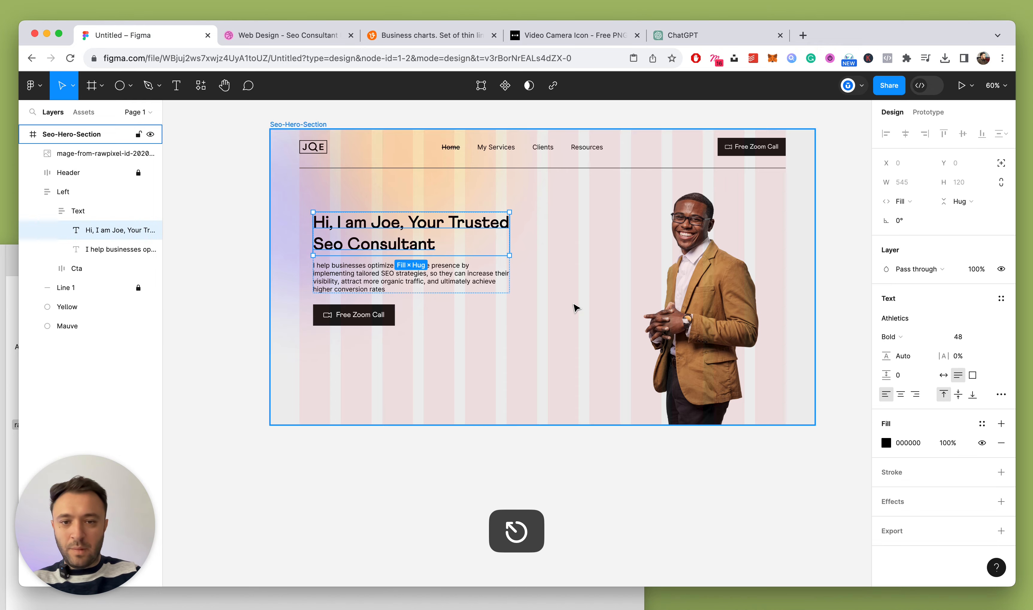
{"action": "scroll", "coordinate": [577, 308], "scroll_direction": "down", "scroll_amount": 5}
{"action": "left_click", "coordinate": [766, 267]}
{"action": "scroll", "coordinate": [521, 339], "scroll_direction": "up", "scroll_amount": 2}
Widen the Left text column to 622 px
{"action": "left_click", "coordinate": [439, 234], "text": "super"}
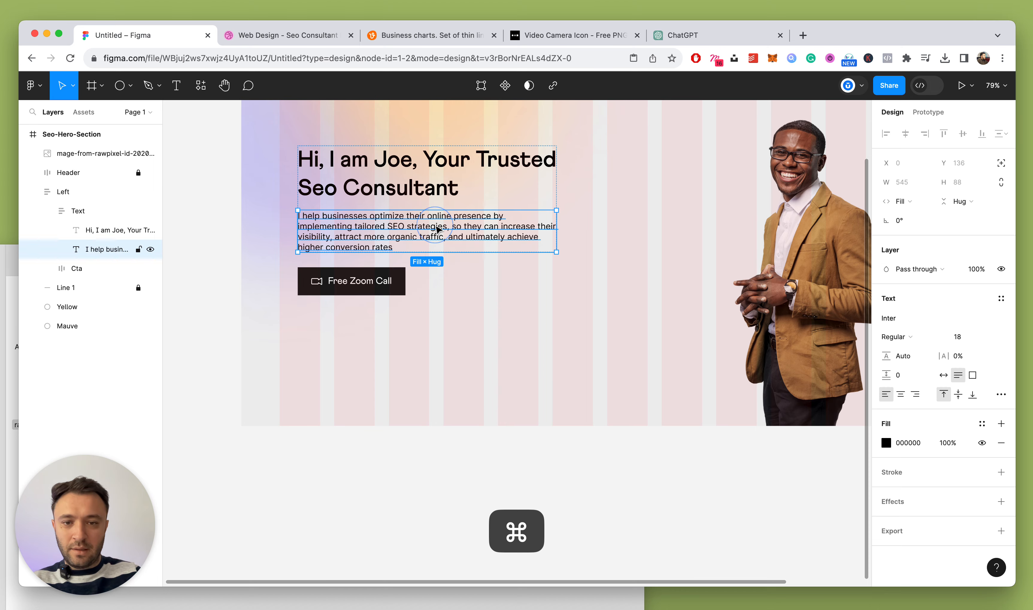
{"action": "left_click", "coordinate": [51, 211]}
{"action": "left_click", "coordinate": [59, 195]}
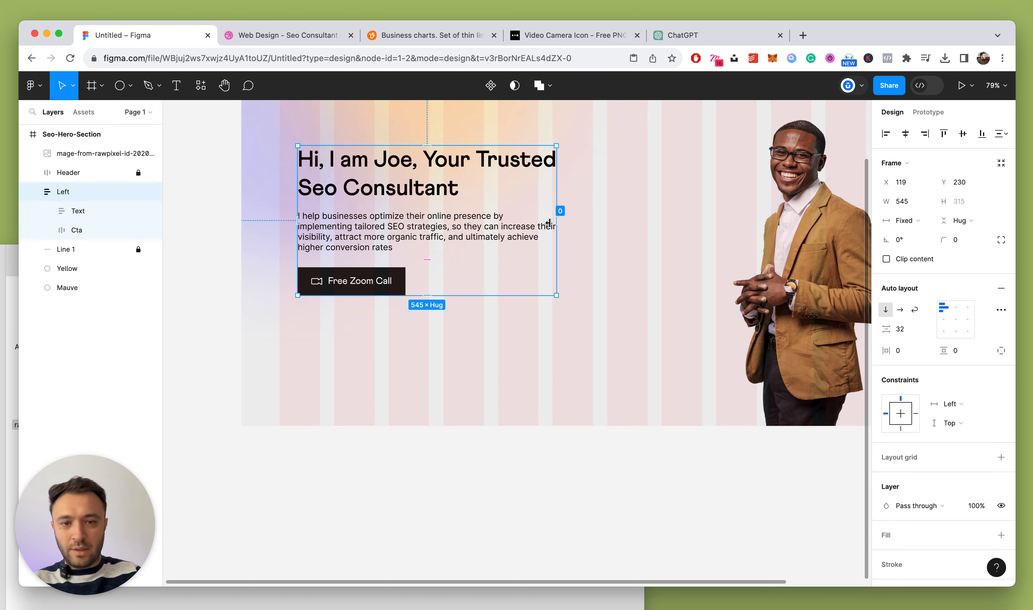
{"action": "left_click_drag", "start_coordinate": [560, 217], "coordinate": [594, 215]}
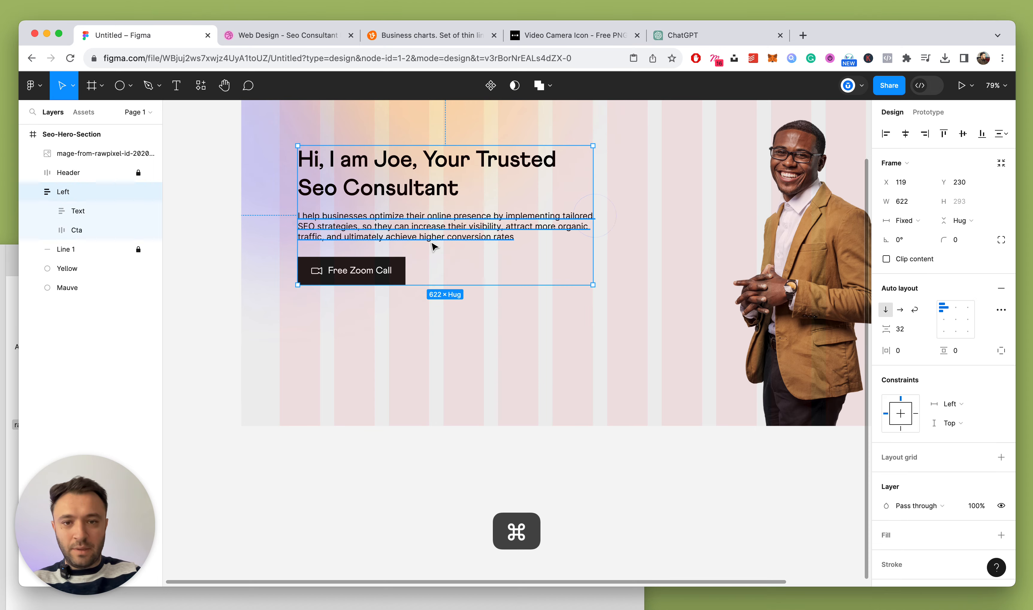
Align the Left text column's vertical center with the portrait image
{"action": "scroll", "coordinate": [430, 241], "scroll_direction": "down", "scroll_amount": 5}
{"action": "left_click", "coordinate": [459, 376]}
{"action": "scroll", "coordinate": [459, 377], "scroll_direction": "up", "scroll_amount": 5}
{"action": "left_click", "coordinate": [369, 300]}
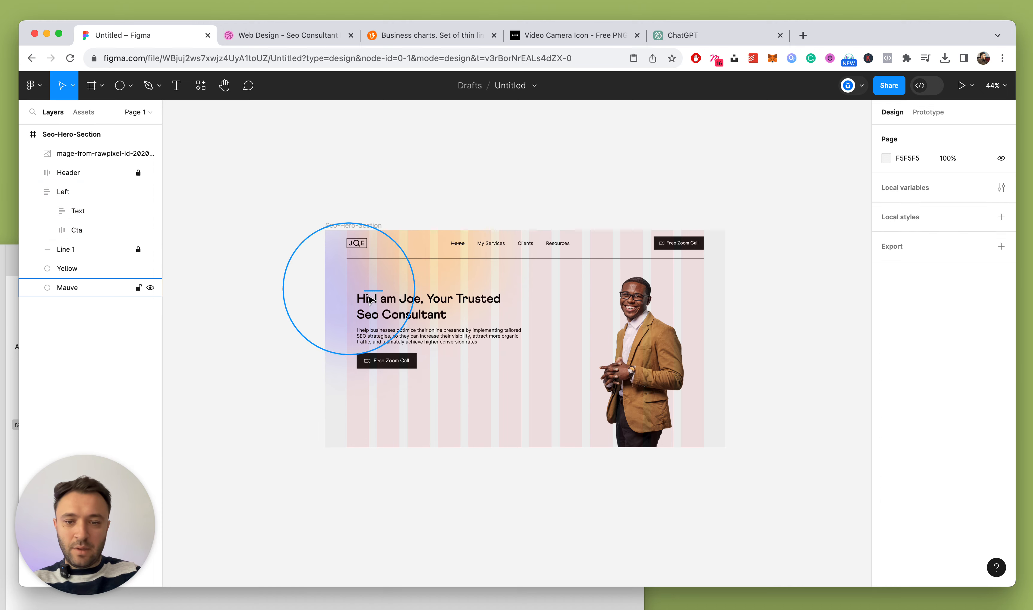
{"action": "left_click", "coordinate": [656, 386], "text": "shift"}
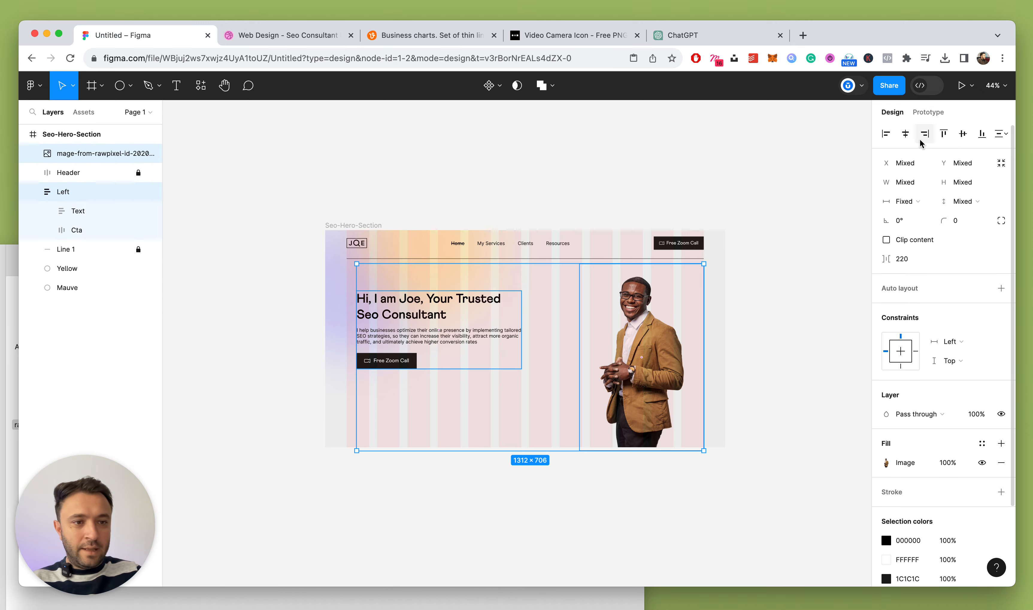
{"action": "left_click", "coordinate": [963, 133]}
Hide the hero section frame's column layout grid
{"action": "left_click", "coordinate": [547, 205]}
{"action": "scroll", "coordinate": [547, 205], "scroll_direction": "down", "scroll_amount": 5}
{"action": "scroll", "coordinate": [510, 343], "scroll_direction": "up", "scroll_amount": 5}
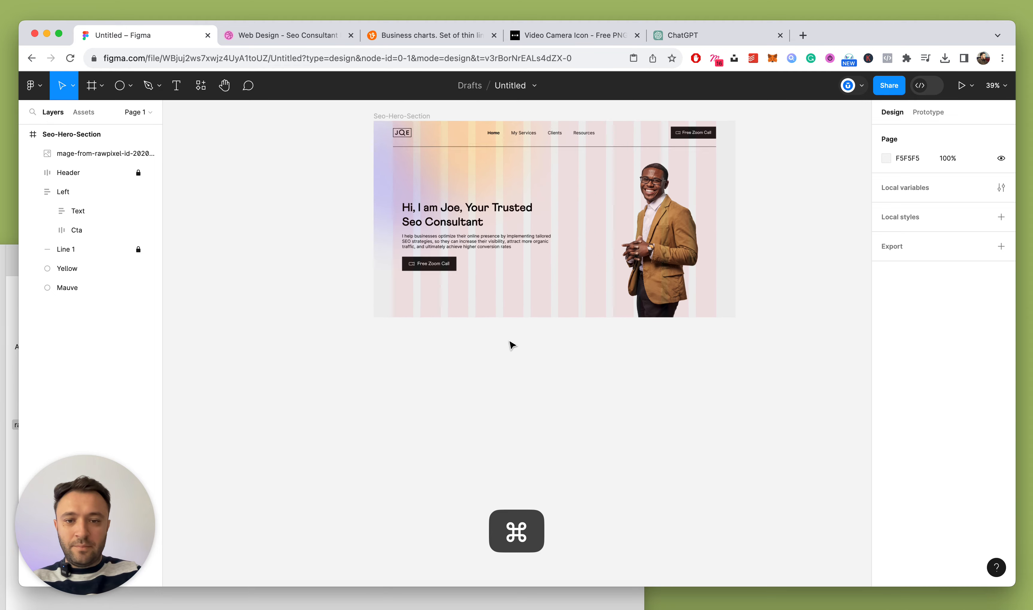
{"action": "scroll", "coordinate": [510, 343], "scroll_direction": "up", "scroll_amount": 3}
{"action": "left_click", "coordinate": [390, 166]}
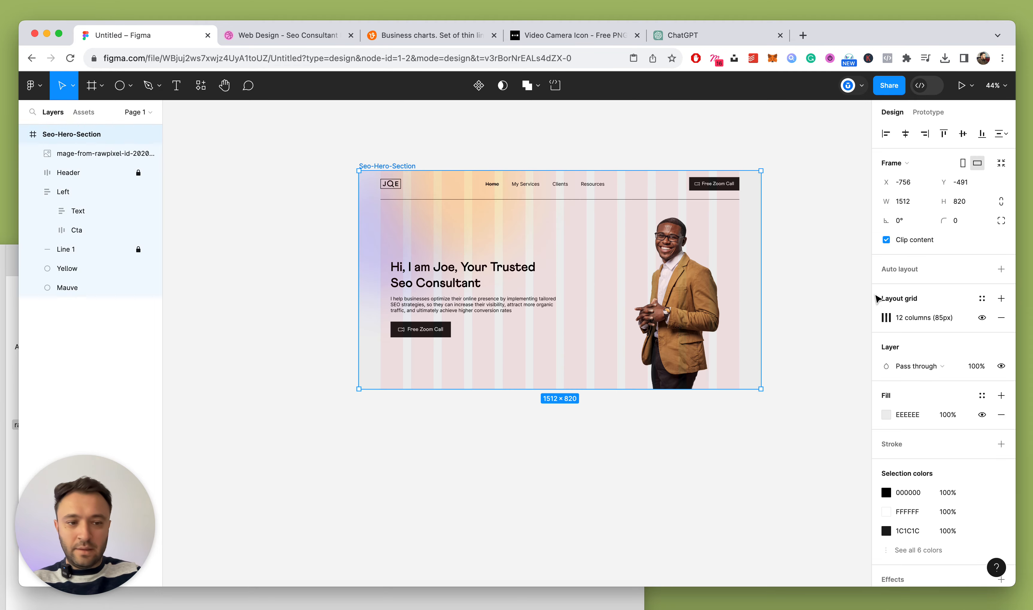
{"action": "left_click", "coordinate": [982, 320]}
Nudge the Left text column up to X 119, Y 313
{"action": "scroll", "coordinate": [585, 309], "scroll_direction": "up", "scroll_amount": 1}
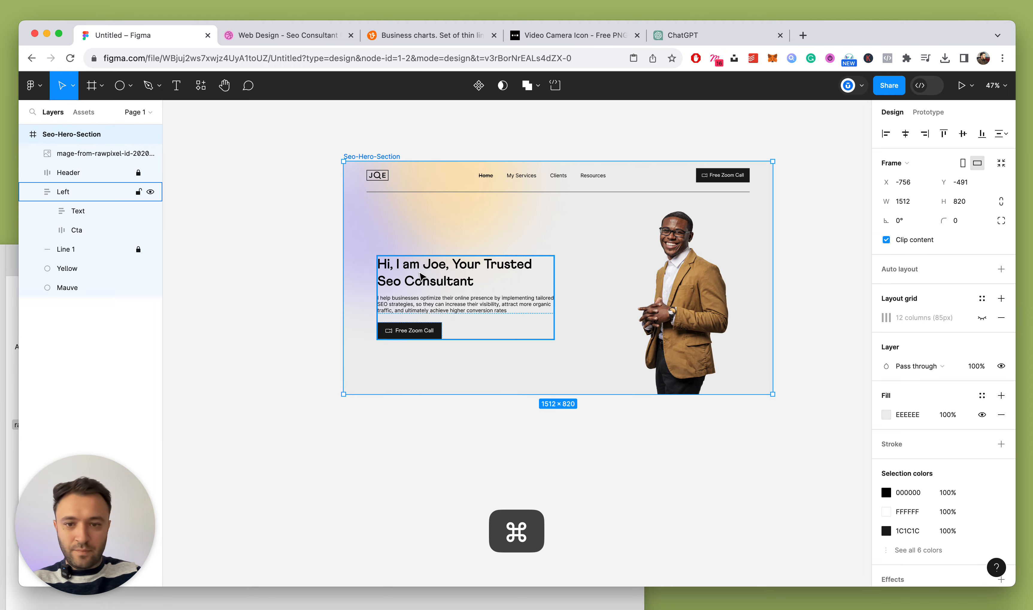
{"action": "left_click_drag", "start_coordinate": [412, 272], "coordinate": [418, 265]}
{"action": "key", "text": "super+z"}
{"action": "left_click", "coordinate": [316, 294]}
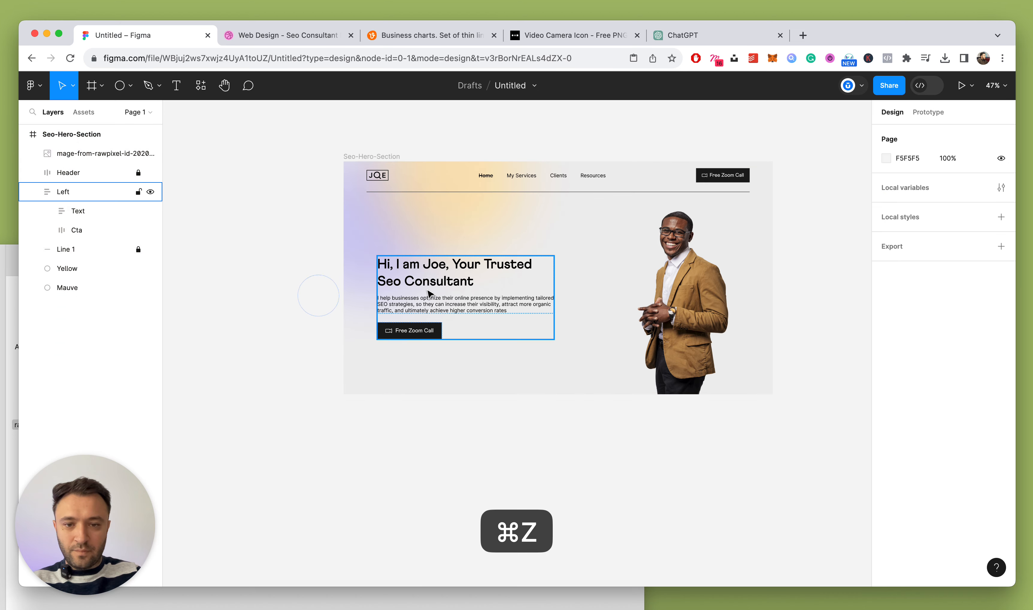
{"action": "left_click", "coordinate": [431, 293]}
{"action": "key", "text": "shift+Up"}
{"action": "key", "text": "shift+Up"}
{"action": "key", "text": "shift+Up"}
{"action": "key", "text": "shift+Up"}
{"action": "key", "text": "shift+Up"}
{"action": "key", "text": "shift+Up"}
{"action": "key", "text": "shift+Up"}
{"action": "key", "text": "shift+Up"}
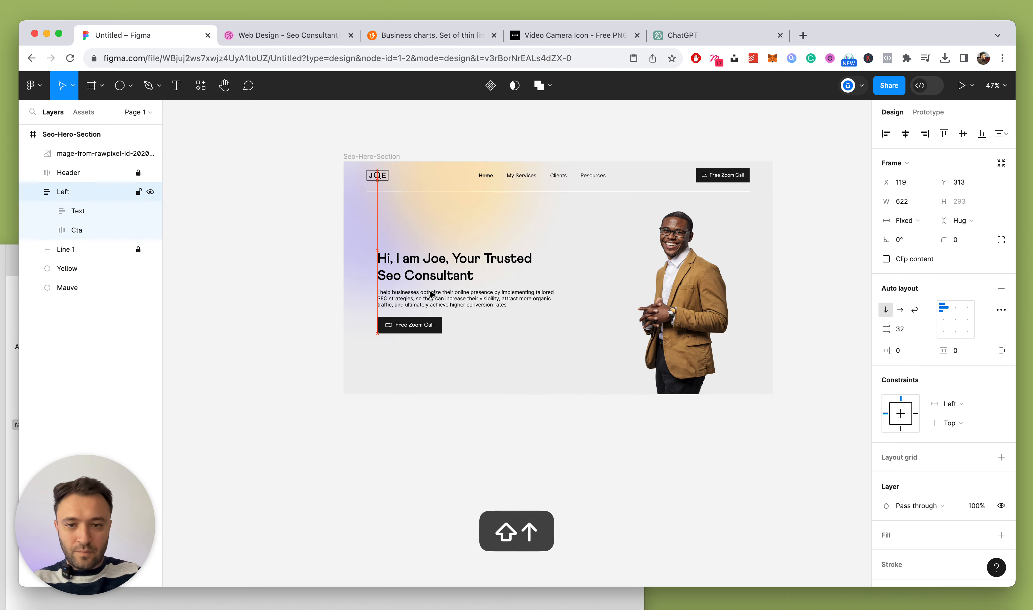
{"action": "left_click", "coordinate": [300, 283]}
Set the intro paragraph to 20 px font size with a 29 px line height
{"action": "scroll", "coordinate": [339, 310], "scroll_direction": "up", "scroll_amount": 3}
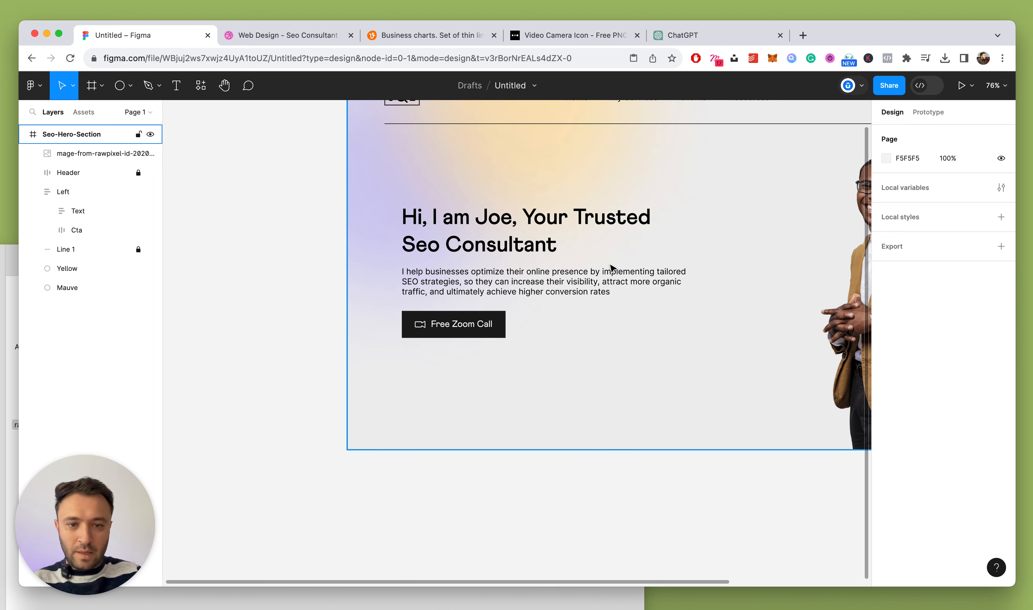
{"action": "left_click", "coordinate": [473, 276], "text": "super"}
{"action": "key", "text": "Up"}
{"action": "key", "text": "Up"}
{"action": "key", "text": "Up"}
{"action": "key", "text": "Up"}
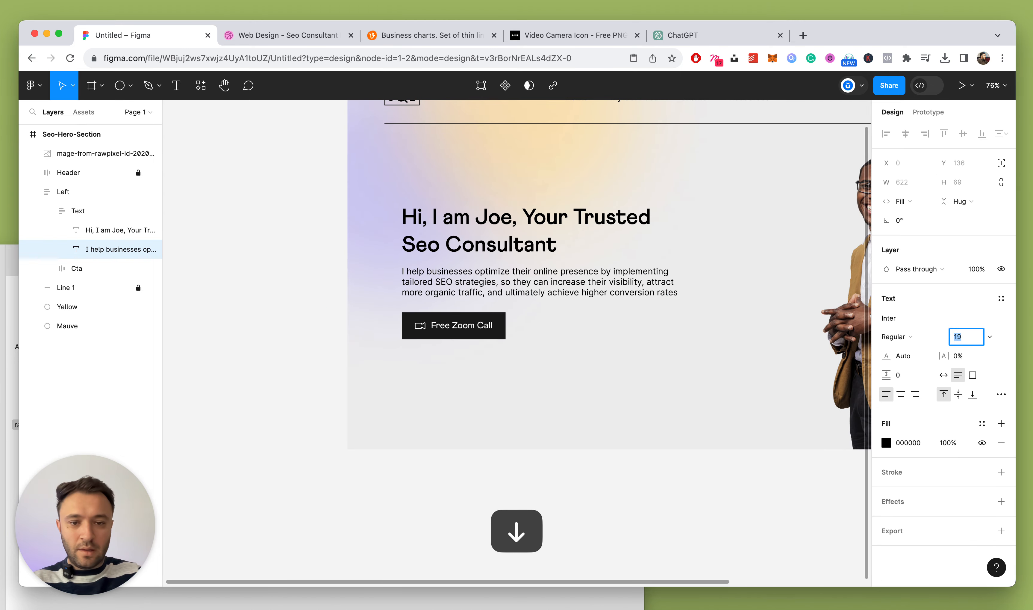
{"action": "key", "text": "Up"}
{"action": "key", "text": "Up"}
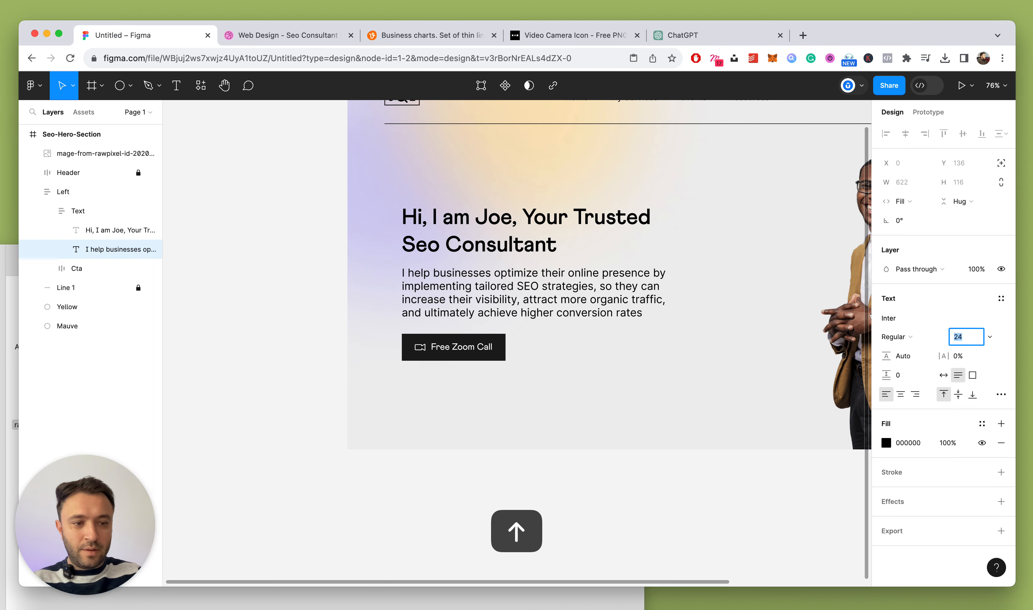
{"action": "key", "text": "Down"}
{"action": "key", "text": "Down"}
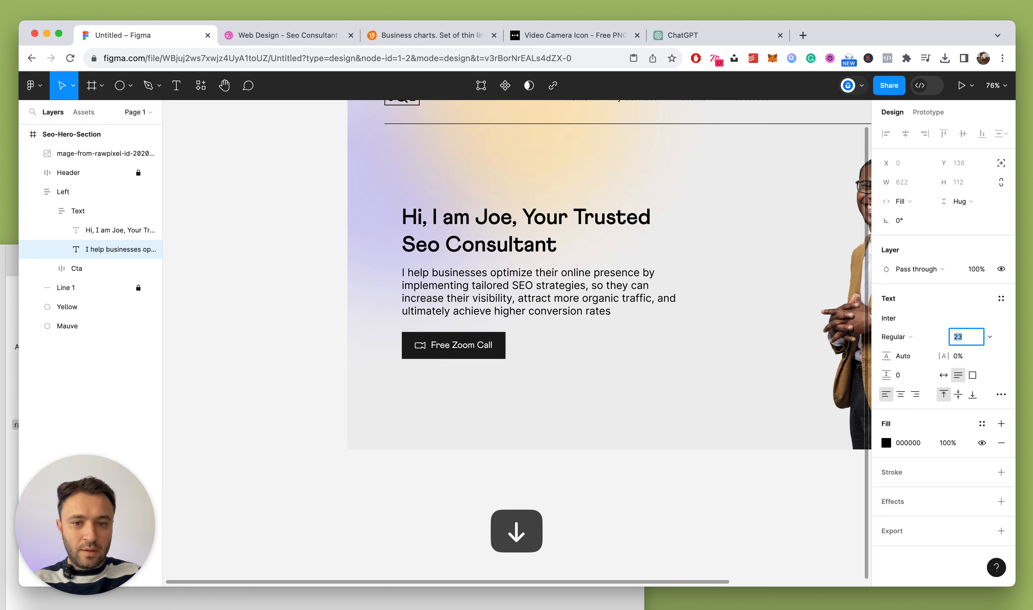
{"action": "key", "text": "Down"}
{"action": "key", "text": "Down"}
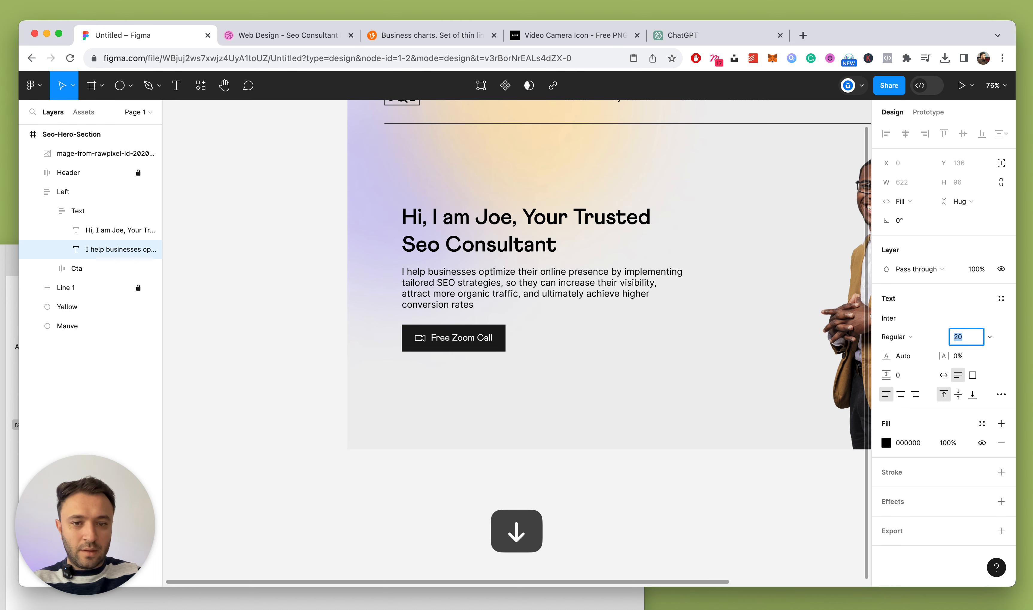
{"action": "left_click", "coordinate": [912, 356]}
{"action": "key", "text": "Up"}
{"action": "key", "text": "Up"}
{"action": "key", "text": "Up"}
{"action": "key", "text": "Up"}
{"action": "key", "text": "Up"}
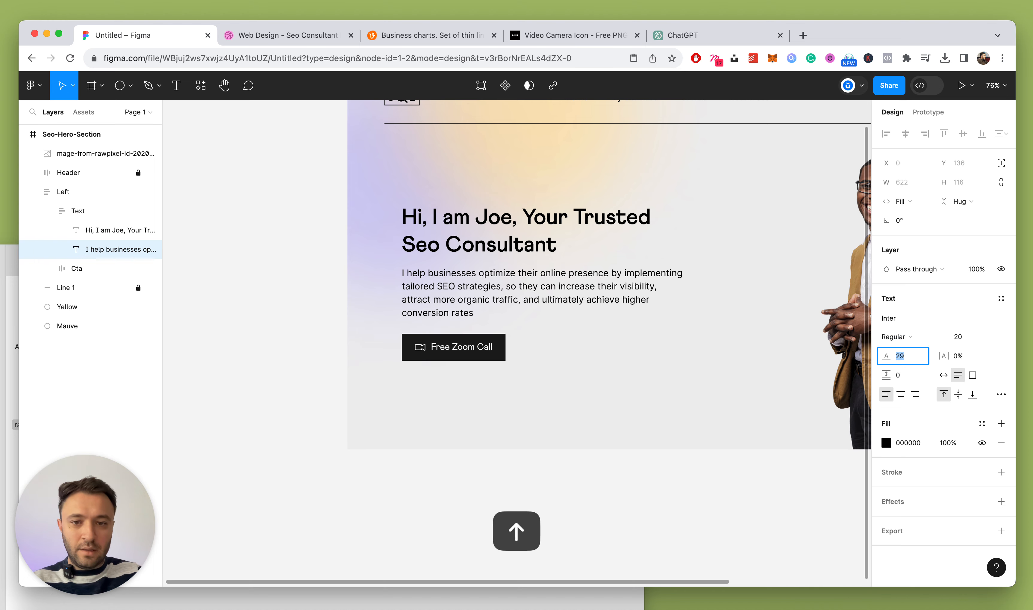
Try Medium weight and the Athletics font on the paragraph, then revert to Inter Regular
{"action": "left_click", "coordinate": [896, 337]}
{"action": "left_click", "coordinate": [898, 348]}
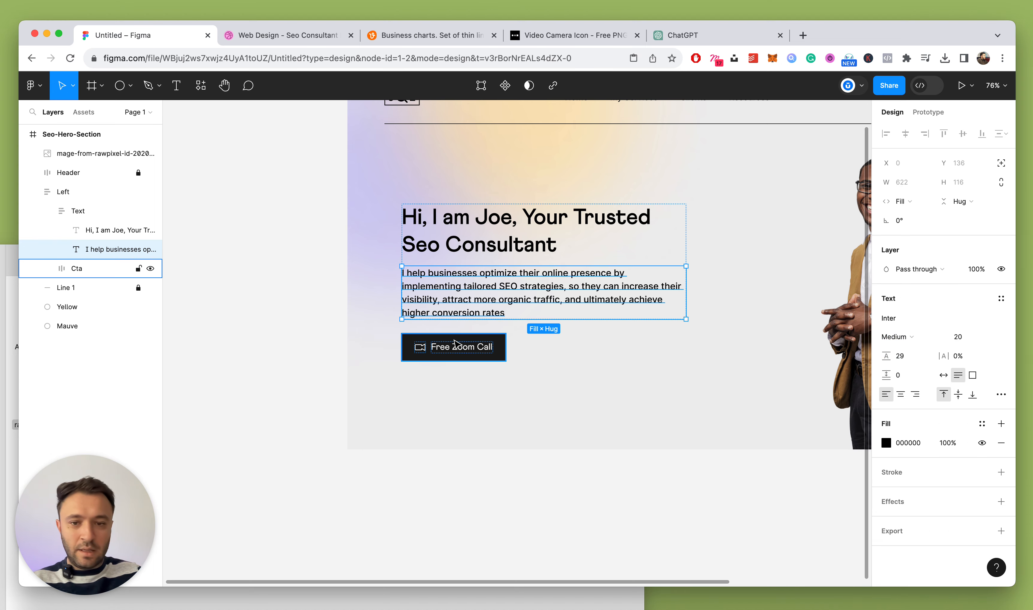
{"action": "left_click", "coordinate": [895, 318]}
{"action": "type", "text": "athle"}
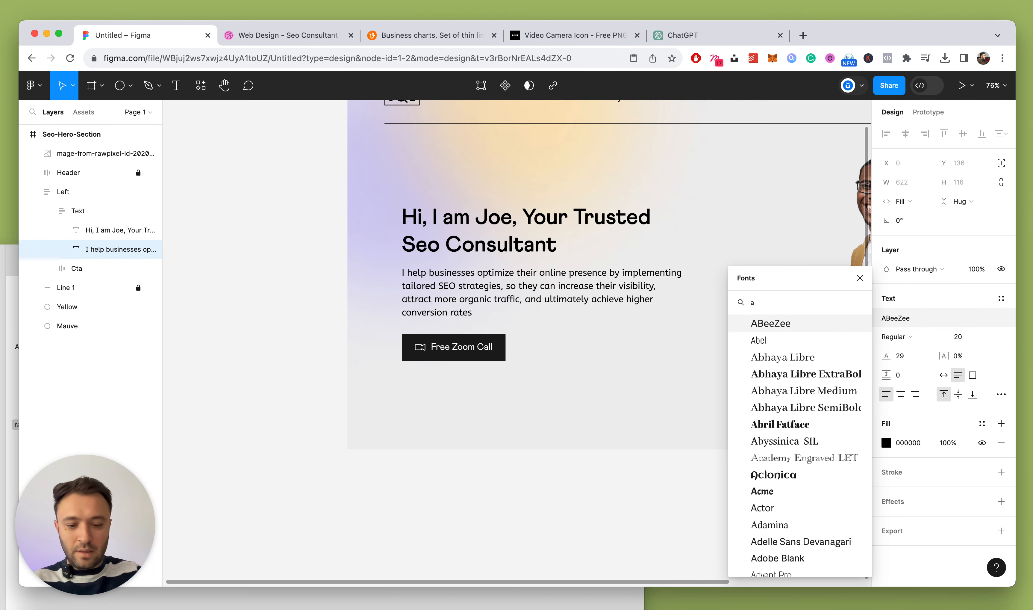
{"action": "key", "text": "super+z"}
{"action": "key", "text": "super+z"}
{"action": "key", "text": "super+z"}
{"action": "key", "text": "super+z"}
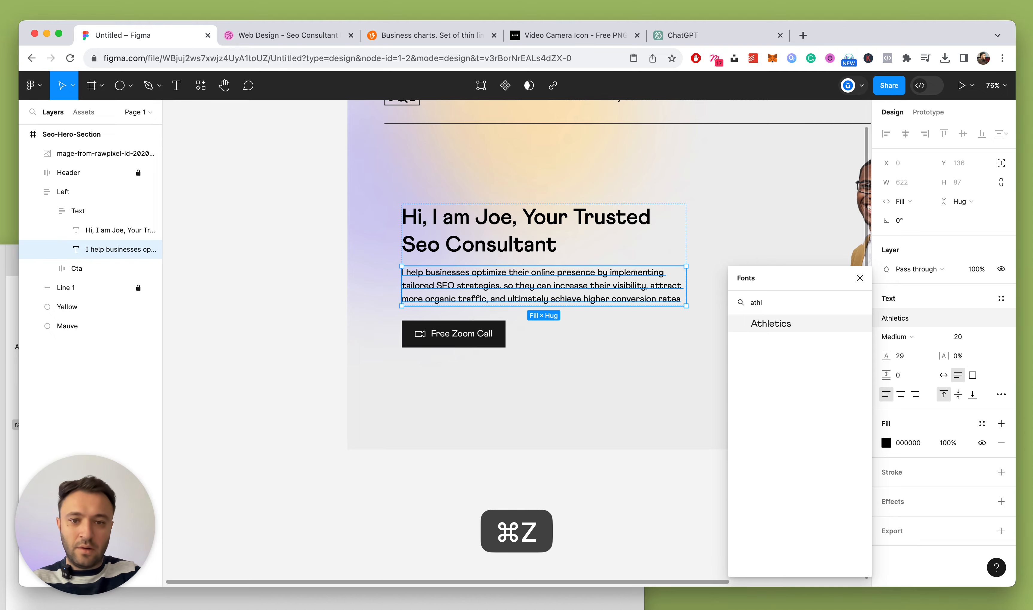
{"action": "key", "text": "super+z"}
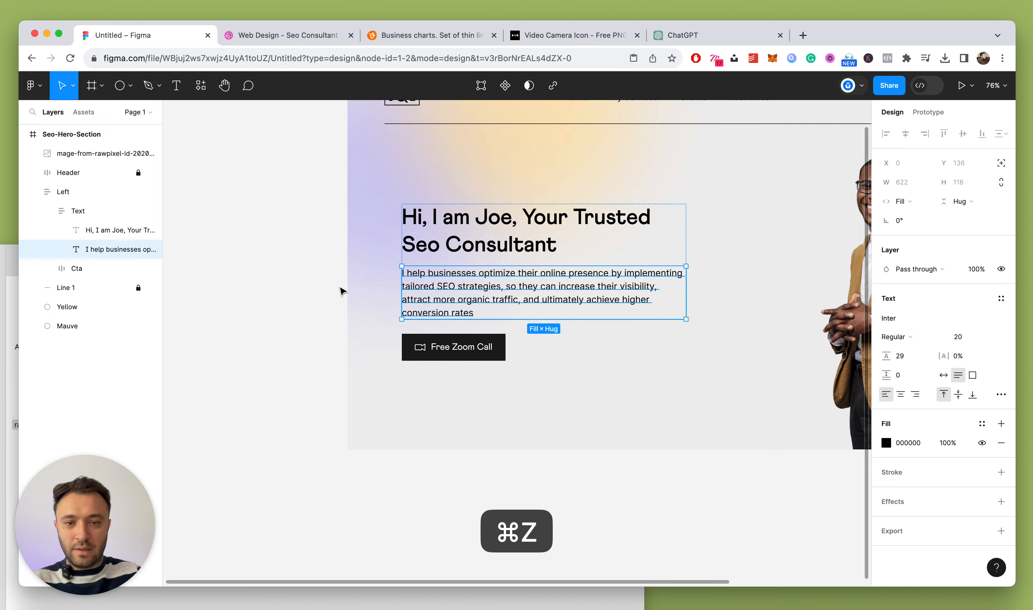
{"action": "scroll", "coordinate": [340, 288], "scroll_direction": "down", "scroll_amount": 5}
{"action": "key", "text": "Escape"}
{"action": "scroll", "coordinate": [420, 382], "scroll_direction": "up", "scroll_amount": 5}
{"action": "scroll", "coordinate": [422, 383], "scroll_direction": "up", "scroll_amount": 3}
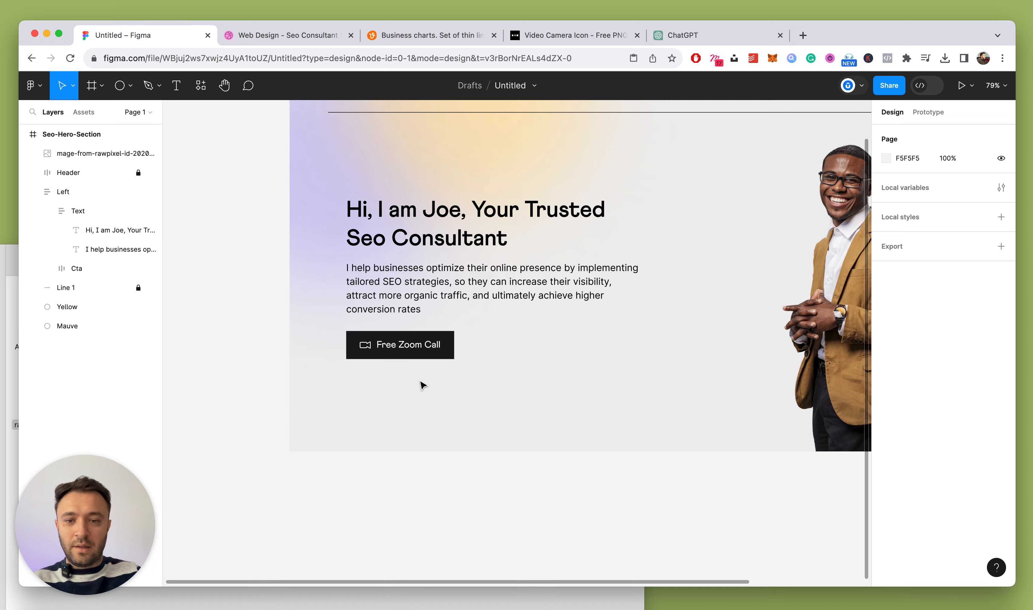
{"action": "scroll", "coordinate": [422, 383], "scroll_direction": "down", "scroll_amount": 5}
Move the portrait image slightly to the left
{"action": "left_click", "coordinate": [421, 360]}
{"action": "left_click", "coordinate": [443, 317]}
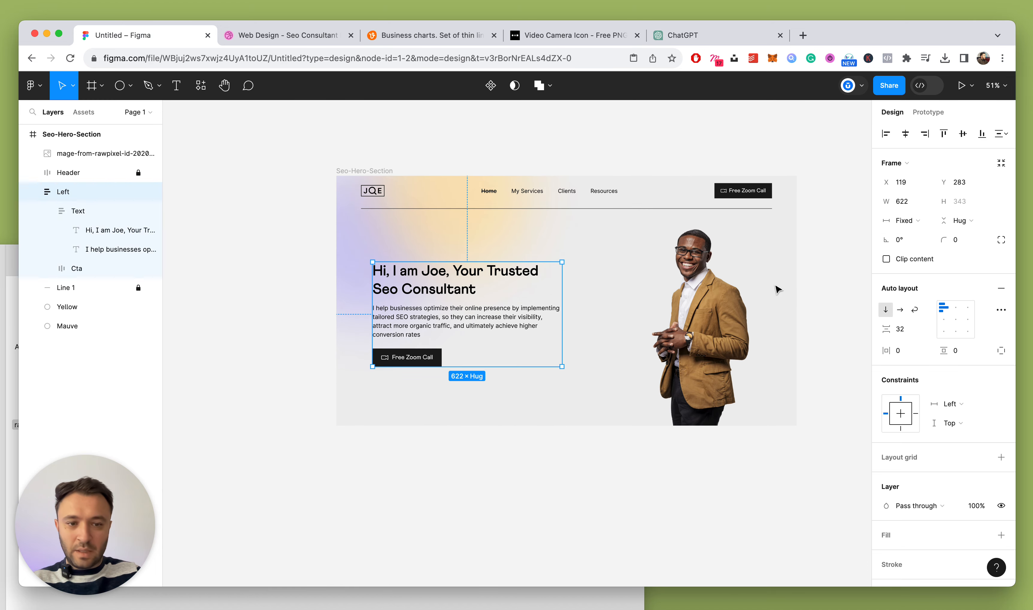
{"action": "left_click", "coordinate": [772, 285]}
{"action": "left_click_drag", "start_coordinate": [719, 303], "coordinate": [707, 302]}
{"action": "key", "text": "alt"}
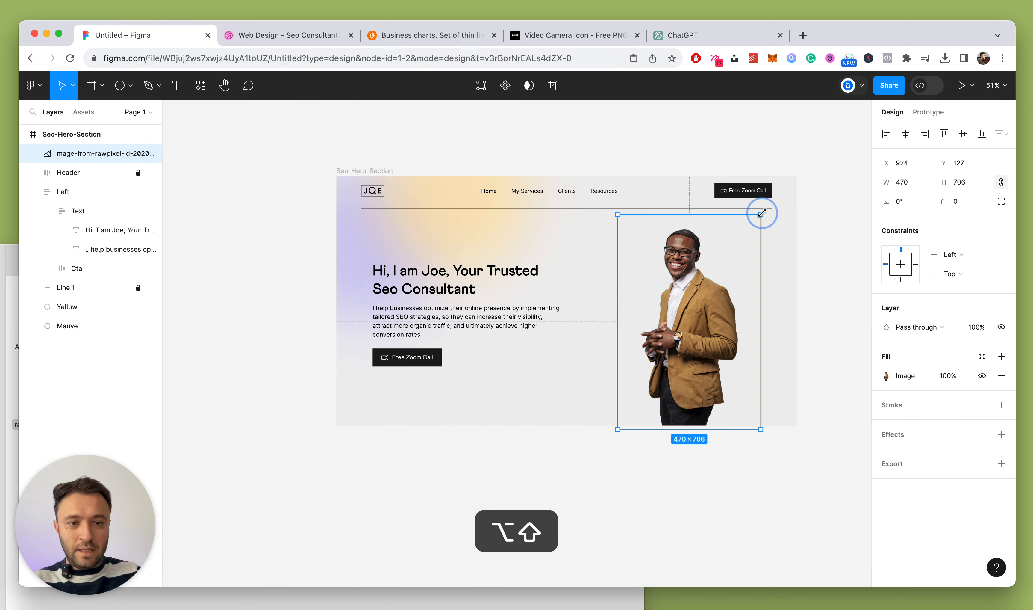
{"action": "left_click", "coordinate": [812, 239]}
{"action": "scroll", "coordinate": [651, 271], "scroll_direction": "down", "scroll_amount": 5}
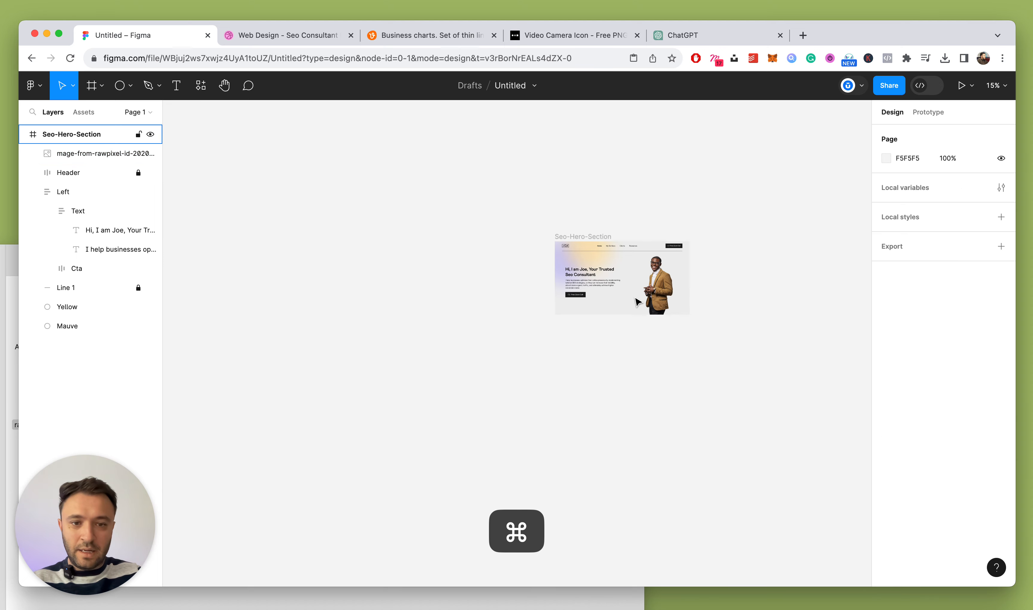
{"action": "scroll", "coordinate": [604, 293], "scroll_direction": "up", "scroll_amount": 5}
Set the headline font size to 56
{"action": "left_click", "coordinate": [515, 186]}
{"action": "left_click", "coordinate": [960, 337]}
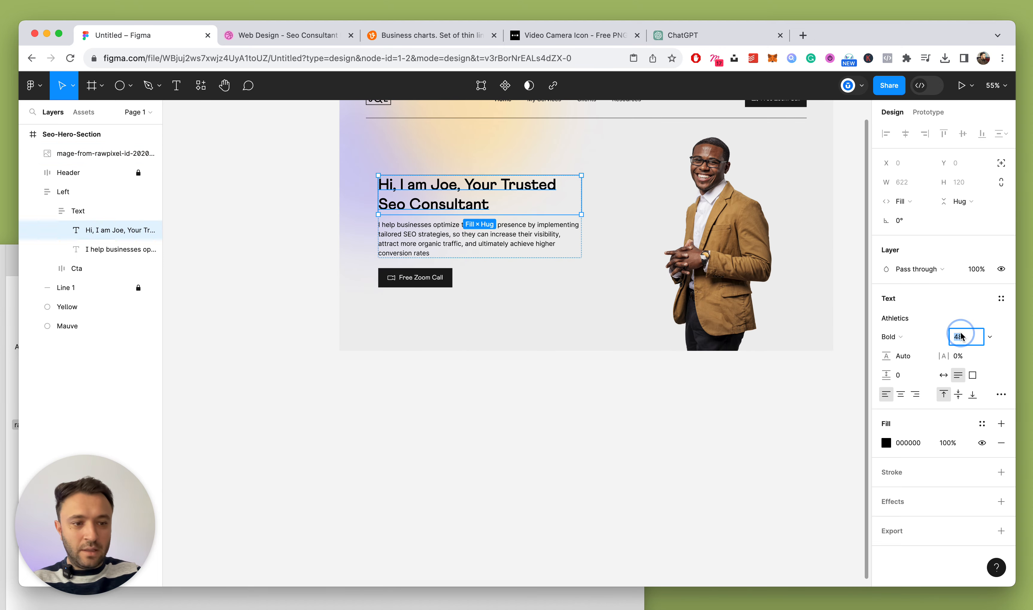
{"action": "type", "text": "56"}
{"action": "key", "text": "Return"}
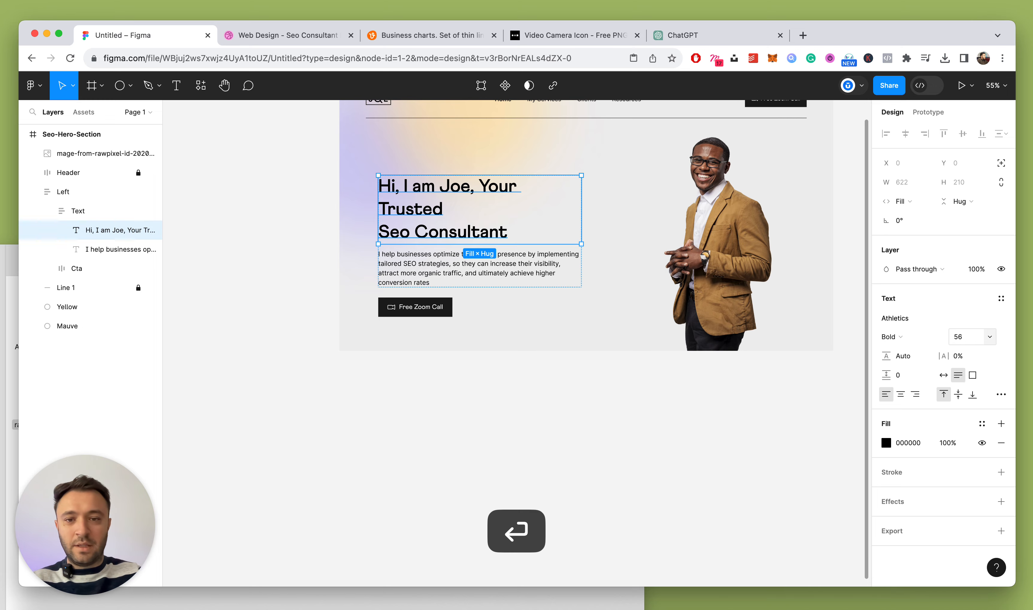
{"action": "left_click", "coordinate": [313, 240]}
{"action": "scroll", "coordinate": [314, 239], "scroll_direction": "up", "scroll_amount": 3}
{"action": "scroll", "coordinate": [443, 323], "scroll_direction": "up", "scroll_amount": 3}
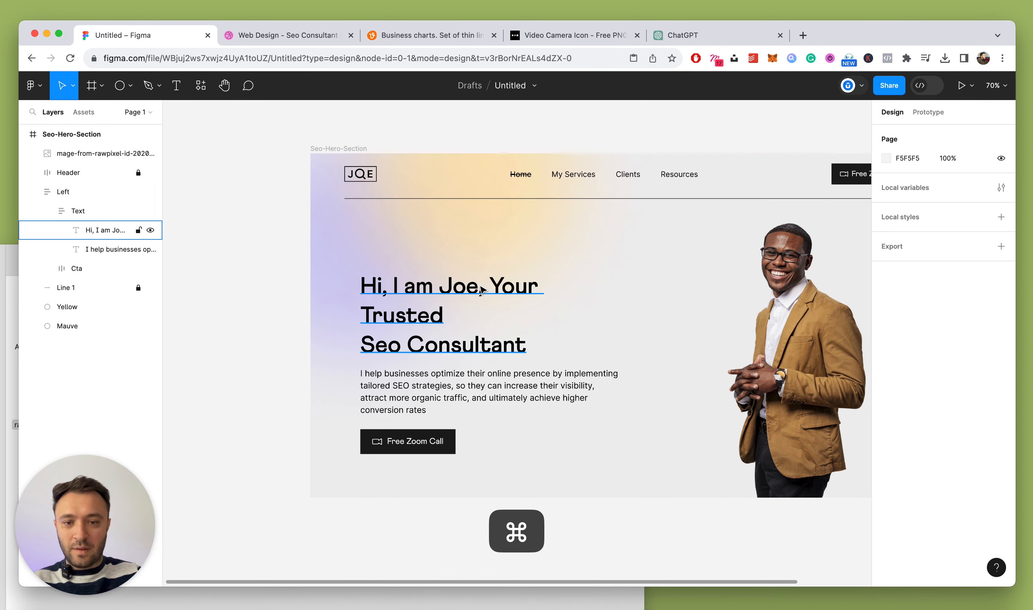
Break the headline before 'Your' so 'Your Trusted' starts a new line
{"action": "left_click", "coordinate": [514, 286], "text": "super"}
{"action": "double_click", "coordinate": [495, 287]}
{"action": "key", "text": "BackSpace"}
{"action": "key", "text": "Return"}
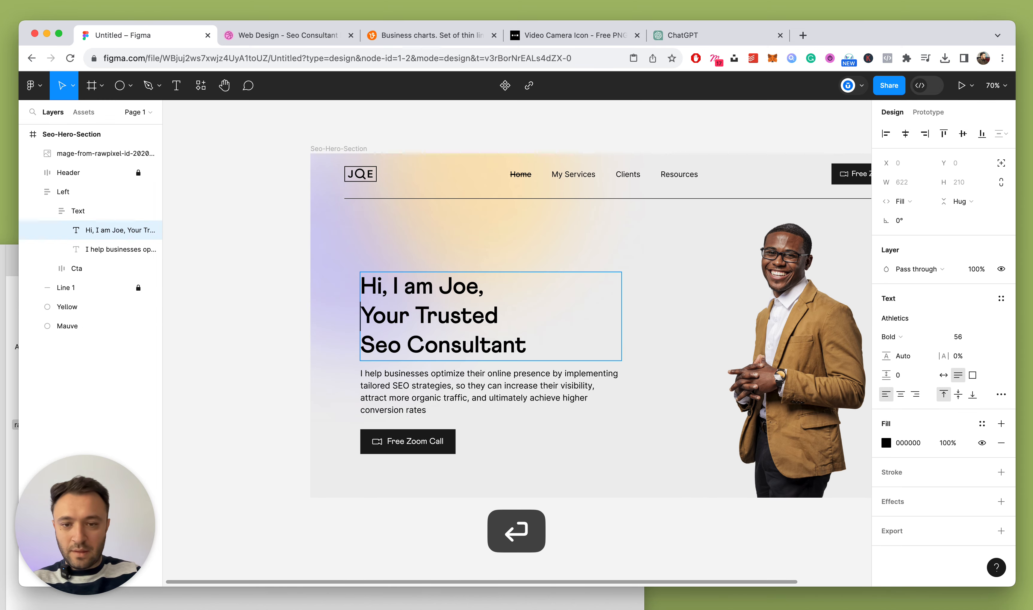
{"action": "key", "text": "Escape"}
Nudge the Left text column upward
{"action": "left_click", "coordinate": [47, 211]}
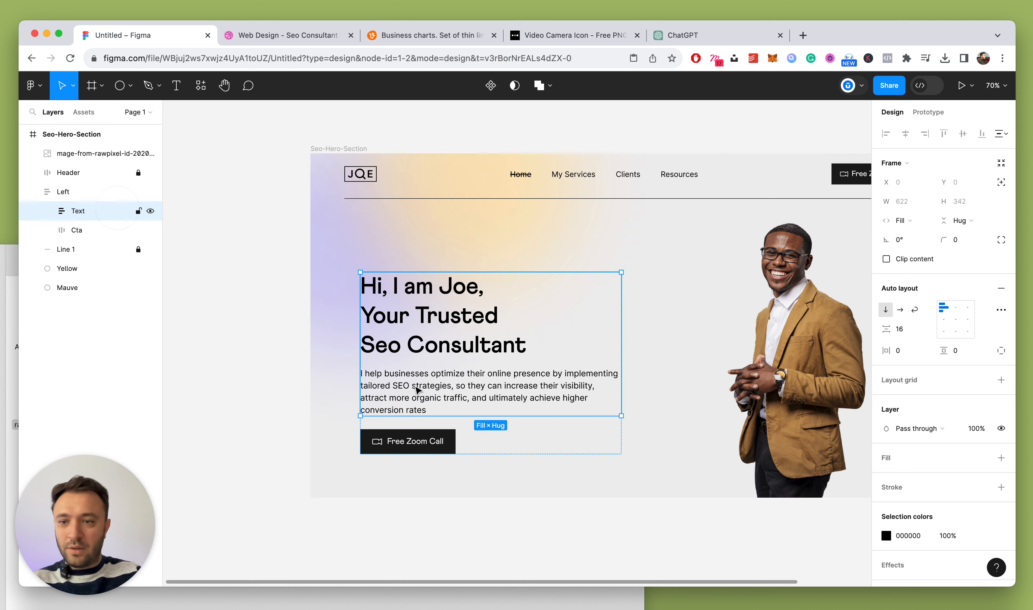
{"action": "left_click", "coordinate": [69, 195]}
{"action": "key", "text": "shift+Up"}
{"action": "key", "text": "shift+Up"}
{"action": "key", "text": "shift+Up"}
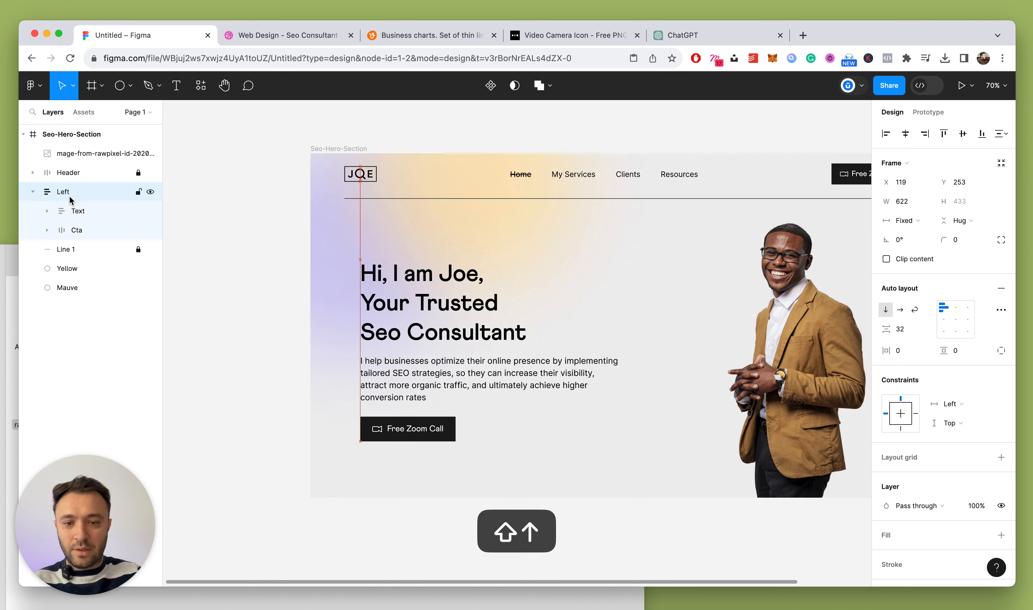
Add a period after 'rates' at the end of the paragraph
{"action": "double_click", "coordinate": [436, 395]}
{"action": "double_click", "coordinate": [419, 400], "text": "super"}
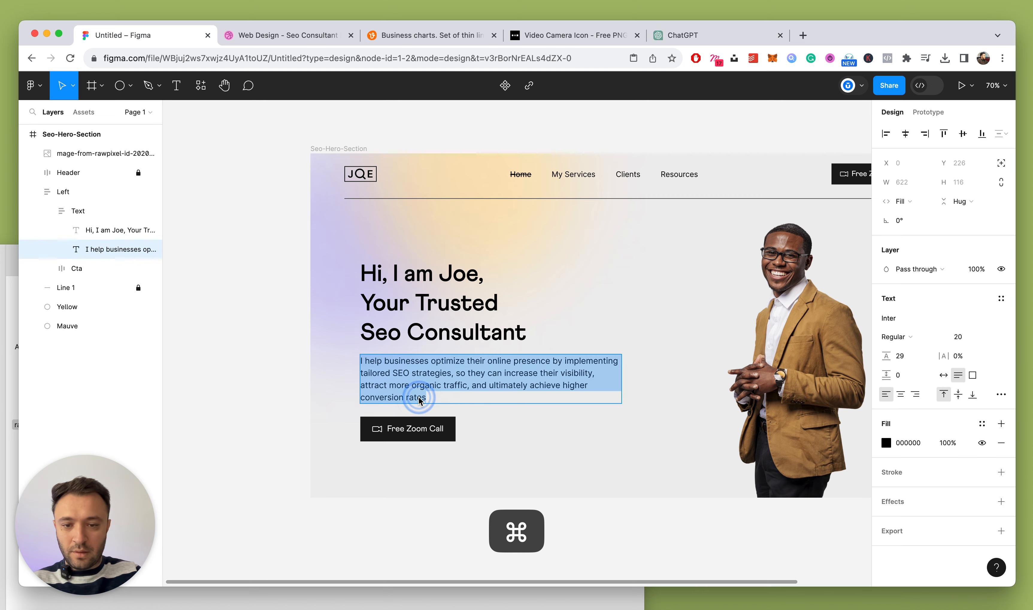
{"action": "left_click", "coordinate": [429, 396]}
{"action": "type", "text": "."}
{"action": "key", "text": "Escape"}
{"action": "scroll", "coordinate": [245, 340], "scroll_direction": "down", "scroll_amount": 2}
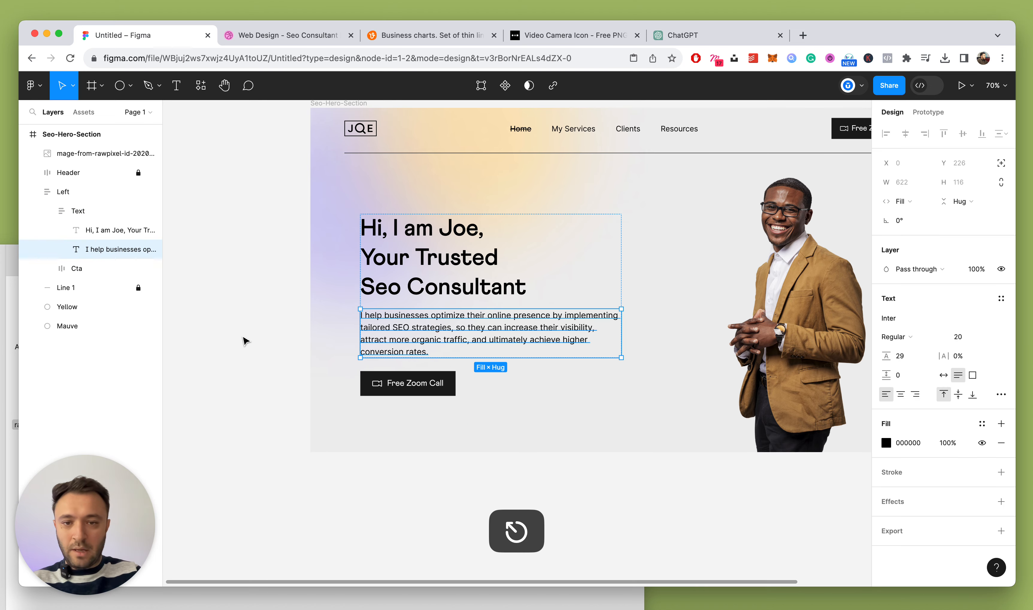
{"action": "key", "text": "Escape"}
Fine-tune the Left column's position and compare against the Dribbble reference design
{"action": "key", "text": "alt+l"}
{"action": "scroll", "coordinate": [717, 280], "scroll_direction": "down", "scroll_amount": 5}
{"action": "scroll", "coordinate": [747, 278], "scroll_direction": "up", "scroll_amount": 4}
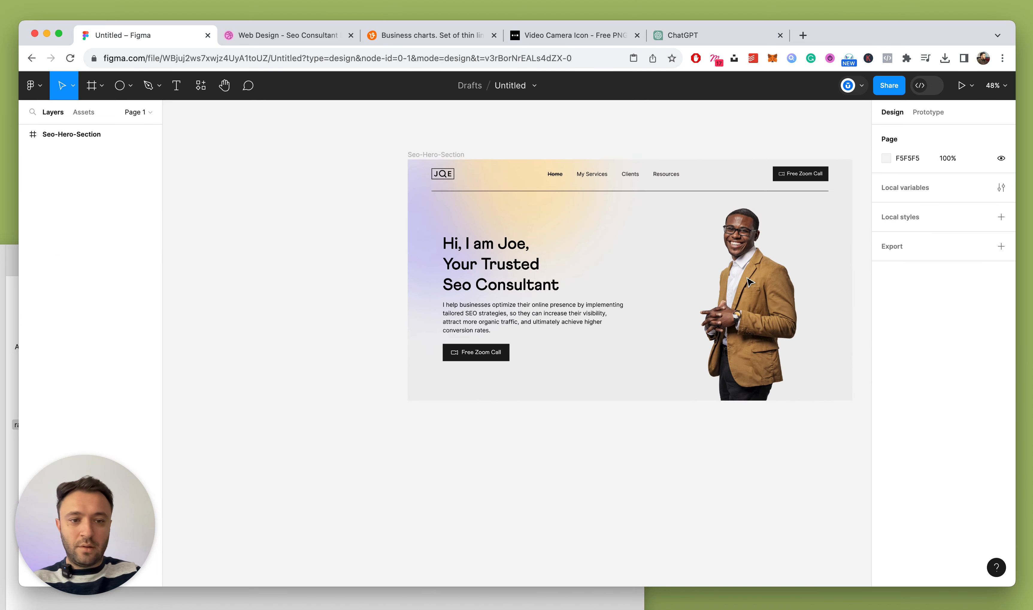
{"action": "left_click_drag", "start_coordinate": [418, 291], "coordinate": [420, 290]}
{"action": "left_click", "coordinate": [289, 35]}
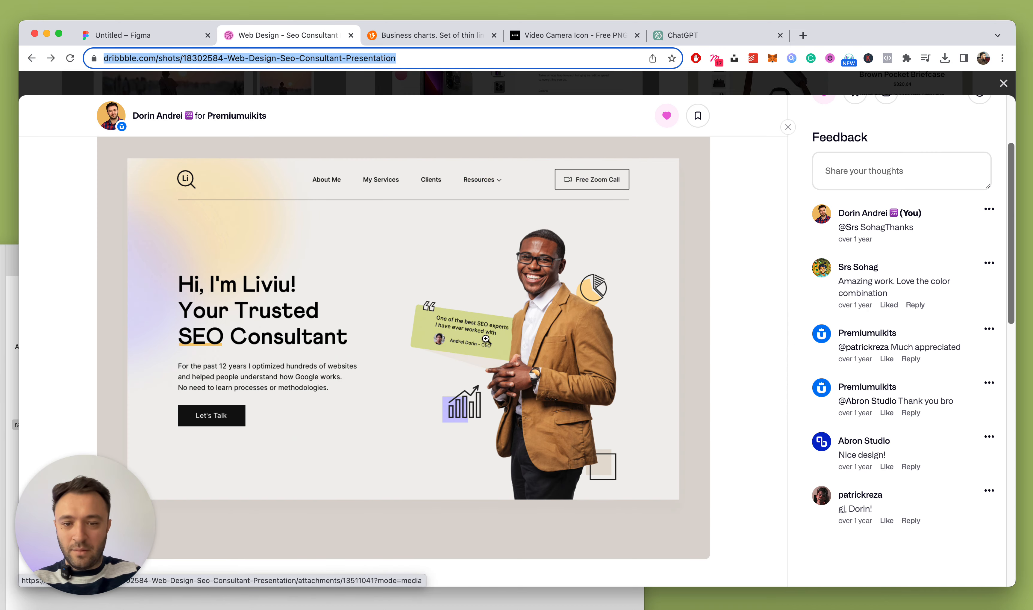
{"action": "left_click", "coordinate": [192, 33]}
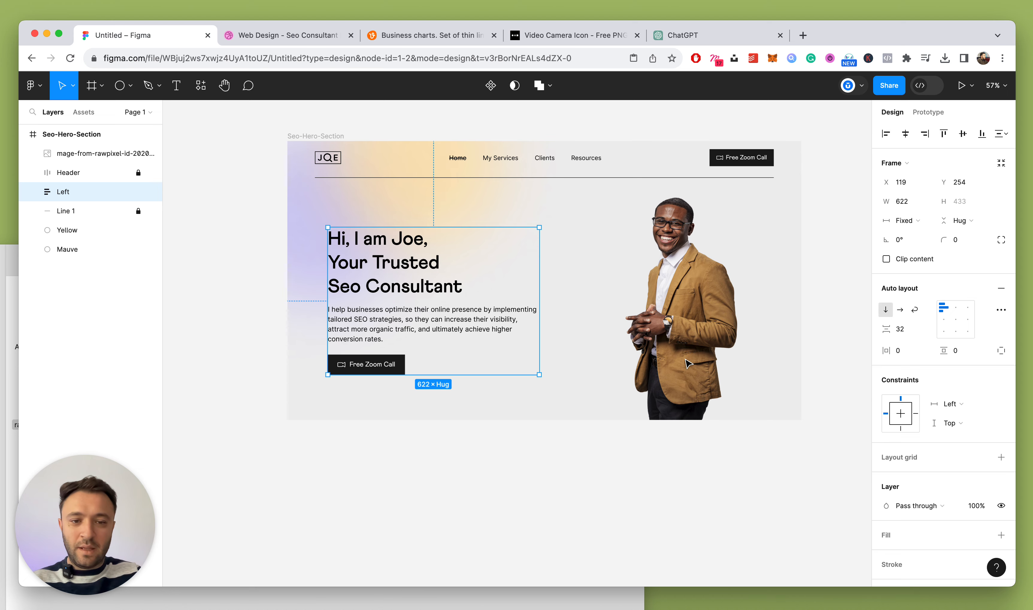
Lock the Left column and portrait layers, and move the portrait layer below Left
{"action": "left_click", "coordinate": [138, 191]}
{"action": "left_click", "coordinate": [126, 153]}
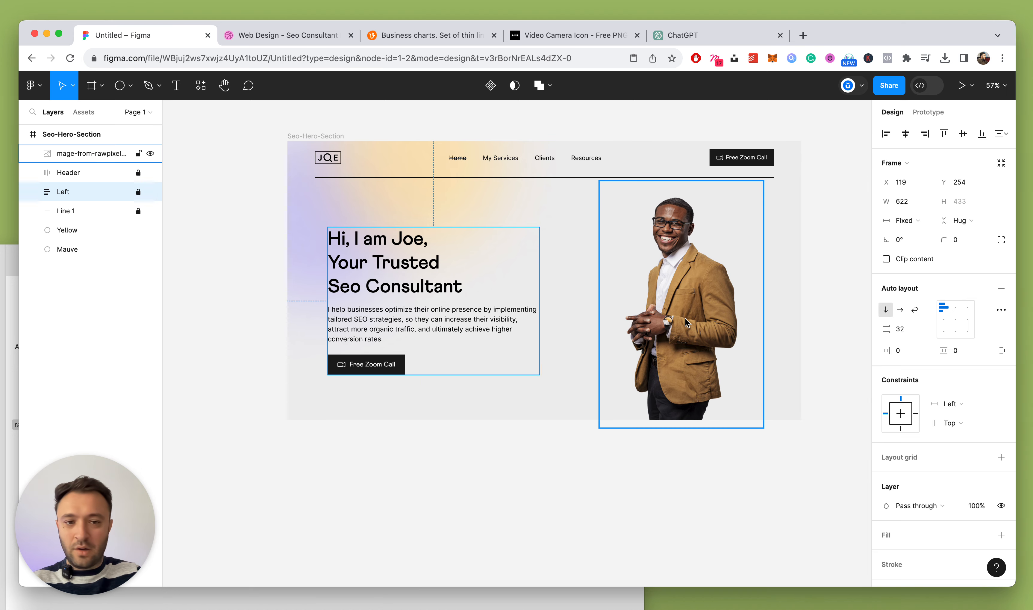
{"action": "left_click", "coordinate": [138, 154]}
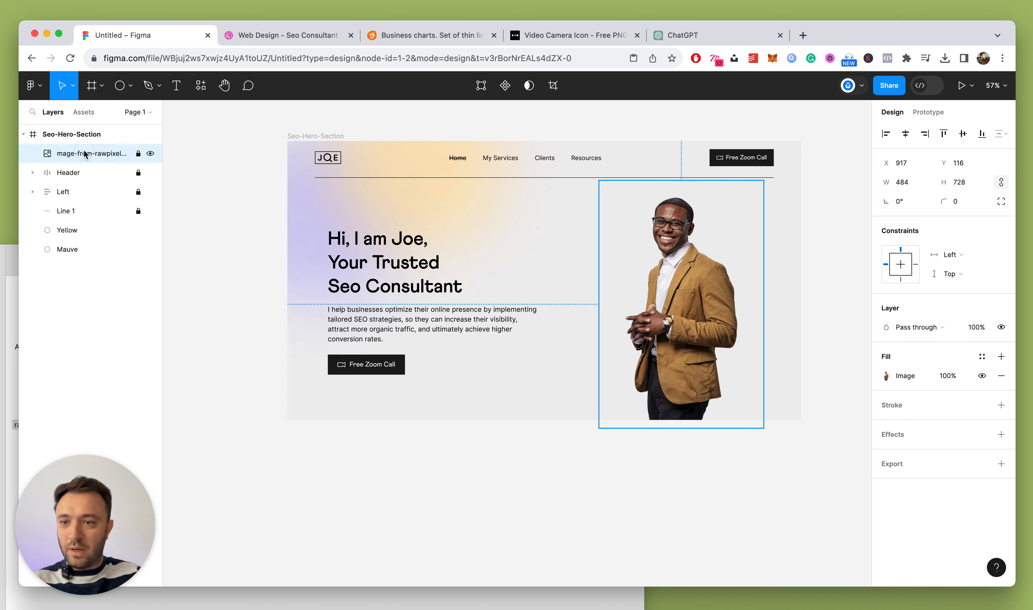
{"action": "mouse_move", "coordinate": [84, 154]}
{"action": "left_mouse_down"}
{"action": "mouse_move", "coordinate": [83, 208]}
{"action": "mouse_move", "coordinate": [81, 166]}
{"action": "left_mouse_up"}
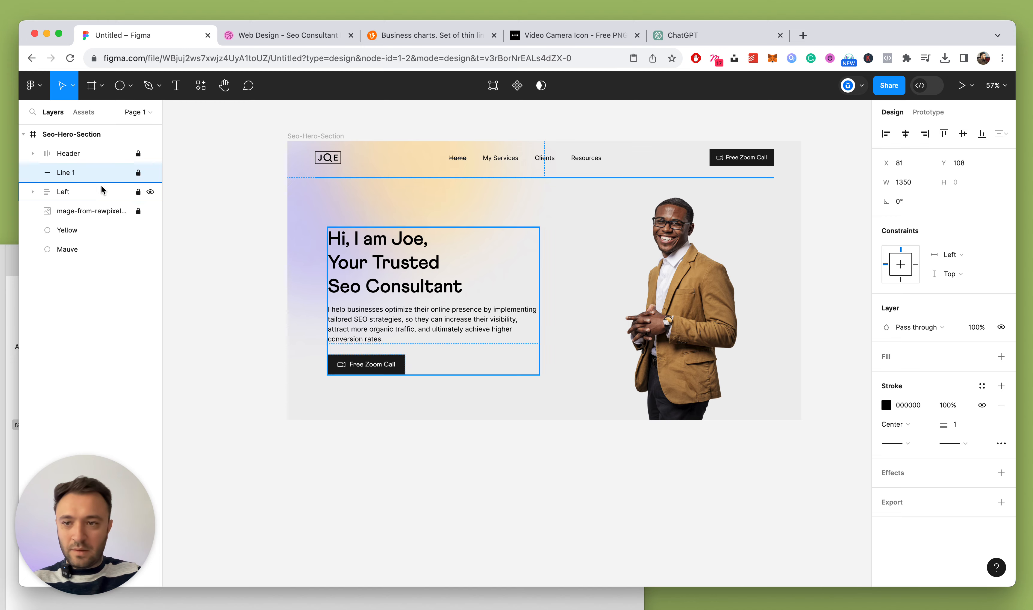
Rename the Line 1 layer to 'Separator'
{"action": "double_click", "coordinate": [65, 172]}
{"action": "type", "text": "Separat"}
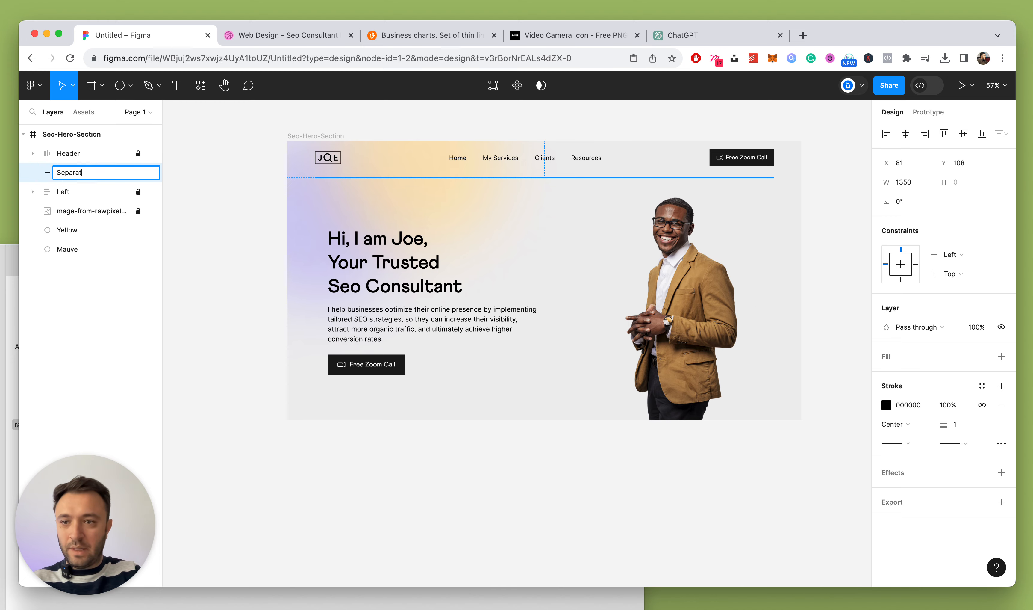
{"action": "type", "text": "or"}
{"action": "key", "text": "Return"}
{"action": "left_click", "coordinate": [826, 319]}
Start a new text box beside the portrait for the testimonial quote
{"action": "key", "text": "shift+1"}
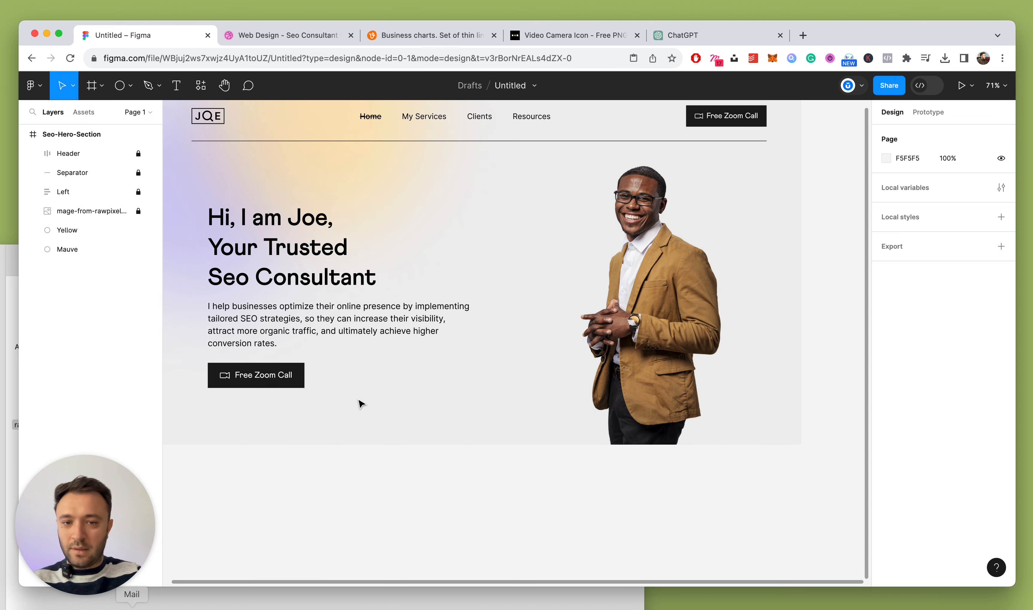
{"action": "scroll", "coordinate": [477, 266], "scroll_direction": "up", "scroll_amount": 2}
{"action": "key", "text": "t"}
{"action": "left_click", "coordinate": [525, 231]}
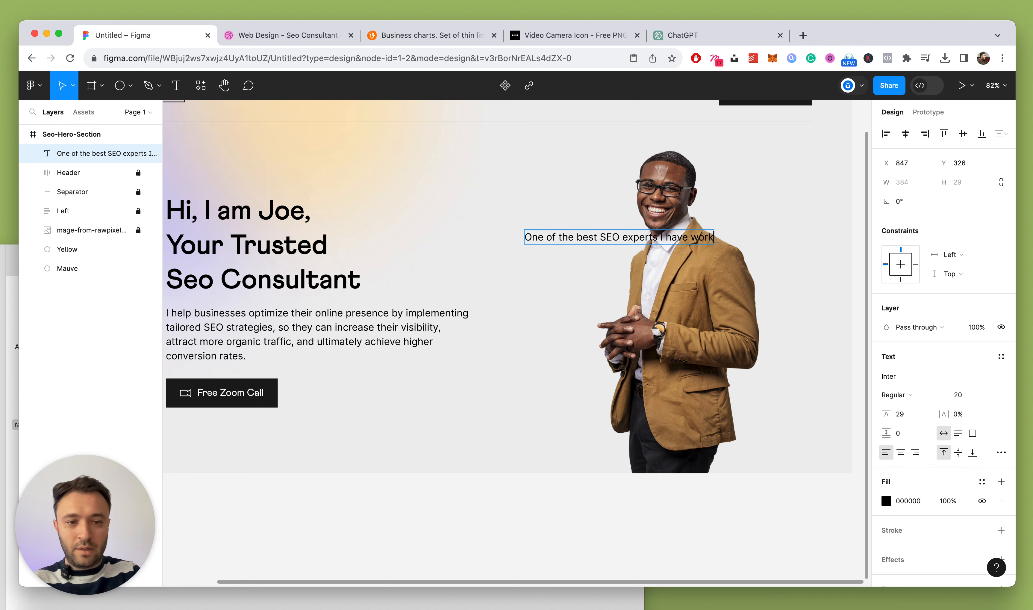
Finish the quote text and move it up and left onto the portrait
{"action": "type", "text": "th"}
{"action": "key", "text": "Escape"}
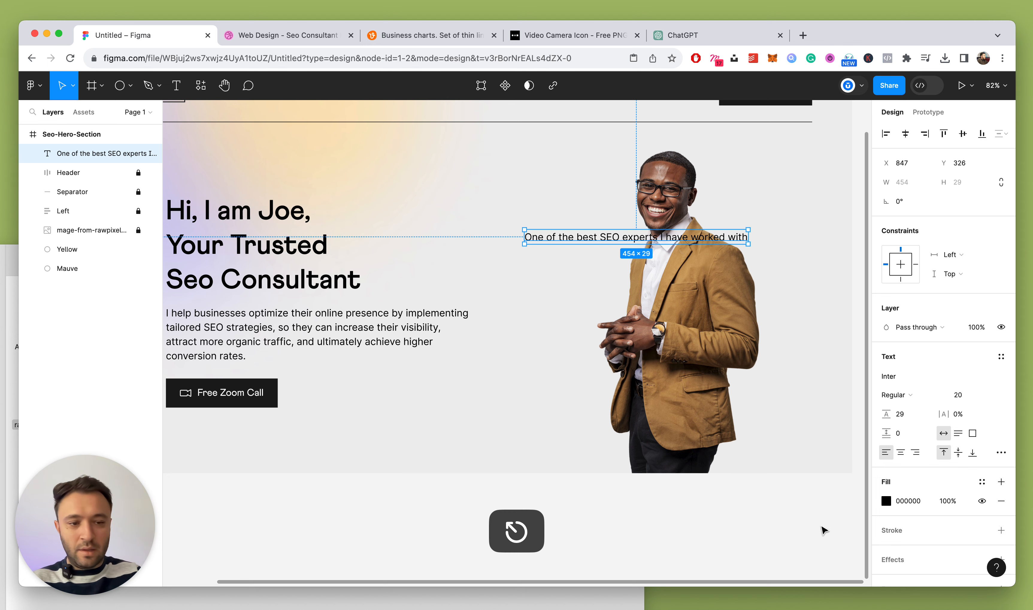
{"action": "scroll", "coordinate": [399, 404], "scroll_direction": "left", "scroll_amount": 2}
{"action": "left_click_drag", "start_coordinate": [567, 227], "coordinate": [488, 184]}
Set the quote text to Medium weight at 14 px
{"action": "left_click", "coordinate": [960, 397]}
{"action": "type", "text": "12"}
{"action": "key", "text": "Return"}
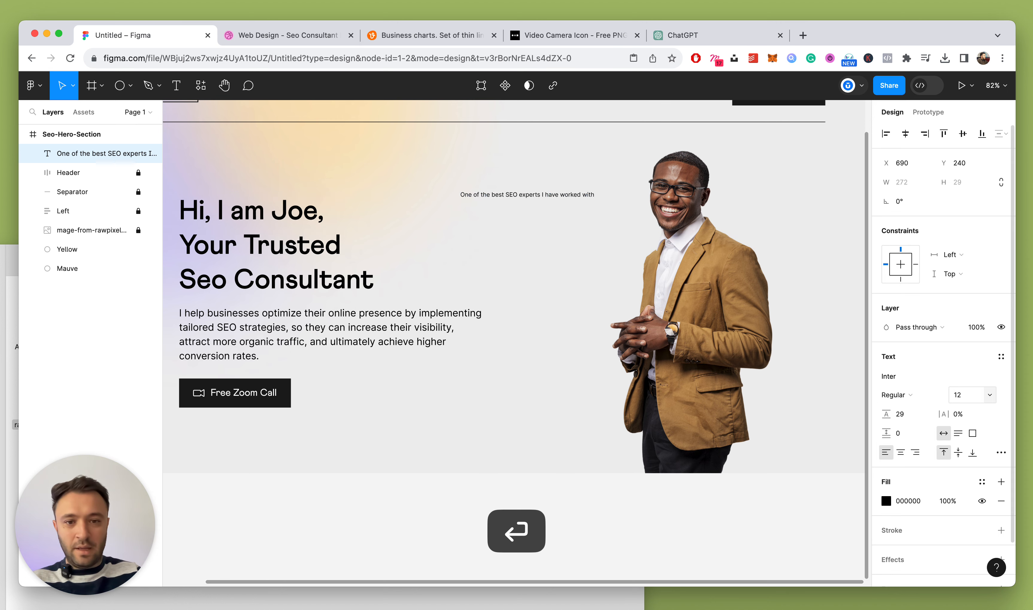
{"action": "left_click", "coordinate": [911, 394]}
{"action": "left_click", "coordinate": [915, 409]}
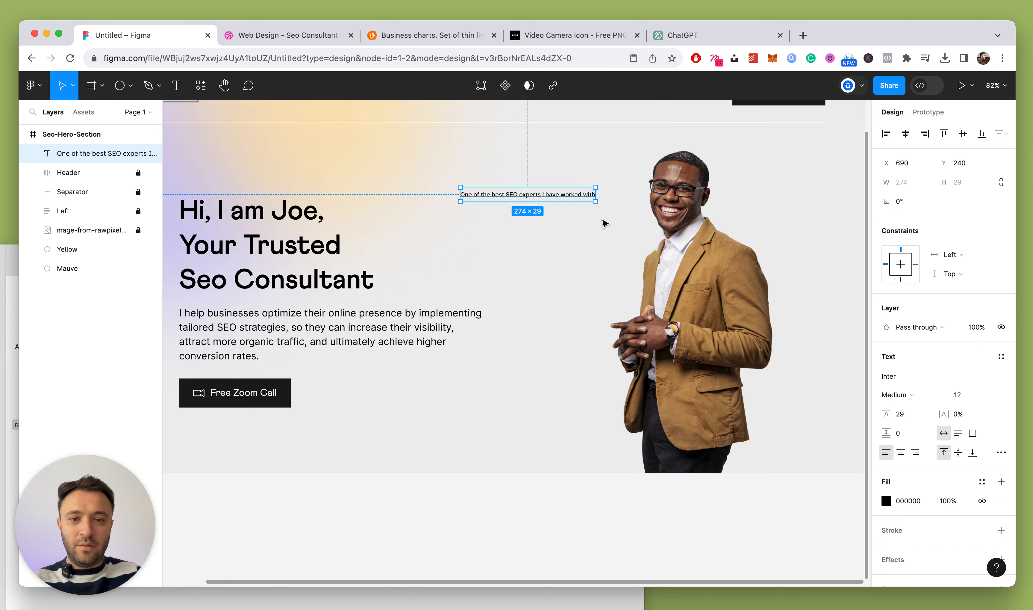
{"action": "scroll", "coordinate": [476, 188], "scroll_direction": "up", "scroll_amount": 5}
{"action": "left_click", "coordinate": [959, 394]}
{"action": "key", "text": "Up"}
{"action": "key", "text": "Up"}
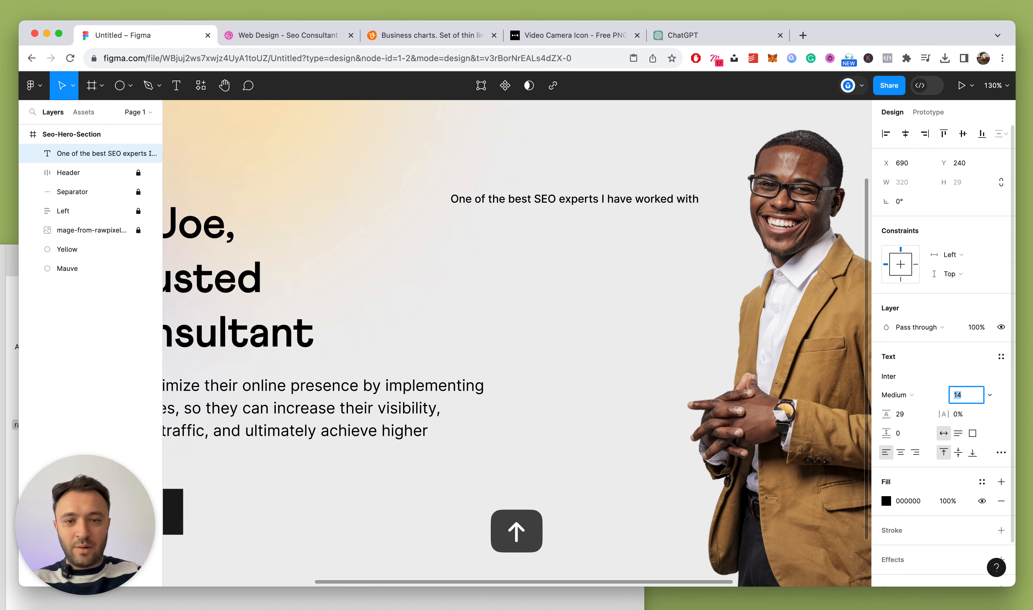
Duplicate the quote below itself and retype it as the reviewer's name
{"action": "left_click_drag", "start_coordinate": [559, 199], "coordinate": [542, 249], "text": "alt+shift"}
{"action": "key", "text": "Return"}
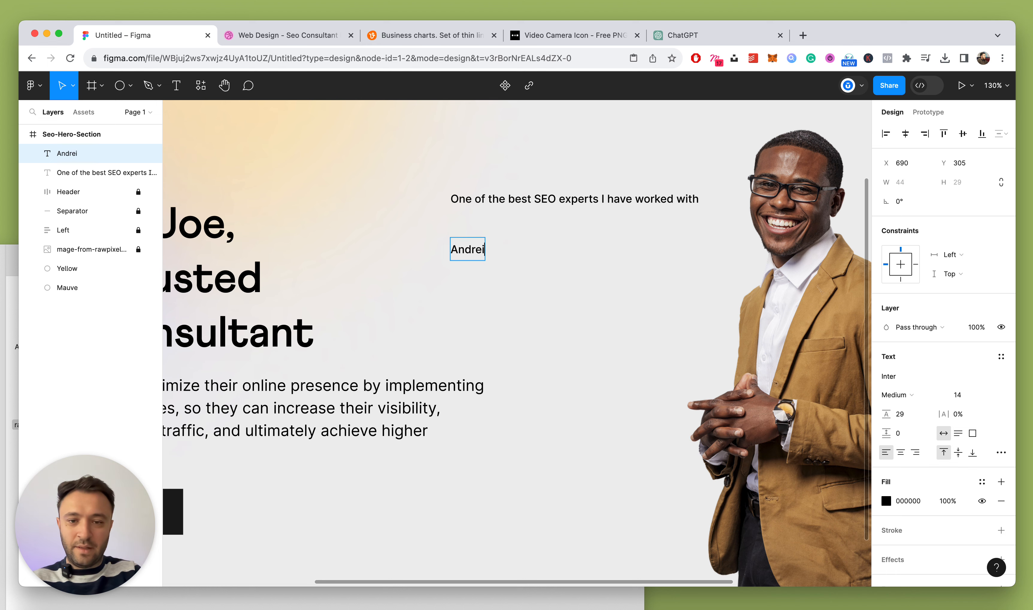
{"action": "key", "text": "Escape"}
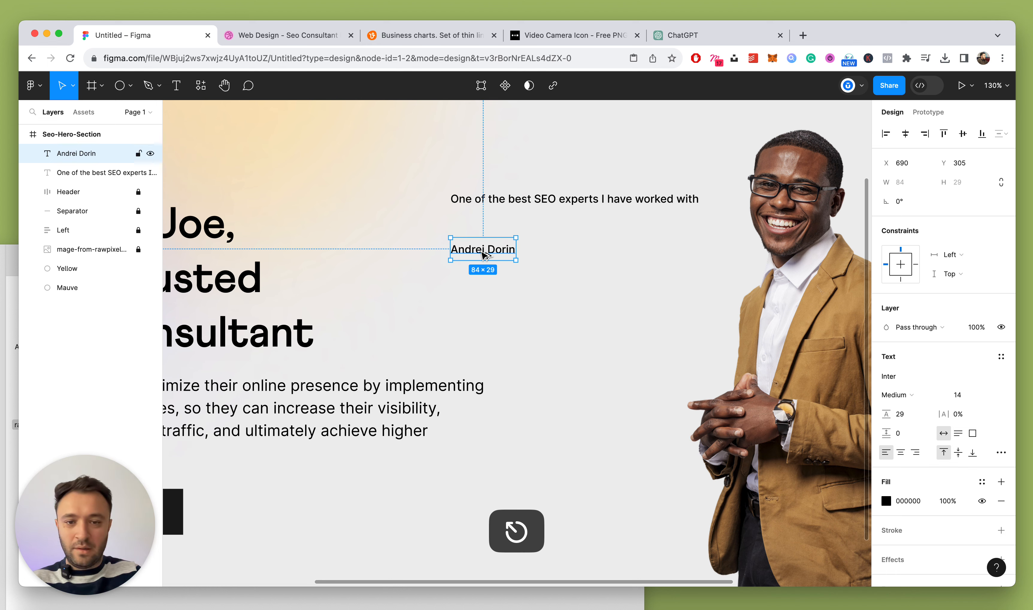
Duplicate the name line below and change it to 'CEO @ Premiumuikits'
{"action": "left_click_drag", "start_coordinate": [484, 254], "coordinate": [482, 280], "text": "alt+shift"}
{"action": "key", "text": "Return"}
{"action": "type", "text": "CEO Premiumuikits"}
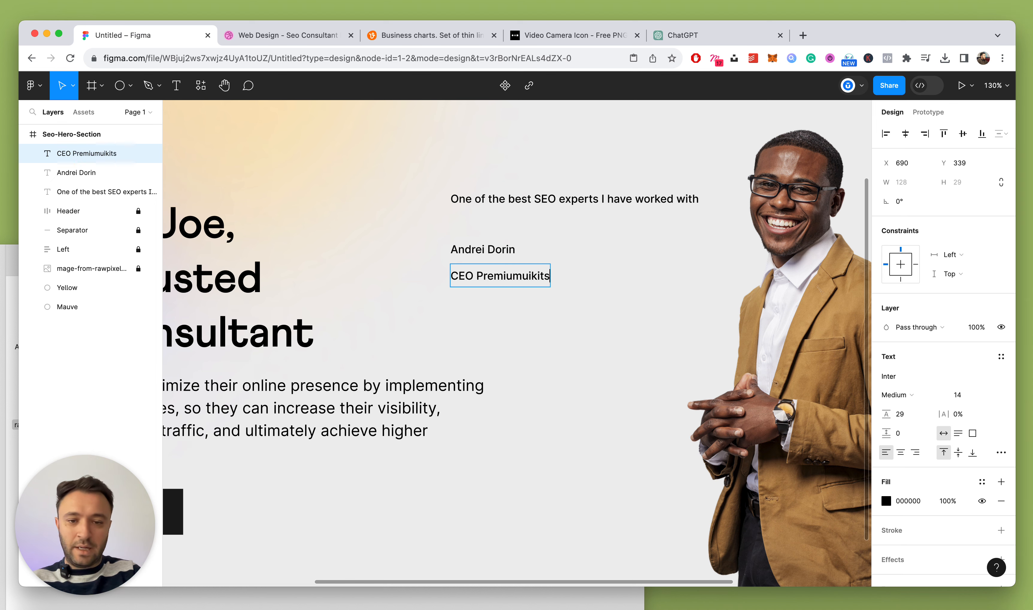
{"action": "key", "text": "Escape"}
{"action": "key", "text": "Return"}
{"action": "left_click", "coordinate": [478, 276]}
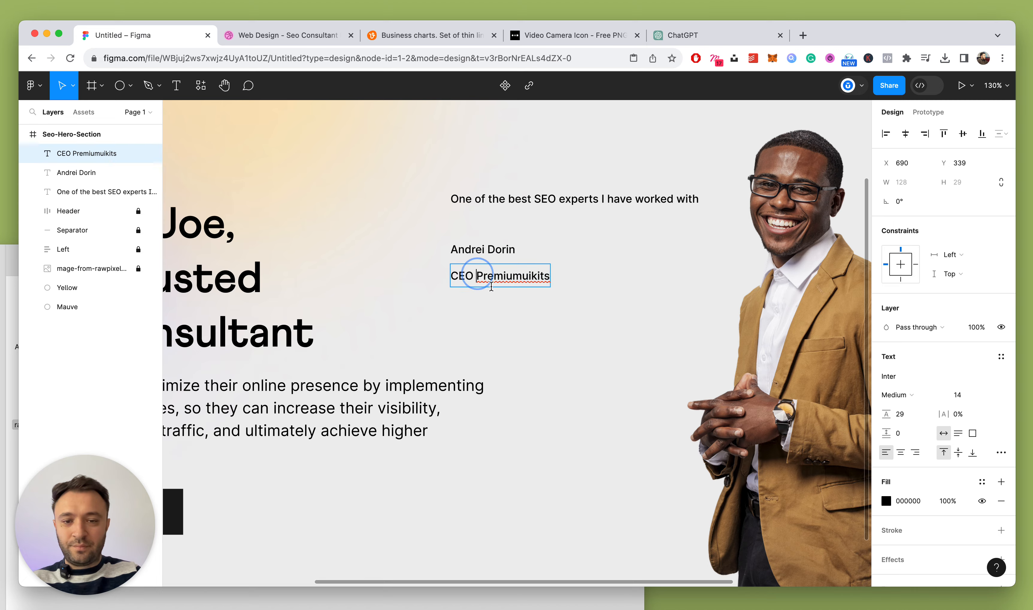
{"action": "type", "text": "@"}
{"action": "key", "text": "Escape"}
{"action": "scroll", "coordinate": [501, 295], "scroll_direction": "down", "scroll_amount": 10}
{"action": "scroll", "coordinate": [501, 296], "scroll_direction": "up", "scroll_amount": 10}
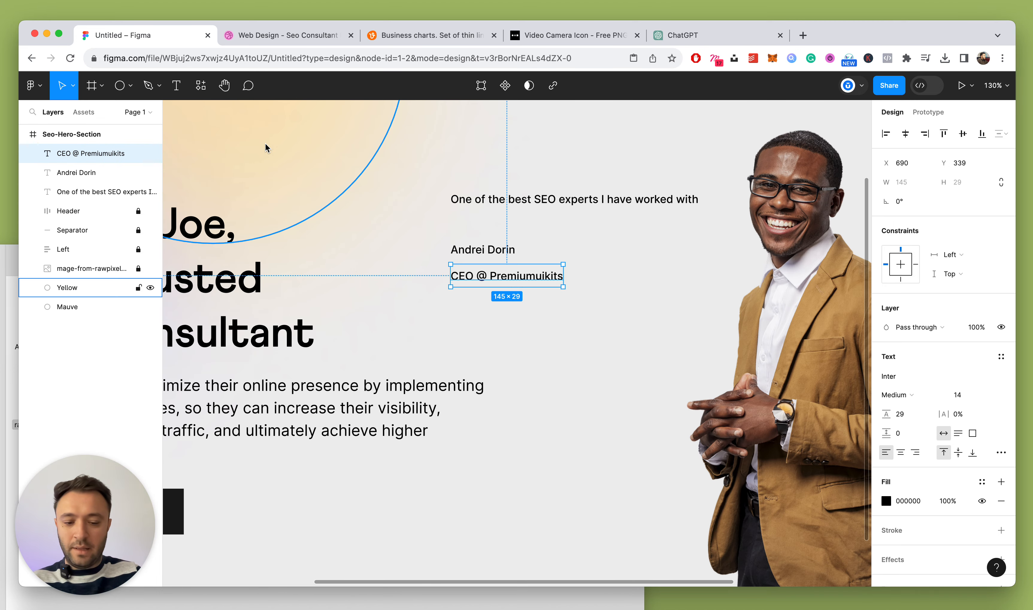
Draw a 48×48 circle beside the author's name and title
{"action": "key", "text": "o"}
{"action": "left_click_drag", "start_coordinate": [601, 264], "coordinate": [620, 281]}
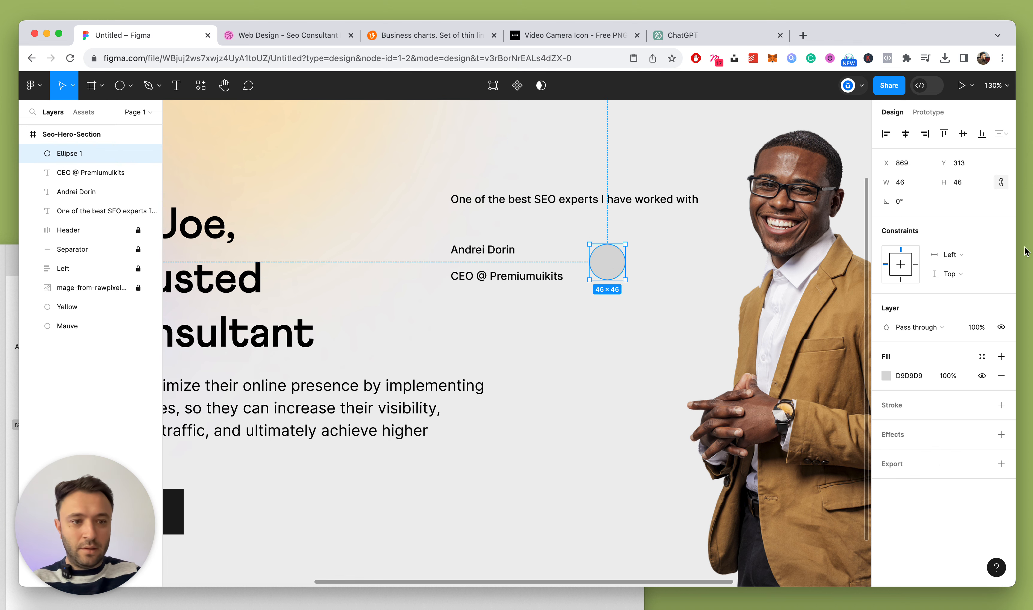
{"action": "left_click", "coordinate": [974, 182]}
{"action": "key", "text": "Up"}
{"action": "key", "text": "Up"}
{"action": "key", "text": "Up"}
{"action": "key", "text": "Up"}
{"action": "key", "text": "Up"}
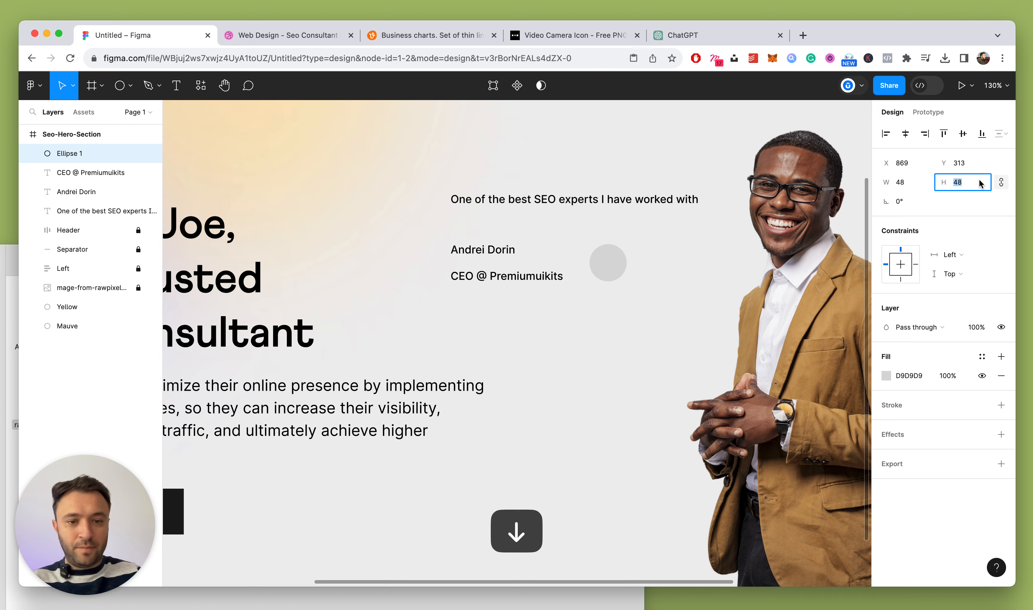
Fill the circle with the portrait photo as an image fill
{"action": "left_click", "coordinate": [886, 376]}
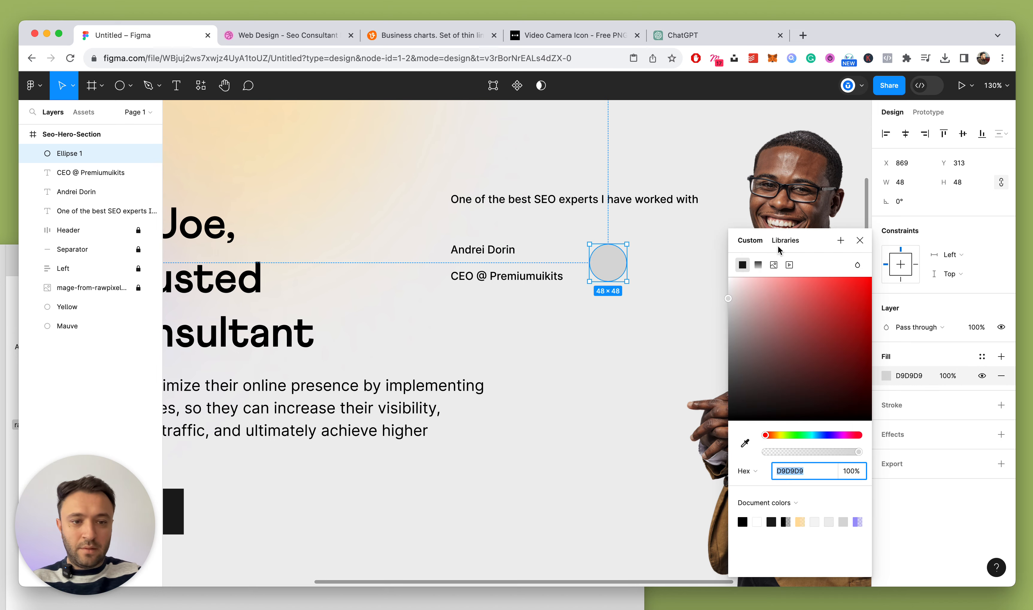
{"action": "left_click", "coordinate": [774, 265]}
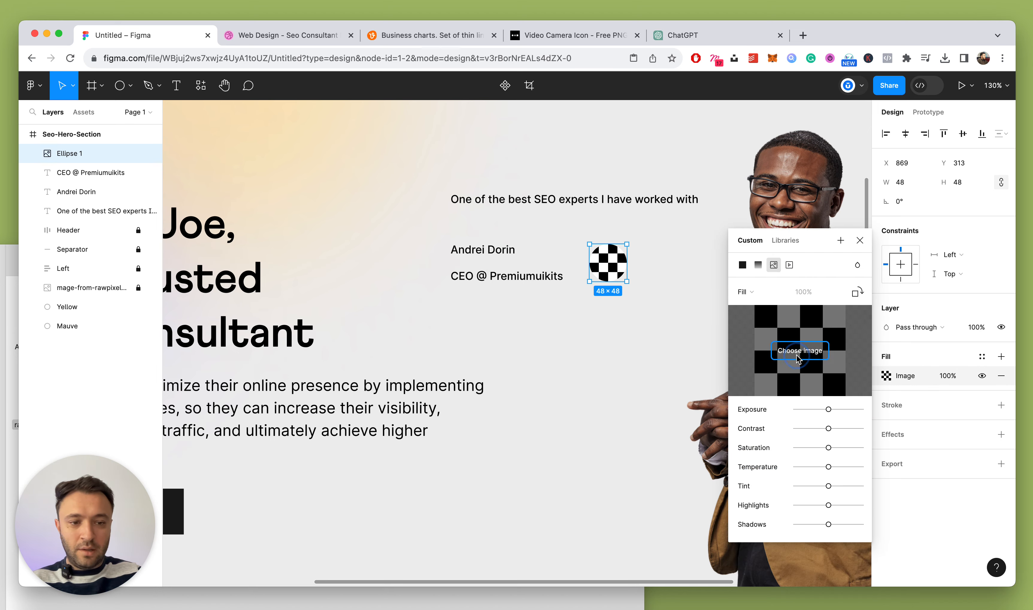
{"action": "left_click", "coordinate": [800, 355]}
{"action": "double_click", "coordinate": [401, 222]}
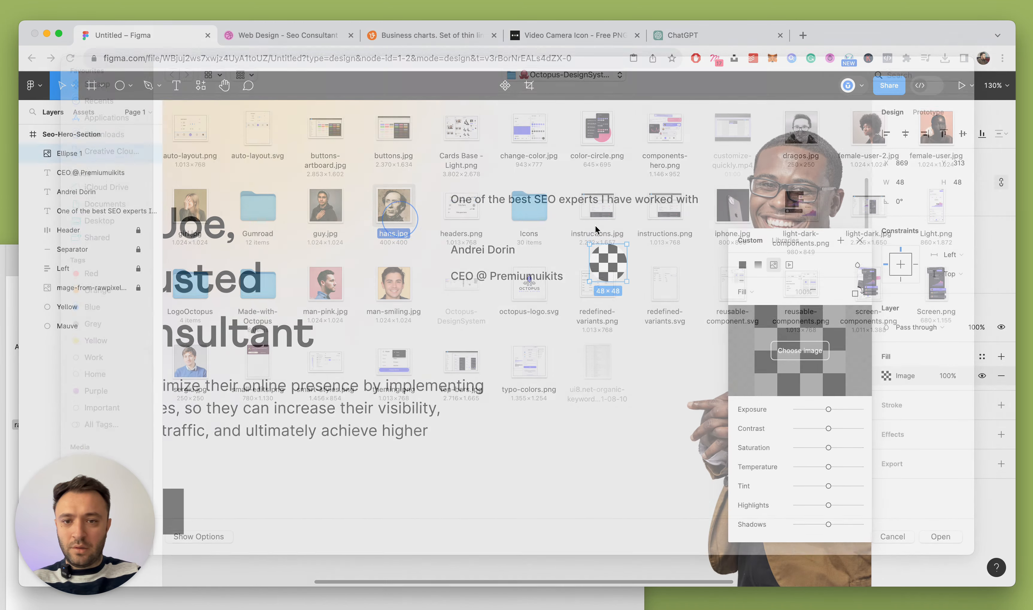
{"action": "left_click", "coordinate": [865, 239]}
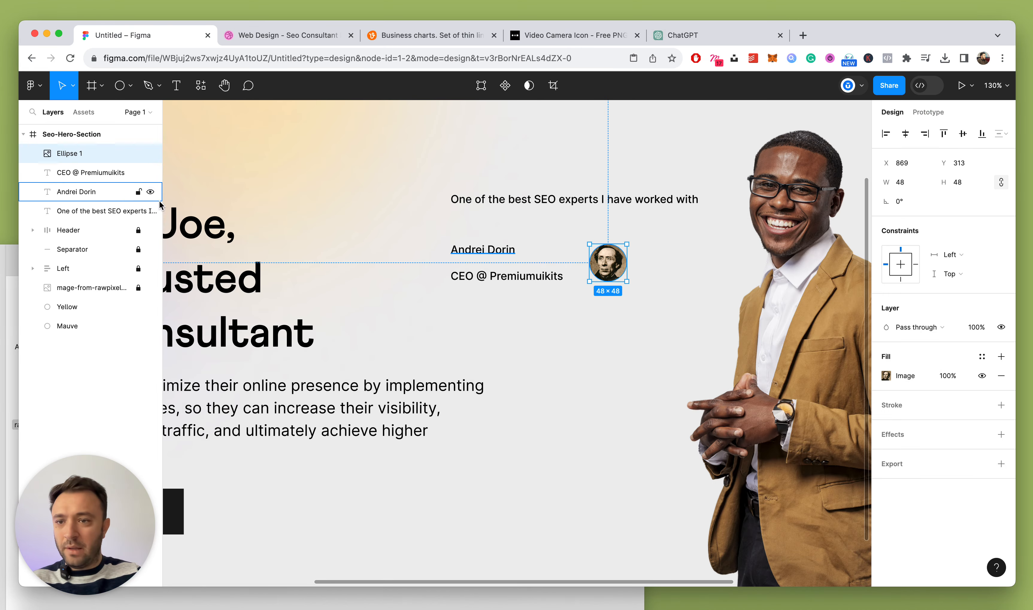
Stack the author name and title lines in an auto-layout frame named Name with 0 spacing
{"action": "left_click", "coordinate": [482, 251]}
{"action": "left_click", "coordinate": [484, 275], "text": "shift"}
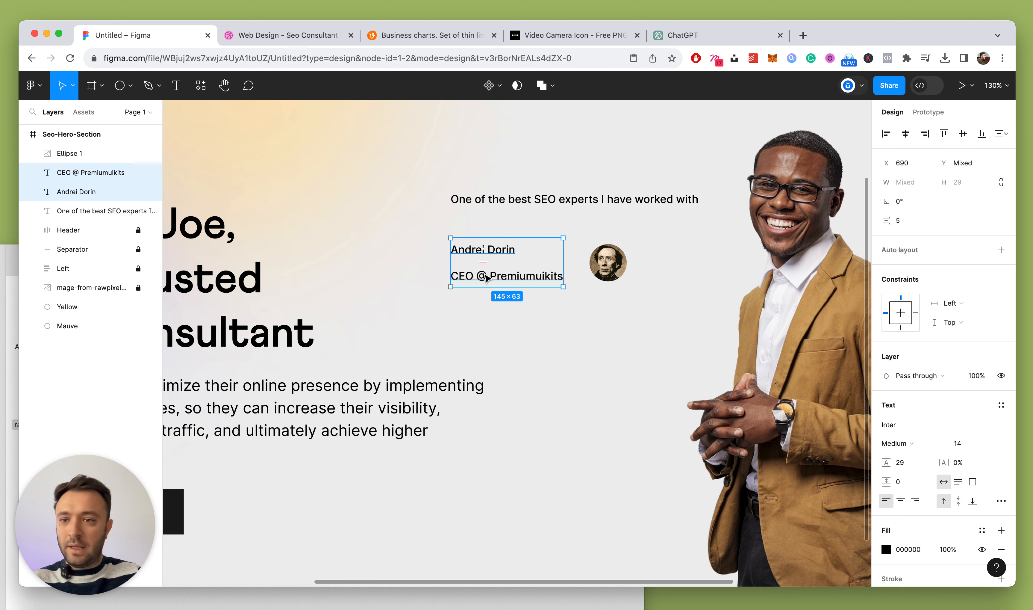
{"action": "key", "text": "shift+a"}
{"action": "double_click", "coordinate": [69, 173]}
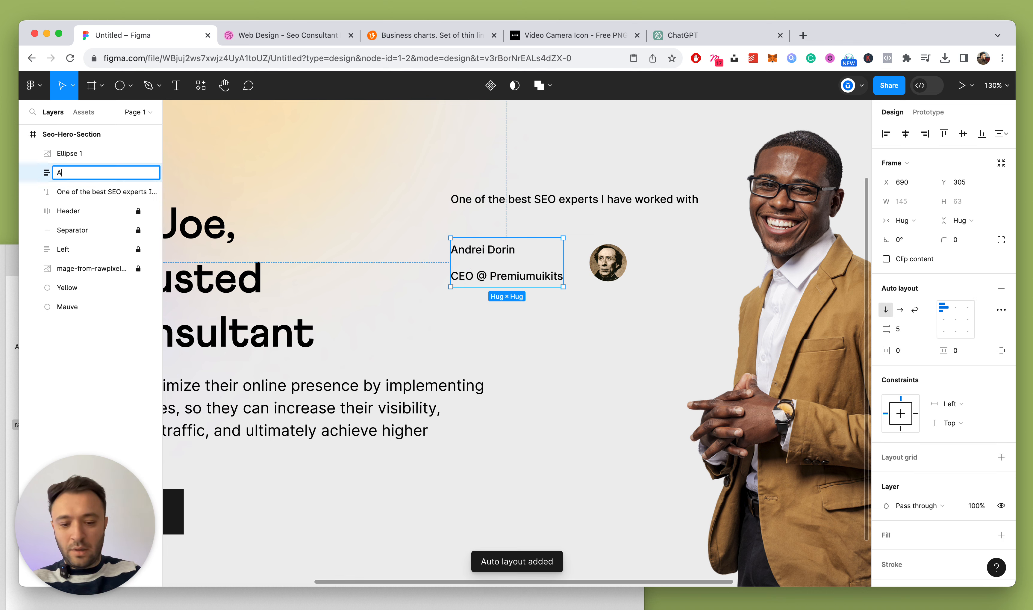
{"action": "type", "text": "Name"}
{"action": "key", "text": "Return"}
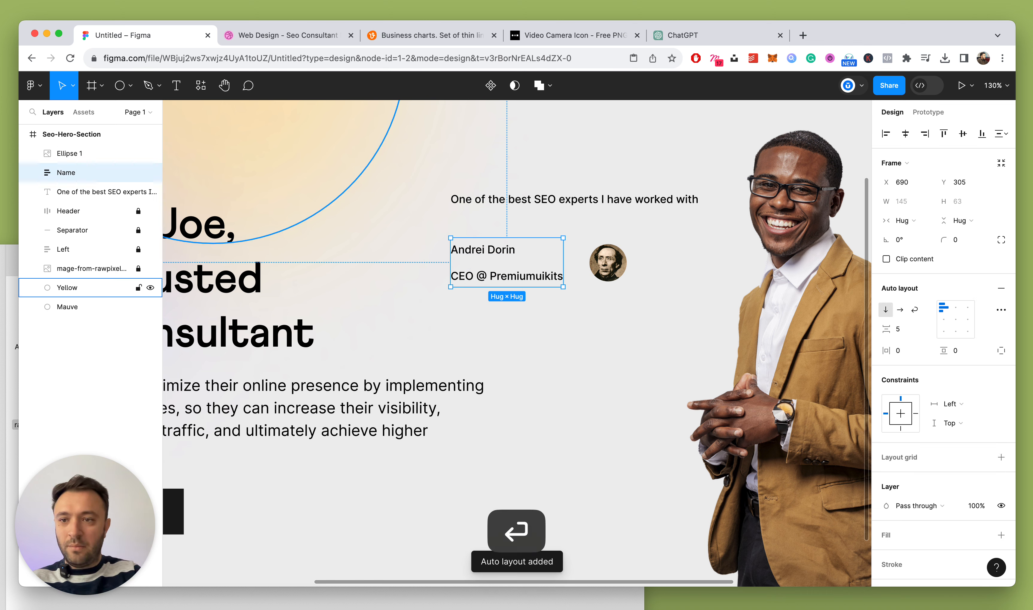
{"action": "left_click", "coordinate": [916, 329]}
{"action": "key", "text": "Down"}
{"action": "key", "text": "Down"}
{"action": "key", "text": "Down"}
{"action": "key", "text": "Down"}
{"action": "key", "text": "Down"}
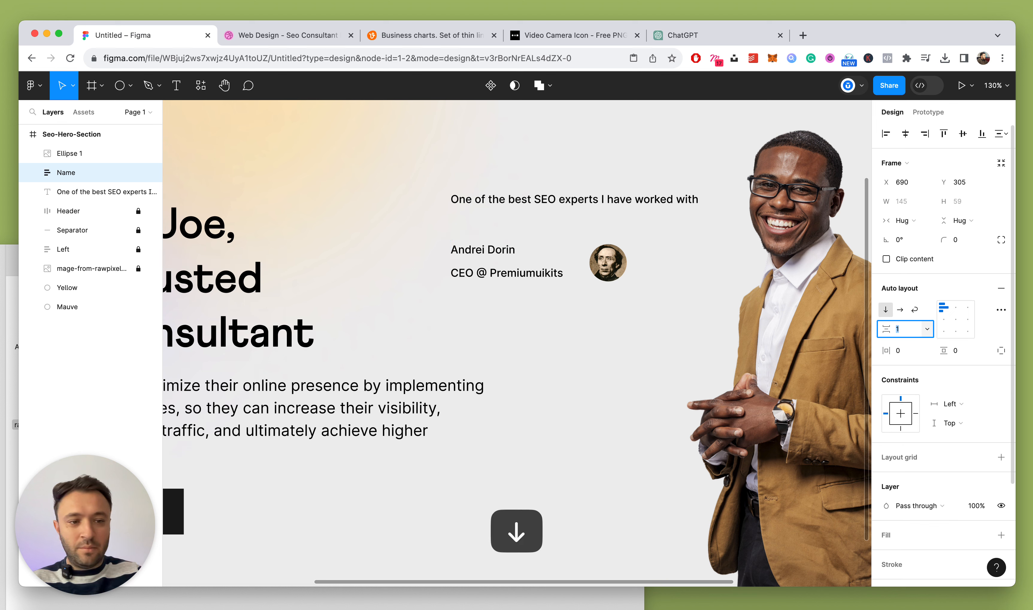
{"action": "key", "text": "Escape"}
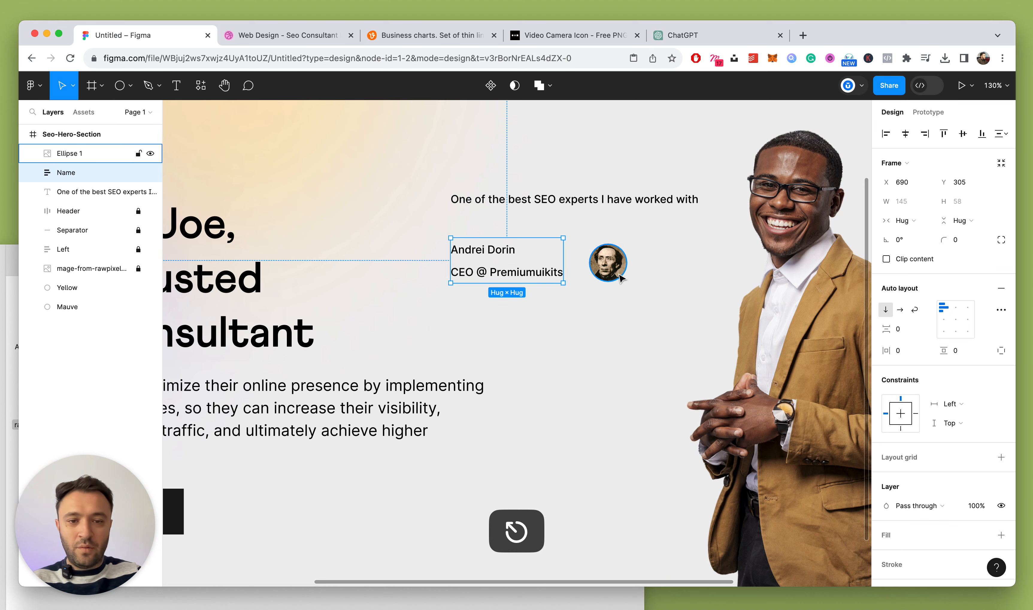
Wrap the avatar and Name frame in a horizontal auto-layout row with a 20 px gap
{"action": "left_click", "coordinate": [125, 154]}
{"action": "left_click", "coordinate": [82, 173], "text": "shift"}
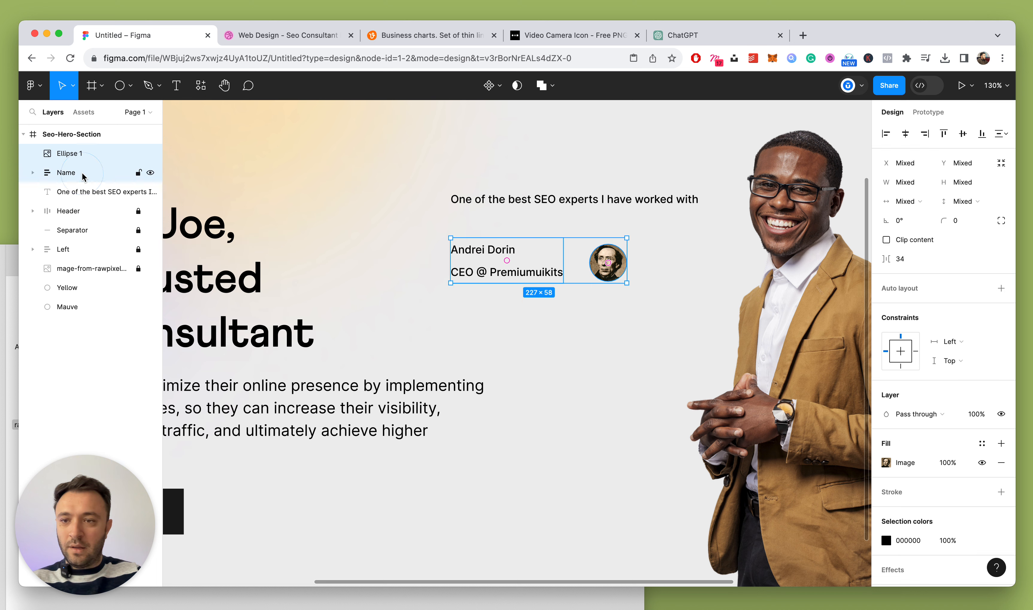
{"action": "key", "text": "shift+a"}
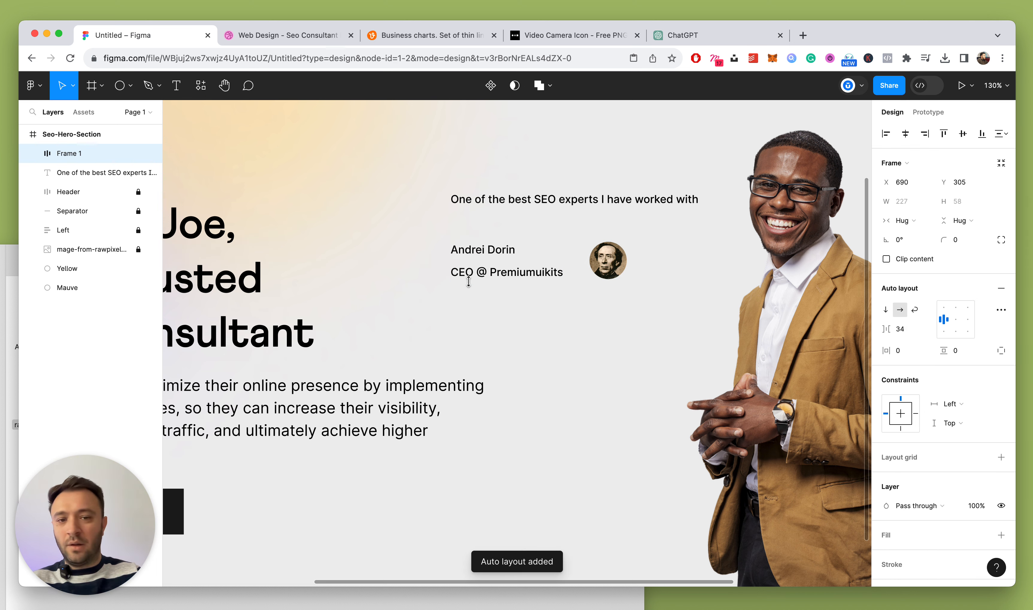
{"action": "key", "text": "Down"}
{"action": "key", "text": "Down"}
{"action": "key", "text": "Down"}
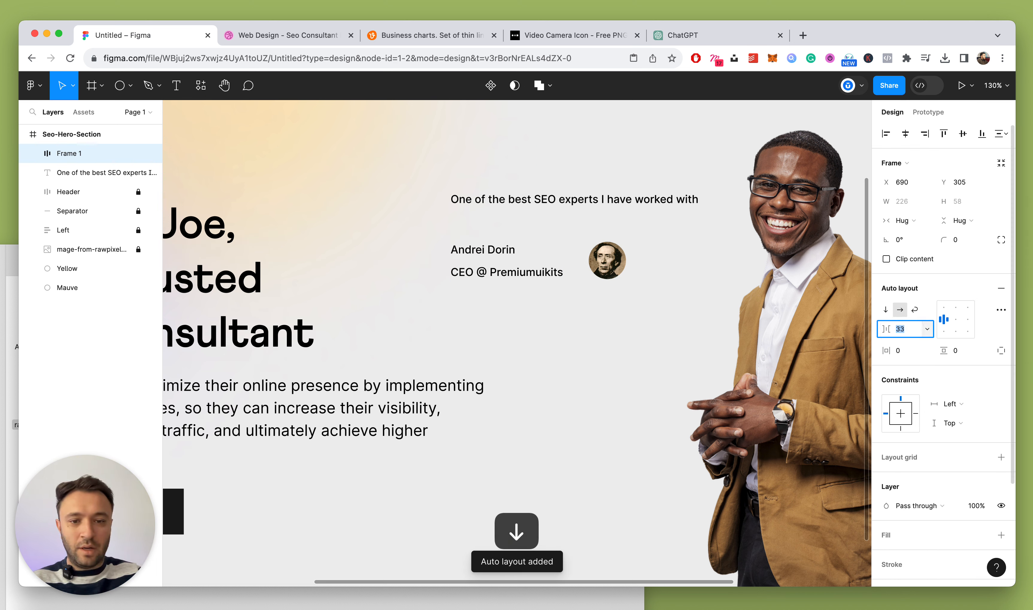
{"action": "key", "text": "shift+Down"}
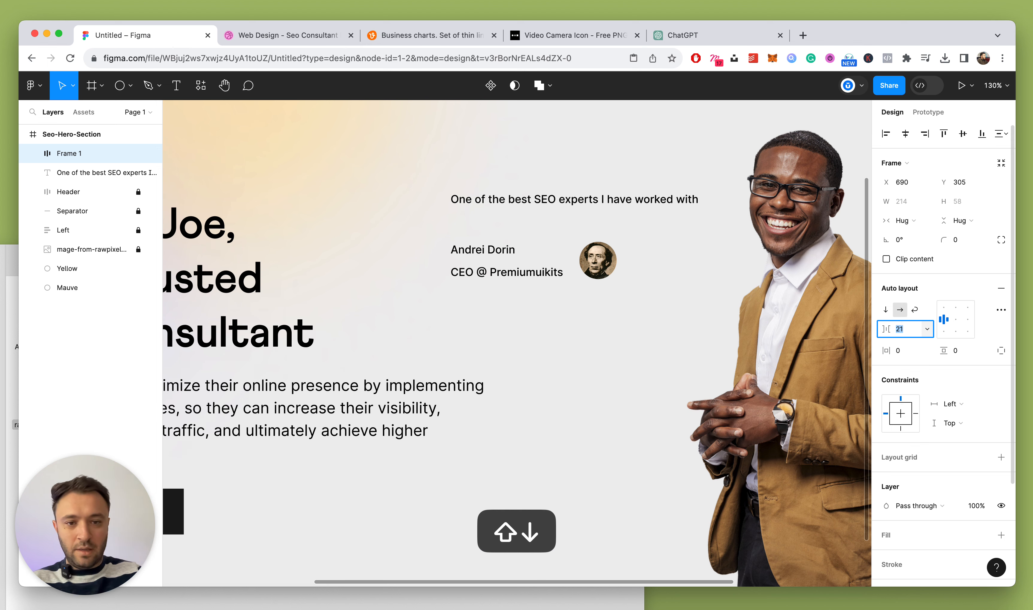
{"action": "key", "text": "Down"}
Move the avatar ahead of the name in the row and rename the frame Author
{"action": "left_click", "coordinate": [33, 154]}
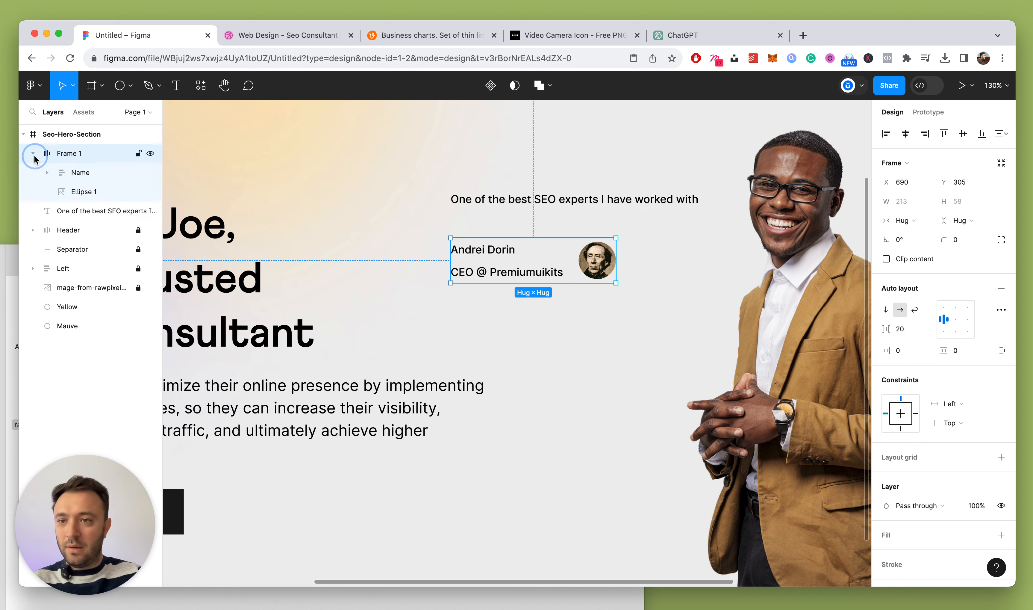
{"action": "left_click", "coordinate": [83, 191]}
{"action": "left_click_drag", "start_coordinate": [74, 170], "coordinate": [76, 162]}
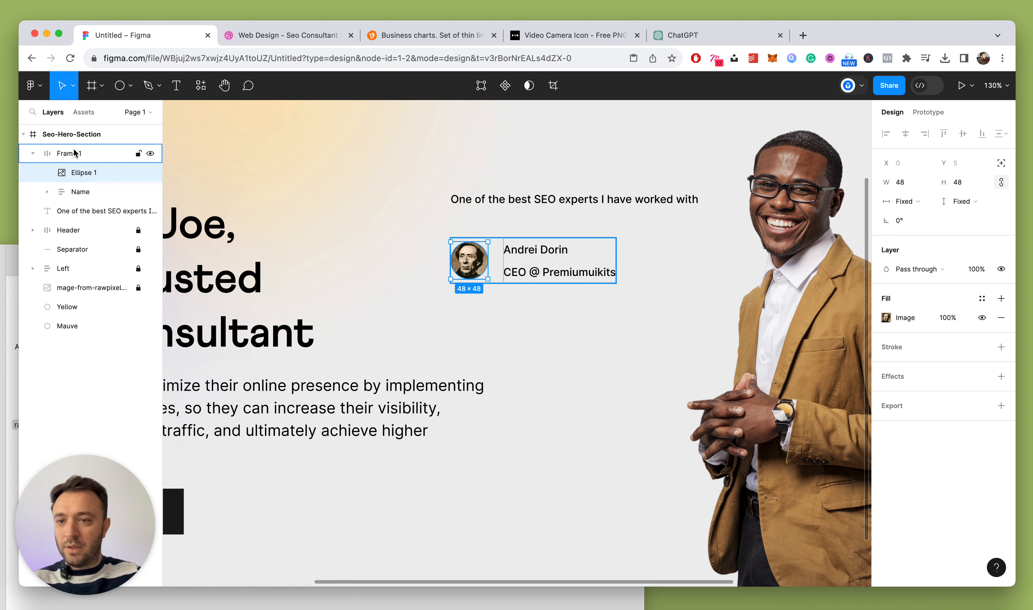
{"action": "double_click", "coordinate": [74, 150]}
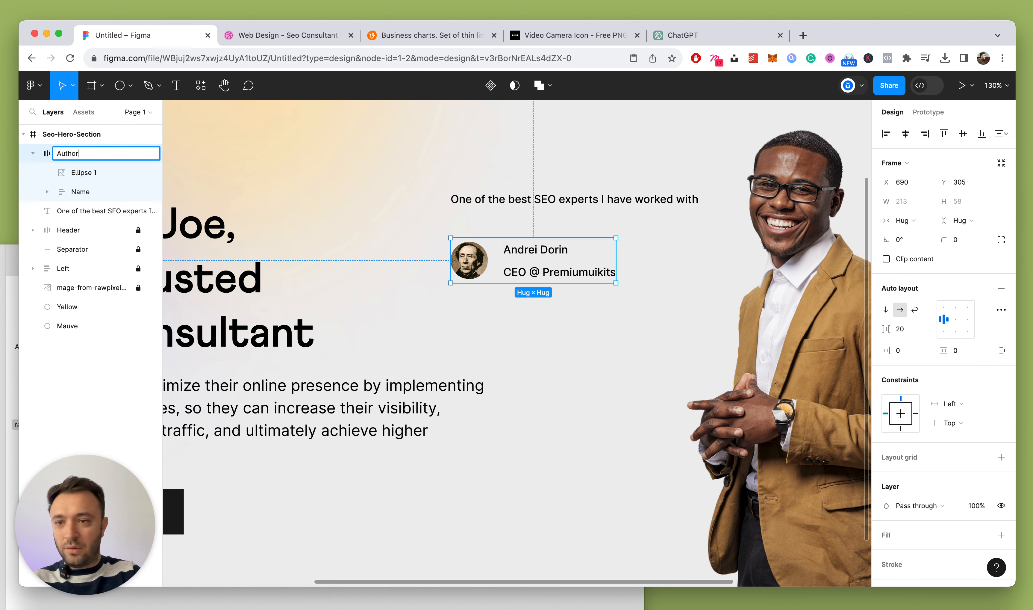
{"action": "key", "text": "Return"}
{"action": "left_click", "coordinate": [32, 154]}
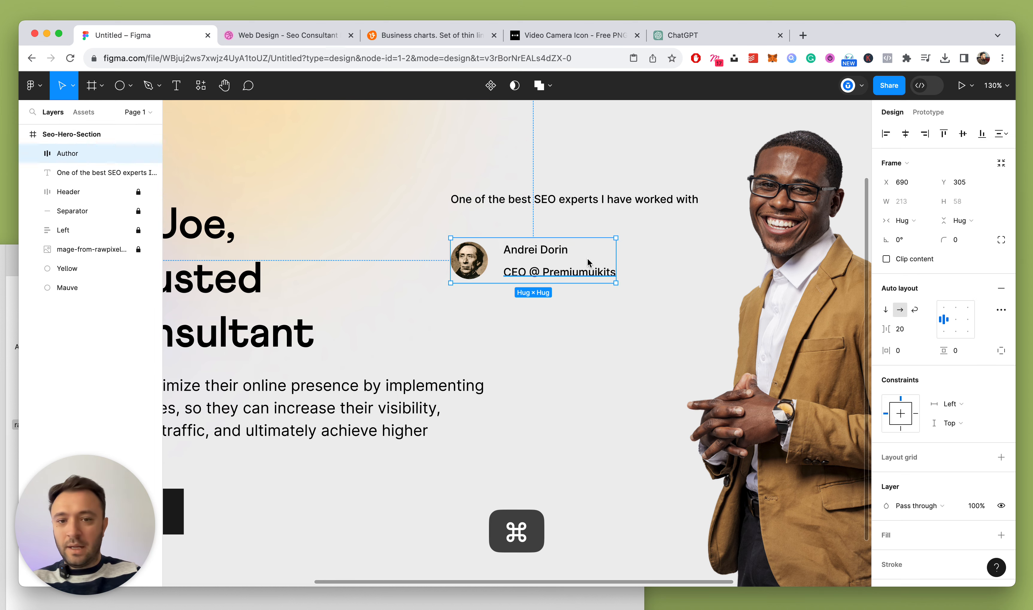
{"action": "scroll", "coordinate": [591, 260], "scroll_direction": "down", "scroll_amount": 10}
{"action": "scroll", "coordinate": [591, 260], "scroll_direction": "up", "scroll_amount": 8}
{"action": "scroll", "coordinate": [557, 247], "scroll_direction": "up", "scroll_amount": 1}
Make the quote text Semi Bold and move the author block closer beneath it
{"action": "left_click", "coordinate": [523, 205]}
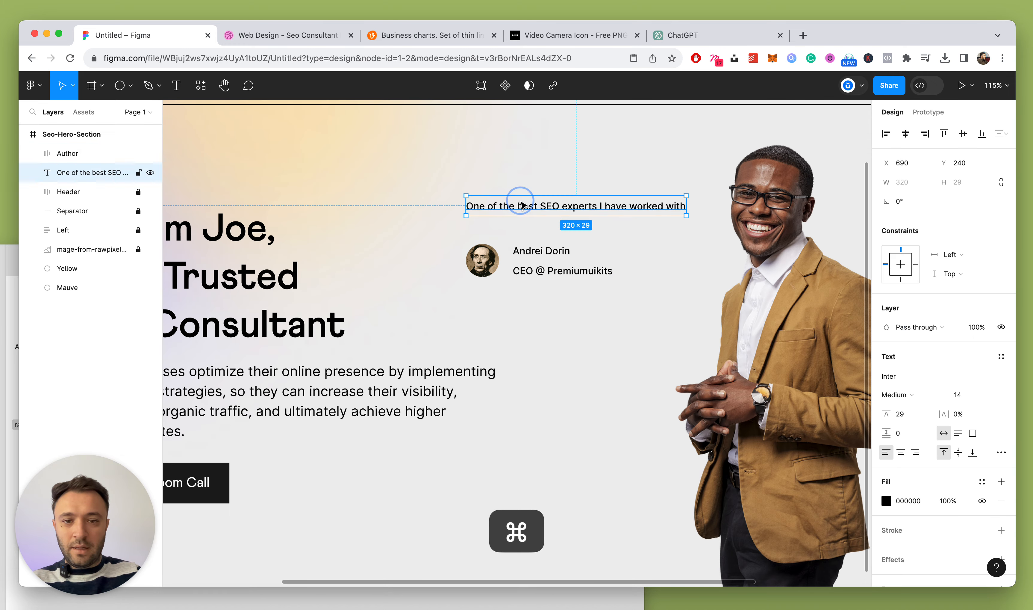
{"action": "left_click", "coordinate": [971, 396]}
{"action": "left_click", "coordinate": [925, 394]}
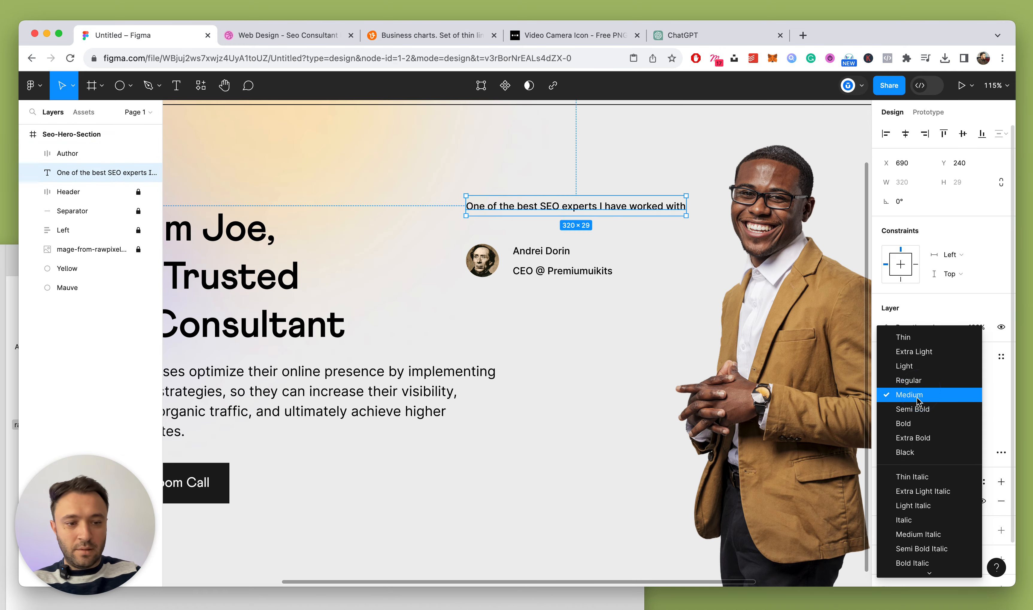
{"action": "left_click", "coordinate": [923, 406]}
{"action": "left_click_drag", "start_coordinate": [553, 271], "coordinate": [554, 256]}
After checking the reference, insert 'ever' after 'have' in the quote and bring it above Author
{"action": "left_click", "coordinate": [257, 38]}
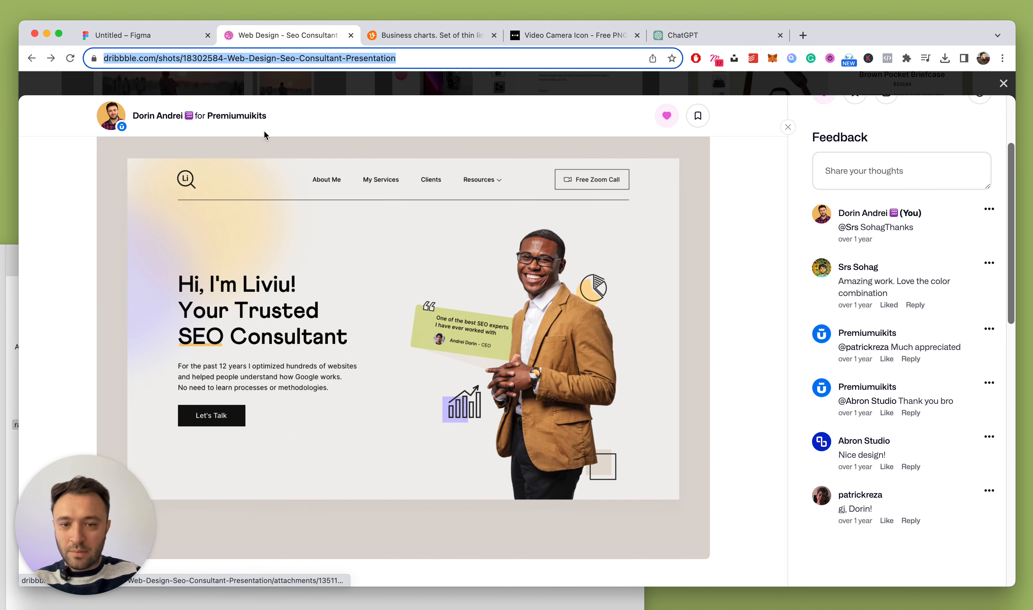
{"action": "left_click", "coordinate": [184, 39]}
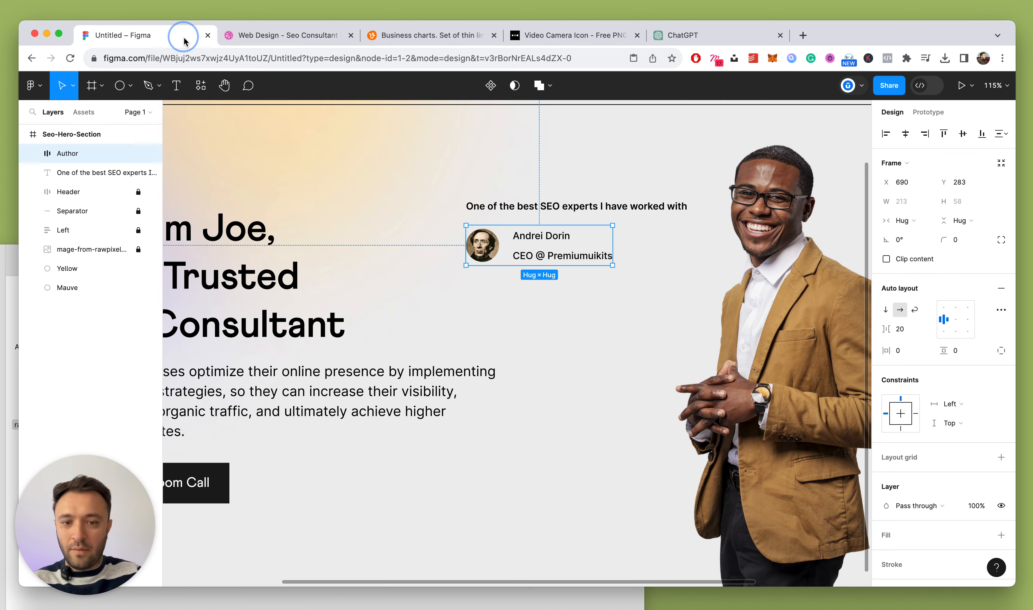
{"action": "double_click", "coordinate": [670, 206]}
{"action": "left_click", "coordinate": [629, 207]}
{"action": "type", "text": "ever"}
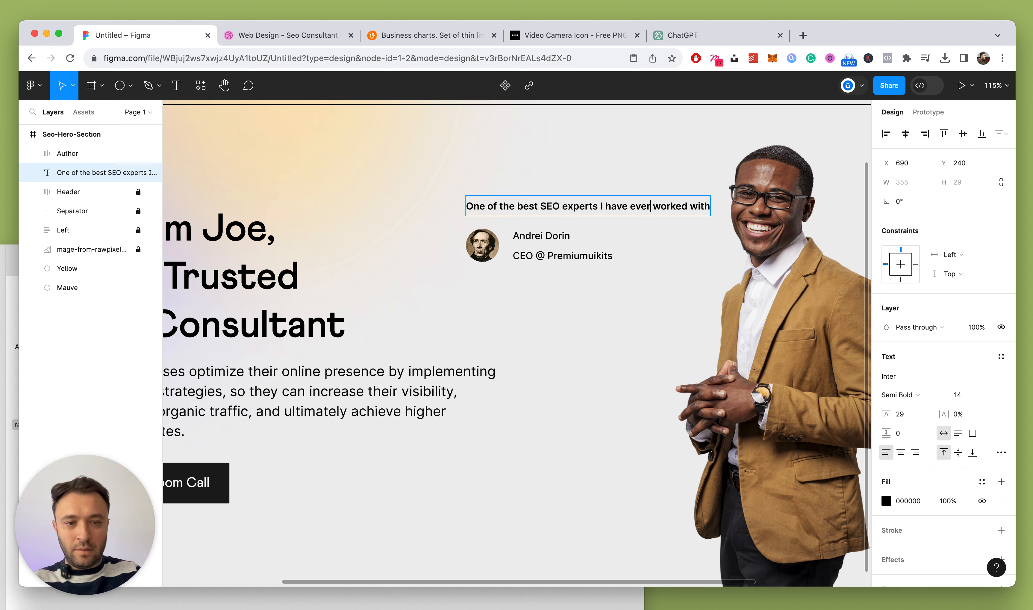
{"action": "key", "text": "Escape"}
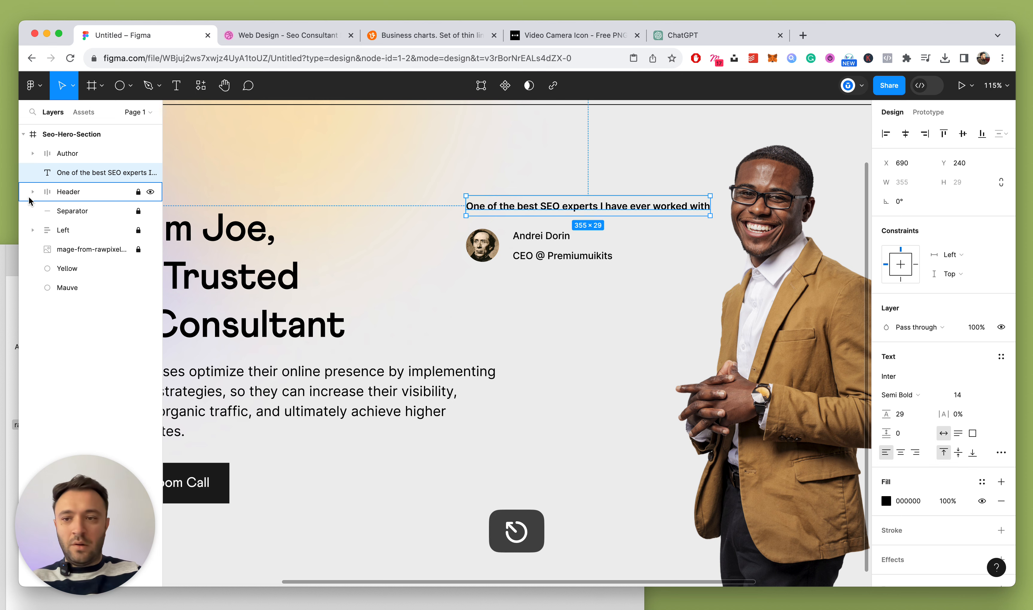
{"action": "key", "text": "super+bracketright"}
Wrap the quote and Author block in a vertical auto-layout frame with an 8 gap
{"action": "left_click", "coordinate": [60, 174], "text": "shift"}
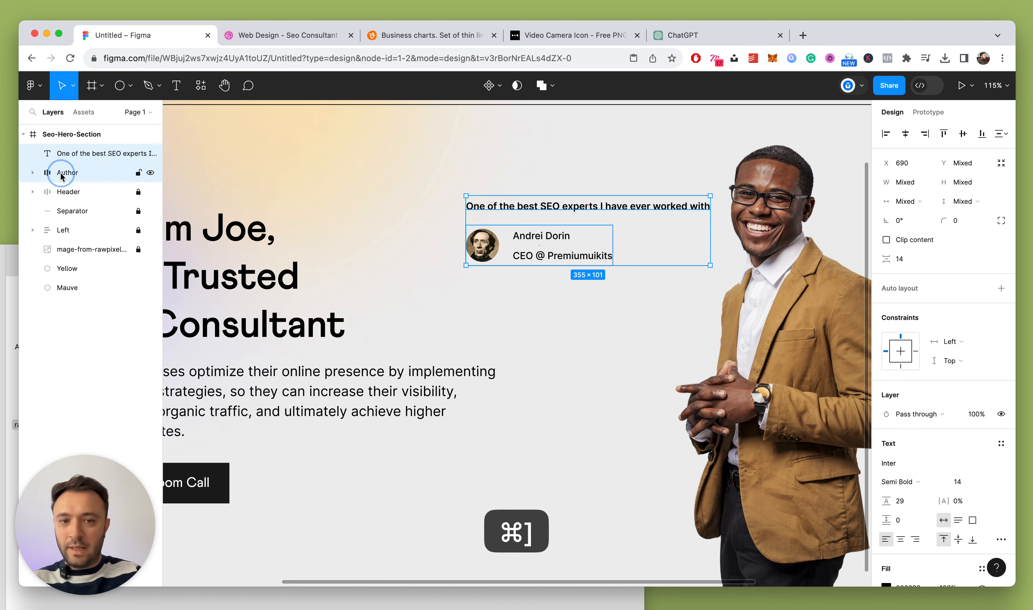
{"action": "key", "text": "shift+a"}
{"action": "left_click", "coordinate": [899, 329]}
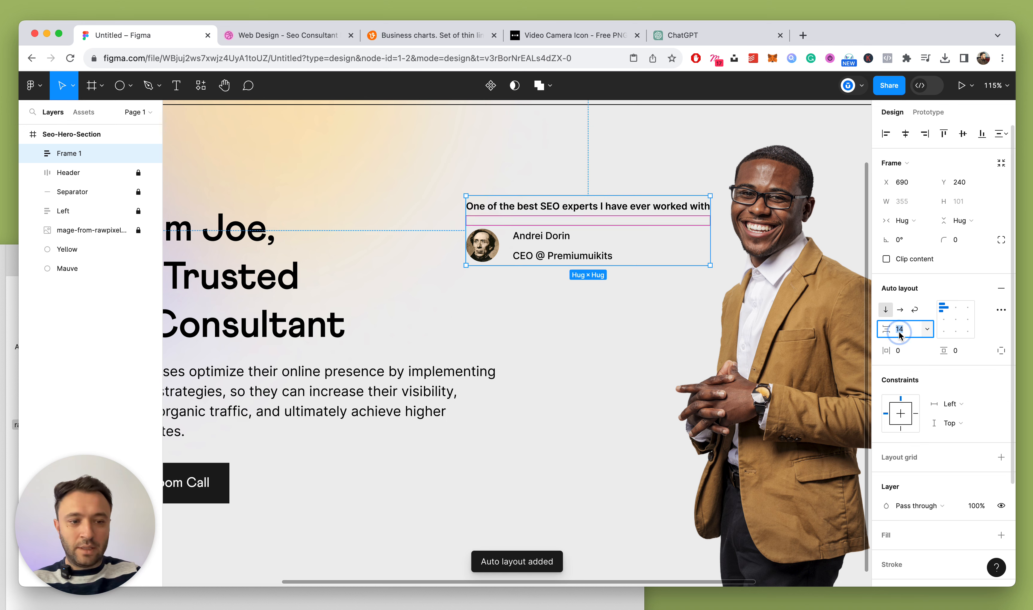
{"action": "key", "text": "Down"}
{"action": "key", "text": "Down"}
{"action": "key", "text": "Down"}
{"action": "key", "text": "Down"}
{"action": "key", "text": "Down"}
{"action": "key", "text": "Down"}
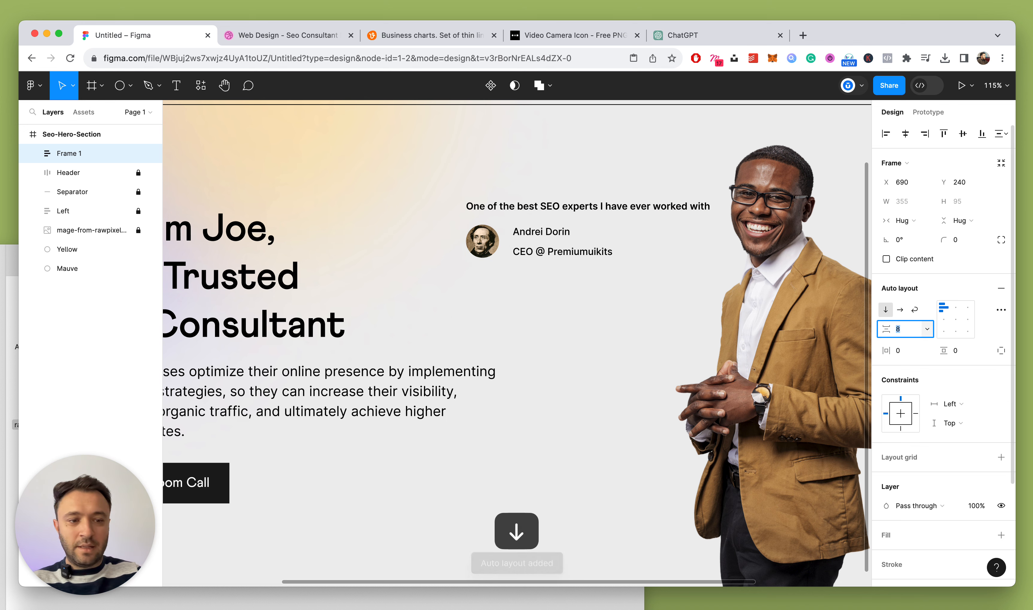
Give the author name Auto line height and Semi Bold weight
{"action": "left_click", "coordinate": [519, 235], "text": "super"}
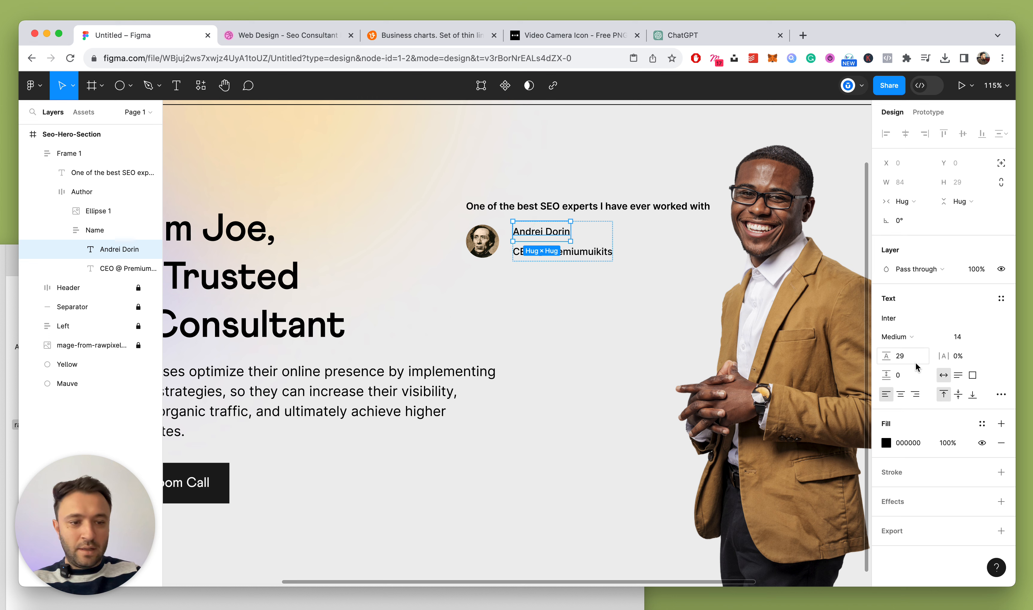
{"action": "type", "text": "aut"}
{"action": "key", "text": "Return"}
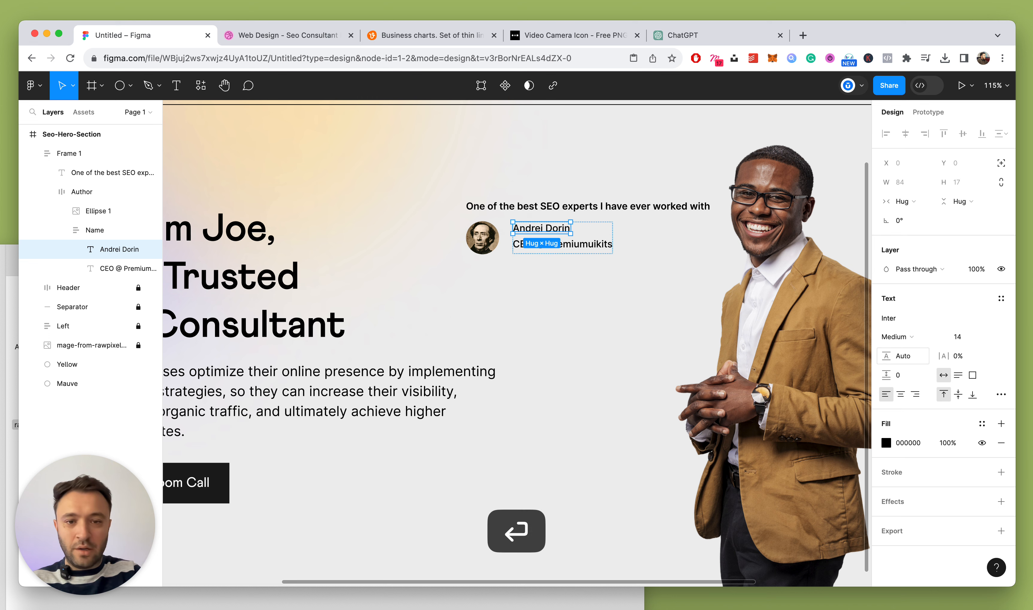
{"action": "left_click", "coordinate": [894, 343]}
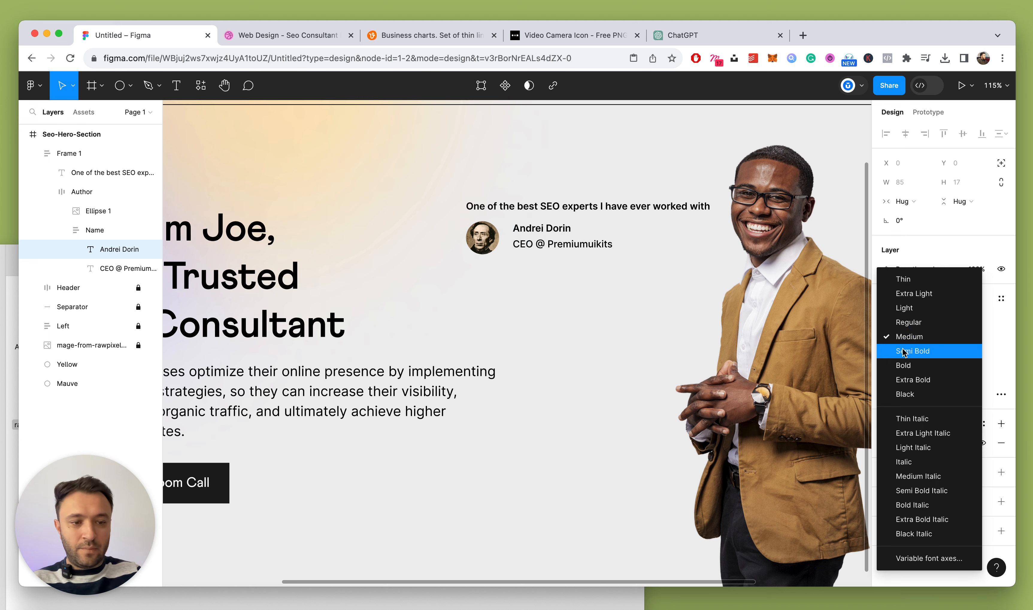
{"action": "left_click", "coordinate": [901, 350]}
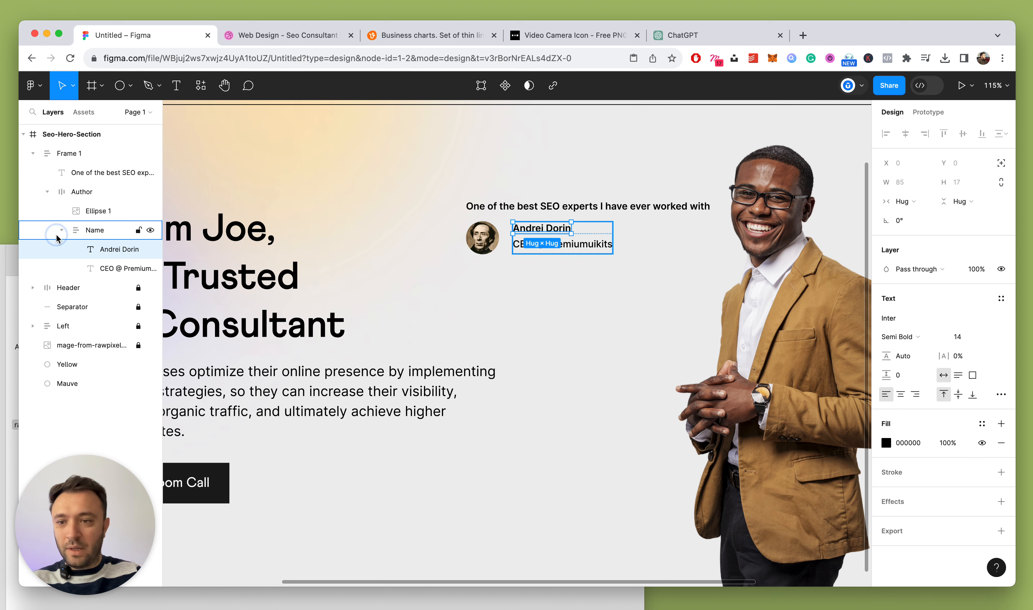
Set the job title line's width to Fill container
{"action": "left_click", "coordinate": [76, 232]}
{"action": "left_click", "coordinate": [63, 230]}
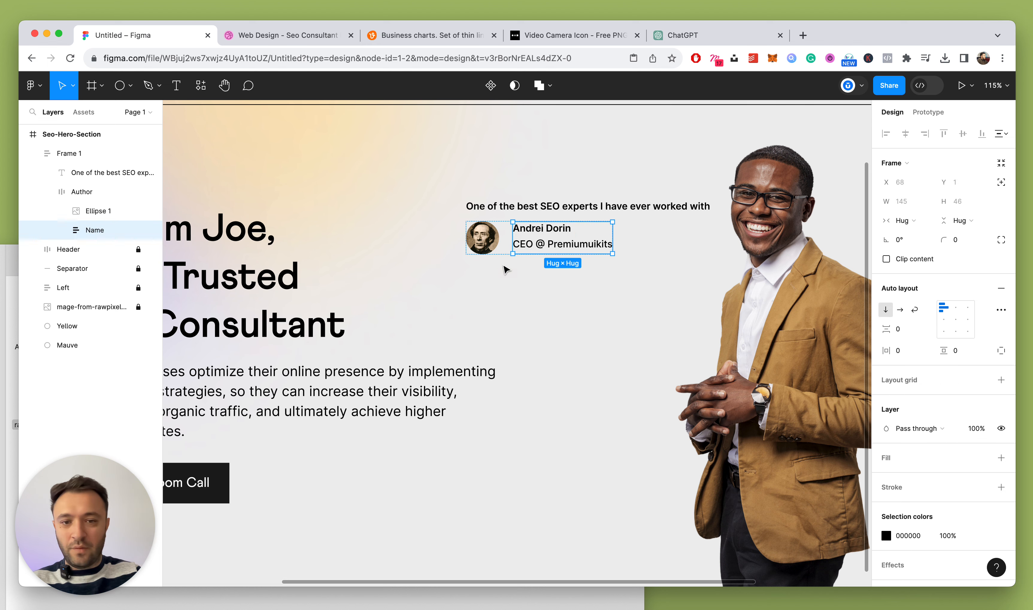
{"action": "left_click", "coordinate": [78, 194]}
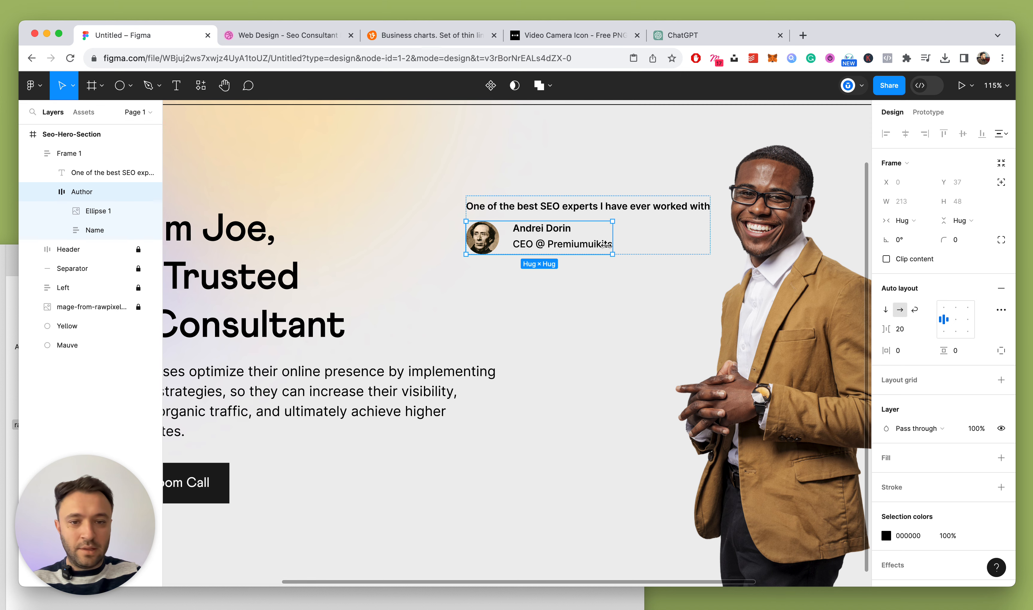
{"action": "double_click", "coordinate": [562, 239]}
{"action": "scroll", "coordinate": [546, 245], "scroll_direction": "up", "scroll_amount": 5}
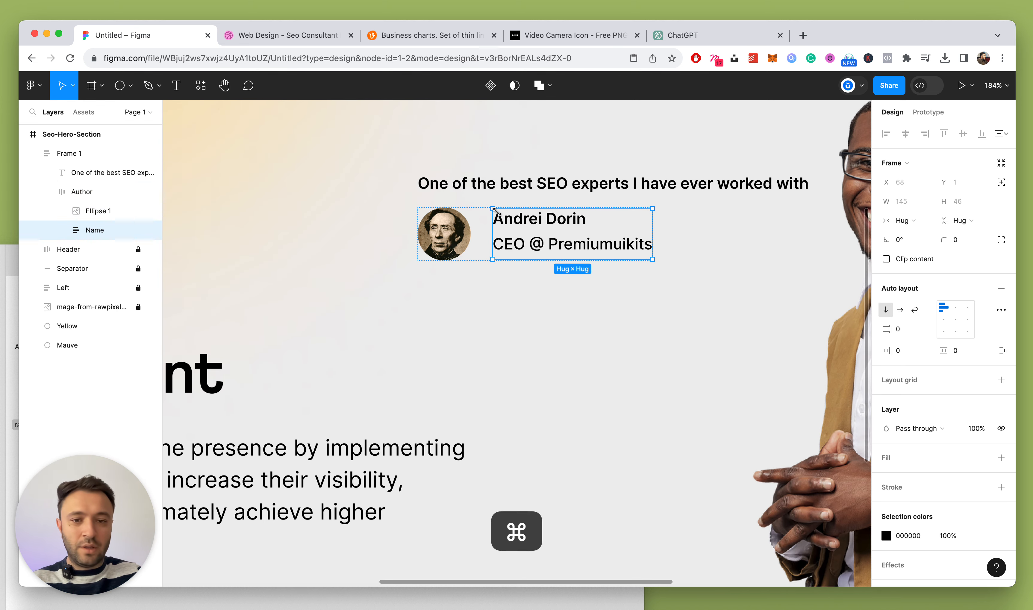
{"action": "left_click", "coordinate": [514, 217], "text": "super"}
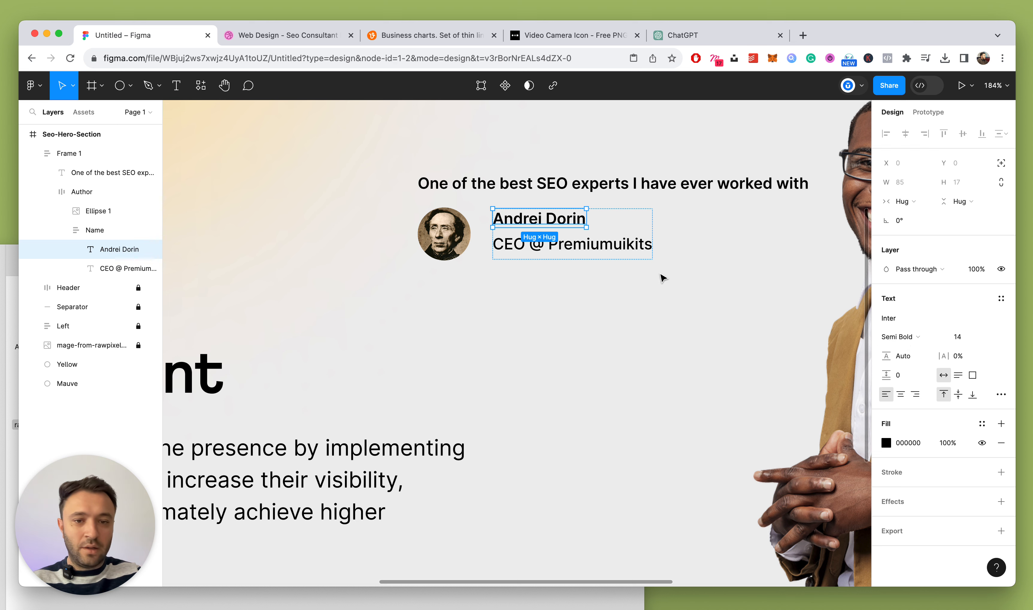
{"action": "left_click", "coordinate": [903, 209]}
{"action": "left_click", "coordinate": [911, 213]}
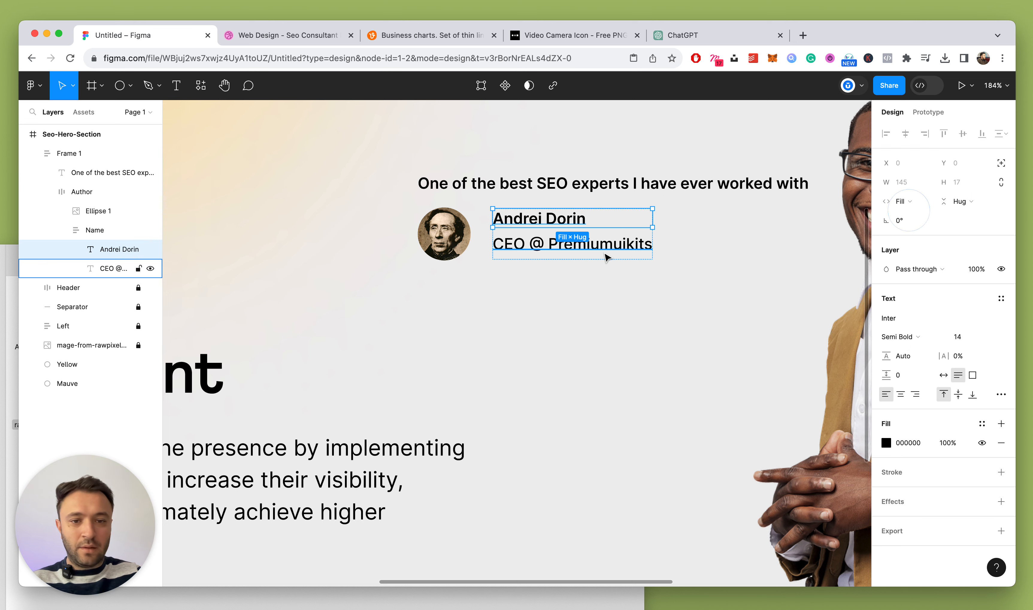
{"action": "left_click", "coordinate": [604, 248]}
{"action": "left_click", "coordinate": [913, 201]}
{"action": "left_click", "coordinate": [912, 214]}
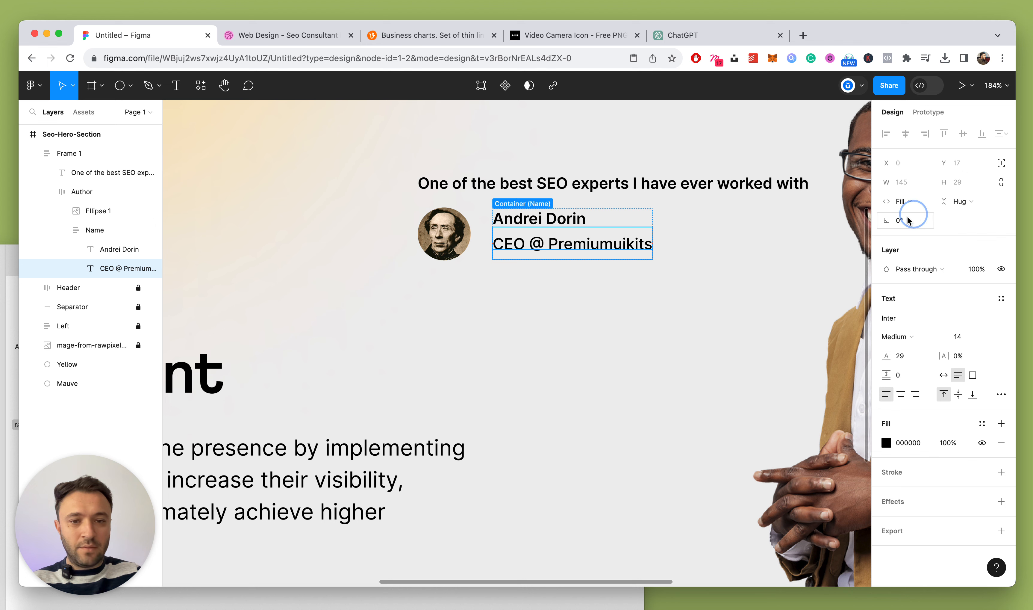
Collapse the Name and Author layers and start renaming the quote-and-author frame
{"action": "left_click", "coordinate": [61, 230]}
{"action": "left_click", "coordinate": [103, 232]}
{"action": "left_click", "coordinate": [78, 192]}
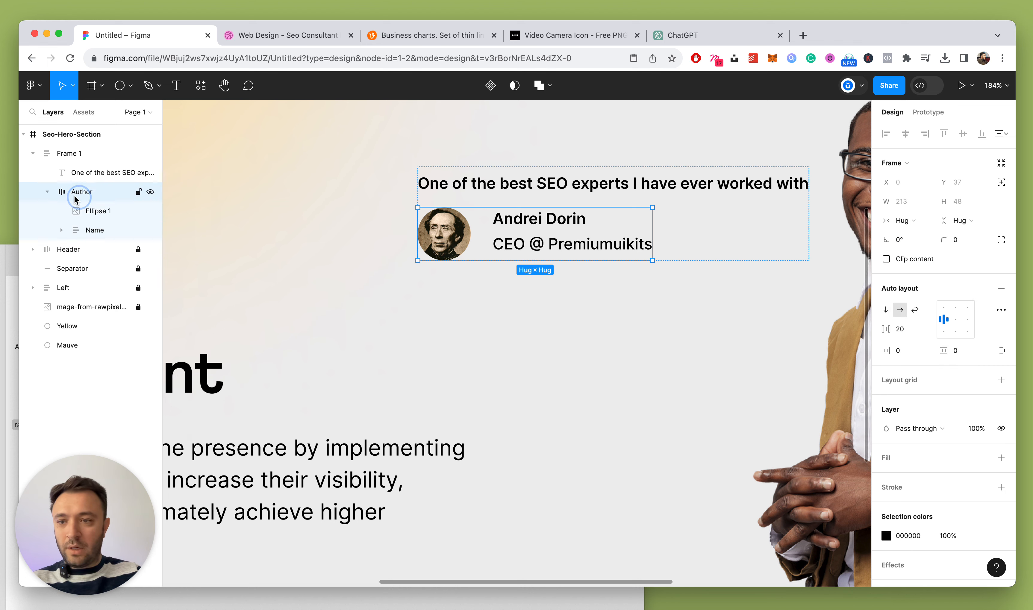
{"action": "left_click", "coordinate": [47, 191]}
{"action": "left_click", "coordinate": [77, 154]}
{"action": "double_click", "coordinate": [78, 155]}
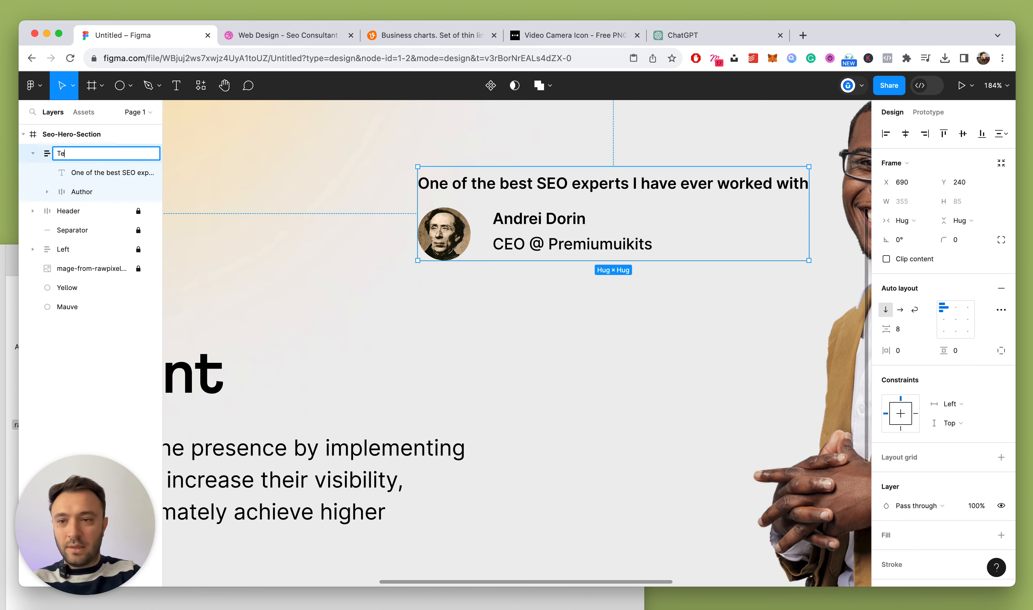
Name the frame 'Testimonial', correcting the initial misspelling
{"action": "type", "text": "Testimonail"}
{"action": "key", "text": "Return"}
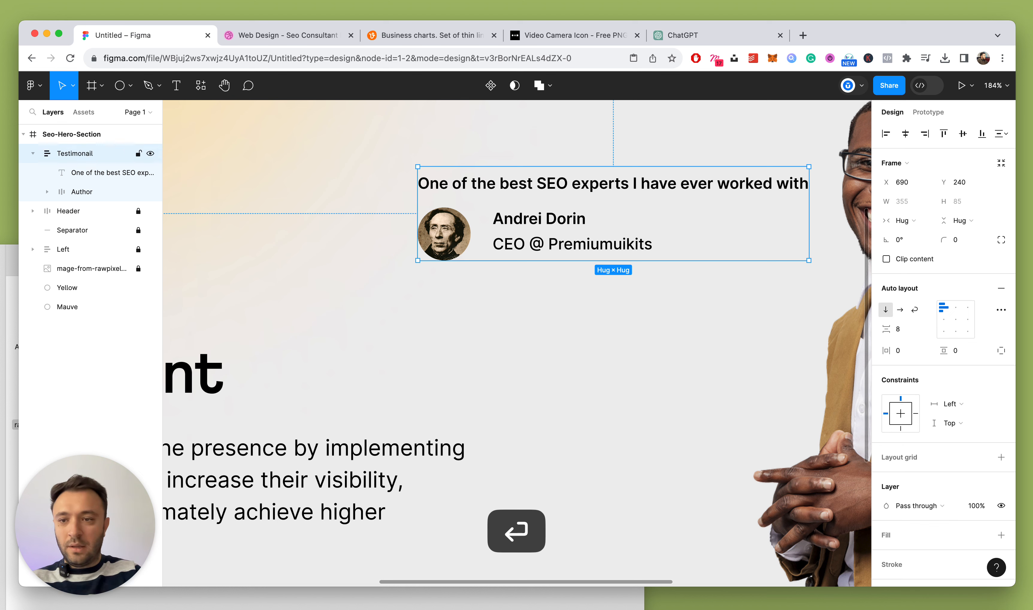
{"action": "double_click", "coordinate": [78, 153]}
{"action": "left_click", "coordinate": [93, 154]}
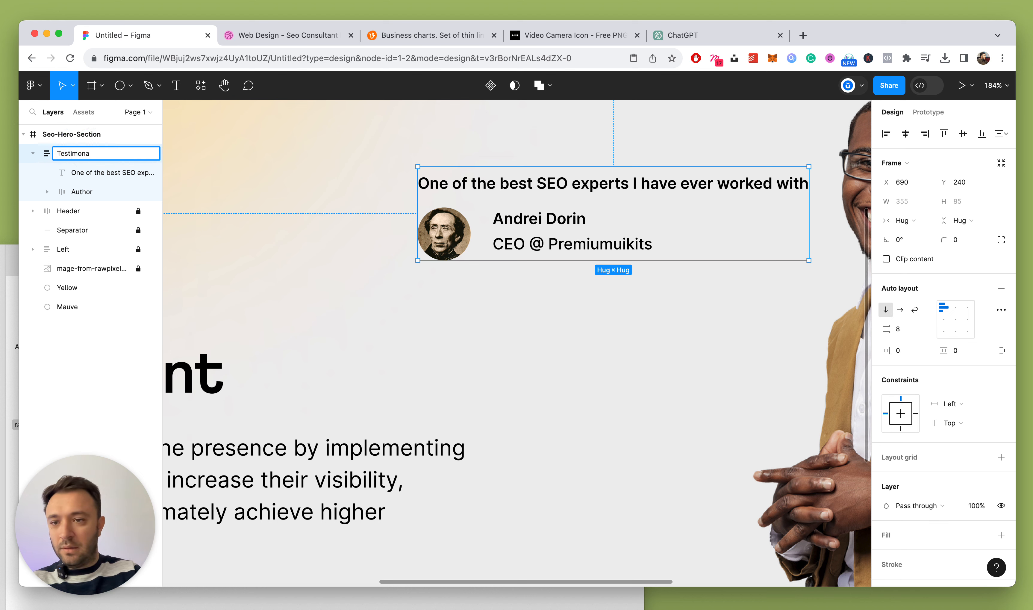
{"action": "type", "text": "ial"}
{"action": "key", "text": "Return"}
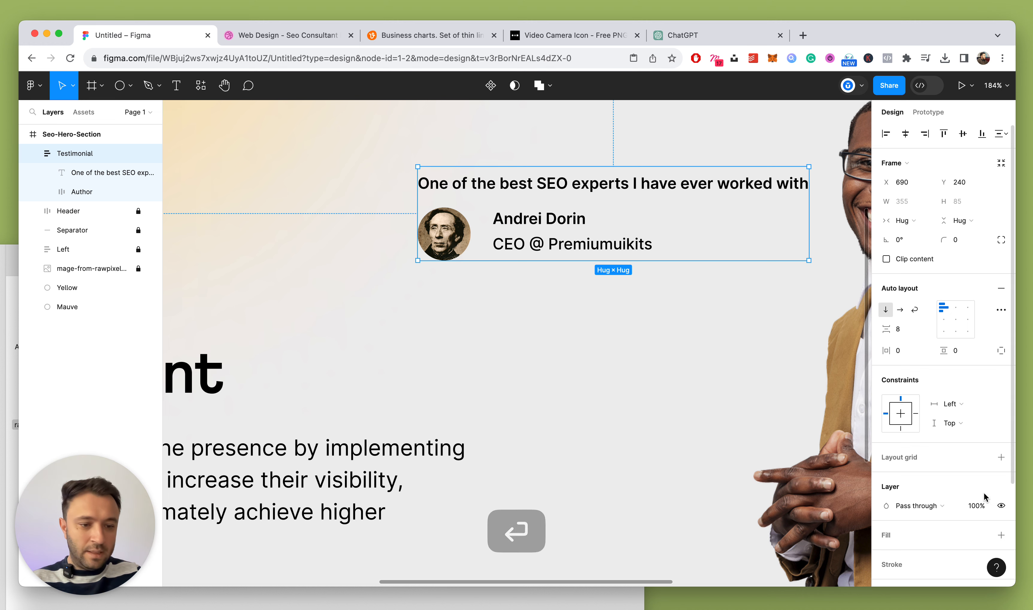
Add a fill to the Testimonial frame and give it a 12 corner radius
{"action": "scroll", "coordinate": [1004, 475], "scroll_direction": "down", "scroll_amount": 2}
{"action": "left_click", "coordinate": [1002, 466]}
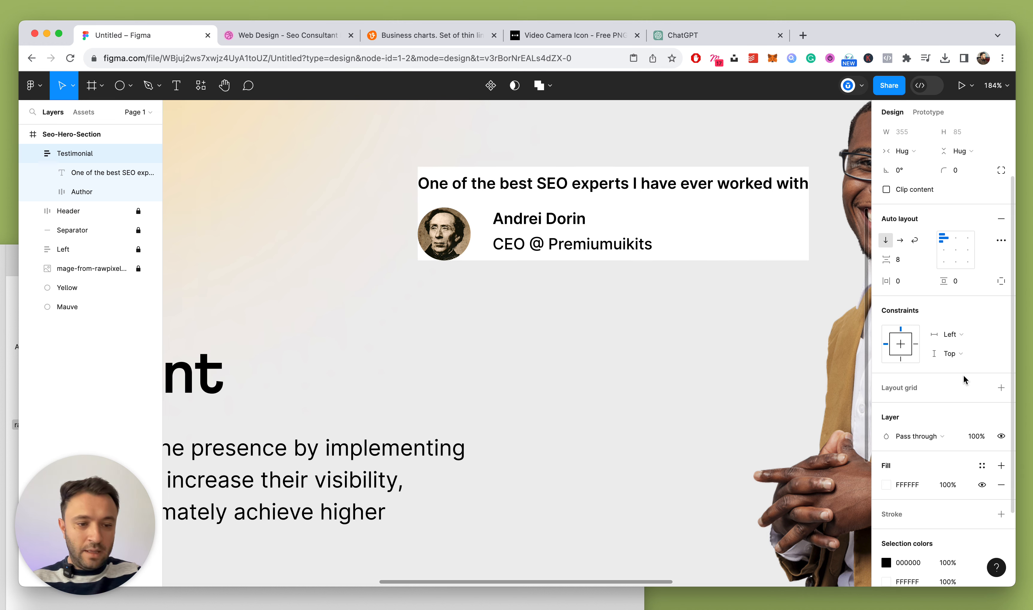
{"action": "key", "text": "Return"}
{"action": "scroll", "coordinate": [924, 415], "scroll_direction": "down", "scroll_amount": 2}
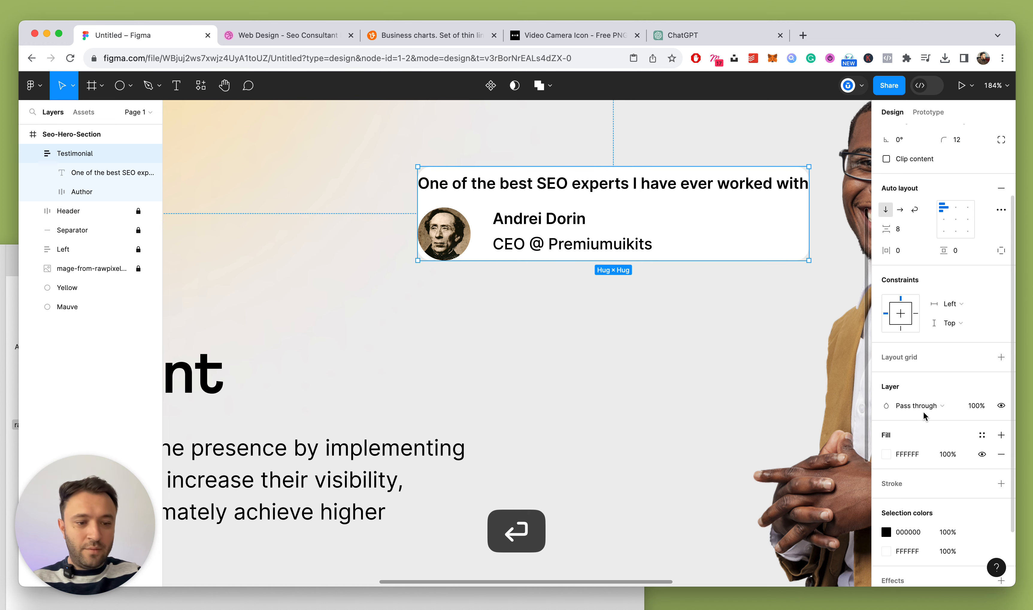
Change the card's fill to a pale green (C2DCB2)
{"action": "left_click", "coordinate": [886, 445]}
{"action": "left_click_drag", "start_coordinate": [776, 438], "coordinate": [791, 437]}
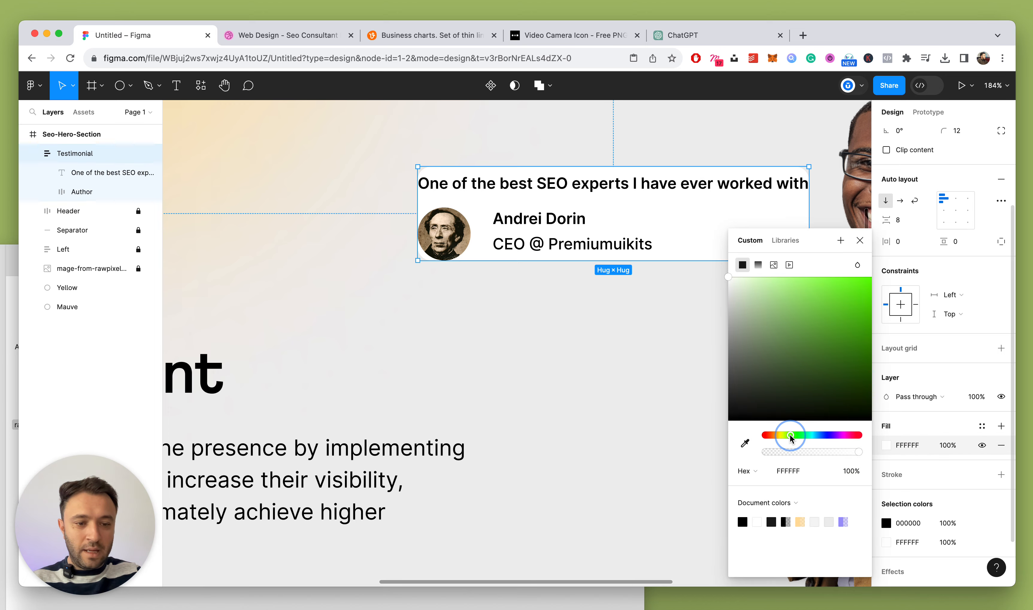
{"action": "left_click_drag", "start_coordinate": [773, 334], "coordinate": [759, 298]}
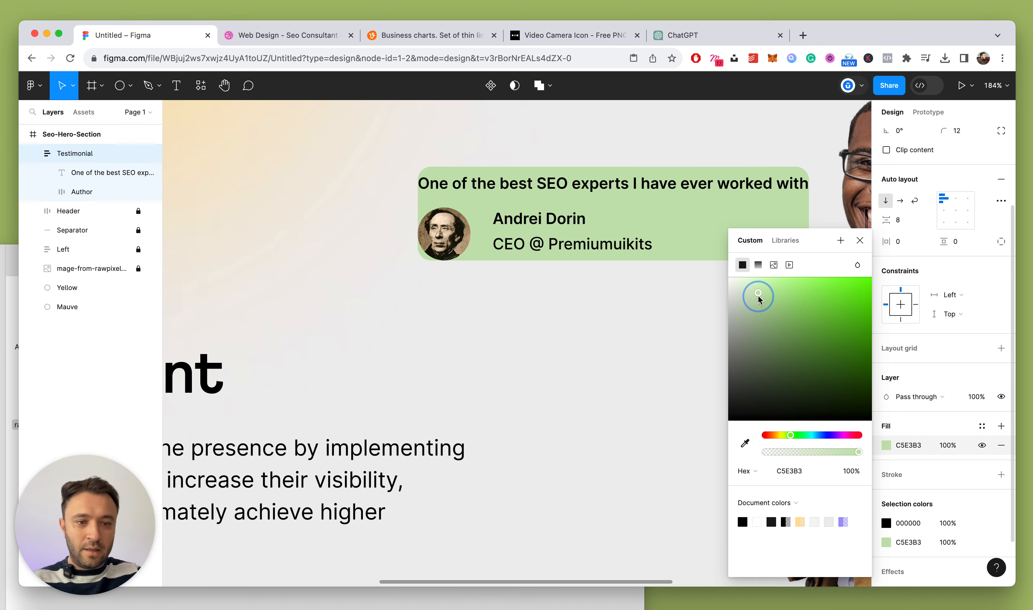
{"action": "scroll", "coordinate": [649, 298], "scroll_direction": "down", "scroll_amount": 5}
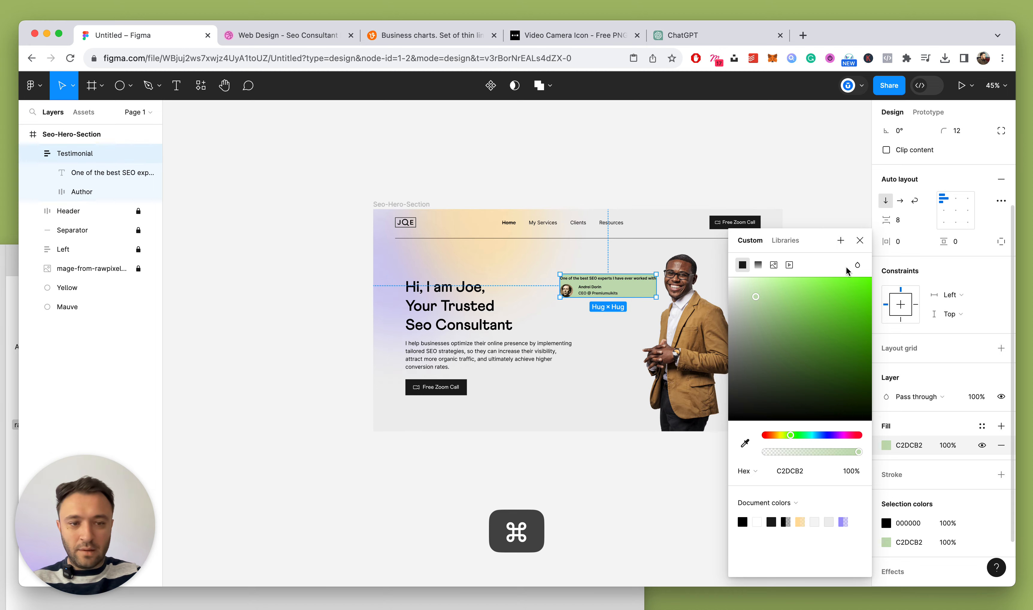
{"action": "left_click", "coordinate": [860, 240]}
{"action": "scroll", "coordinate": [558, 331], "scroll_direction": "up", "scroll_amount": 4}
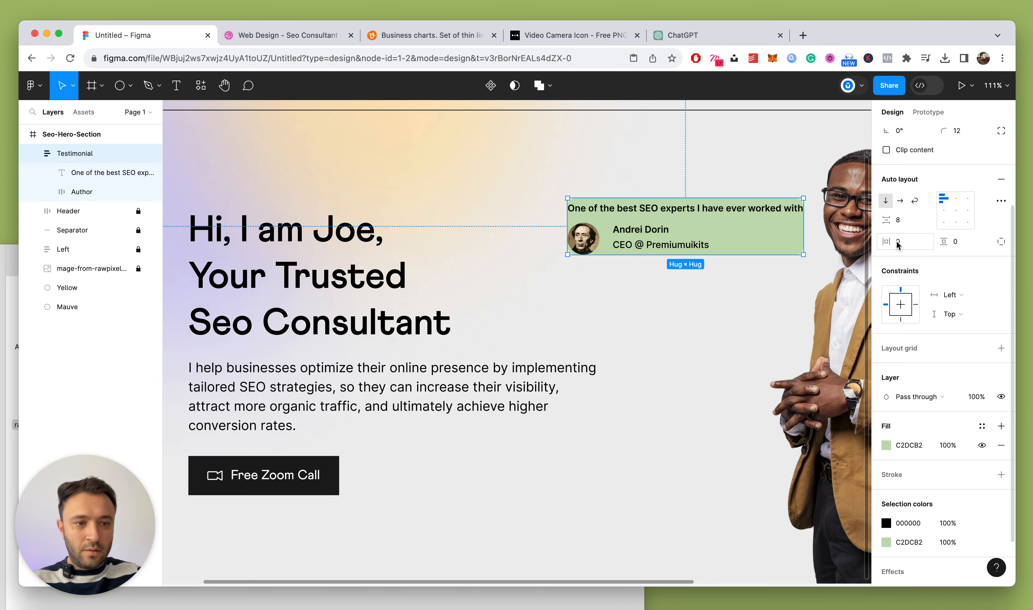
Set 12 px horizontal and vertical padding on the card, then view the Dribbble reference
{"action": "left_click", "coordinate": [920, 244]}
{"action": "type", "text": "12"}
{"action": "key", "text": "Return"}
{"action": "left_click", "coordinate": [969, 247]}
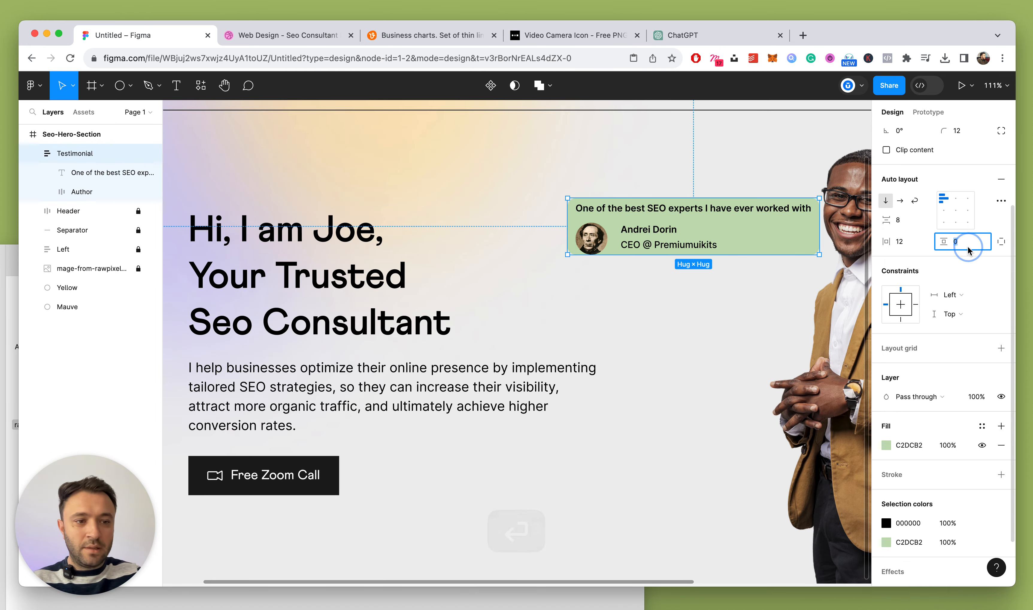
{"action": "type", "text": "12"}
{"action": "key", "text": "Return"}
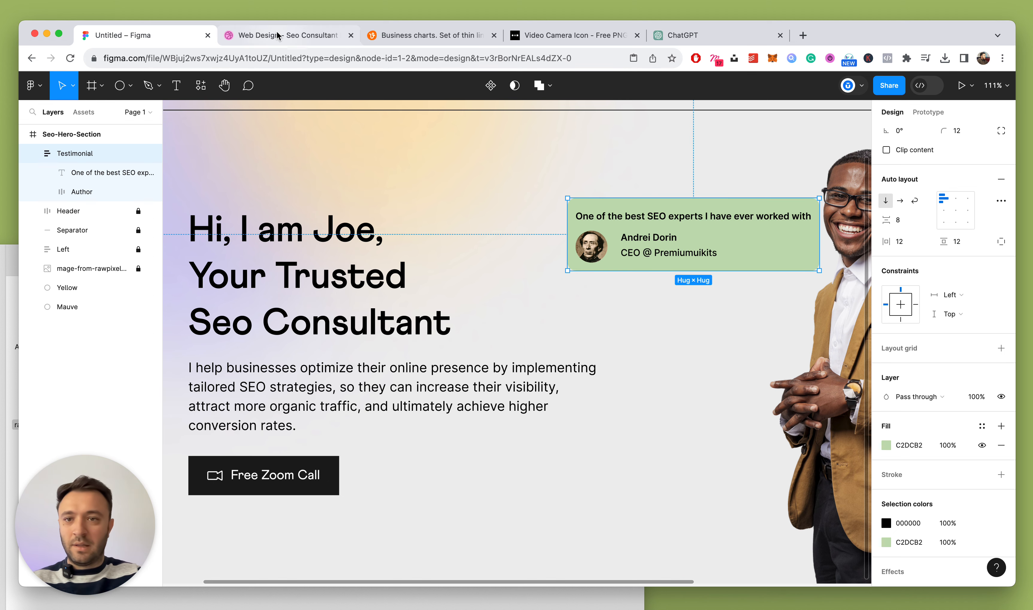
{"action": "left_click", "coordinate": [289, 35]}
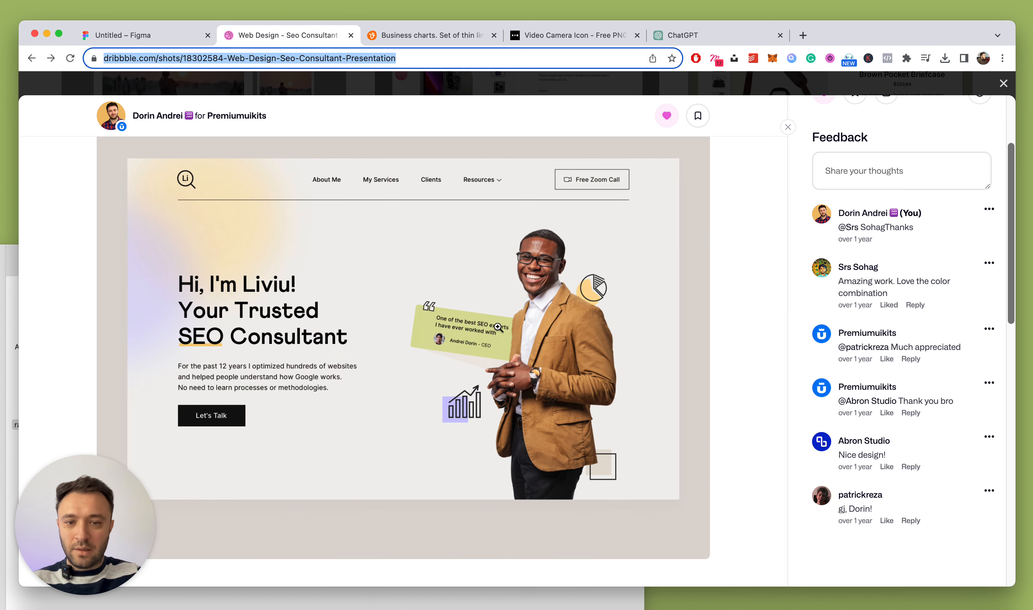
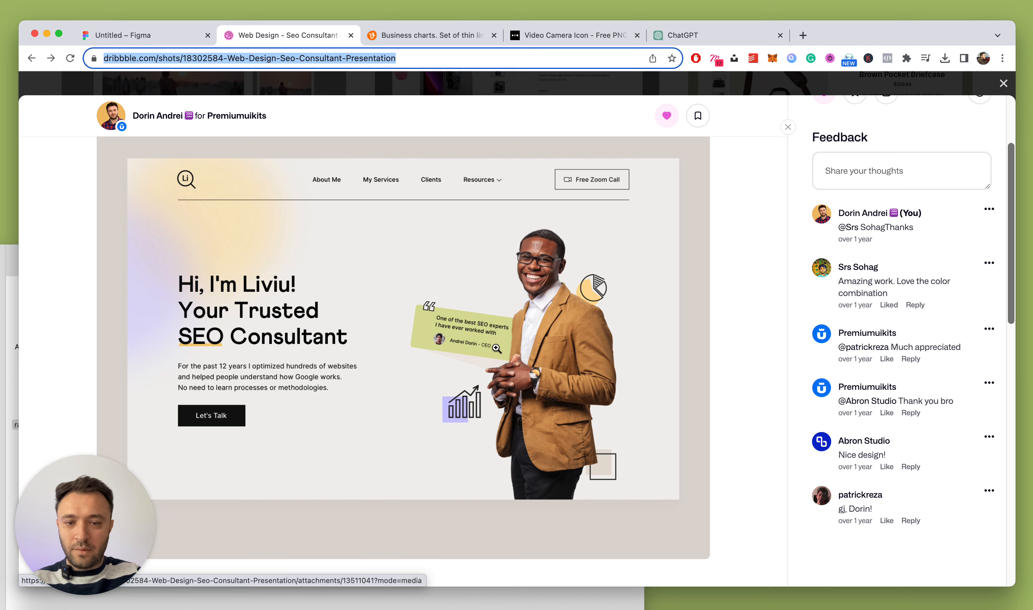
Back in the design, inspect the author texts and select the whole Testimonial card
{"action": "left_click", "coordinate": [168, 35]}
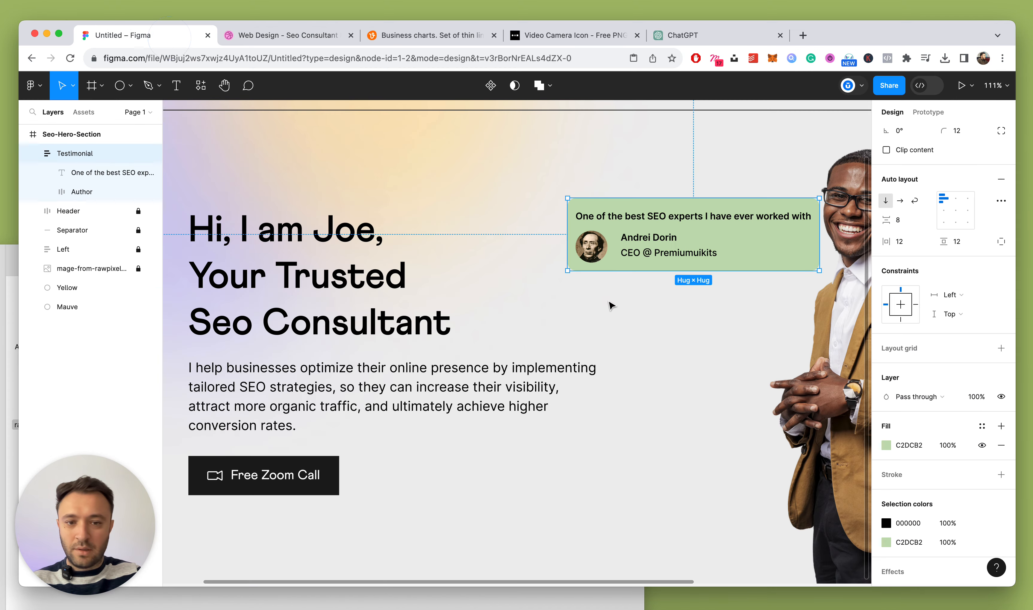
{"action": "scroll", "coordinate": [612, 302], "scroll_direction": "up", "scroll_amount": 5}
{"action": "double_click", "coordinate": [682, 257]}
{"action": "key", "text": "Escape"}
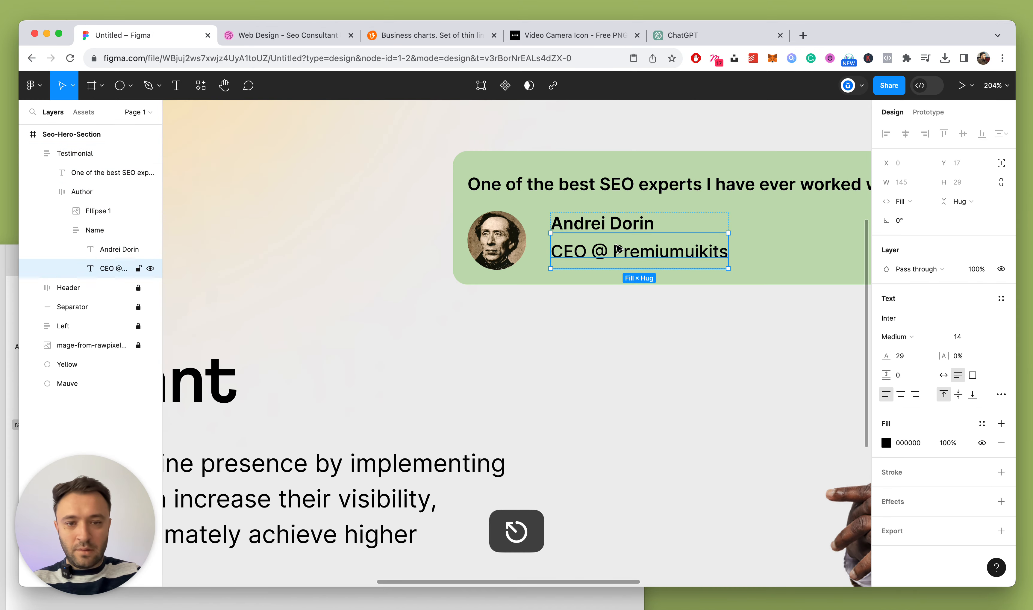
{"action": "scroll", "coordinate": [419, 268], "scroll_direction": "right", "scroll_amount": 5}
{"action": "left_click", "coordinate": [63, 230]}
{"action": "left_click", "coordinate": [86, 231]}
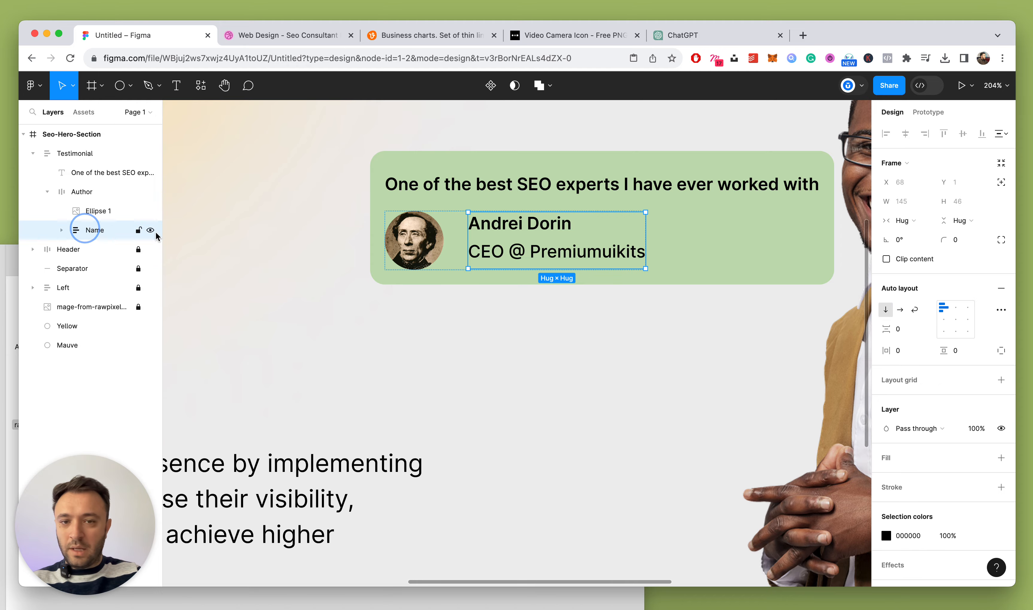
{"action": "scroll", "coordinate": [490, 248], "scroll_direction": "down", "scroll_amount": 5}
{"action": "scroll", "coordinate": [585, 251], "scroll_direction": "up", "scroll_amount": 3}
{"action": "scroll", "coordinate": [585, 251], "scroll_direction": "left", "scroll_amount": 3}
{"action": "left_click", "coordinate": [724, 240]}
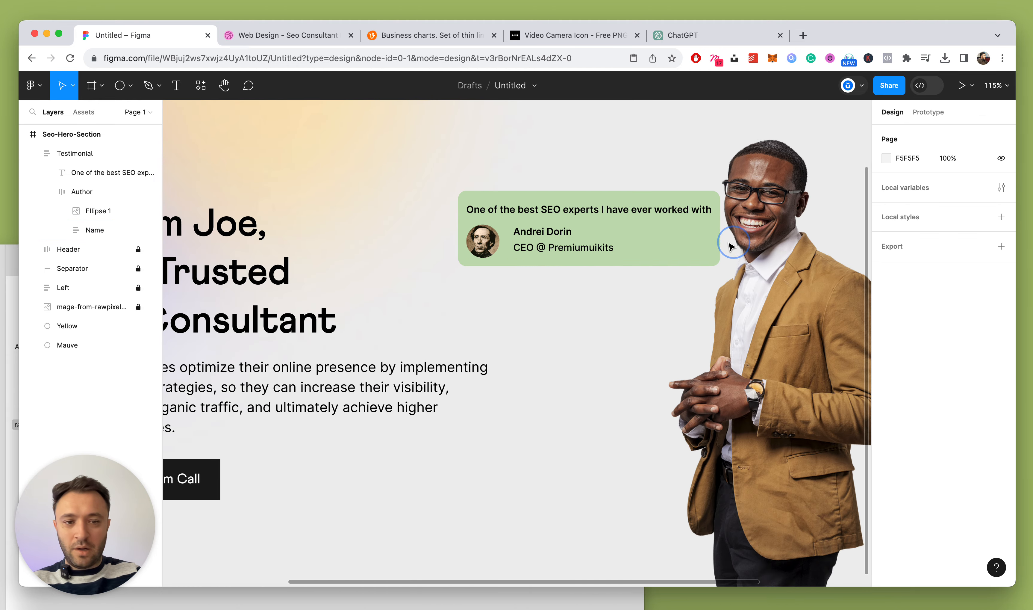
{"action": "left_click", "coordinate": [676, 242]}
Adjust the card's fill to a lighter yellow-green, CBDEA2
{"action": "left_click", "coordinate": [885, 554]}
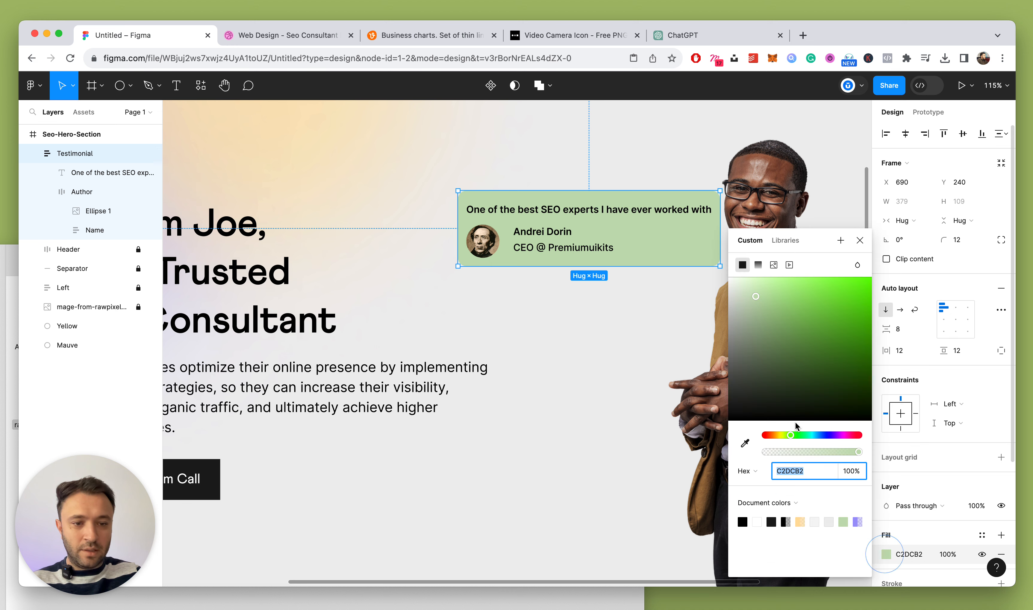
{"action": "left_click_drag", "start_coordinate": [789, 434], "coordinate": [786, 436]}
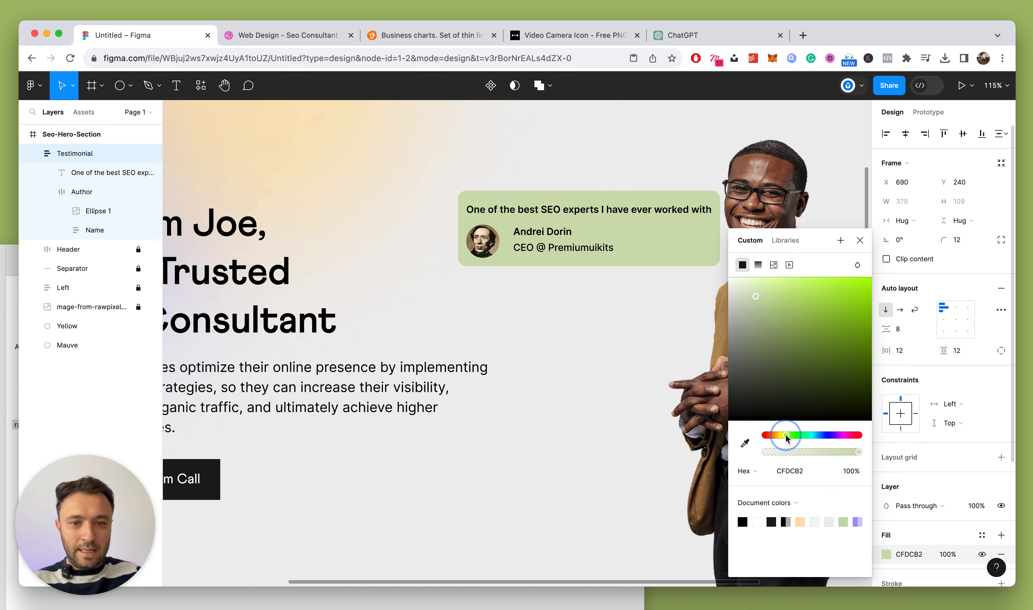
{"action": "left_click", "coordinate": [766, 288]}
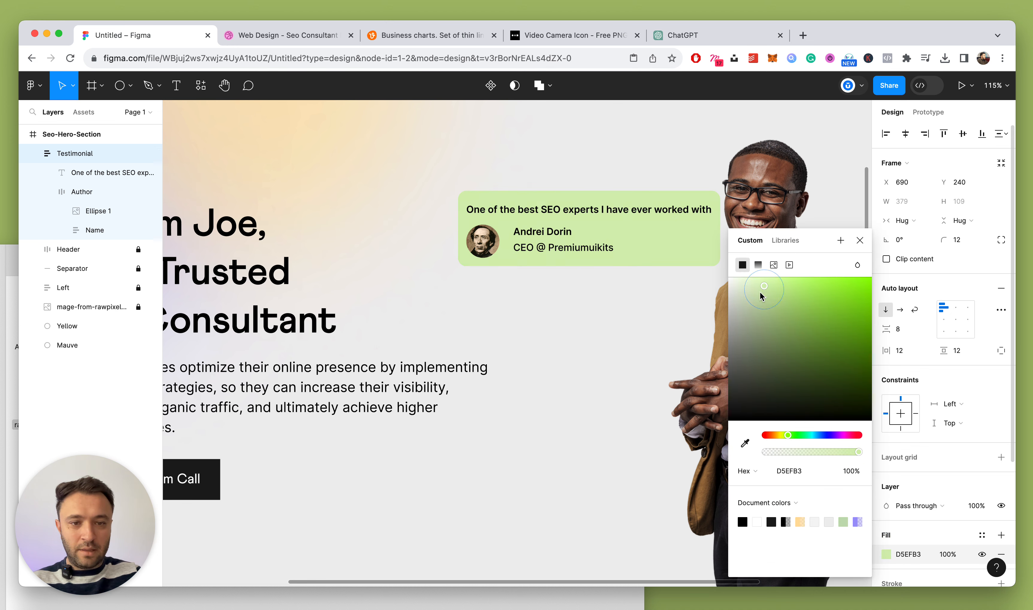
{"action": "left_click", "coordinate": [761, 294]}
{"action": "left_click", "coordinate": [783, 434]}
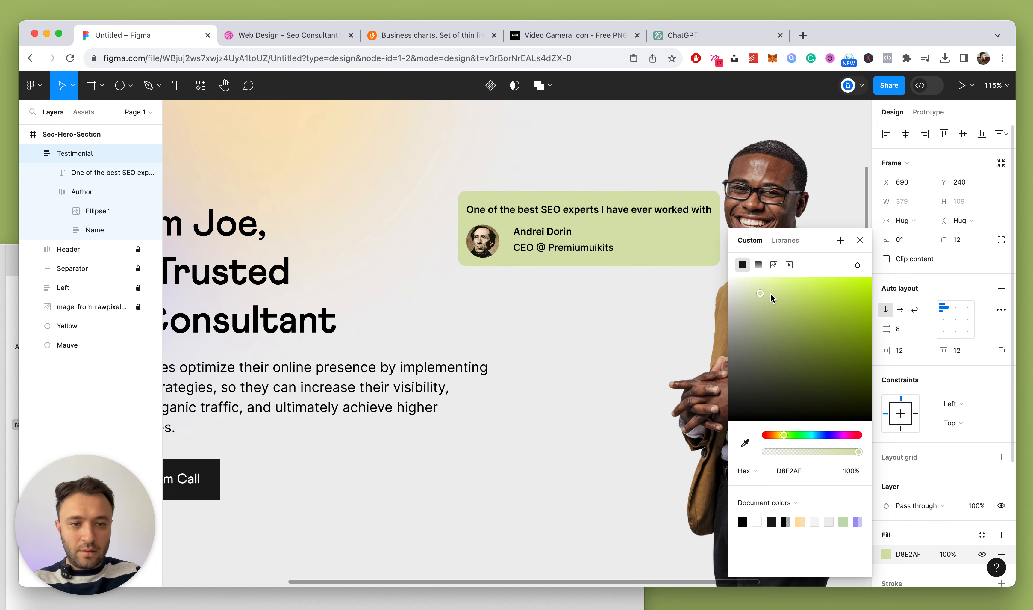
{"action": "left_click", "coordinate": [775, 292]}
{"action": "left_click", "coordinate": [787, 435]}
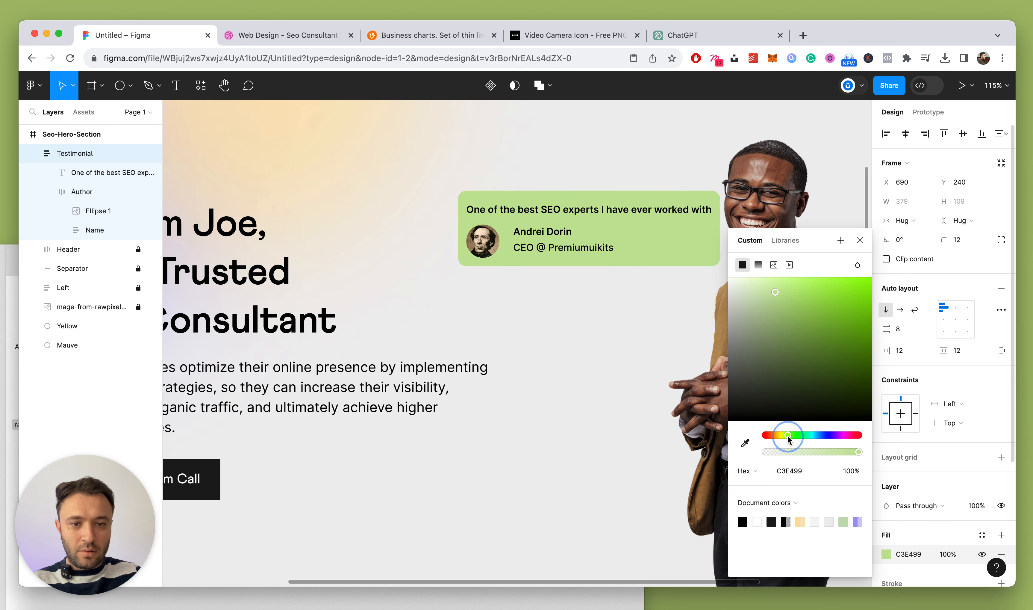
{"action": "left_click", "coordinate": [764, 296]}
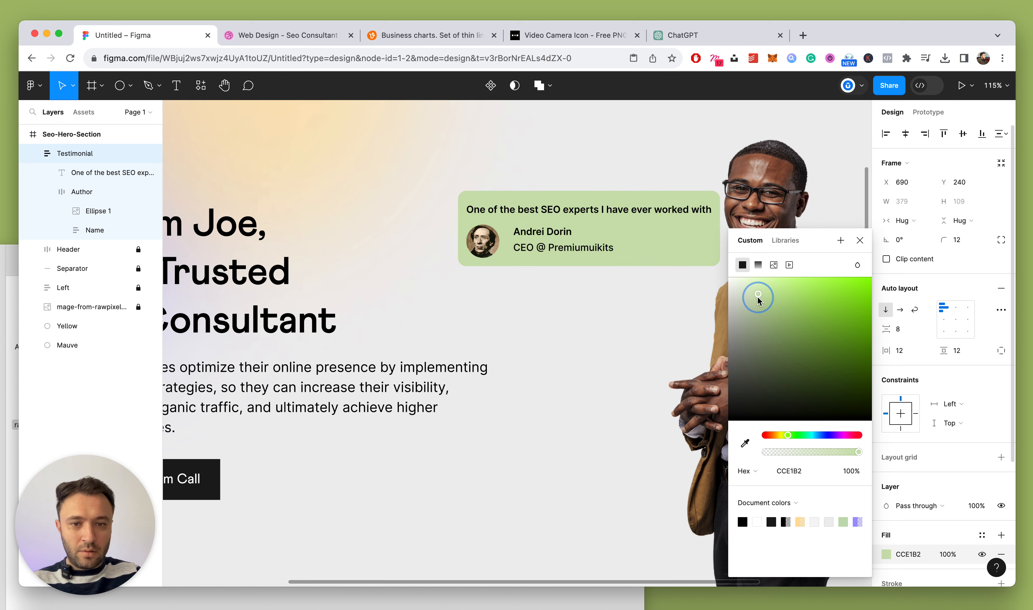
{"action": "left_click_drag", "start_coordinate": [757, 297], "coordinate": [755, 298]}
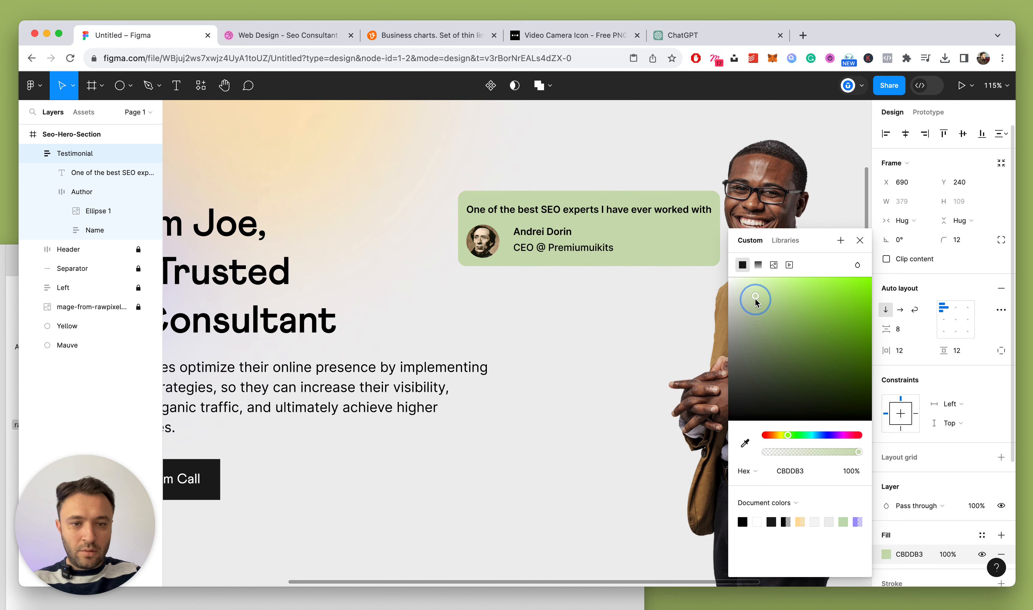
{"action": "left_click", "coordinate": [787, 435]}
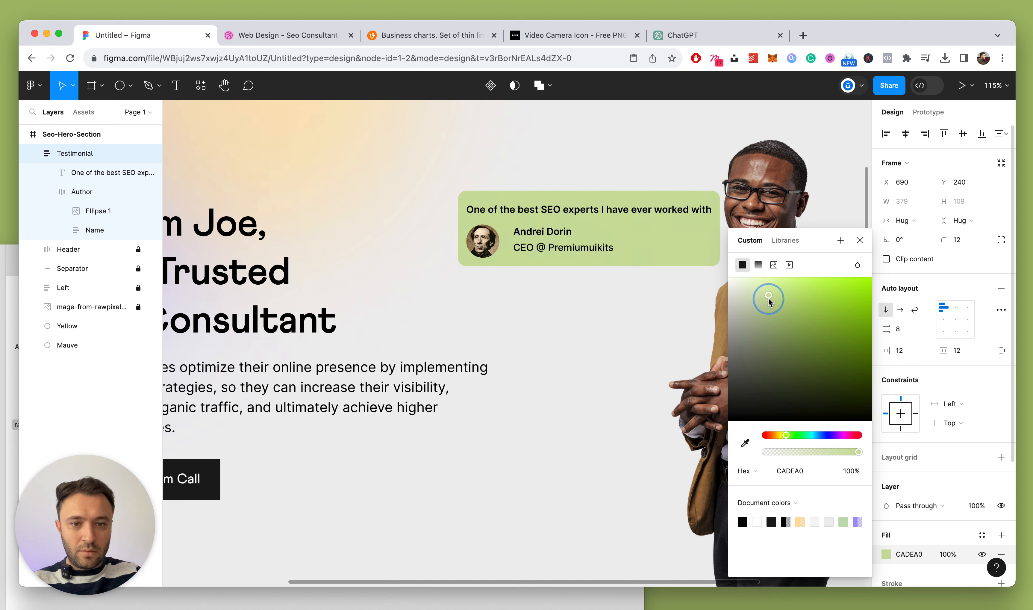
{"action": "mouse_move", "coordinate": [769, 298]}
{"action": "left_mouse_down"}
{"action": "mouse_move", "coordinate": [761, 306]}
{"action": "mouse_move", "coordinate": [767, 297]}
{"action": "left_mouse_up"}
{"action": "left_click", "coordinate": [861, 240]}
Widen the card's horizontal padding to 22
{"action": "scroll", "coordinate": [575, 250], "scroll_direction": "down", "scroll_amount": 5}
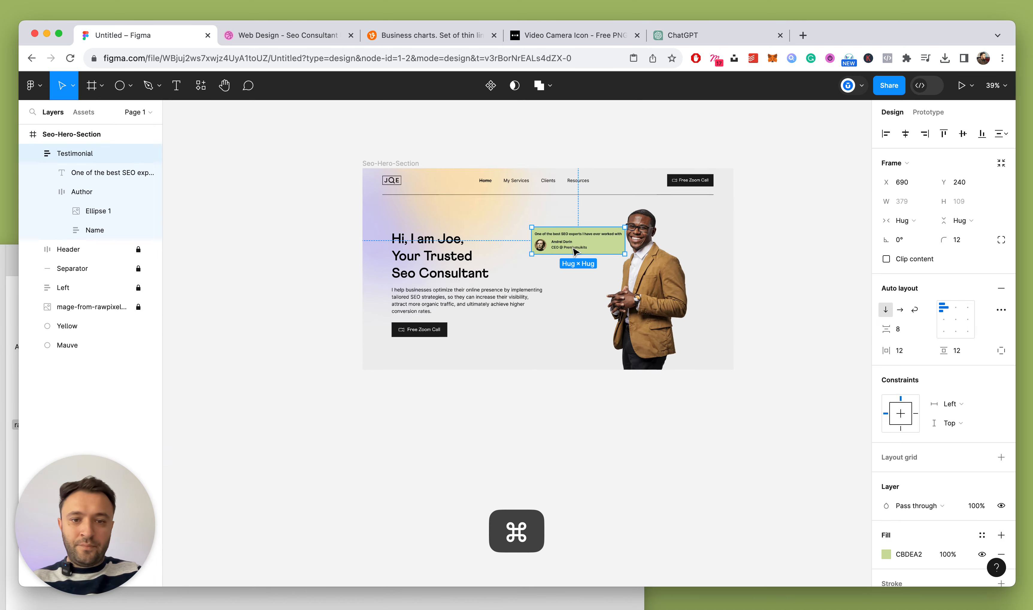
{"action": "scroll", "coordinate": [574, 249], "scroll_direction": "up", "scroll_amount": 5}
{"action": "key", "text": "shift+Up"}
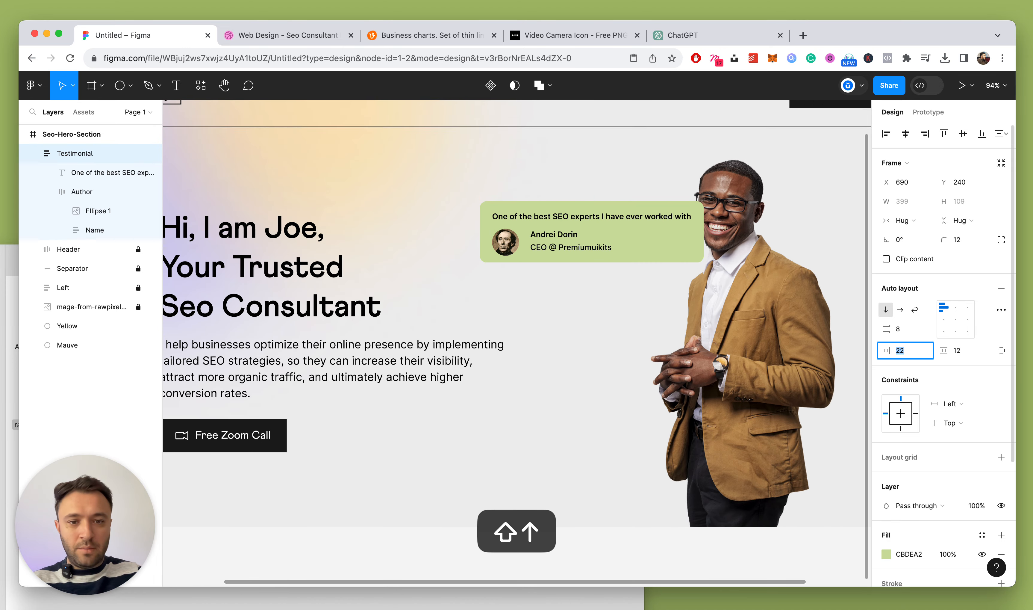
{"action": "key", "text": "Down"}
{"action": "key", "text": "Down"}
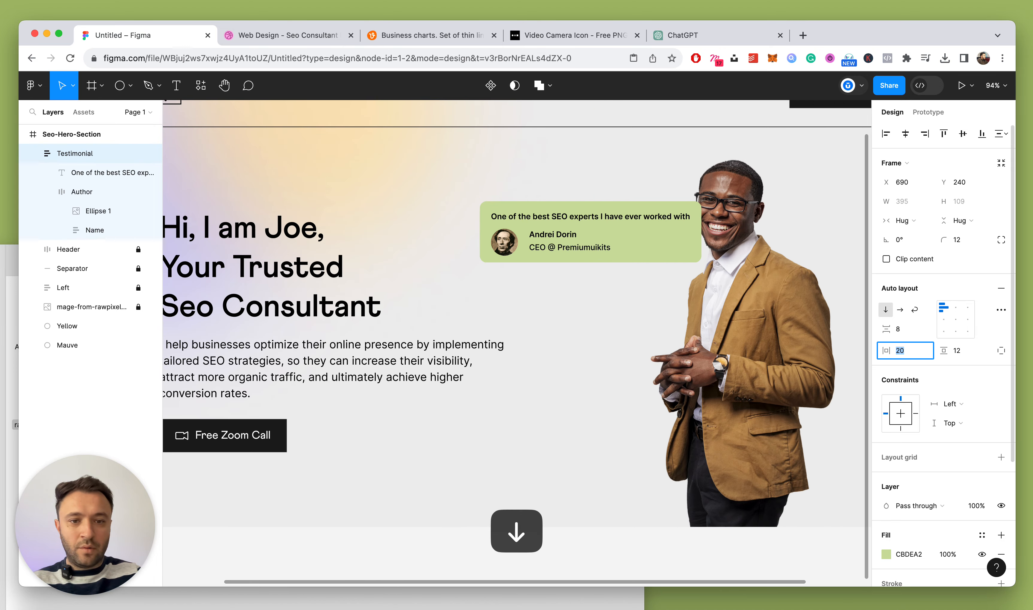
{"action": "scroll", "coordinate": [561, 273], "scroll_direction": "down", "scroll_amount": 4}
{"action": "scroll", "coordinate": [561, 279], "scroll_direction": "up", "scroll_amount": 7}
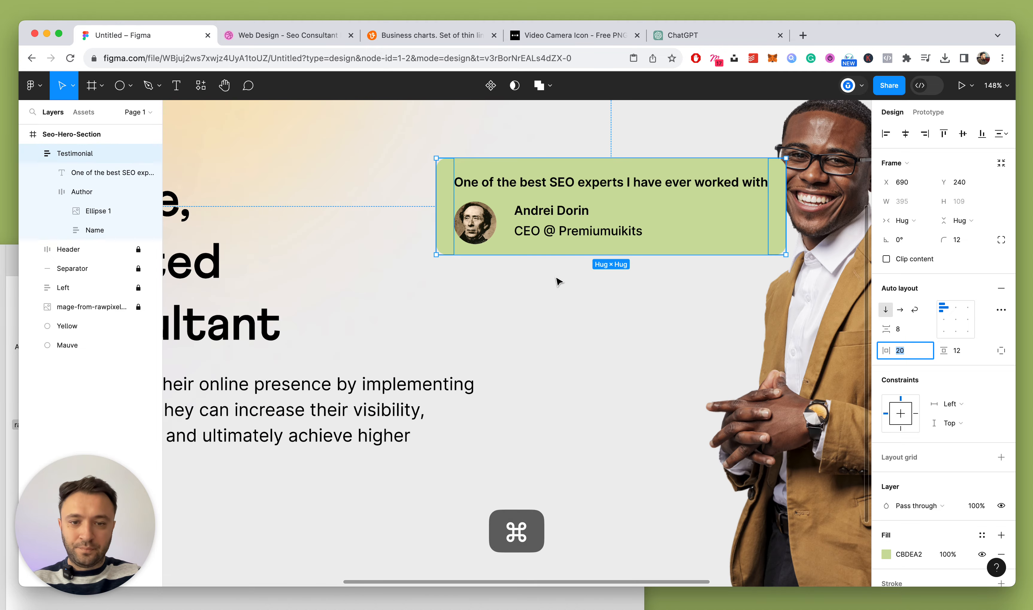
{"action": "scroll", "coordinate": [511, 247], "scroll_direction": "down", "scroll_amount": 3}
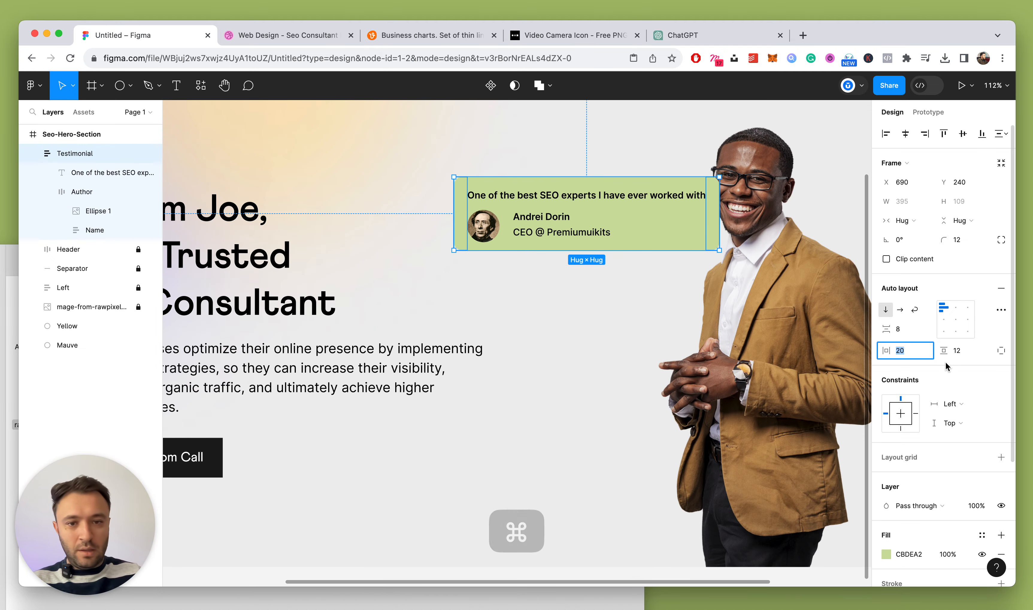
{"action": "key", "text": "Up"}
{"action": "key", "text": "Up"}
{"action": "scroll", "coordinate": [542, 227], "scroll_direction": "up", "scroll_amount": 3}
Add an opening quote mark “ above the card and set it in Georgia
{"action": "left_click", "coordinate": [541, 228]}
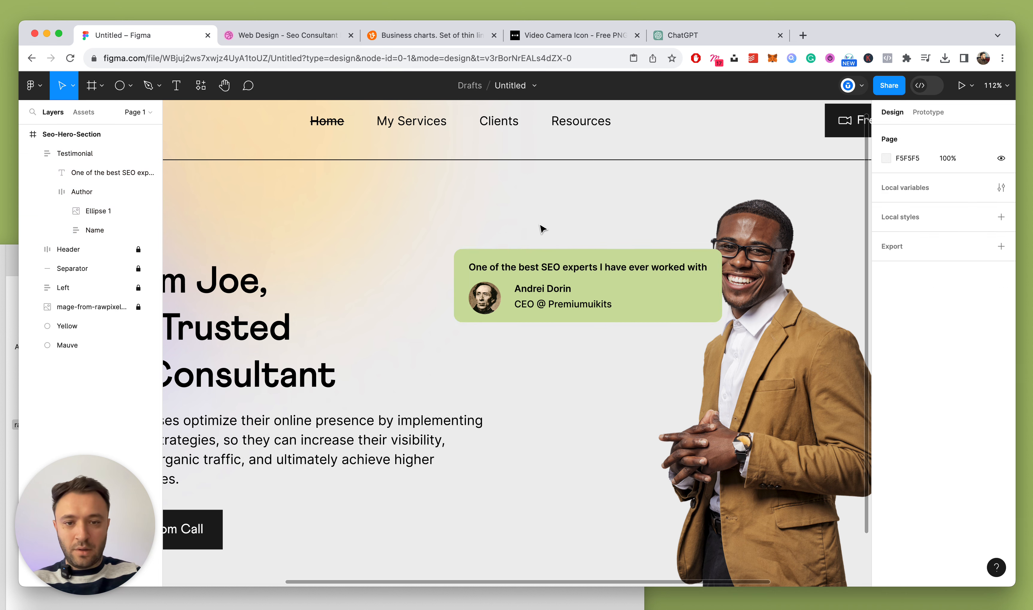
{"action": "key", "text": "t"}
{"action": "left_click", "coordinate": [455, 219]}
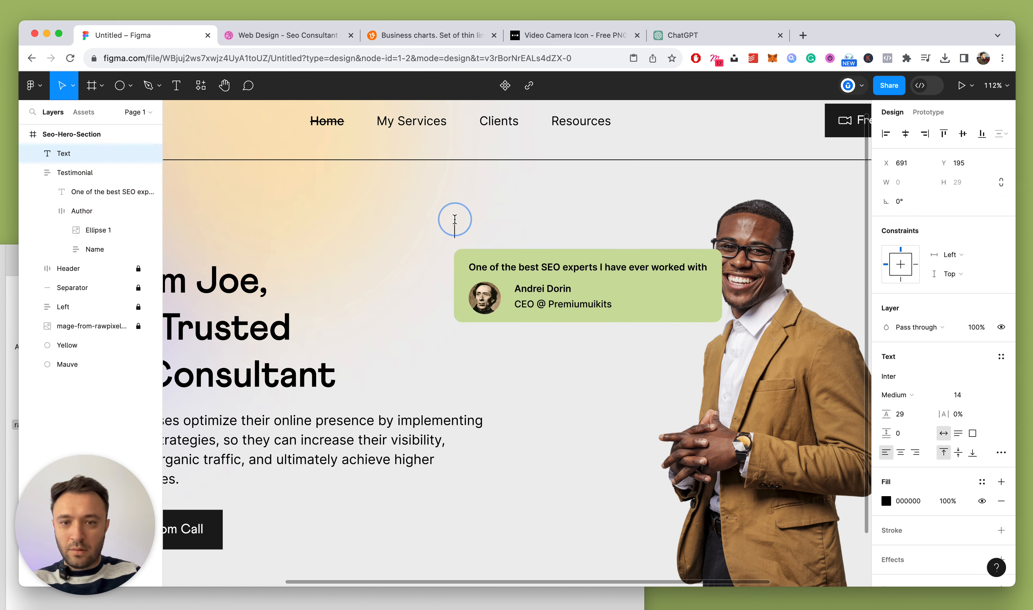
{"action": "type", "text": "“"}
{"action": "key", "text": "Escape"}
{"action": "scroll", "coordinate": [444, 235], "scroll_direction": "up", "scroll_amount": 5}
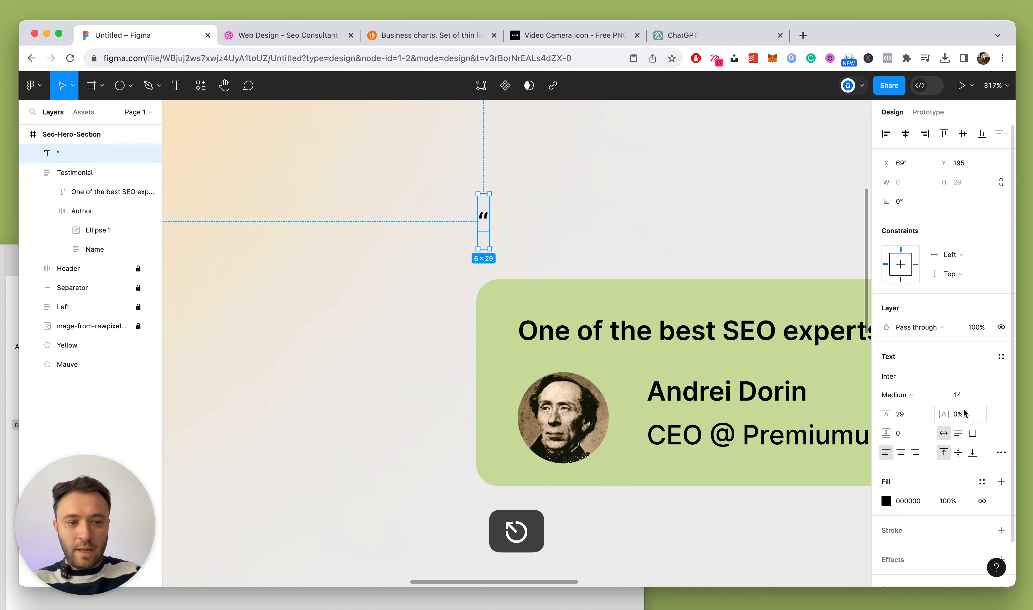
{"action": "left_click", "coordinate": [895, 376]}
{"action": "type", "text": "Georg"}
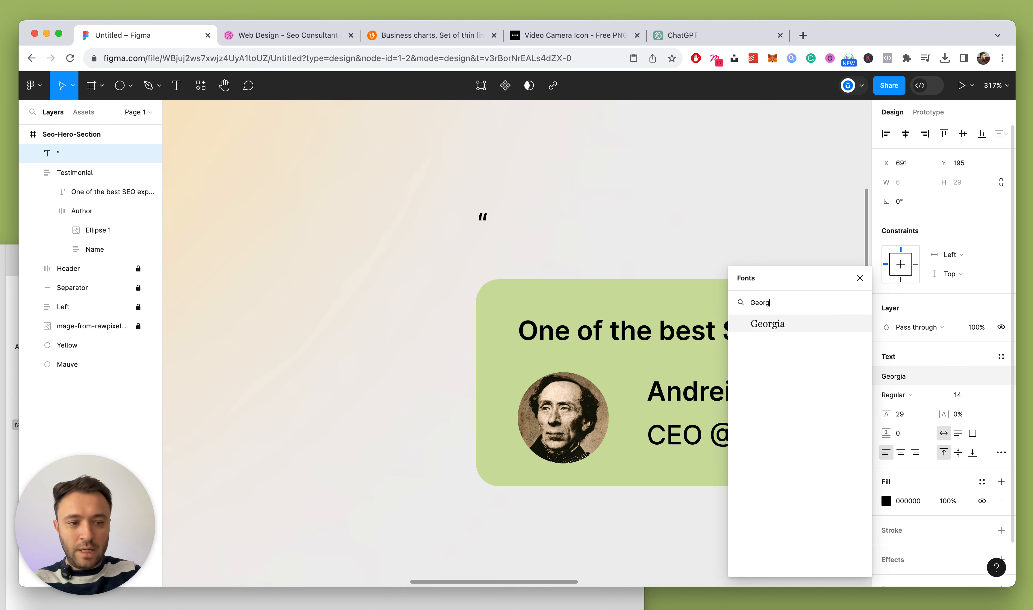
{"action": "type", "text": "i"}
{"action": "key", "text": "Return"}
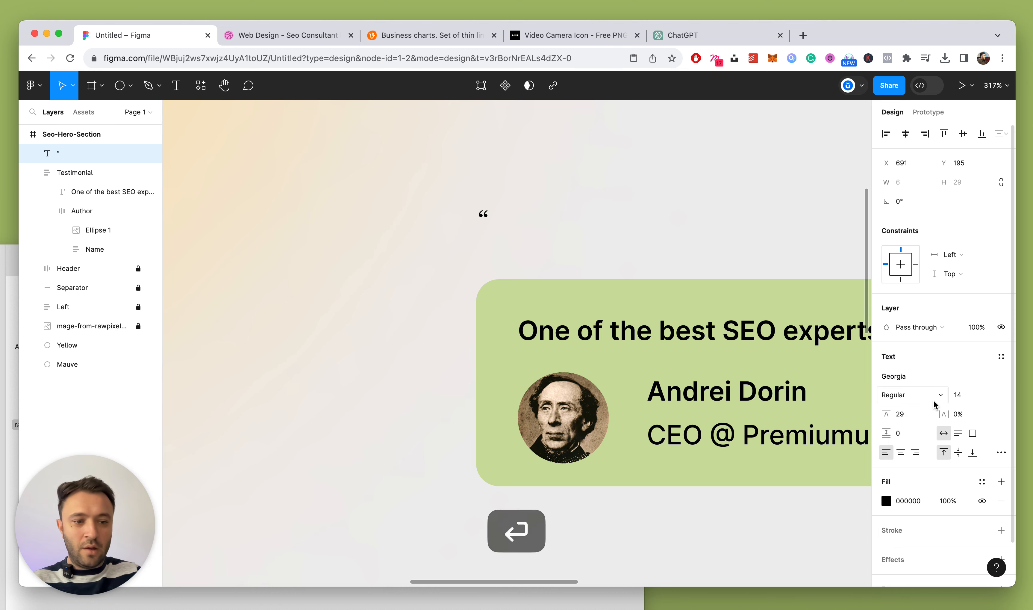
Make the quote size 40 with Auto line height, then outline it into a vector
{"action": "left_click", "coordinate": [958, 401]}
{"action": "type", "text": "20"}
{"action": "key", "text": "Return"}
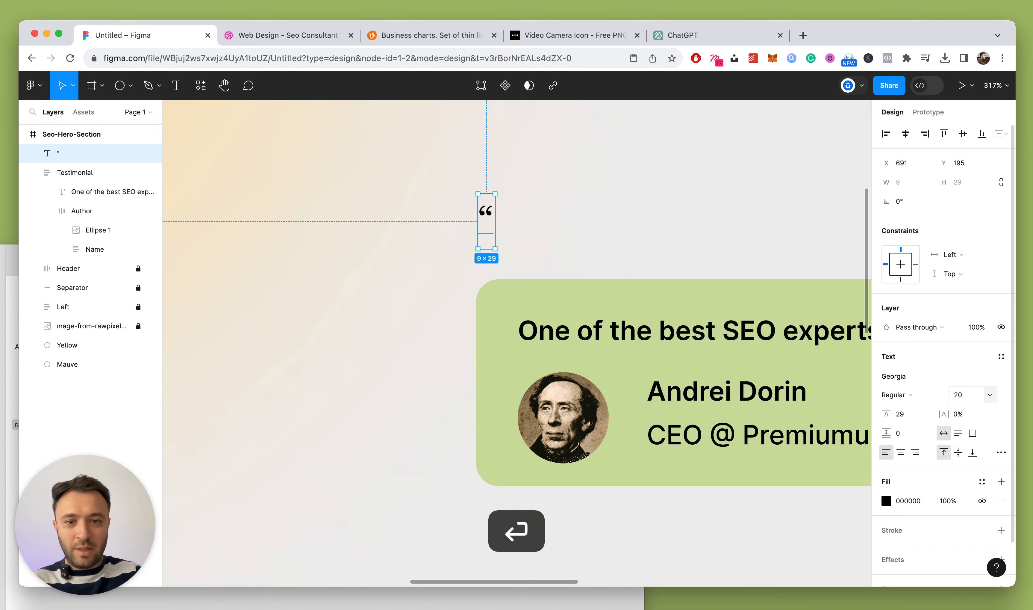
{"action": "left_click", "coordinate": [960, 395]}
{"action": "type", "text": "40"}
{"action": "key", "text": "Return"}
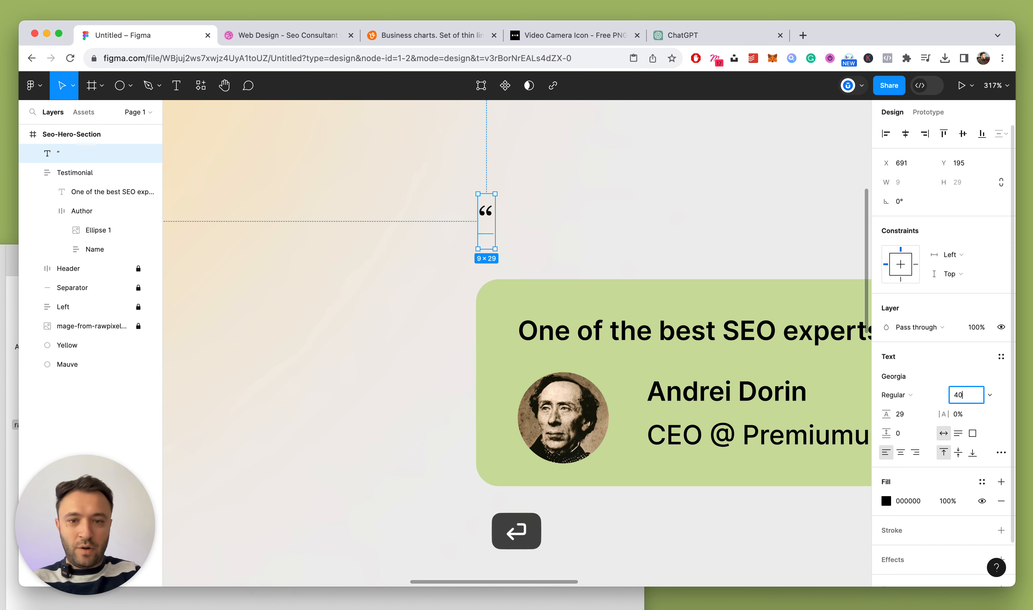
{"action": "left_click", "coordinate": [910, 414]}
{"action": "type", "text": "aut"}
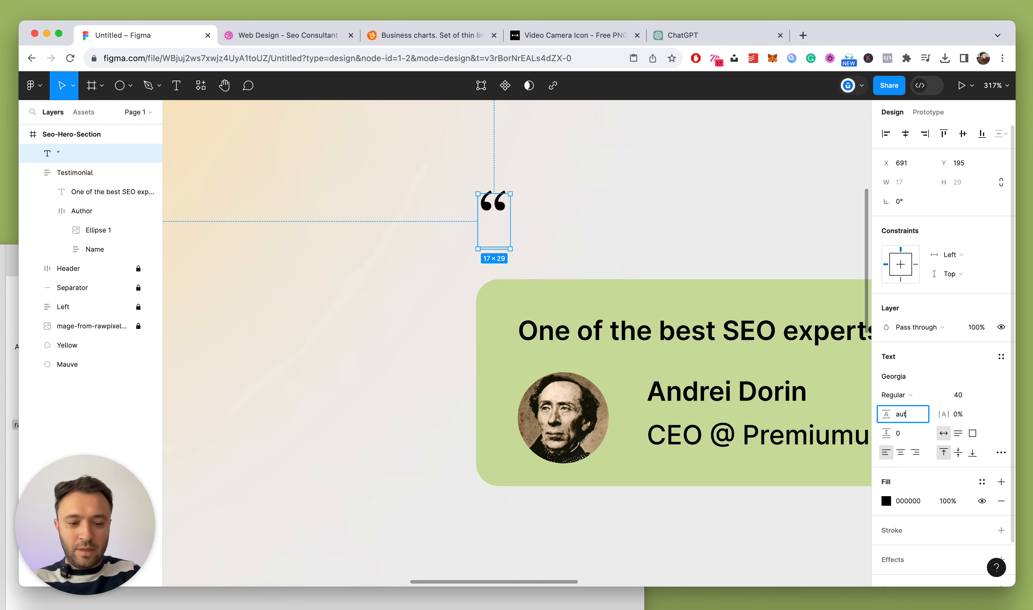
{"action": "type", "text": "o"}
{"action": "key", "text": "Return"}
{"action": "right_click", "coordinate": [501, 216]}
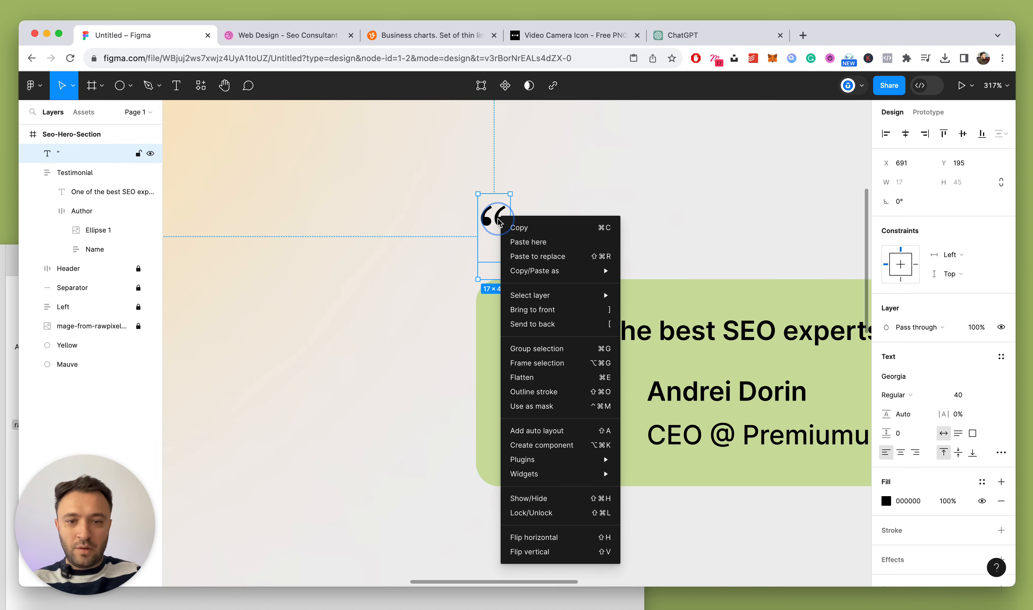
{"action": "left_click", "coordinate": [560, 395]}
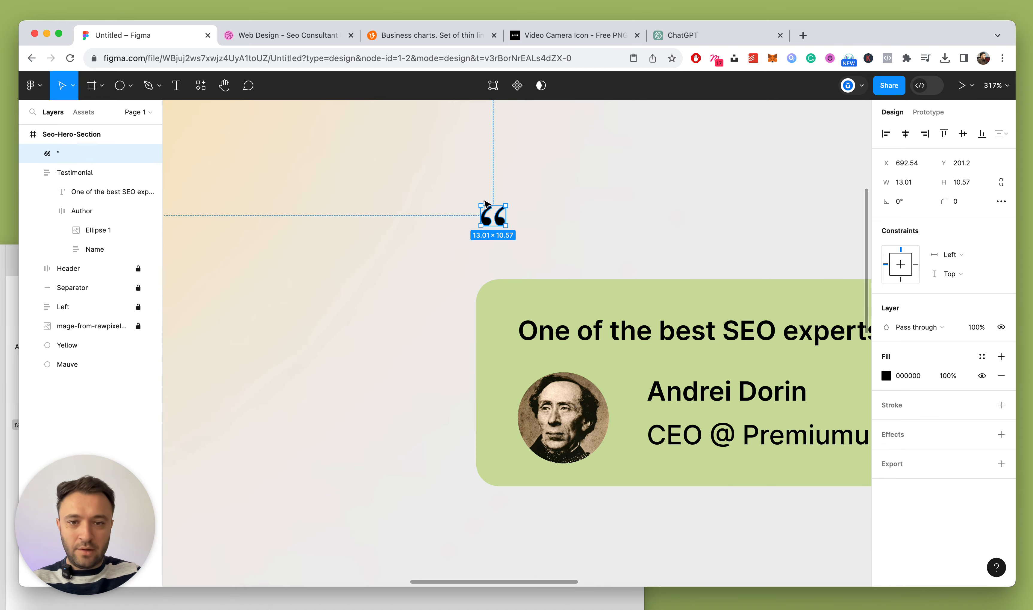
{"action": "scroll", "coordinate": [470, 169], "scroll_direction": "up", "scroll_amount": 4}
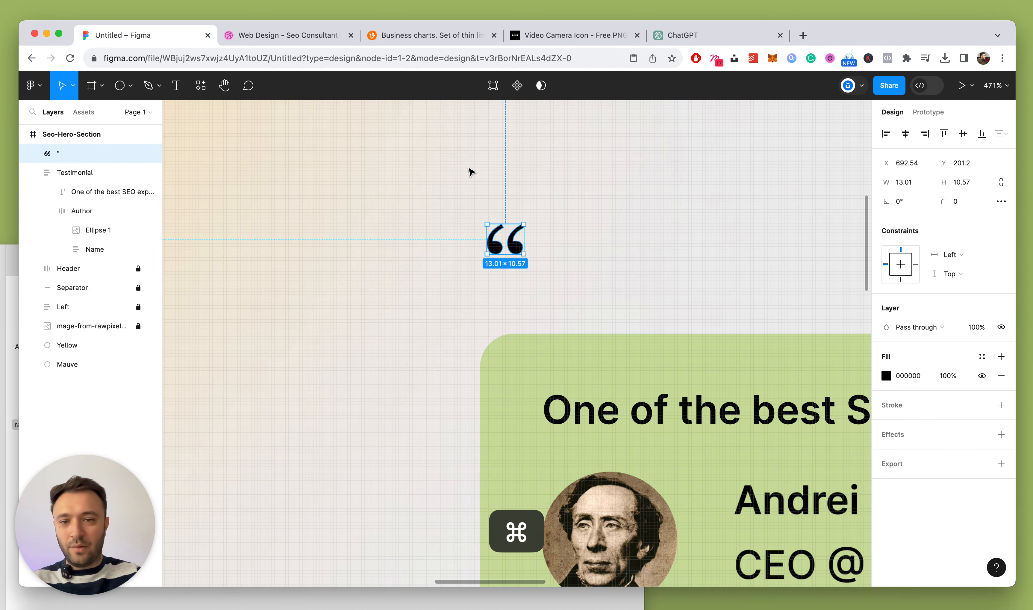
Give the quote mark a white FFFFFF fill and a black outside stroke
{"action": "left_click", "coordinate": [887, 376]}
{"action": "left_click_drag", "start_coordinate": [802, 330], "coordinate": [655, 201]}
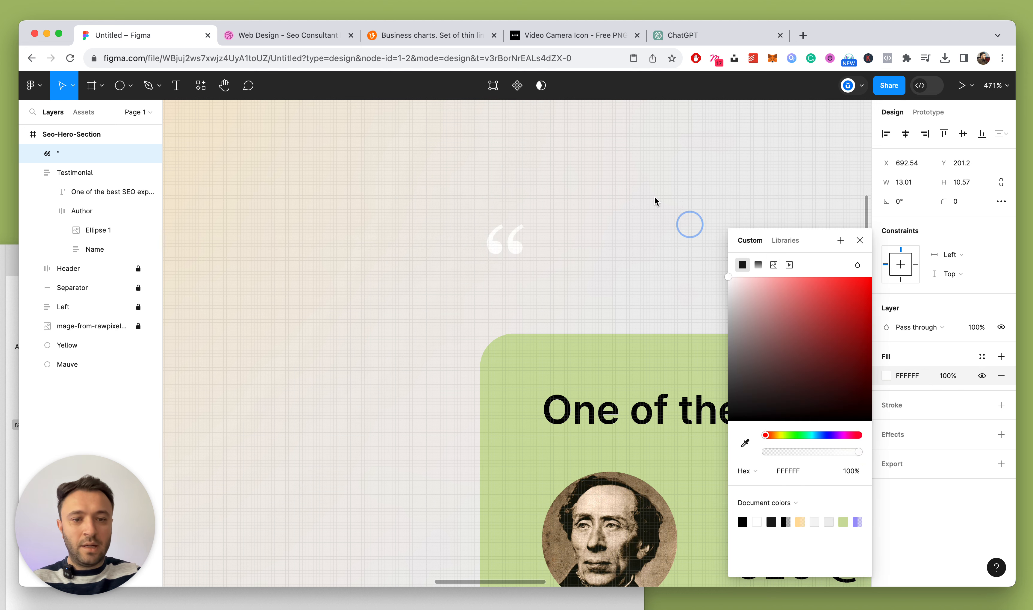
{"action": "left_click", "coordinate": [868, 241]}
{"action": "left_click", "coordinate": [1001, 406]}
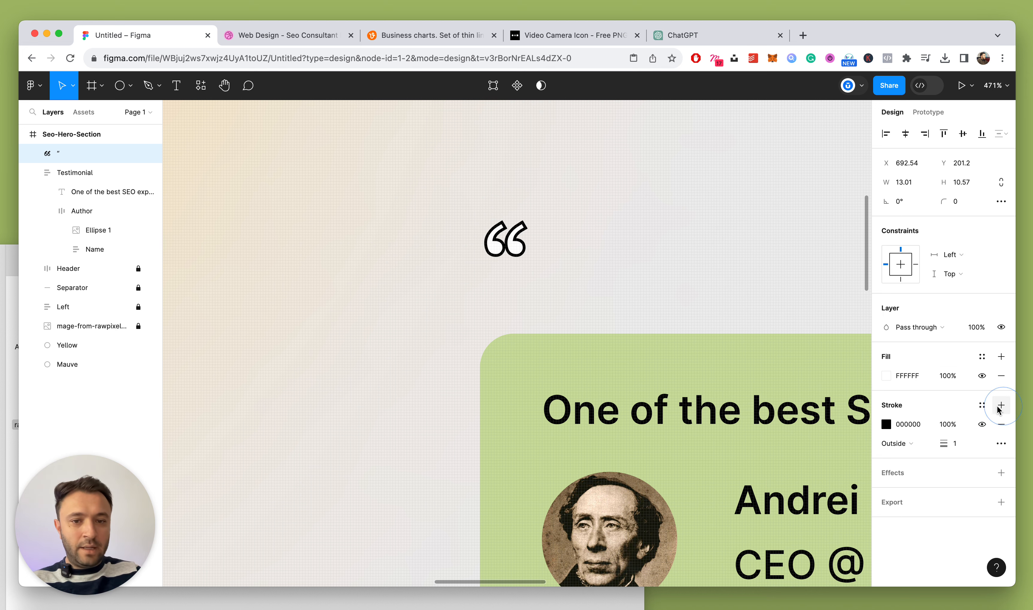
Add a solid black drop shadow to the quote: X 1, Y 1, blur 0, 100% opacity
{"action": "left_click", "coordinate": [1001, 473]}
{"action": "left_click", "coordinate": [887, 492]}
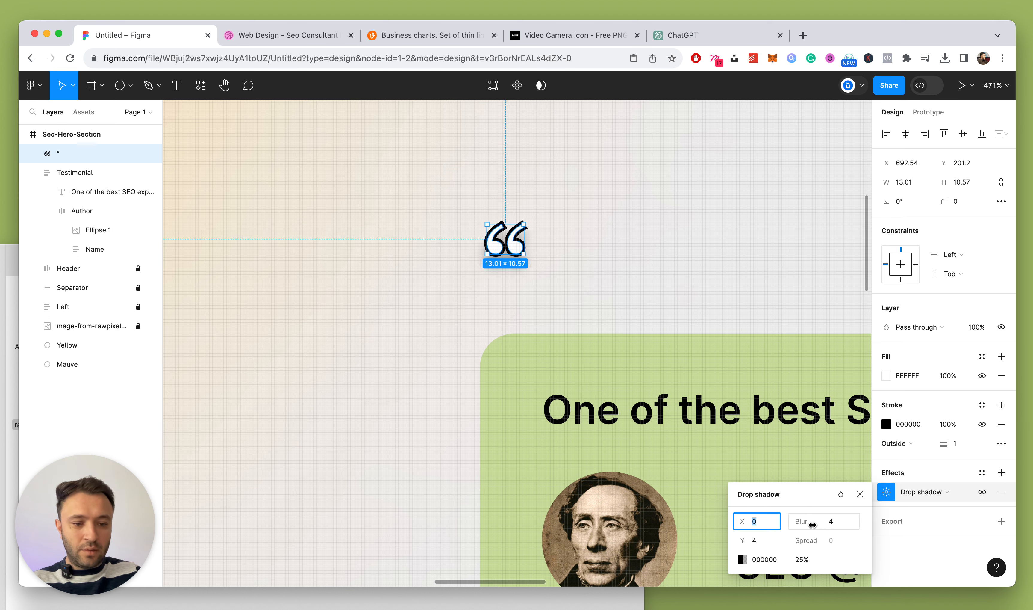
{"action": "left_click", "coordinate": [827, 523]}
{"action": "type", "text": "0"}
{"action": "key", "text": "Return"}
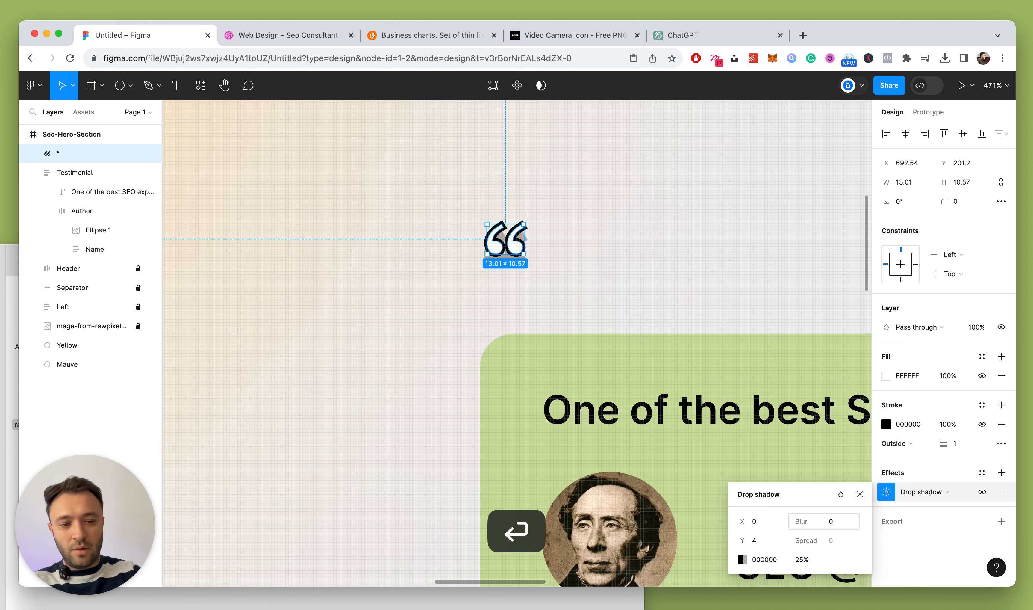
{"action": "left_click", "coordinate": [773, 541]}
{"action": "type", "text": "2"}
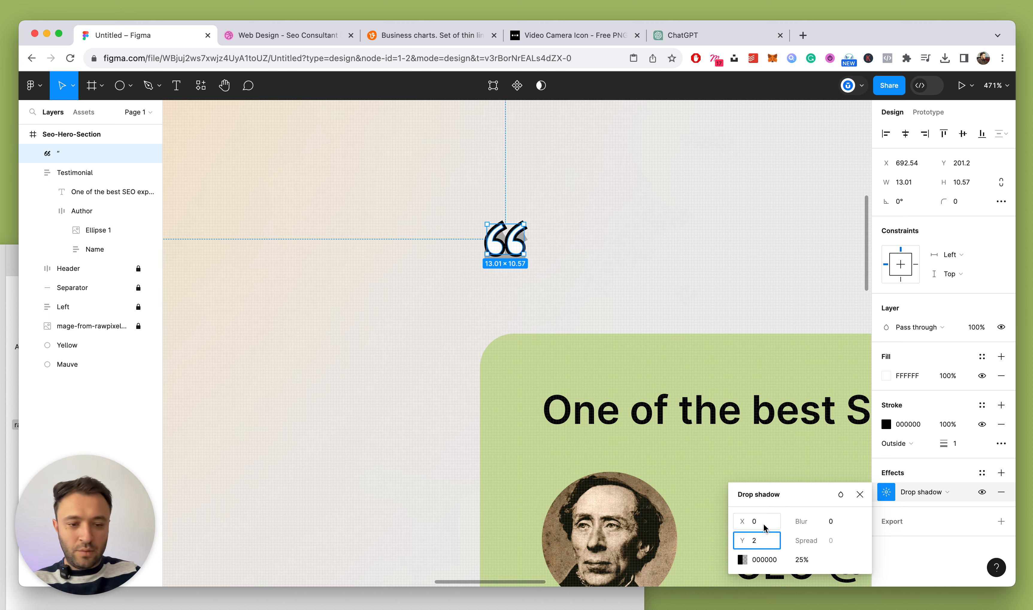
{"action": "left_click", "coordinate": [764, 523]}
{"action": "type", "text": "2"}
{"action": "key", "text": "Return"}
{"action": "left_click", "coordinate": [802, 560]}
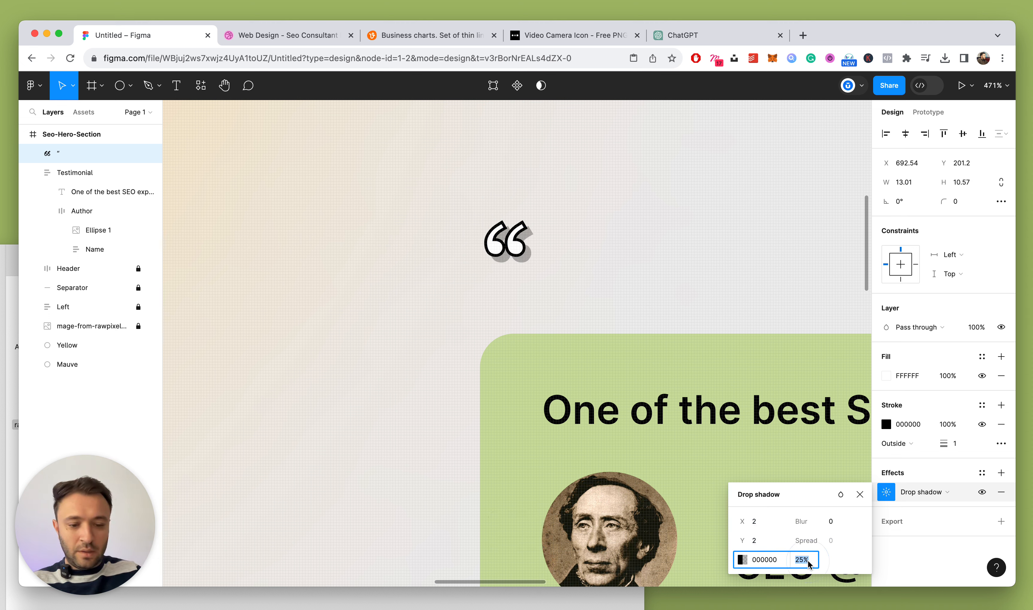
{"action": "type", "text": "100"}
{"action": "key", "text": "Return"}
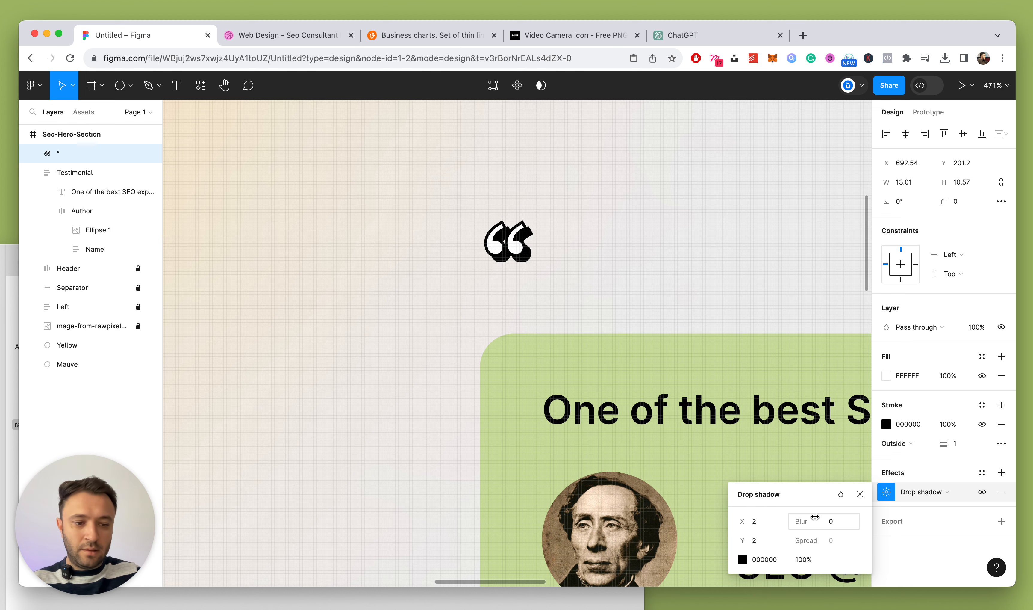
{"action": "left_click", "coordinate": [770, 539]}
{"action": "key", "text": "Return"}
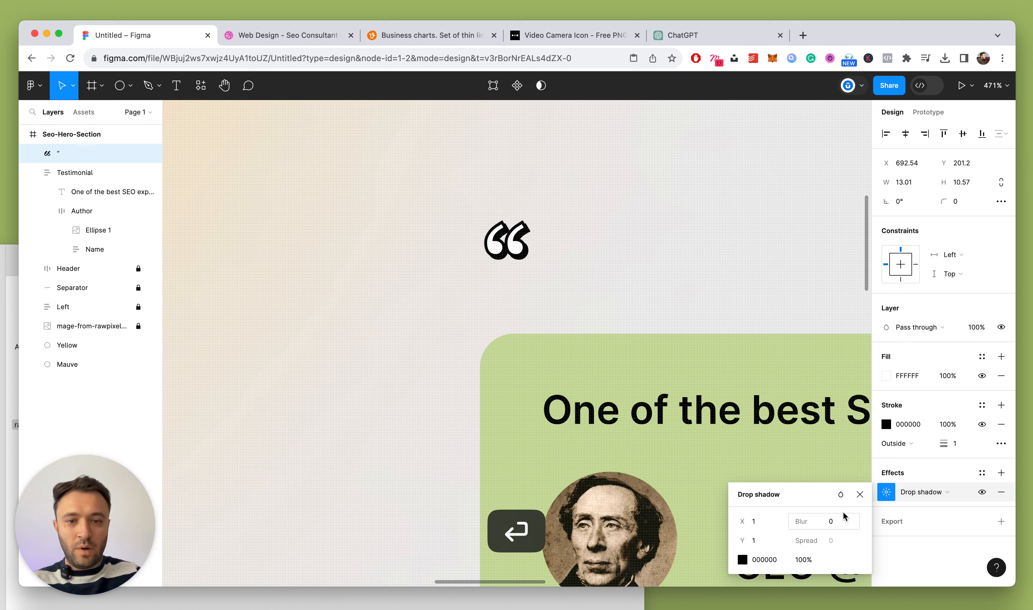
Set the quote mark's height to 16 and move it onto the card's top edge
{"action": "left_click", "coordinate": [860, 494]}
{"action": "scroll", "coordinate": [574, 307], "scroll_direction": "down", "scroll_amount": 5}
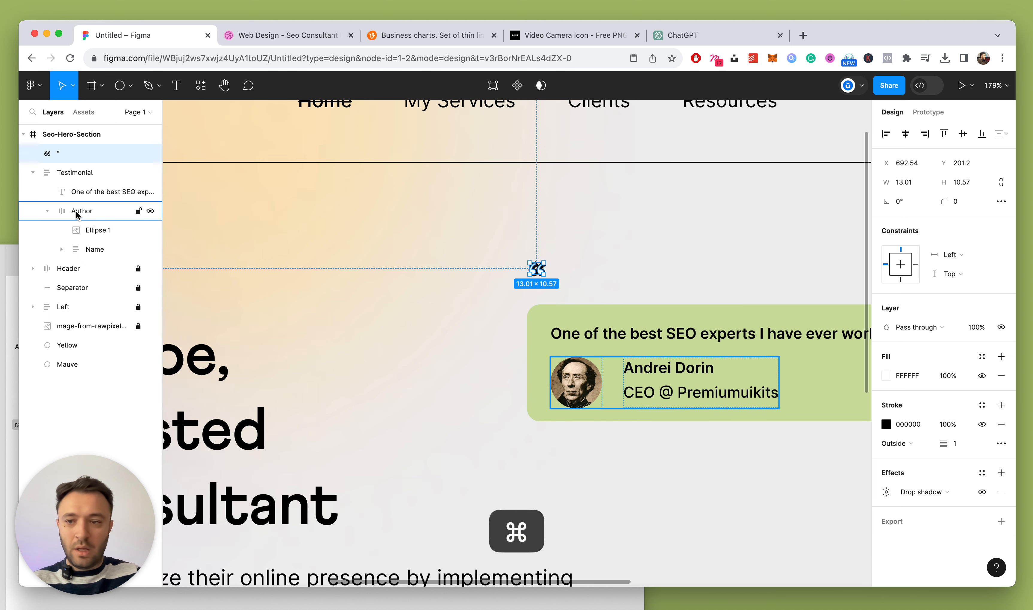
{"action": "left_click", "coordinate": [971, 183]}
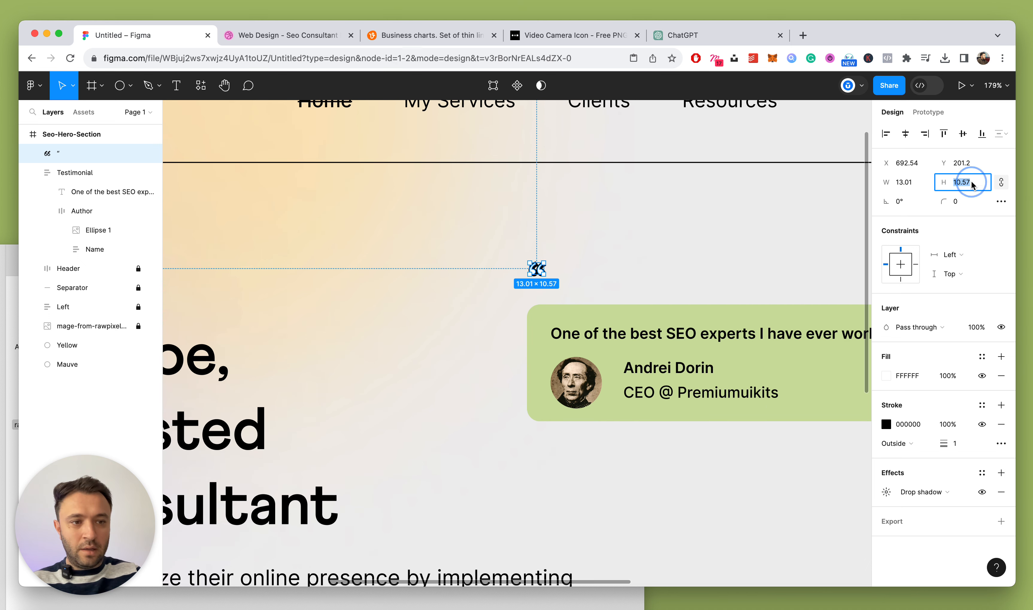
{"action": "key", "text": "Return"}
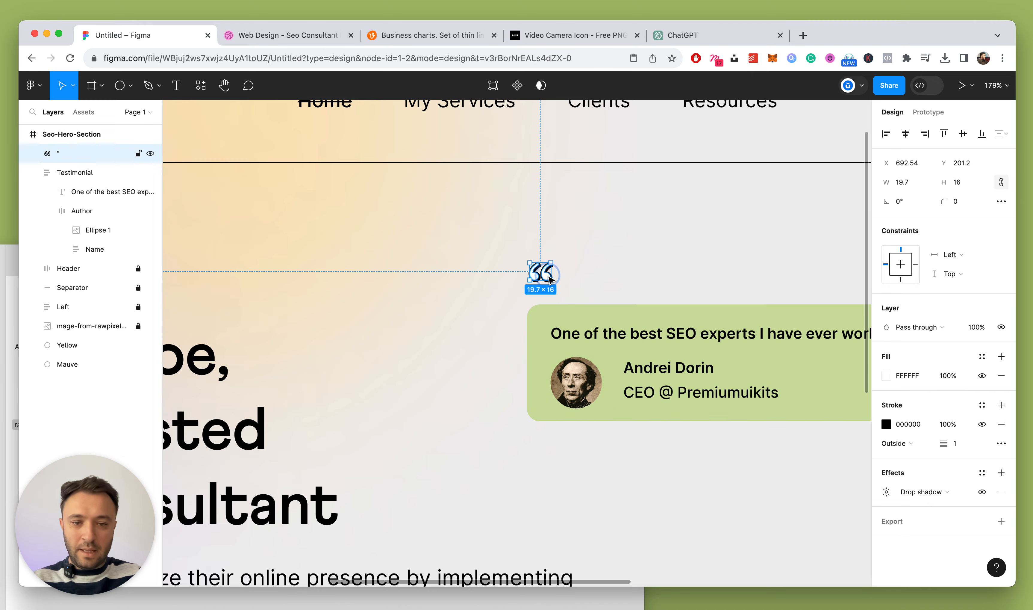
{"action": "left_click_drag", "start_coordinate": [549, 277], "coordinate": [562, 301]}
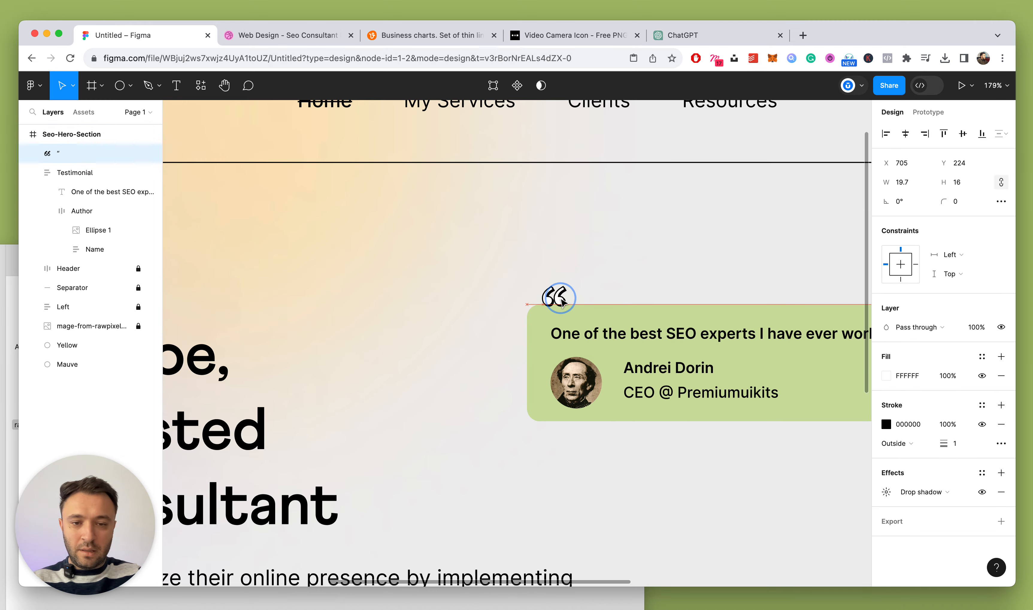
Raise the quote mark's height to 20, then select the Testimonial card's horizontal padding
{"action": "scroll", "coordinate": [593, 312], "scroll_direction": "down", "scroll_amount": 5}
{"action": "scroll", "coordinate": [593, 312], "scroll_direction": "up", "scroll_amount": 7}
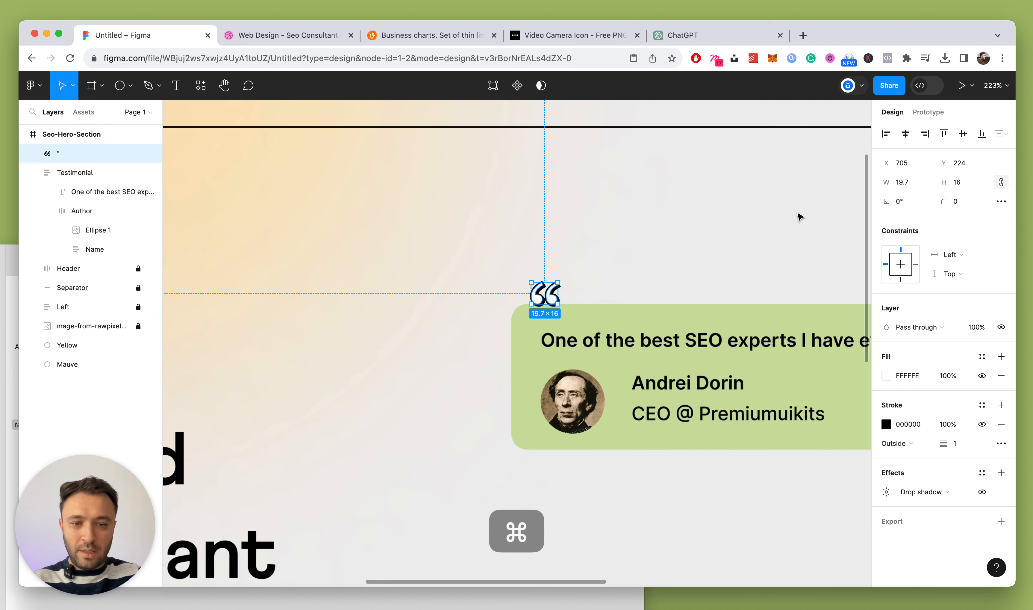
{"action": "left_click", "coordinate": [958, 182]}
{"action": "key", "text": "Up"}
{"action": "key", "text": "Up"}
{"action": "key", "text": "Up"}
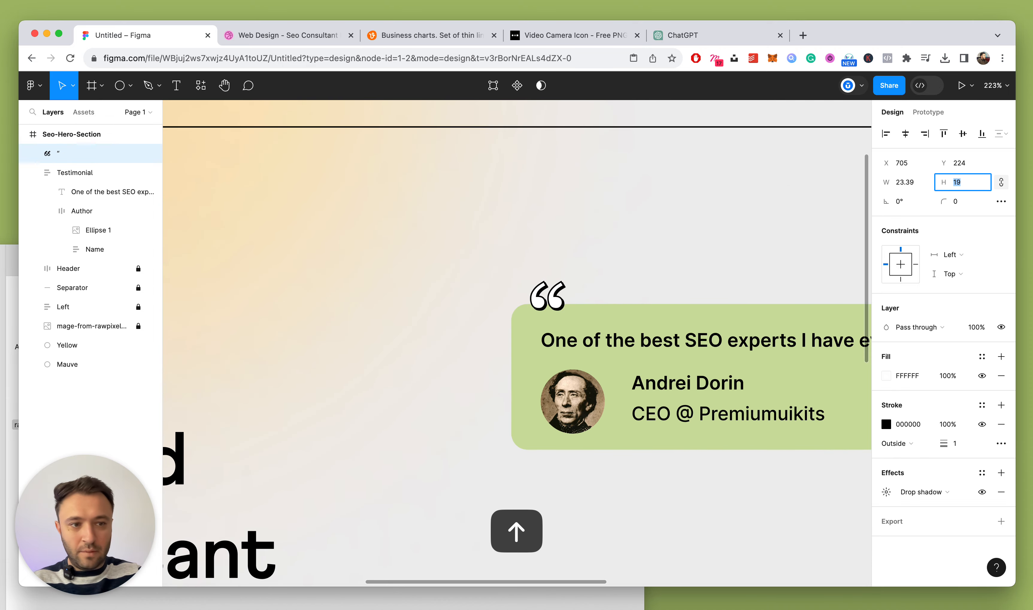
{"action": "key", "text": "Up"}
{"action": "scroll", "coordinate": [526, 247], "scroll_direction": "down", "scroll_amount": 5}
{"action": "scroll", "coordinate": [598, 289], "scroll_direction": "up", "scroll_amount": 4}
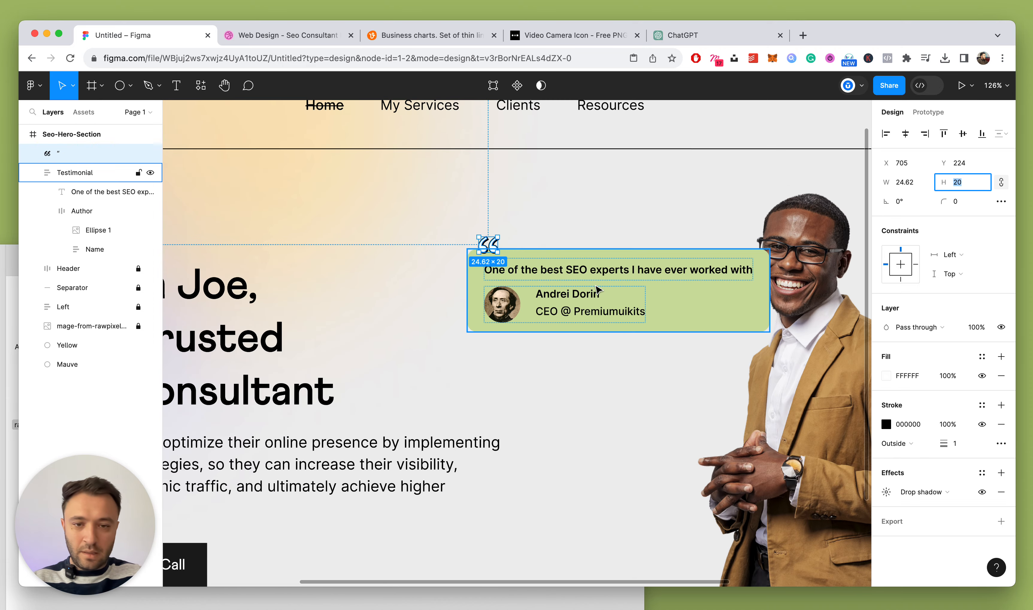
{"action": "left_click", "coordinate": [598, 289]}
{"action": "left_click", "coordinate": [905, 350]}
Set the card's left padding to 56 and its right padding to 20
{"action": "key", "text": "shift+Up"}
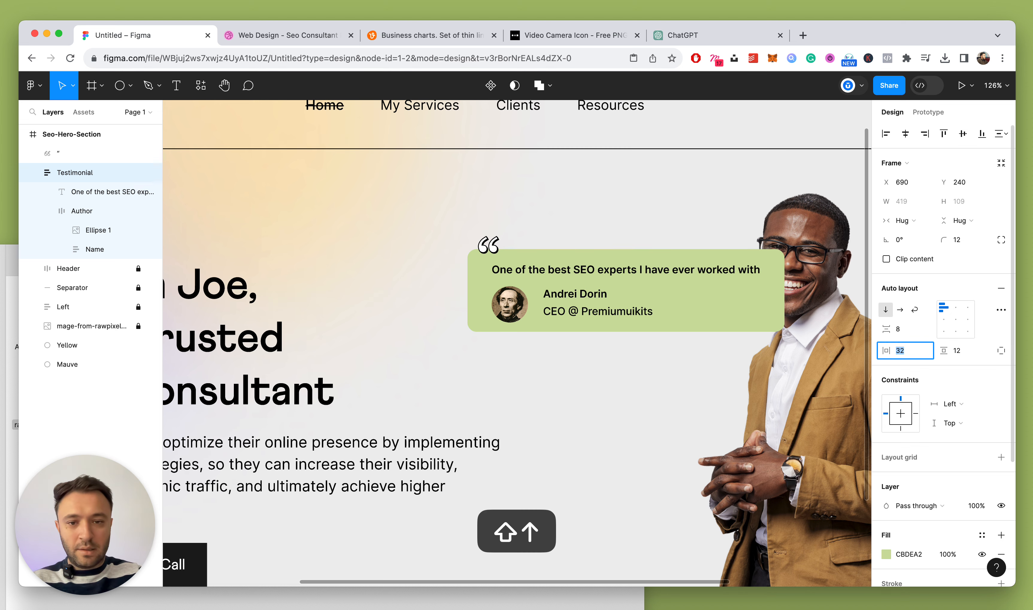
{"action": "key", "text": "shift+Up"}
{"action": "key", "text": "shift+Up"}
{"action": "key", "text": "shift+Up"}
{"action": "key", "text": "Down"}
{"action": "key", "text": "Down"}
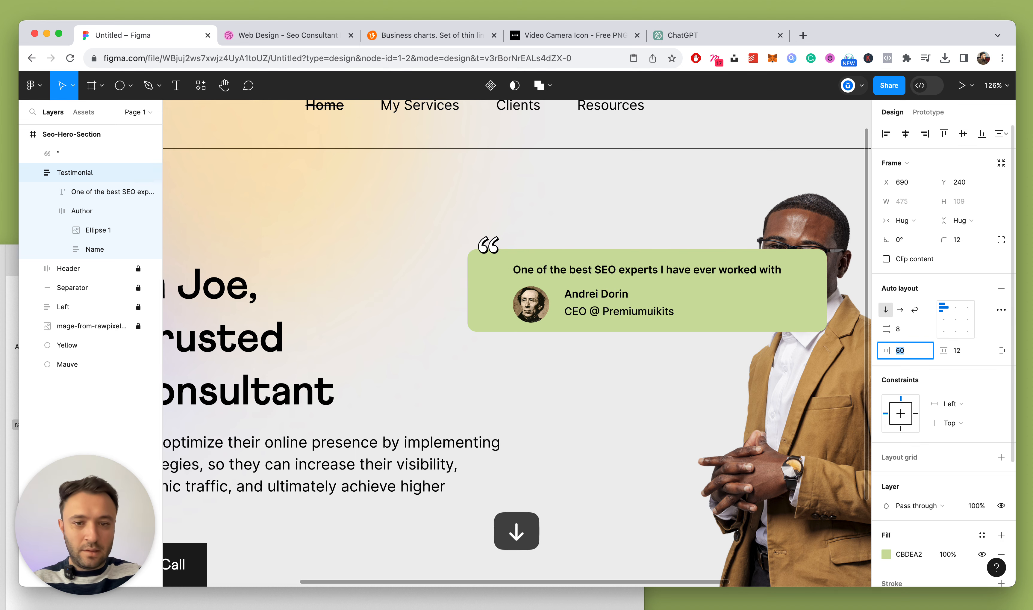
{"action": "key", "text": "Down"}
{"action": "key", "text": "Down"}
{"action": "key", "text": "Down"}
{"action": "key", "text": "Down"}
{"action": "key", "text": "Down"}
{"action": "key", "text": "Up"}
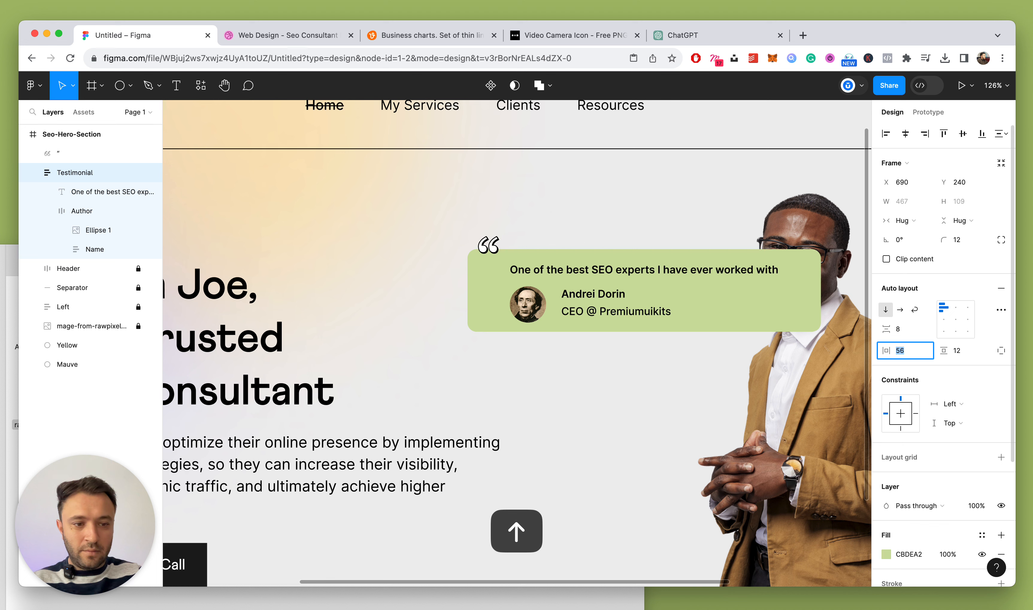
{"action": "left_click", "coordinate": [1001, 350]}
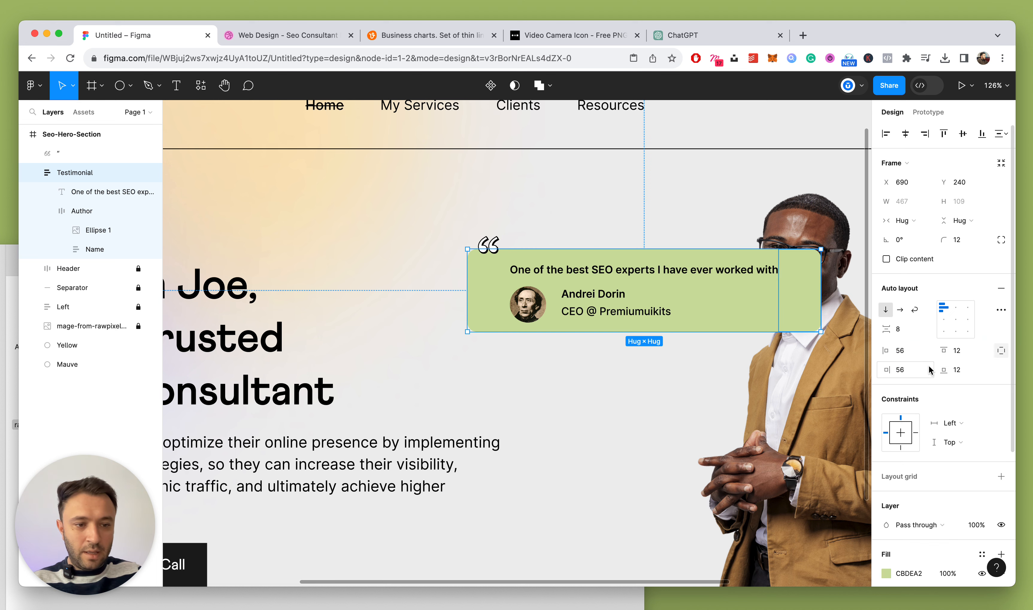
{"action": "type", "text": "20"}
{"action": "key", "text": "Return"}
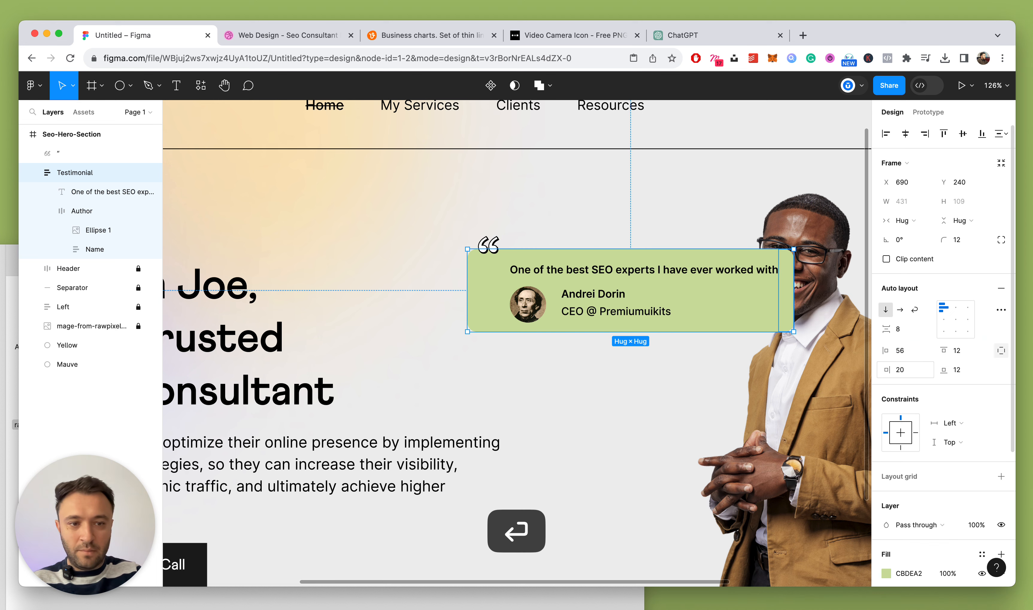
{"action": "scroll", "coordinate": [431, 329], "scroll_direction": "down", "scroll_amount": 5}
{"action": "scroll", "coordinate": [431, 329], "scroll_direction": "up", "scroll_amount": 5}
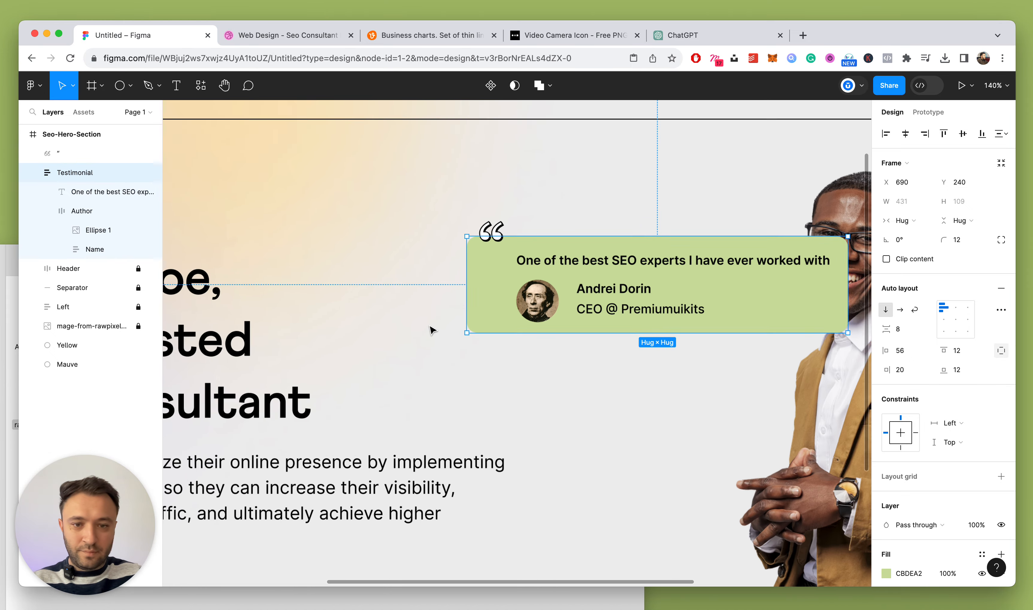
Ungroup the Name group and delete the separate author name text layer
{"action": "left_click", "coordinate": [644, 307], "text": "super"}
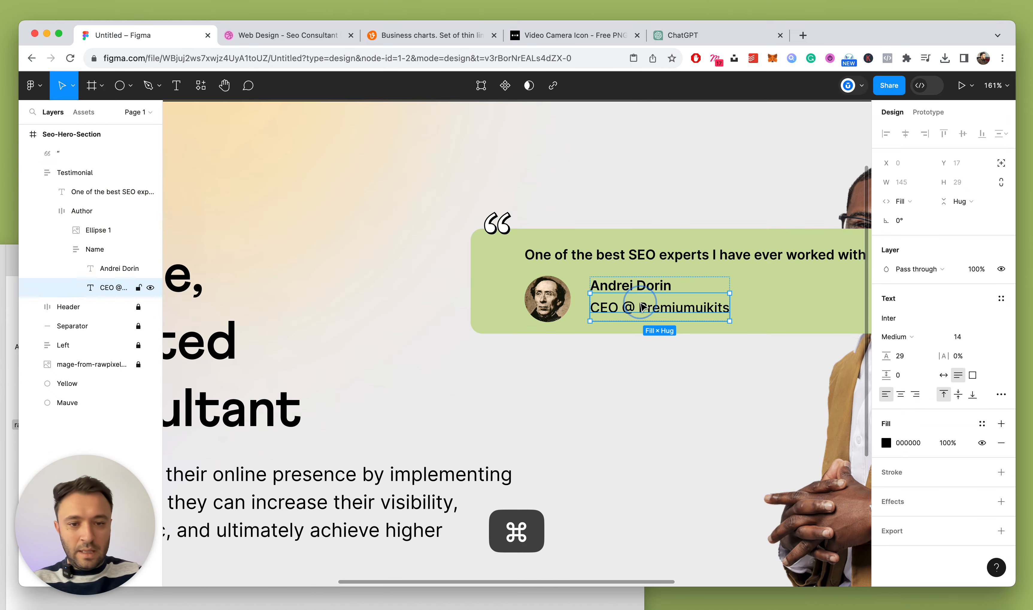
{"action": "left_click", "coordinate": [120, 249]}
{"action": "key", "text": "shift+super+g"}
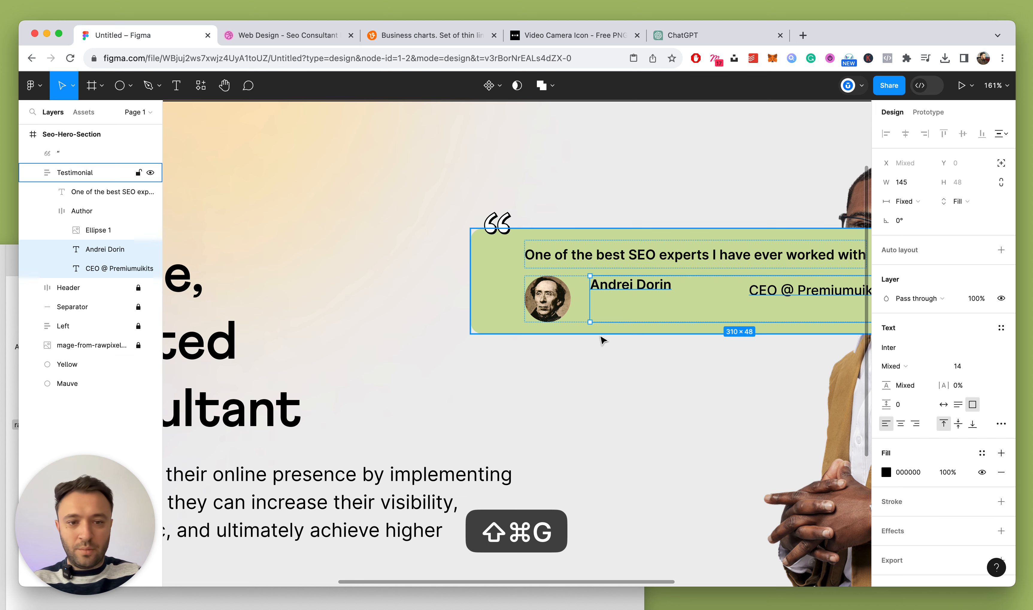
{"action": "scroll", "coordinate": [636, 308], "scroll_direction": "right", "scroll_amount": 3}
{"action": "left_click", "coordinate": [707, 290], "text": "super"}
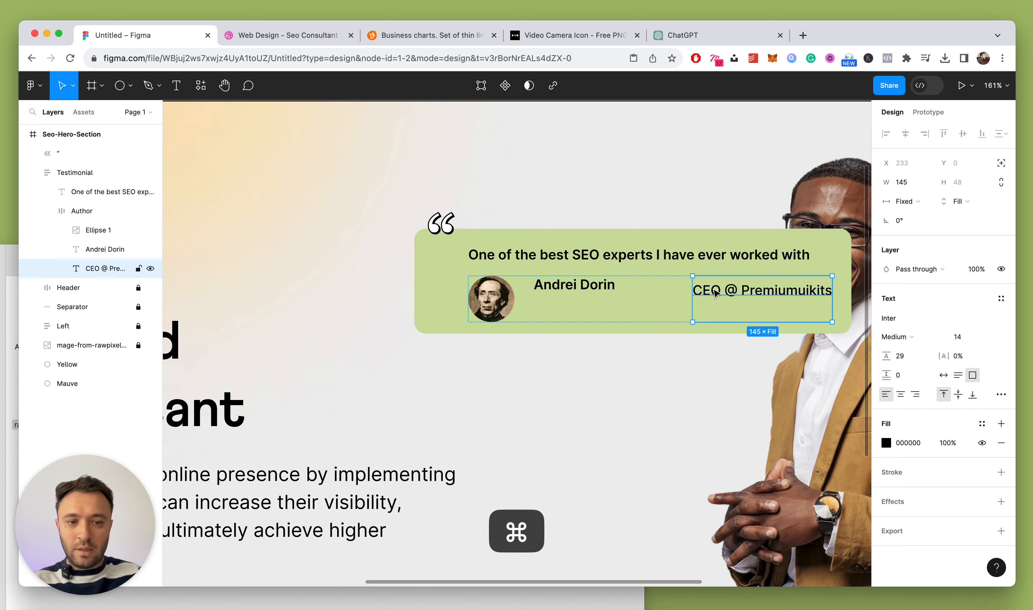
{"action": "left_click", "coordinate": [588, 285]}
{"action": "key", "text": "BackSpace"}
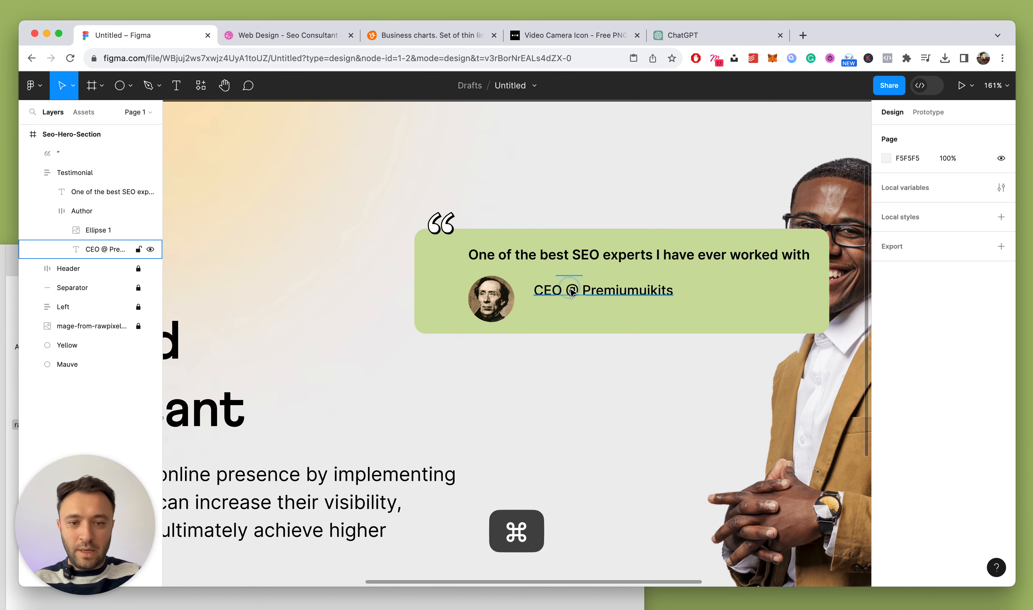
Make the job title fill width and hug height, and prefix it with the author's name
{"action": "left_click", "coordinate": [582, 292], "text": "super"}
{"action": "left_click", "coordinate": [915, 211]}
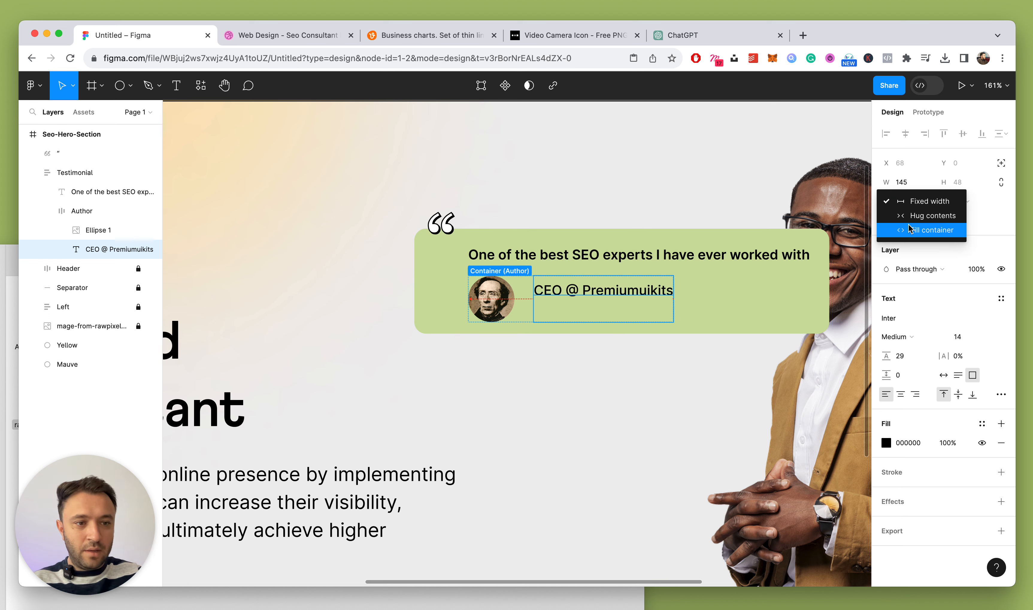
{"action": "left_click", "coordinate": [938, 228]}
{"action": "left_click", "coordinate": [974, 201]}
{"action": "left_click", "coordinate": [971, 189]}
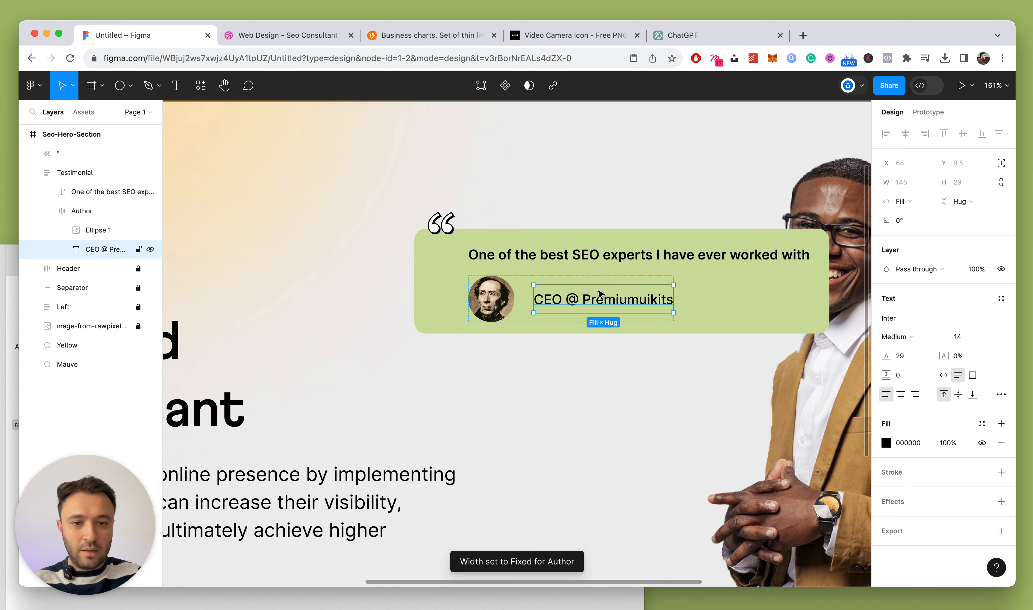
{"action": "double_click", "coordinate": [588, 301]}
{"action": "left_click", "coordinate": [536, 298]}
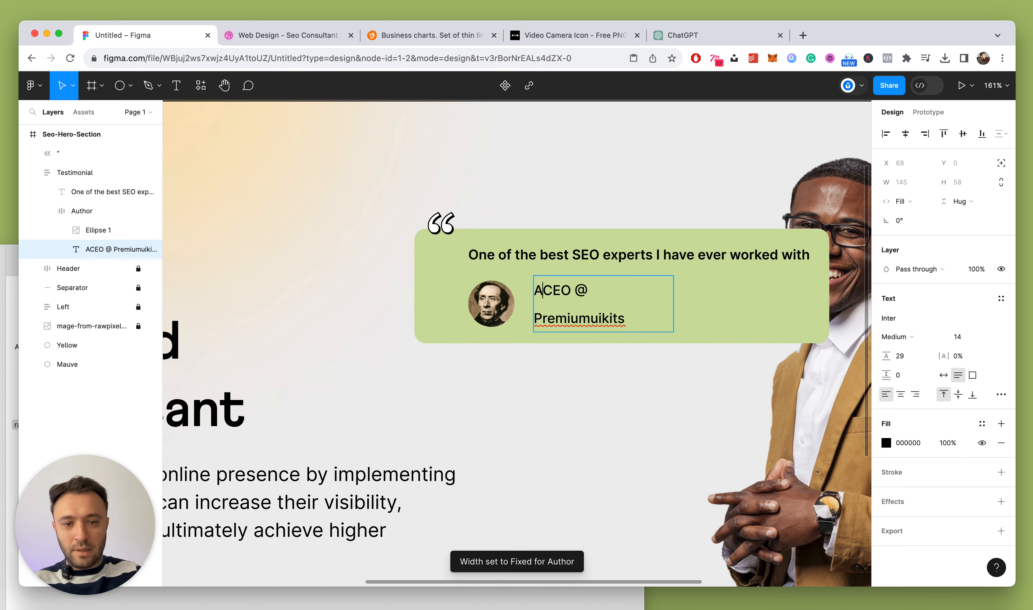
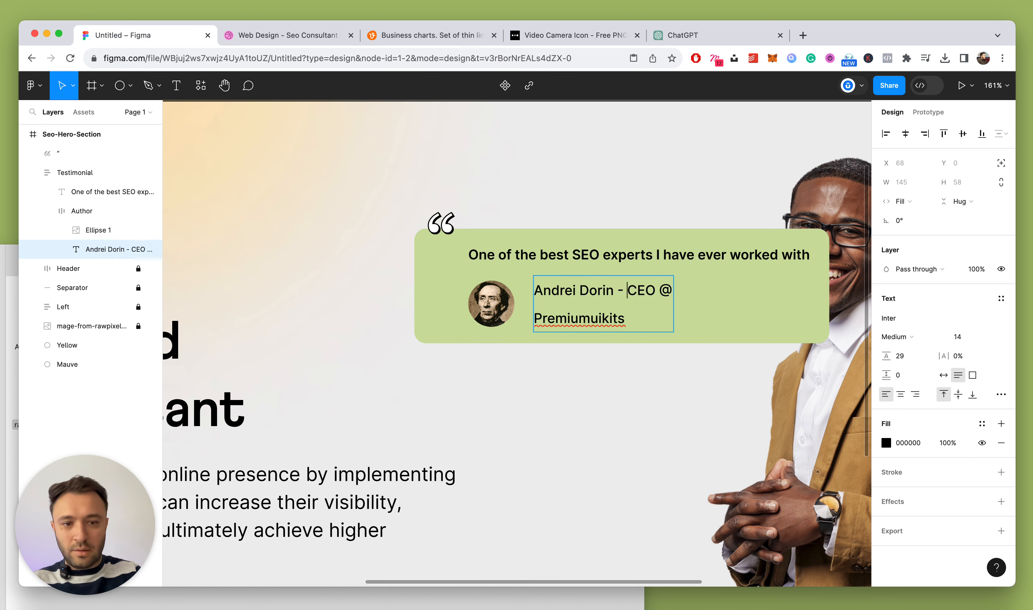
Set both the Author row and the author name text to hug contents
{"action": "left_click", "coordinate": [82, 210]}
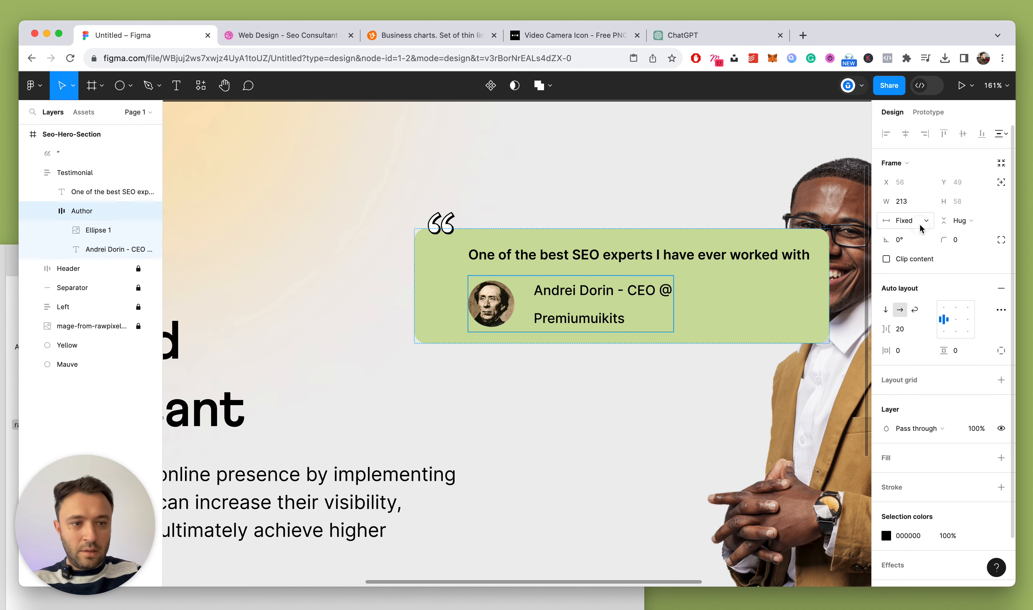
{"action": "left_click", "coordinate": [906, 221]}
{"action": "left_click", "coordinate": [921, 235]}
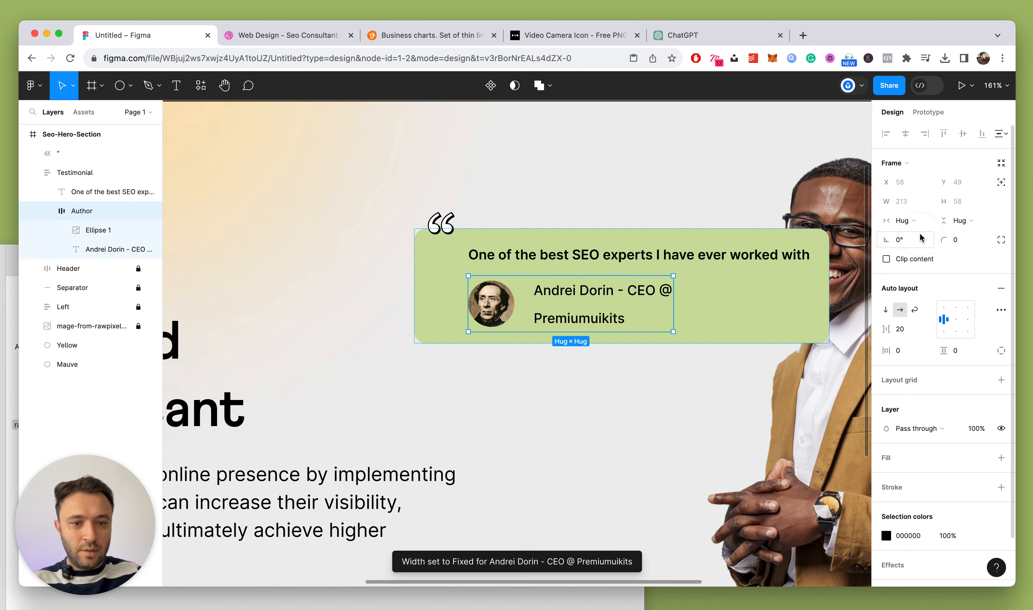
{"action": "left_click", "coordinate": [588, 317]}
{"action": "left_click", "coordinate": [906, 201]}
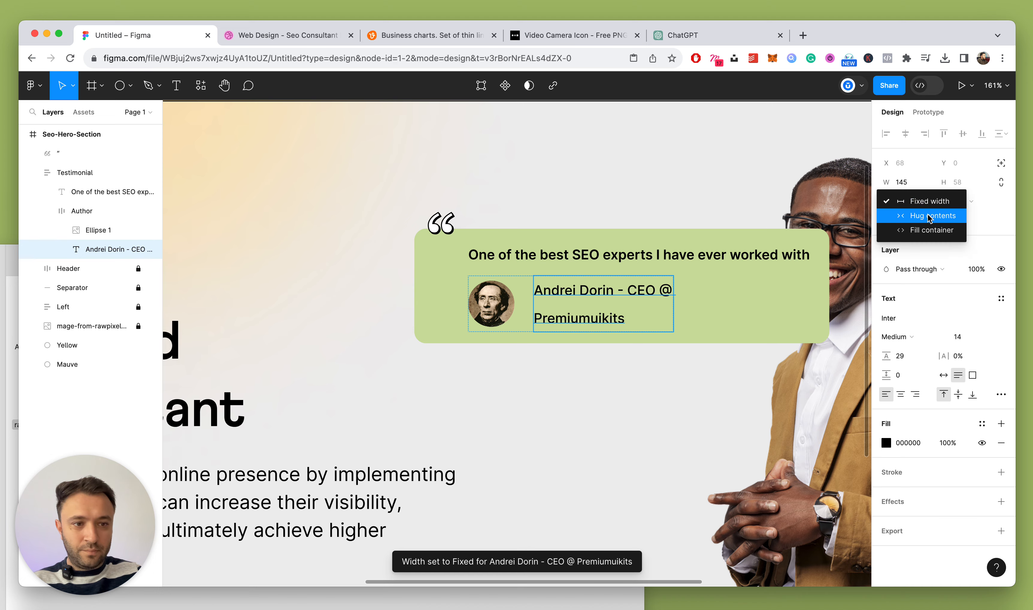
{"action": "left_click", "coordinate": [921, 215]}
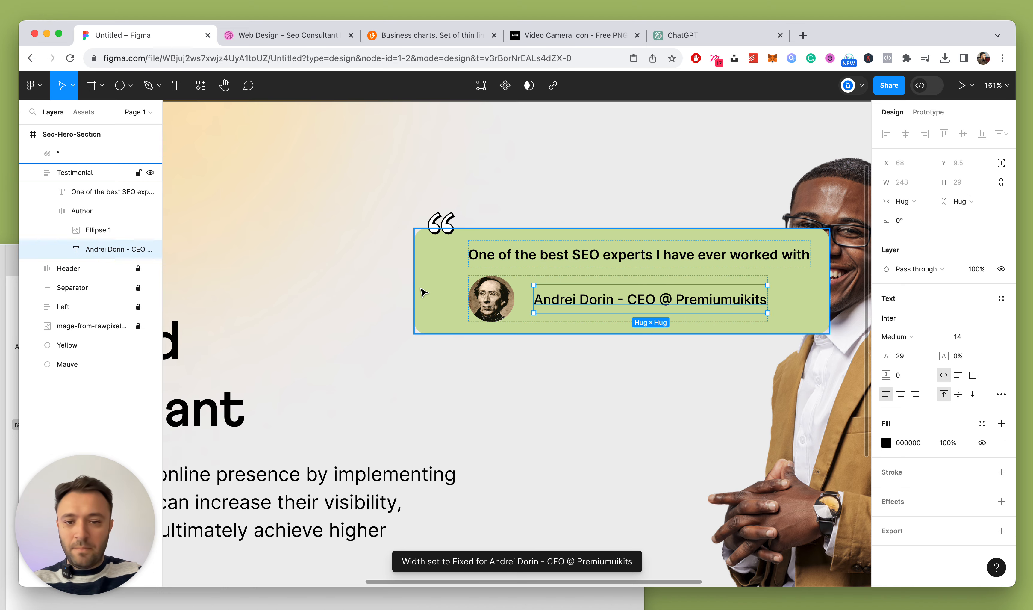
{"action": "scroll", "coordinate": [196, 282], "scroll_direction": "down", "scroll_amount": 5}
Give the author name Auto line height and shrink the Ellipse 1 avatar to 36×36
{"action": "scroll", "coordinate": [335, 299], "scroll_direction": "right", "scroll_amount": 1}
{"action": "scroll", "coordinate": [348, 301], "scroll_direction": "up", "scroll_amount": 6}
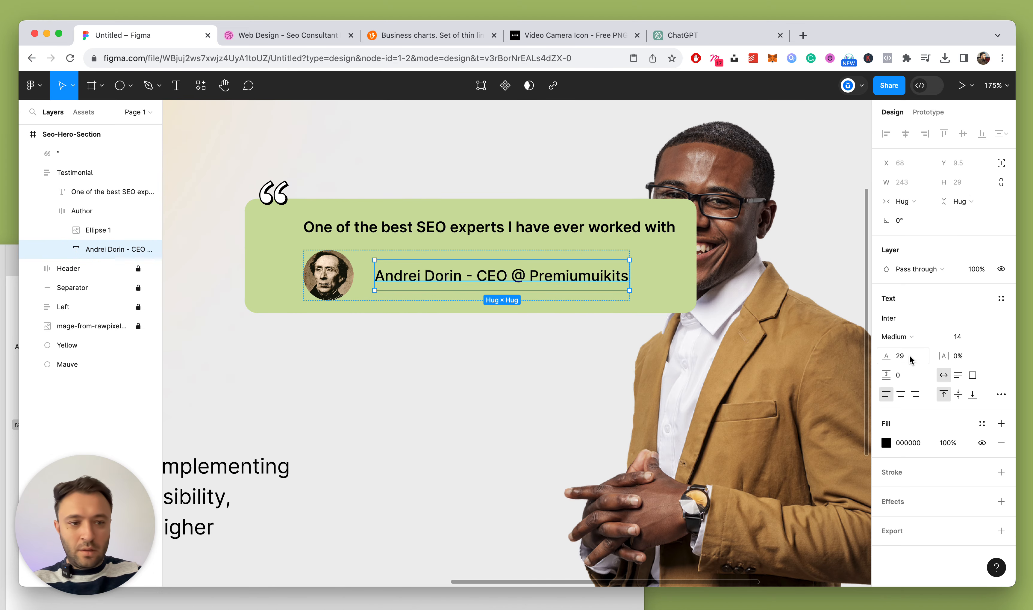
{"action": "key", "text": "Return"}
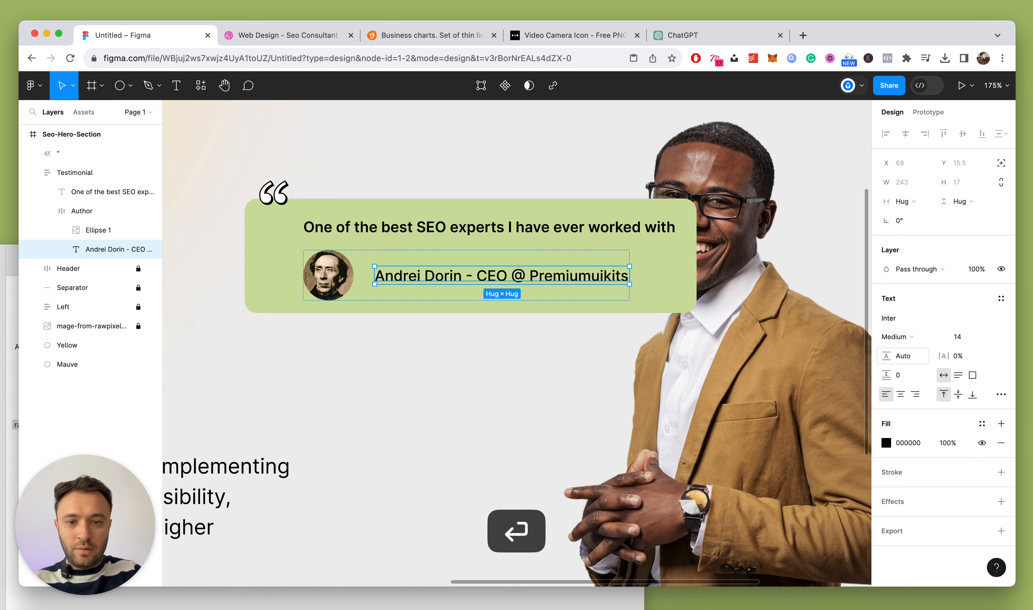
{"action": "left_click", "coordinate": [126, 230]}
{"action": "left_click", "coordinate": [901, 182]}
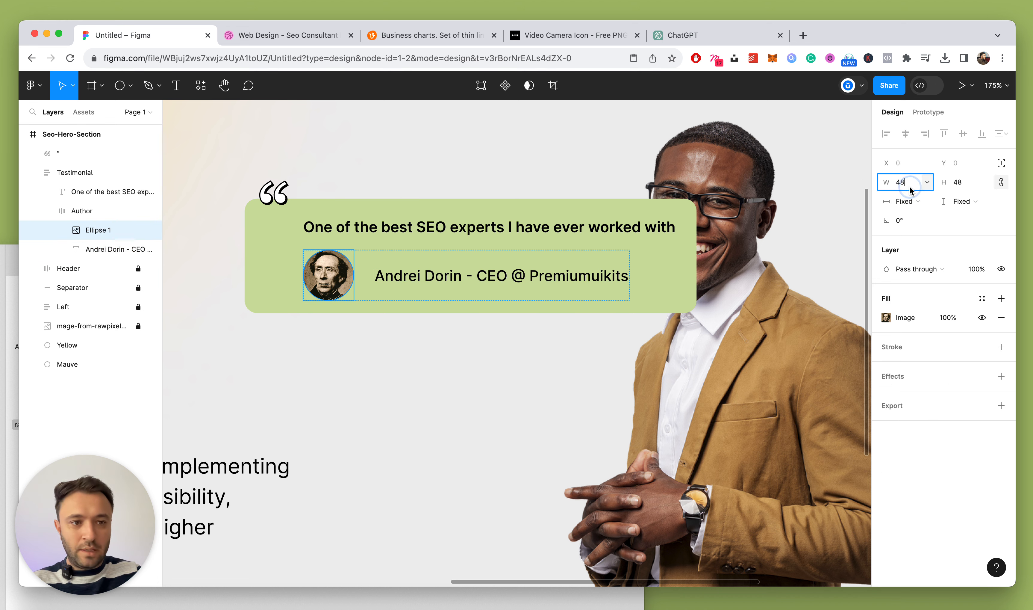
{"action": "key", "text": "shift+Down"}
{"action": "key", "text": "Down"}
{"action": "key", "text": "Down"}
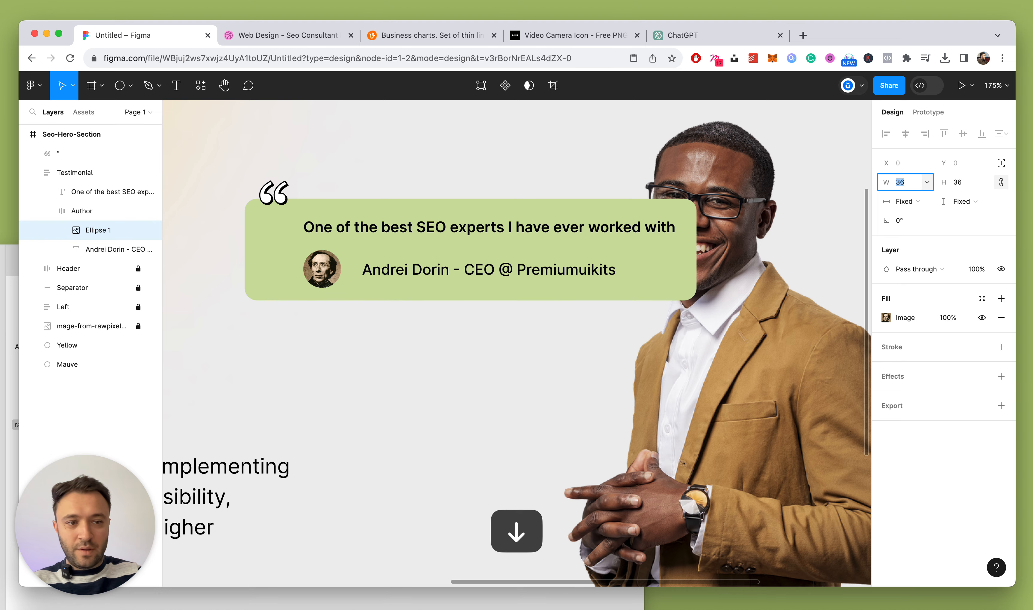
{"action": "scroll", "coordinate": [558, 192], "scroll_direction": "down", "scroll_amount": 5}
{"action": "scroll", "coordinate": [434, 239], "scroll_direction": "up", "scroll_amount": 2}
Reduce the Author row's gap between avatar and name to 12
{"action": "left_click", "coordinate": [97, 214]}
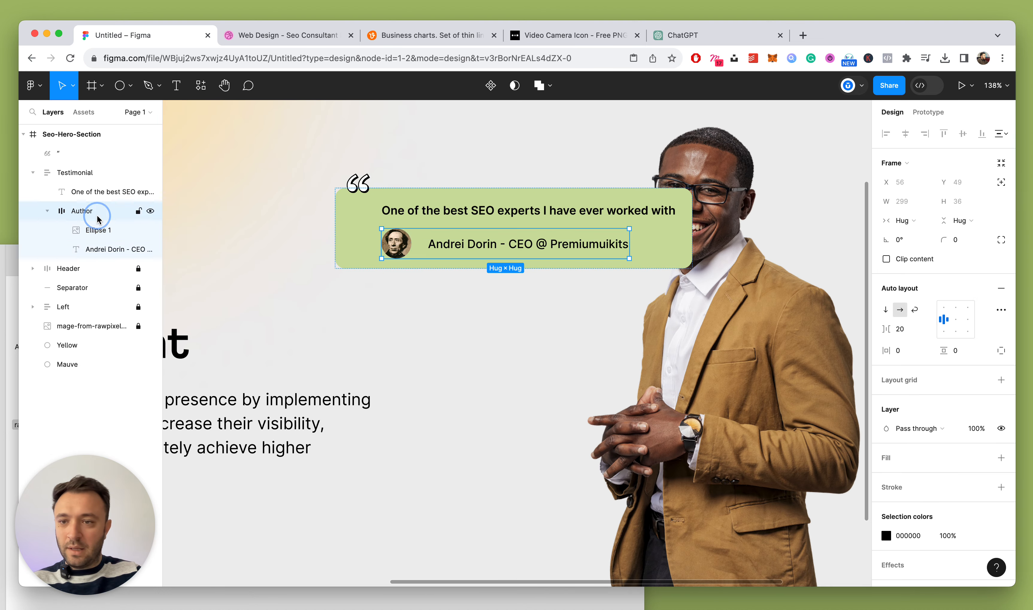
{"action": "left_click", "coordinate": [901, 328]}
{"action": "key", "text": "Down"}
{"action": "key", "text": "Down"}
{"action": "key", "text": "Down"}
{"action": "key", "text": "Down"}
{"action": "key", "text": "Down"}
{"action": "key", "text": "Down"}
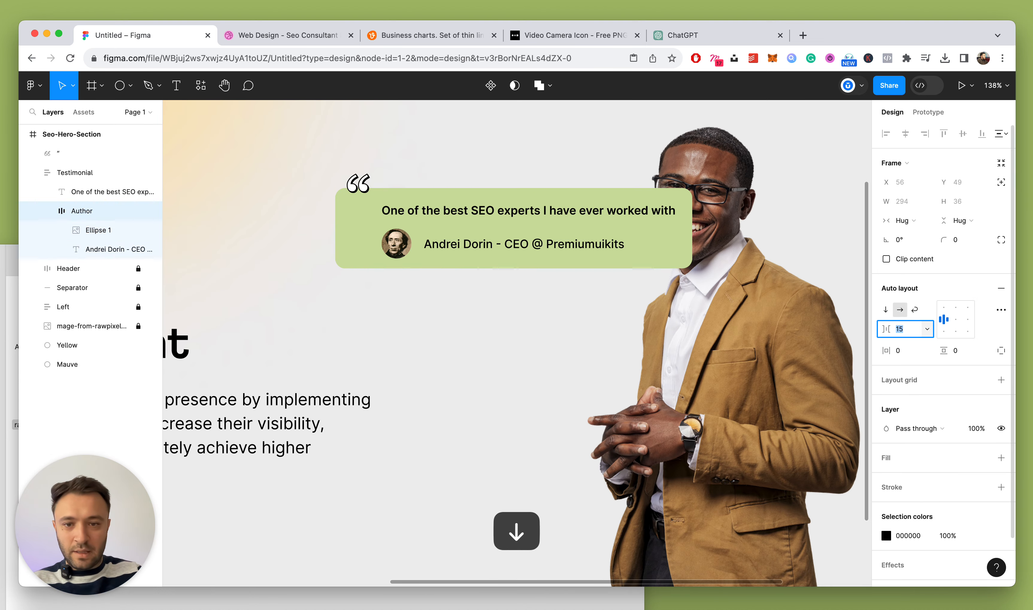
{"action": "key", "text": "Down"}
{"action": "key", "text": "Down"}
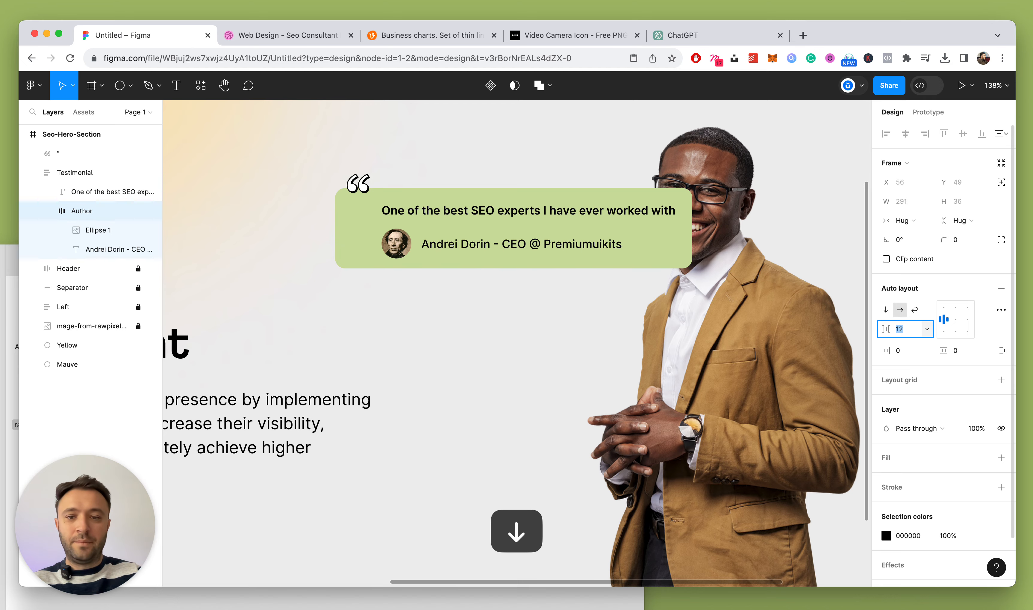
{"action": "scroll", "coordinate": [428, 295], "scroll_direction": "down", "scroll_amount": 10}
{"action": "scroll", "coordinate": [428, 294], "scroll_direction": "up", "scroll_amount": 10}
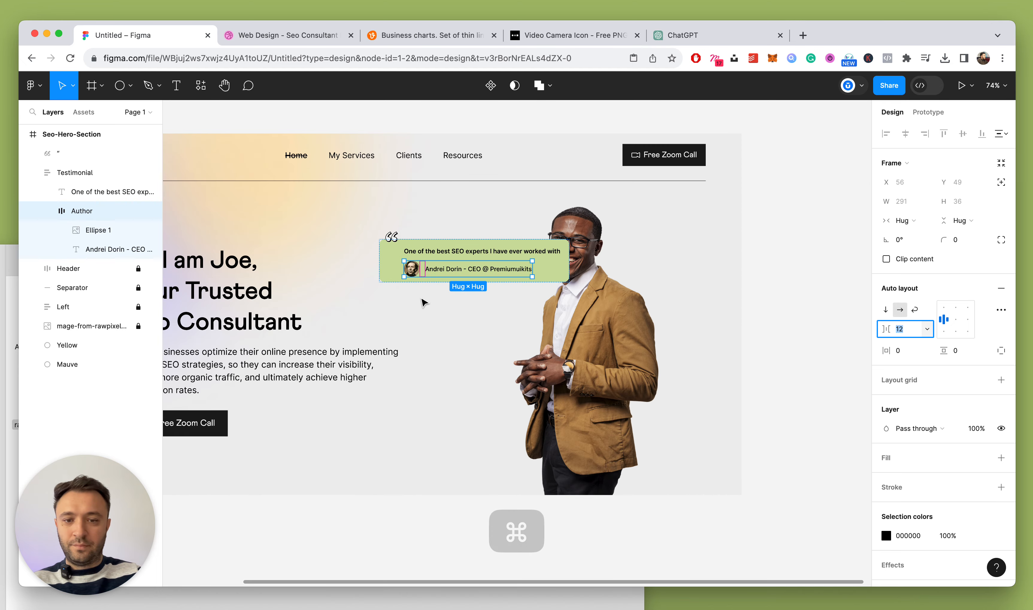
{"action": "left_click", "coordinate": [47, 212]}
Select the quote mark icon and nudge it down slightly
{"action": "left_click", "coordinate": [762, 230]}
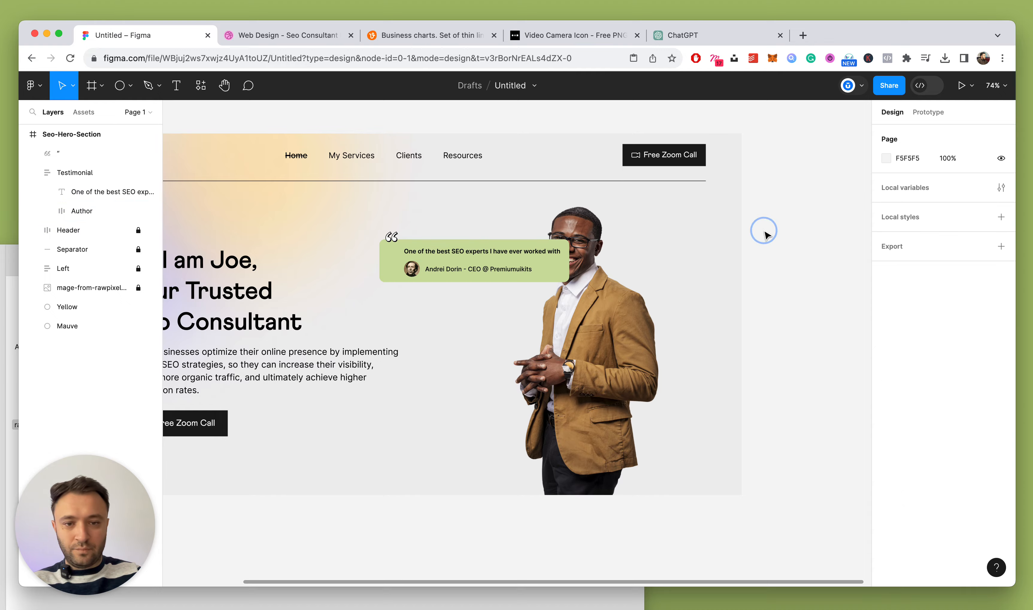
{"action": "scroll", "coordinate": [745, 233], "scroll_direction": "down", "scroll_amount": 8}
{"action": "scroll", "coordinate": [707, 235], "scroll_direction": "up", "scroll_amount": 8}
{"action": "left_click", "coordinate": [496, 237]}
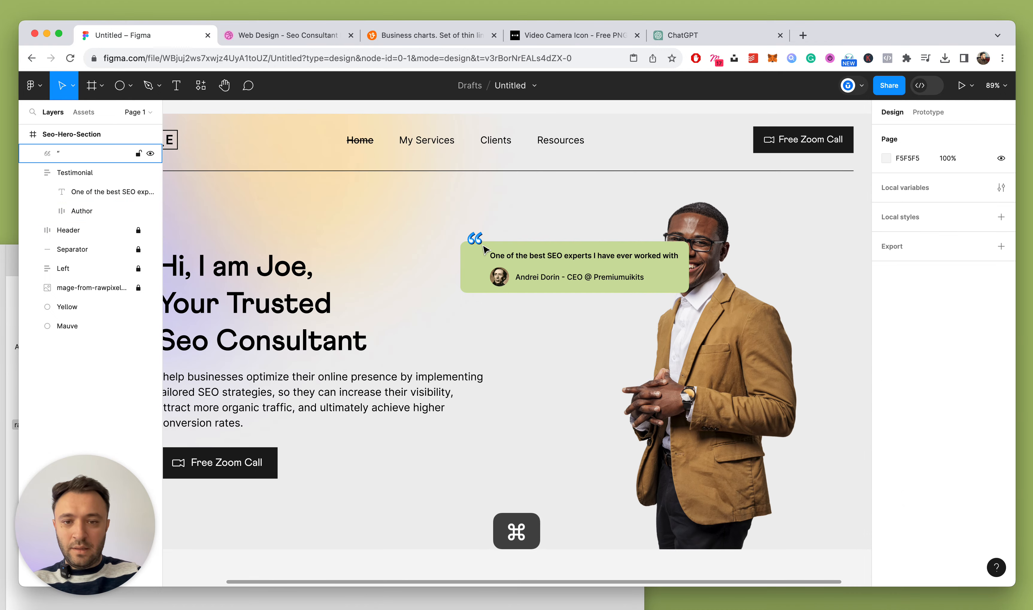
{"action": "scroll", "coordinate": [486, 237], "scroll_direction": "up", "scroll_amount": 5}
{"action": "key", "text": "Down"}
{"action": "key", "text": "Down"}
{"action": "key", "text": "Down"}
{"action": "key", "text": "Down"}
{"action": "key", "text": "Down"}
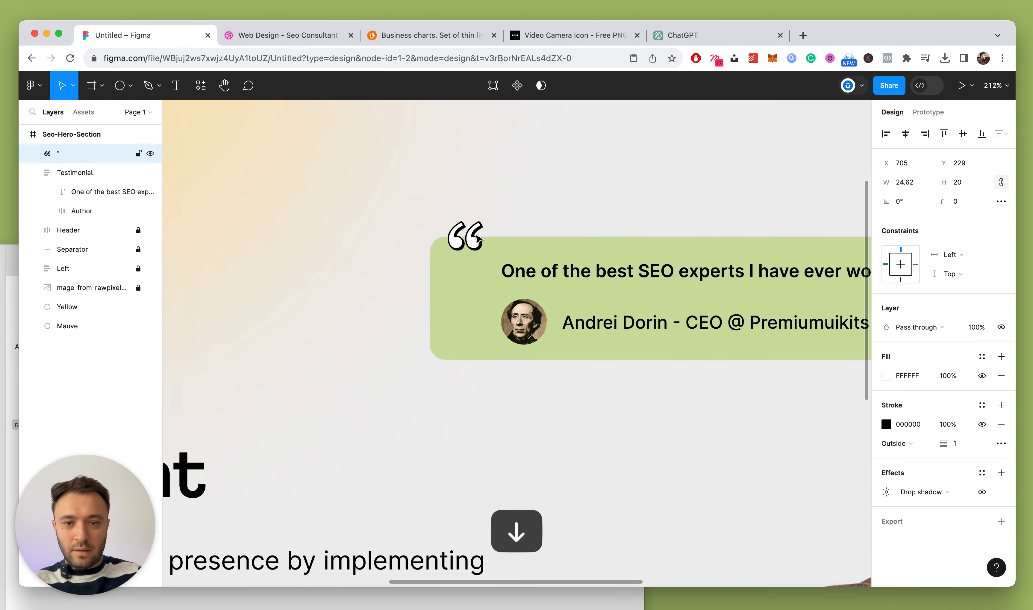
Set the quote mark's drop shadow X and Y offsets to 2
{"action": "left_click", "coordinate": [887, 493]}
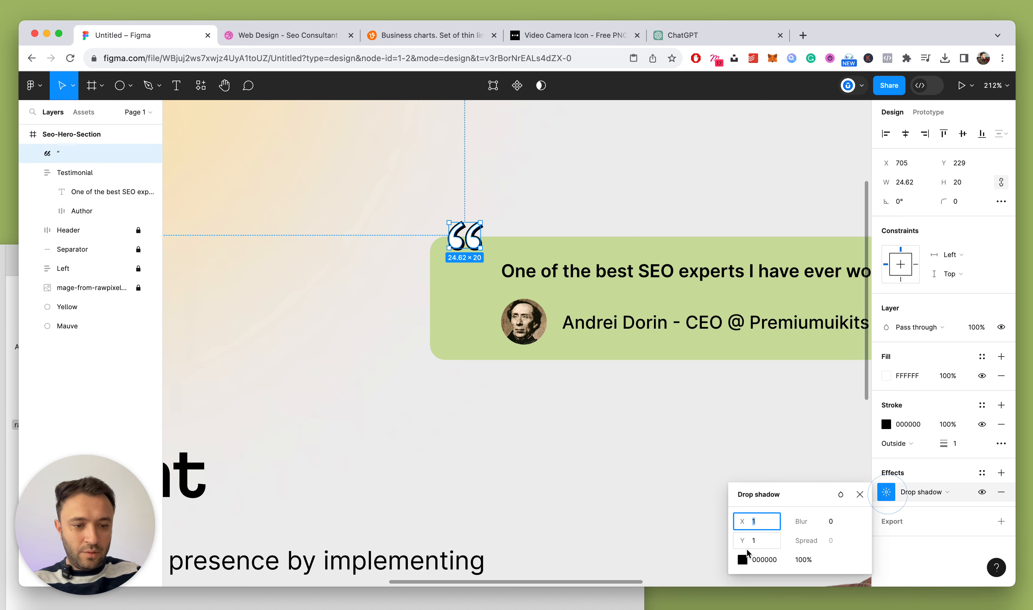
{"action": "key", "text": "Return"}
{"action": "left_click", "coordinate": [765, 541]}
{"action": "type", "text": "2"}
{"action": "key", "text": "Return"}
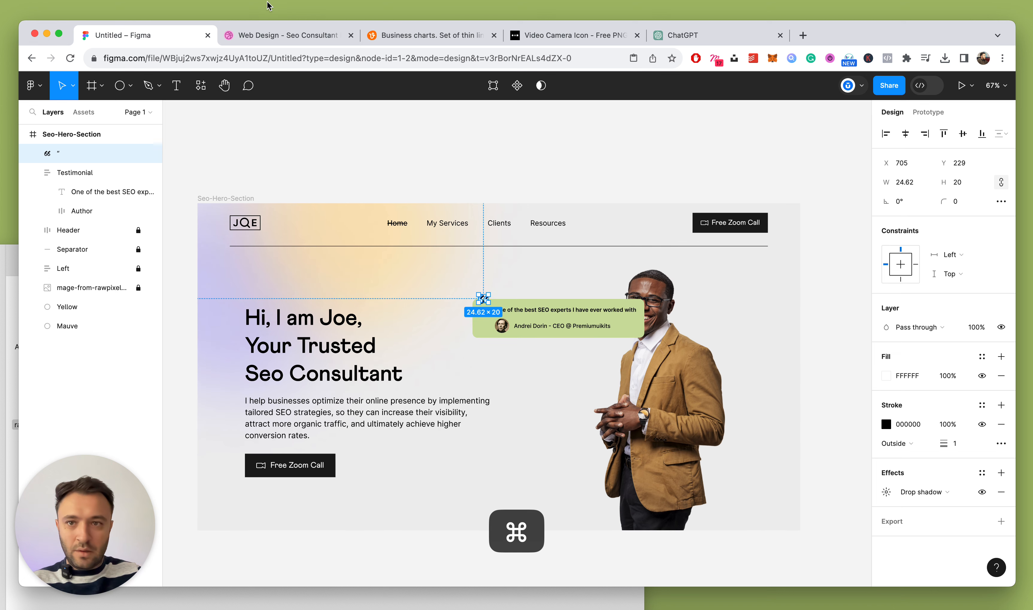
Compare the design against the Dribbble reference shot
{"action": "left_click", "coordinate": [268, 35]}
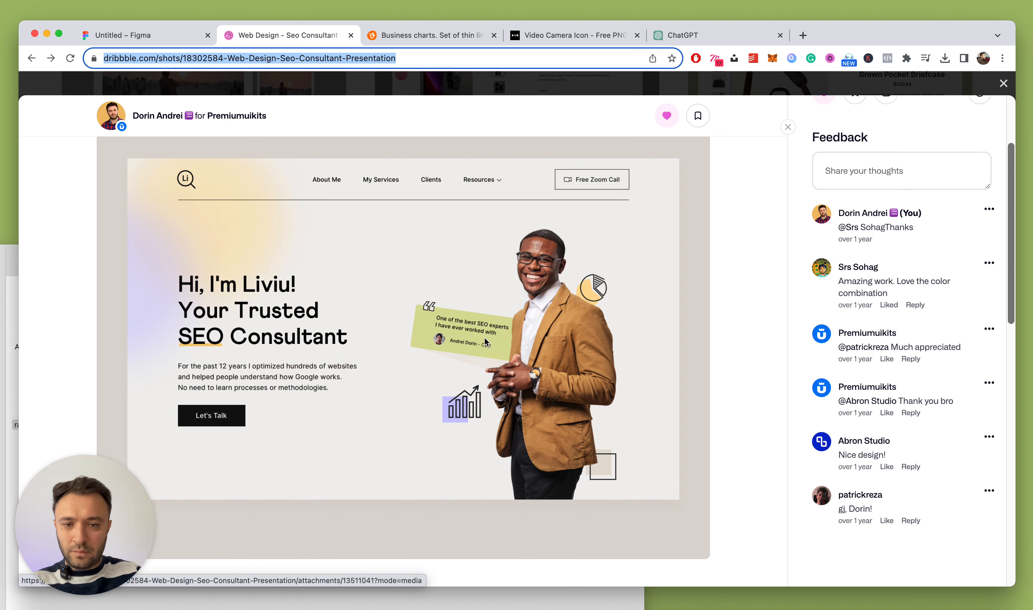
{"action": "left_click", "coordinate": [176, 32]}
{"action": "scroll", "coordinate": [612, 377], "scroll_direction": "up", "scroll_amount": 5}
Undo a trial card resize, then set the quote text to Fill container with Auto line height
{"action": "scroll", "coordinate": [493, 255], "scroll_direction": "up", "scroll_amount": 3}
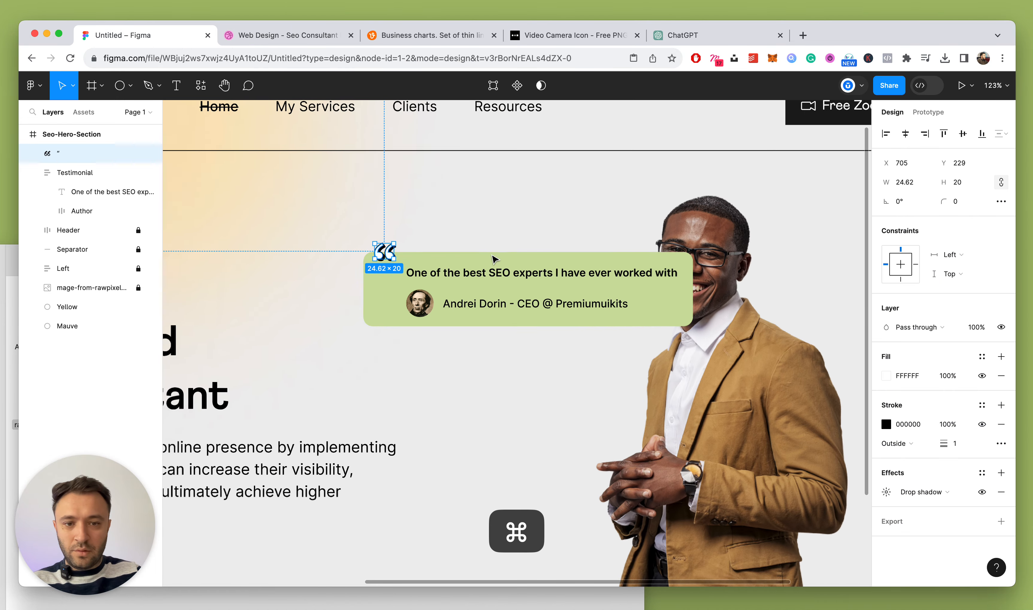
{"action": "scroll", "coordinate": [493, 258], "scroll_direction": "up", "scroll_amount": 1}
{"action": "left_click", "coordinate": [552, 269]}
{"action": "left_click_drag", "start_coordinate": [703, 281], "coordinate": [636, 283]}
{"action": "key", "text": "super+z"}
{"action": "left_click", "coordinate": [617, 275], "text": "super"}
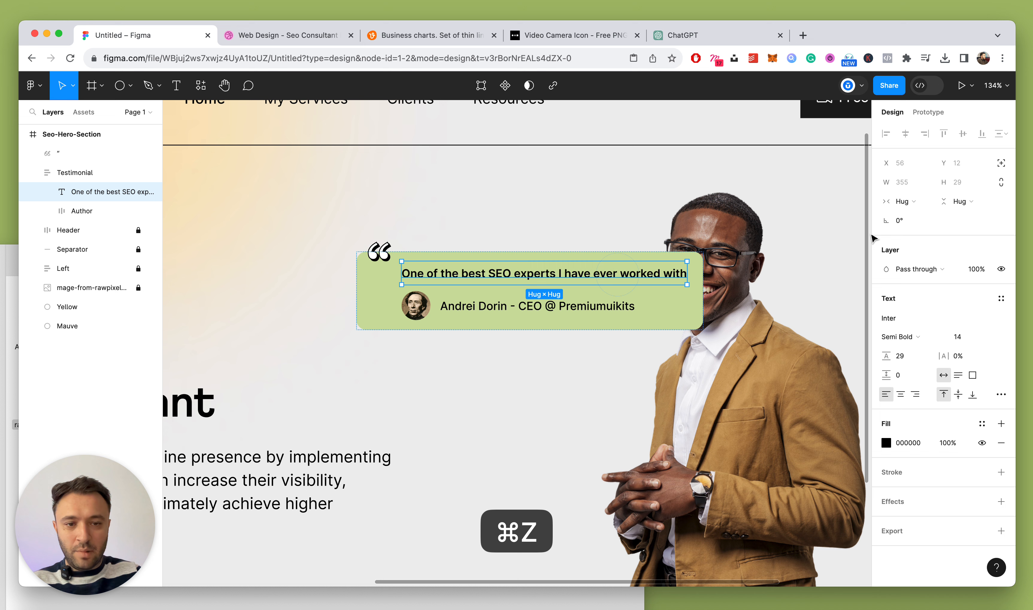
{"action": "left_click", "coordinate": [902, 201]}
{"action": "left_click", "coordinate": [908, 214]}
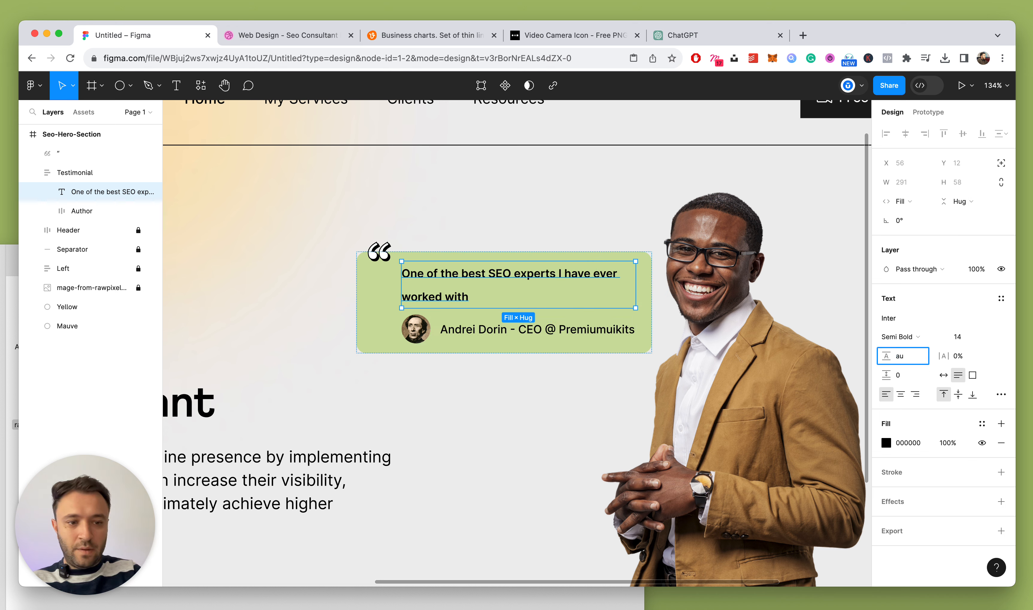
{"action": "key", "text": "Return"}
Raise the quote text's line height to 20 and reselect the Testimonial card
{"action": "scroll", "coordinate": [565, 283], "scroll_direction": "down", "scroll_amount": 4}
{"action": "scroll", "coordinate": [496, 299], "scroll_direction": "up", "scroll_amount": 5}
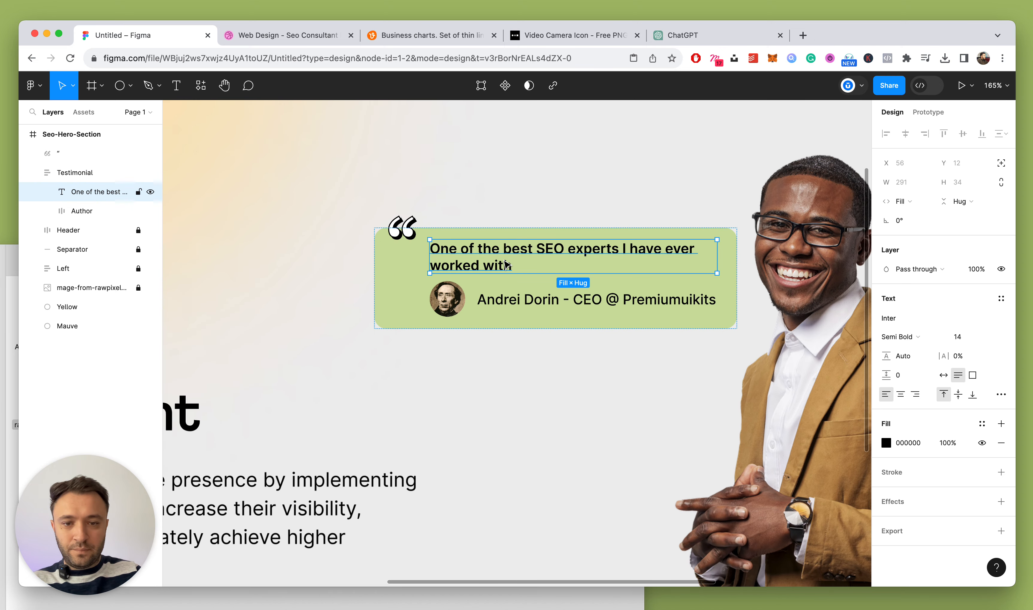
{"action": "key", "text": "Escape"}
{"action": "left_click", "coordinate": [574, 186]}
{"action": "double_click", "coordinate": [538, 239]}
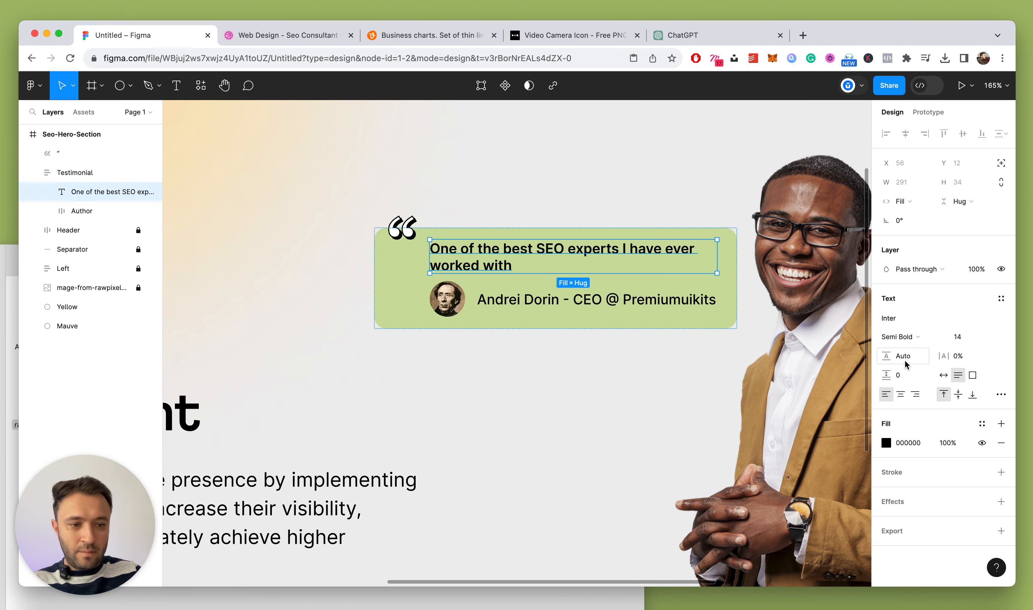
{"action": "key", "text": "Up"}
{"action": "key", "text": "Up"}
{"action": "key", "text": "Up"}
{"action": "key", "text": "Escape"}
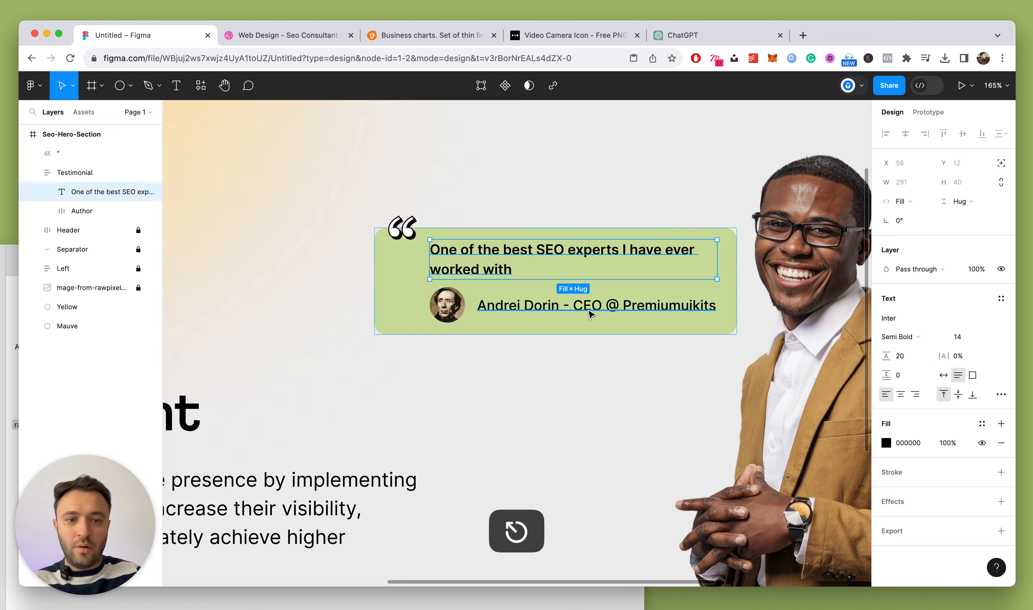
{"action": "scroll", "coordinate": [793, 348], "scroll_direction": "down", "scroll_amount": 5}
{"action": "left_click", "coordinate": [793, 349]}
{"action": "scroll", "coordinate": [640, 329], "scroll_direction": "up", "scroll_amount": 5}
{"action": "left_click", "coordinate": [519, 298]}
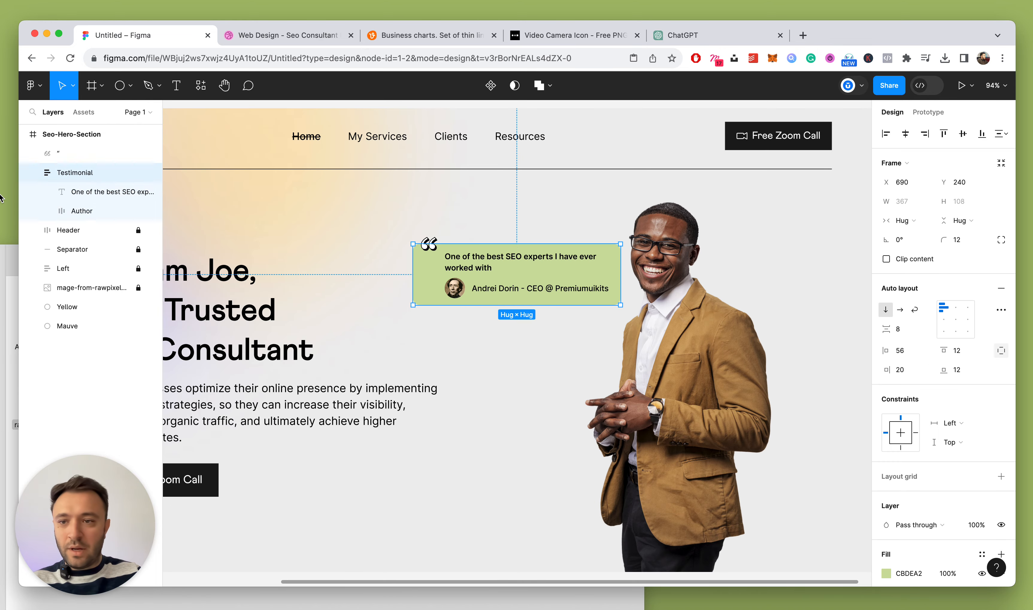
Group the quote mark and card as 'Testimonial', layer it beneath the photo, and shift it down-right
{"action": "left_click", "coordinate": [50, 153]}
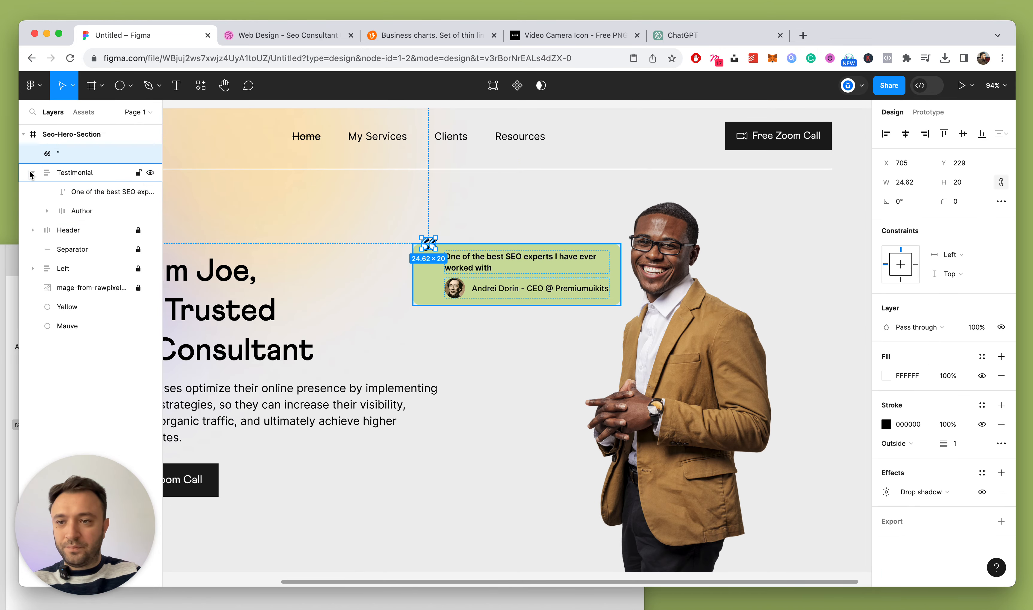
{"action": "left_click", "coordinate": [32, 172]}
{"action": "left_click", "coordinate": [57, 172], "text": "shift"}
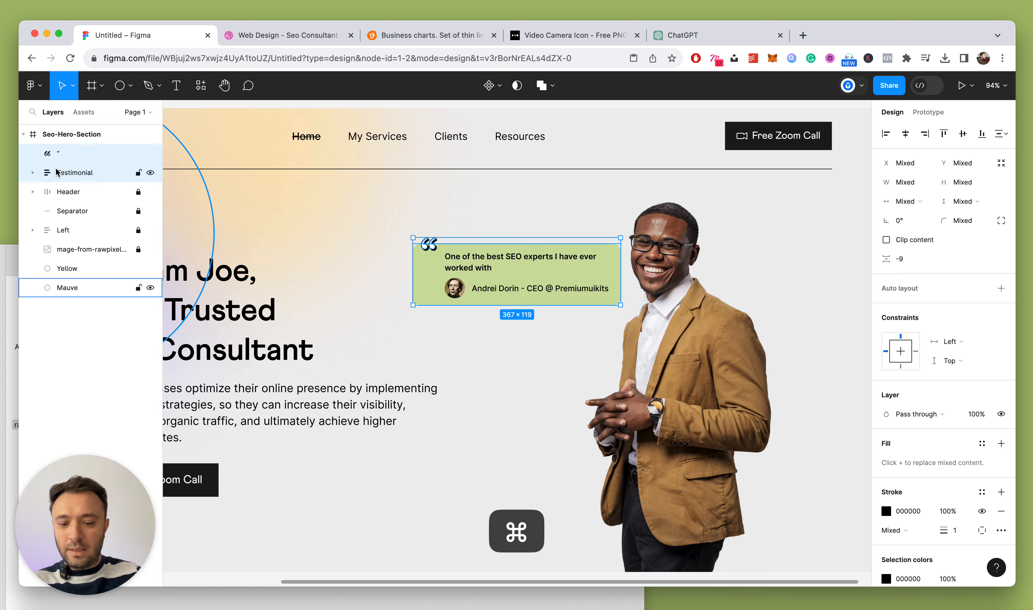
{"action": "key", "text": "super+g"}
{"action": "double_click", "coordinate": [60, 153]}
{"action": "type", "text": "Testi"}
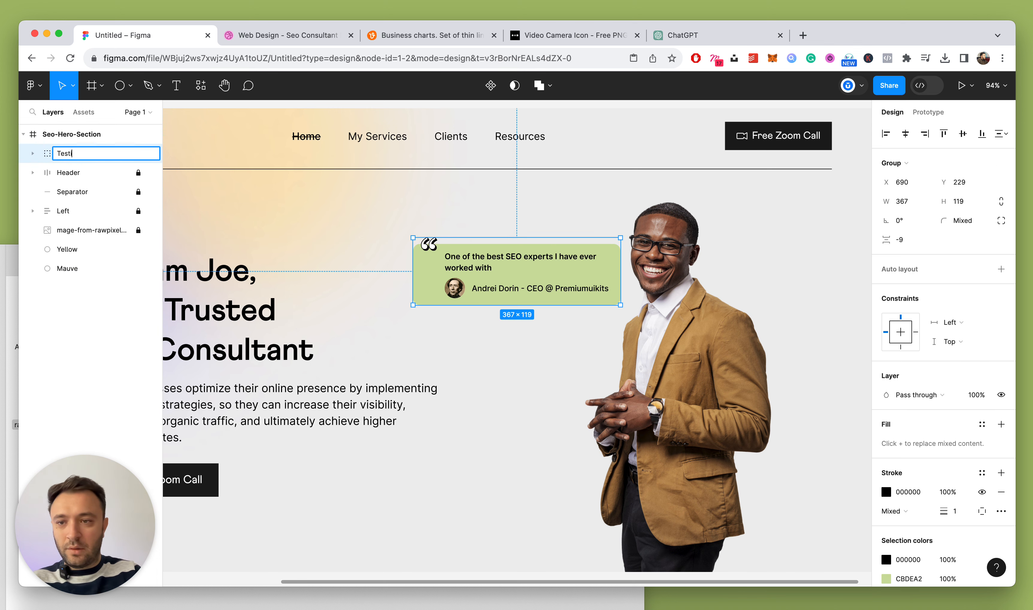
{"action": "type", "text": "monial"}
{"action": "key", "text": "Return"}
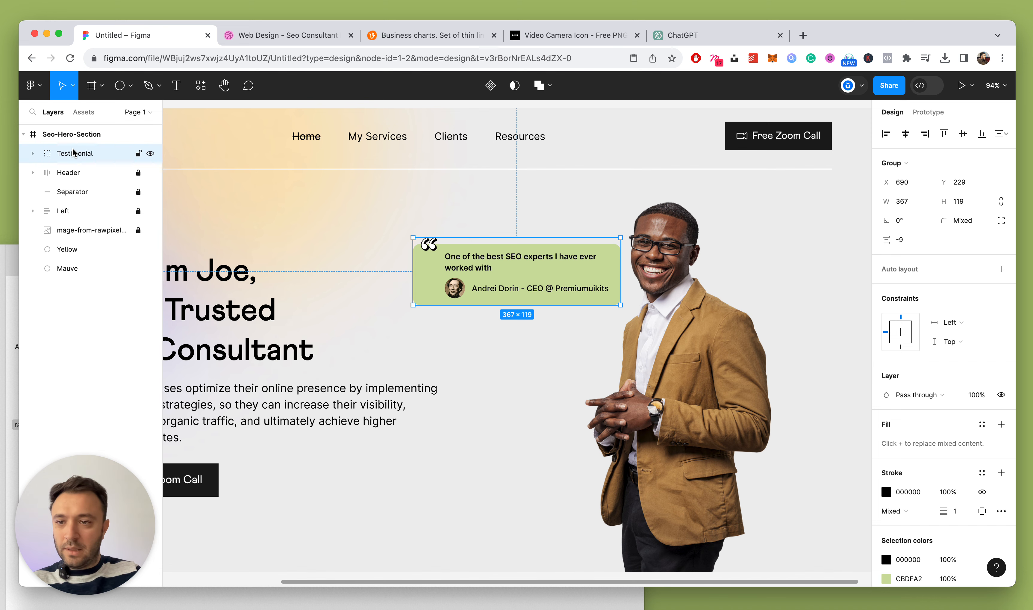
{"action": "left_click_drag", "start_coordinate": [73, 152], "coordinate": [64, 235]}
{"action": "left_click_drag", "start_coordinate": [564, 292], "coordinate": [627, 335]}
Switch to Dribbble and enlarge the SEO consultant shot image to inspect the testimonial card
{"action": "left_click", "coordinate": [309, 41]}
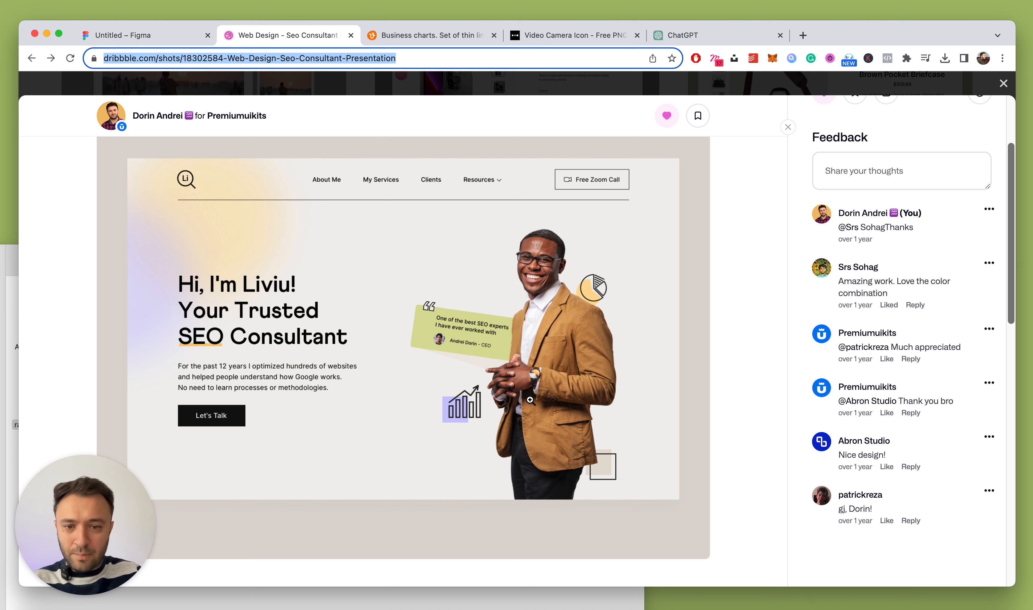
{"action": "left_click", "coordinate": [475, 379]}
{"action": "scroll", "coordinate": [513, 337], "scroll_direction": "down", "scroll_amount": 5}
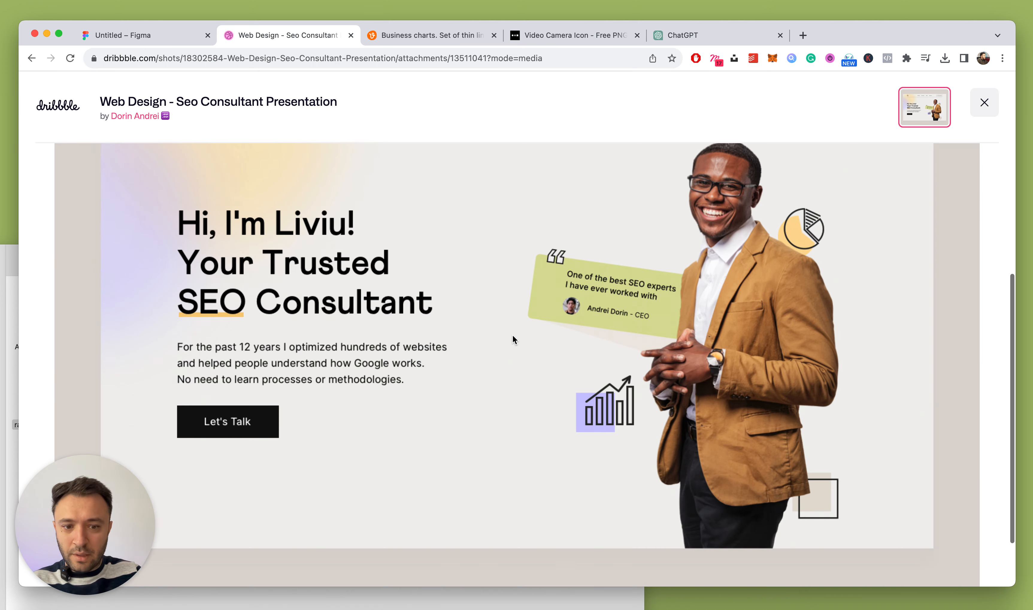
Back in Figma, shift the testimonial card up and to the right
{"action": "left_click", "coordinate": [182, 40]}
{"action": "scroll", "coordinate": [550, 333], "scroll_direction": "down", "scroll_amount": 3}
{"action": "scroll", "coordinate": [549, 333], "scroll_direction": "up", "scroll_amount": 6}
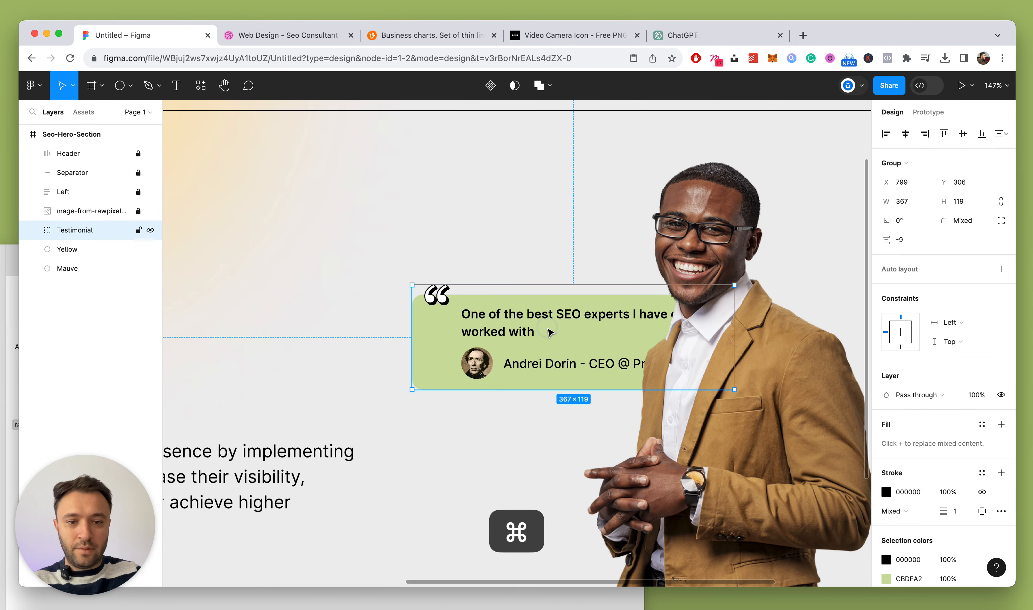
{"action": "left_click_drag", "start_coordinate": [550, 332], "coordinate": [575, 319]}
{"action": "scroll", "coordinate": [1000, 458], "scroll_direction": "down", "scroll_amount": 3}
Retint the card's CBDEA2 green fill to the yellower CBD495
{"action": "left_click", "coordinate": [879, 508]}
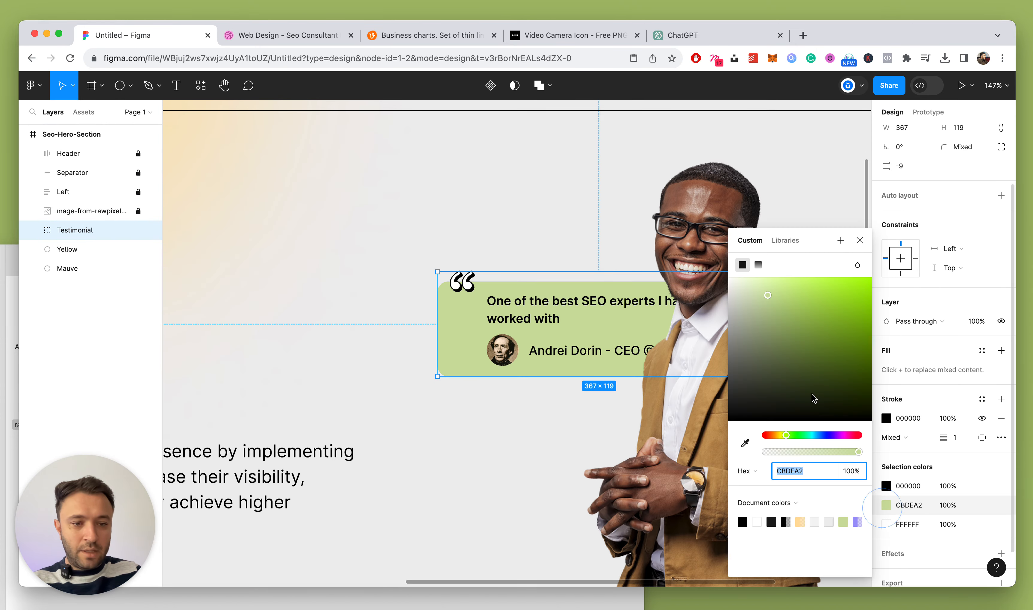
{"action": "left_click", "coordinate": [785, 435]}
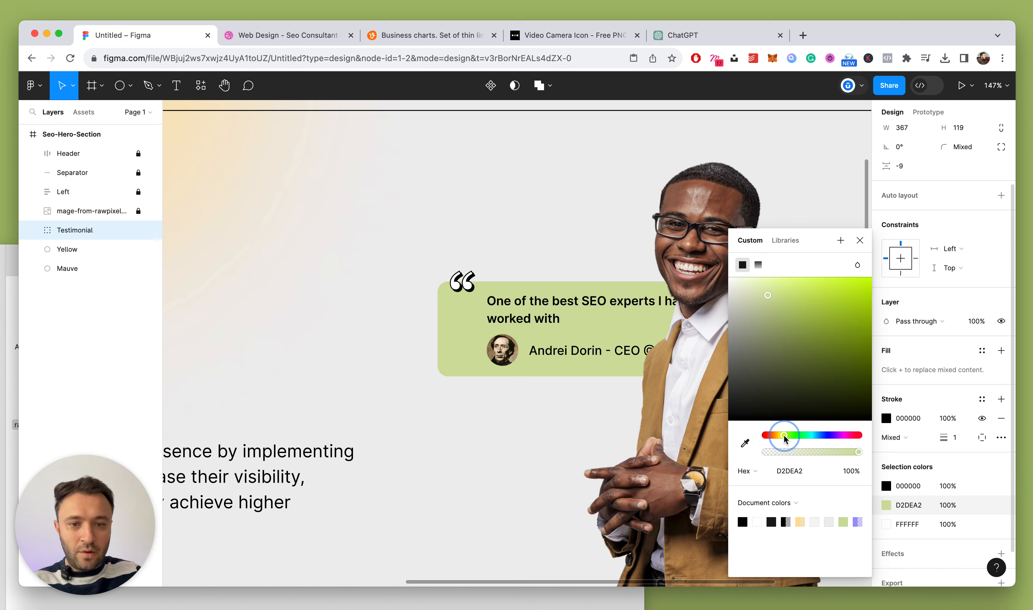
{"action": "mouse_move", "coordinate": [769, 301]}
{"action": "left_mouse_down"}
{"action": "mouse_move", "coordinate": [770, 292]}
{"action": "mouse_move", "coordinate": [772, 302]}
{"action": "mouse_move", "coordinate": [761, 300]}
{"action": "mouse_move", "coordinate": [775, 302]}
{"action": "left_mouse_up"}
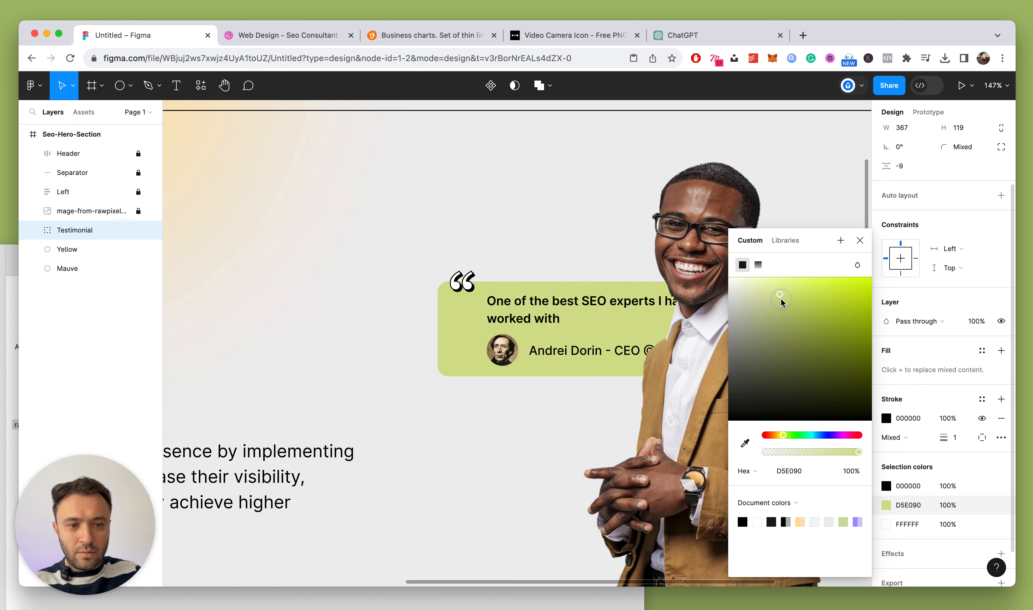
{"action": "left_click_drag", "start_coordinate": [772, 305], "coordinate": [771, 302]}
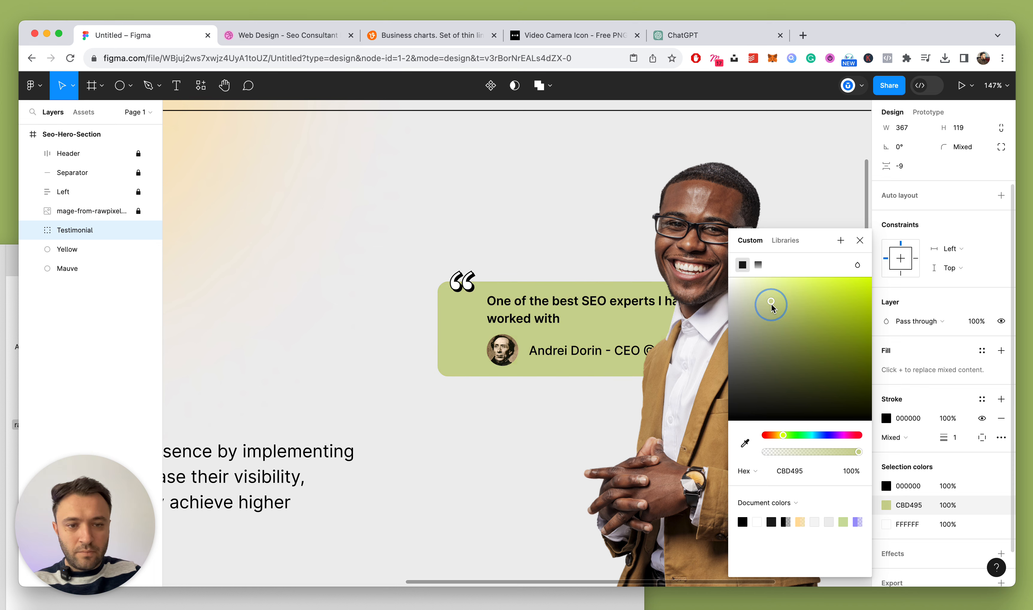
{"action": "left_click", "coordinate": [861, 240]}
{"action": "scroll", "coordinate": [505, 263], "scroll_direction": "down", "scroll_amount": 10}
{"action": "left_click", "coordinate": [689, 270]}
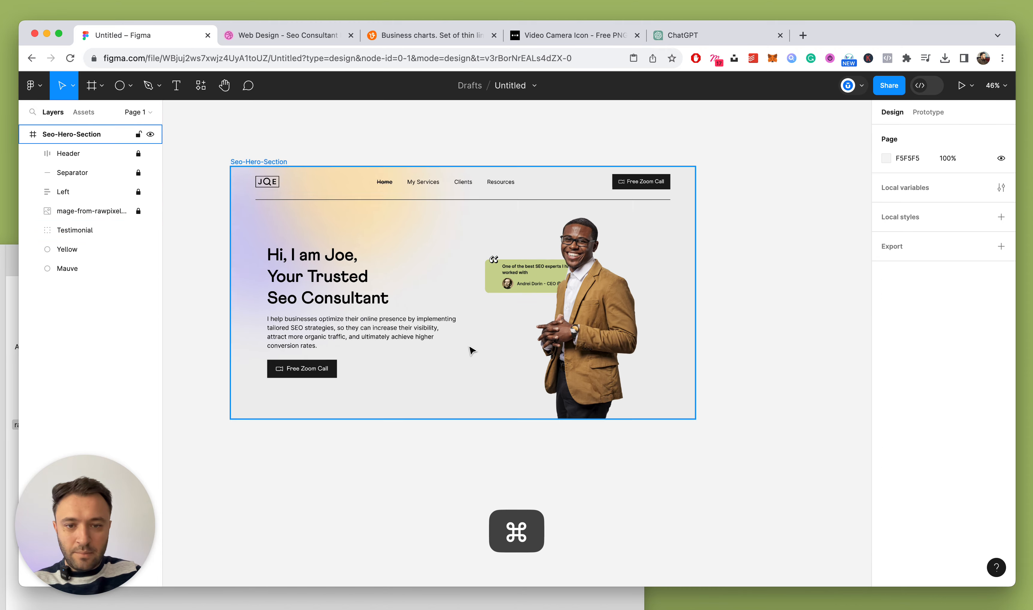
Tilt the Testimonial card about -10° and move it slightly left, checking the Dribbble reference
{"action": "scroll", "coordinate": [471, 351], "scroll_direction": "up", "scroll_amount": 5}
{"action": "left_click", "coordinate": [498, 194], "text": "super"}
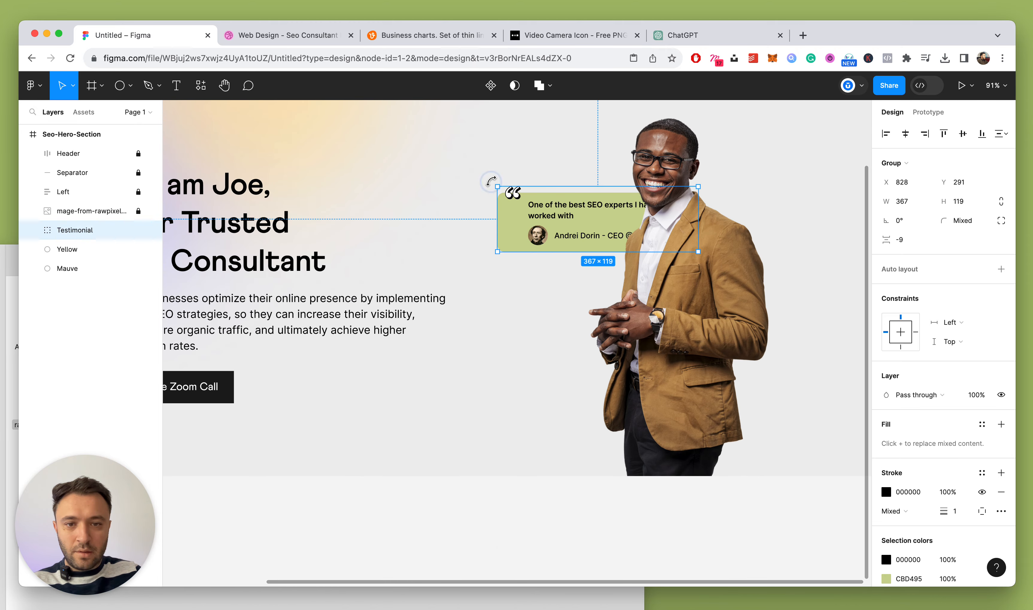
{"action": "left_click_drag", "start_coordinate": [491, 181], "coordinate": [503, 166]}
{"action": "scroll", "coordinate": [477, 187], "scroll_direction": "down", "scroll_amount": 3}
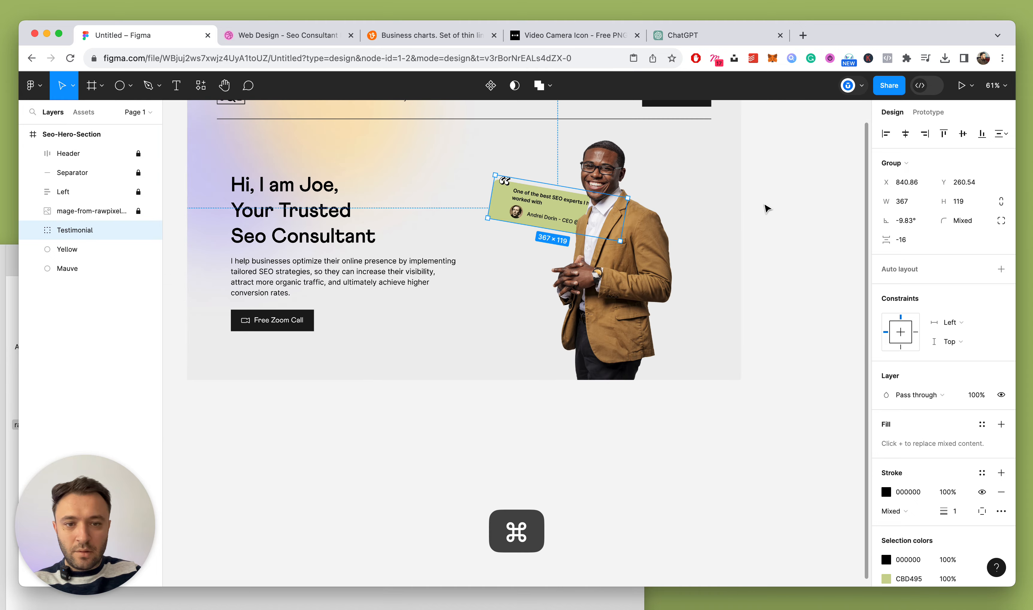
{"action": "left_click", "coordinate": [281, 36]}
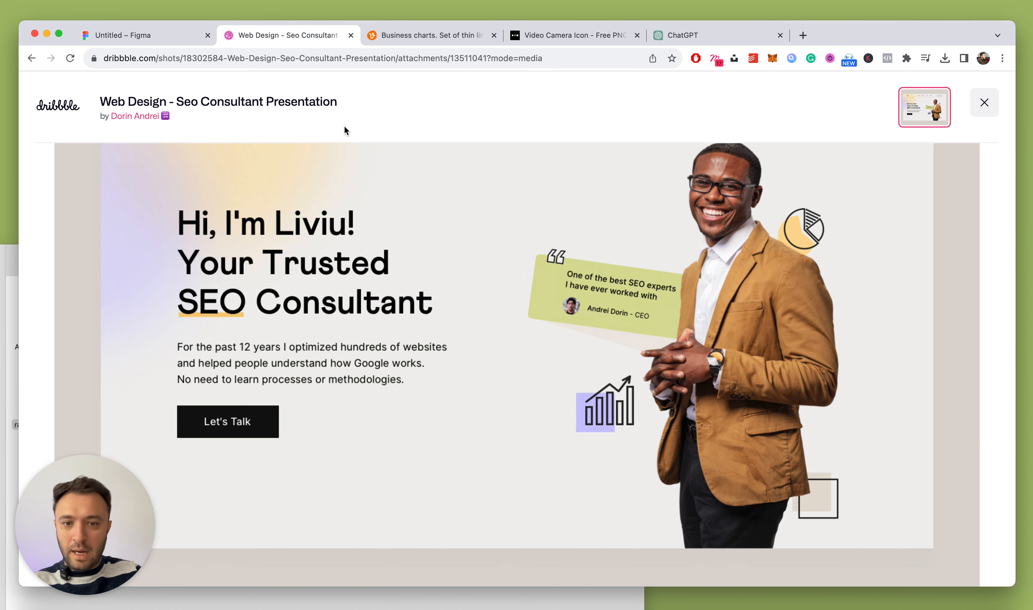
{"action": "left_click", "coordinate": [158, 34]}
{"action": "scroll", "coordinate": [405, 212], "scroll_direction": "up", "scroll_amount": 3}
{"action": "left_click_drag", "start_coordinate": [611, 211], "coordinate": [594, 209]}
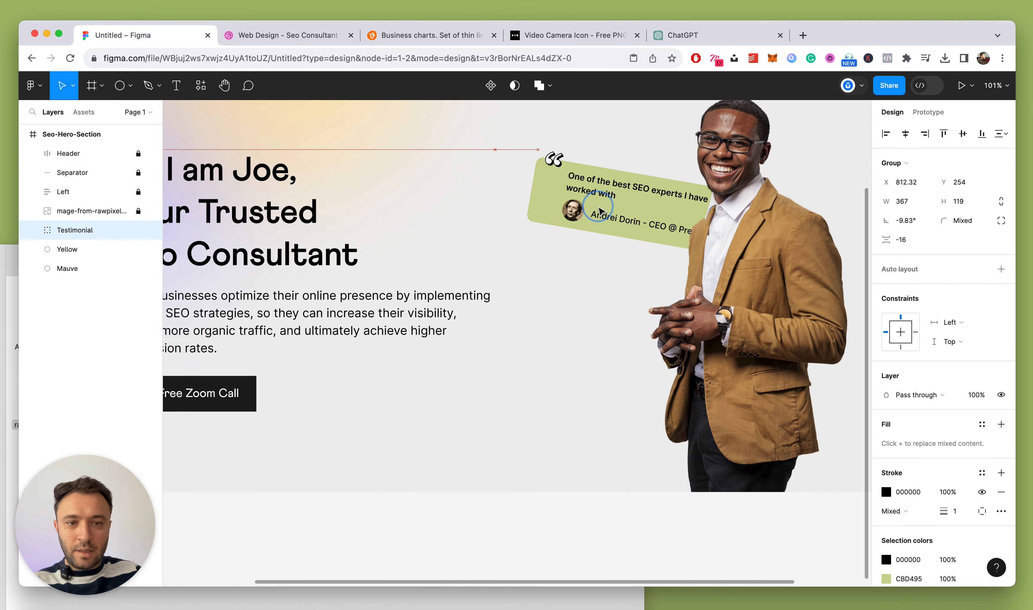
Turn the Testimonial group into an auto-layout frame and lower its corner radius to 8
{"action": "key", "text": "shift+a"}
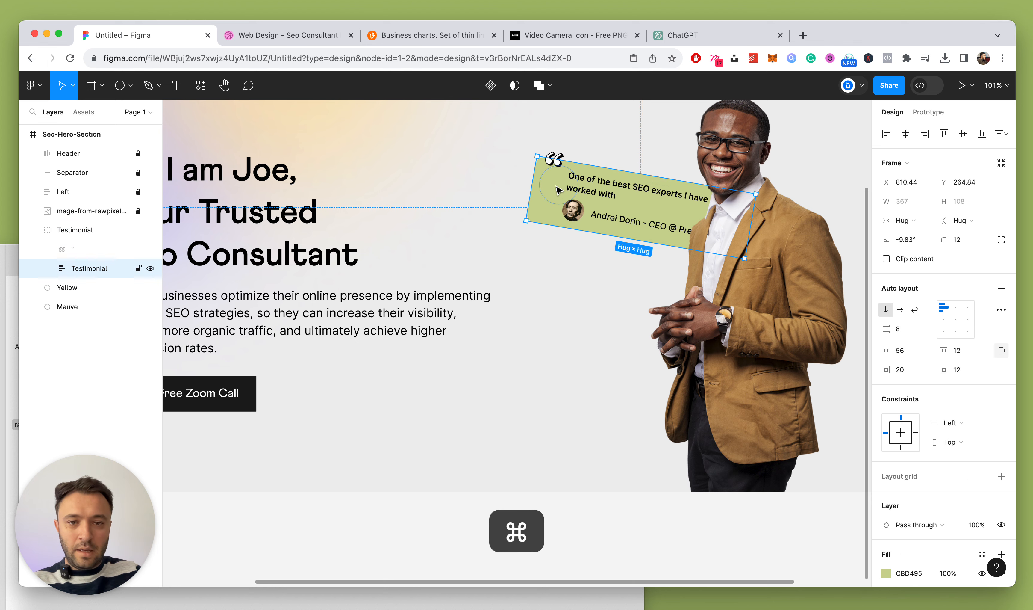
{"action": "left_click", "coordinate": [974, 248]}
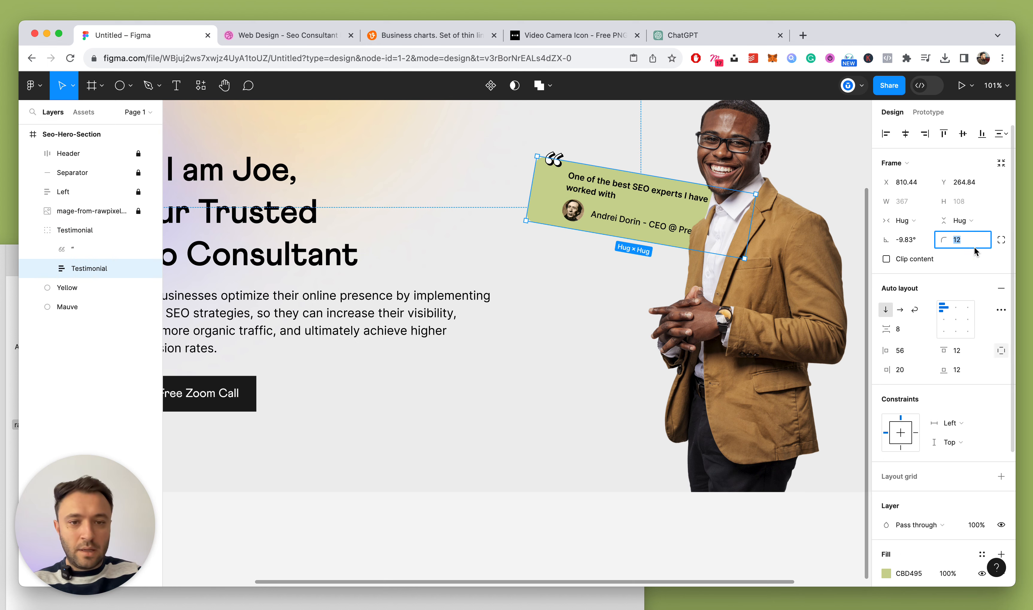
{"action": "key", "text": "Down"}
{"action": "key", "text": "Down"}
{"action": "key", "text": "Down"}
{"action": "key", "text": "Escape"}
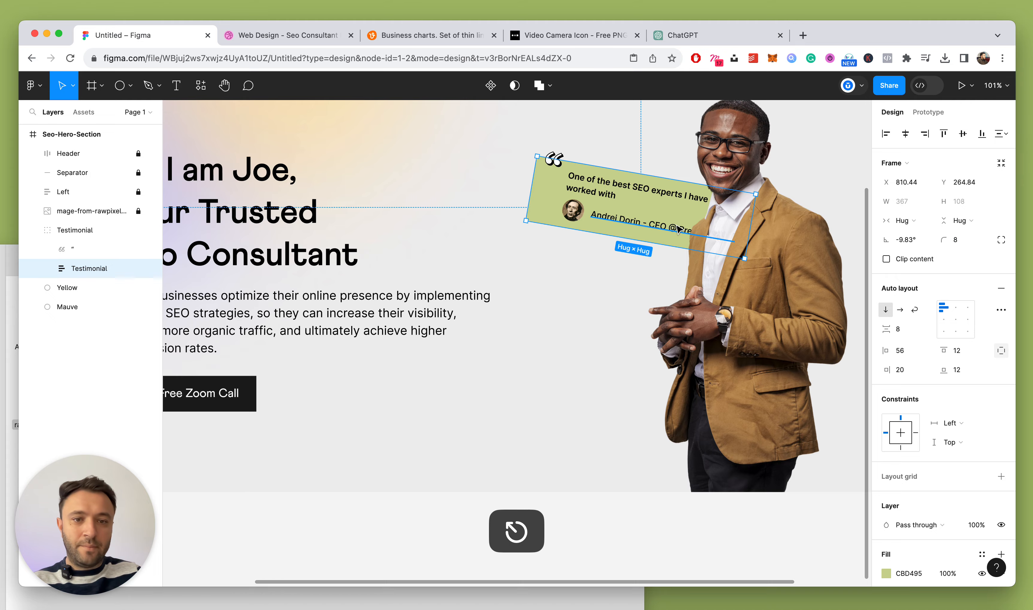
{"action": "scroll", "coordinate": [679, 222], "scroll_direction": "down", "scroll_amount": 5}
{"action": "left_click", "coordinate": [823, 212]}
{"action": "scroll", "coordinate": [823, 212], "scroll_direction": "down", "scroll_amount": 5}
{"action": "scroll", "coordinate": [823, 212], "scroll_direction": "up", "scroll_amount": 5}
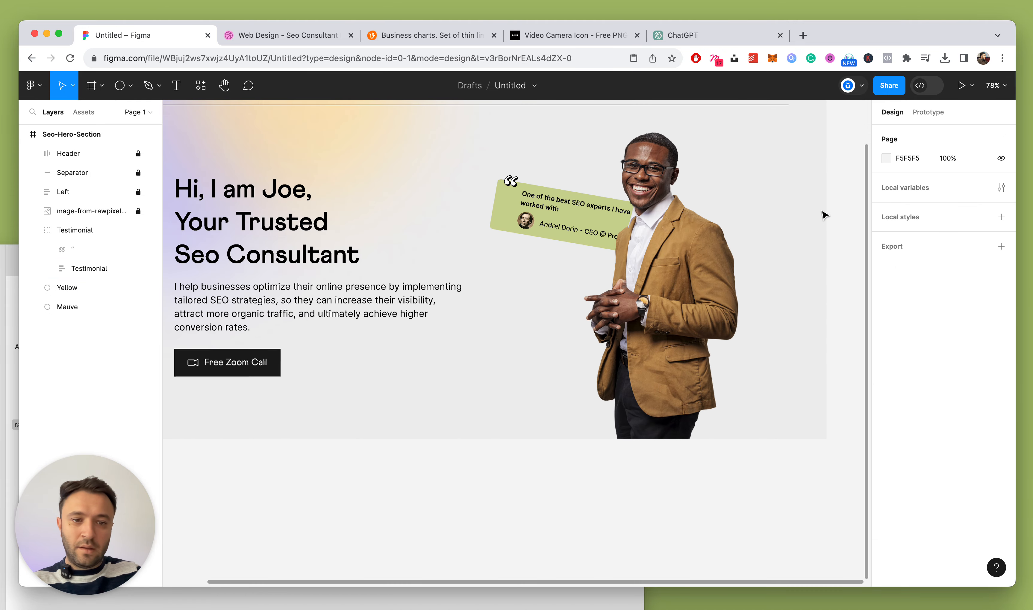
Import Pie (1).svg and position it beside the man's shoulder with Shift+arrow nudges
{"action": "left_click", "coordinate": [582, 230]}
{"action": "left_click", "coordinate": [32, 606]}
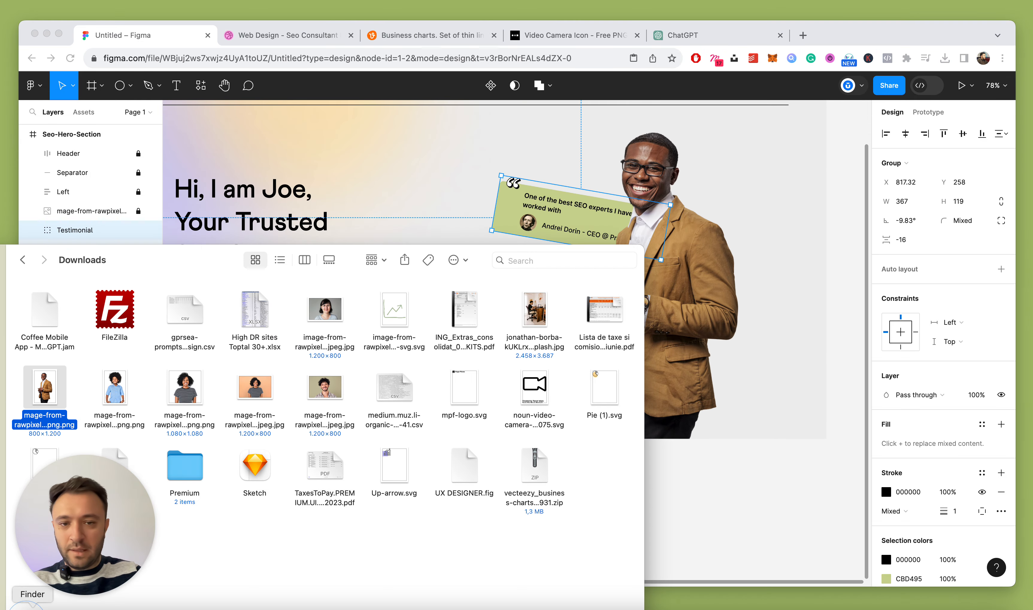
{"action": "left_click_drag", "start_coordinate": [597, 427], "coordinate": [773, 208]}
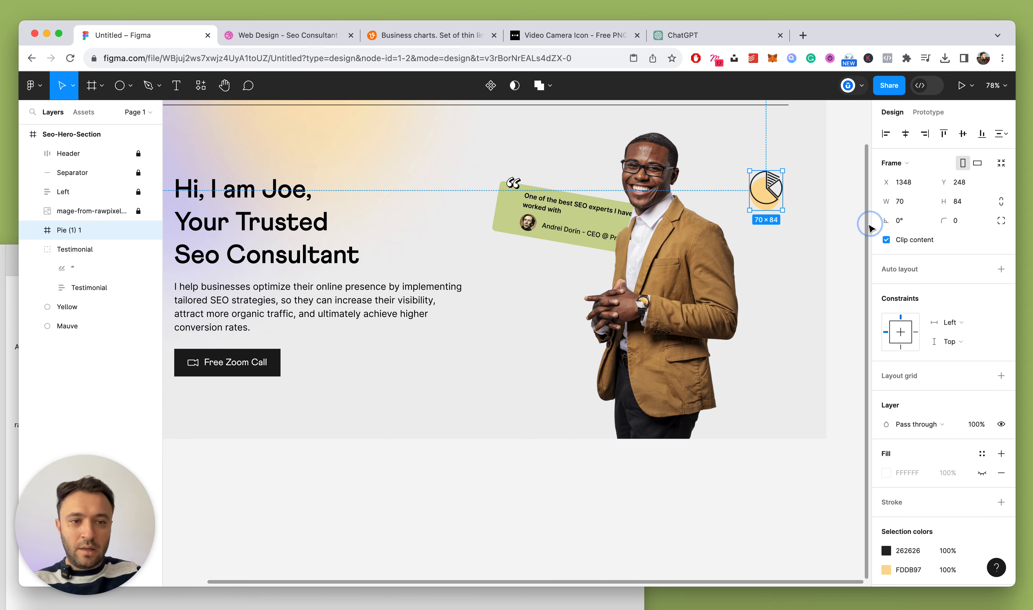
{"action": "left_click", "coordinate": [808, 181]}
{"action": "scroll", "coordinate": [816, 178], "scroll_direction": "up", "scroll_amount": 2}
{"action": "left_click_drag", "start_coordinate": [765, 255], "coordinate": [722, 279]}
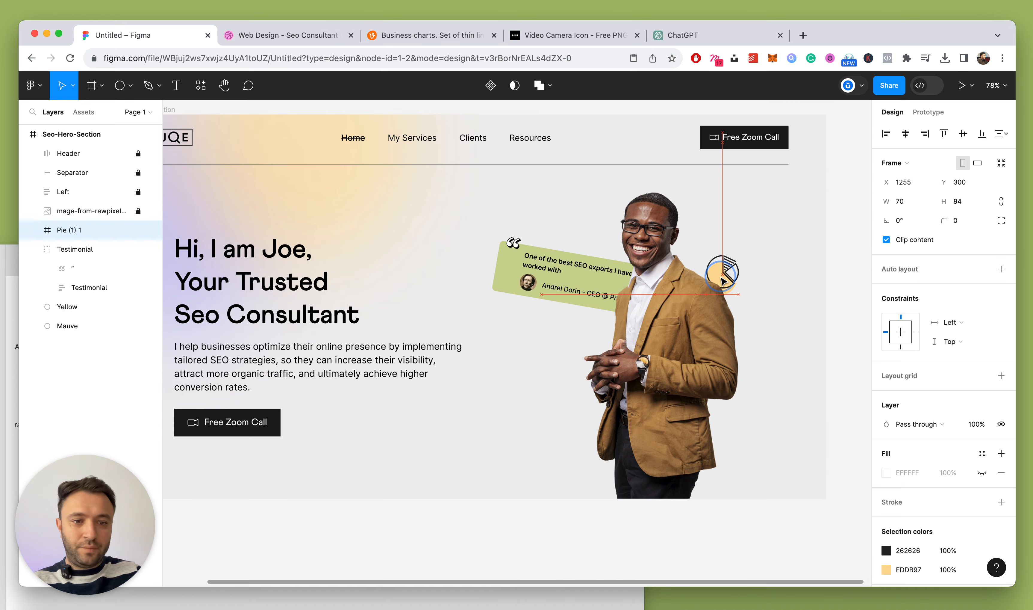
{"action": "left_click", "coordinate": [807, 266]}
{"action": "scroll", "coordinate": [809, 267], "scroll_direction": "down", "scroll_amount": 5}
{"action": "scroll", "coordinate": [810, 268], "scroll_direction": "down", "scroll_amount": 2}
{"action": "scroll", "coordinate": [810, 267], "scroll_direction": "up", "scroll_amount": 4}
{"action": "left_click_drag", "start_coordinate": [755, 269], "coordinate": [751, 270]}
{"action": "scroll", "coordinate": [855, 290], "scroll_direction": "right", "scroll_amount": 3}
{"action": "key", "text": "shift+Up"}
{"action": "key", "text": "shift+Right"}
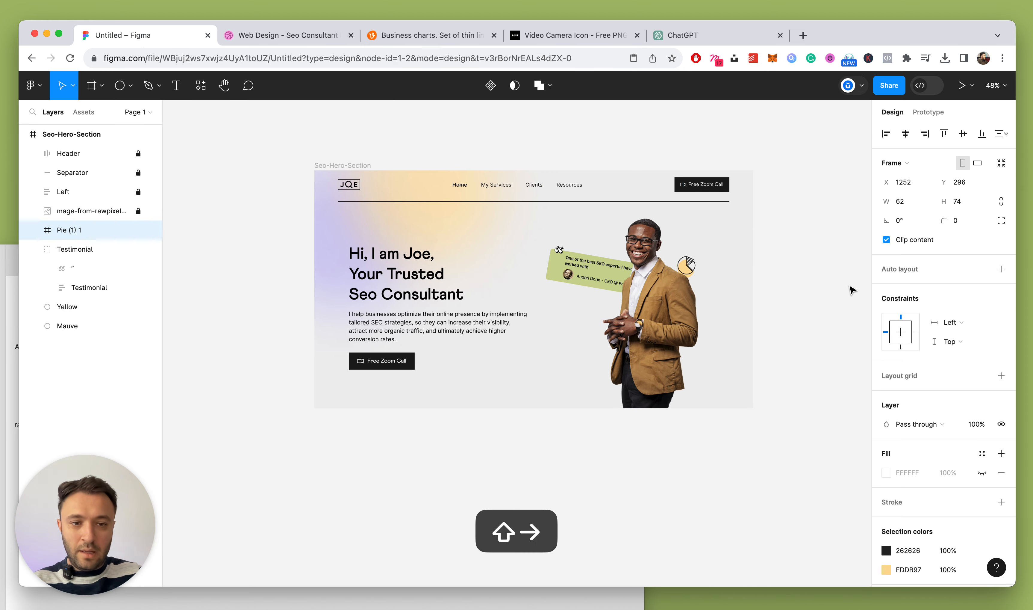
Import Up-arrow.svg from the Downloads folder onto the canvas
{"action": "key", "text": "super+Tab"}
{"action": "left_click_drag", "start_coordinate": [269, 272], "coordinate": [426, 190]}
{"action": "left_click_drag", "start_coordinate": [593, 391], "coordinate": [683, 155]}
Select the whole Up-arrow 1 icon and move it down toward the hero with Shift+Down
{"action": "left_click", "coordinate": [732, 132]}
{"action": "key", "text": "super+z"}
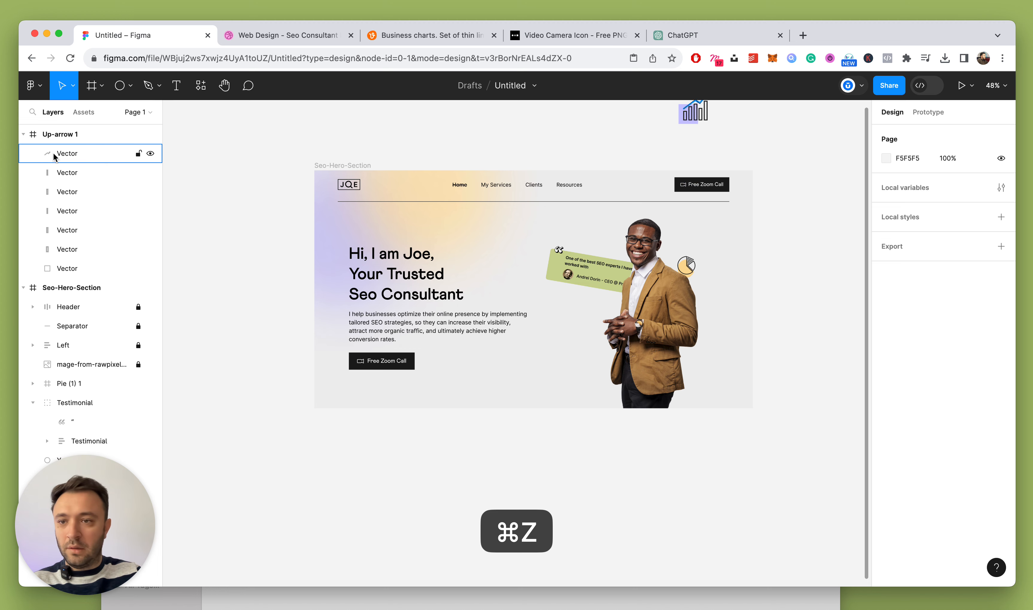
{"action": "left_click", "coordinate": [40, 134]}
{"action": "left_click", "coordinate": [698, 121]}
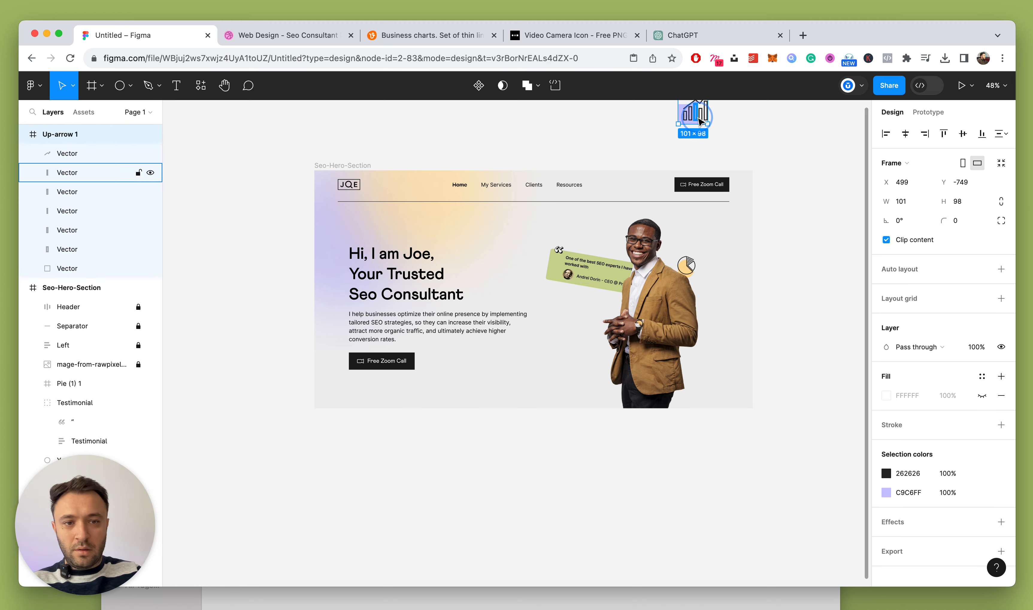
{"action": "left_click", "coordinate": [23, 134]}
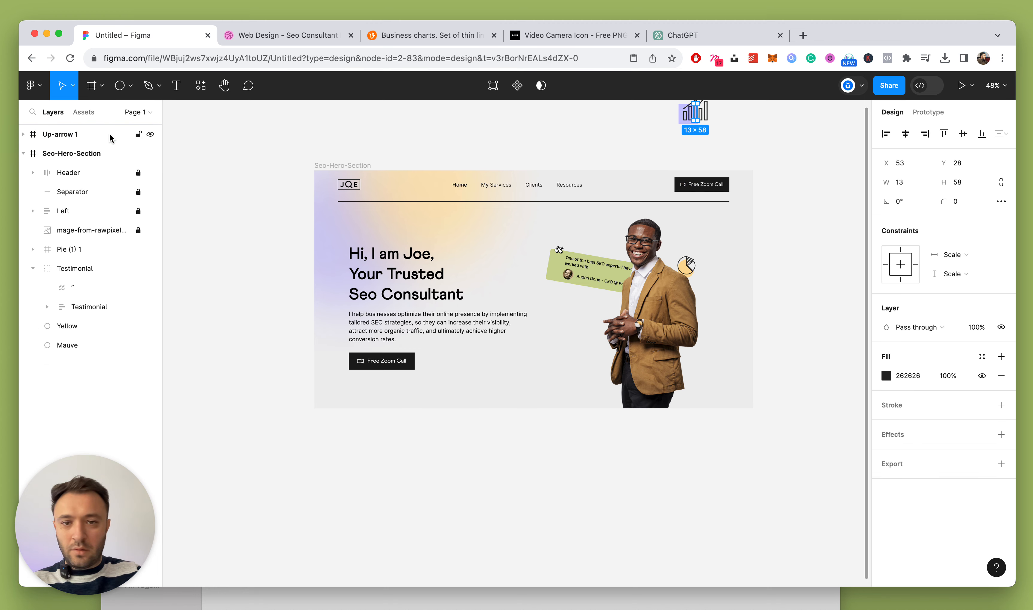
{"action": "left_click", "coordinate": [72, 138]}
{"action": "key", "text": "shift+Down"}
{"action": "key", "text": "shift+Down"}
{"action": "key", "text": "shift+Down"}
{"action": "key", "text": "shift+Down"}
{"action": "key", "text": "shift+Down"}
{"action": "key", "text": "shift+Down"}
{"action": "key", "text": "shift+Down"}
{"action": "key", "text": "shift+Down"}
{"action": "key", "text": "shift+Down"}
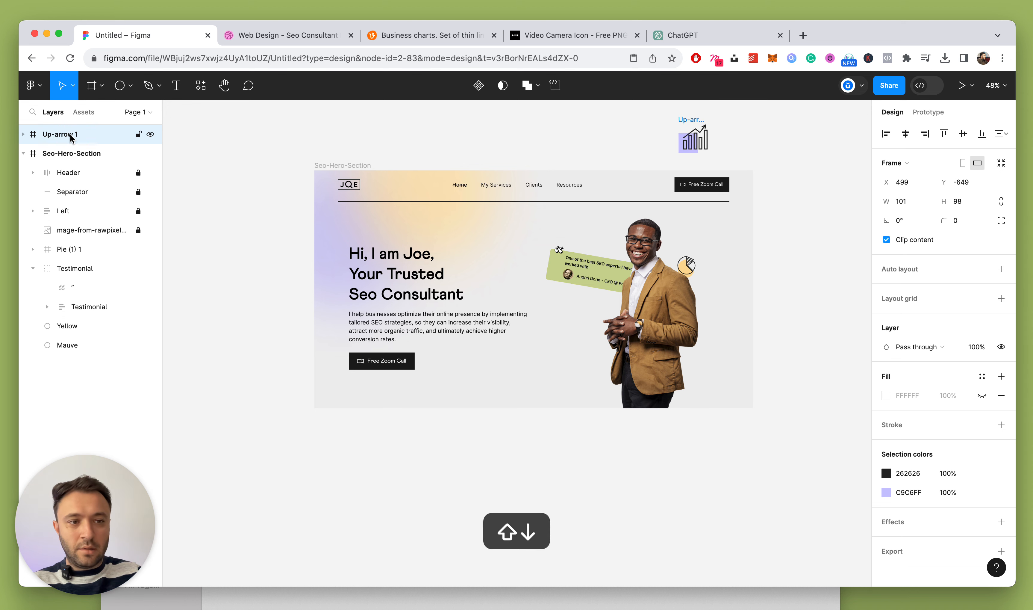
{"action": "key", "text": "shift+Down"}
{"action": "key", "text": "shift+Down"}
{"action": "key", "text": "shift+Down"}
{"action": "key", "text": "shift+Down"}
{"action": "key", "text": "shift+Down"}
{"action": "key", "text": "shift+Down"}
{"action": "key", "text": "shift+Down"}
{"action": "key", "text": "shift+Down"}
{"action": "key", "text": "shift+Down"}
{"action": "key", "text": "shift+Down"}
{"action": "key", "text": "shift+Down"}
{"action": "key", "text": "shift+Down"}
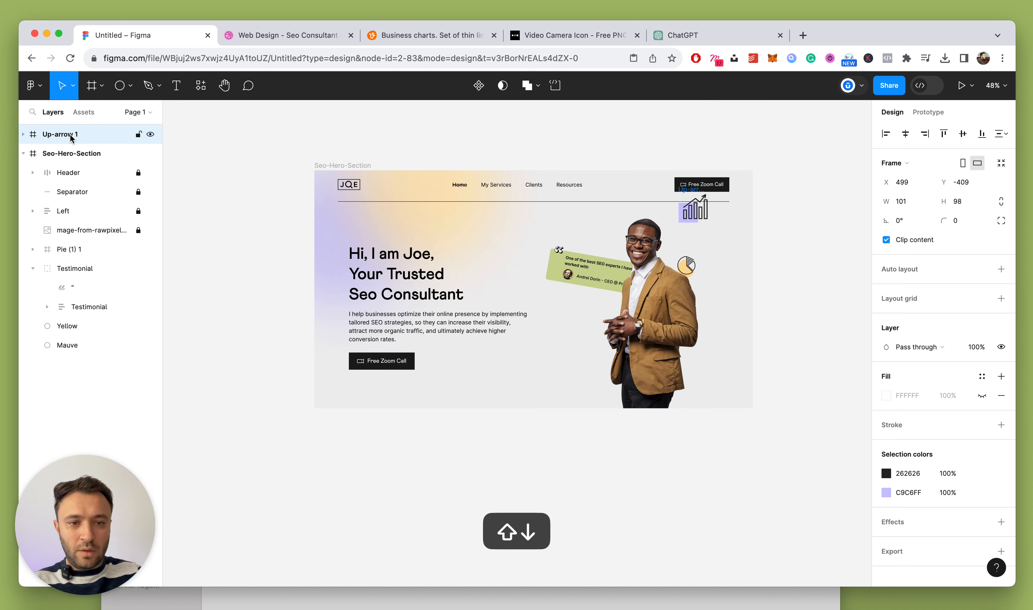
{"action": "key", "text": "shift+Down"}
{"action": "key", "text": "shift+Down"}
{"action": "key", "text": "shift+Down"}
{"action": "key", "text": "shift+Down"}
{"action": "key", "text": "shift+Down"}
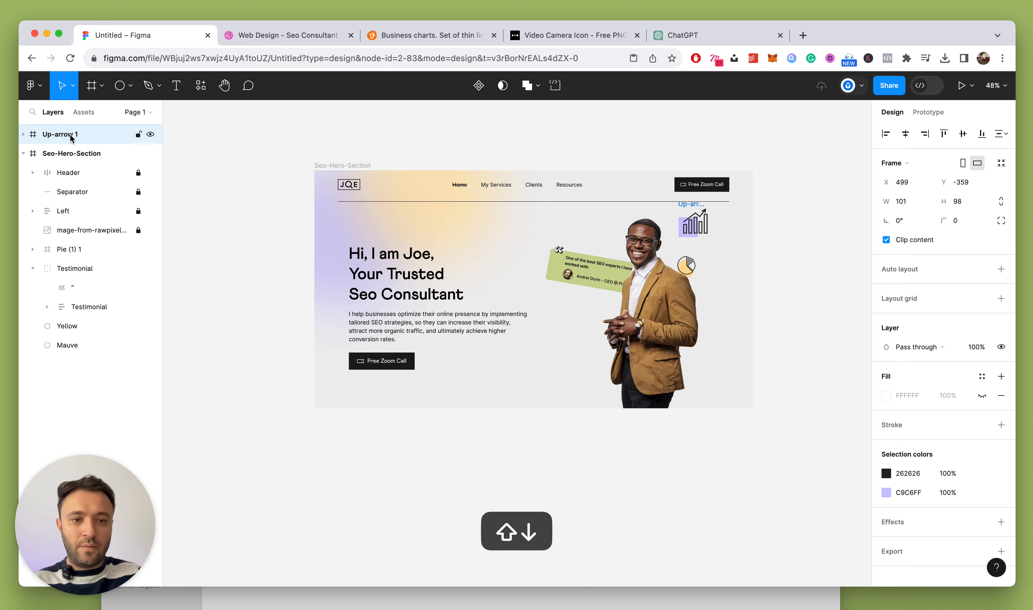
Check the business charts icon set page for reference
{"action": "left_click", "coordinate": [397, 35]}
{"action": "scroll", "coordinate": [398, 211], "scroll_direction": "down", "scroll_amount": 1}
{"action": "scroll", "coordinate": [423, 214], "scroll_direction": "up", "scroll_amount": 1}
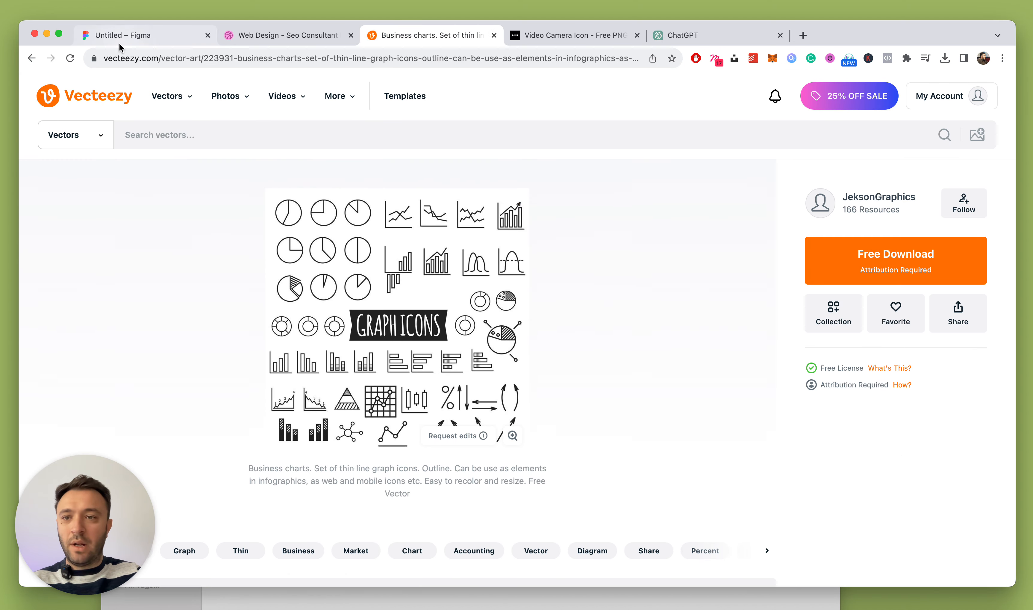
{"action": "left_click", "coordinate": [142, 36]}
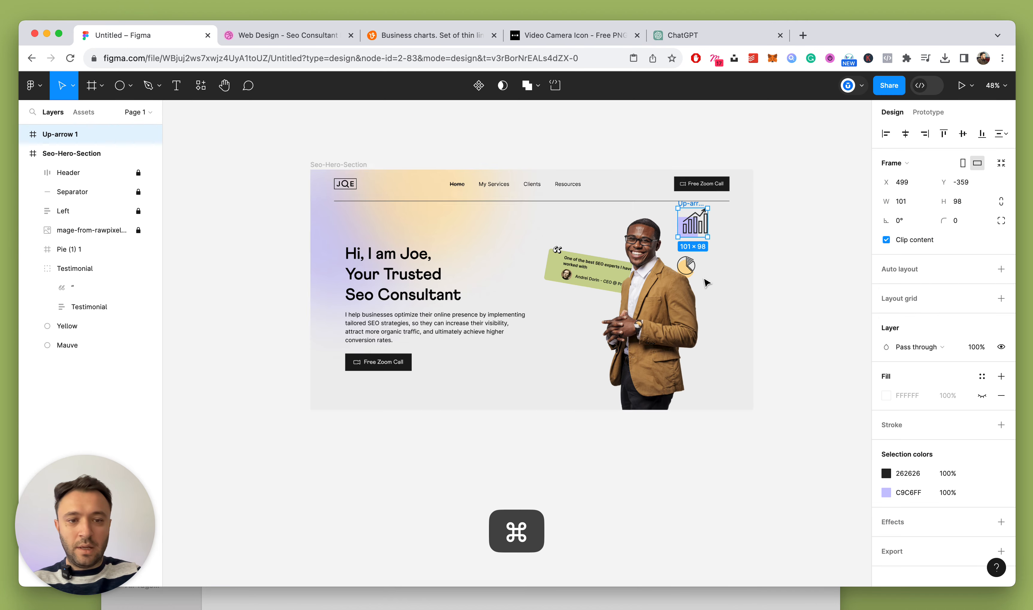
Group the chart icon's seven vectors and lock the new group
{"action": "scroll", "coordinate": [698, 217], "scroll_direction": "up", "scroll_amount": 3}
{"action": "left_click", "coordinate": [699, 217], "text": "super"}
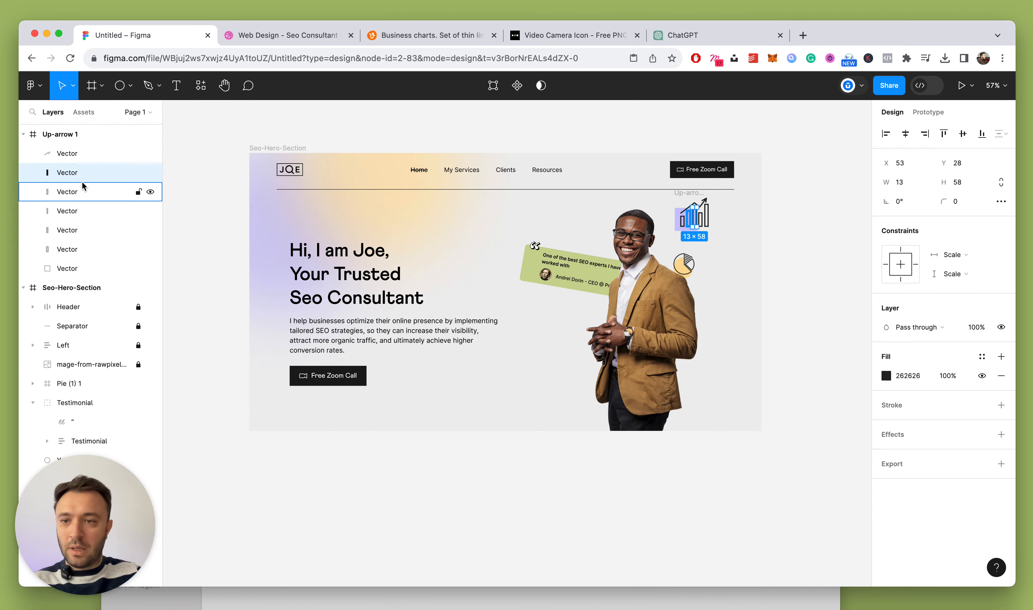
{"action": "left_click", "coordinate": [67, 154]}
{"action": "left_click", "coordinate": [70, 250], "text": "shift"}
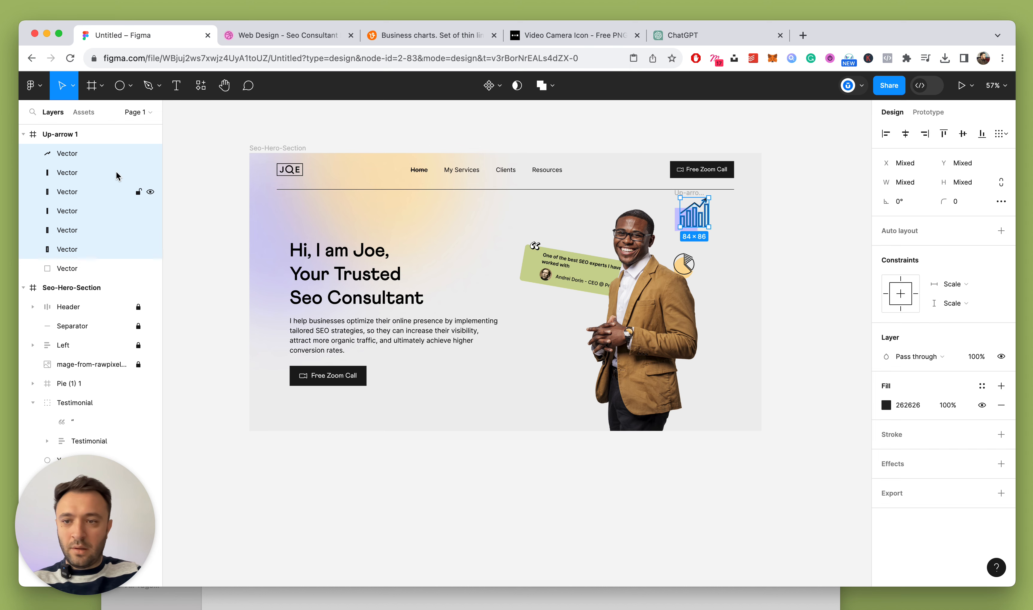
{"action": "left_click", "coordinate": [121, 135]}
{"action": "left_click", "coordinate": [100, 153]}
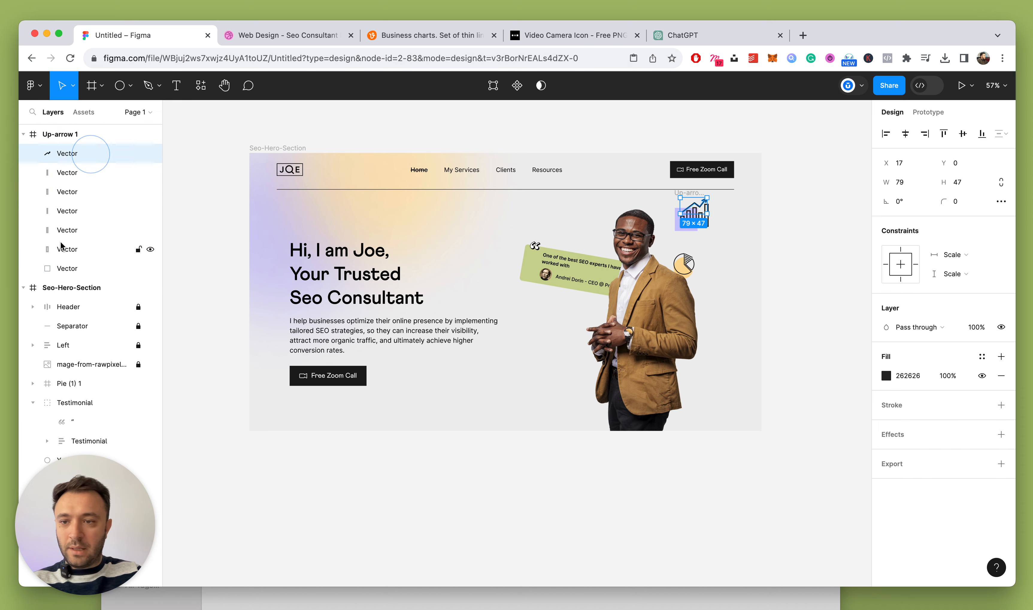
{"action": "left_click", "coordinate": [69, 268], "text": "shift"}
{"action": "key", "text": "super+g"}
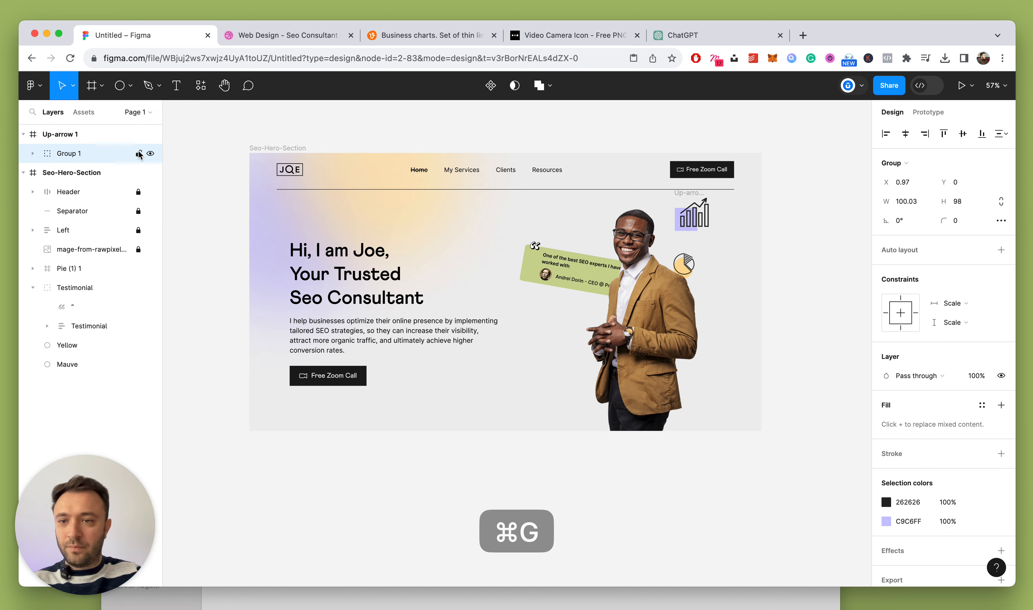
{"action": "left_click", "coordinate": [138, 153]}
{"action": "left_click", "coordinate": [24, 134]}
{"action": "left_click", "coordinate": [49, 133]}
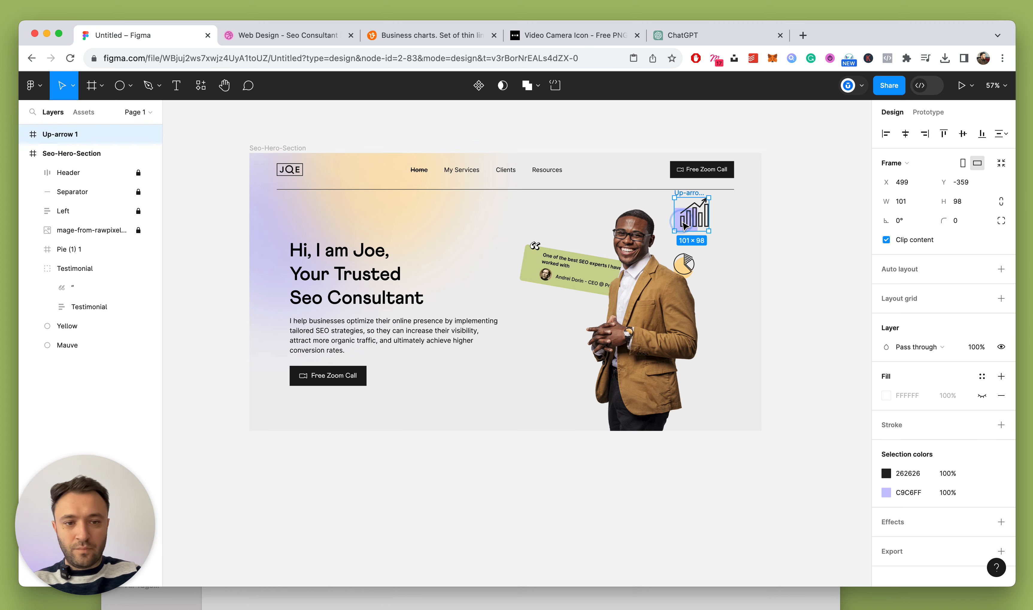
Move Up-arrow 1 into Seo-Hero-Section, level with the Free Zoom Call button
{"action": "left_click_drag", "start_coordinate": [684, 225], "coordinate": [579, 385]}
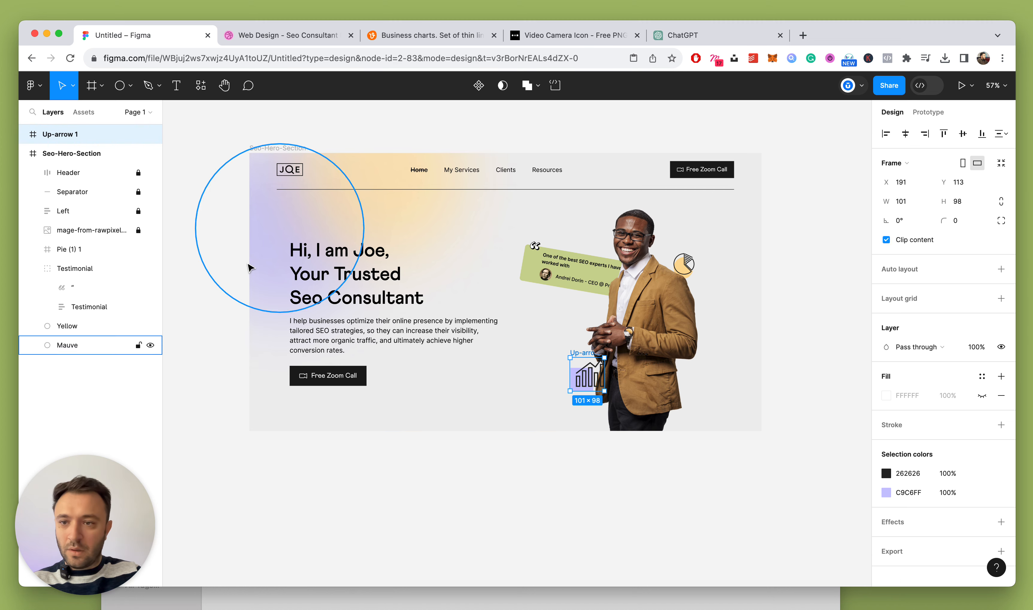
{"action": "left_click_drag", "start_coordinate": [63, 135], "coordinate": [89, 236]}
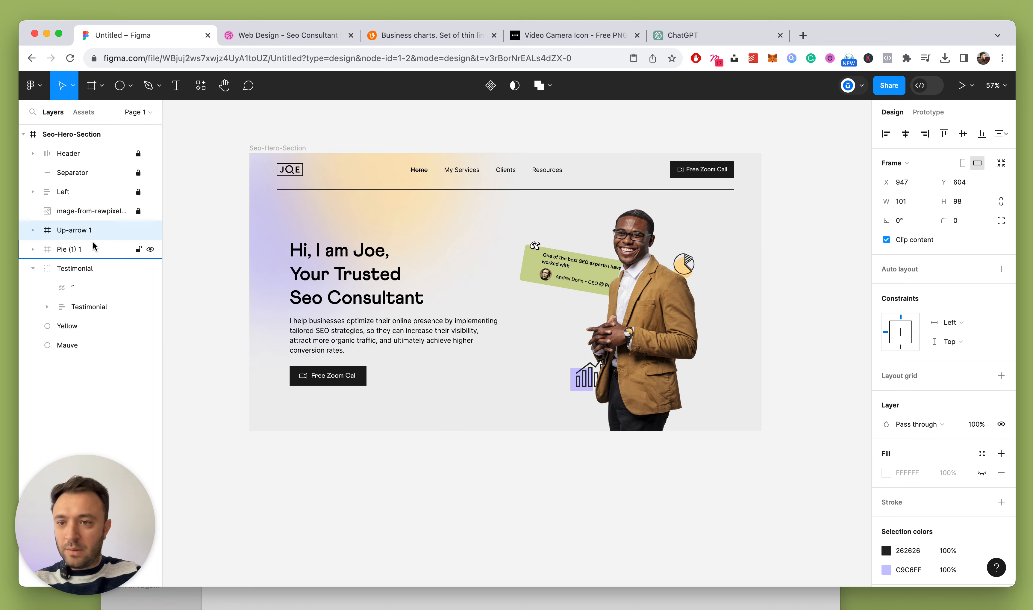
{"action": "scroll", "coordinate": [712, 375], "scroll_direction": "up", "scroll_amount": 2}
{"action": "left_click_drag", "start_coordinate": [560, 386], "coordinate": [537, 395]}
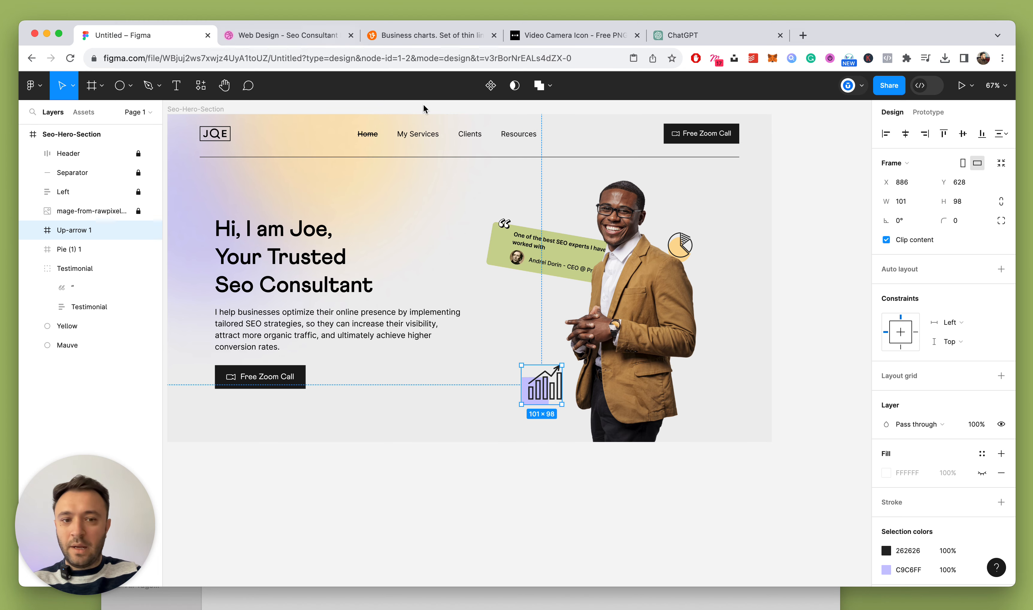
{"action": "left_click", "coordinate": [789, 277]}
{"action": "scroll", "coordinate": [789, 389], "scroll_direction": "up", "scroll_amount": 3}
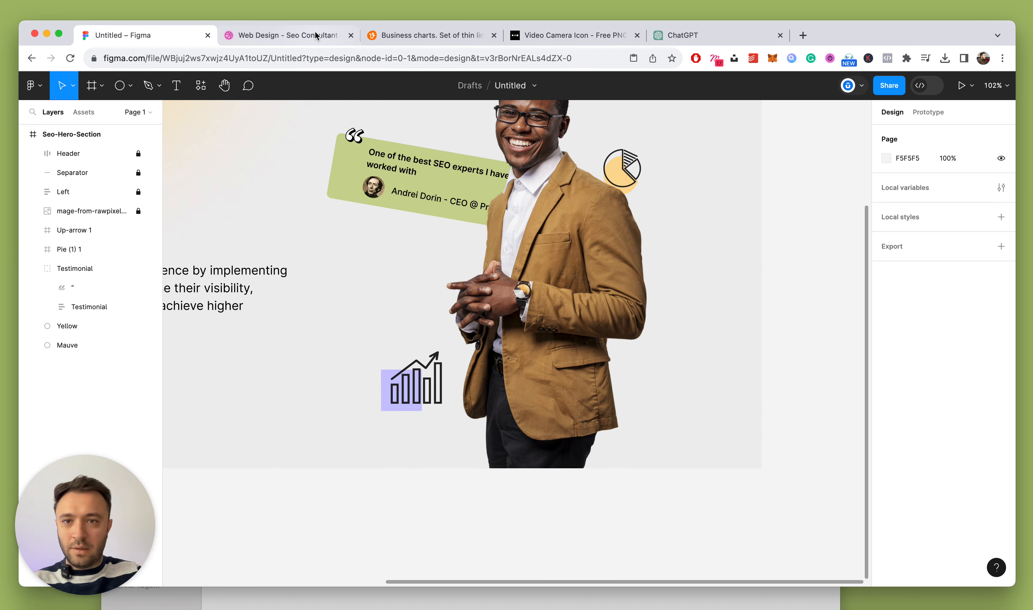
After checking the Dribbble reference, draw a small unfilled square with a 5-weight black outline
{"action": "key", "text": "super+2"}
{"action": "key", "text": "super+1"}
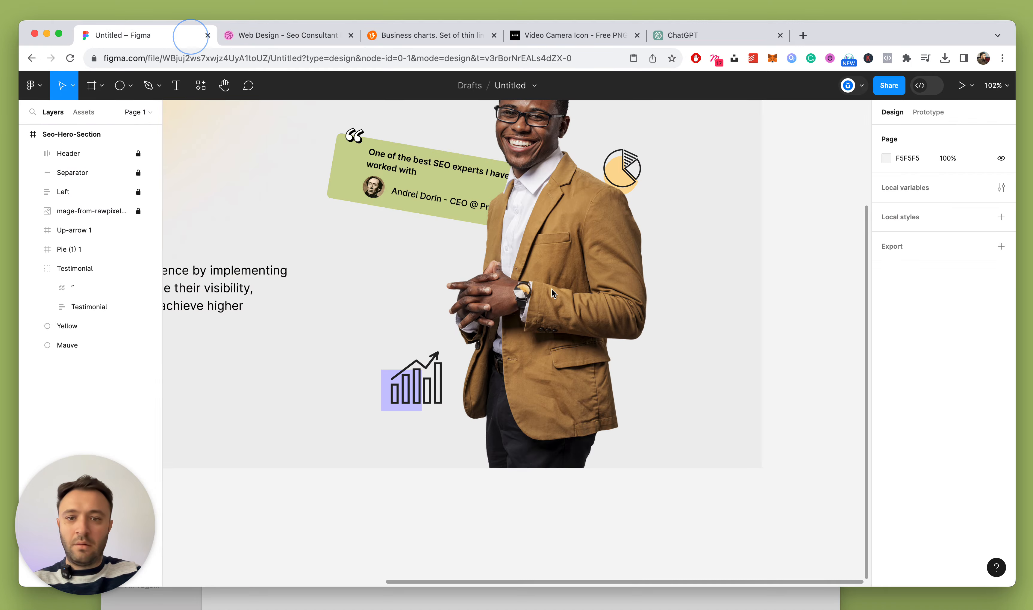
{"action": "key", "text": "r"}
{"action": "left_click_drag", "start_coordinate": [675, 357], "coordinate": [718, 398]}
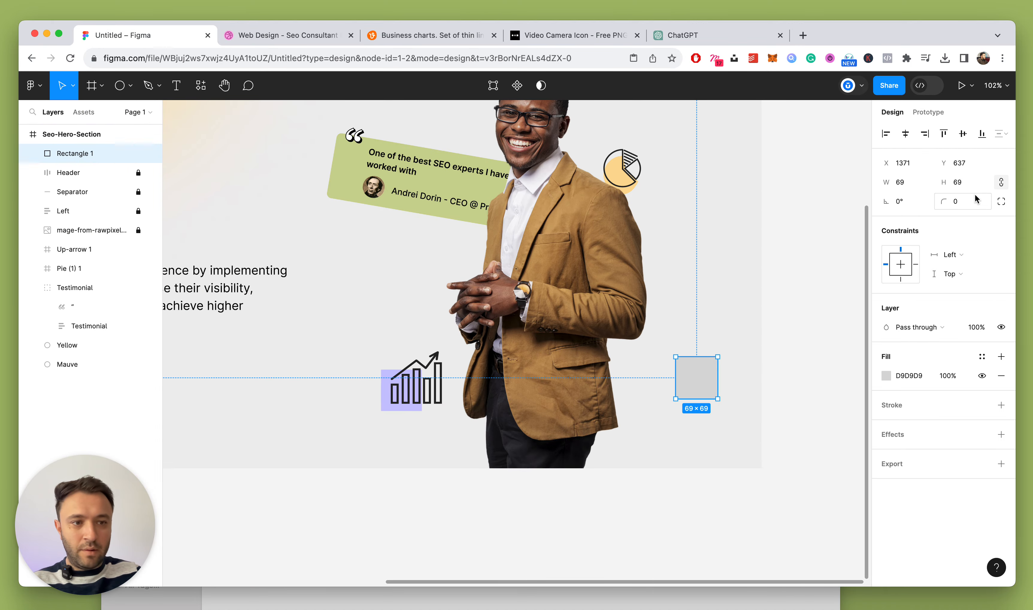
{"action": "key", "text": "Down"}
{"action": "key", "text": "Down"}
{"action": "key", "text": "Down"}
{"action": "key", "text": "Down"}
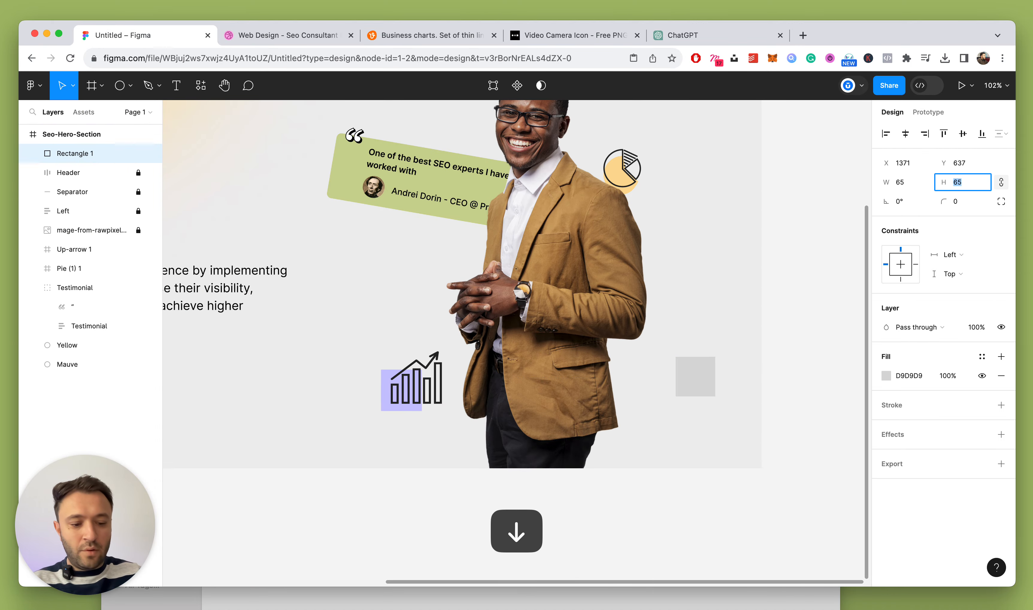
{"action": "left_click", "coordinate": [1000, 375]}
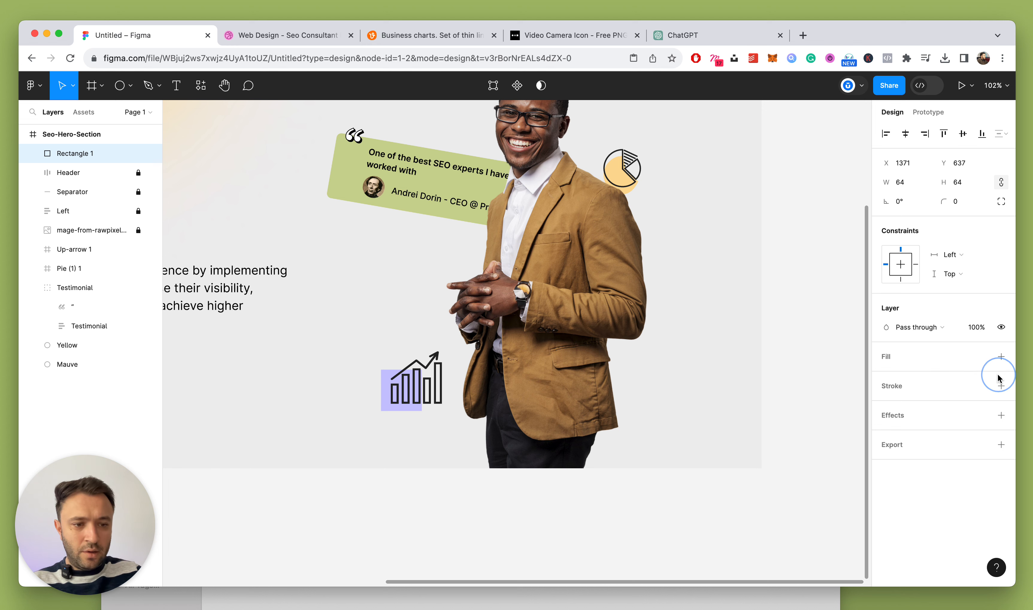
{"action": "left_click", "coordinate": [1007, 387]}
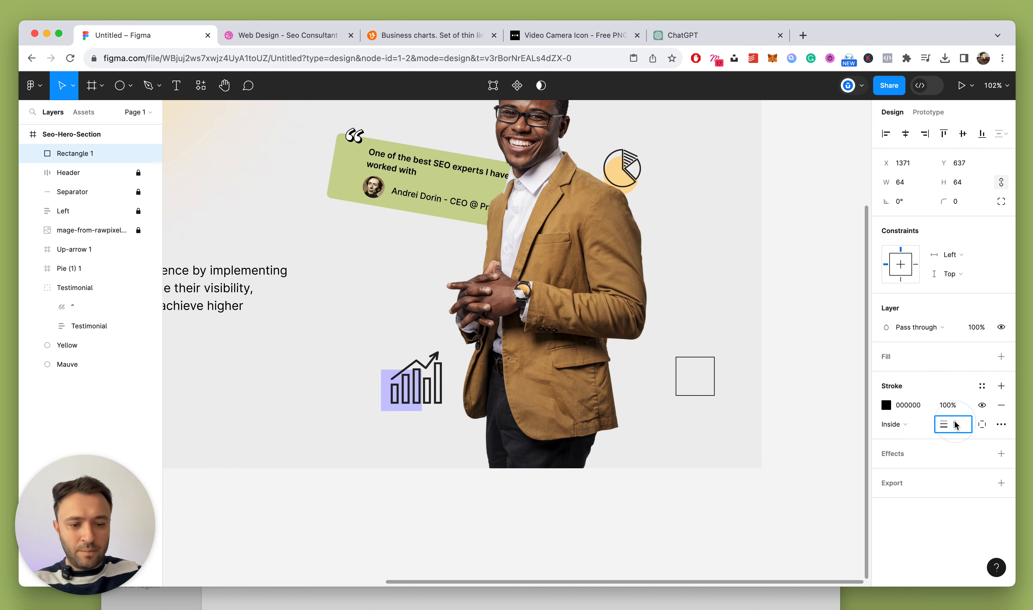
{"action": "key", "text": "Return"}
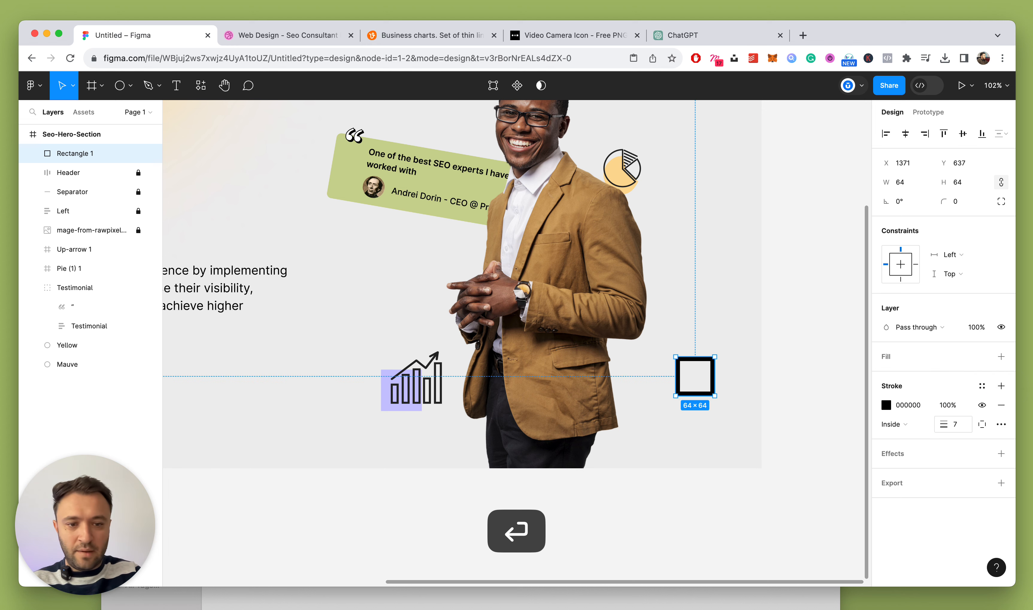
{"action": "left_click", "coordinate": [957, 424]}
{"action": "key", "text": "Down"}
{"action": "key", "text": "Down"}
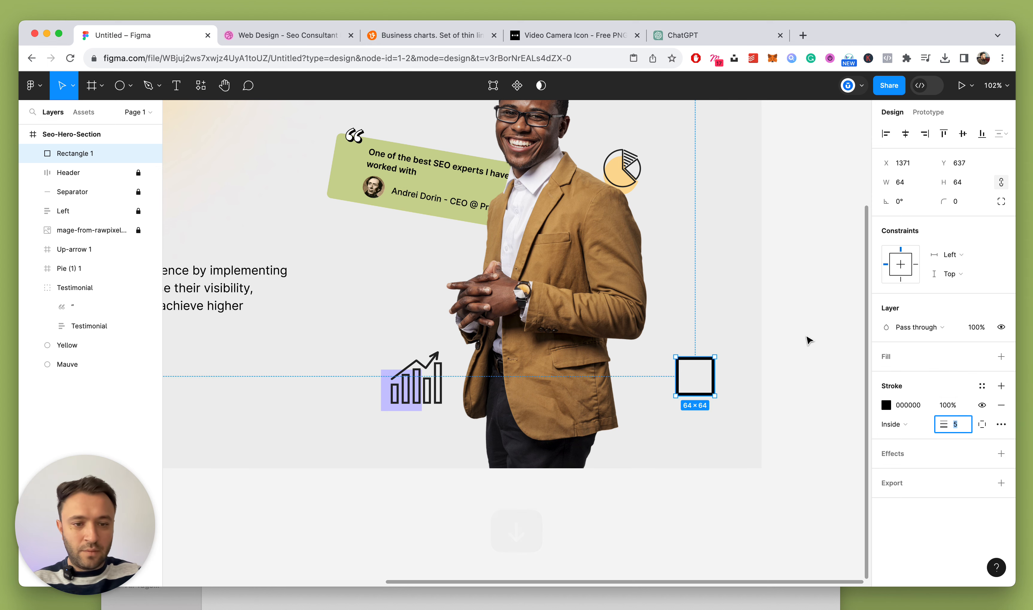
Duplicate the square, offset it left and down, and make it a grey-filled square behind the original
{"action": "left_click", "coordinate": [808, 337]}
{"action": "left_click", "coordinate": [710, 359], "text": "super"}
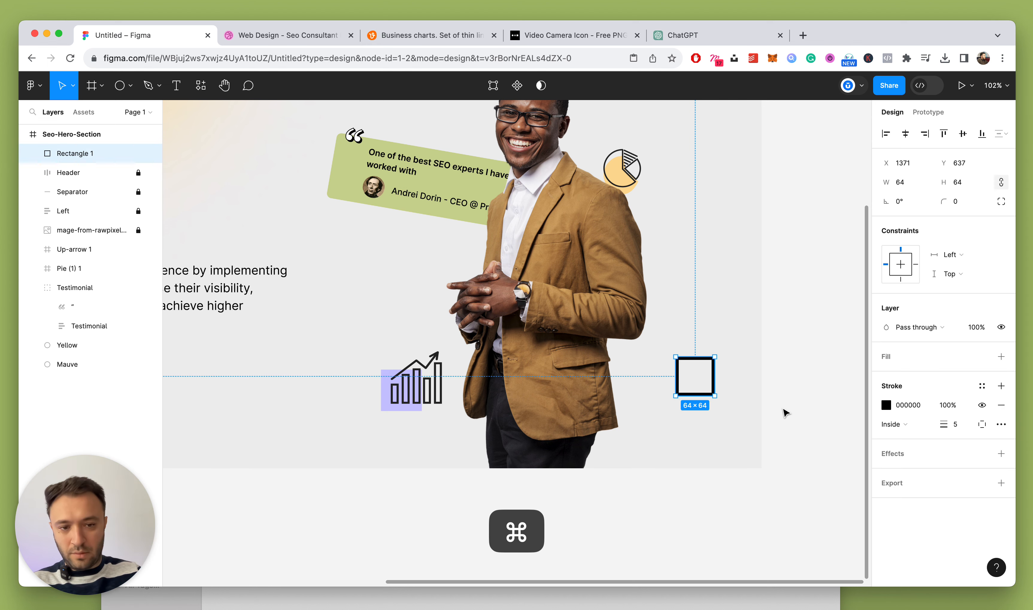
{"action": "key", "text": "super+d"}
{"action": "key", "text": "shift+Left"}
{"action": "key", "text": "shift+Left"}
{"action": "key", "text": "shift+Left"}
{"action": "key", "text": "shift+Down"}
{"action": "key", "text": "shift+Down"}
{"action": "key", "text": "shift+Down"}
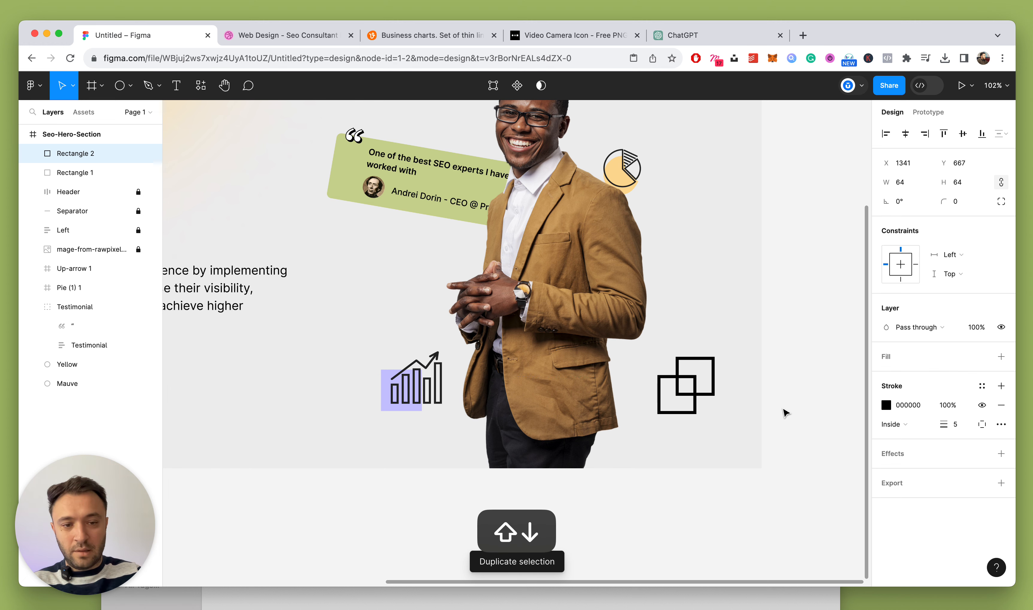
{"action": "key", "text": "Up"}
{"action": "key", "text": "Up"}
{"action": "key", "text": "Up"}
{"action": "left_click", "coordinate": [1001, 404]}
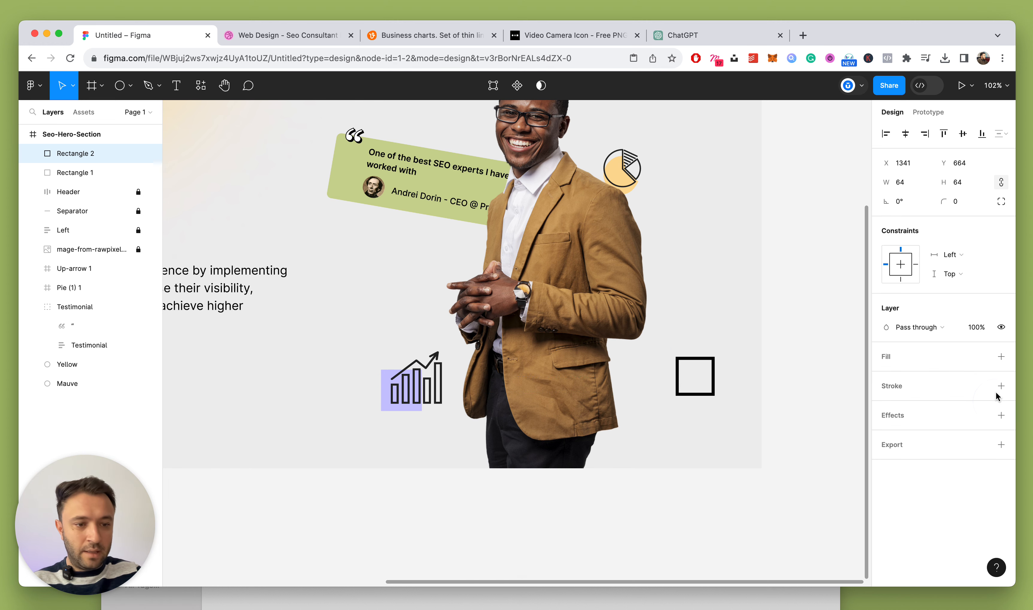
{"action": "left_click", "coordinate": [1002, 356]}
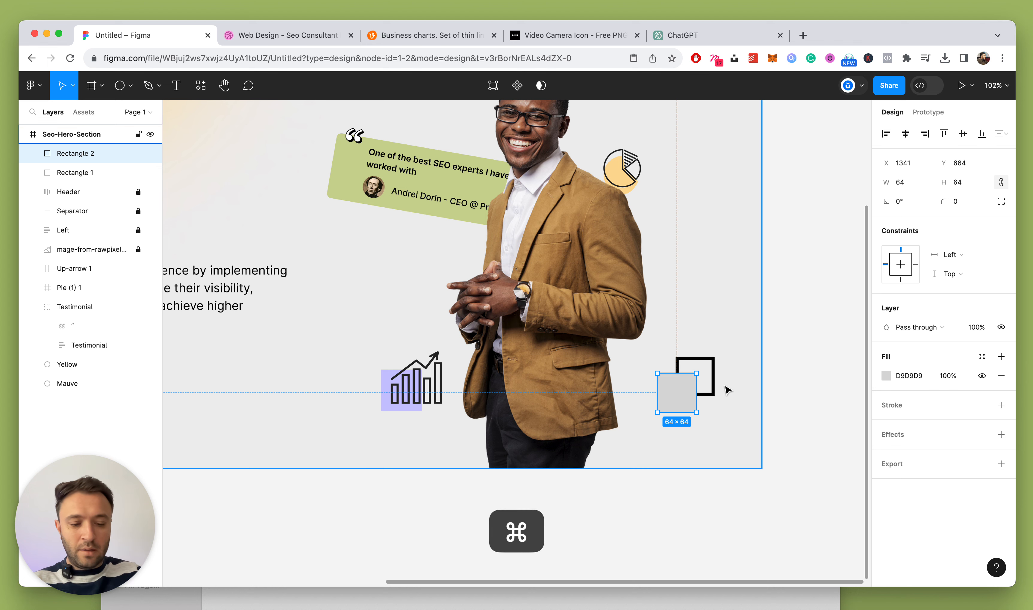
{"action": "key", "text": "super+bracketleft"}
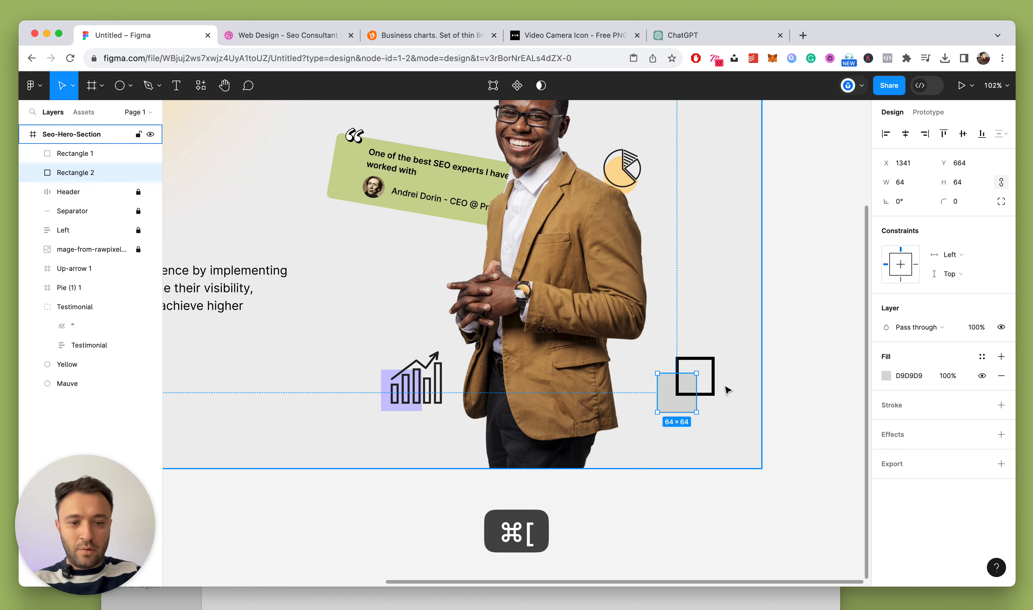
Recolour the grey square with a sampled colour, then a lighter grey
{"action": "left_click", "coordinate": [830, 327]}
{"action": "scroll", "coordinate": [670, 417], "scroll_direction": "up", "scroll_amount": 3}
{"action": "left_click", "coordinate": [673, 406]}
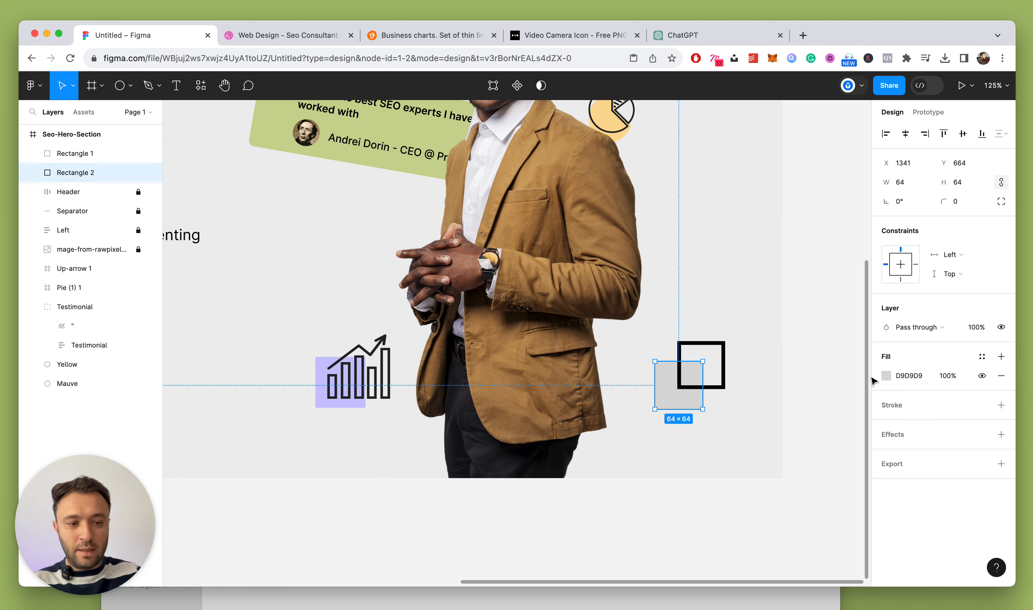
{"action": "left_click", "coordinate": [886, 376]}
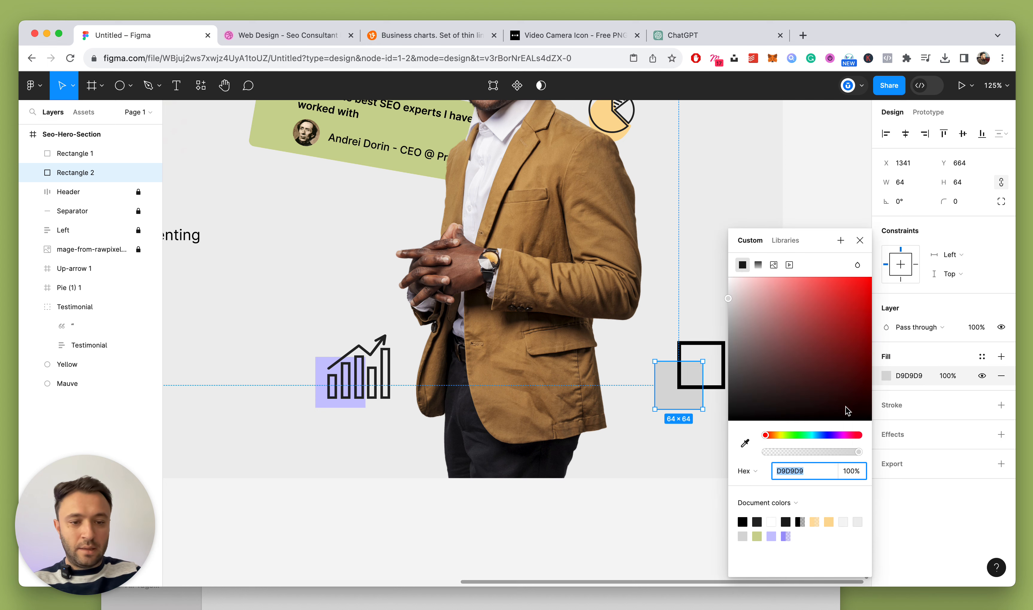
{"action": "left_click", "coordinate": [746, 444]}
{"action": "left_click", "coordinate": [679, 273]}
{"action": "left_click", "coordinate": [732, 292]}
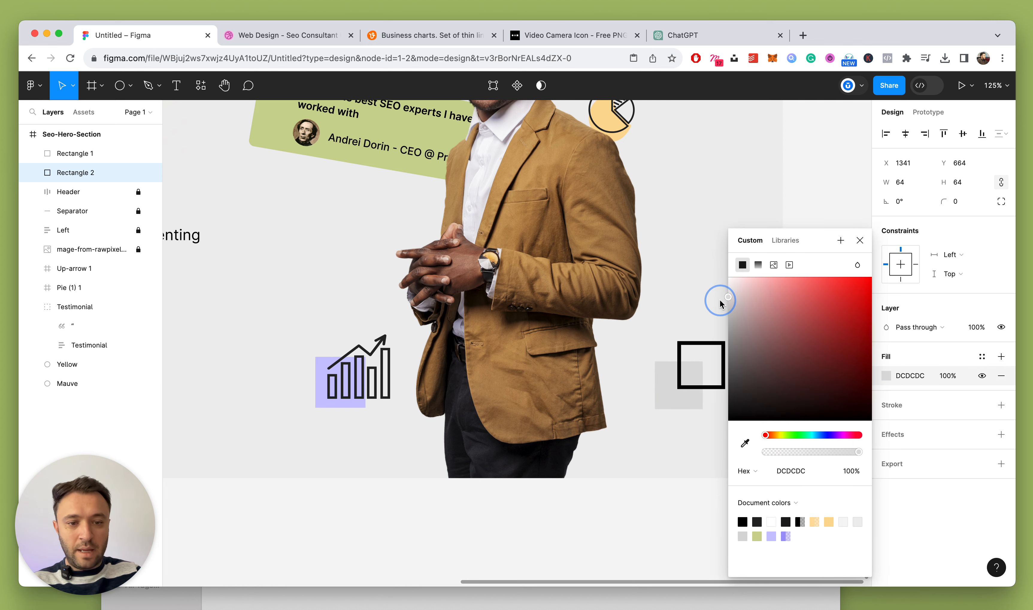
{"action": "left_click", "coordinate": [860, 240]}
{"action": "left_click", "coordinate": [715, 238]}
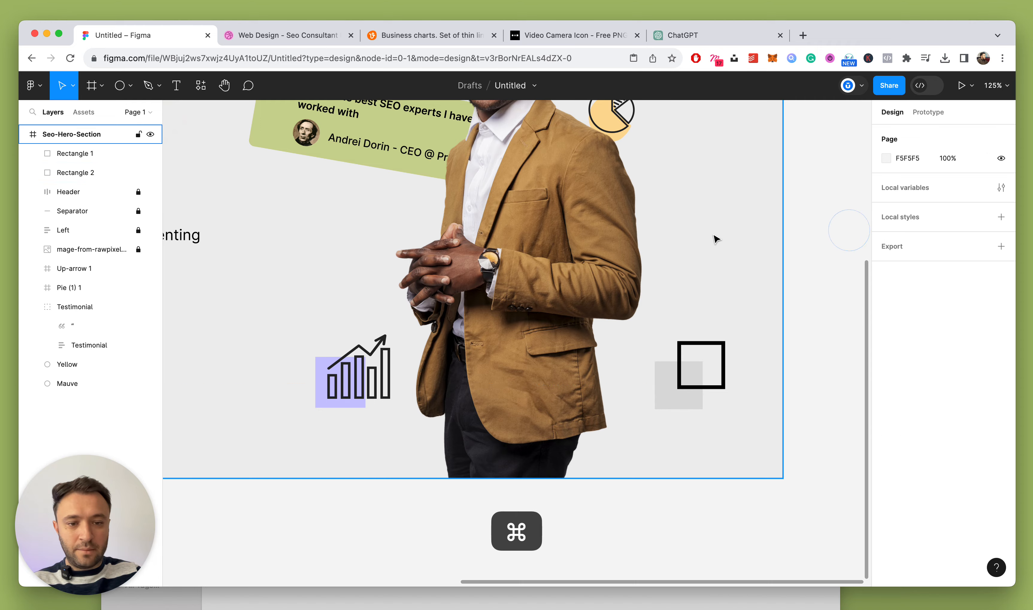
Group the outlined and grey squares into a group named 'Square'
{"action": "scroll", "coordinate": [717, 239], "scroll_direction": "down", "scroll_amount": 10}
{"action": "scroll", "coordinate": [715, 238], "scroll_direction": "up", "scroll_amount": 5}
{"action": "left_click", "coordinate": [693, 317]}
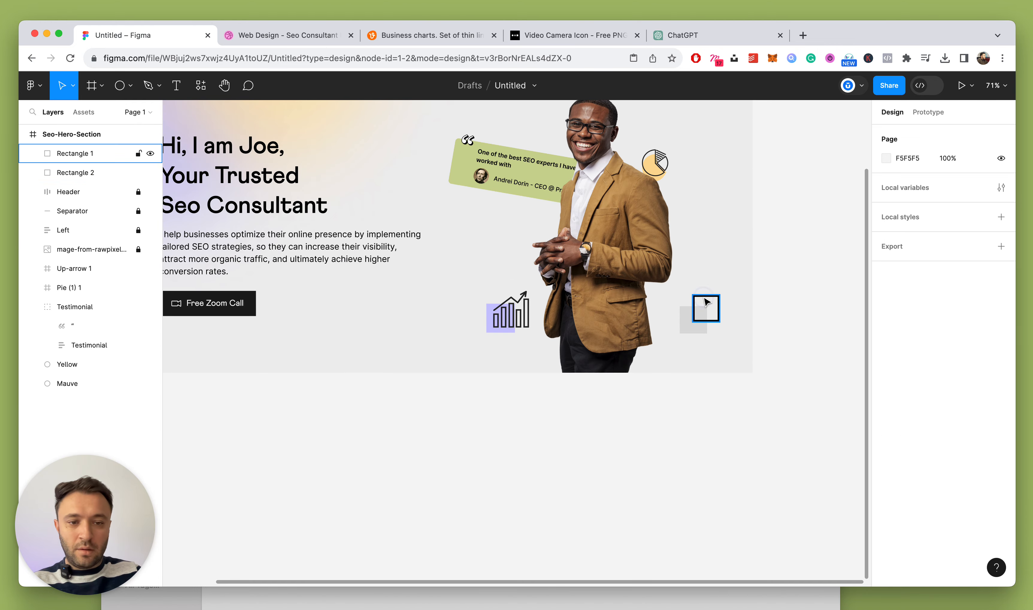
{"action": "left_click", "coordinate": [683, 322], "text": "shift"}
{"action": "key", "text": "super+g"}
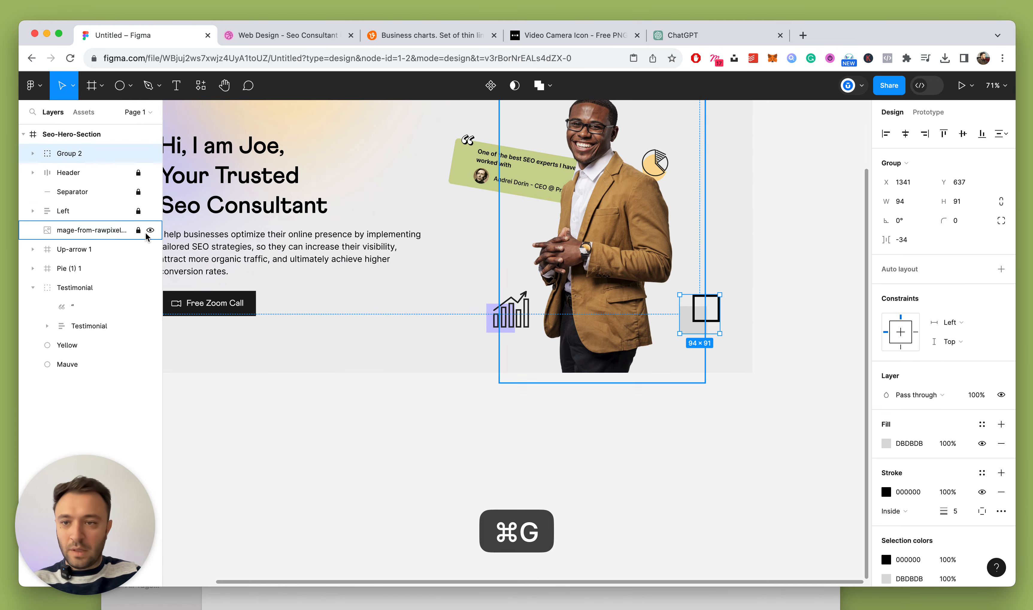
{"action": "left_click", "coordinate": [74, 143]}
{"action": "left_click", "coordinate": [72, 154]}
{"action": "double_click", "coordinate": [71, 154]}
{"action": "type", "text": "S"}
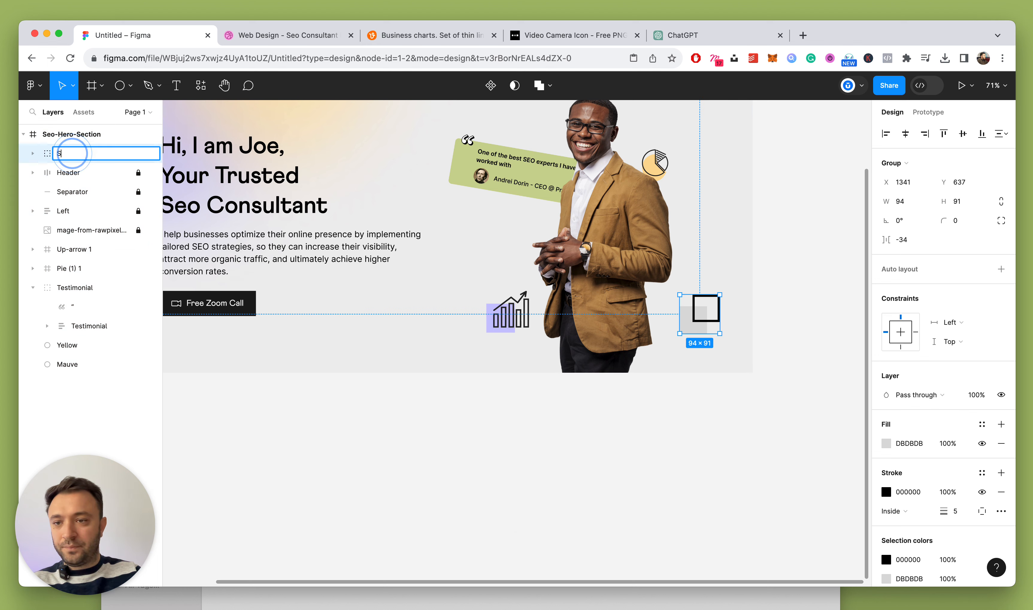
{"action": "type", "text": "quare"}
{"action": "key", "text": "Return"}
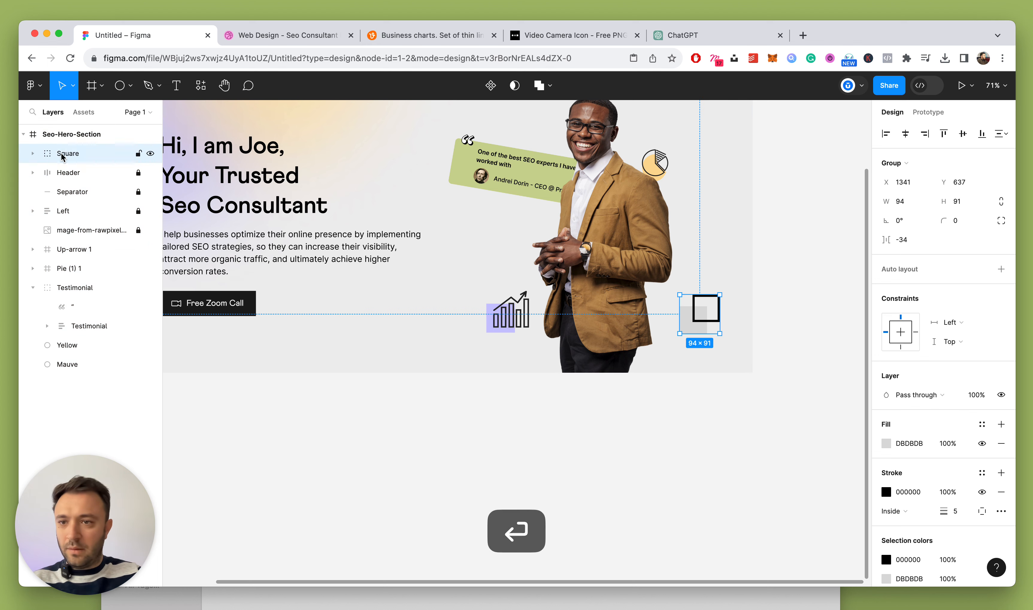
Reorder Square next to Up-arrow 1, nudge it left and down, and shift the testimonial card right and down
{"action": "left_click_drag", "start_coordinate": [65, 155], "coordinate": [81, 240]}
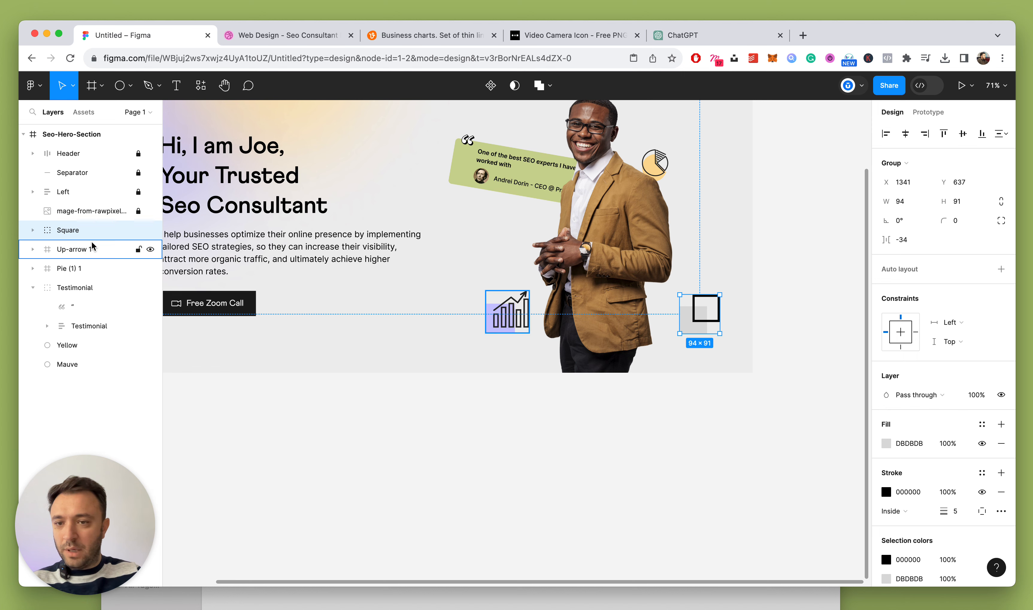
{"action": "key", "text": "shift+Left"}
{"action": "key", "text": "shift+Left"}
{"action": "key", "text": "shift+Left"}
{"action": "key", "text": "shift+Left"}
{"action": "key", "text": "shift+Down"}
{"action": "key", "text": "shift+Down"}
{"action": "key", "text": "shift+Left"}
{"action": "key", "text": "shift+Left"}
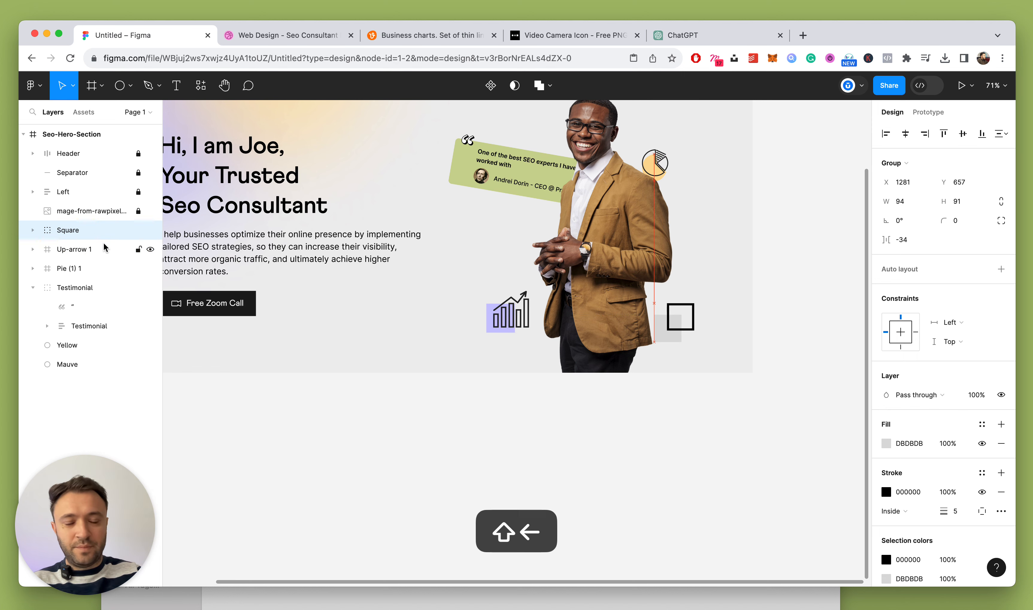
{"action": "left_click_drag", "start_coordinate": [485, 168], "coordinate": [493, 172]}
{"action": "left_click", "coordinate": [773, 191]}
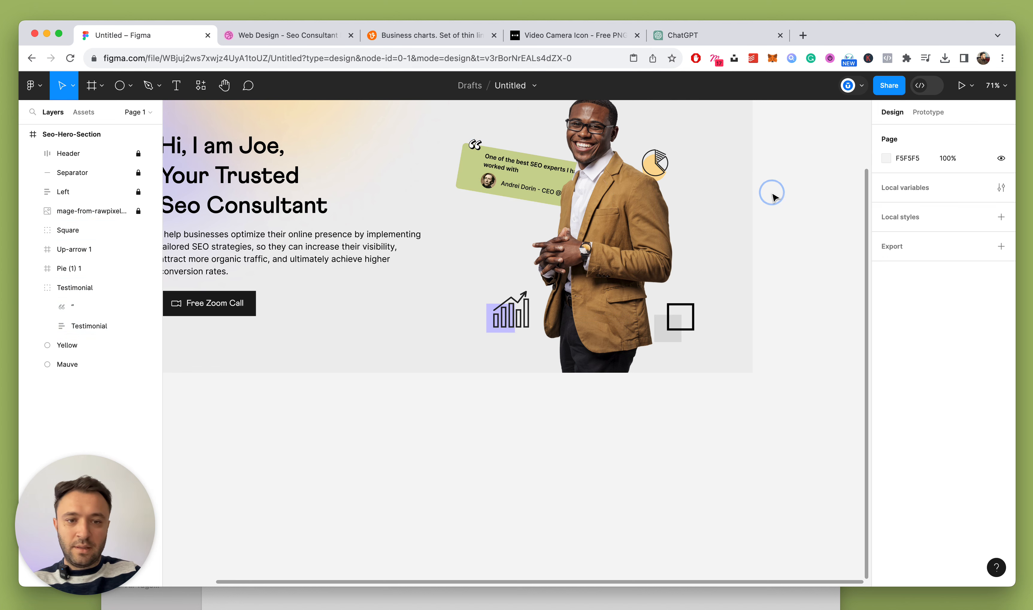
{"action": "scroll", "coordinate": [774, 194], "scroll_direction": "down", "scroll_amount": 10}
{"action": "scroll", "coordinate": [774, 196], "scroll_direction": "up", "scroll_amount": 8}
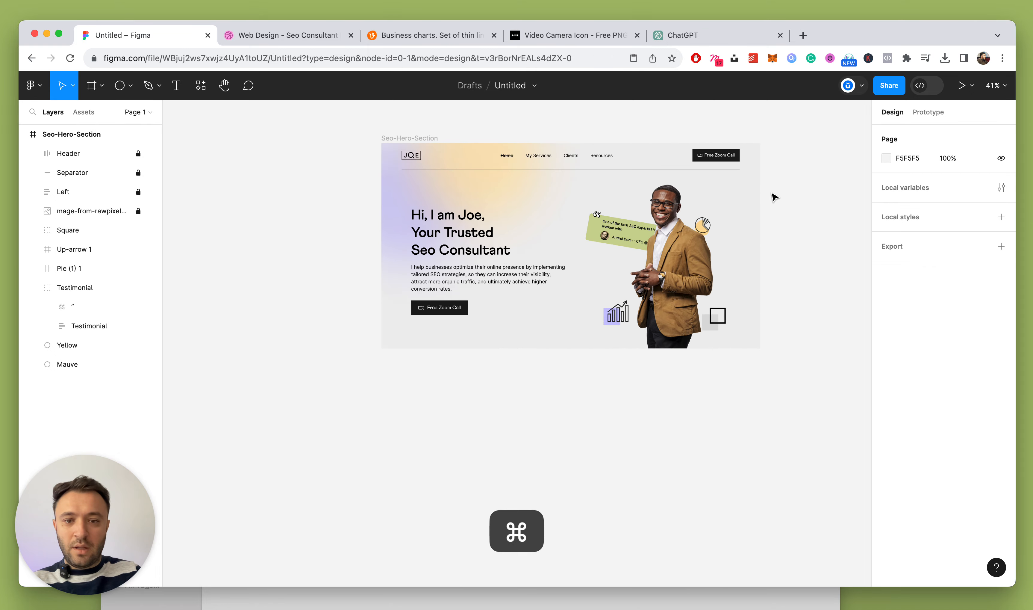
After comparing with the Dribbble shot, change the hero frame's fill from EEEEEE to warm F2F0ED
{"action": "left_click", "coordinate": [287, 37]}
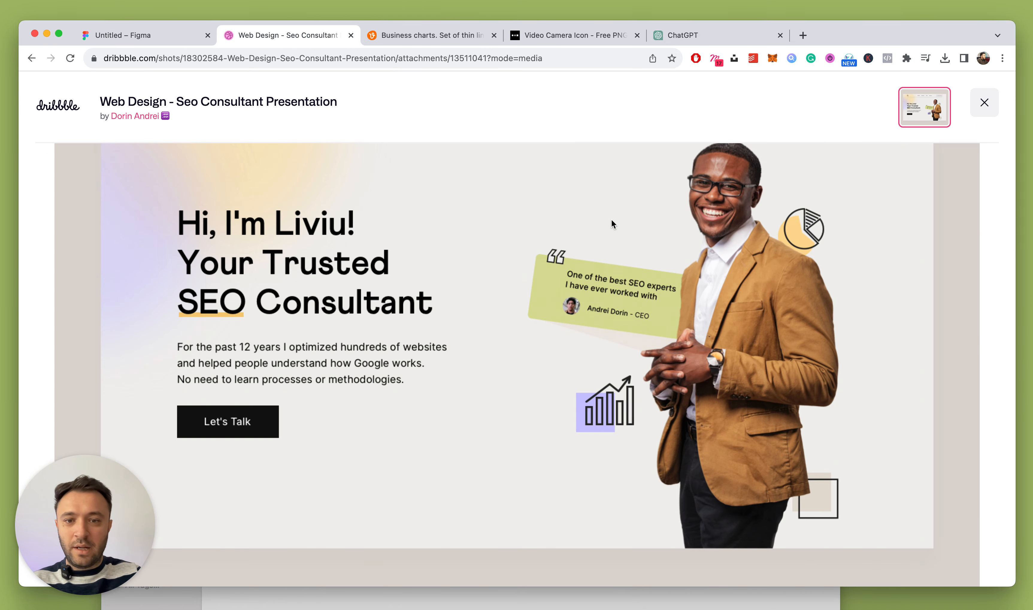
{"action": "left_click", "coordinate": [161, 35]}
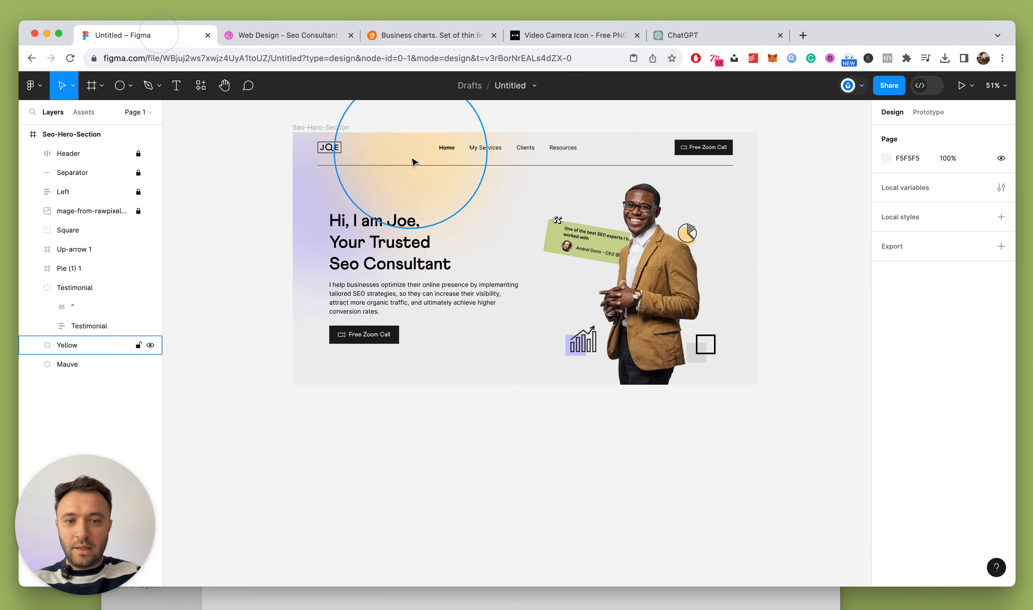
{"action": "left_click", "coordinate": [303, 126]}
{"action": "scroll", "coordinate": [462, 228], "scroll_direction": "up", "scroll_amount": 3}
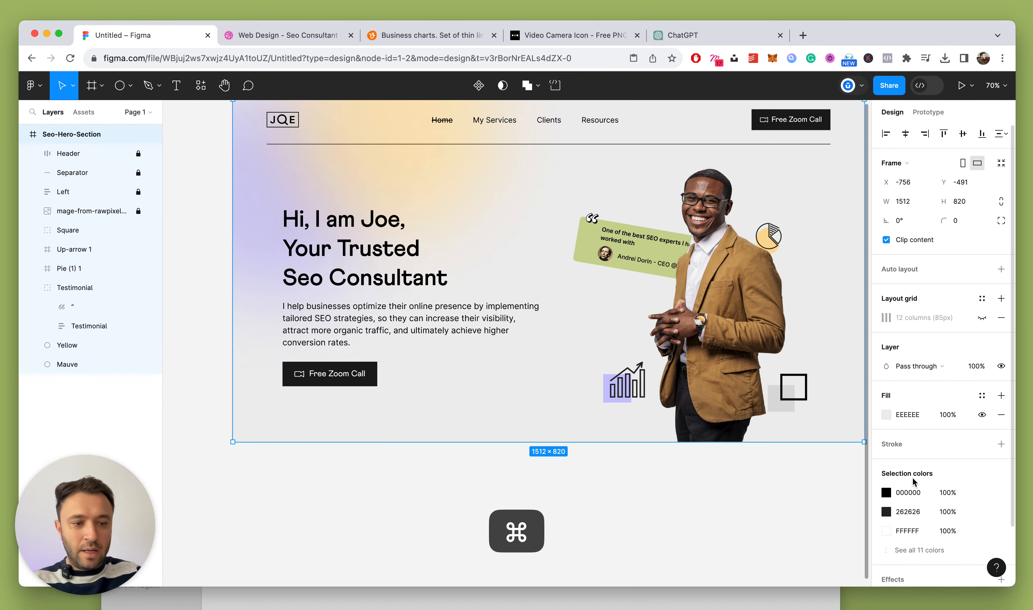
{"action": "left_click", "coordinate": [887, 414]}
{"action": "left_click_drag", "start_coordinate": [729, 286], "coordinate": [732, 287]}
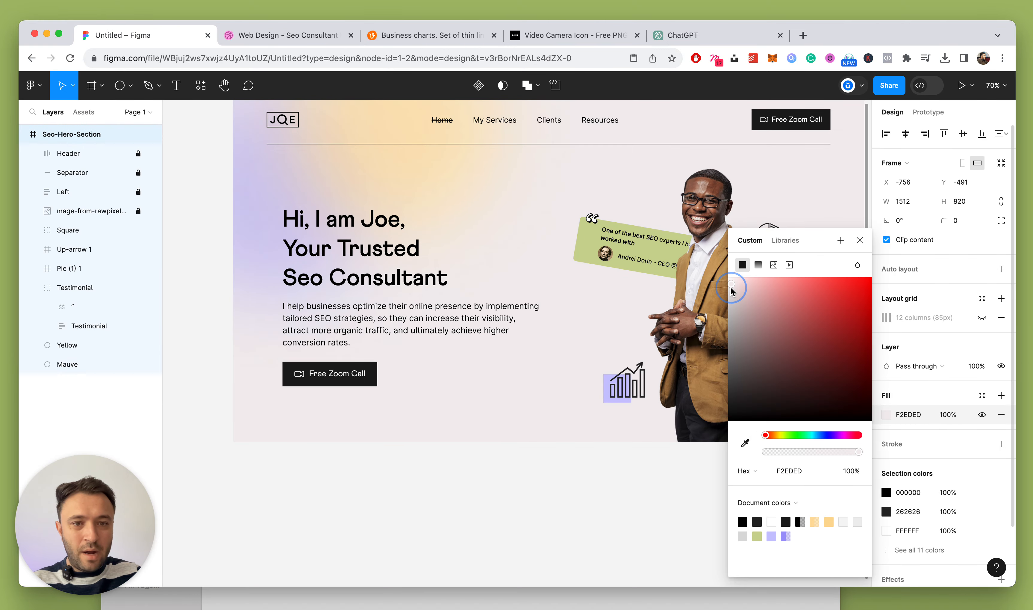
{"action": "left_click_drag", "start_coordinate": [765, 435], "coordinate": [776, 437]}
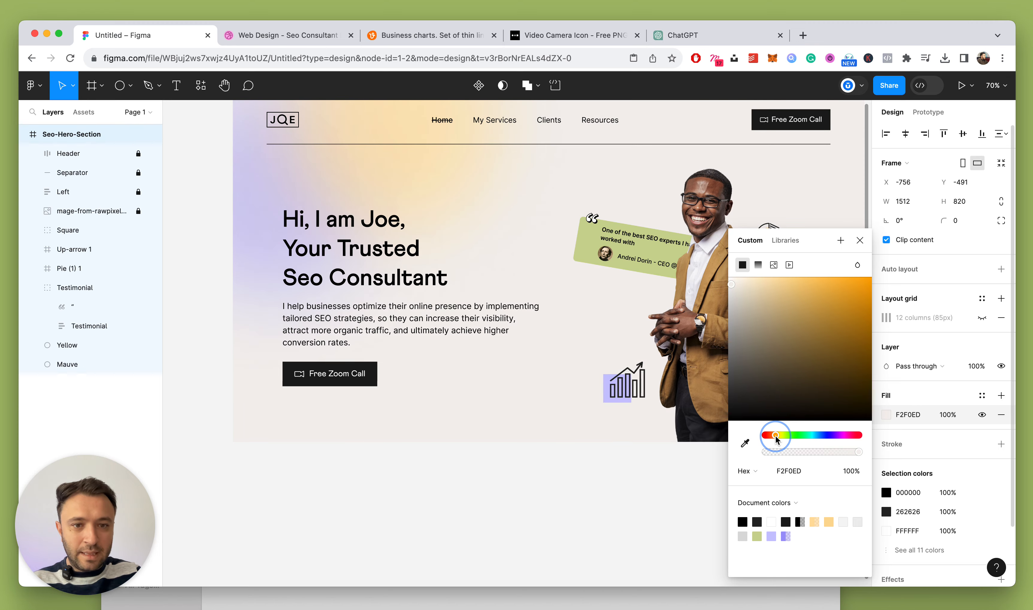
{"action": "left_click", "coordinate": [860, 240]}
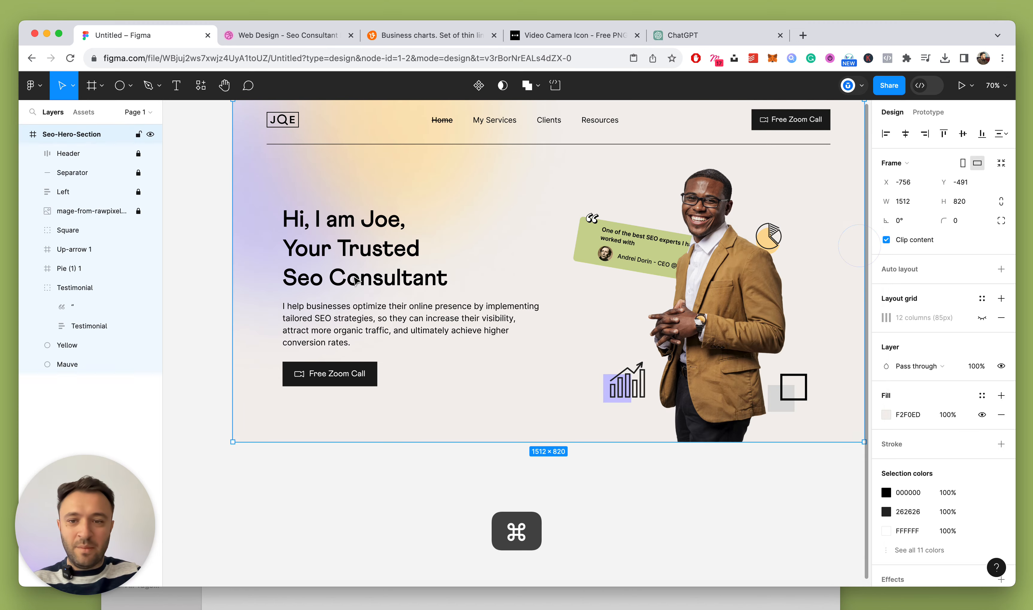
{"action": "scroll", "coordinate": [713, 235], "scroll_direction": "down", "scroll_amount": 3}
{"action": "left_click", "coordinate": [710, 232]}
Nudge the pie chart icon slightly up and left
{"action": "scroll", "coordinate": [350, 294], "scroll_direction": "down", "scroll_amount": 5}
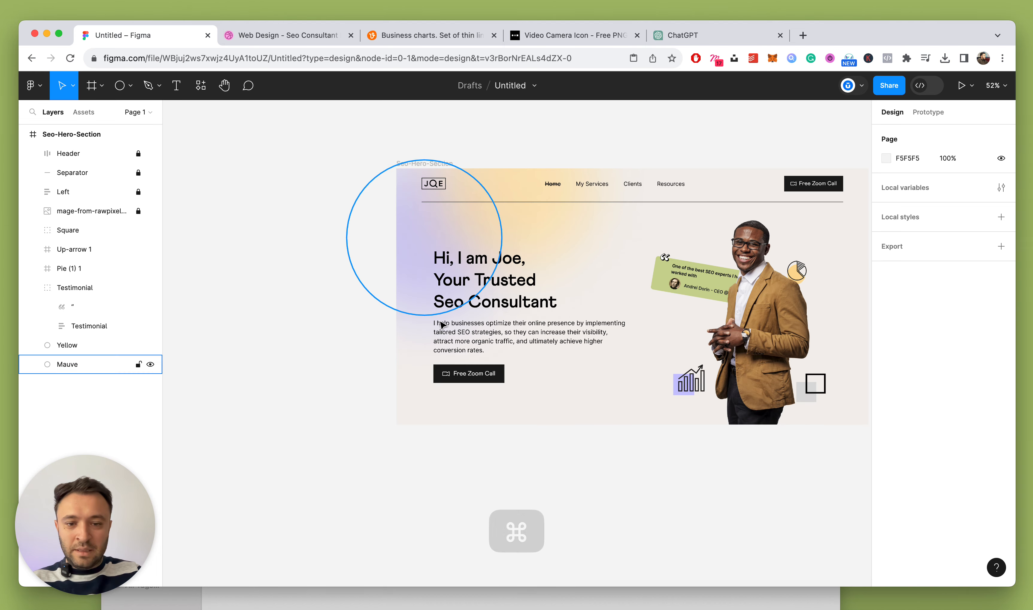
{"action": "scroll", "coordinate": [796, 323], "scroll_direction": "up", "scroll_amount": 2}
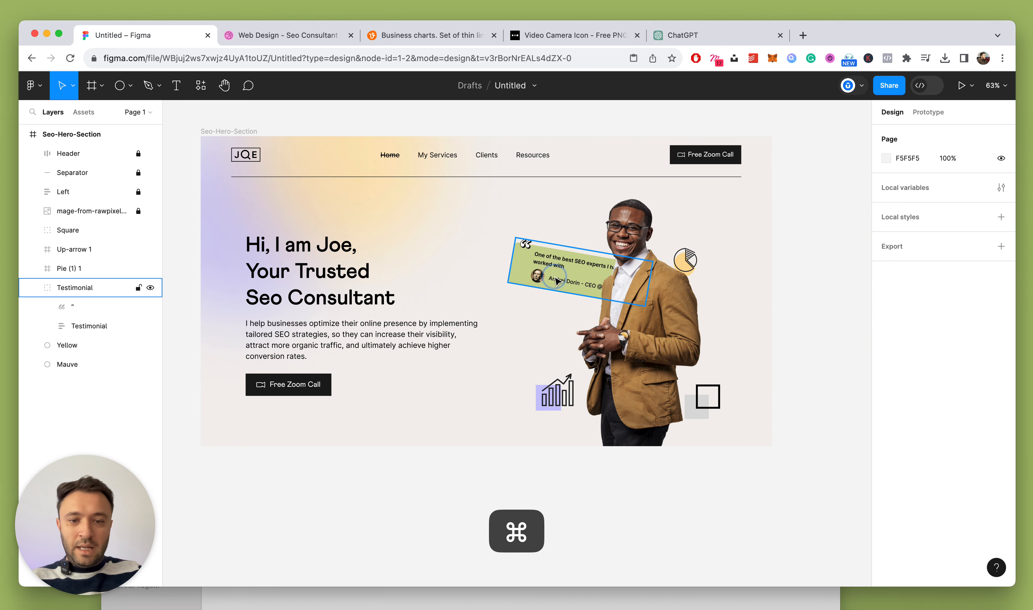
{"action": "left_click", "coordinate": [596, 286]}
{"action": "left_click", "coordinate": [798, 271]}
{"action": "left_click_drag", "start_coordinate": [691, 263], "coordinate": [687, 258]}
{"action": "left_click", "coordinate": [755, 252]}
Select the grey back rectangle inside the Square decoration
{"action": "scroll", "coordinate": [728, 255], "scroll_direction": "down", "scroll_amount": 3}
{"action": "scroll", "coordinate": [728, 255], "scroll_direction": "up", "scroll_amount": 3}
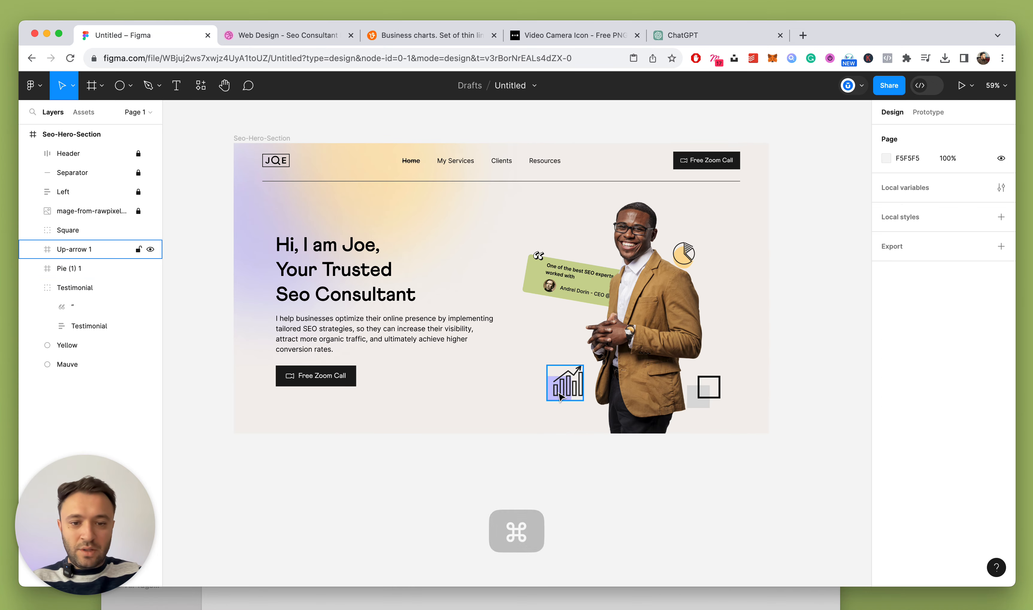
{"action": "left_click", "coordinate": [565, 391]}
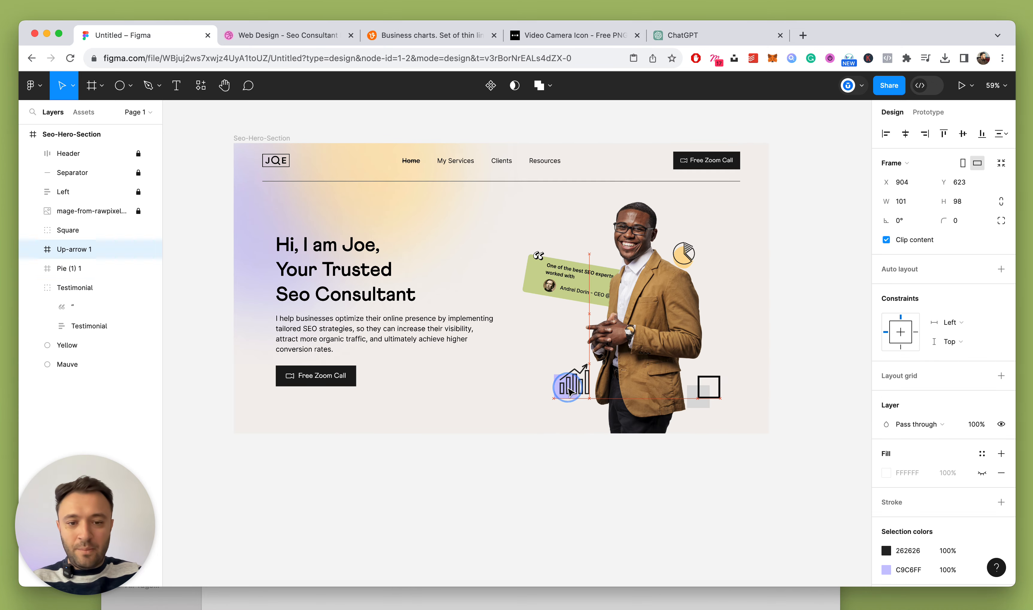
{"action": "left_click", "coordinate": [700, 396]}
{"action": "left_click", "coordinate": [798, 372]}
{"action": "scroll", "coordinate": [766, 411], "scroll_direction": "up", "scroll_amount": 1}
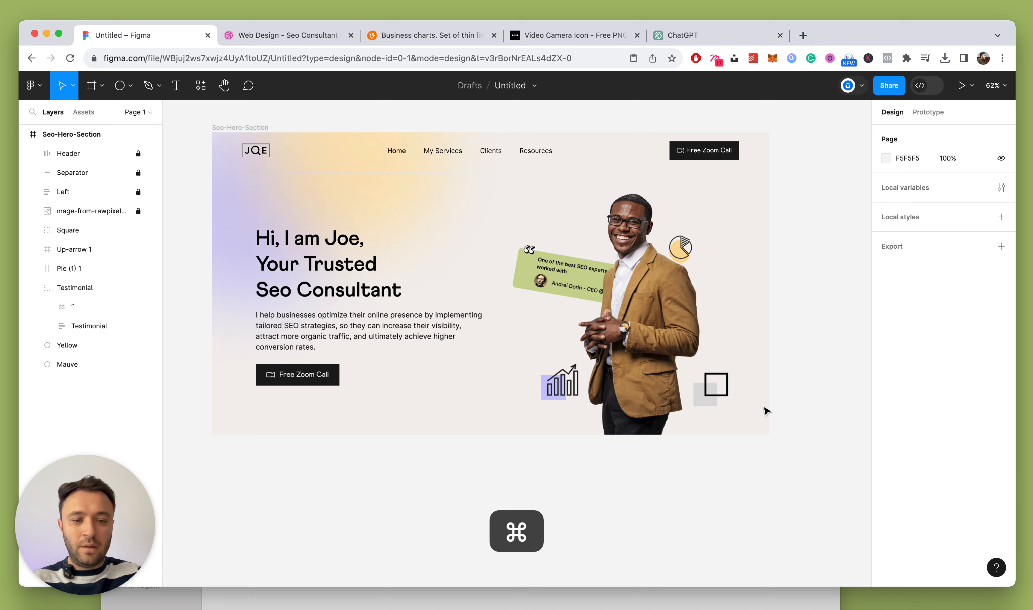
{"action": "left_click", "coordinate": [704, 403], "text": "super"}
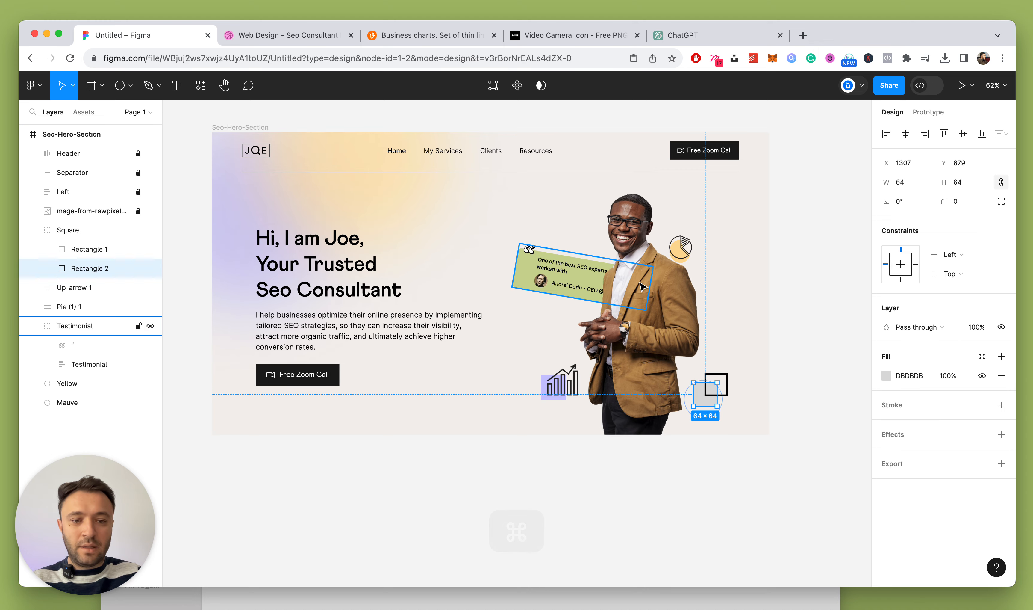
Give the Square's grey back rectangle a beige E4DBCE fill
{"action": "left_click", "coordinate": [887, 379]}
{"action": "left_click", "coordinate": [745, 443]}
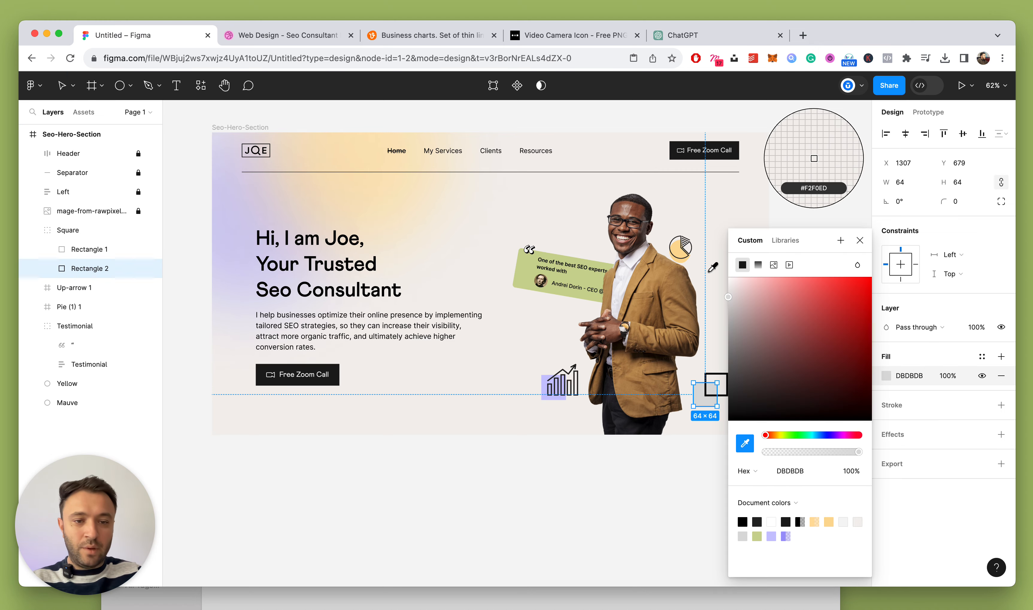
{"action": "left_click", "coordinate": [814, 157]}
{"action": "left_click", "coordinate": [739, 289]}
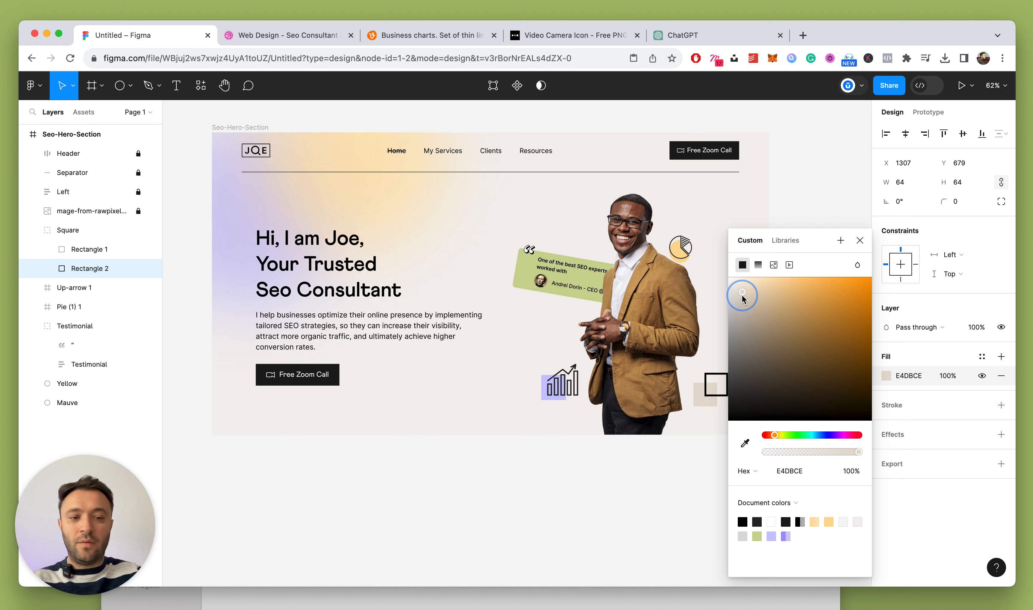
{"action": "left_click", "coordinate": [855, 243]}
{"action": "left_click", "coordinate": [812, 199]}
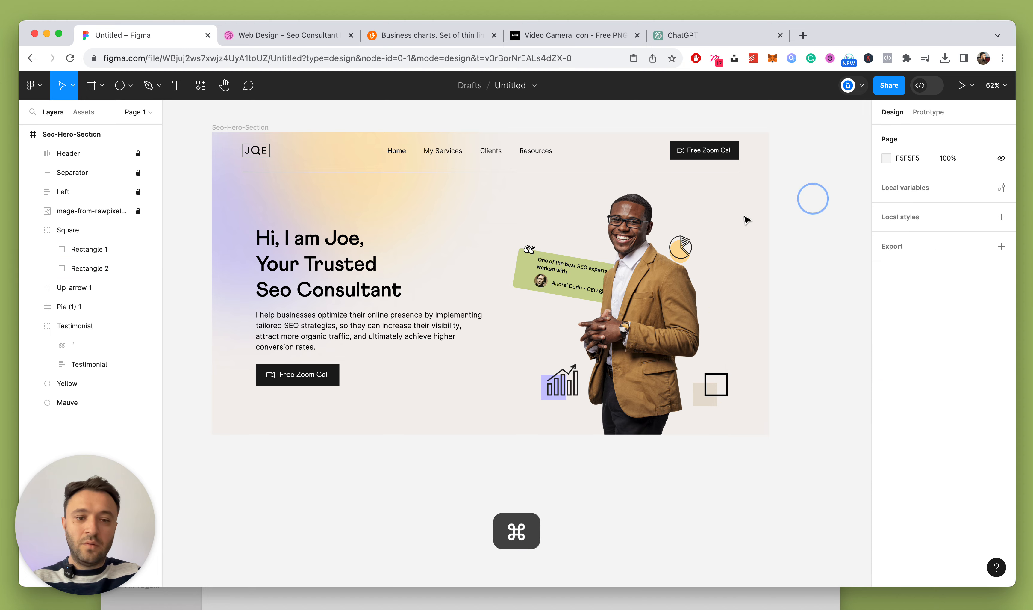
{"action": "scroll", "coordinate": [745, 220], "scroll_direction": "down", "scroll_amount": 10}
{"action": "scroll", "coordinate": [745, 219], "scroll_direction": "up", "scroll_amount": 8}
Enlarge the pie chart icon to 76×90 and move it slightly up and right
{"action": "left_click", "coordinate": [692, 242]}
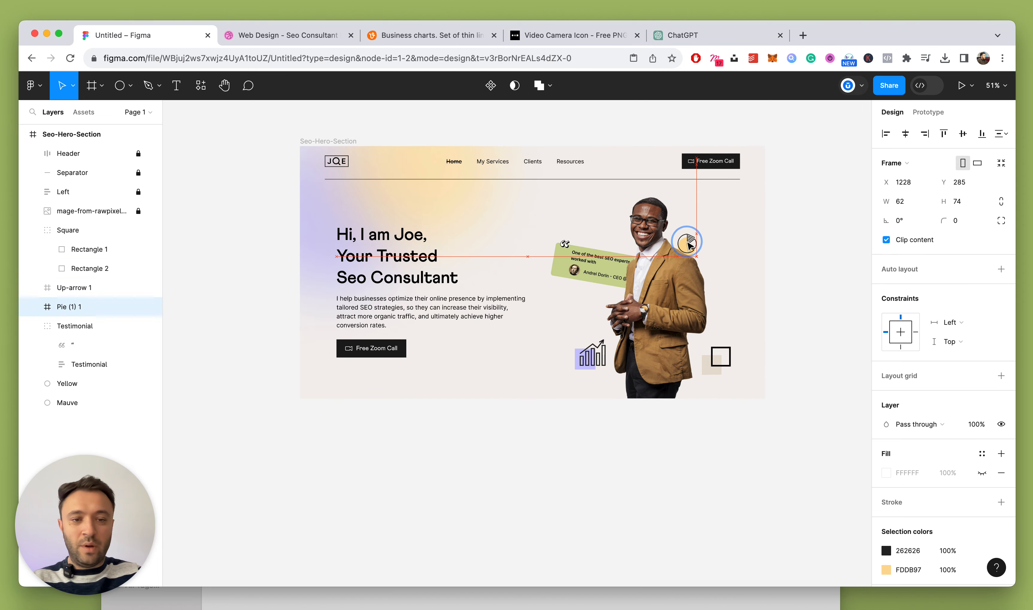
{"action": "left_click_drag", "start_coordinate": [700, 231], "coordinate": [699, 242]}
{"action": "left_click", "coordinate": [794, 227]}
{"action": "left_click", "coordinate": [769, 252]}
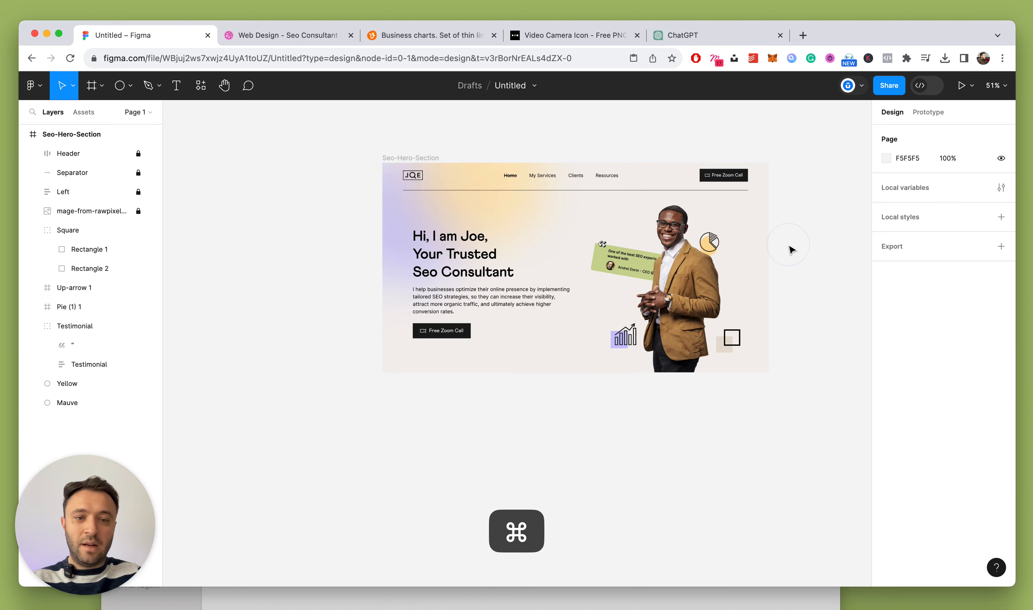
{"action": "scroll", "coordinate": [791, 247], "scroll_direction": "down", "scroll_amount": 6}
{"action": "scroll", "coordinate": [792, 247], "scroll_direction": "up", "scroll_amount": 5}
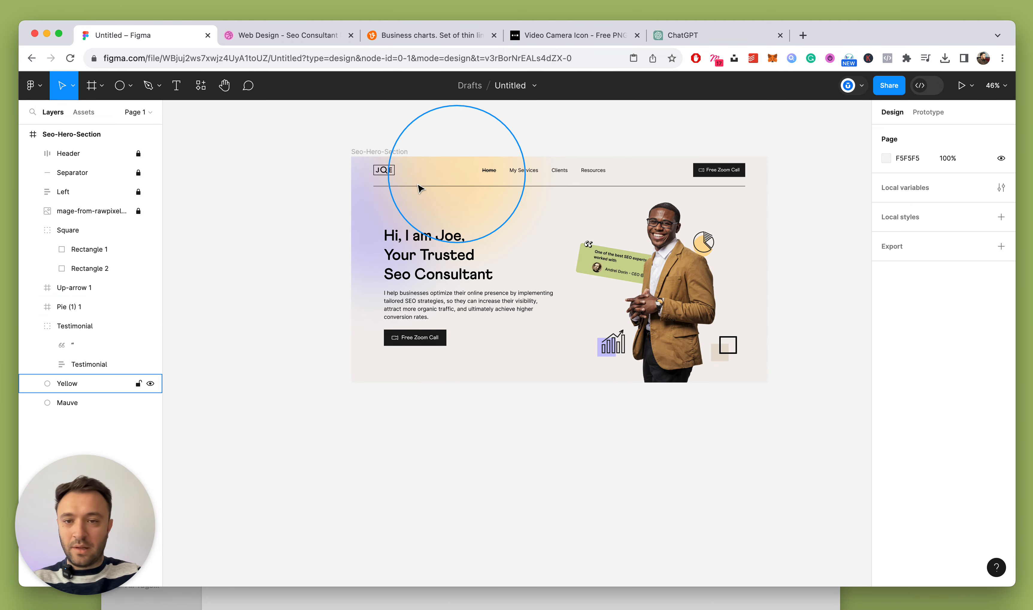
Collapse the Square and Testimonial layers in the layers panel
{"action": "left_click", "coordinate": [379, 151]}
{"action": "scroll", "coordinate": [413, 186], "scroll_direction": "up", "scroll_amount": 4}
{"action": "scroll", "coordinate": [371, 161], "scroll_direction": "up", "scroll_amount": 6}
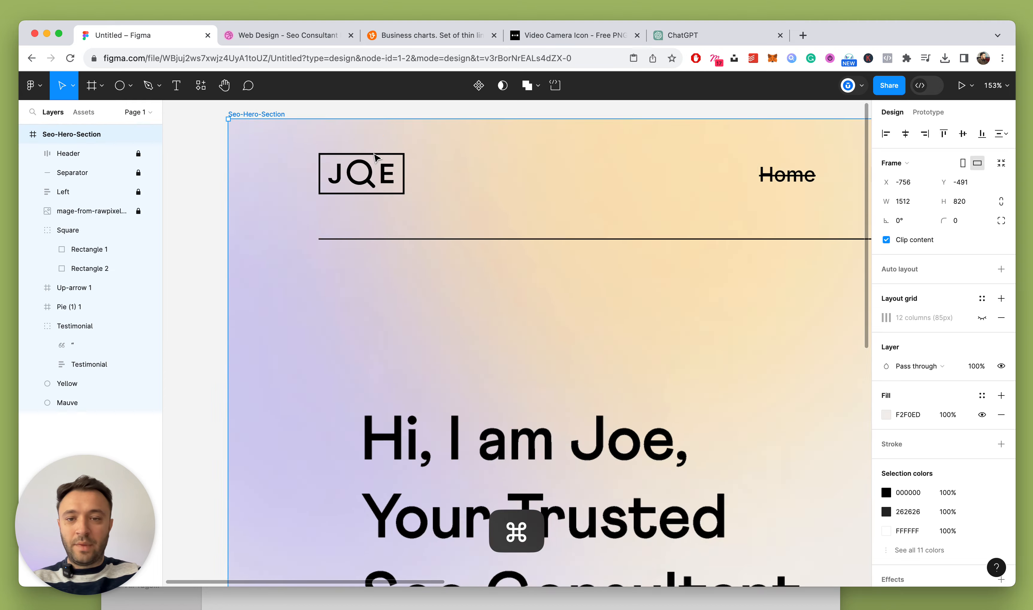
{"action": "left_click", "coordinate": [33, 230]}
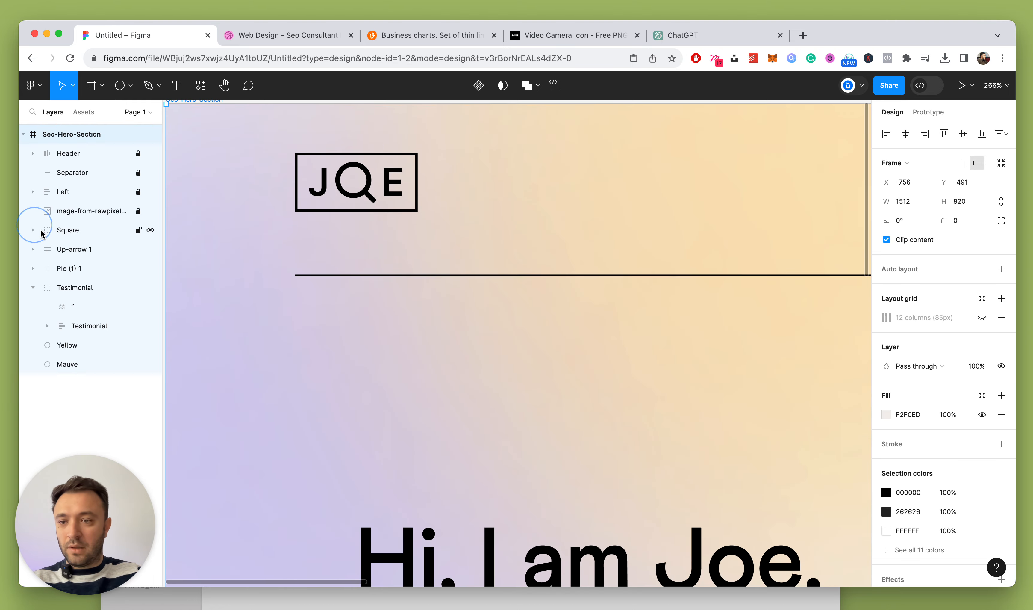
{"action": "left_click", "coordinate": [63, 191]}
{"action": "scroll", "coordinate": [607, 365], "scroll_direction": "down", "scroll_amount": 10}
{"action": "scroll", "coordinate": [741, 439], "scroll_direction": "right", "scroll_amount": 3}
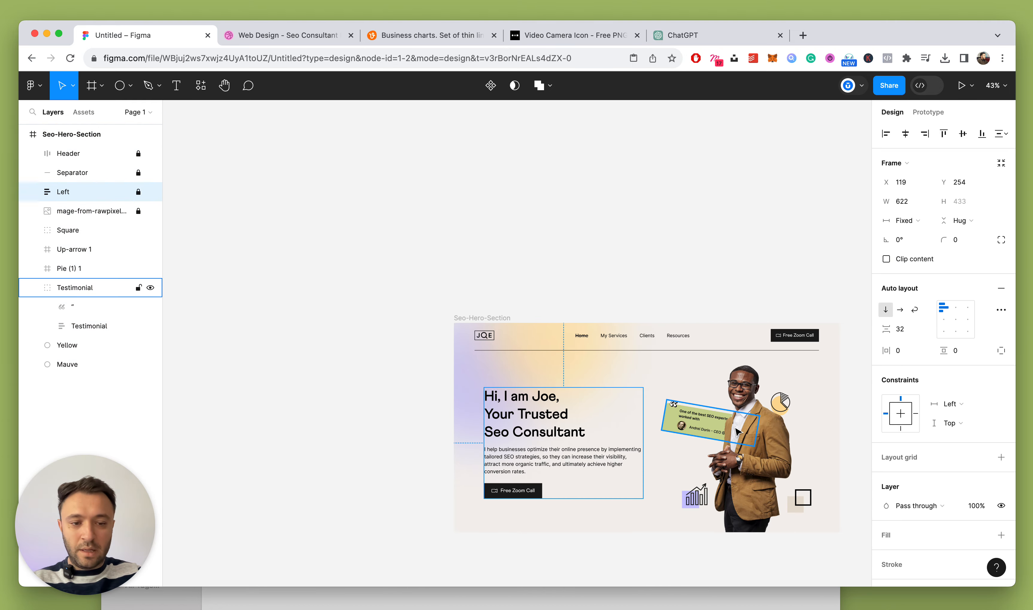
{"action": "left_click", "coordinate": [720, 431]}
{"action": "left_click", "coordinate": [34, 288]}
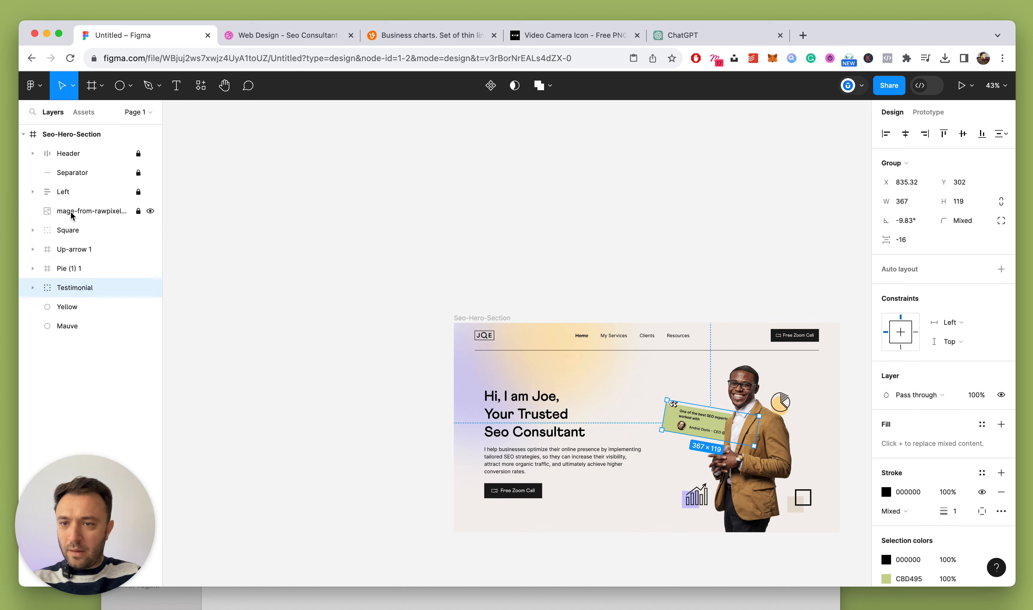
Group the image through Testimonial layers into a group named 'Right' and show the rulers
{"action": "left_click", "coordinate": [104, 212], "text": "shift"}
{"action": "key", "text": "super+g"}
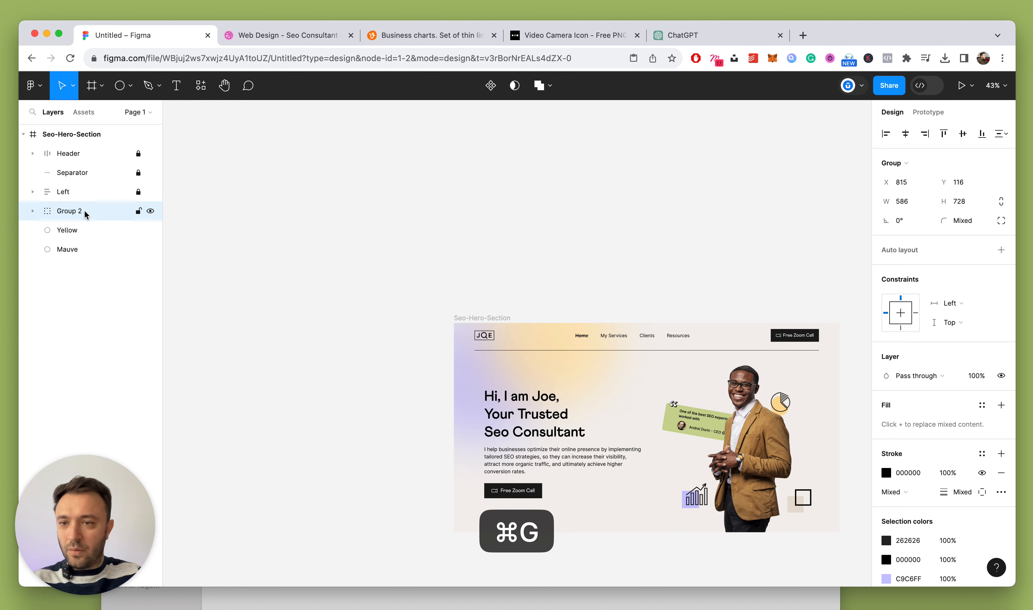
{"action": "key", "text": "shift+r"}
{"action": "key", "text": "super"}
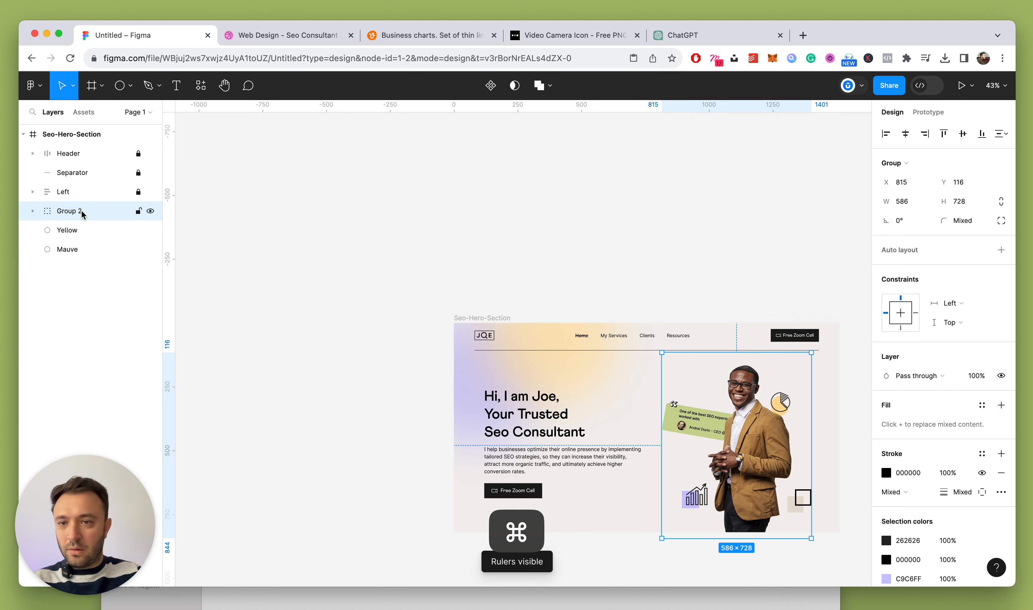
{"action": "double_click", "coordinate": [69, 211]}
{"action": "type", "text": "Right"}
{"action": "key", "text": "Return"}
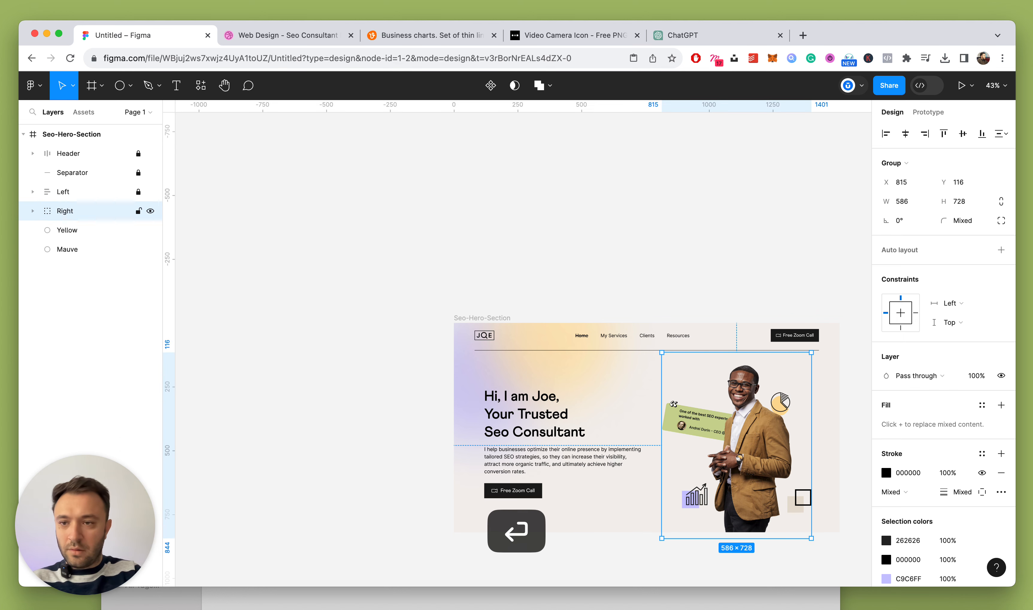
Move the Right group up into place and show the hero frame's 12-column layout grid
{"action": "scroll", "coordinate": [649, 385], "scroll_direction": "up", "scroll_amount": 5}
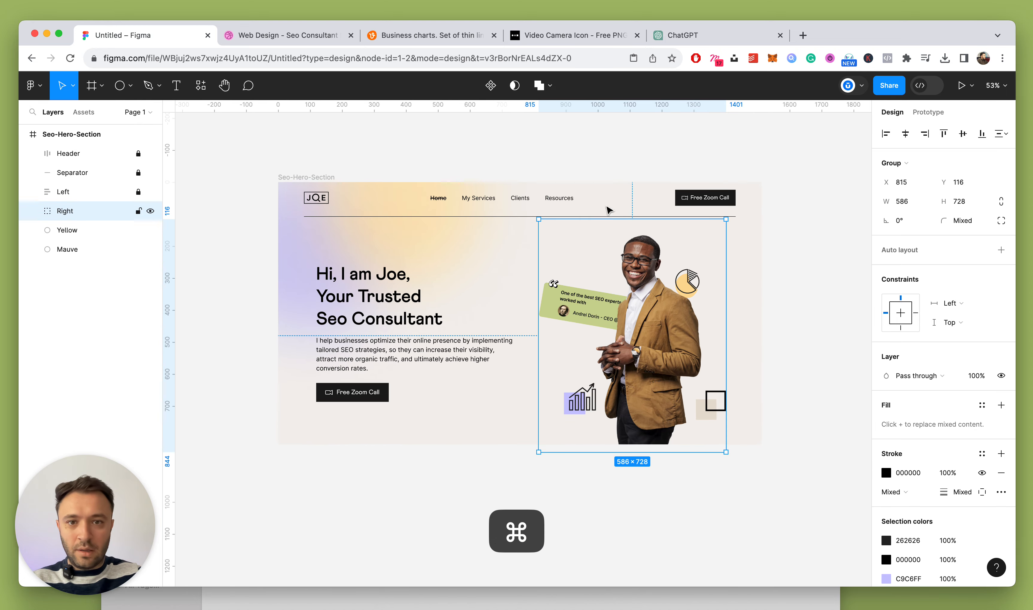
{"action": "left_click", "coordinate": [831, 207]}
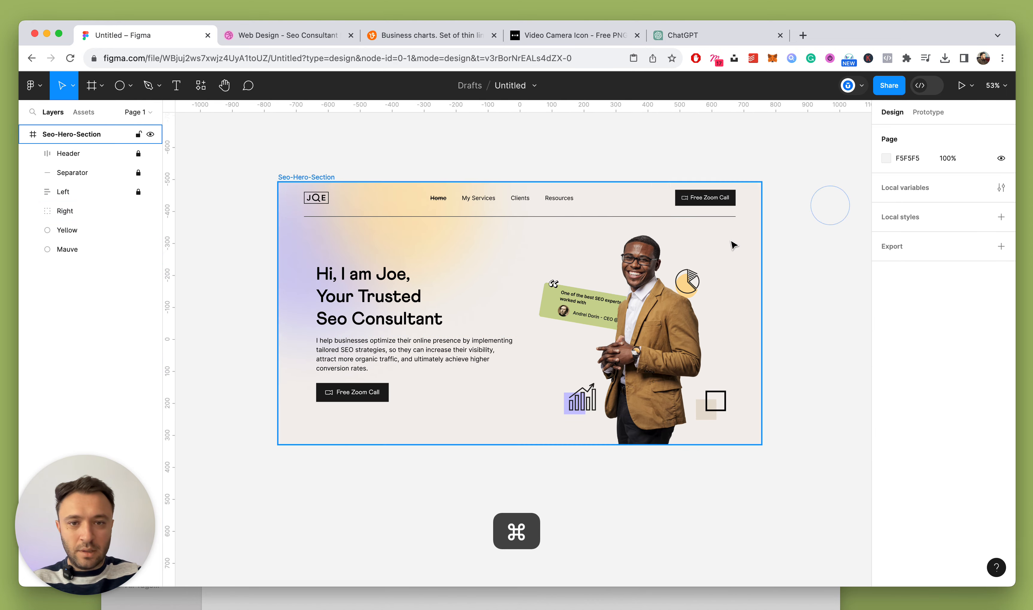
{"action": "scroll", "coordinate": [733, 243], "scroll_direction": "down", "scroll_amount": 3}
{"action": "scroll", "coordinate": [703, 285], "scroll_direction": "up", "scroll_amount": 5}
{"action": "left_click", "coordinate": [676, 288]}
{"action": "left_click_drag", "start_coordinate": [679, 291], "coordinate": [684, 289]}
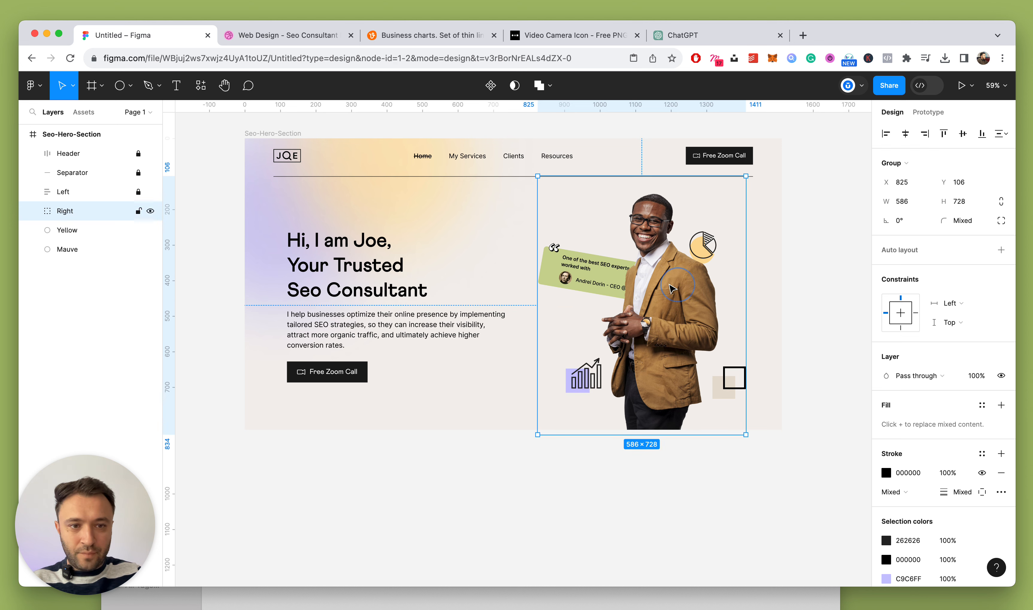
{"action": "left_click", "coordinate": [269, 134]}
{"action": "left_click", "coordinate": [980, 316]}
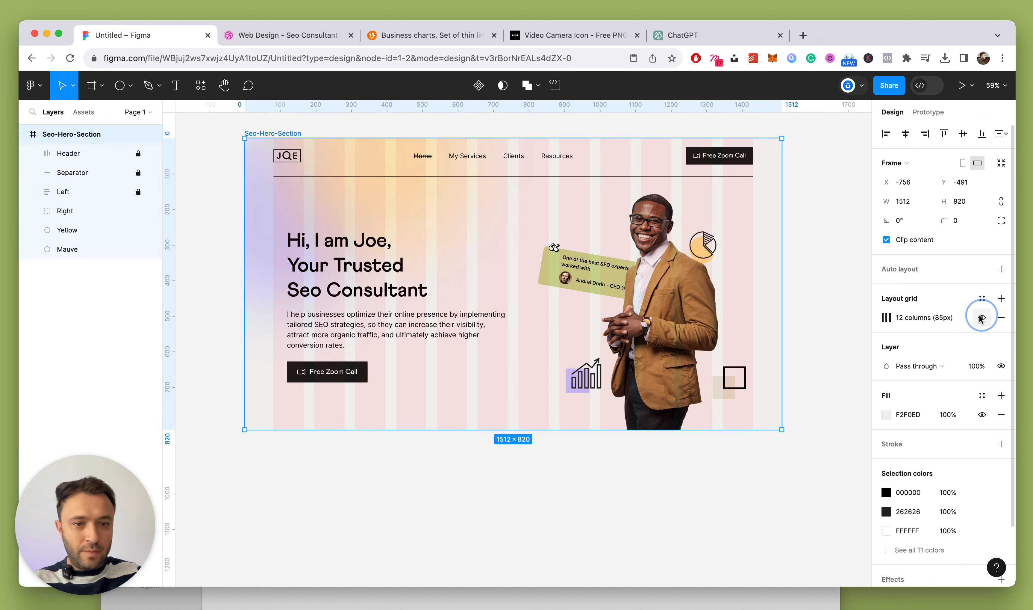
Shift the Right group onto the grid columns at 845, 100
{"action": "left_click", "coordinate": [819, 254]}
{"action": "scroll", "coordinate": [821, 255], "scroll_direction": "down", "scroll_amount": 10}
{"action": "scroll", "coordinate": [820, 253], "scroll_direction": "up", "scroll_amount": 10}
{"action": "scroll", "coordinate": [369, 203], "scroll_direction": "left", "scroll_amount": 2}
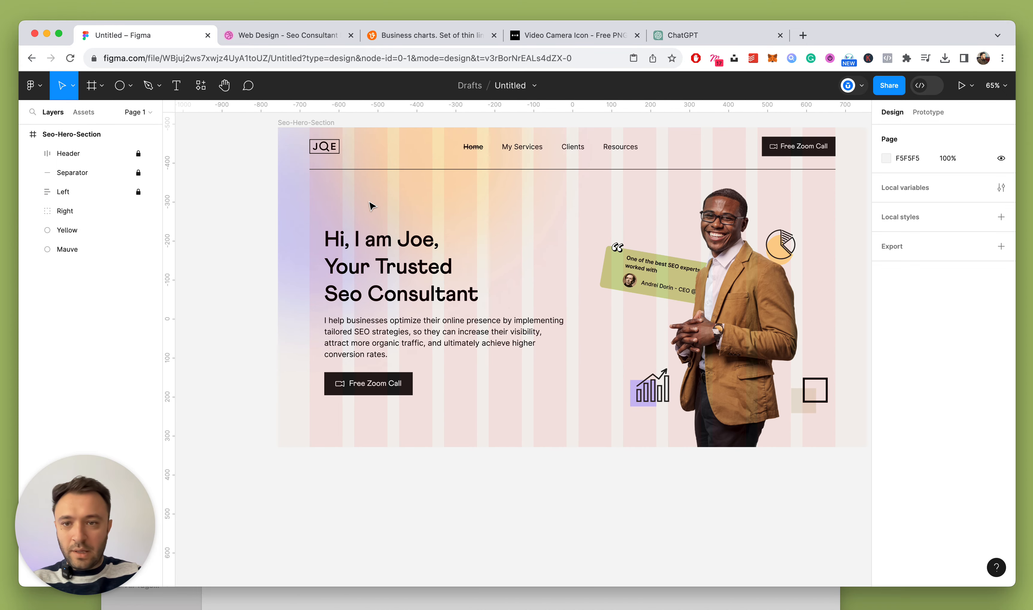
{"action": "left_click_drag", "start_coordinate": [758, 304], "coordinate": [769, 302]}
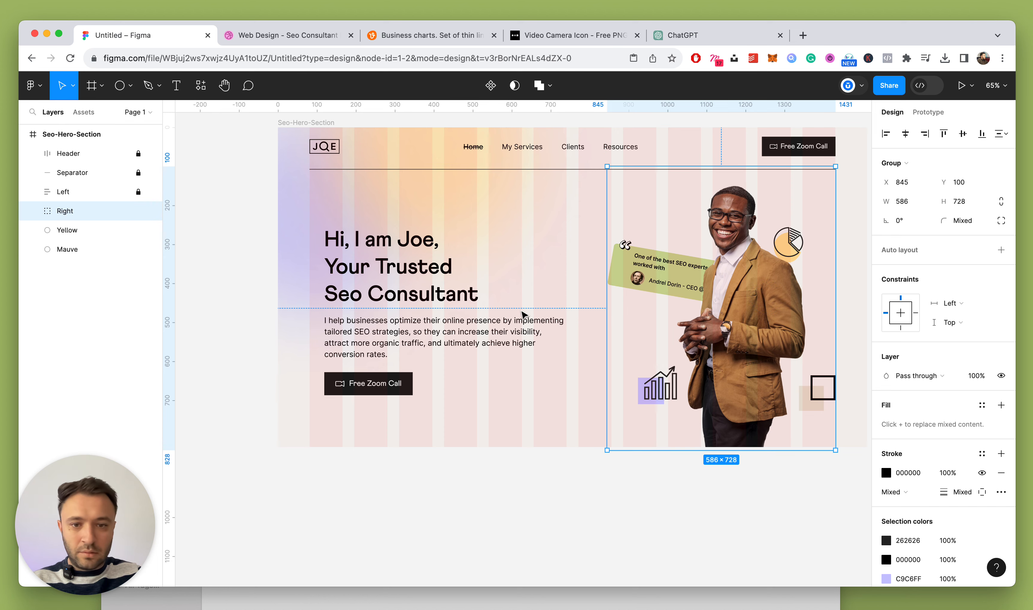
Compare against the Dribbble reference, then hide the hero frame's layout grid
{"action": "left_click", "coordinate": [363, 269]}
{"action": "left_click", "coordinate": [296, 35]}
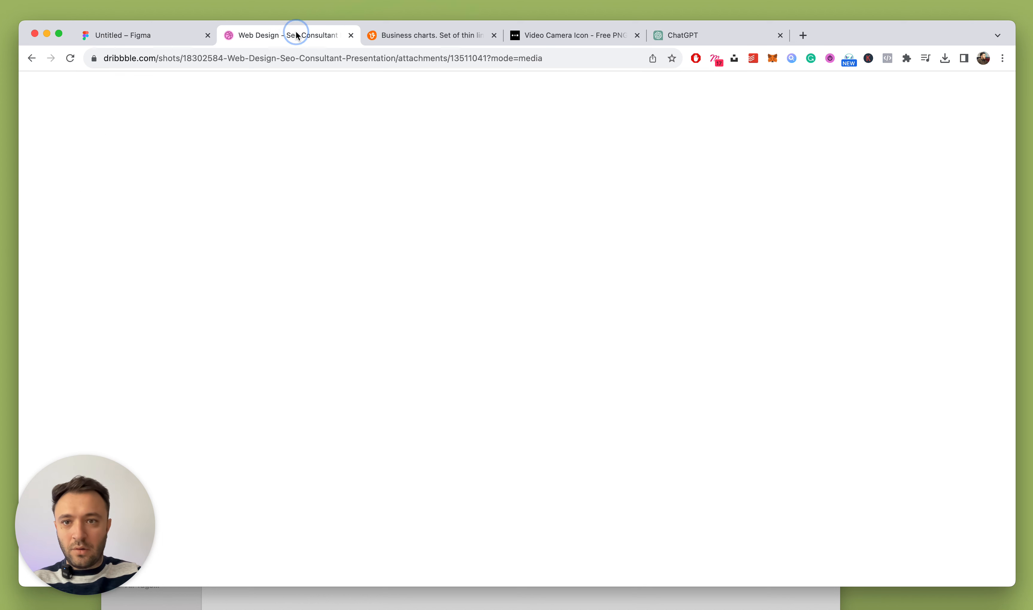
{"action": "left_click", "coordinate": [184, 40]}
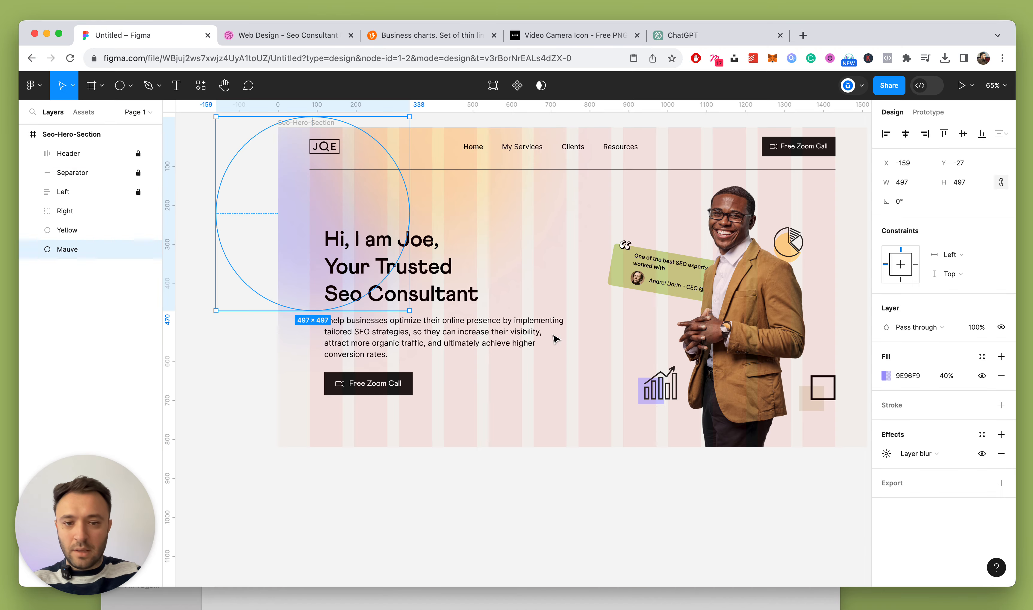
{"action": "left_click", "coordinate": [544, 323]}
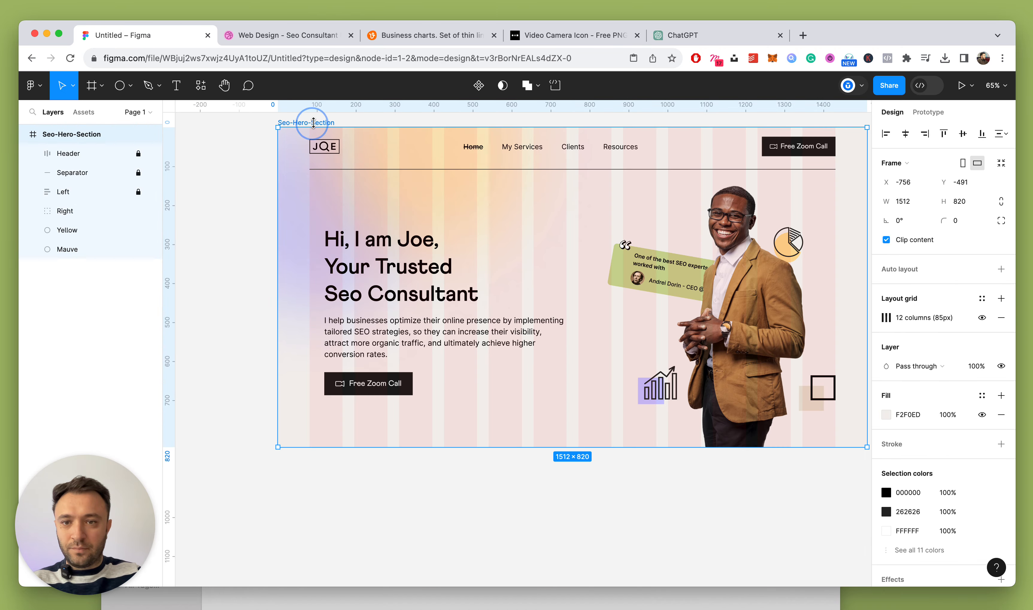
{"action": "left_click", "coordinate": [981, 317]}
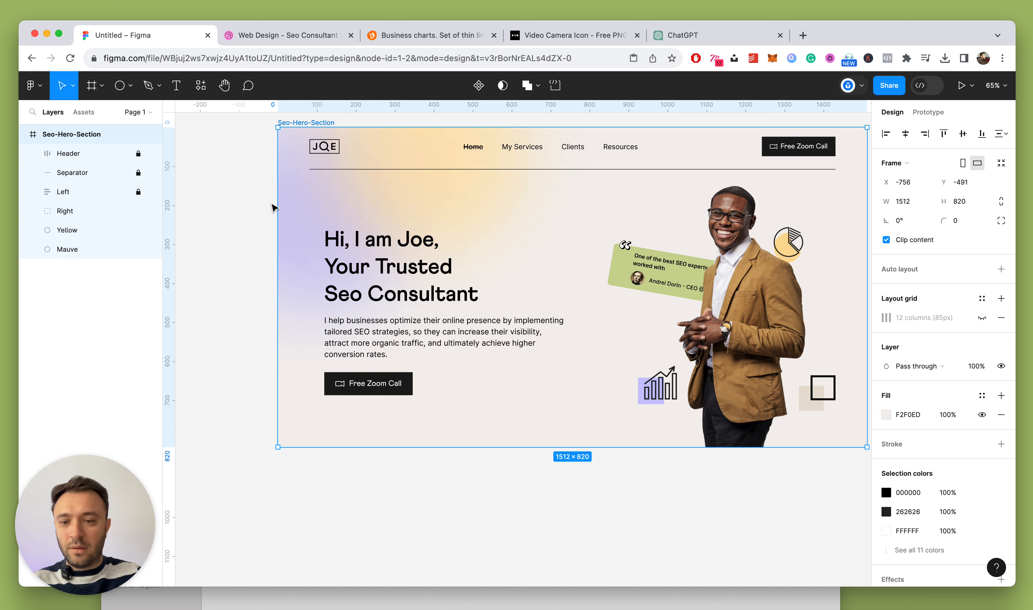
Lock the Mauve and Yellow background circle layers
{"action": "left_click", "coordinate": [242, 200]}
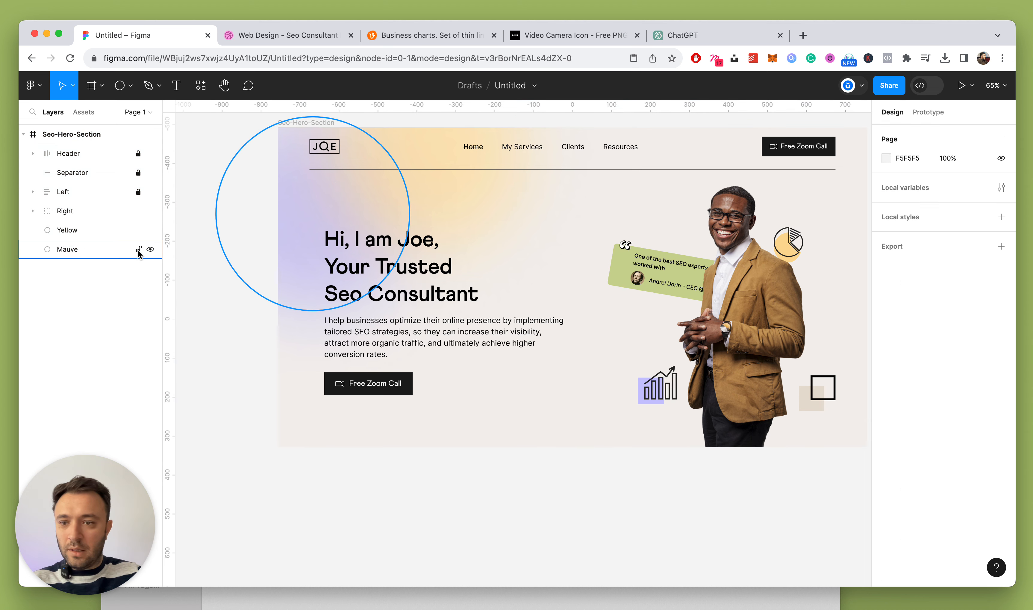
{"action": "left_click", "coordinate": [139, 250]}
{"action": "left_click", "coordinate": [138, 230]}
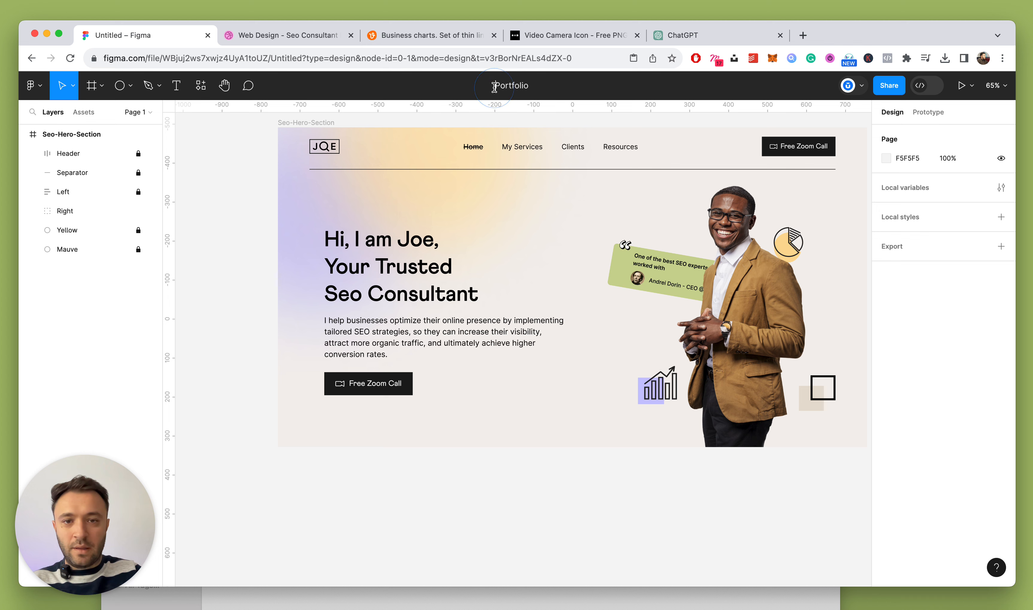
Rename the Figma file to SEO-Portfolio
{"action": "key", "text": "Return"}
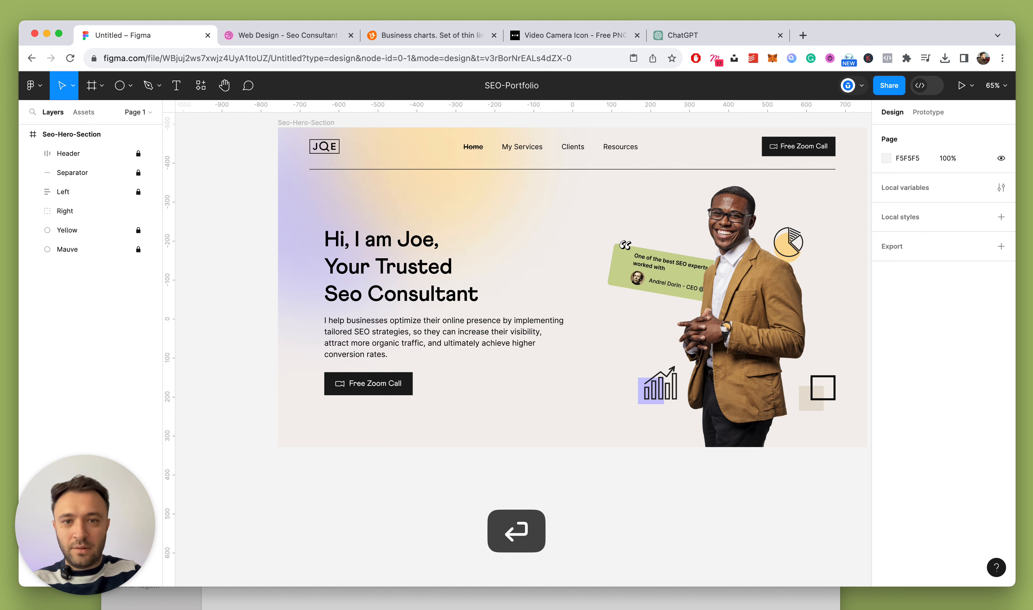
{"action": "left_click", "coordinate": [418, 280]}
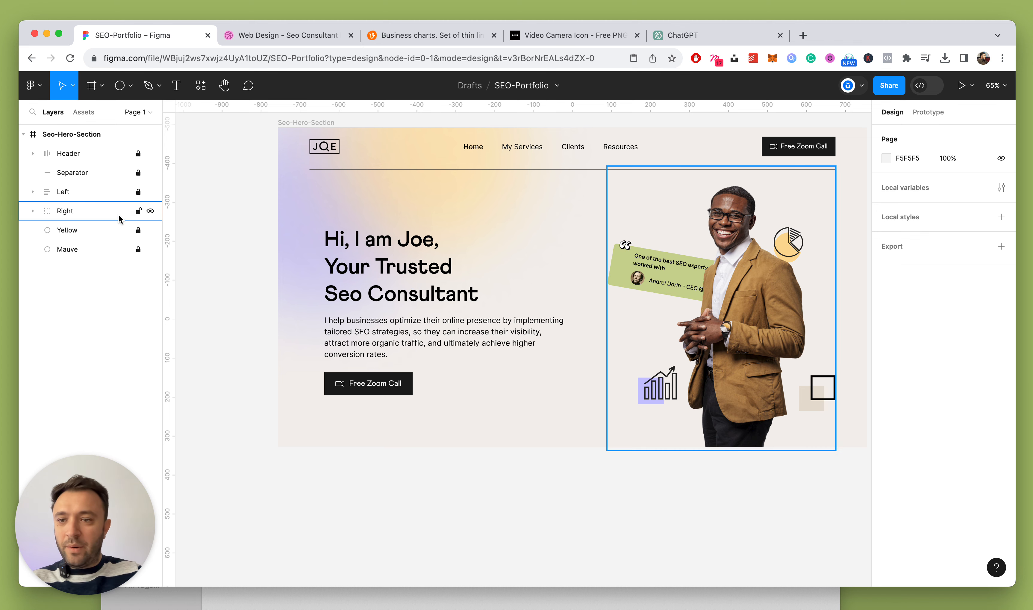
{"action": "left_click", "coordinate": [144, 199]}
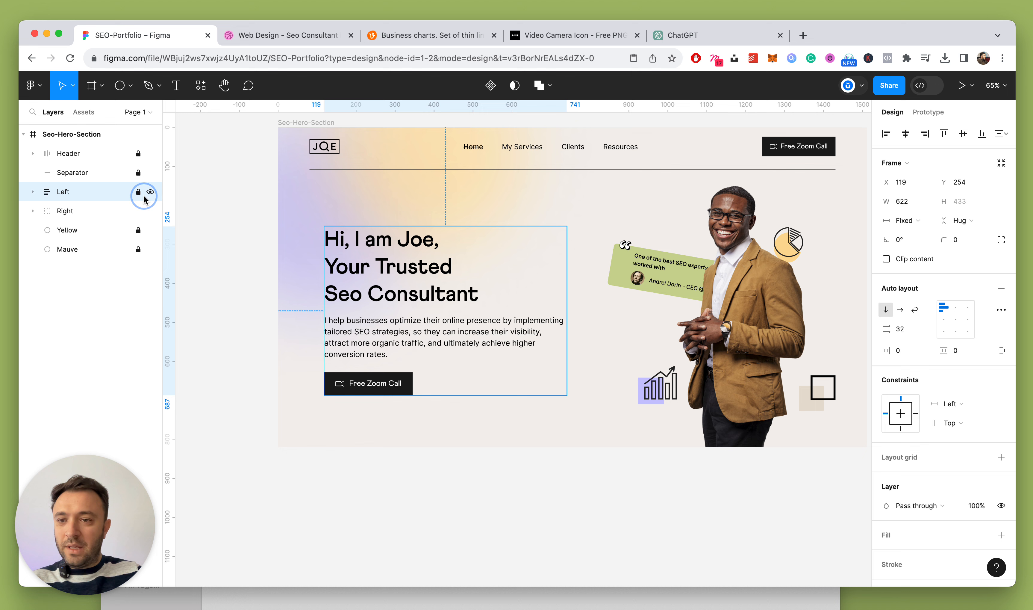
Narrow the Left text group to 547 px wide, undoing an accidental Text frame resize
{"action": "left_click", "coordinate": [389, 273]}
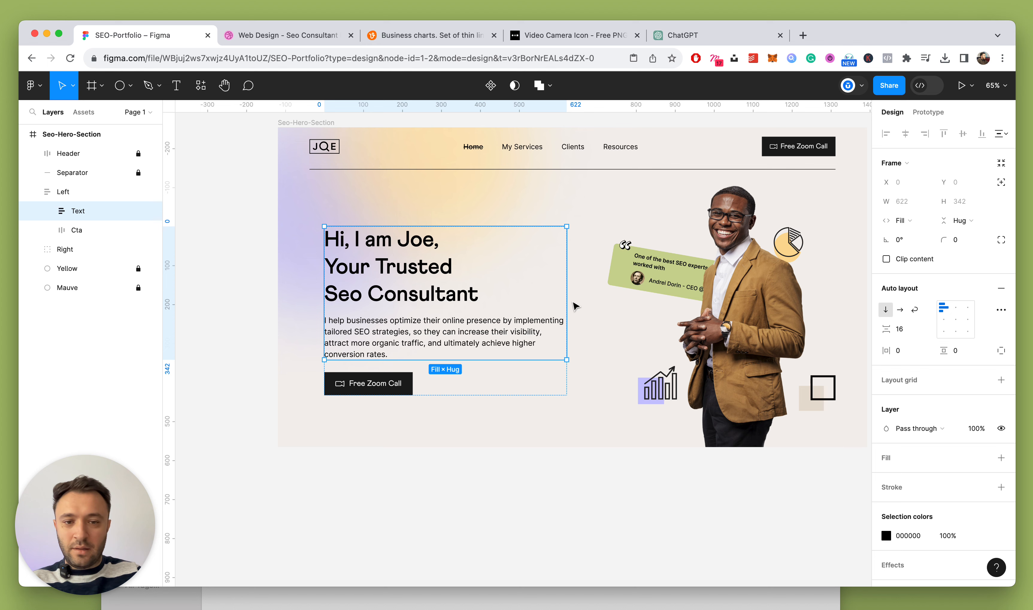
{"action": "left_click_drag", "start_coordinate": [565, 296], "coordinate": [504, 295]}
{"action": "key", "text": "super+z"}
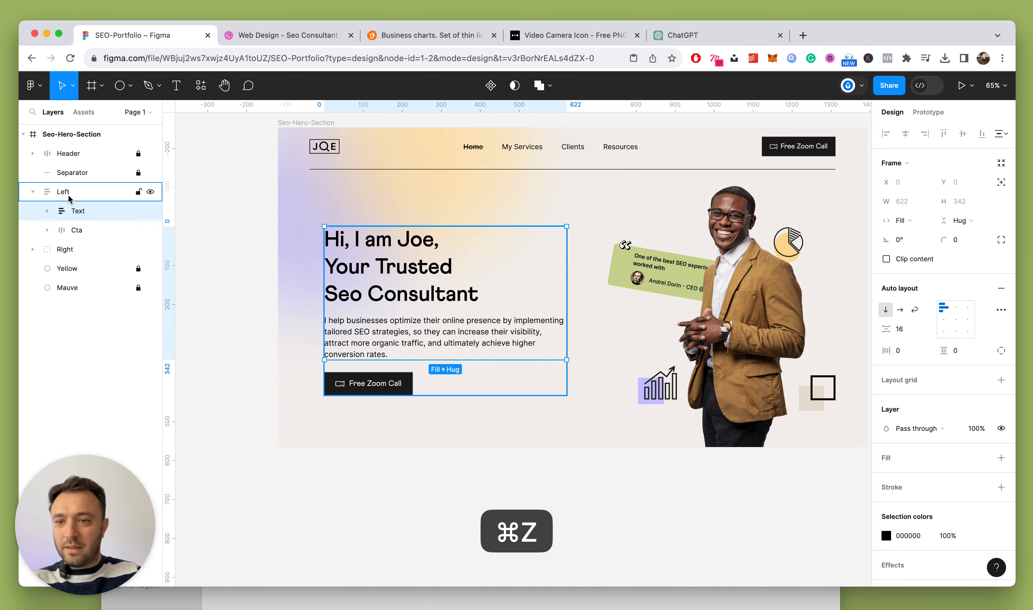
{"action": "key", "text": "super+z"}
{"action": "left_click_drag", "start_coordinate": [561, 273], "coordinate": [537, 272]}
{"action": "left_click", "coordinate": [262, 227]}
Nudge the Right photo group slightly down
{"action": "scroll", "coordinate": [263, 227], "scroll_direction": "down", "scroll_amount": 5}
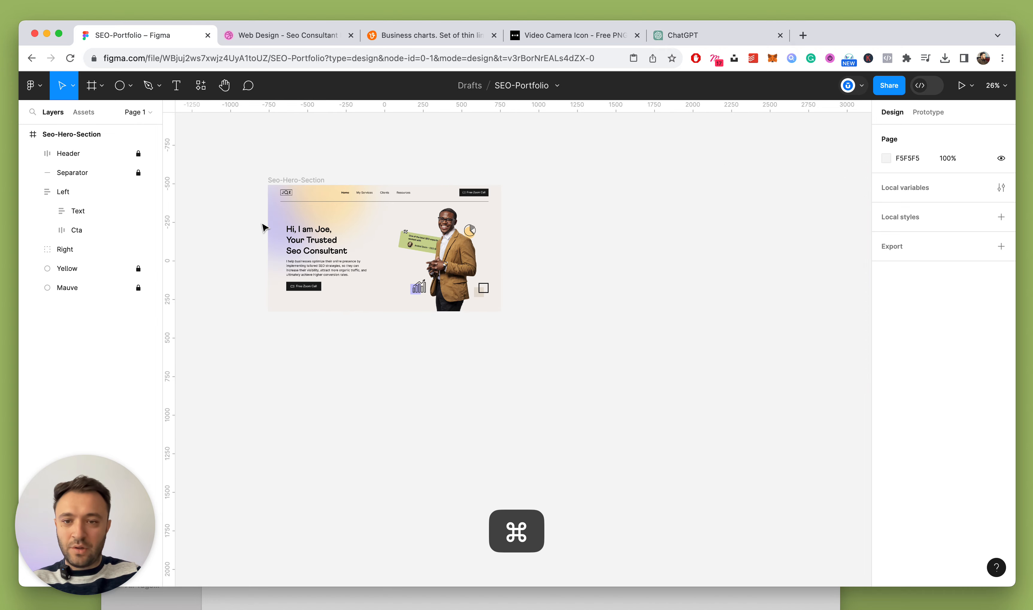
{"action": "scroll", "coordinate": [263, 227], "scroll_direction": "up", "scroll_amount": 5}
{"action": "left_click", "coordinate": [346, 267]}
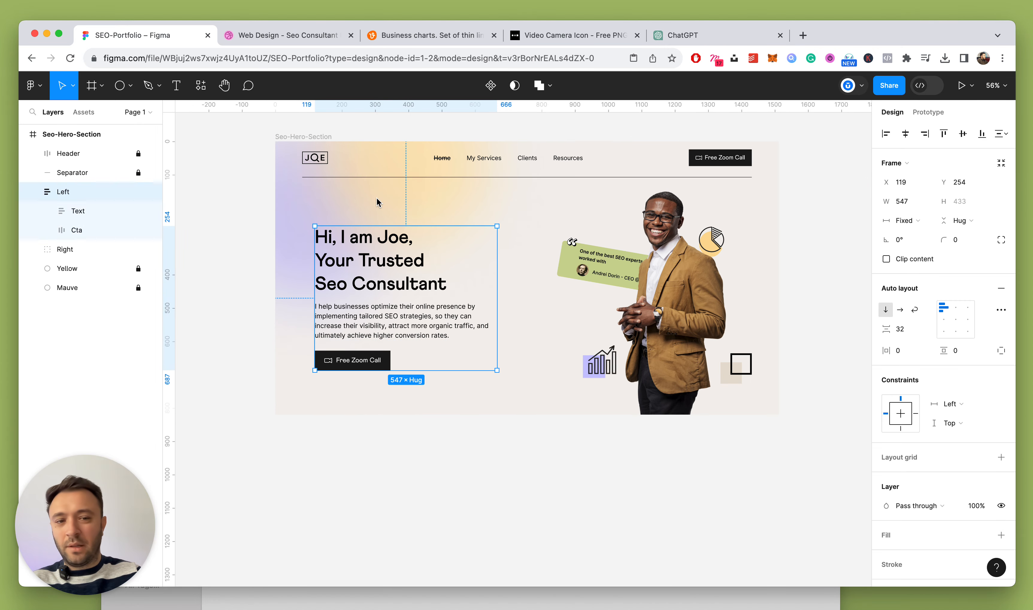
{"action": "left_click", "coordinate": [659, 282], "text": "shift"}
{"action": "left_click", "coordinate": [850, 267]}
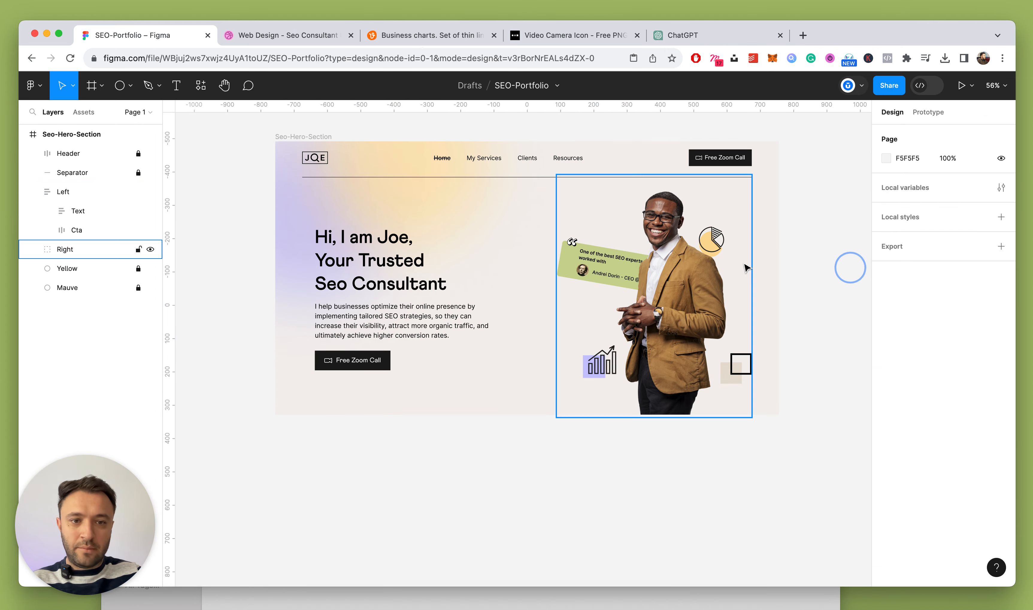
{"action": "left_click_drag", "start_coordinate": [717, 281], "coordinate": [718, 284]}
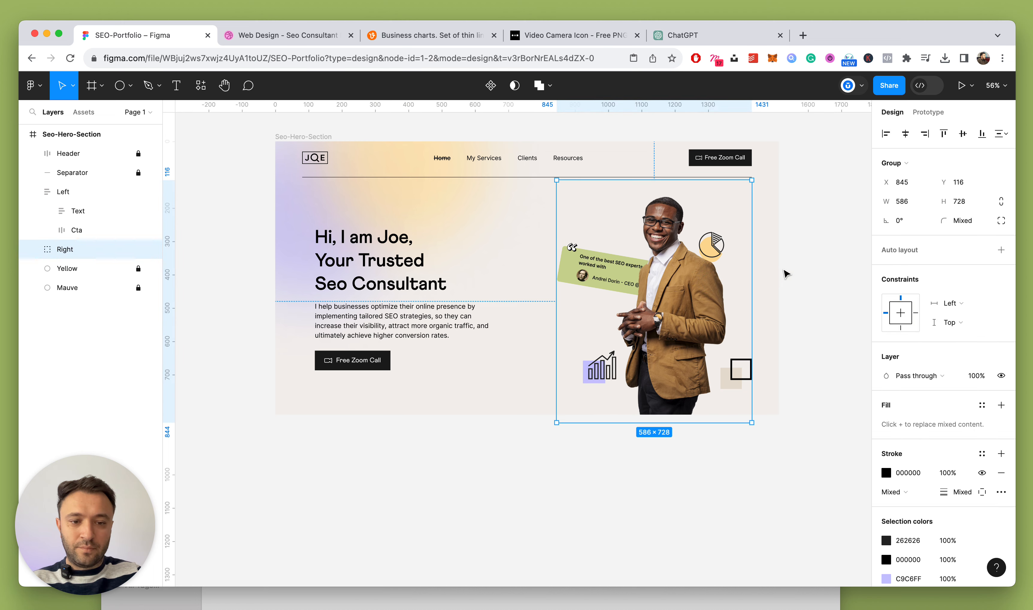
{"action": "left_click", "coordinate": [808, 256]}
Vertically centre the Left and Right groups on each other
{"action": "left_click", "coordinate": [289, 146]}
{"action": "left_click", "coordinate": [383, 267]}
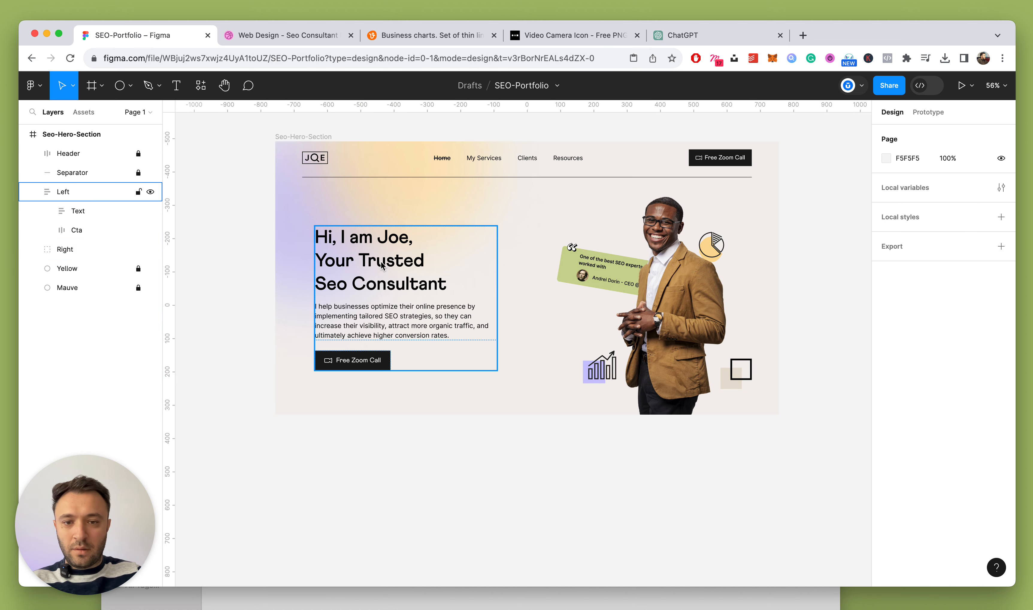
{"action": "left_click", "coordinate": [730, 305], "text": "shift"}
{"action": "left_click", "coordinate": [963, 133]}
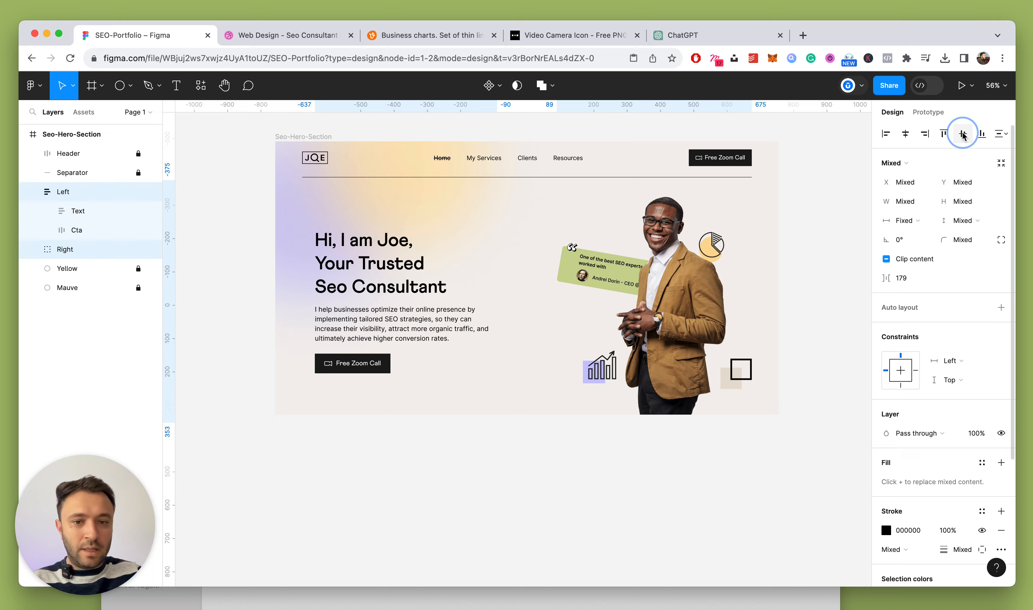
{"action": "left_click", "coordinate": [792, 232]}
{"action": "scroll", "coordinate": [634, 228], "scroll_direction": "down", "scroll_amount": 5}
{"action": "scroll", "coordinate": [634, 228], "scroll_direction": "up", "scroll_amount": 5}
{"action": "scroll", "coordinate": [384, 146], "scroll_direction": "down", "scroll_amount": 2}
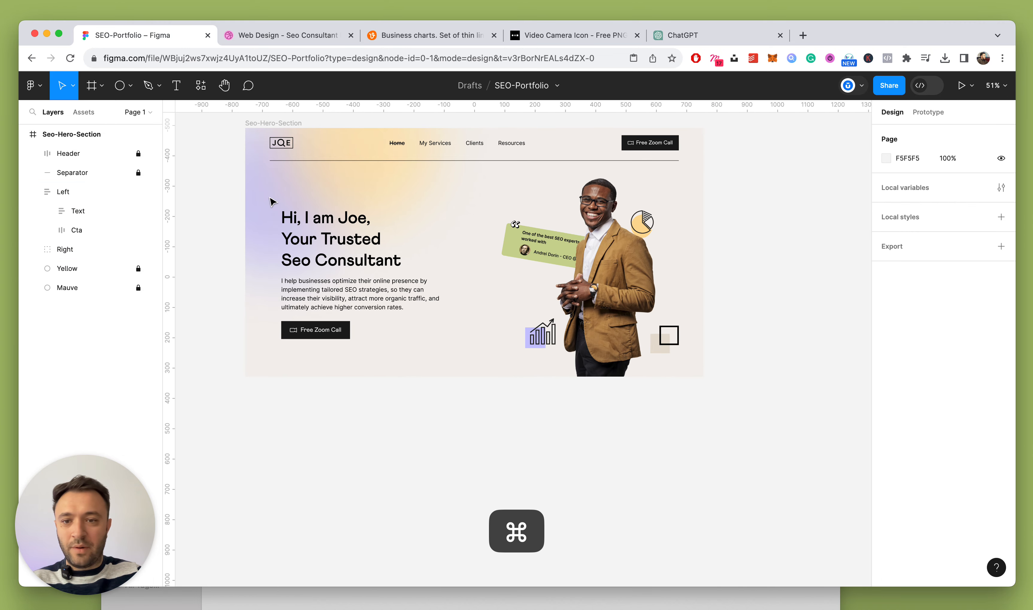
{"action": "left_click", "coordinate": [137, 288]}
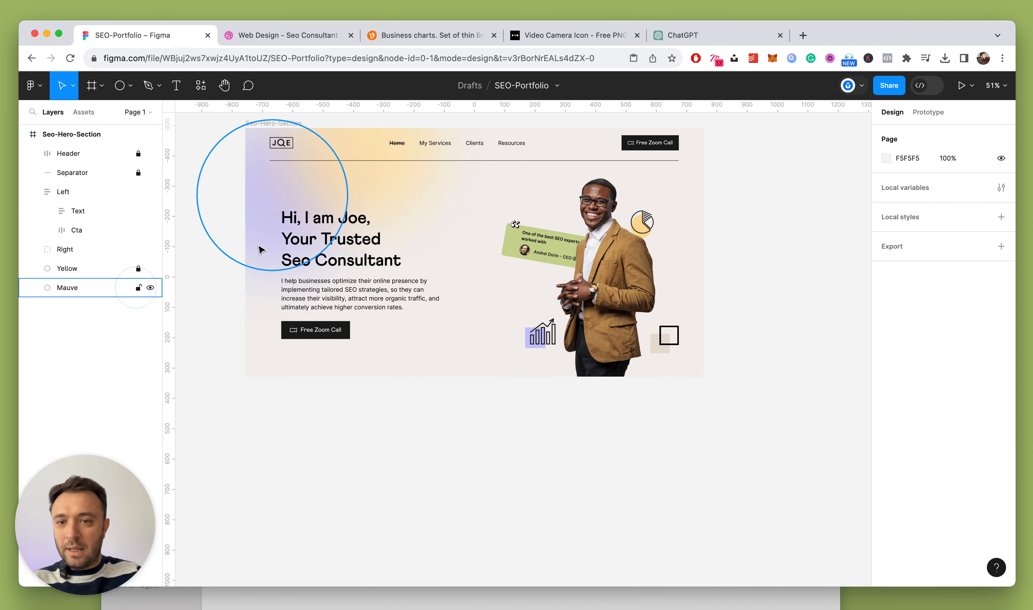
{"action": "left_click", "coordinate": [268, 224]}
{"action": "key", "text": "shift+Down"}
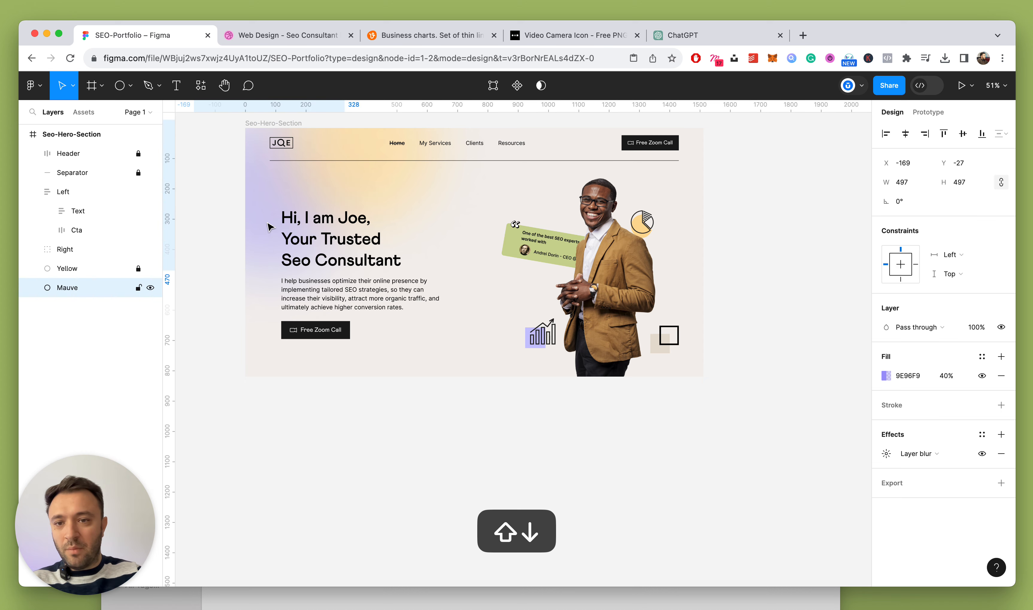
{"action": "key", "text": "shift+Left"}
{"action": "key", "text": "shift+Left"}
{"action": "key", "text": "shift+Down"}
{"action": "key", "text": "shift+Left"}
{"action": "key", "text": "shift+Left"}
{"action": "key", "text": "shift+Left"}
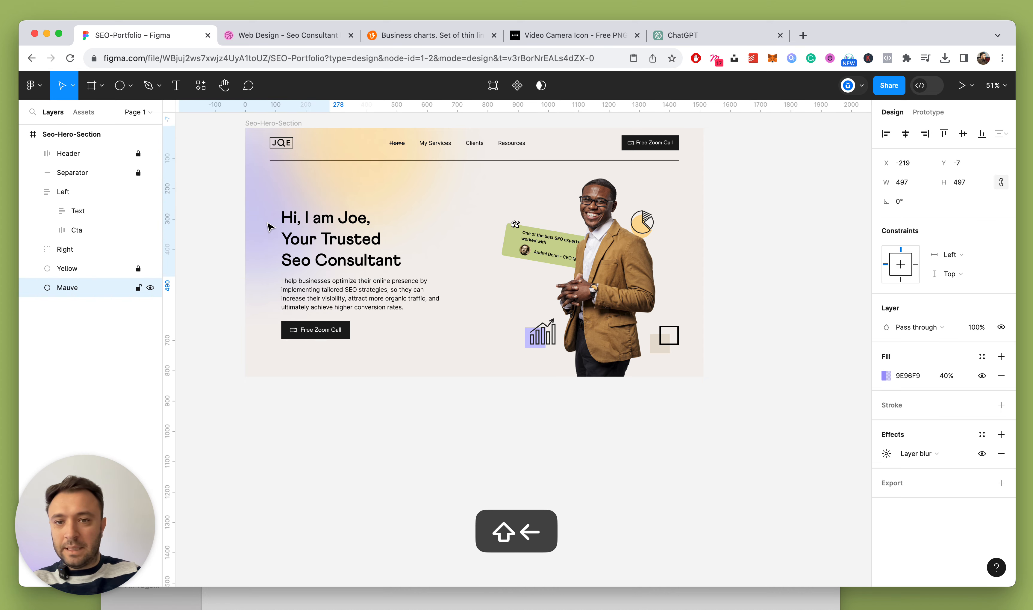
{"action": "left_click", "coordinate": [139, 268]}
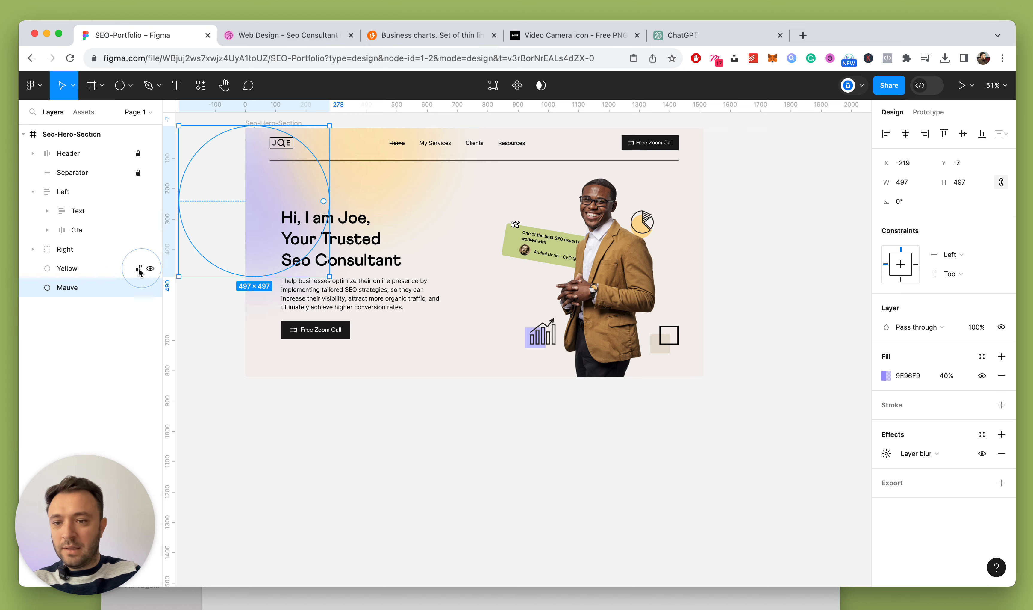
{"action": "left_click", "coordinate": [105, 268]}
{"action": "key", "text": "shift+Left"}
{"action": "key", "text": "shift+Up"}
{"action": "key", "text": "shift+Left"}
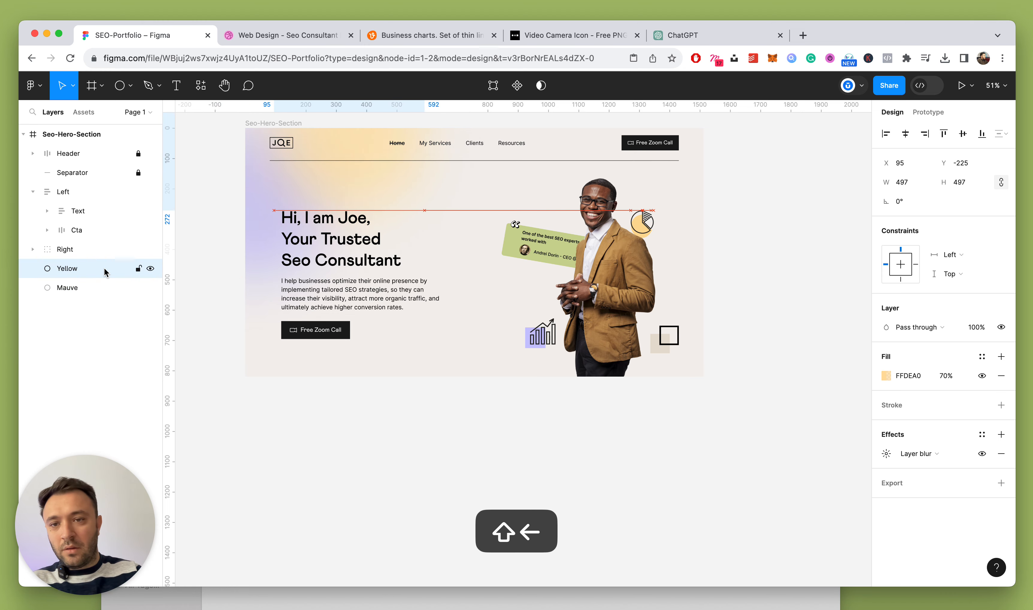
{"action": "key", "text": "shift+Left"}
{"action": "key", "text": "shift+Left"}
{"action": "key", "text": "shift+Up"}
{"action": "left_click", "coordinate": [726, 233]}
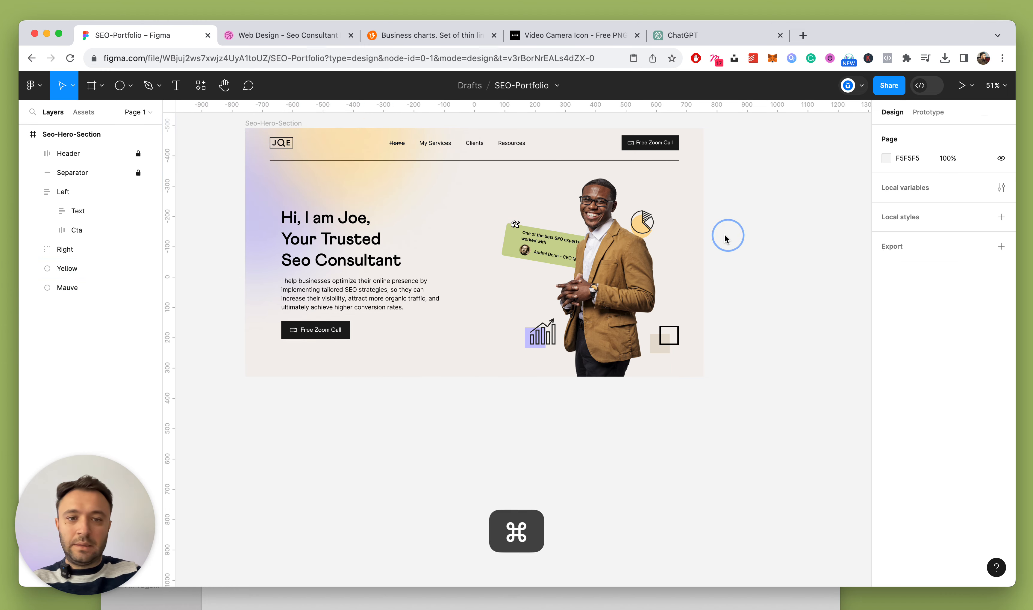
{"action": "scroll", "coordinate": [724, 234], "scroll_direction": "down", "scroll_amount": 5}
{"action": "scroll", "coordinate": [724, 233], "scroll_direction": "up", "scroll_amount": 5}
{"action": "scroll", "coordinate": [441, 262], "scroll_direction": "up", "scroll_amount": 3}
{"action": "scroll", "coordinate": [441, 262], "scroll_direction": "up", "scroll_amount": 2}
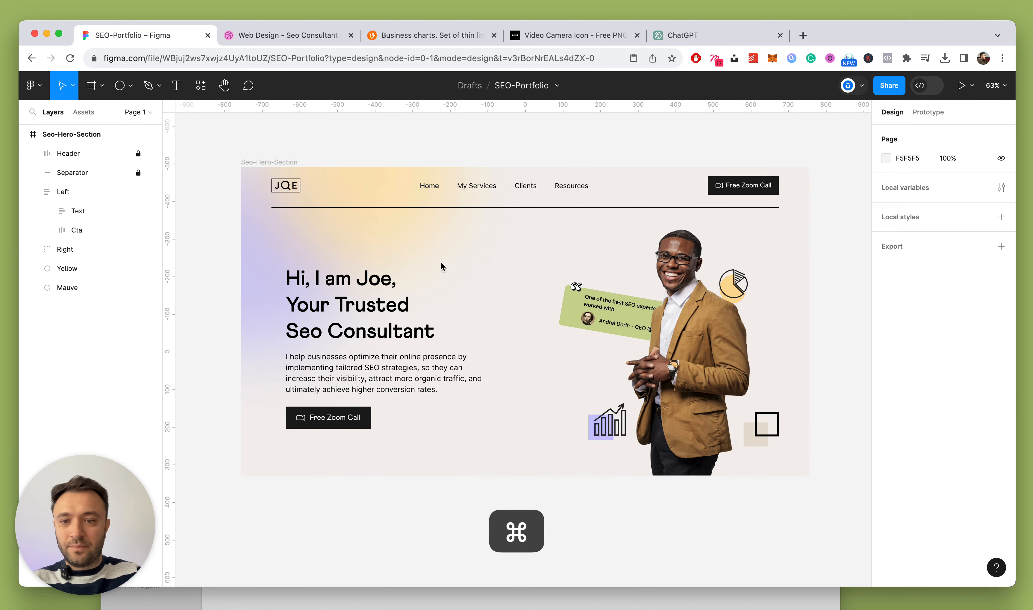
{"action": "scroll", "coordinate": [404, 297], "scroll_direction": "up", "scroll_amount": 5}
{"action": "left_click", "coordinate": [404, 298], "text": "super"}
Try the Line tool briefly, then cancel back to selection mode
{"action": "key", "text": "l"}
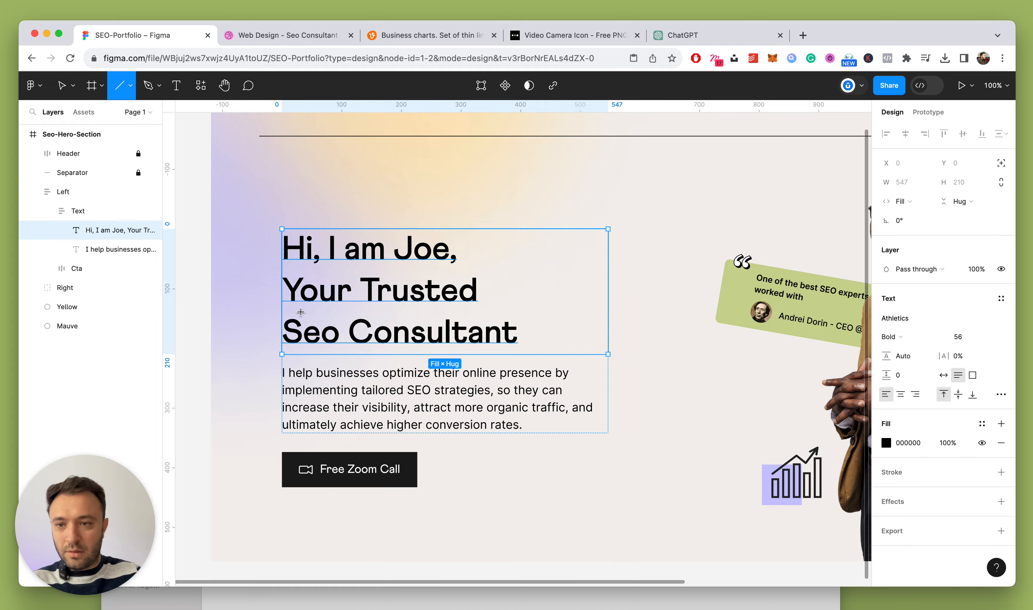
{"action": "scroll", "coordinate": [301, 311], "scroll_direction": "down", "scroll_amount": 3}
{"action": "scroll", "coordinate": [247, 279], "scroll_direction": "up", "scroll_amount": 4}
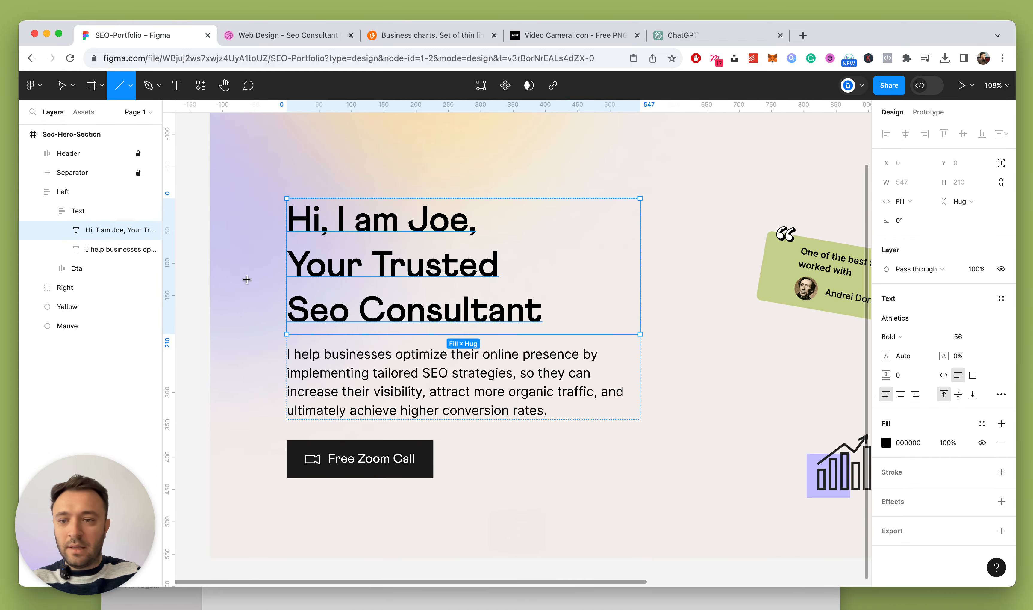
{"action": "scroll", "coordinate": [352, 274], "scroll_direction": "down", "scroll_amount": 3}
{"action": "scroll", "coordinate": [352, 275], "scroll_direction": "up", "scroll_amount": 4}
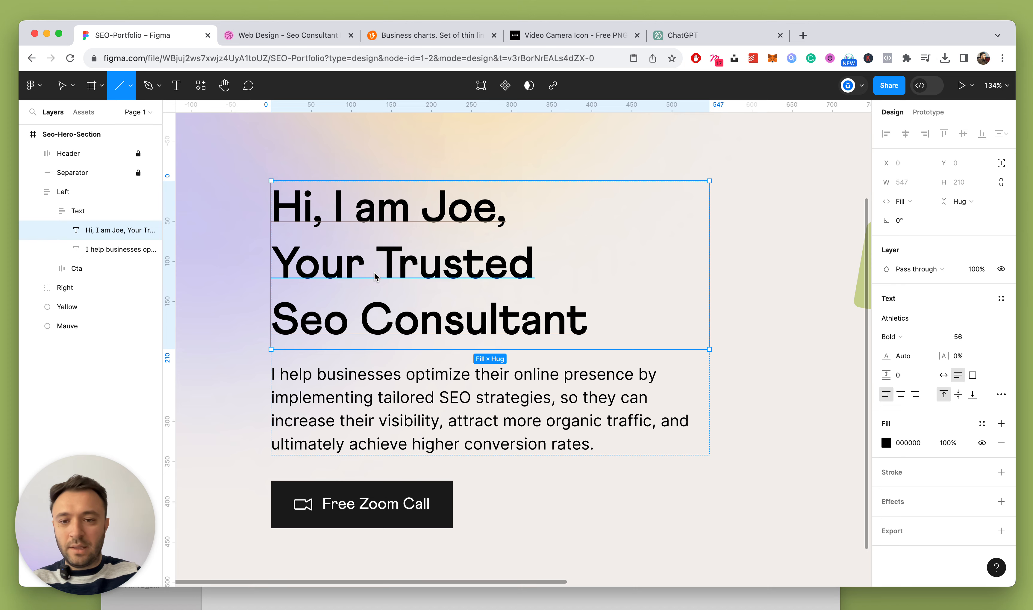
{"action": "key", "text": "Escape"}
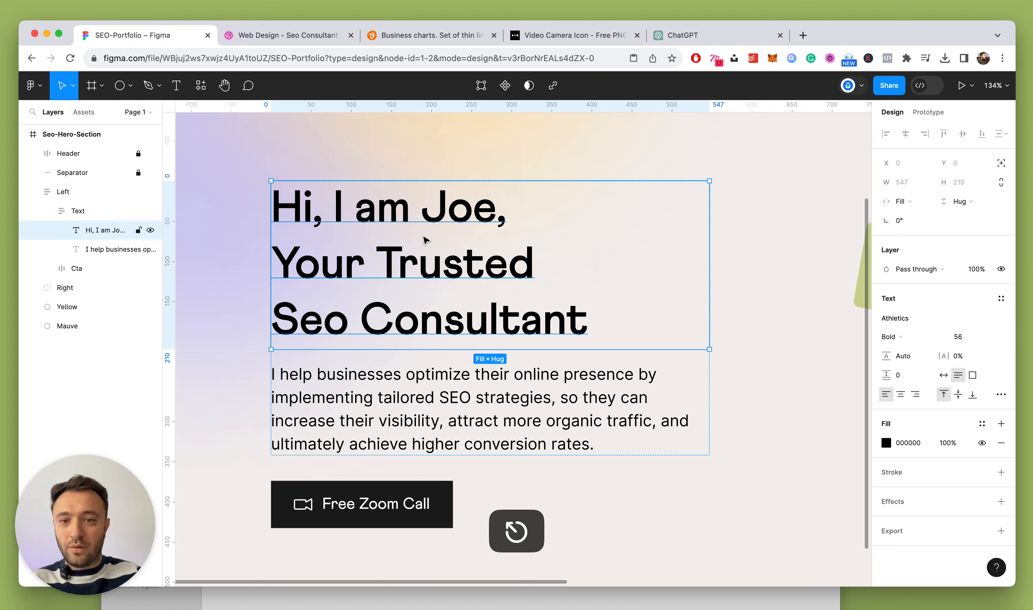
{"action": "scroll", "coordinate": [419, 234], "scroll_direction": "down", "scroll_amount": 5}
{"action": "left_click", "coordinate": [348, 257]}
{"action": "scroll", "coordinate": [420, 200], "scroll_direction": "up", "scroll_amount": 3}
{"action": "scroll", "coordinate": [420, 200], "scroll_direction": "up", "scroll_amount": 4}
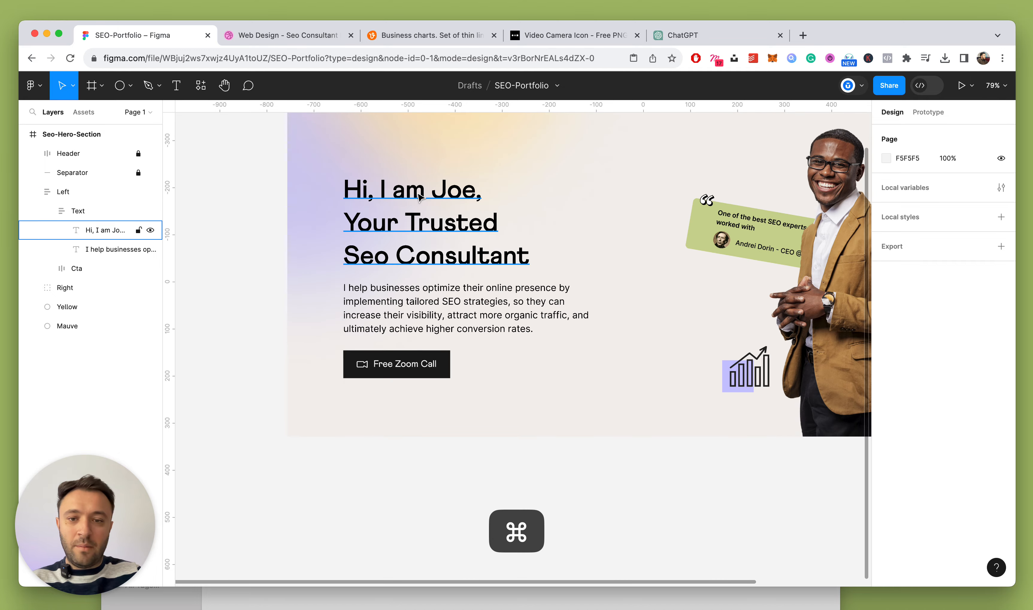
Select the Left and Right groups together to check their alignment, then deselect
{"action": "left_click", "coordinate": [465, 319]}
{"action": "scroll", "coordinate": [467, 321], "scroll_direction": "down", "scroll_amount": 3}
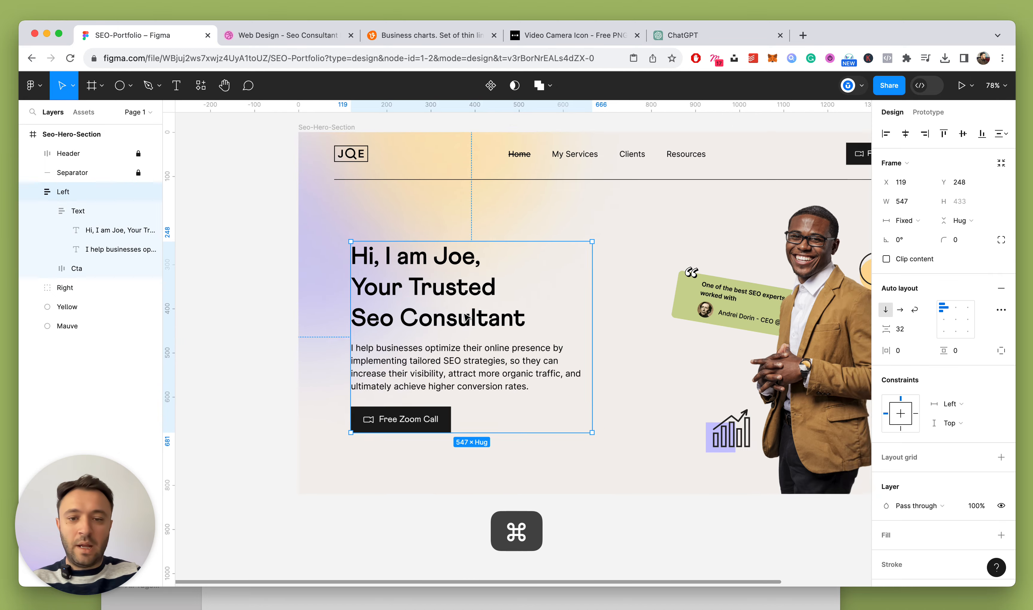
{"action": "left_click", "coordinate": [779, 352], "text": "shift"}
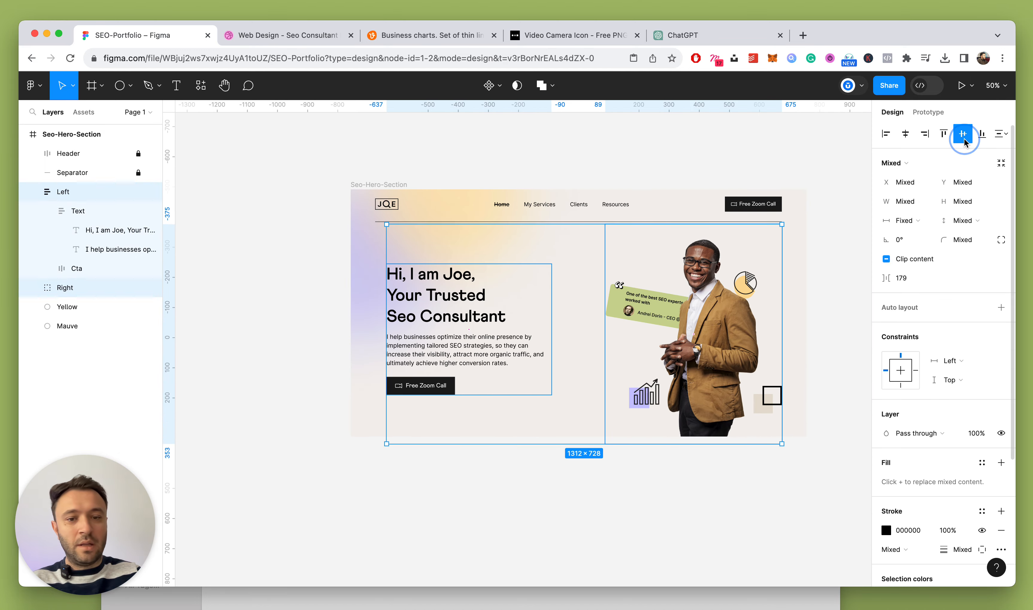
{"action": "left_click", "coordinate": [593, 178]}
{"action": "scroll", "coordinate": [457, 373], "scroll_direction": "up", "scroll_amount": 5}
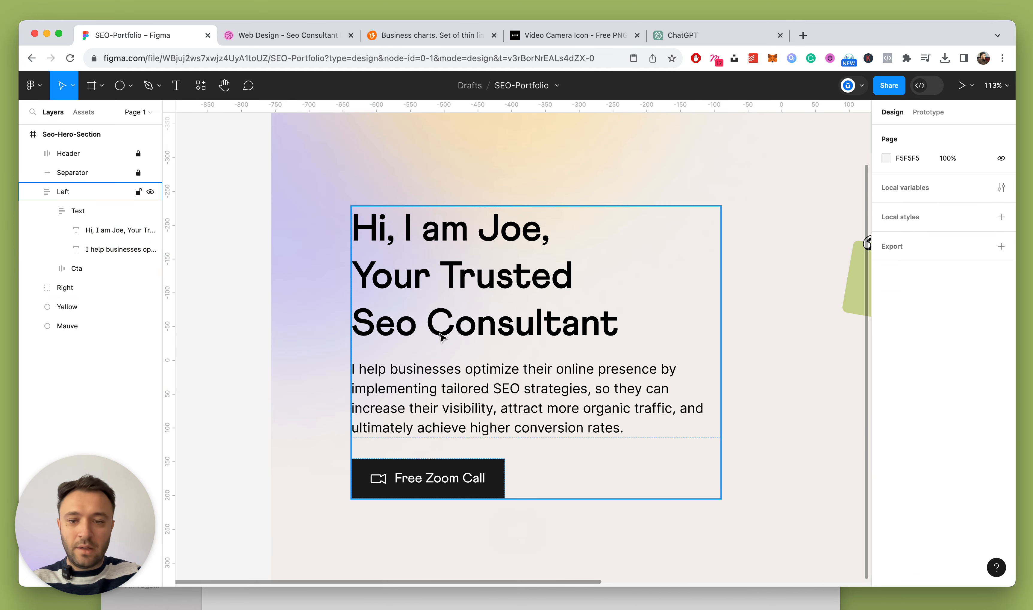
Check the Dribbble reference design and return to the Figma file
{"action": "left_click", "coordinate": [283, 35]}
{"action": "left_click", "coordinate": [140, 26]}
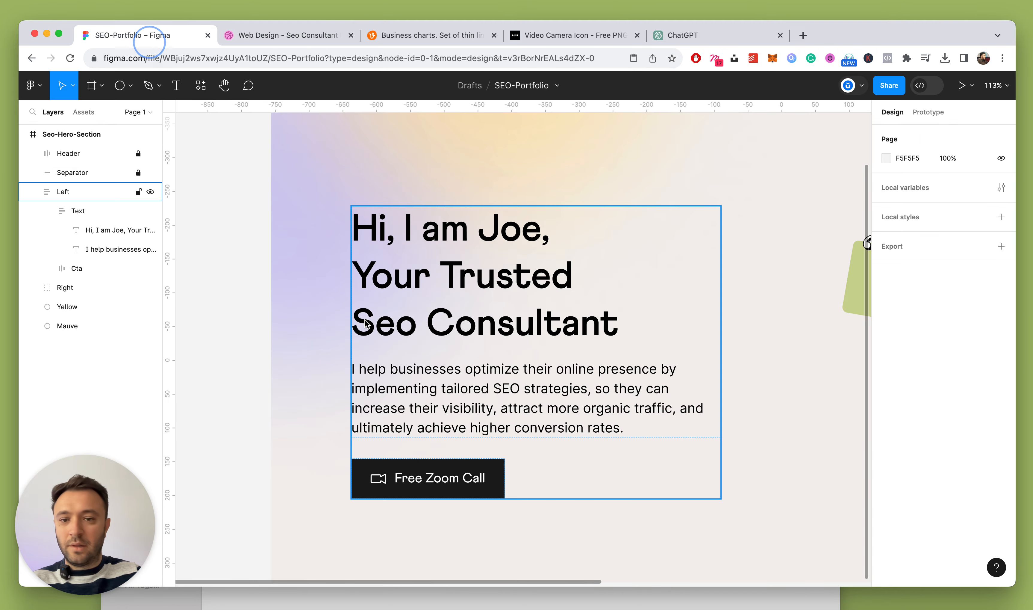
{"action": "scroll", "coordinate": [423, 314], "scroll_direction": "down", "scroll_amount": 2}
Draw Line 1 under the Seo Consultant heading at a fixed width of 96 with stroke weight 5
{"action": "key", "text": "l"}
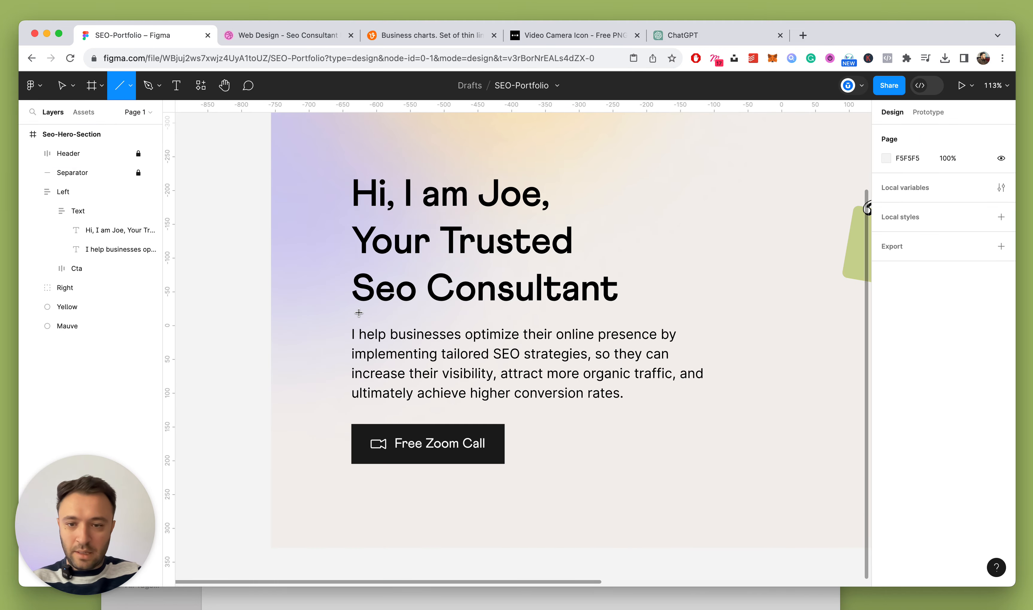
{"action": "left_click_drag", "start_coordinate": [359, 312], "coordinate": [404, 315]}
{"action": "left_click", "coordinate": [915, 202]}
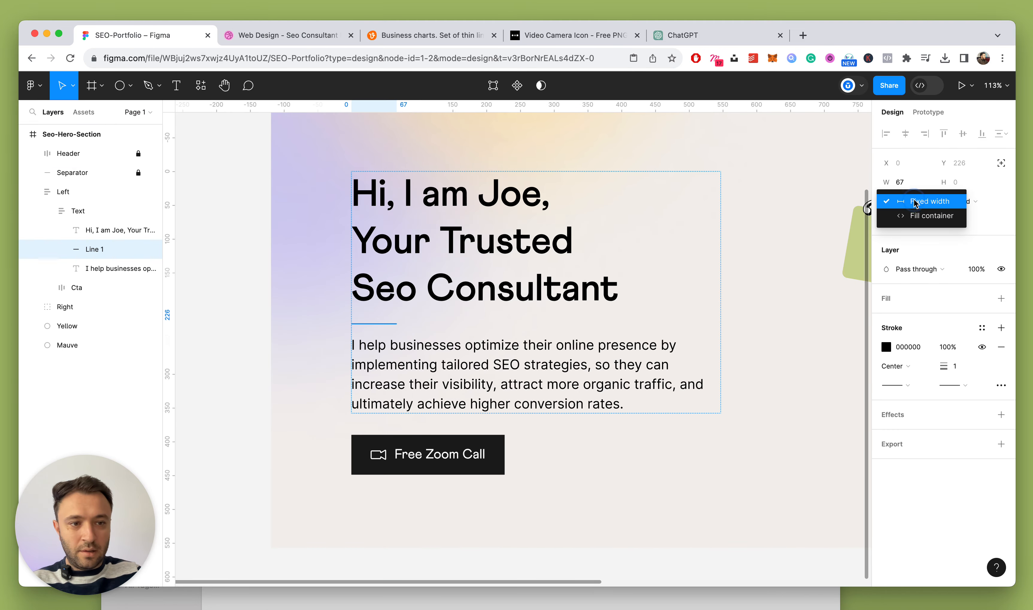
{"action": "left_click", "coordinate": [913, 199]}
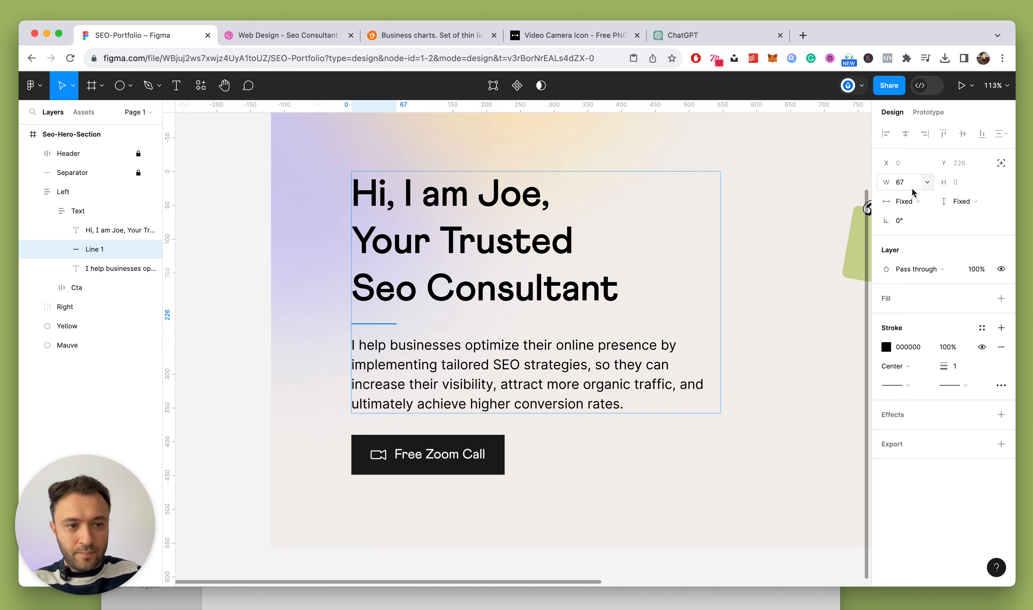
{"action": "key", "text": "shift+Up"}
{"action": "key", "text": "shift+Up"}
{"action": "key", "text": "Up"}
{"action": "key", "text": "Up"}
{"action": "key", "text": "Up"}
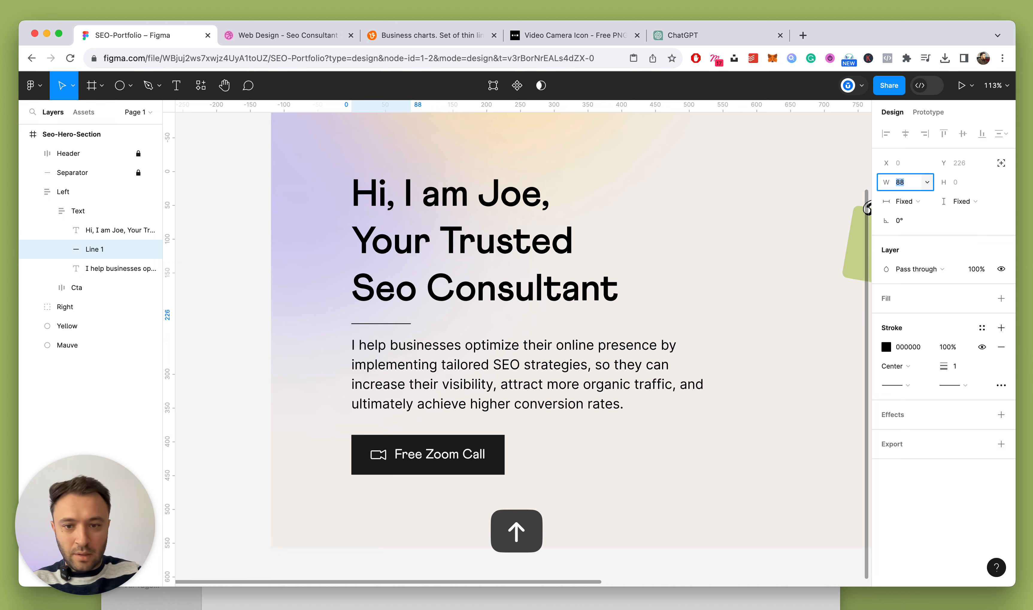
{"action": "key", "text": "Up"}
{"action": "key", "text": "Up"}
{"action": "key", "text": "Up"}
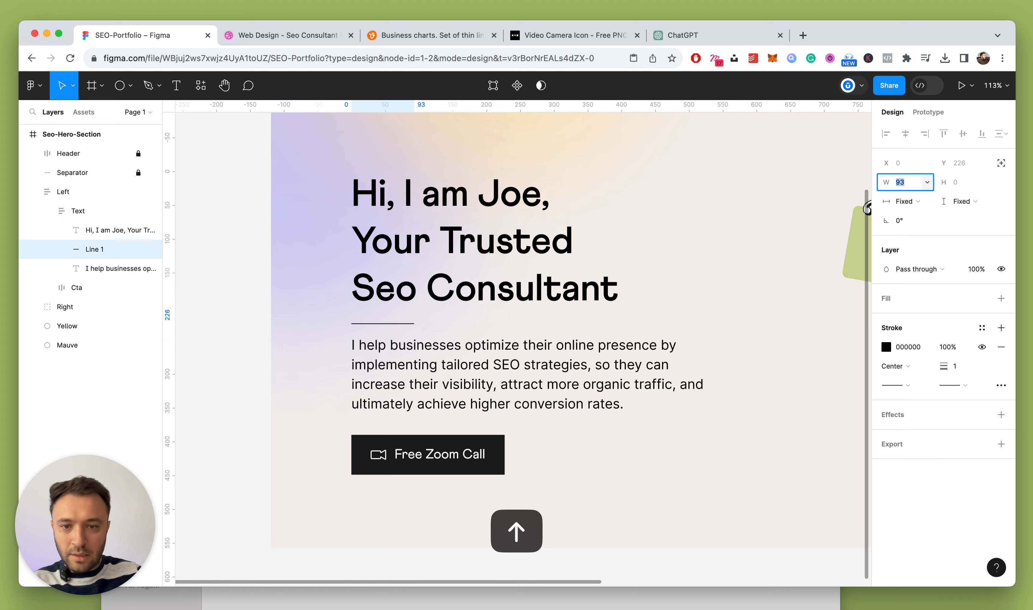
{"action": "key", "text": "Up"}
{"action": "key", "text": "Up"}
{"action": "key", "text": "Up"}
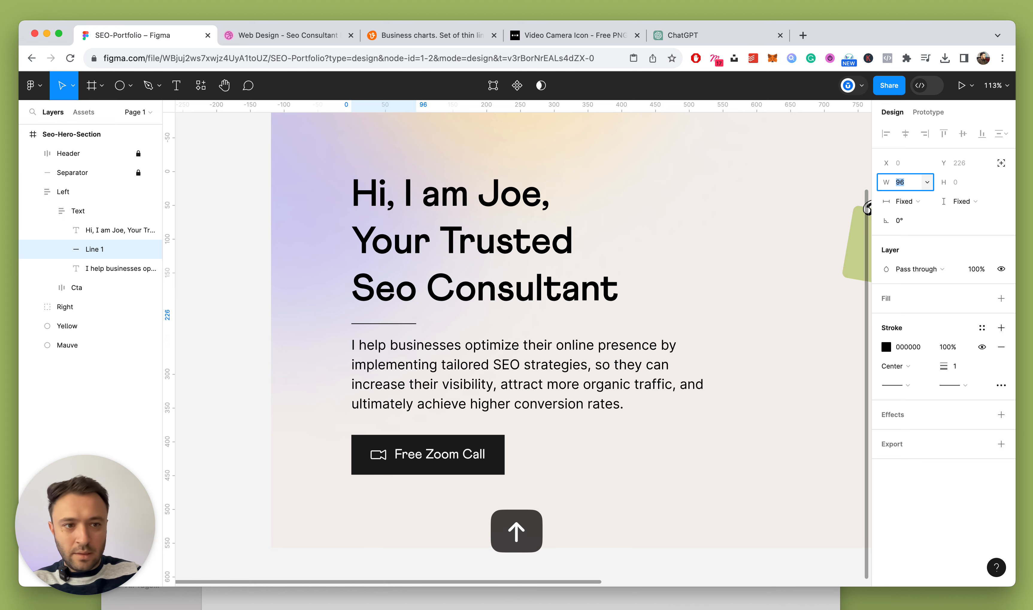
{"action": "left_click", "coordinate": [958, 369]}
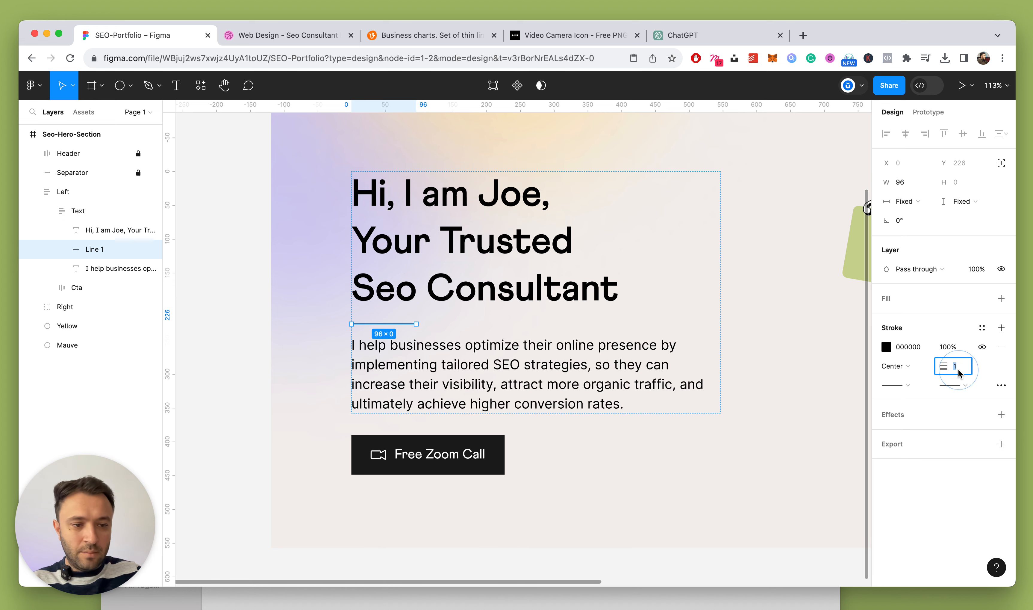
{"action": "type", "text": "5"}
{"action": "key", "text": "Return"}
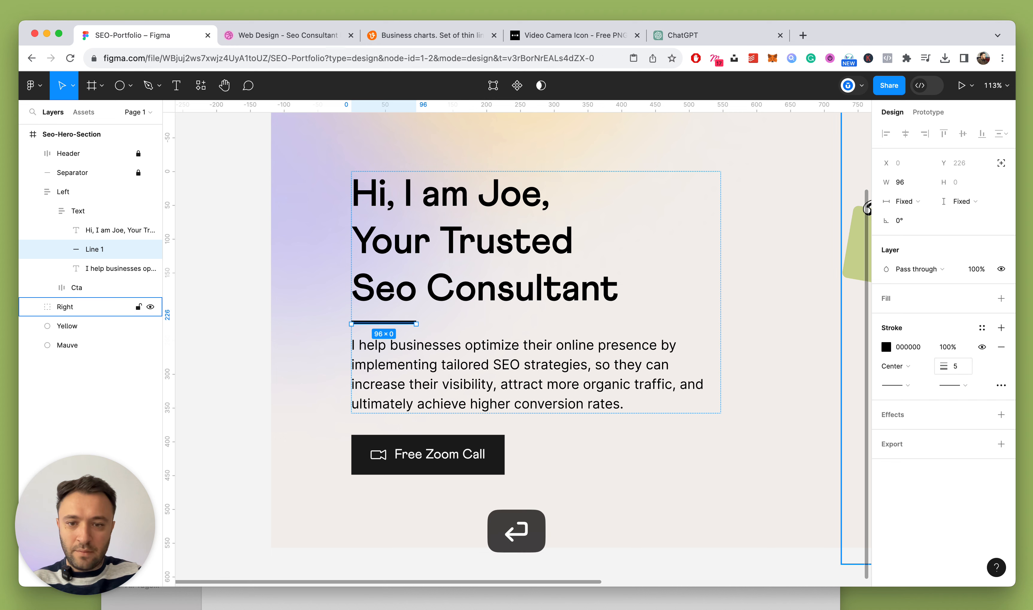
Wrap the heading and line in an auto-layout frame named Top with 0 gap
{"action": "left_click", "coordinate": [105, 235], "text": "shift"}
{"action": "key", "text": "shift+a"}
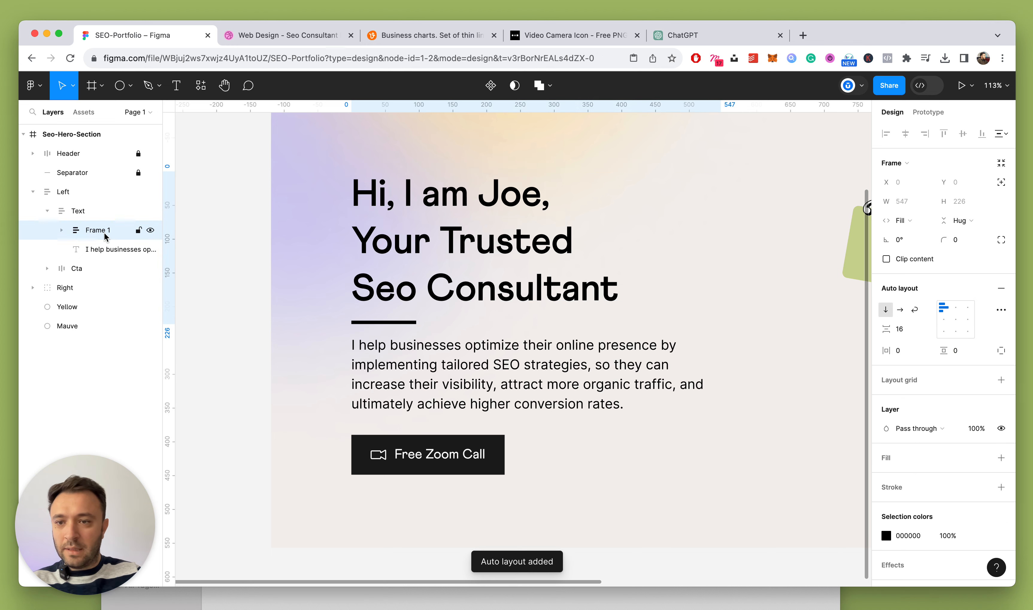
{"action": "double_click", "coordinate": [100, 230]}
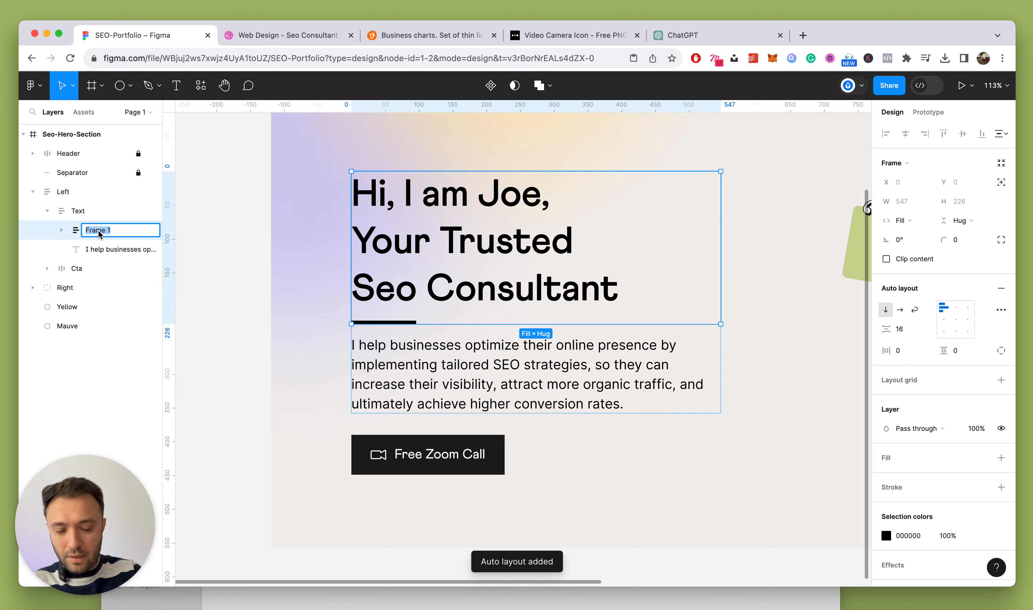
{"action": "type", "text": "Top"}
{"action": "key", "text": "Return"}
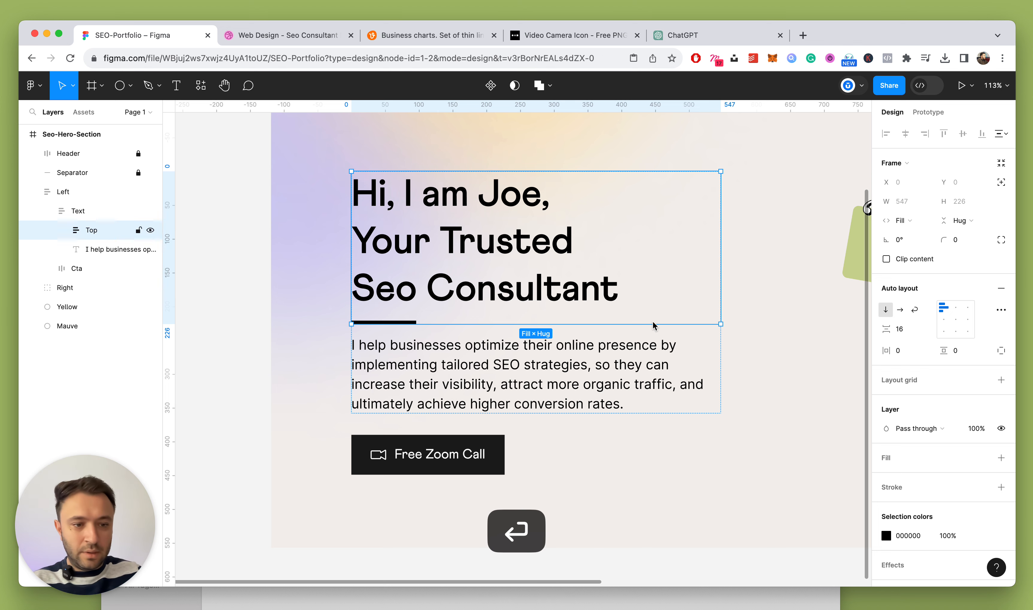
{"action": "key", "text": "Down"}
{"action": "key", "text": "Down"}
{"action": "key", "text": "Down"}
{"action": "key", "text": "Down"}
{"action": "key", "text": "Down"}
{"action": "key", "text": "Down"}
{"action": "key", "text": "Down"}
{"action": "key", "text": "Down"}
{"action": "key", "text": "Down"}
{"action": "key", "text": "Down"}
{"action": "key", "text": "Down"}
{"action": "key", "text": "Down"}
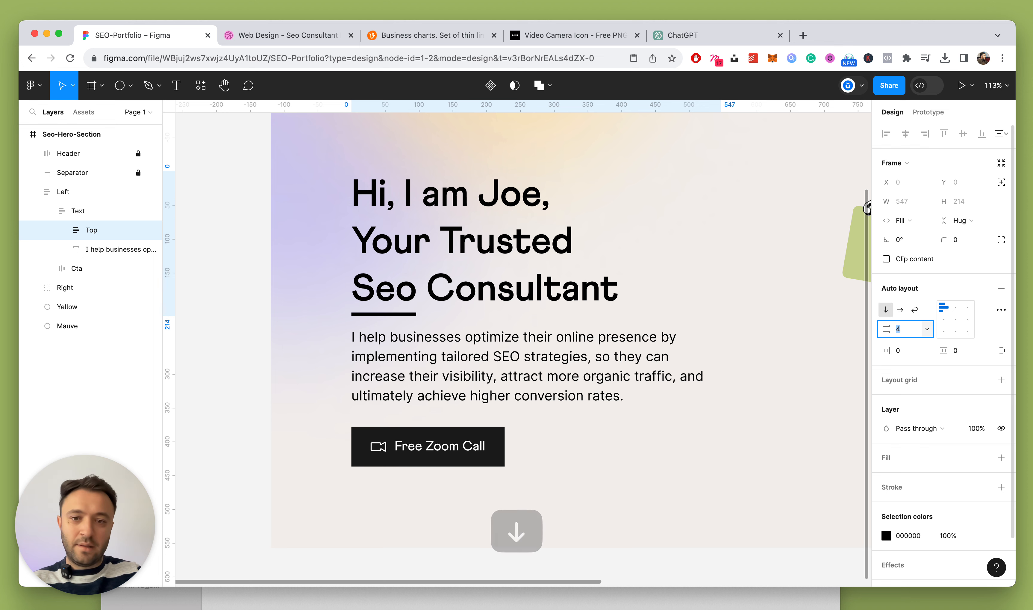
{"action": "key", "text": "Down"}
{"action": "key", "text": "Down"}
{"action": "key", "text": "Down"}
{"action": "key", "text": "Down"}
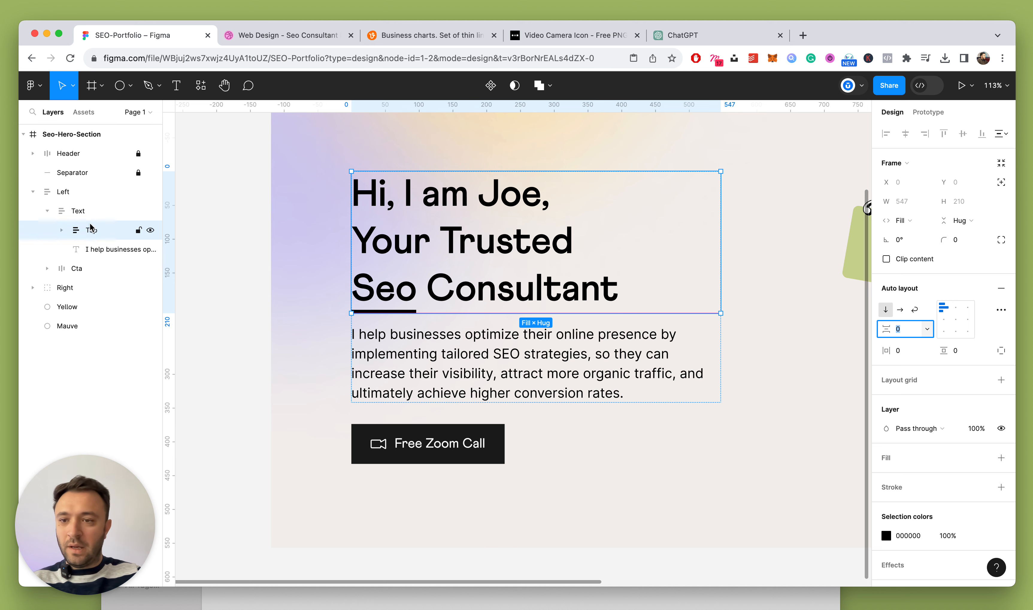
Set the Text frame's spacing between the Top block and paragraph to 20
{"action": "left_click", "coordinate": [86, 212]}
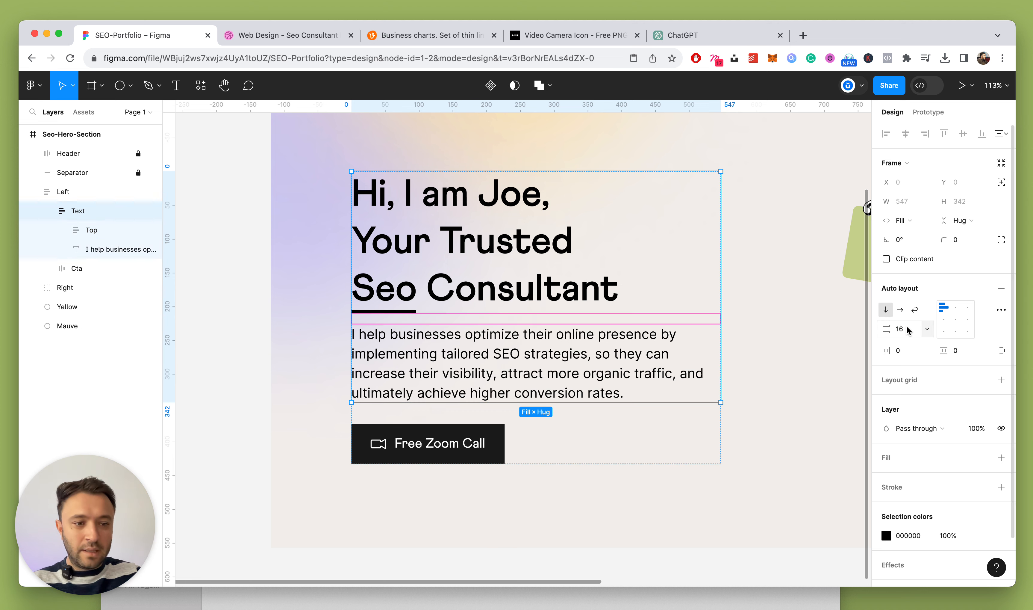
{"action": "key", "text": "Up"}
{"action": "key", "text": "Up"}
{"action": "key", "text": "Up"}
{"action": "key", "text": "Up"}
{"action": "key", "text": "Up"}
{"action": "key", "text": "Up"}
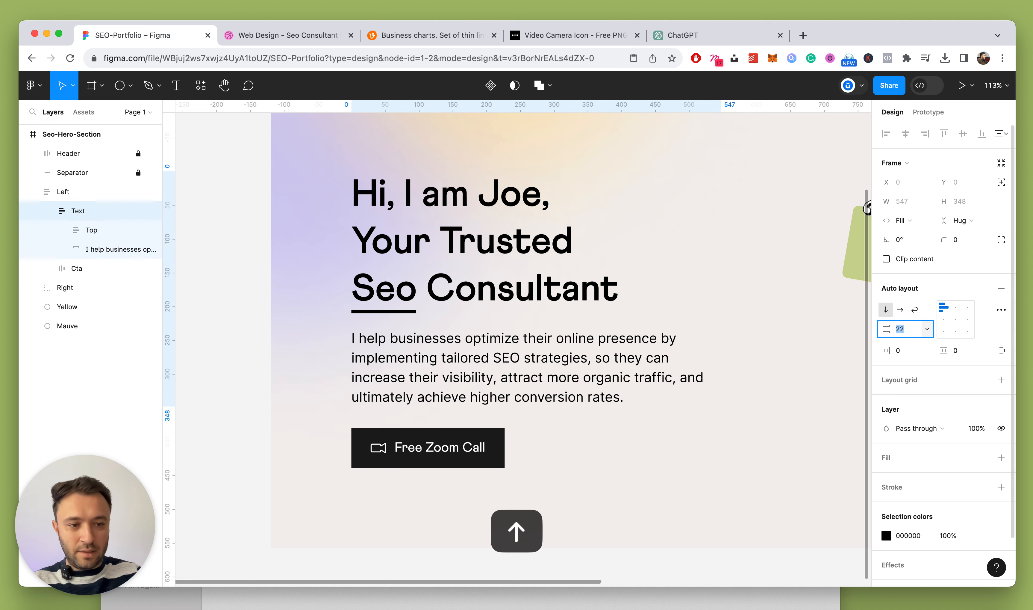
{"action": "key", "text": "Up"}
{"action": "key", "text": "Down"}
{"action": "key", "text": "Down"}
{"action": "key", "text": "Down"}
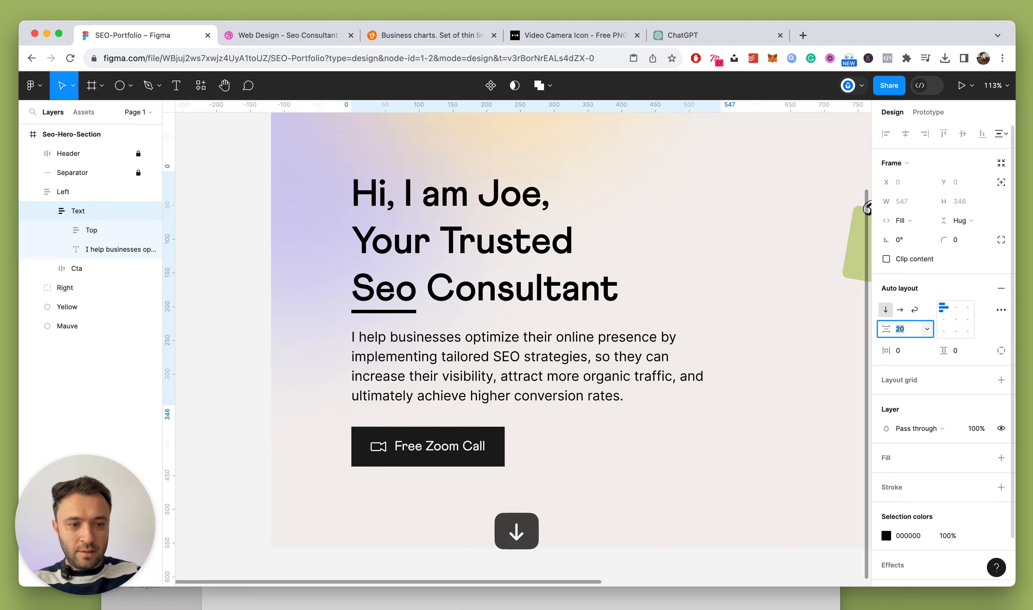
{"action": "scroll", "coordinate": [487, 406], "scroll_direction": "down", "scroll_amount": 5}
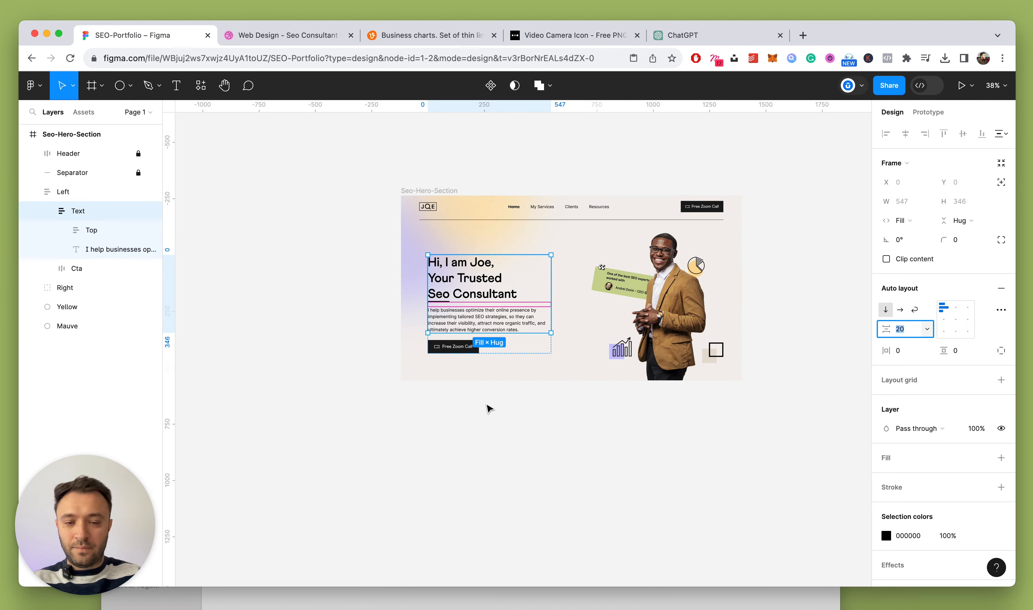
Raise the Seo-Hero-Section frame's height from 820 to 850
{"action": "left_click", "coordinate": [488, 414]}
{"action": "scroll", "coordinate": [487, 416], "scroll_direction": "up", "scroll_amount": 3}
{"action": "left_click", "coordinate": [510, 306]}
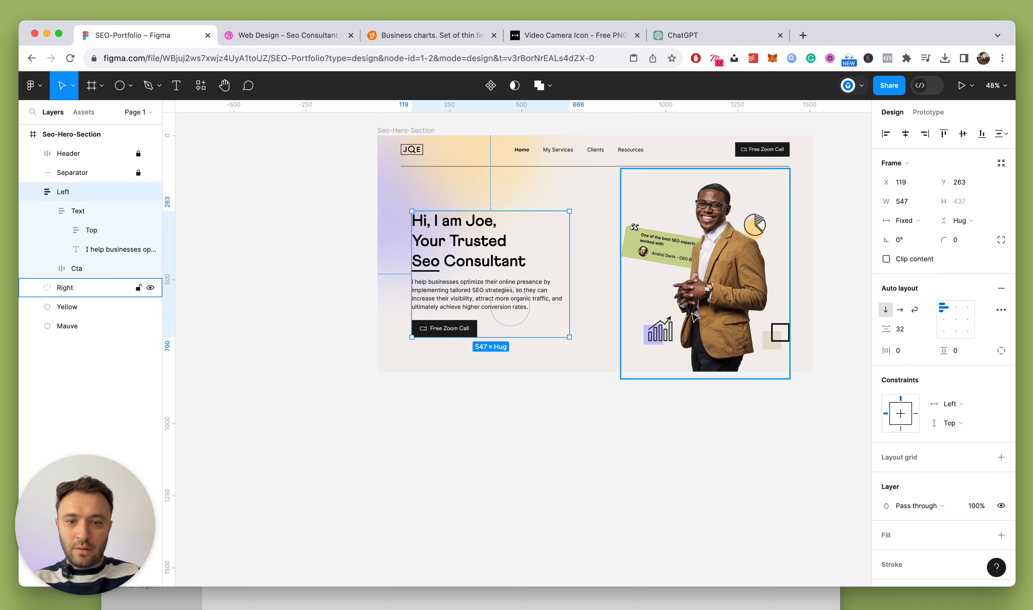
{"action": "left_click", "coordinate": [723, 310], "text": "shift"}
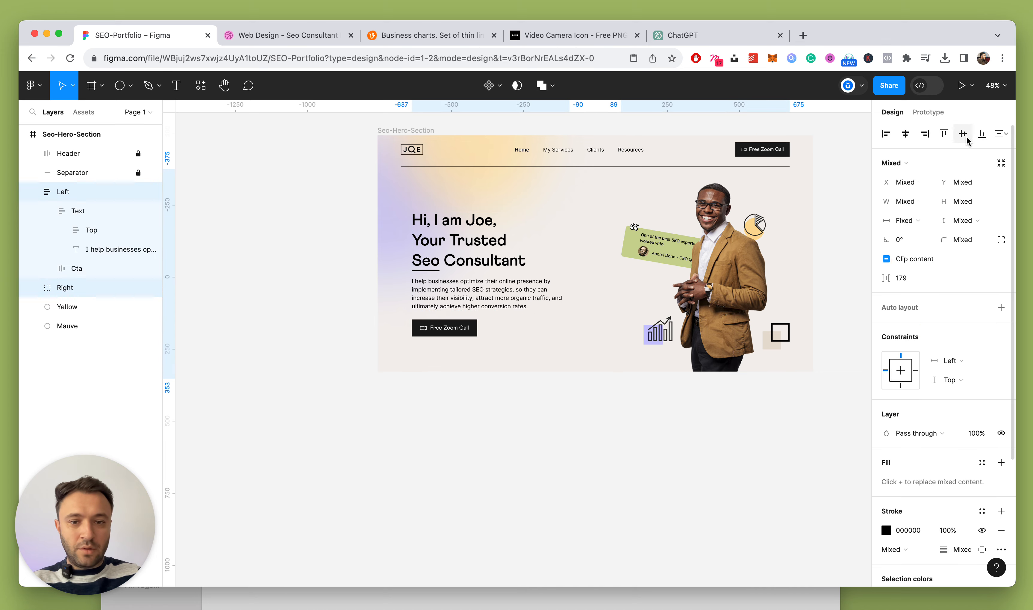
{"action": "left_click", "coordinate": [669, 438]}
{"action": "left_click", "coordinate": [404, 132]}
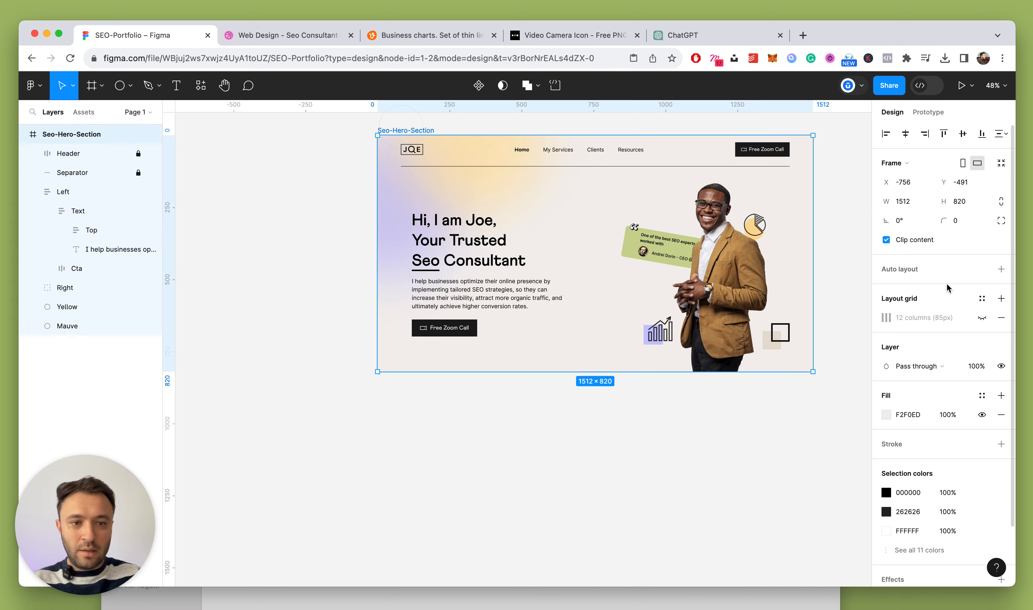
{"action": "key", "text": "shift+Up"}
{"action": "key", "text": "shift+Up"}
{"action": "key", "text": "shift+Up"}
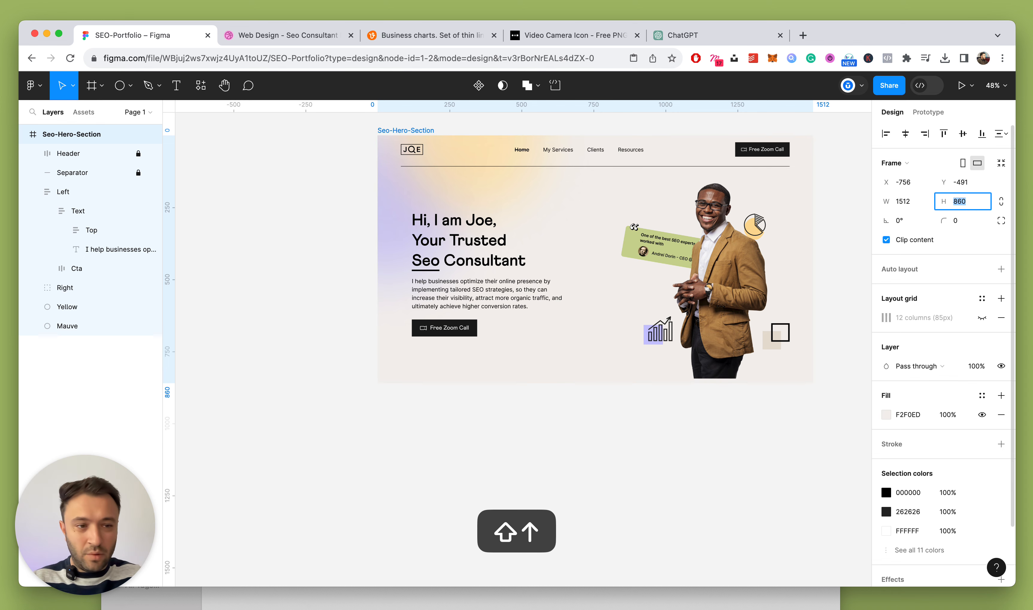
{"action": "key", "text": "shift+Down"}
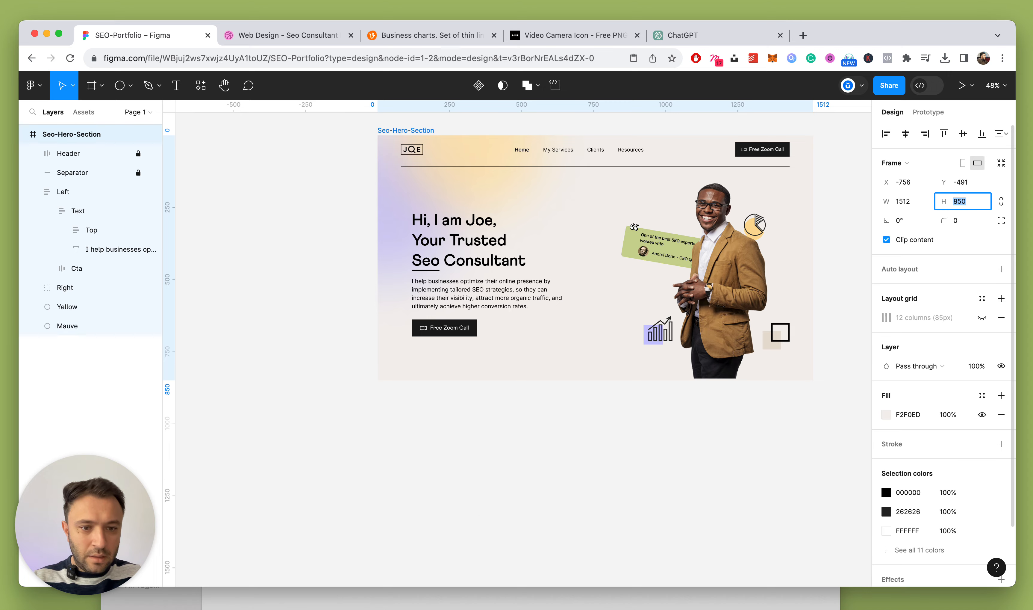
{"action": "left_click", "coordinate": [738, 438]}
{"action": "scroll", "coordinate": [721, 302], "scroll_direction": "up", "scroll_amount": 3}
Align the Right group flush to the hero frame's bottom edge
{"action": "left_click", "coordinate": [720, 301], "text": "super"}
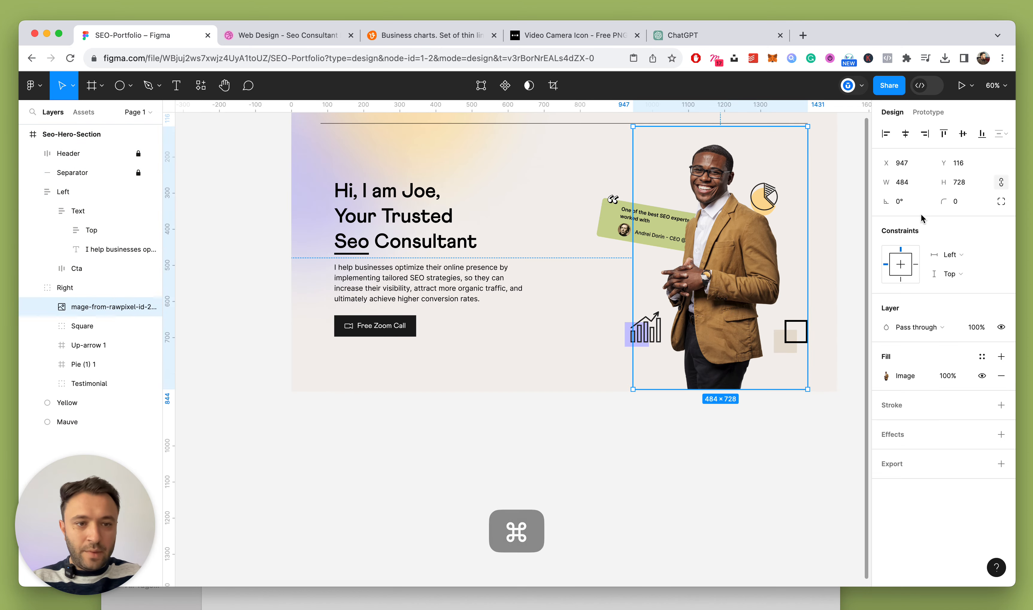
{"action": "left_click", "coordinate": [711, 428]}
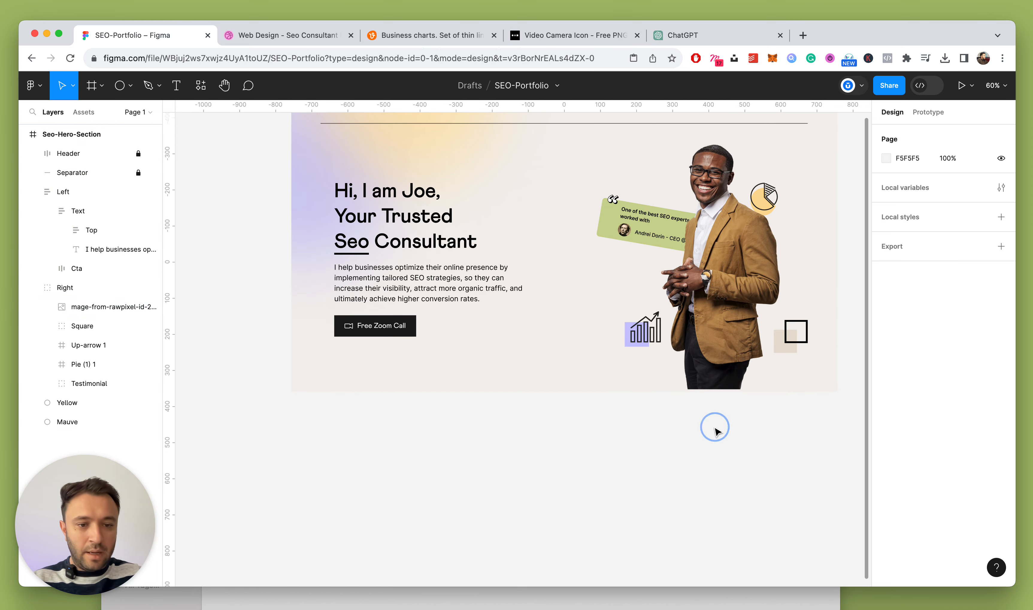
{"action": "scroll", "coordinate": [729, 415], "scroll_direction": "up", "scroll_amount": 5}
{"action": "scroll", "coordinate": [730, 348], "scroll_direction": "down", "scroll_amount": 3}
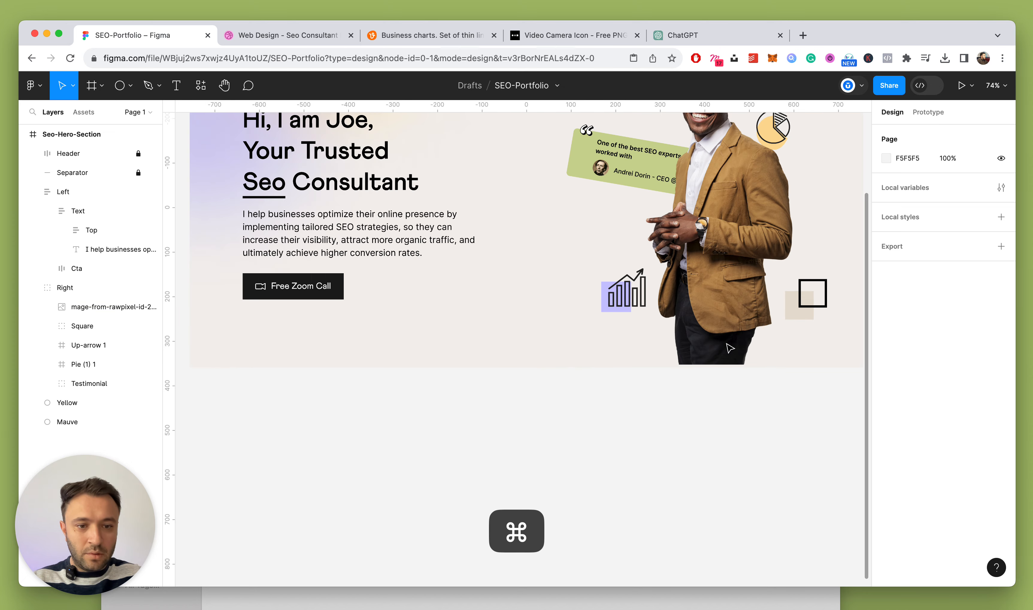
{"action": "left_click", "coordinate": [730, 347], "text": "super"}
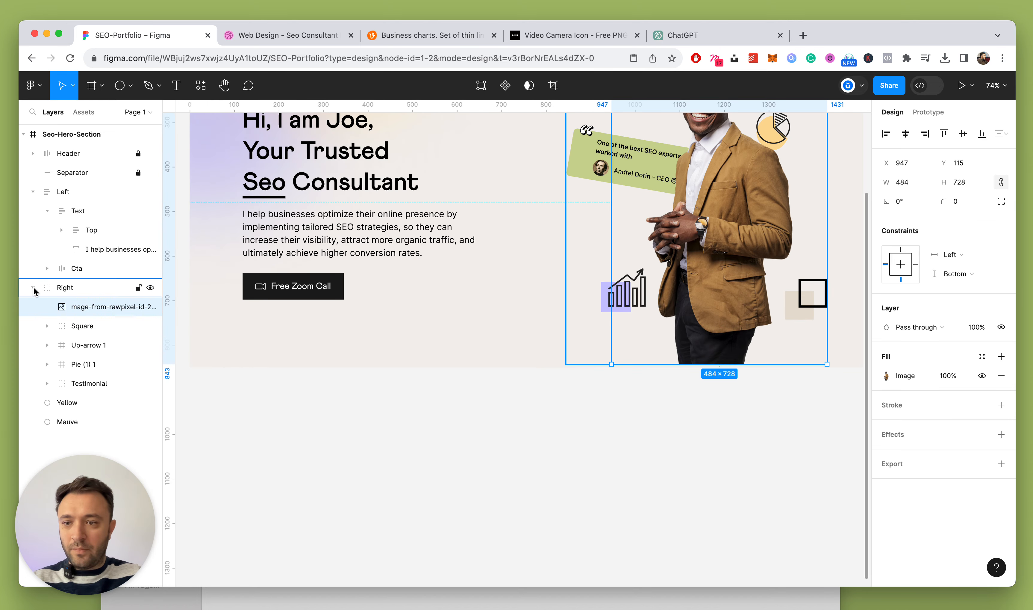
{"action": "key", "text": "super+z"}
{"action": "key", "text": "super+z"}
{"action": "left_click", "coordinate": [980, 134]}
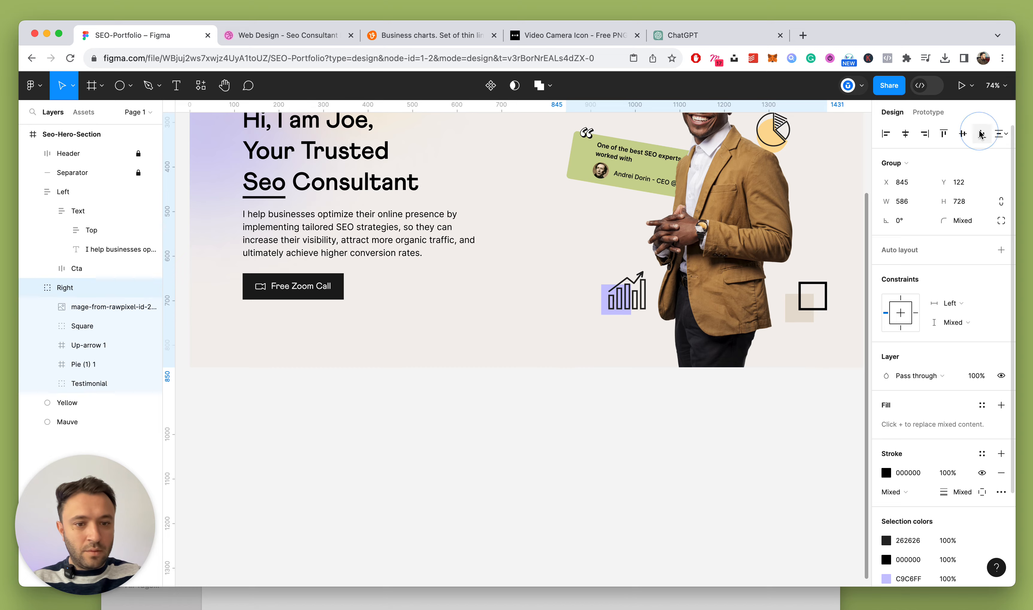
{"action": "left_click", "coordinate": [743, 397]}
{"action": "scroll", "coordinate": [692, 402], "scroll_direction": "down", "scroll_amount": 5}
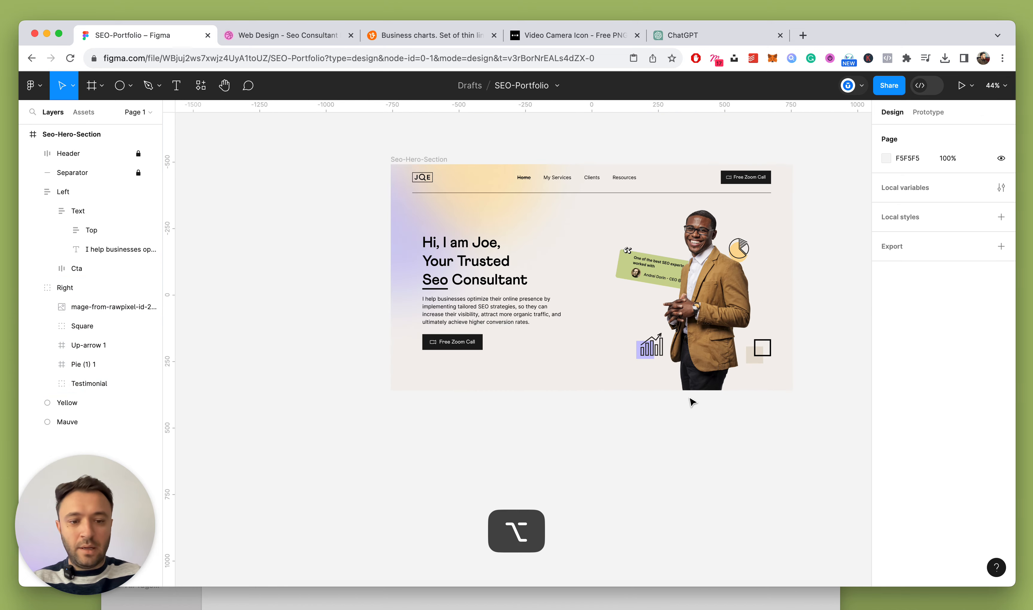
Collapse all layers and select the testimonial card frame itself
{"action": "key", "text": "alt+l"}
{"action": "scroll", "coordinate": [667, 272], "scroll_direction": "up", "scroll_amount": 5}
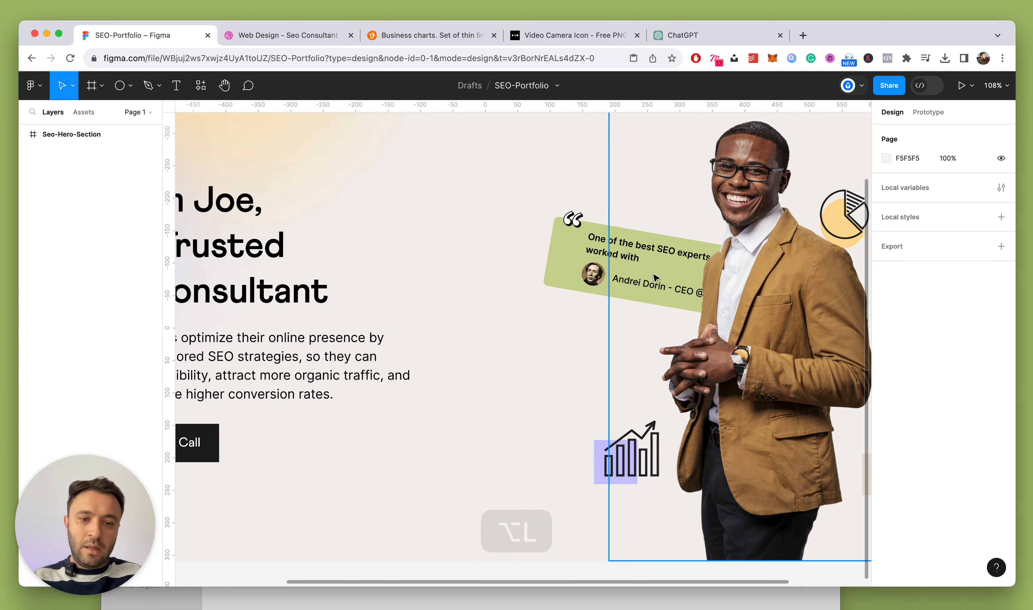
{"action": "left_click", "coordinate": [565, 278], "text": "super"}
{"action": "key", "text": "super"}
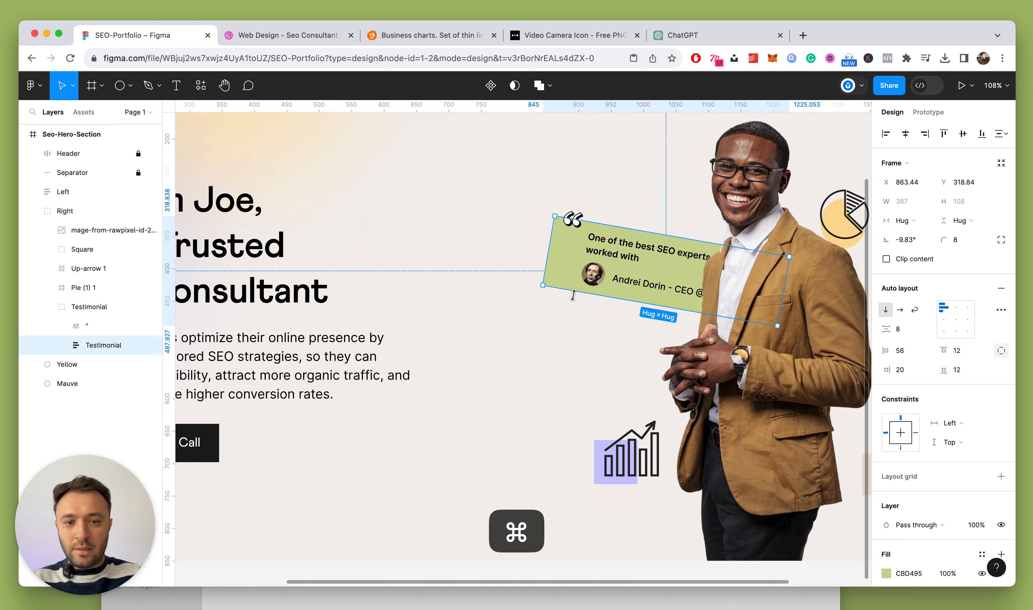
{"action": "left_click", "coordinate": [583, 311]}
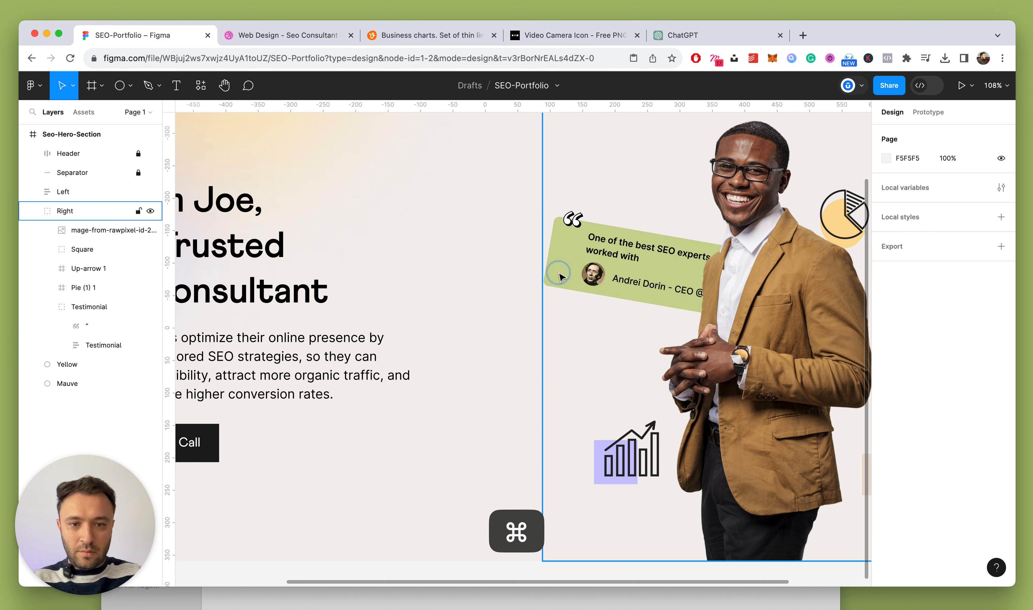
{"action": "left_click", "coordinate": [562, 276], "text": "super"}
{"action": "scroll", "coordinate": [982, 469], "scroll_direction": "down", "scroll_amount": 4}
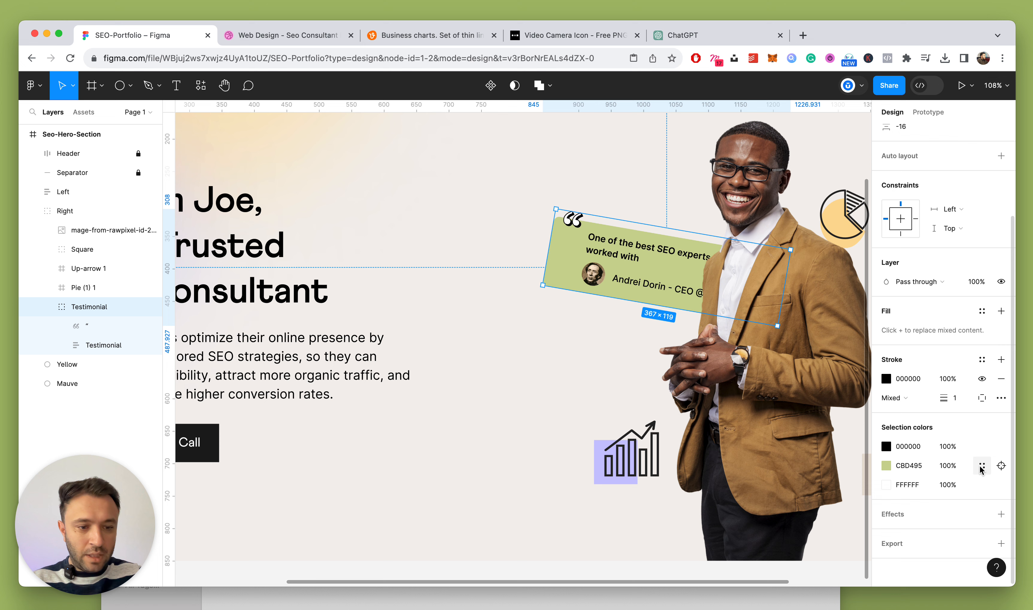
Add a drop shadow to the testimonial card with 0 blur and adjust its X and Y offsets
{"action": "left_click", "coordinate": [1000, 515]}
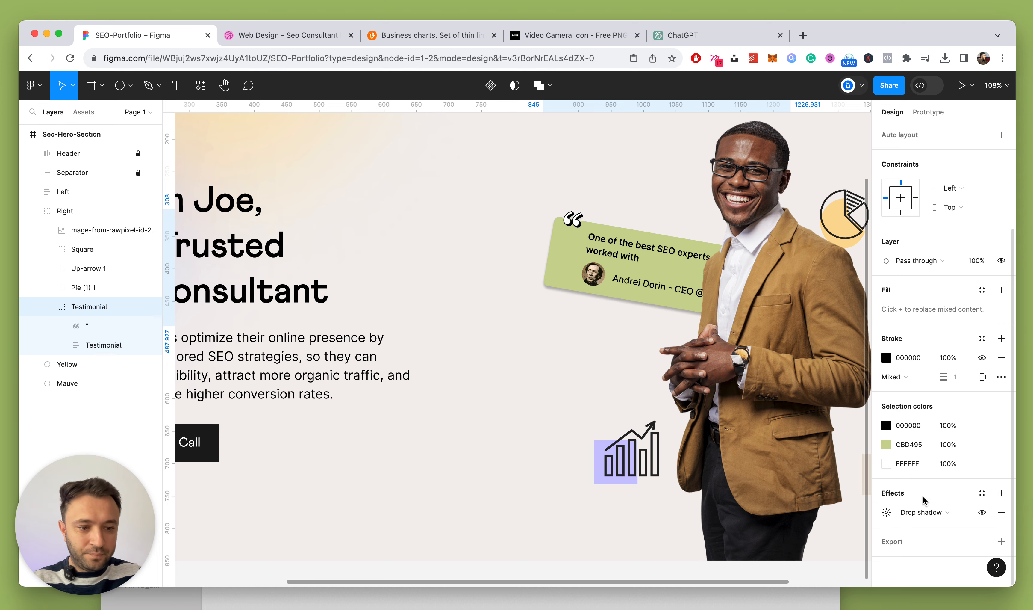
{"action": "left_click", "coordinate": [886, 512]}
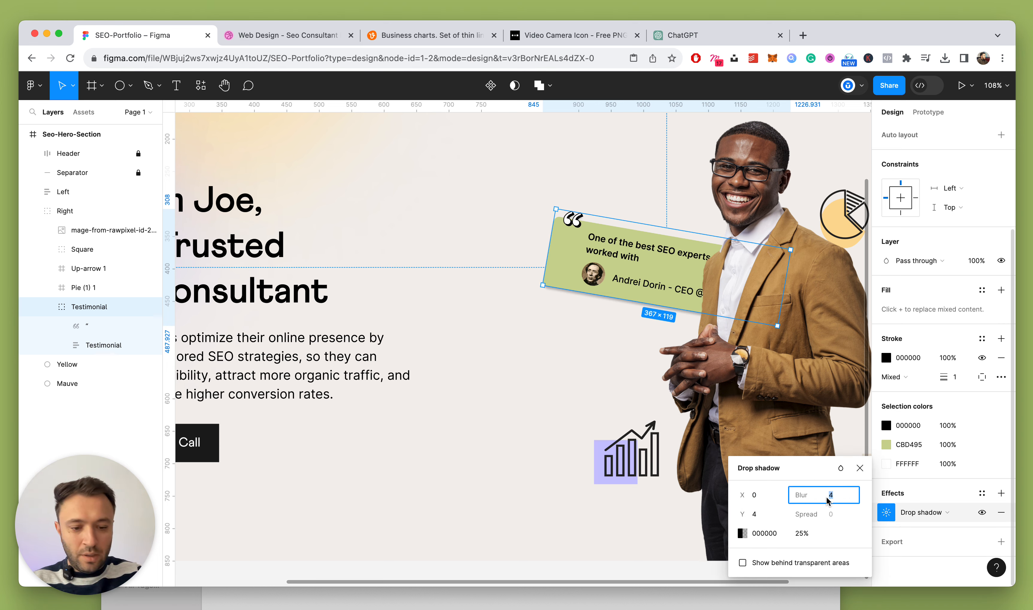
{"action": "type", "text": "0"}
{"action": "key", "text": "Return"}
{"action": "left_click", "coordinate": [773, 514]}
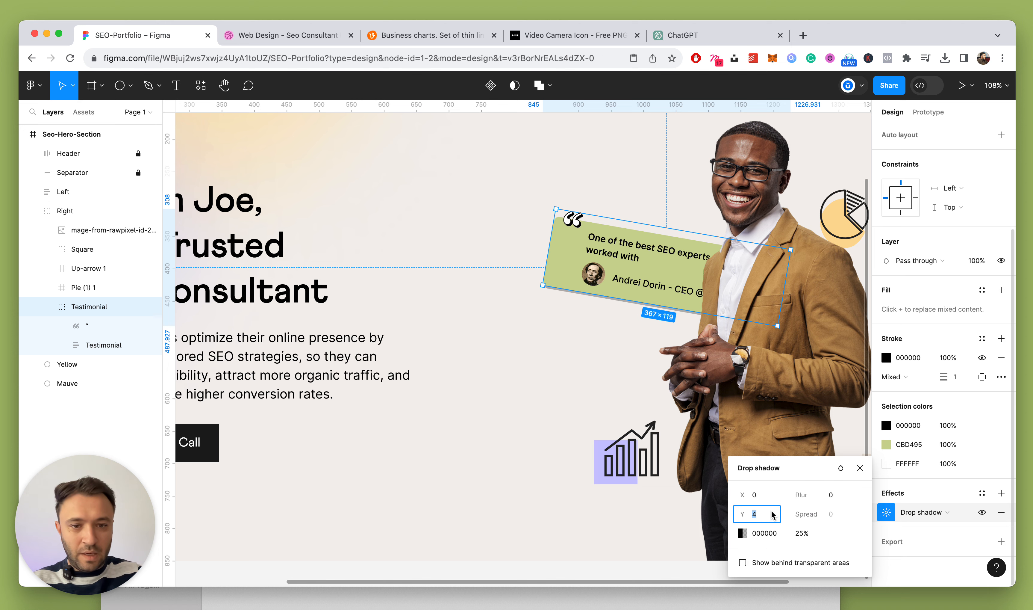
{"action": "key", "text": "shift+Up"}
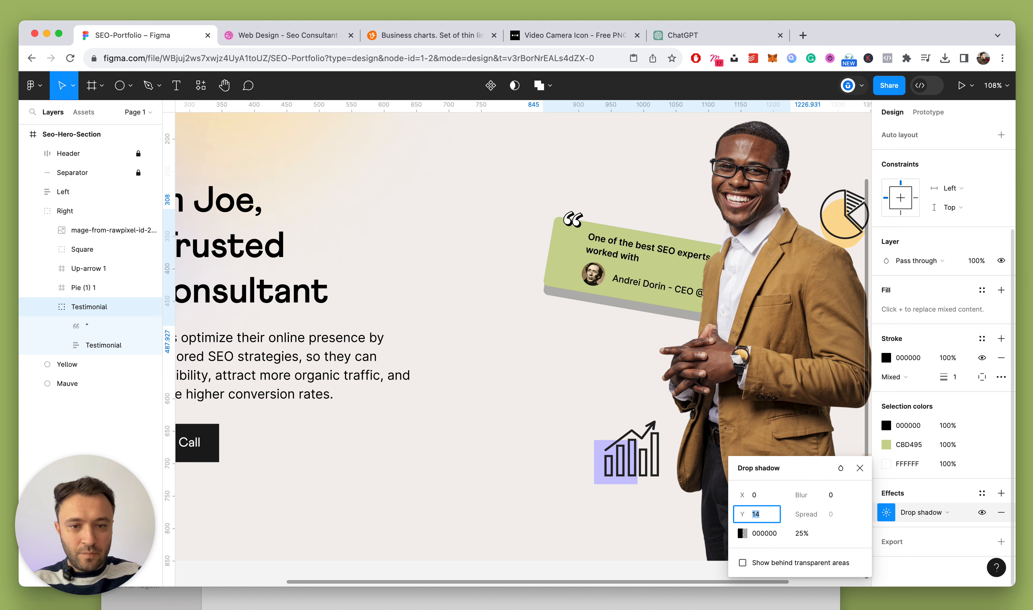
{"action": "key", "text": "Up"}
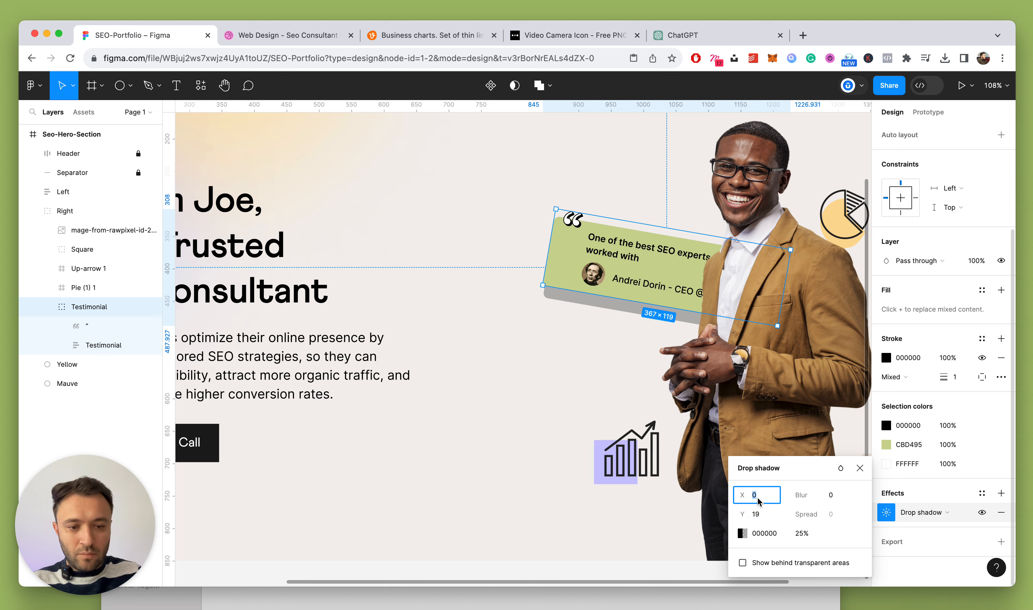
{"action": "key", "text": "shift+Right"}
{"action": "key", "text": "shift+Up"}
{"action": "key", "text": "shift+Up"}
{"action": "key", "text": "shift+Up"}
{"action": "key", "text": "shift+Down"}
{"action": "key", "text": "shift+Down"}
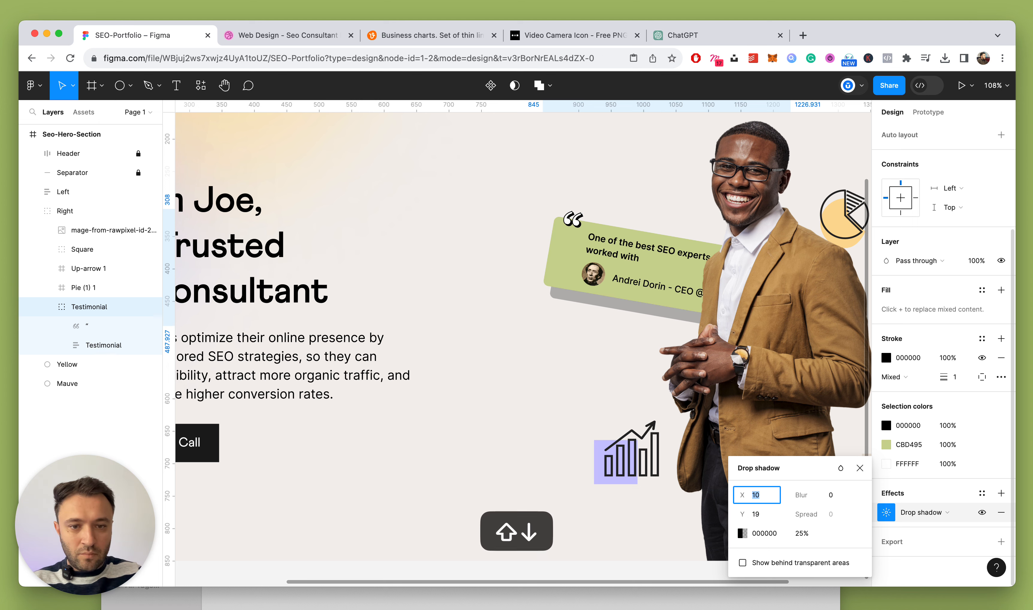
{"action": "key", "text": "shift+Down"}
{"action": "key", "text": "Down"}
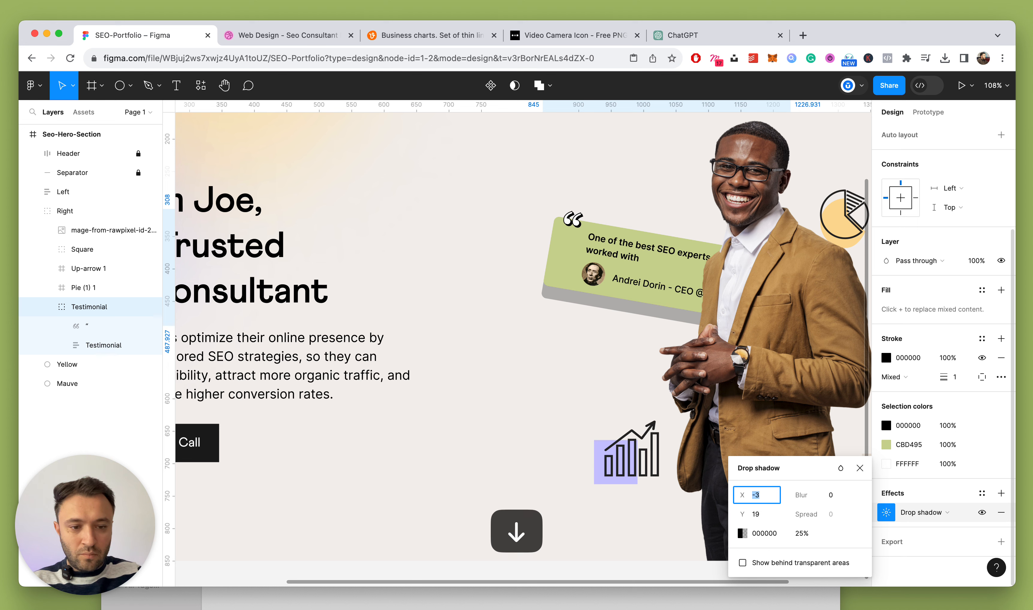
Lower the shadow opacity and sample the beige background as its colour, slightly darkened
{"action": "left_click", "coordinate": [803, 536]}
{"action": "key", "text": "shift+Down"}
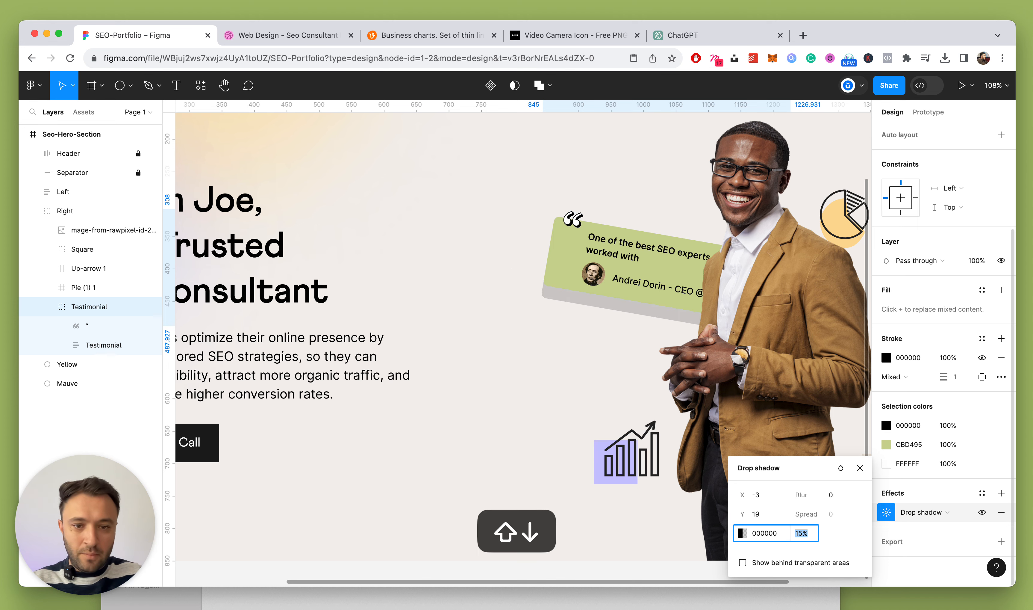
{"action": "left_click", "coordinate": [743, 533]}
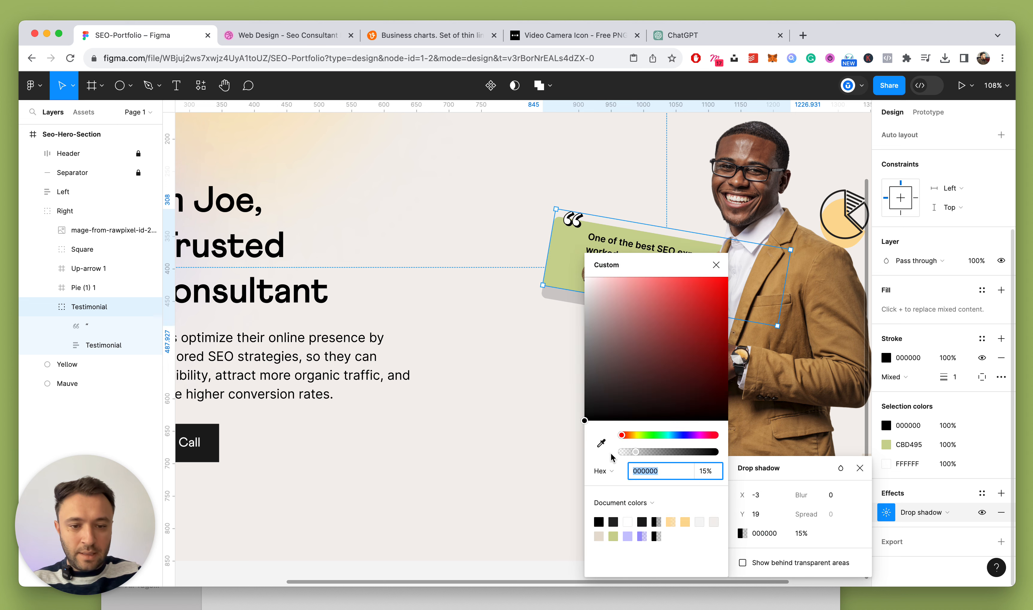
{"action": "left_click", "coordinate": [598, 442]}
{"action": "left_click", "coordinate": [482, 417]}
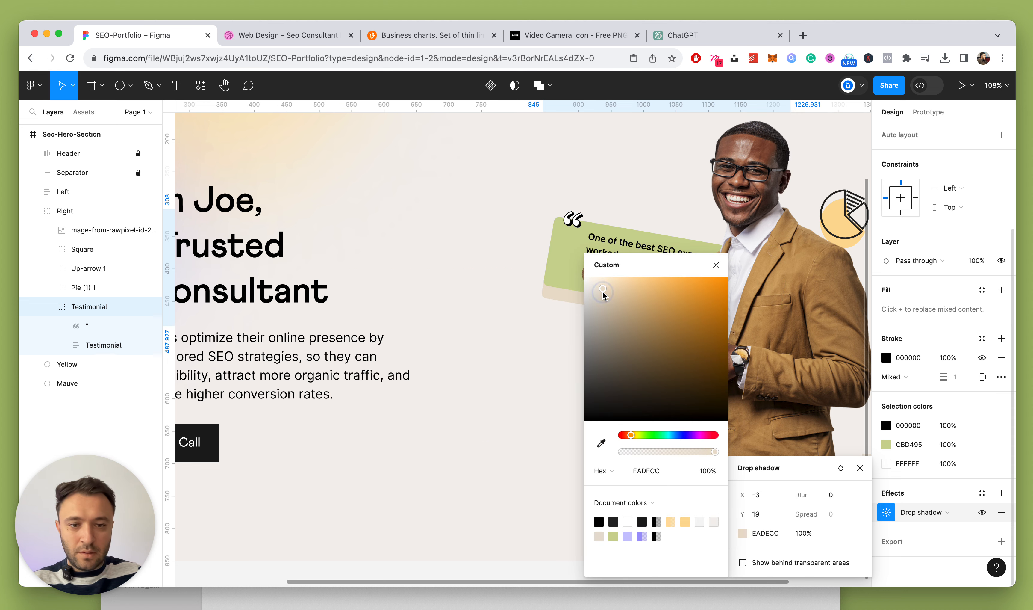
{"action": "left_click_drag", "start_coordinate": [595, 287], "coordinate": [595, 296]}
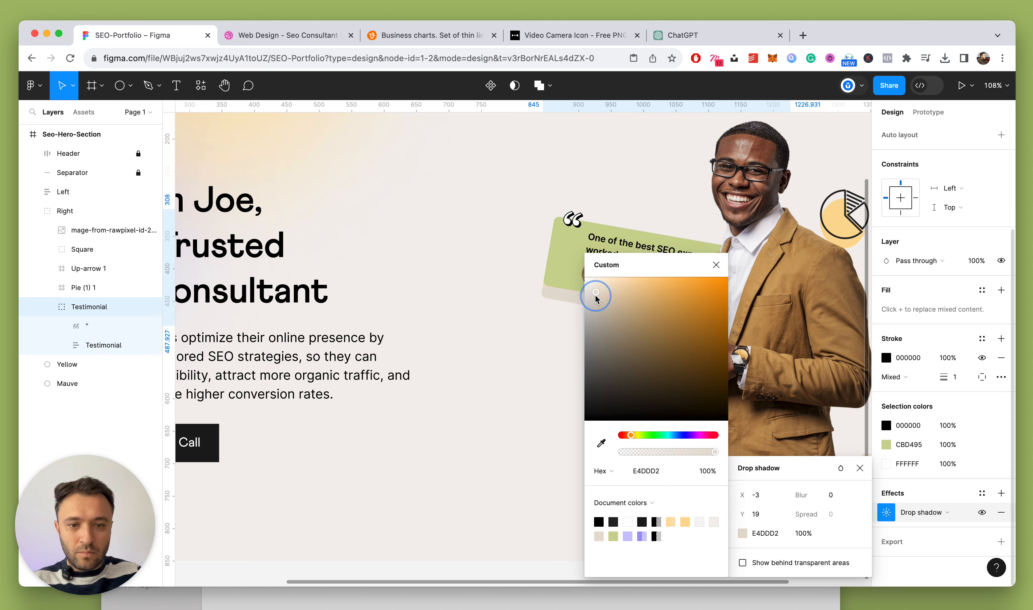
{"action": "key", "text": "Escape"}
Fine-tune the shadow to 47% opacity and a Y offset of 21
{"action": "scroll", "coordinate": [609, 278], "scroll_direction": "down", "scroll_amount": 5}
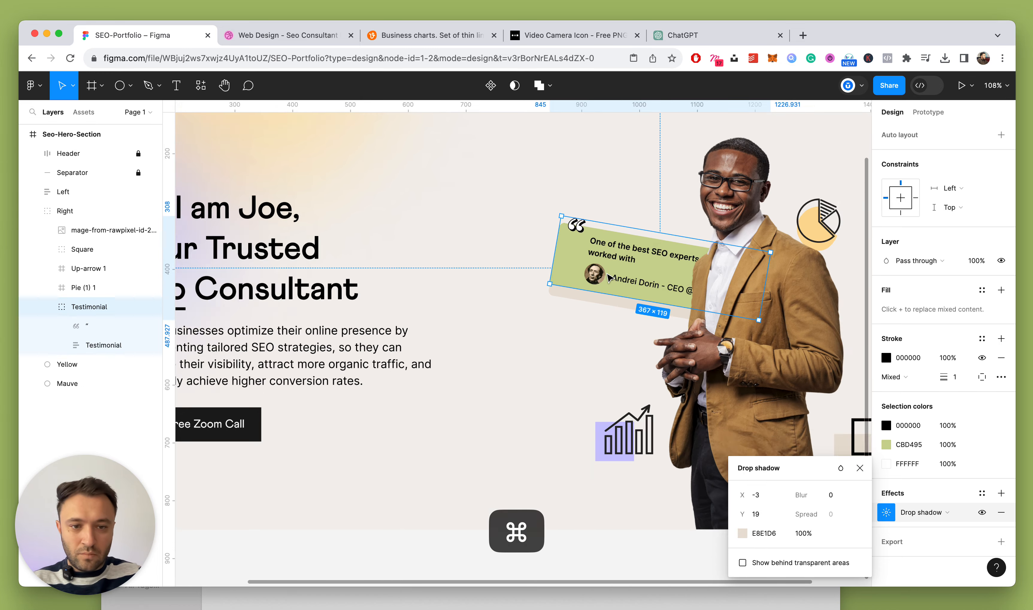
{"action": "scroll", "coordinate": [610, 277], "scroll_direction": "up", "scroll_amount": 5}
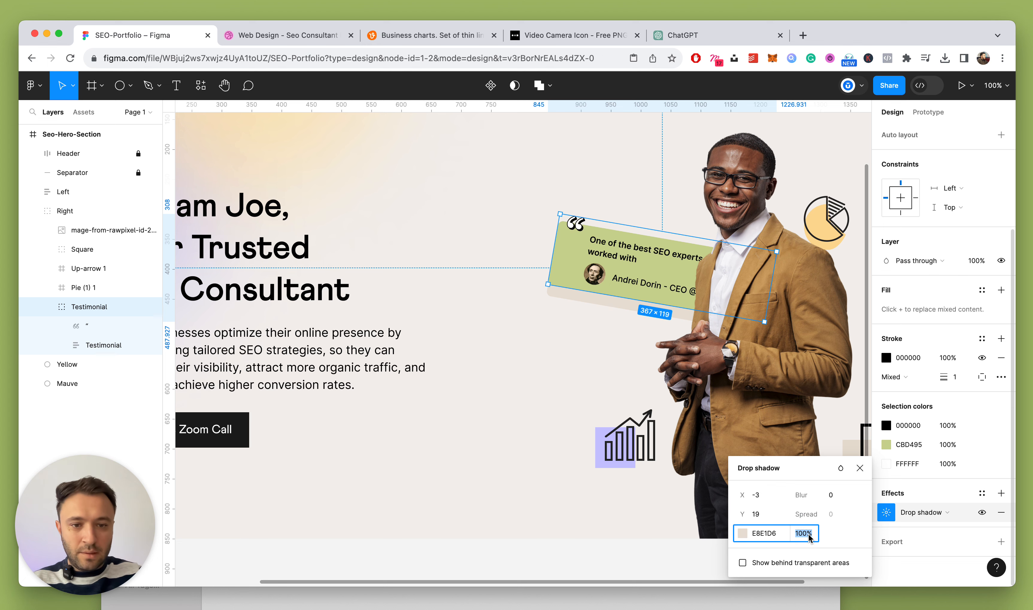
{"action": "key", "text": "Down"}
{"action": "key", "text": "Down"}
{"action": "key", "text": "Down"}
{"action": "key", "text": "shift+Down"}
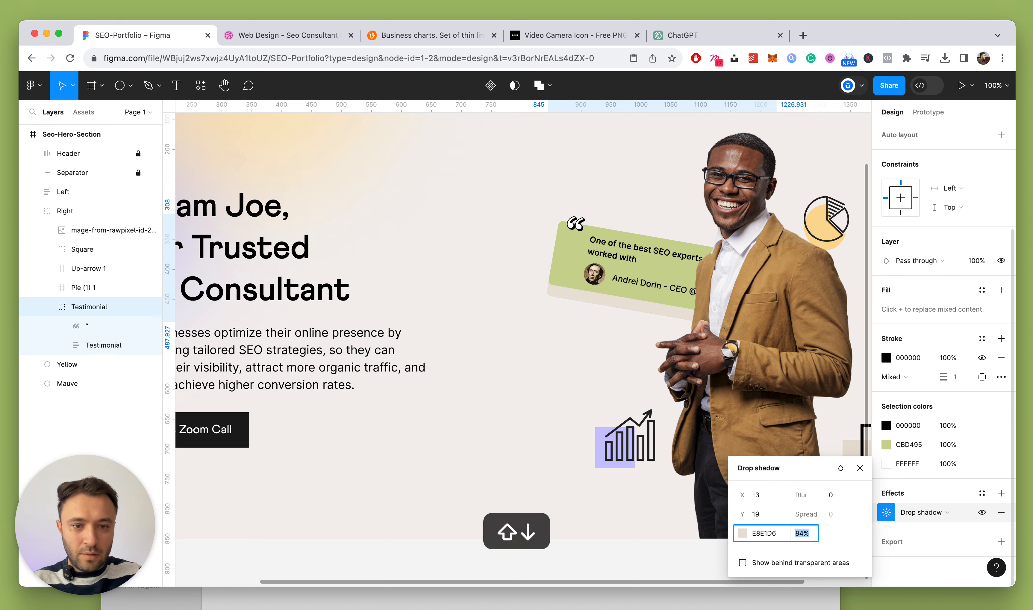
{"action": "key", "text": "shift+Down"}
{"action": "key", "text": "Up"}
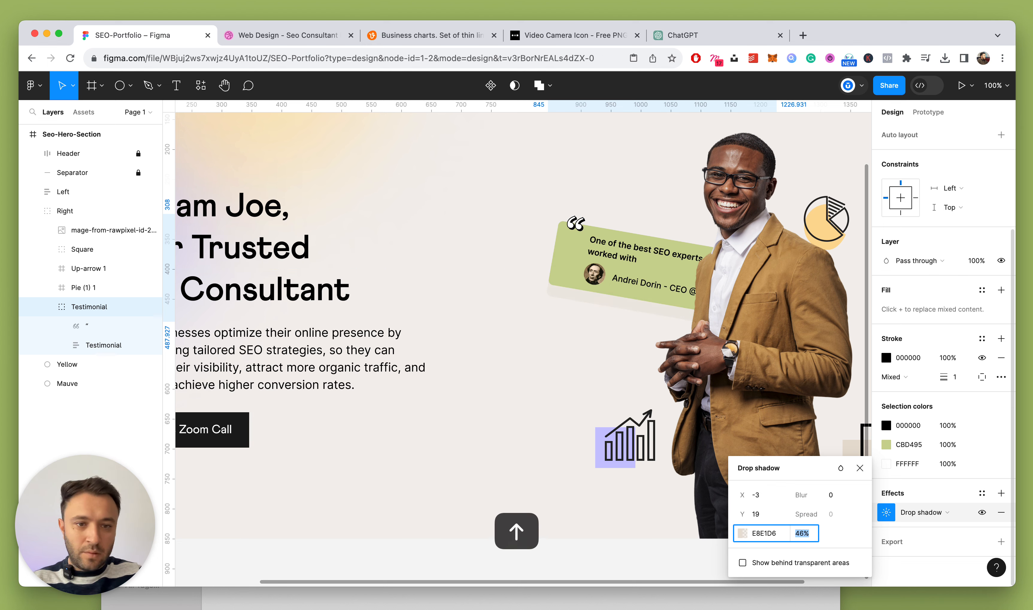
{"action": "left_click", "coordinate": [765, 513]}
{"action": "key", "text": "Up"}
{"action": "key", "text": "Up"}
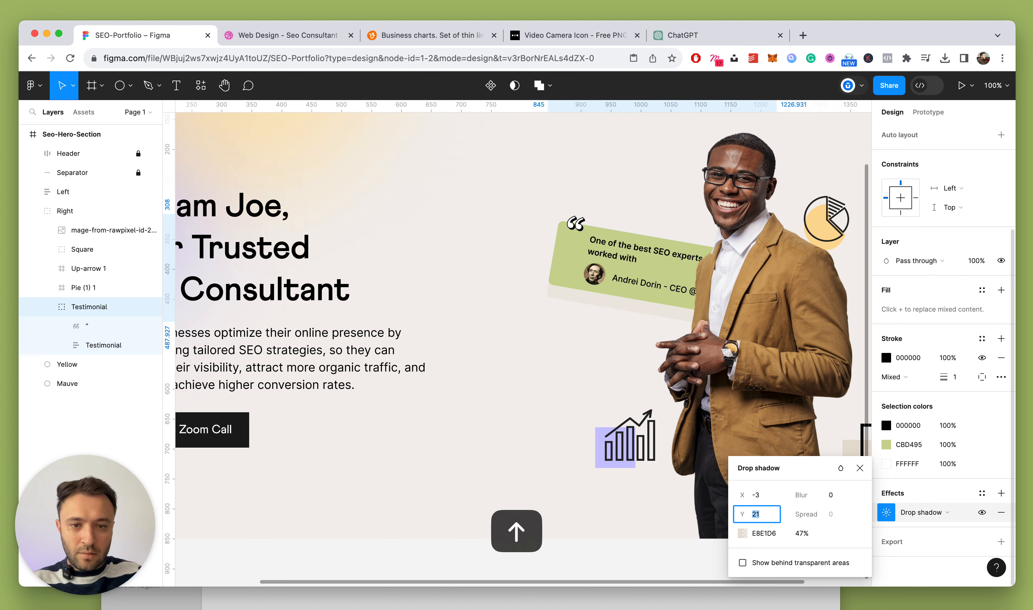
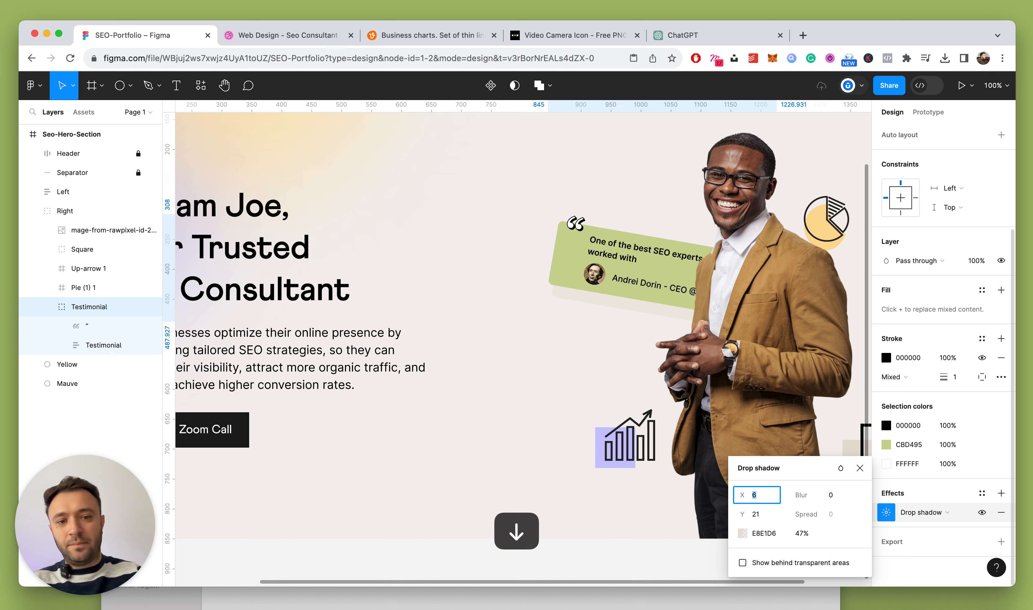
Try 50% shadow opacity and nudge the shadow's X and Y offsets down to 1 and 13
{"action": "left_click", "coordinate": [801, 535]}
{"action": "type", "text": "50"}
{"action": "key", "text": "Return"}
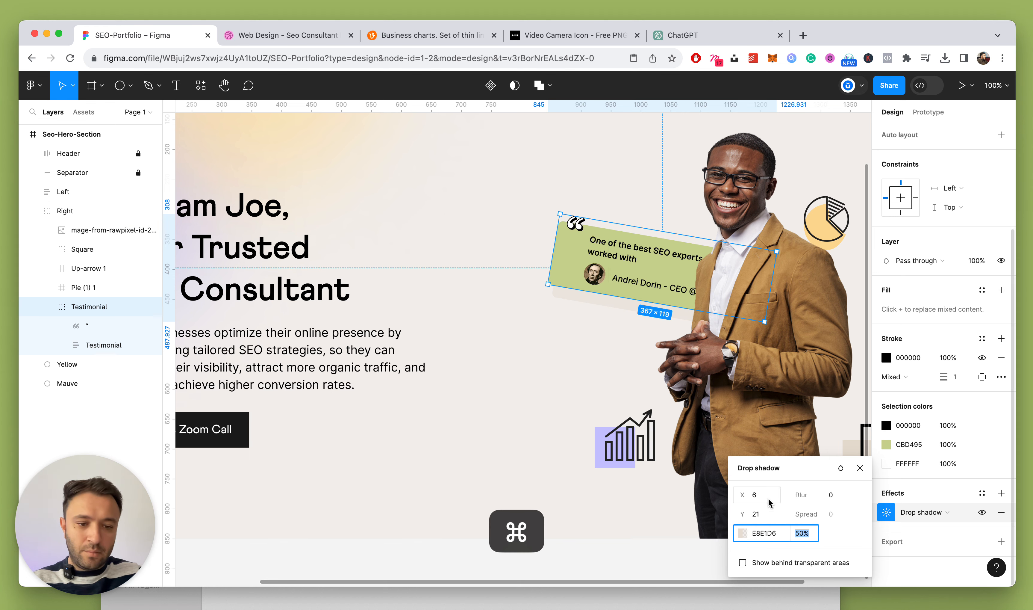
{"action": "key", "text": "Down"}
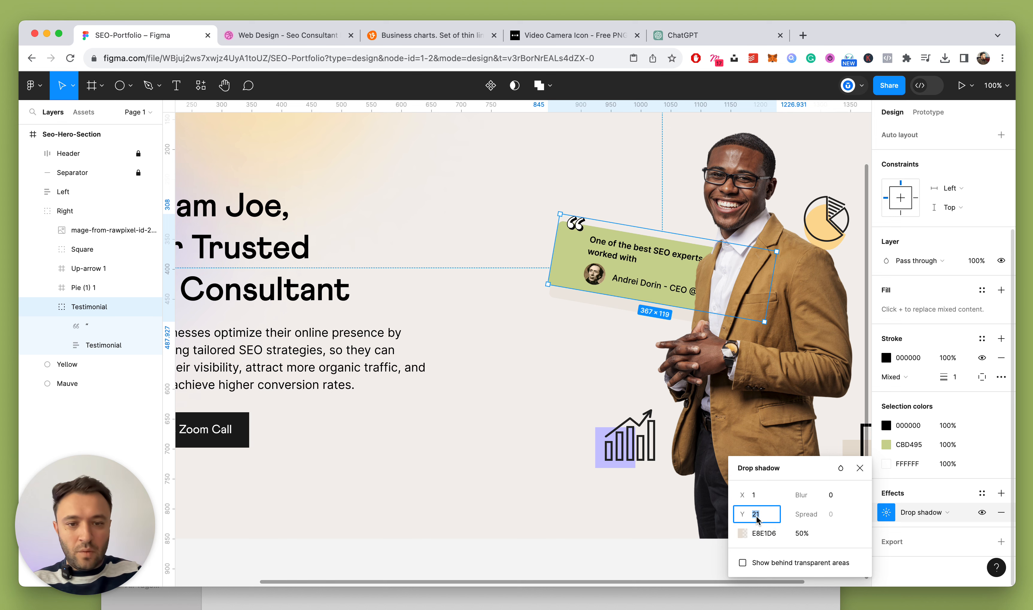
{"action": "key", "text": "Down"}
{"action": "key", "text": "Down"}
{"action": "key", "text": "Down"}
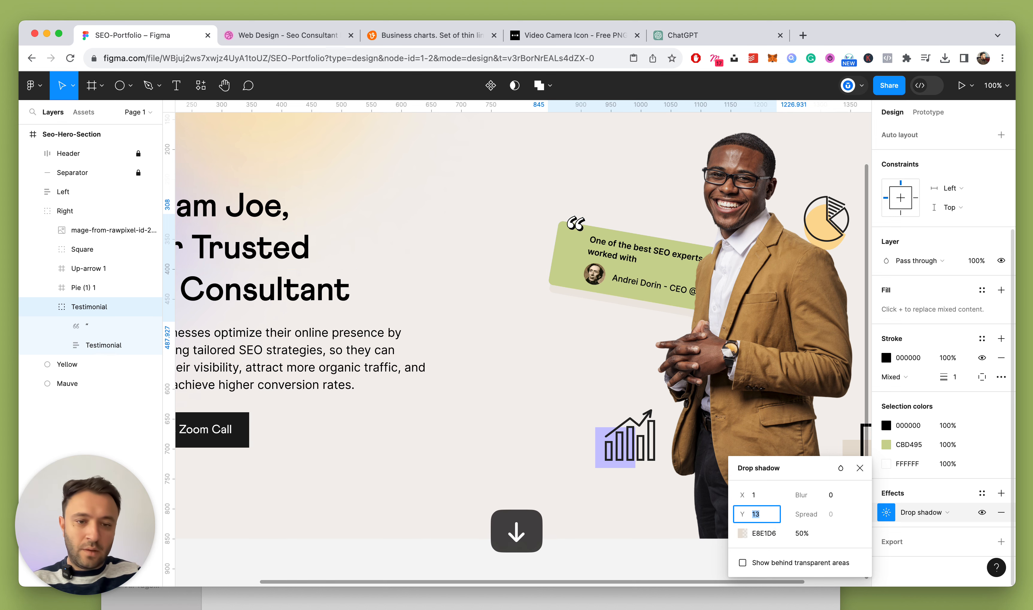
{"action": "left_click", "coordinate": [806, 529]}
{"action": "key", "text": "Up"}
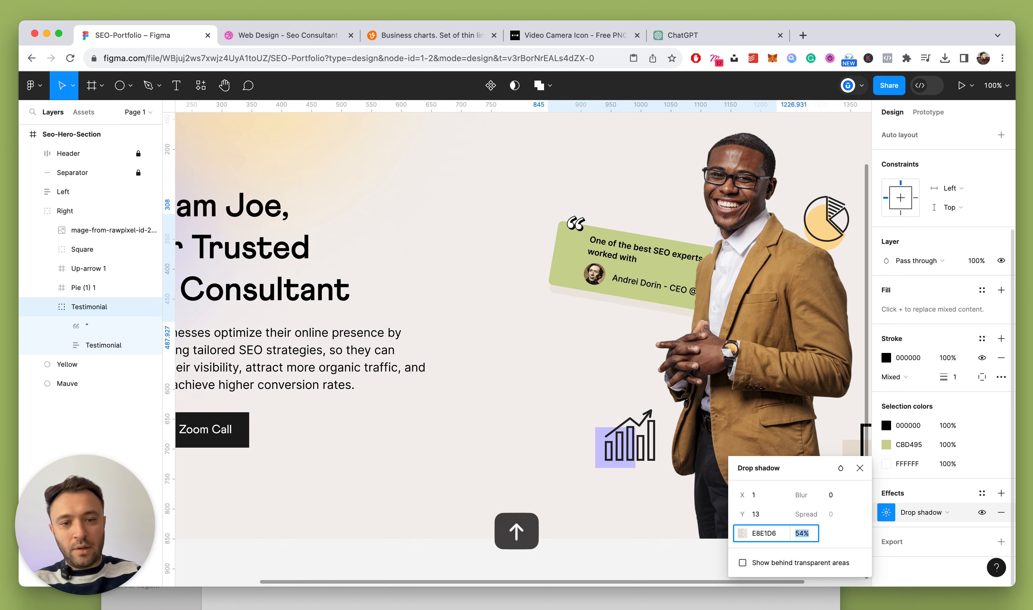
{"action": "left_click", "coordinate": [860, 468]}
Reselect the testimonial card and collapse the Testimonial layer's contents
{"action": "scroll", "coordinate": [618, 308], "scroll_direction": "down", "scroll_amount": 5}
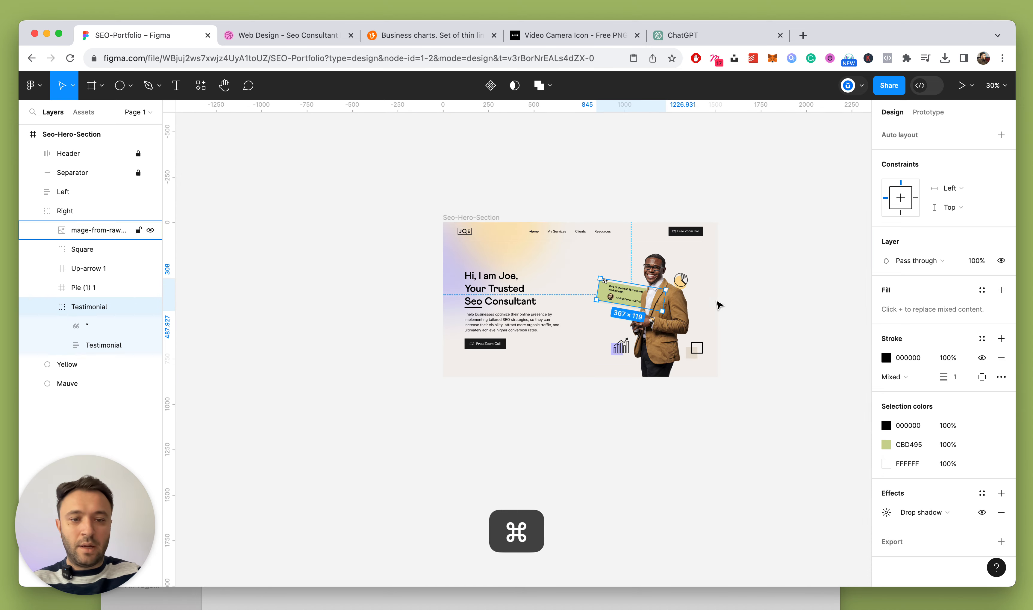
{"action": "left_click", "coordinate": [736, 292]}
{"action": "scroll", "coordinate": [648, 365], "scroll_direction": "up", "scroll_amount": 5}
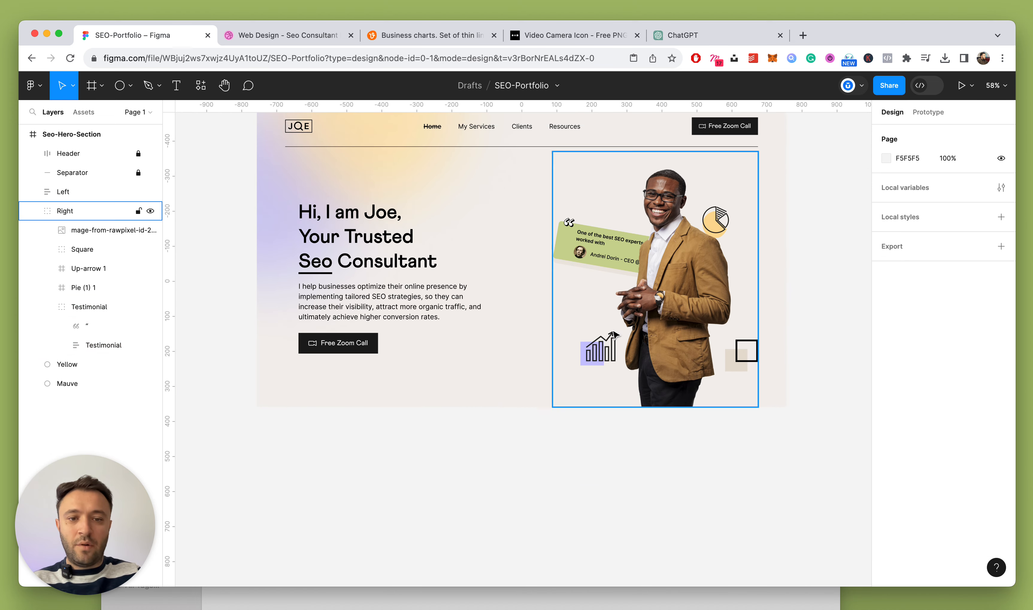
{"action": "left_click", "coordinate": [577, 264]}
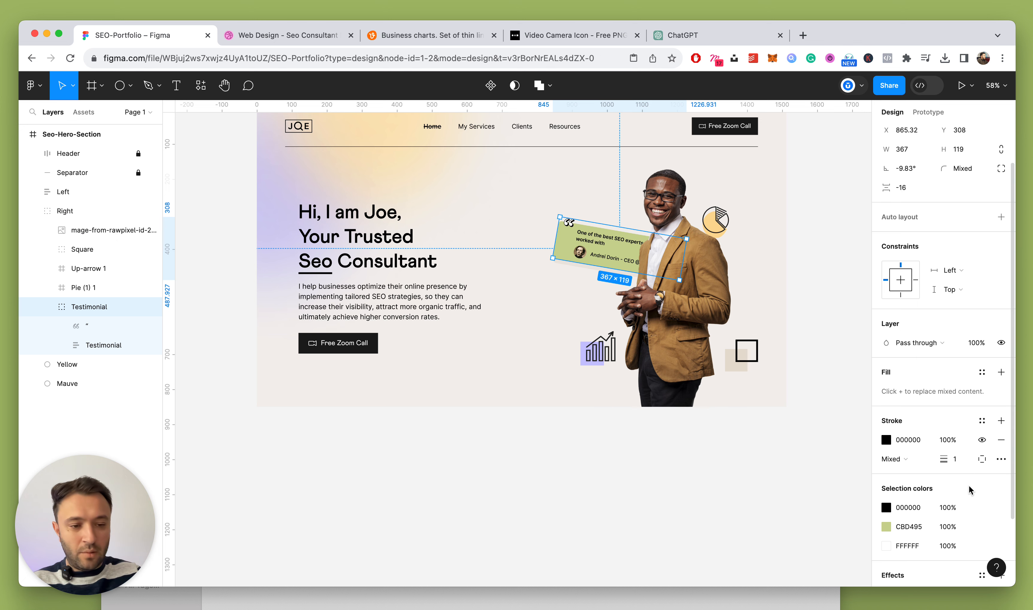
{"action": "left_click", "coordinate": [50, 306]}
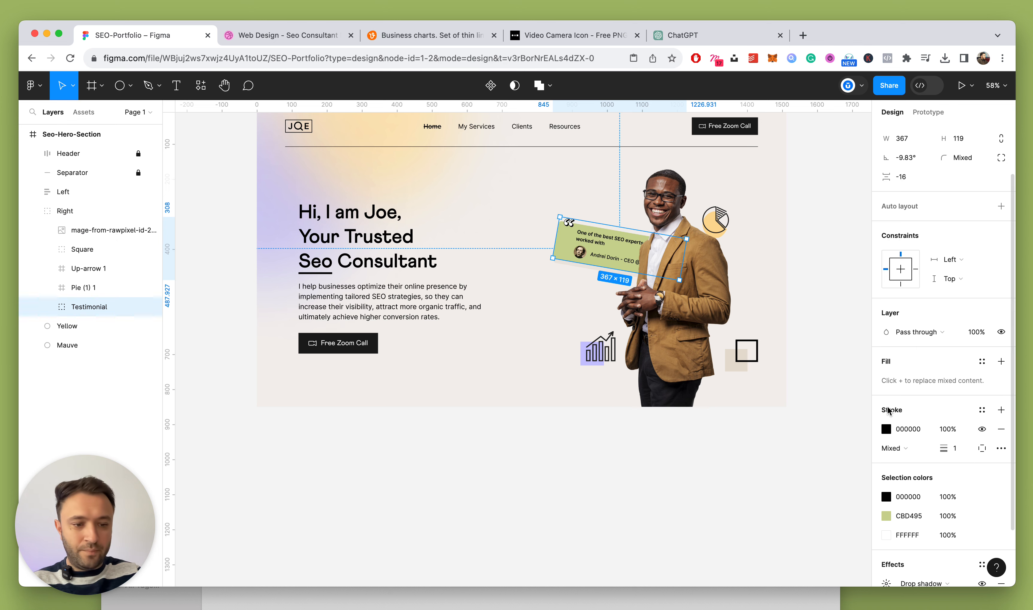
{"action": "scroll", "coordinate": [953, 504], "scroll_direction": "down", "scroll_amount": 3}
Change the testimonial card's drop shadow colour to black (000000) at 5% opacity
{"action": "left_click", "coordinate": [881, 515]}
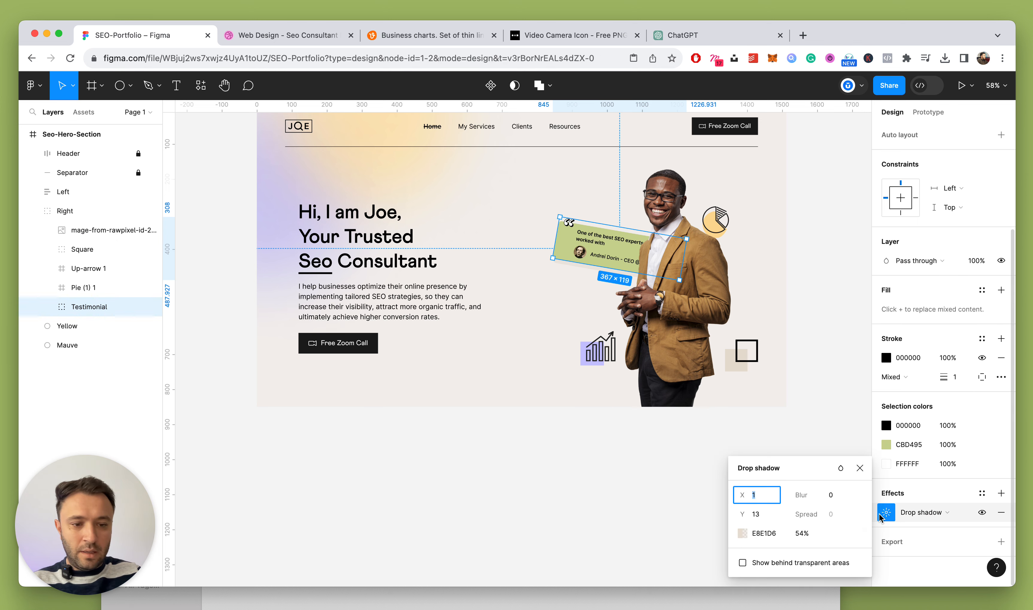
{"action": "left_click", "coordinate": [743, 533]}
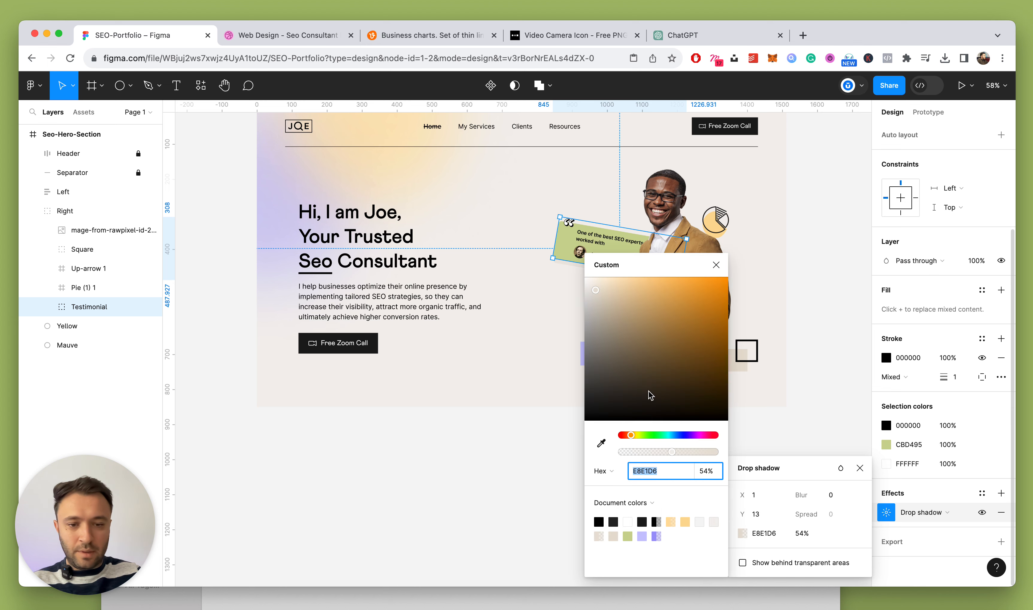
{"action": "left_click_drag", "start_coordinate": [649, 392], "coordinate": [557, 457]}
{"action": "left_click", "coordinate": [718, 266]}
{"action": "left_click", "coordinate": [809, 533]}
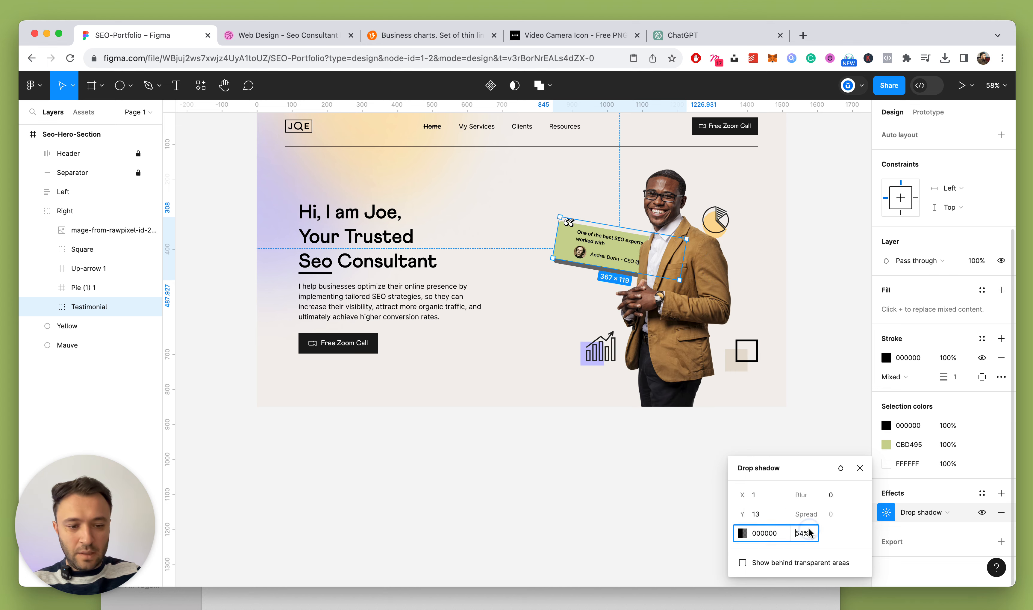
{"action": "type", "text": "10"}
{"action": "key", "text": "Return"}
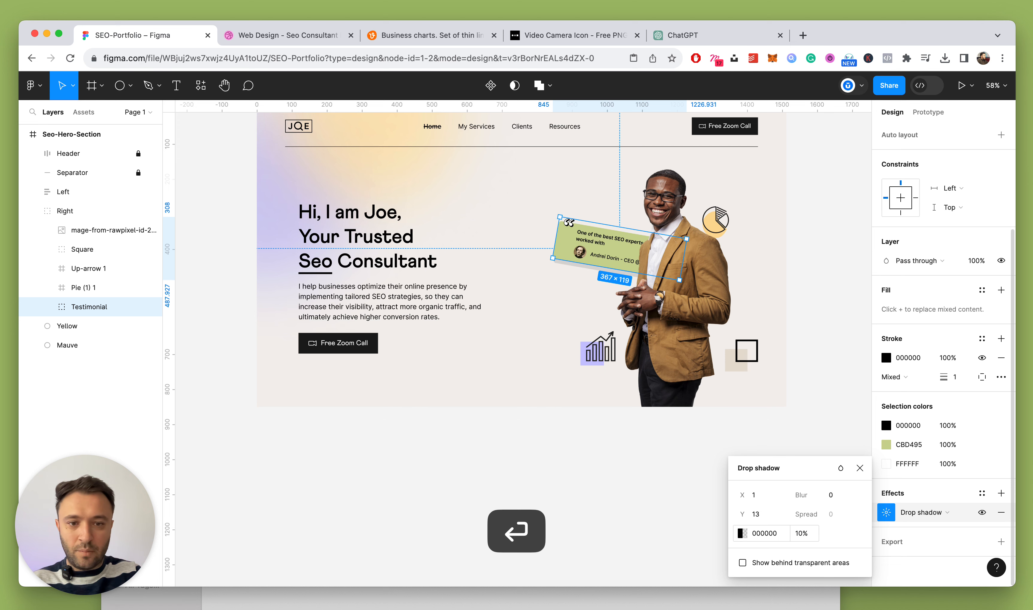
{"action": "key", "text": "Down"}
{"action": "key", "text": "Down"}
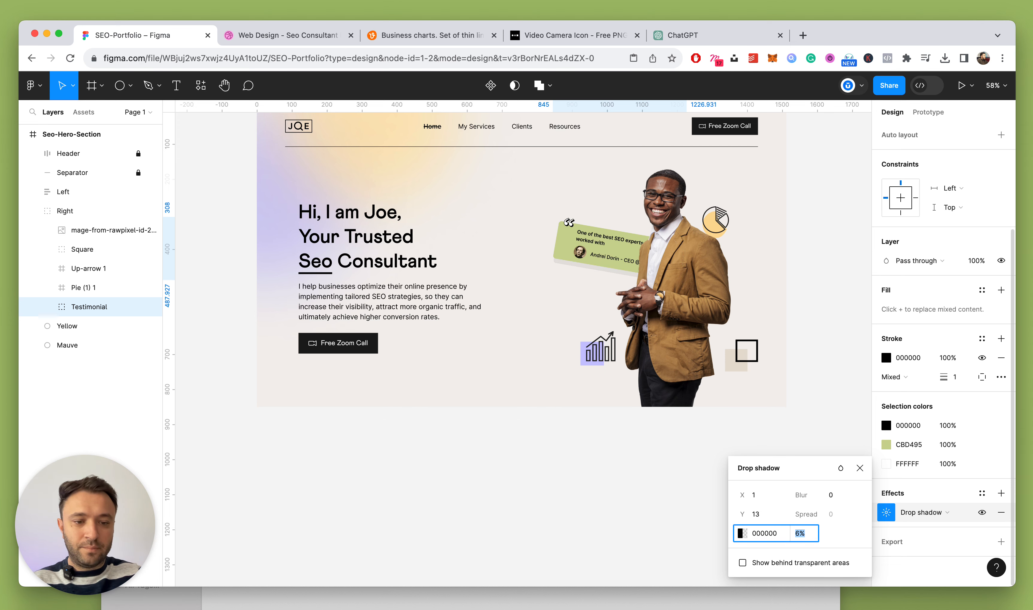
{"action": "key", "text": "Down"}
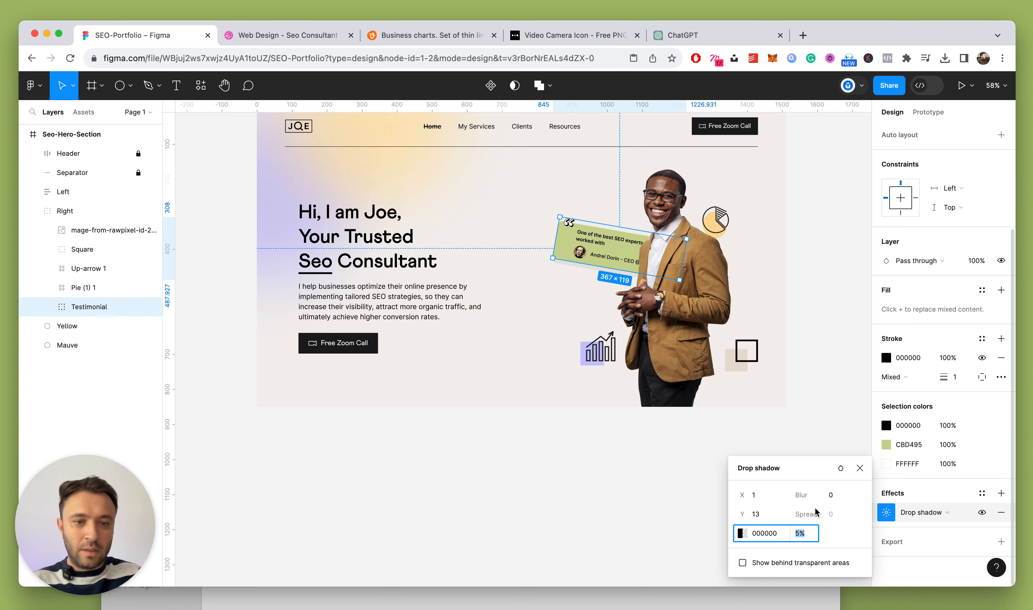
{"action": "left_click", "coordinate": [859, 467]}
Compare the card against the enlarged Dribbble reference shot, then return to Figma
{"action": "left_click", "coordinate": [814, 350]}
{"action": "scroll", "coordinate": [784, 339], "scroll_direction": "down", "scroll_amount": 5}
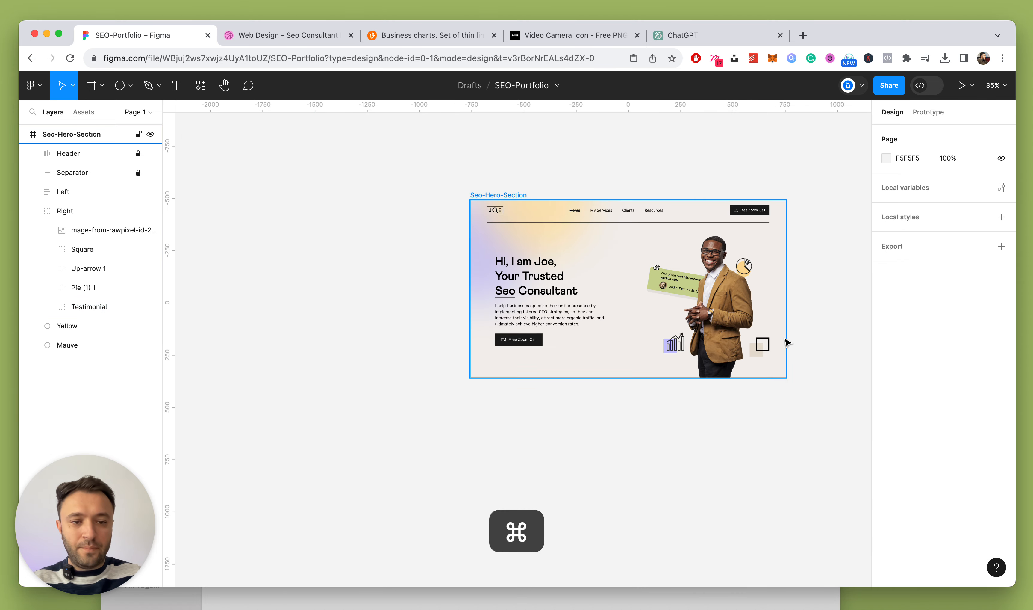
{"action": "scroll", "coordinate": [784, 335], "scroll_direction": "up", "scroll_amount": 5}
{"action": "left_click", "coordinate": [296, 35]}
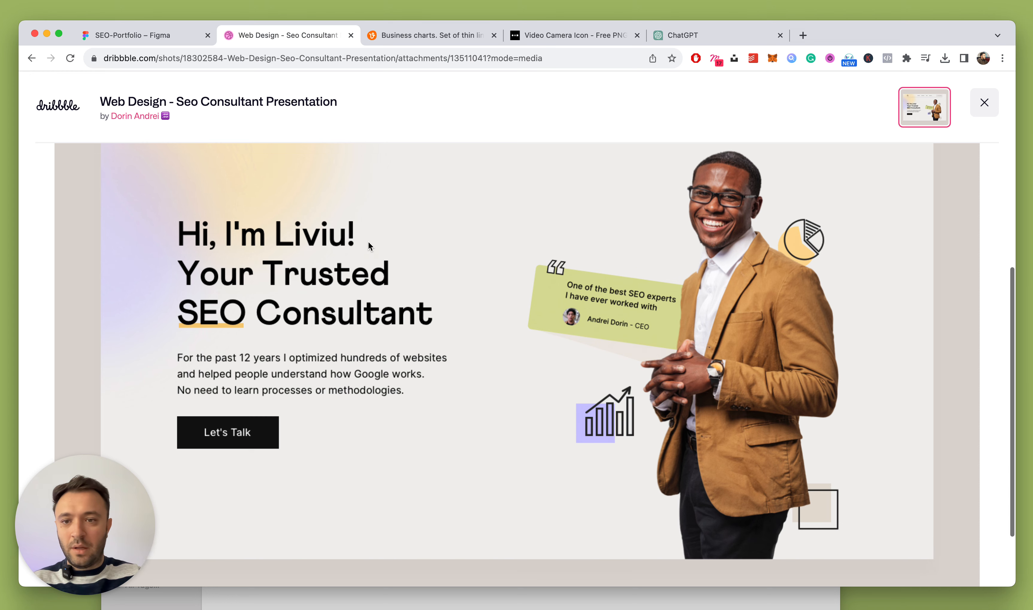
{"action": "left_click", "coordinate": [368, 241]}
{"action": "scroll", "coordinate": [368, 245], "scroll_direction": "down", "scroll_amount": 2}
{"action": "scroll", "coordinate": [181, 277], "scroll_direction": "down", "scroll_amount": 3}
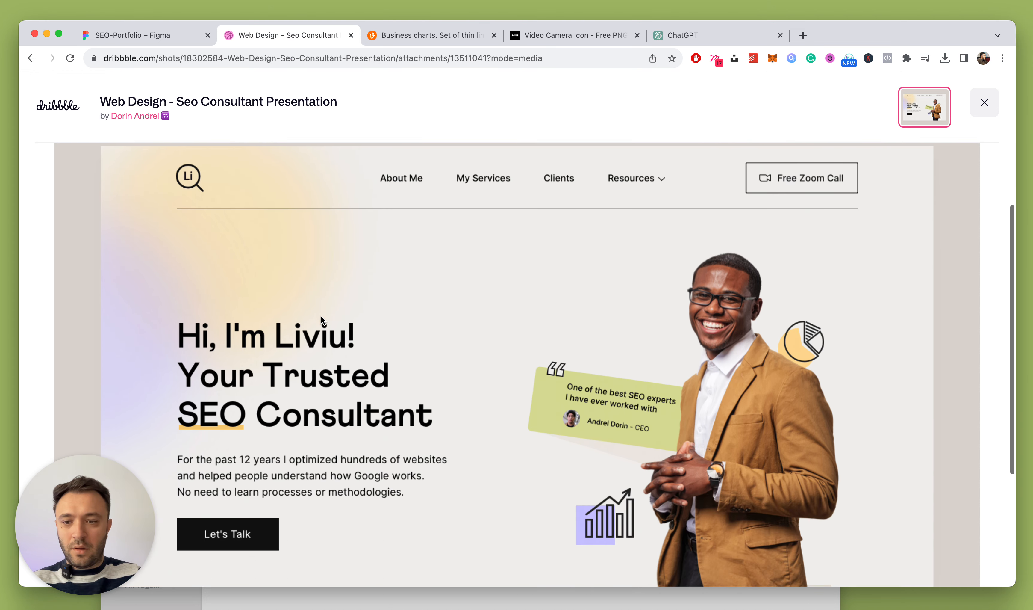
{"action": "scroll", "coordinate": [320, 315], "scroll_direction": "up", "scroll_amount": 2}
{"action": "left_click", "coordinate": [162, 35]}
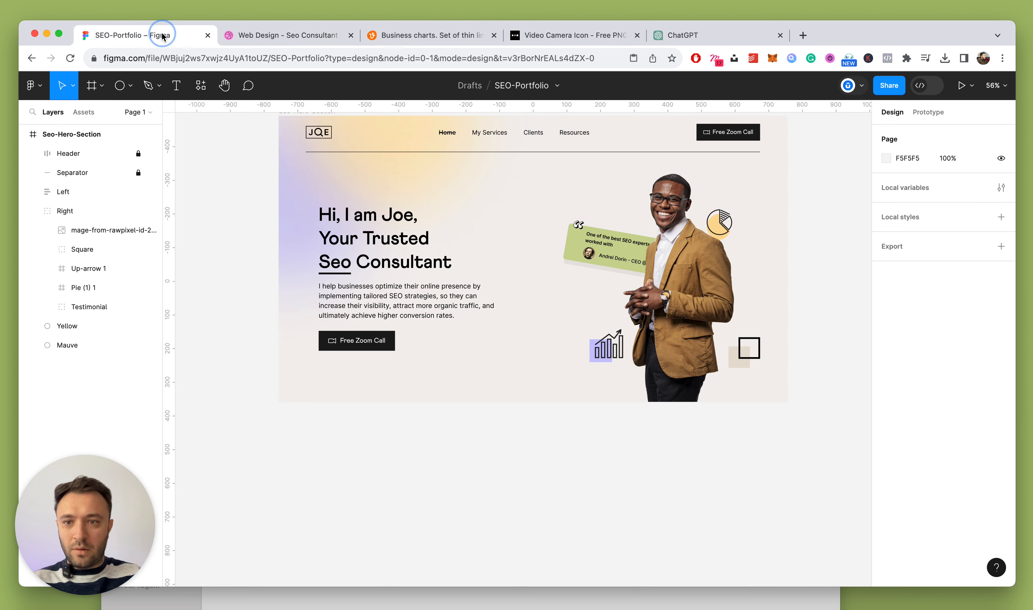
Shift the Mauve and Yellow glow ellipses together left and down behind the headline
{"action": "scroll", "coordinate": [270, 150], "scroll_direction": "up", "scroll_amount": 2}
{"action": "left_click", "coordinate": [298, 241], "text": "super"}
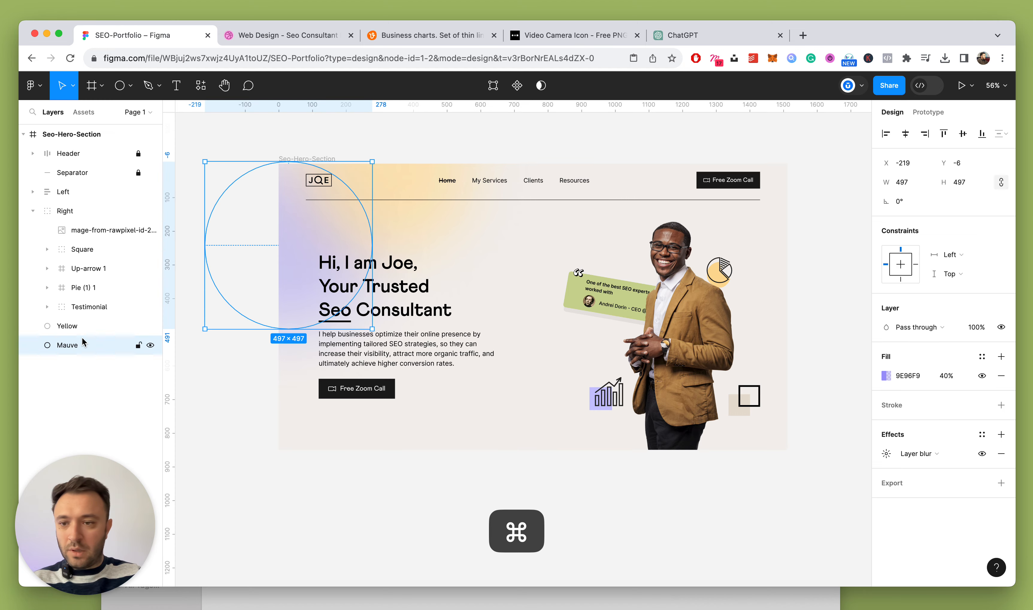
{"action": "left_click", "coordinate": [83, 328]}
{"action": "left_click", "coordinate": [77, 345]}
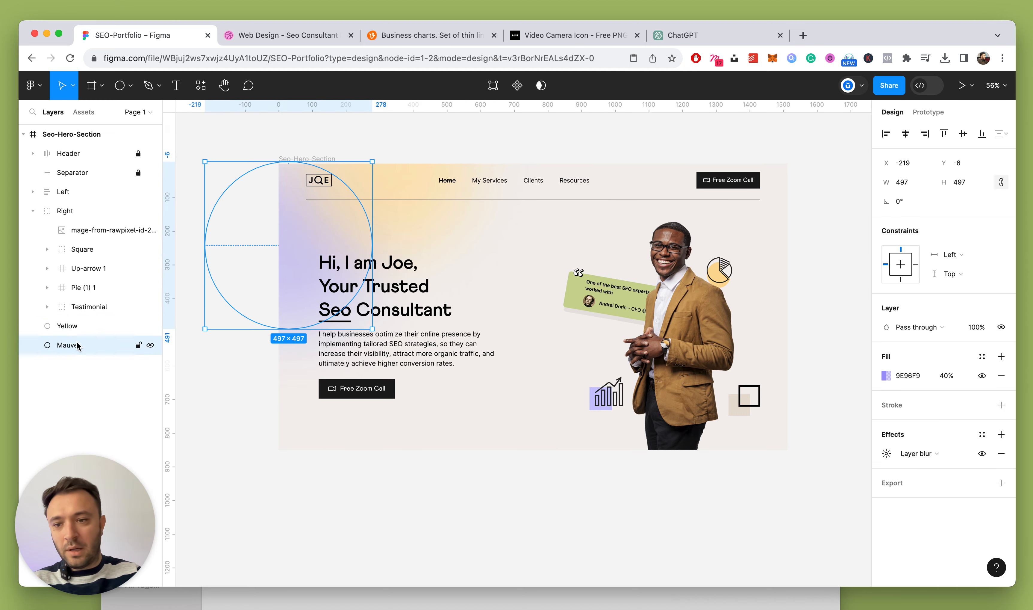
{"action": "left_click", "coordinate": [83, 323], "text": "shift"}
{"action": "key", "text": "shift+Left"}
{"action": "key", "text": "shift+Down"}
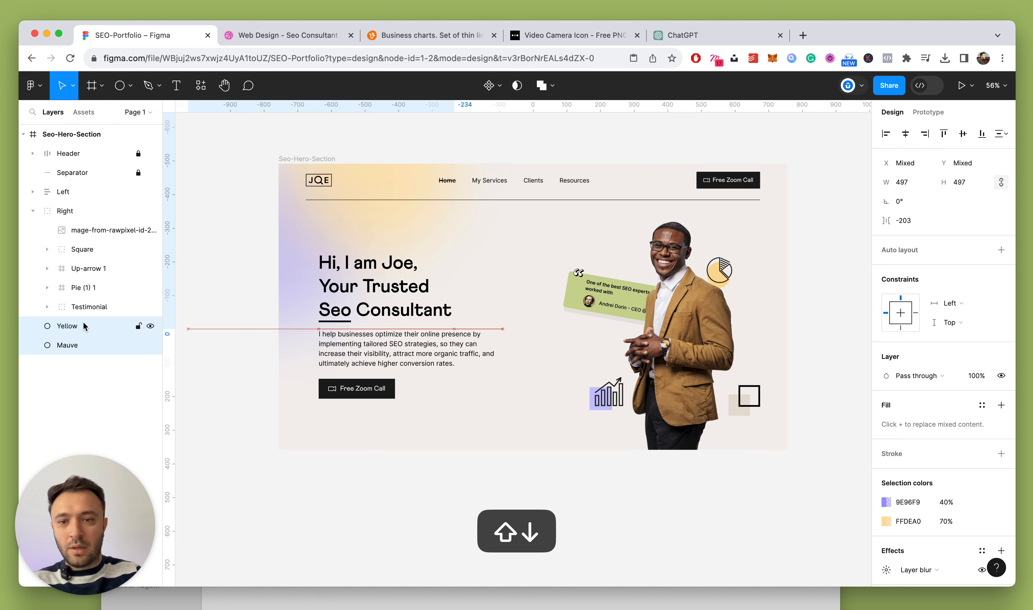
{"action": "key", "text": "shift+Down"}
{"action": "key", "text": "shift+Left"}
{"action": "key", "text": "shift+Left"}
{"action": "key", "text": "shift+Left"}
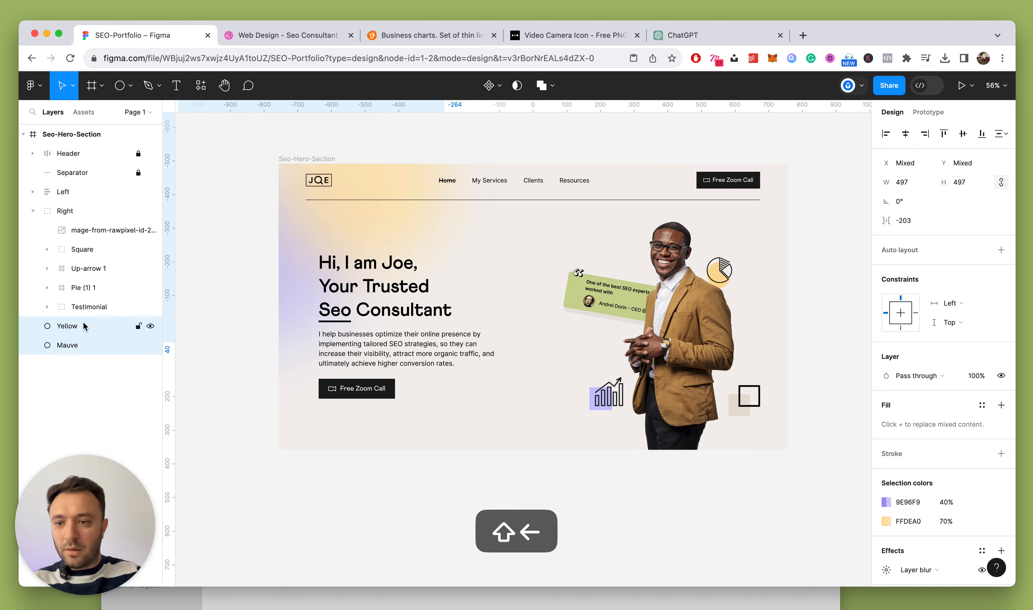
Nudge the Yellow ellipse alone left and up, then bring up the Dribbble reference
{"action": "left_click", "coordinate": [83, 326]}
{"action": "key", "text": "shift+Left"}
{"action": "key", "text": "shift+Up"}
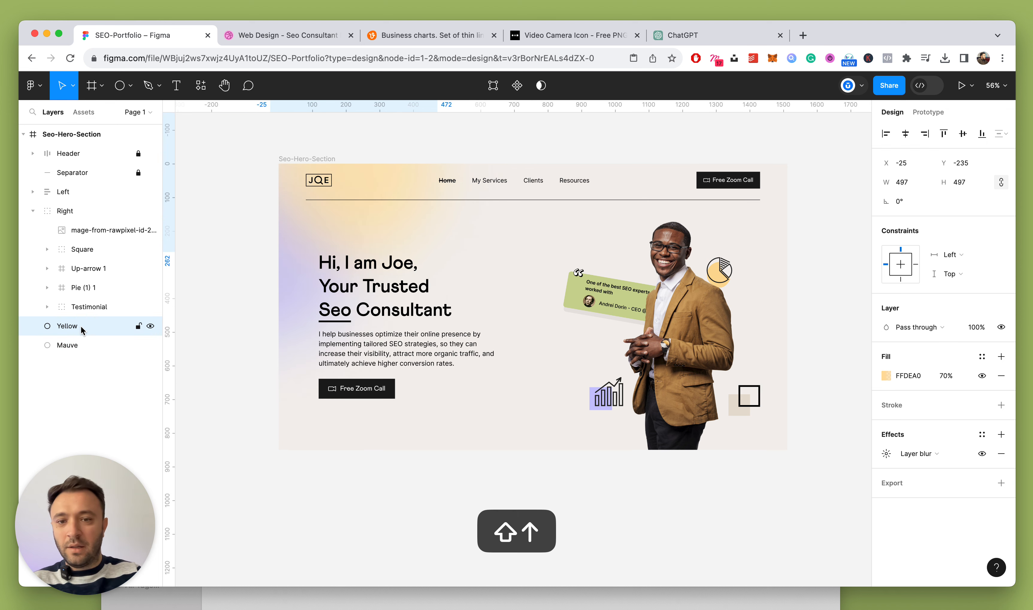
{"action": "left_click", "coordinate": [623, 146]}
{"action": "scroll", "coordinate": [624, 144], "scroll_direction": "up", "scroll_amount": 3}
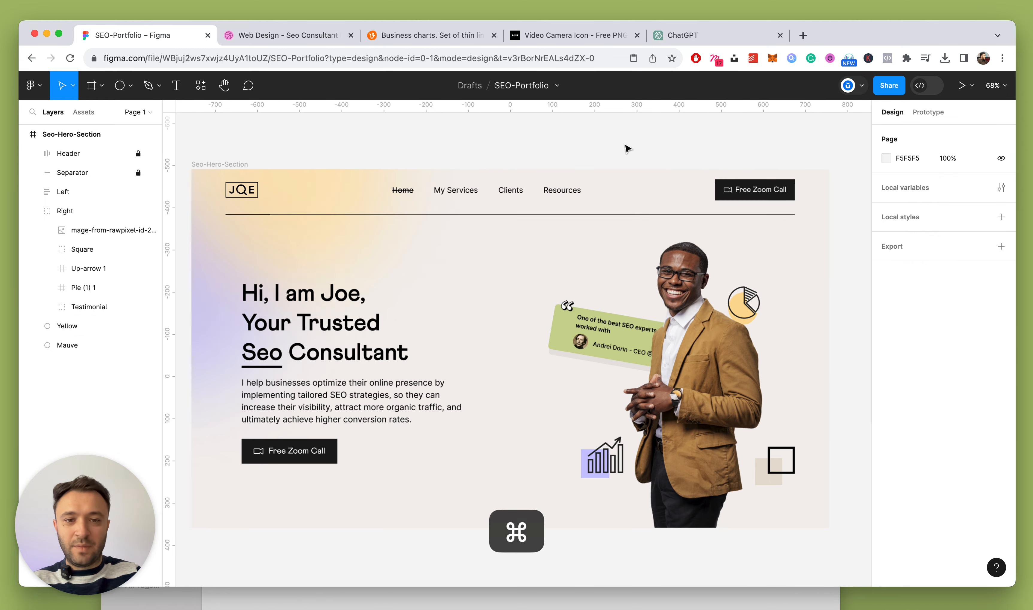
{"action": "left_click", "coordinate": [276, 35]}
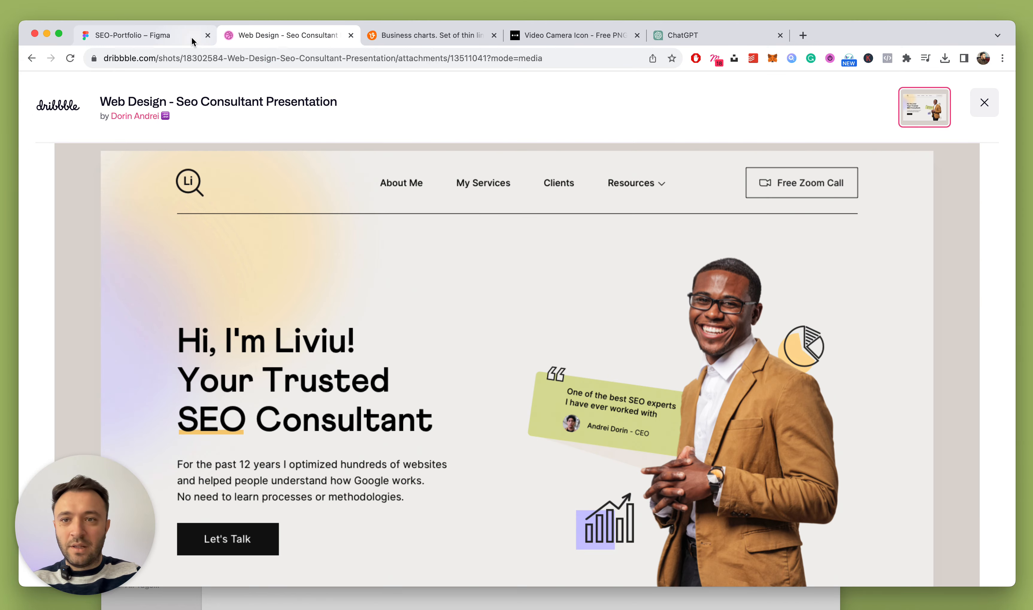
Back in Figma, expand the Header layer to reveal the logo and nav items
{"action": "left_click", "coordinate": [134, 35]}
{"action": "scroll", "coordinate": [498, 251], "scroll_direction": "up", "scroll_amount": 5}
{"action": "left_click", "coordinate": [515, 202]}
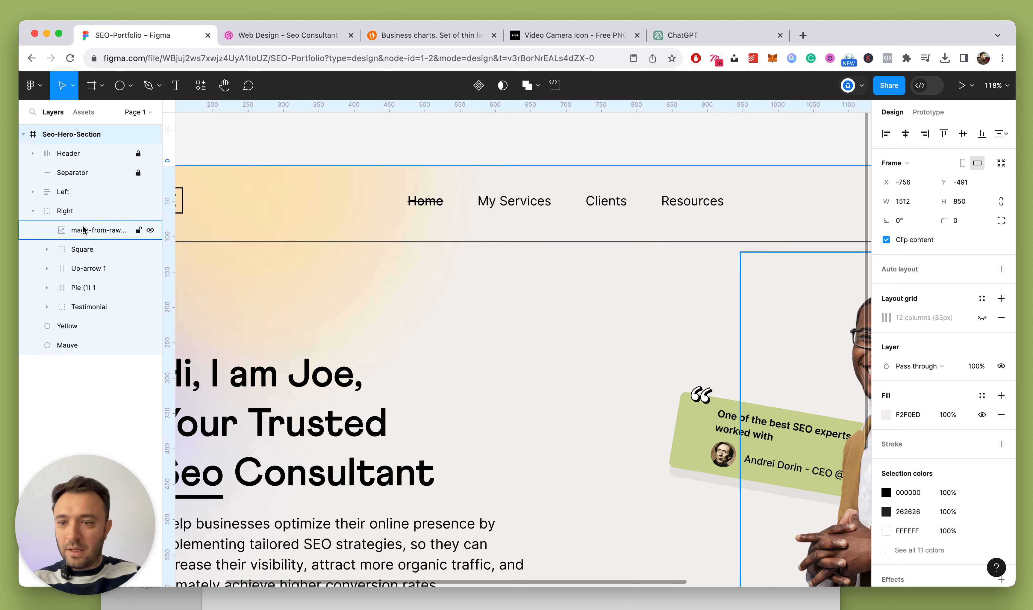
{"action": "left_click", "coordinate": [32, 210]}
{"action": "left_click", "coordinate": [150, 153]}
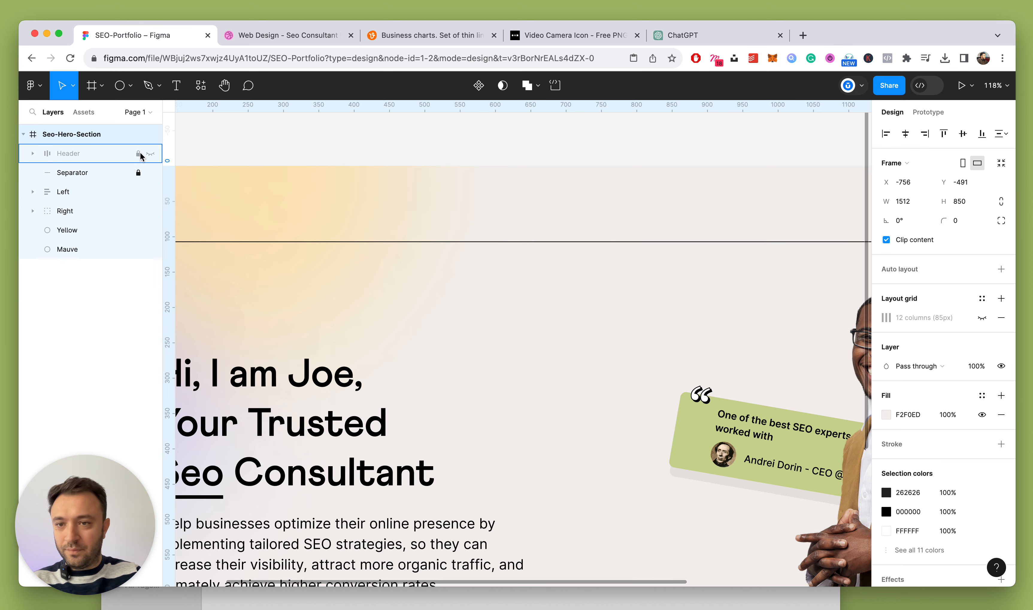
{"action": "left_click", "coordinate": [144, 153]}
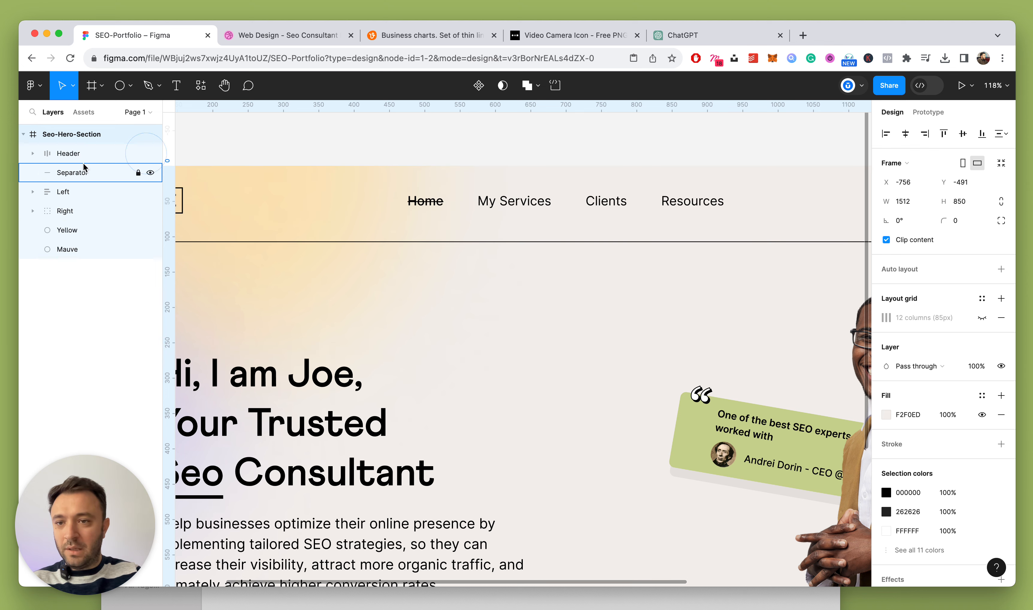
{"action": "left_click", "coordinate": [33, 153]}
{"action": "left_click", "coordinate": [70, 173]}
Set the My Services, Clients and Resources nav links to Medium weight
{"action": "left_click", "coordinate": [502, 203], "text": "super"}
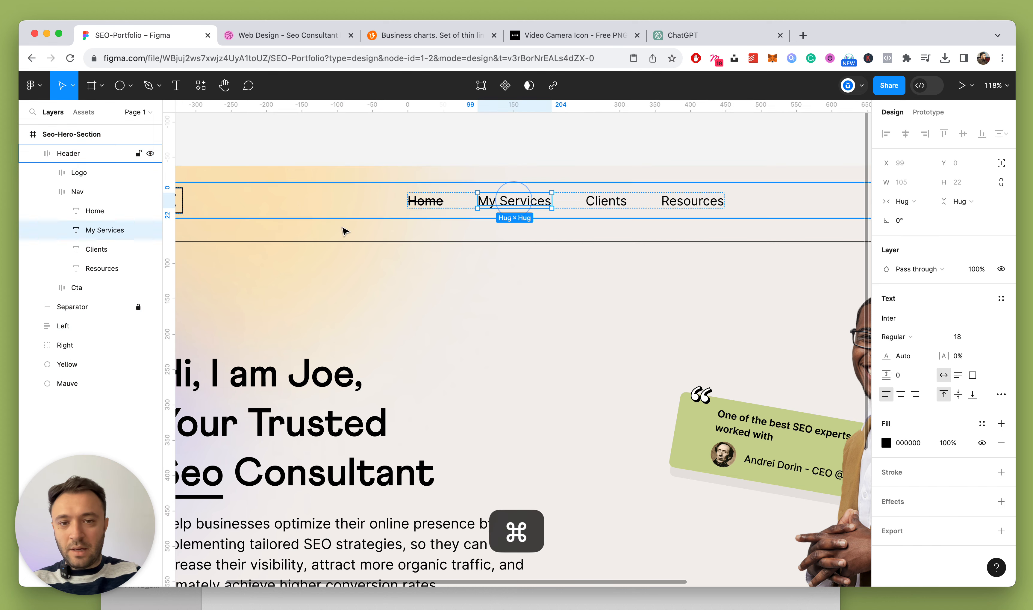
{"action": "left_click", "coordinate": [104, 268], "text": "shift"}
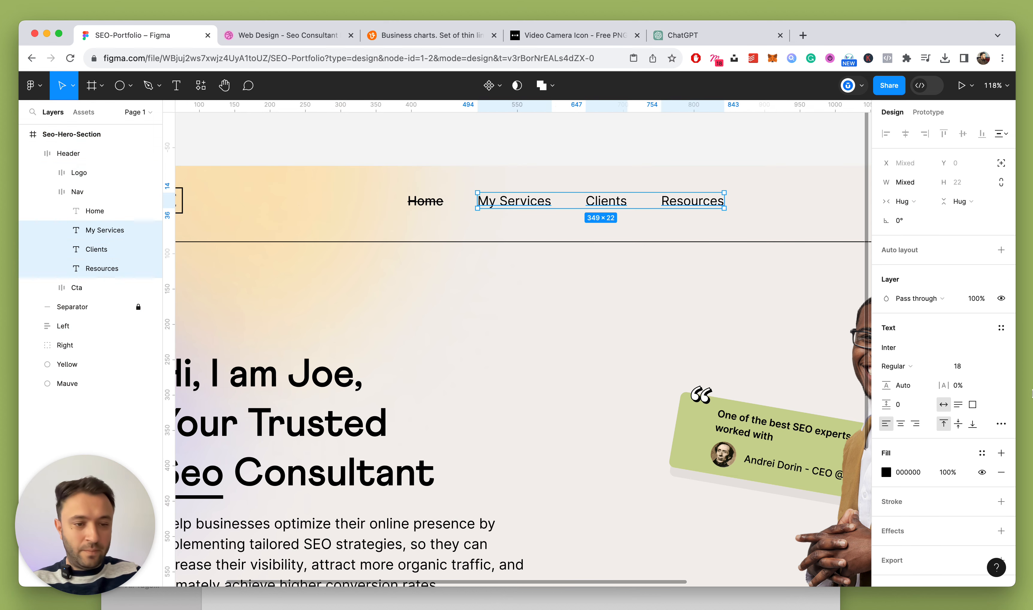
{"action": "left_click", "coordinate": [896, 366]}
{"action": "left_click", "coordinate": [904, 385]}
{"action": "left_click", "coordinate": [566, 159]}
{"action": "scroll", "coordinate": [569, 151], "scroll_direction": "down", "scroll_amount": 10}
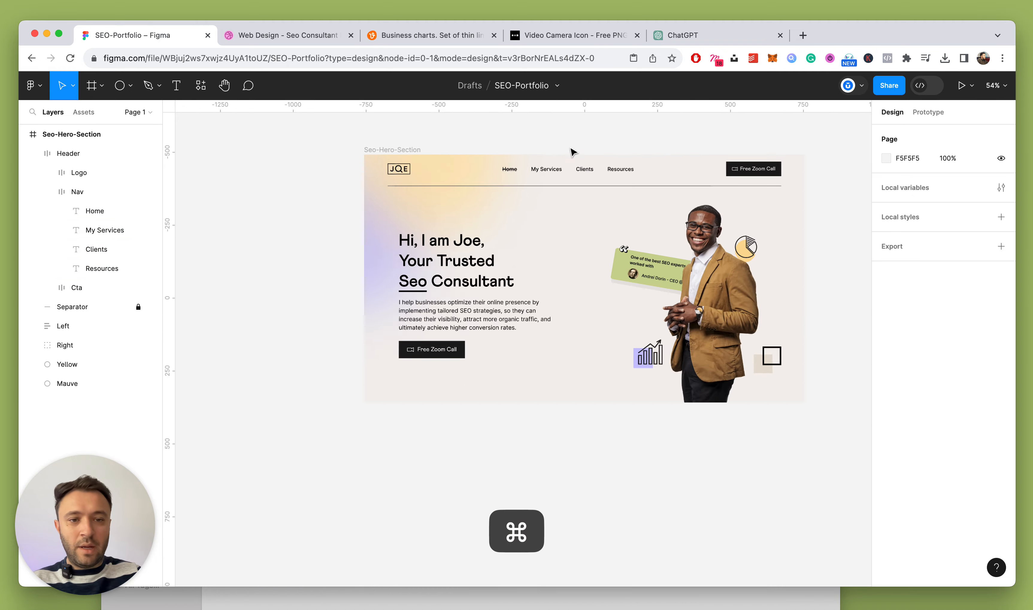
{"action": "key", "text": "Escape"}
{"action": "scroll", "coordinate": [603, 170], "scroll_direction": "up", "scroll_amount": 5}
{"action": "scroll", "coordinate": [531, 212], "scroll_direction": "up", "scroll_amount": 3}
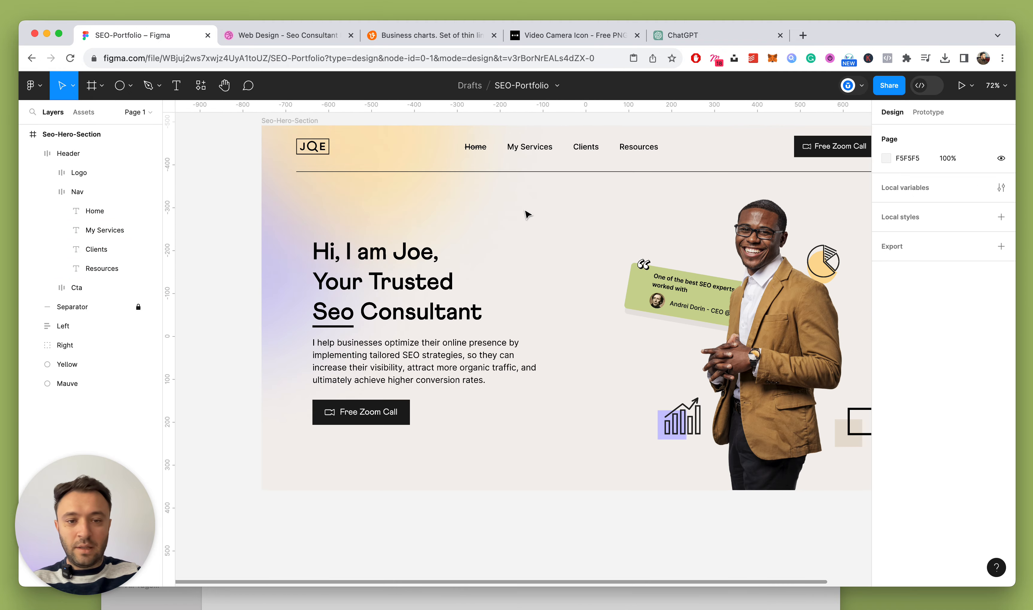
{"action": "scroll", "coordinate": [473, 144], "scroll_direction": "up", "scroll_amount": 3}
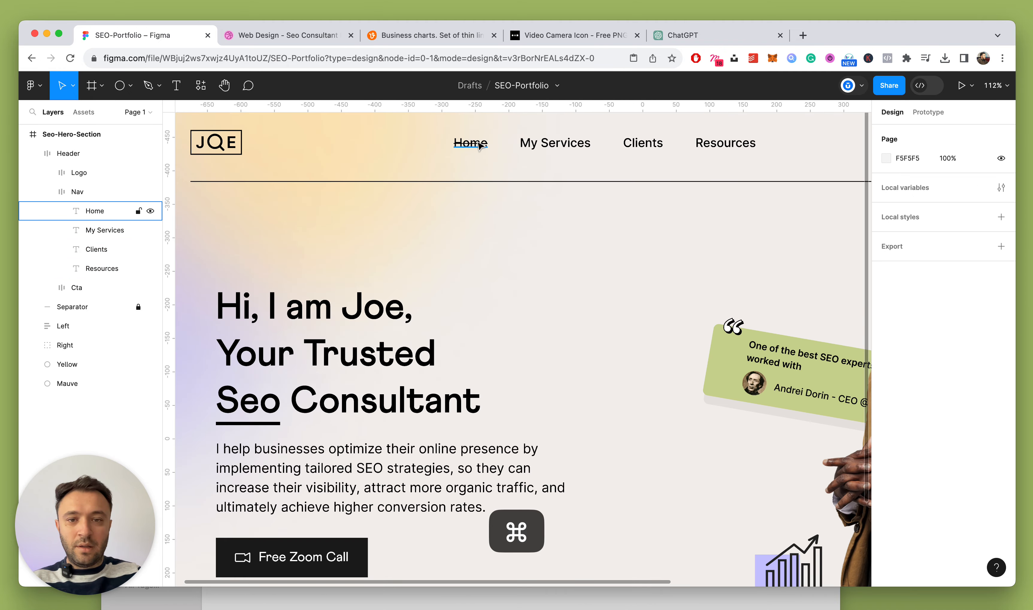
Make the Home nav link Semi Bold and collapse all expanded layer groups
{"action": "left_click", "coordinate": [470, 143], "text": "super"}
{"action": "left_click", "coordinate": [904, 338]}
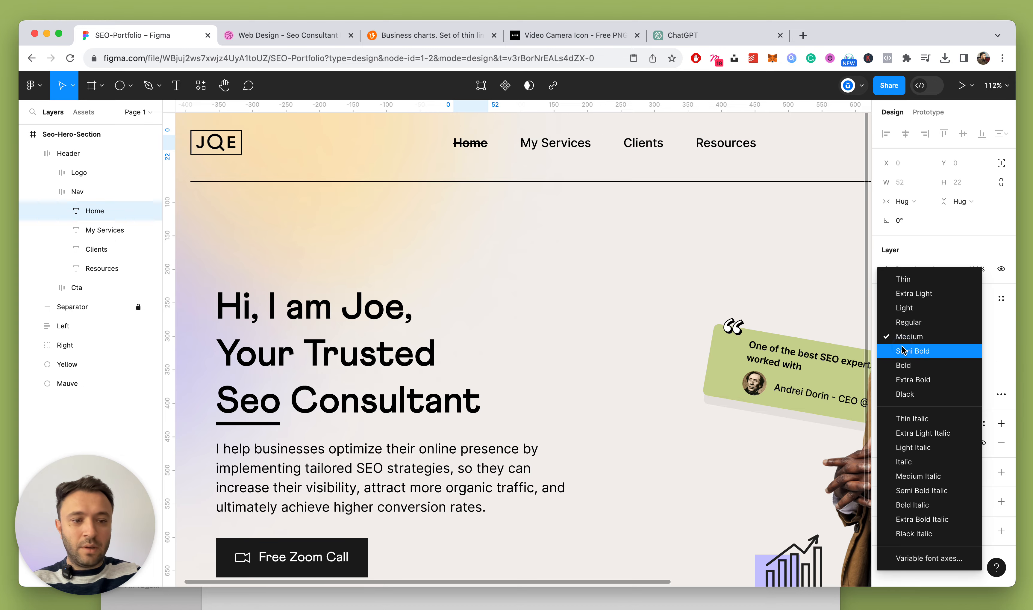
{"action": "left_click", "coordinate": [903, 349]}
{"action": "scroll", "coordinate": [520, 255], "scroll_direction": "down", "scroll_amount": 5}
{"action": "key", "text": "Escape"}
{"action": "scroll", "coordinate": [565, 159], "scroll_direction": "down", "scroll_amount": 3}
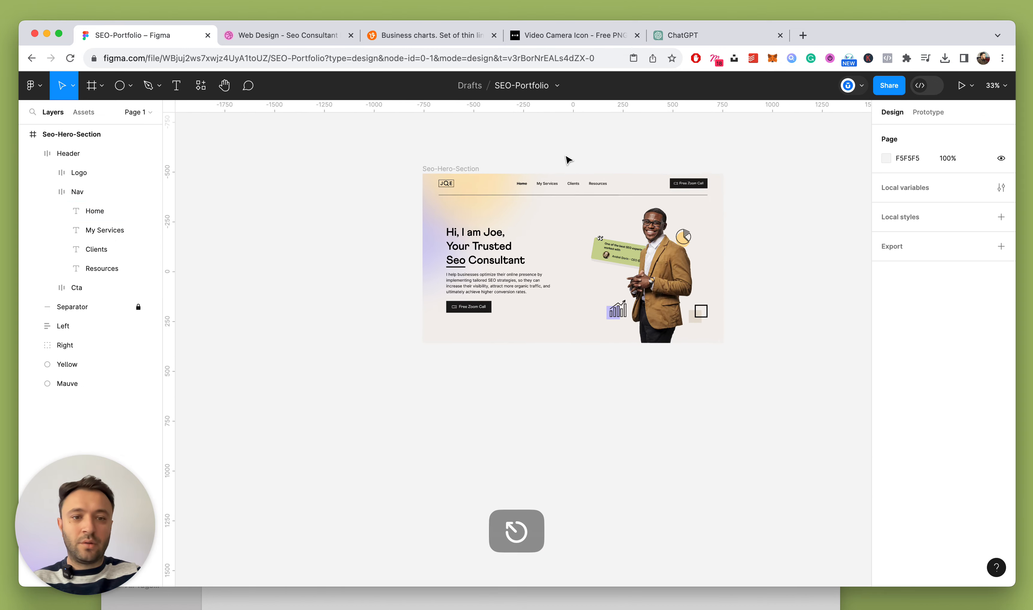
{"action": "scroll", "coordinate": [567, 159], "scroll_direction": "up", "scroll_amount": 4}
{"action": "key", "text": "alt"}
{"action": "key", "text": "alt+l"}
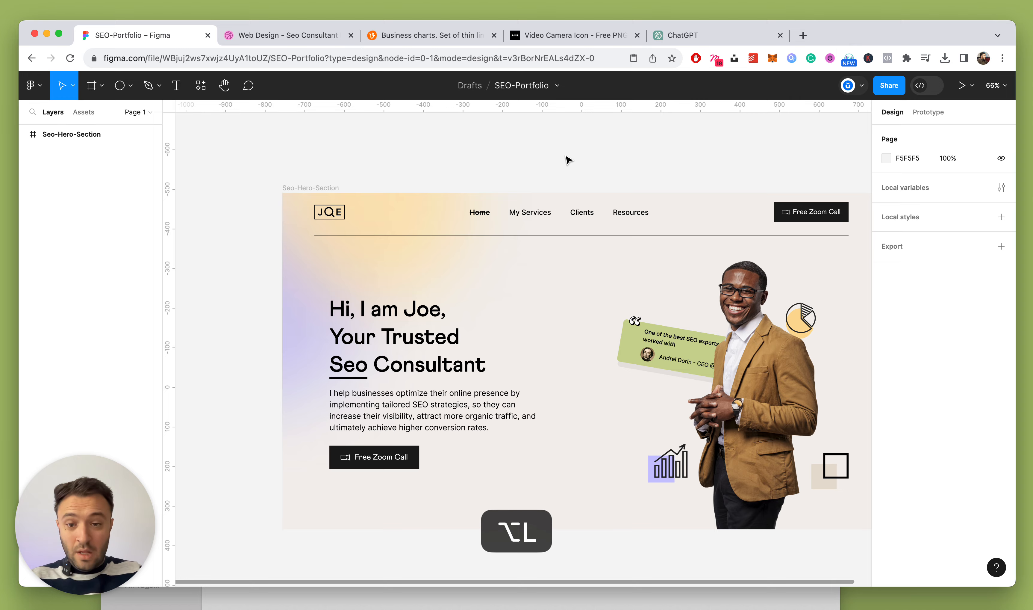
{"action": "scroll", "coordinate": [578, 188], "scroll_direction": "down", "scroll_amount": 3}
{"action": "left_click", "coordinate": [703, 294]}
{"action": "scroll", "coordinate": [704, 289], "scroll_direction": "down", "scroll_amount": 2}
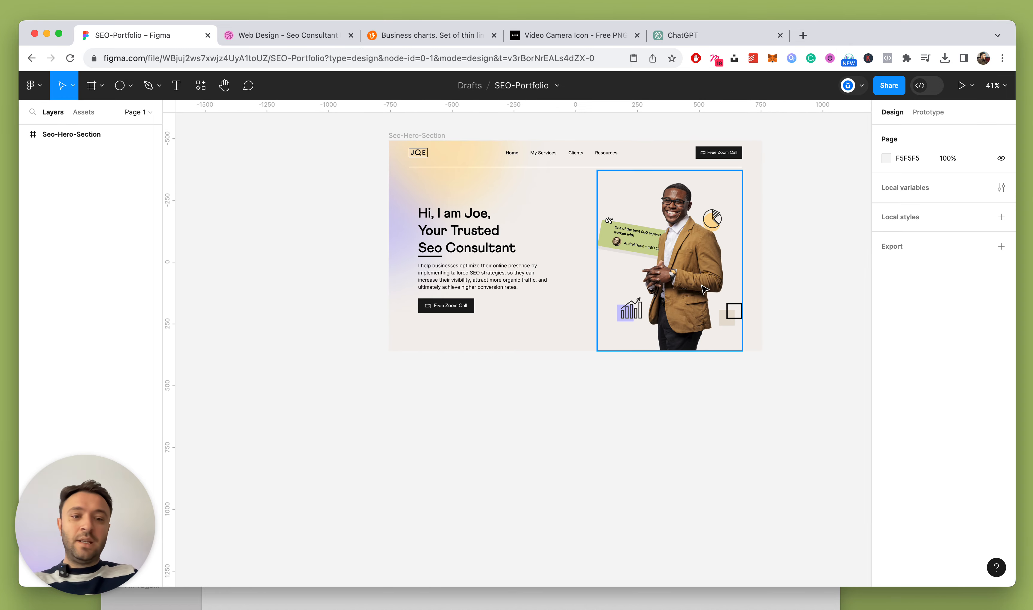
{"action": "scroll", "coordinate": [703, 289], "scroll_direction": "up", "scroll_amount": 3}
{"action": "scroll", "coordinate": [712, 276], "scroll_direction": "up", "scroll_amount": 1}
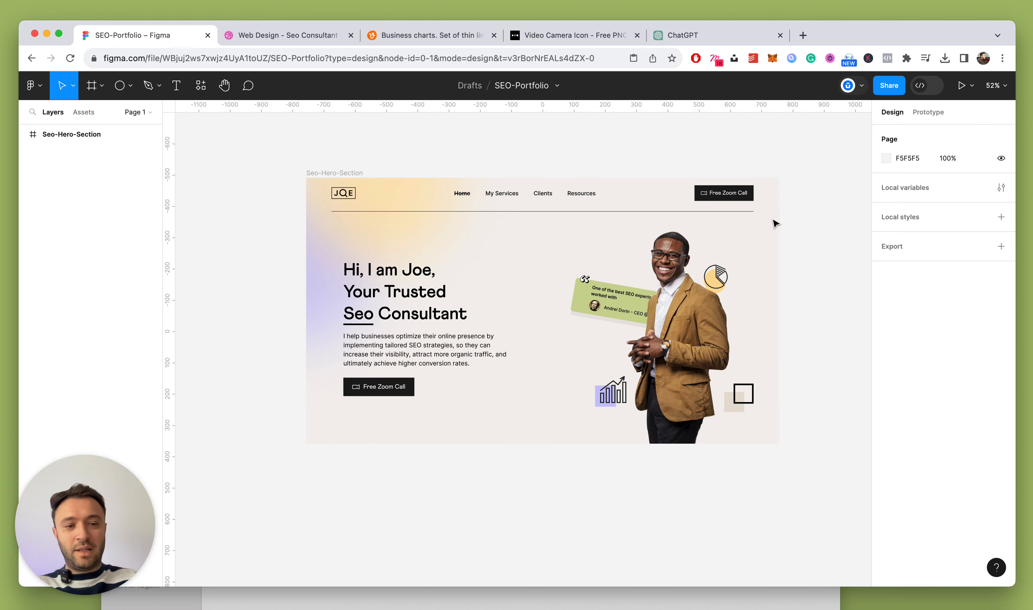
{"action": "scroll", "coordinate": [775, 223], "scroll_direction": "down", "scroll_amount": 2}
{"action": "scroll", "coordinate": [775, 224], "scroll_direction": "up", "scroll_amount": 3}
{"action": "scroll", "coordinate": [775, 223], "scroll_direction": "up", "scroll_amount": 1}
{"action": "scroll", "coordinate": [775, 223], "scroll_direction": "down", "scroll_amount": 1}
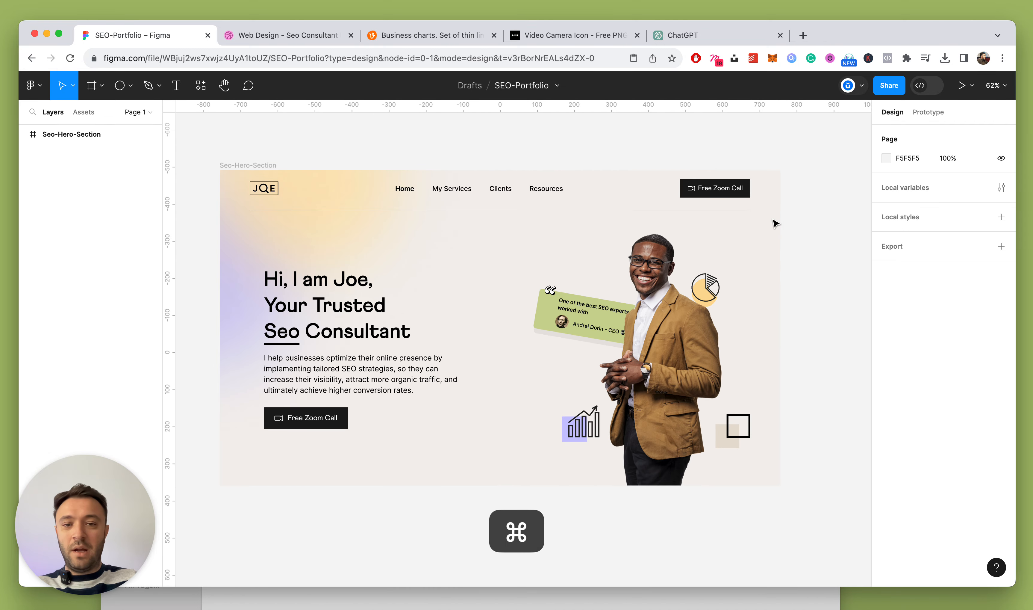
{"action": "left_click", "coordinate": [605, 333]}
{"action": "scroll", "coordinate": [604, 333], "scroll_direction": "down", "scroll_amount": 3}
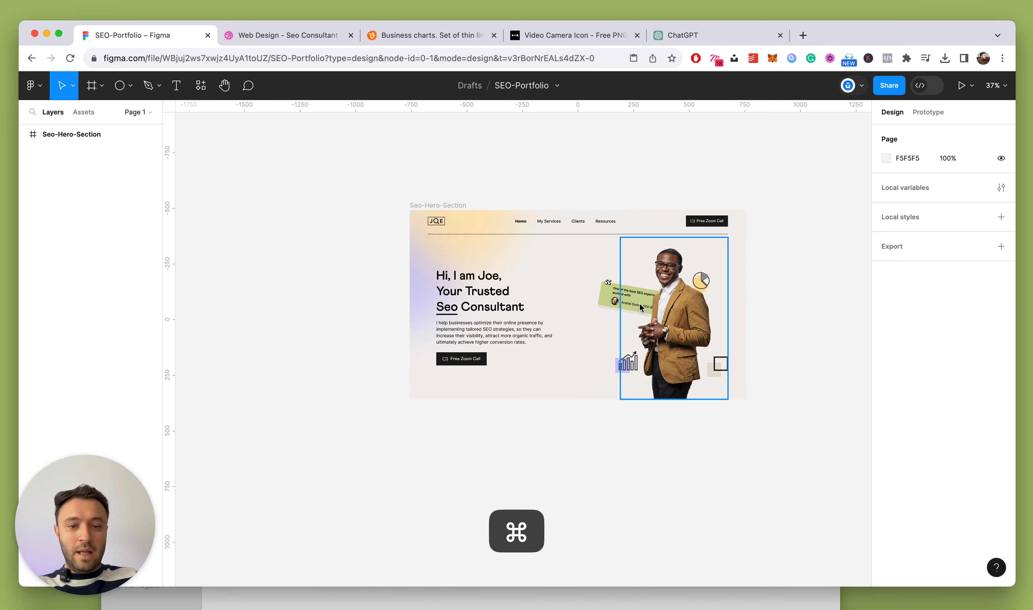
{"action": "scroll", "coordinate": [640, 308], "scroll_direction": "up", "scroll_amount": 3}
{"action": "left_click", "coordinate": [678, 303]}
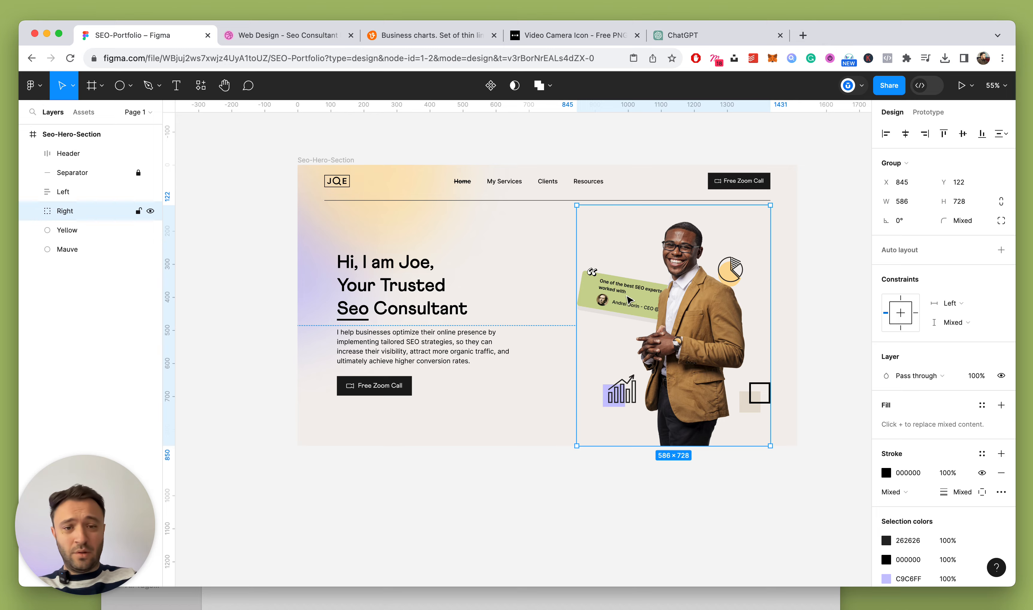
{"action": "left_click", "coordinate": [65, 194], "text": "shift"}
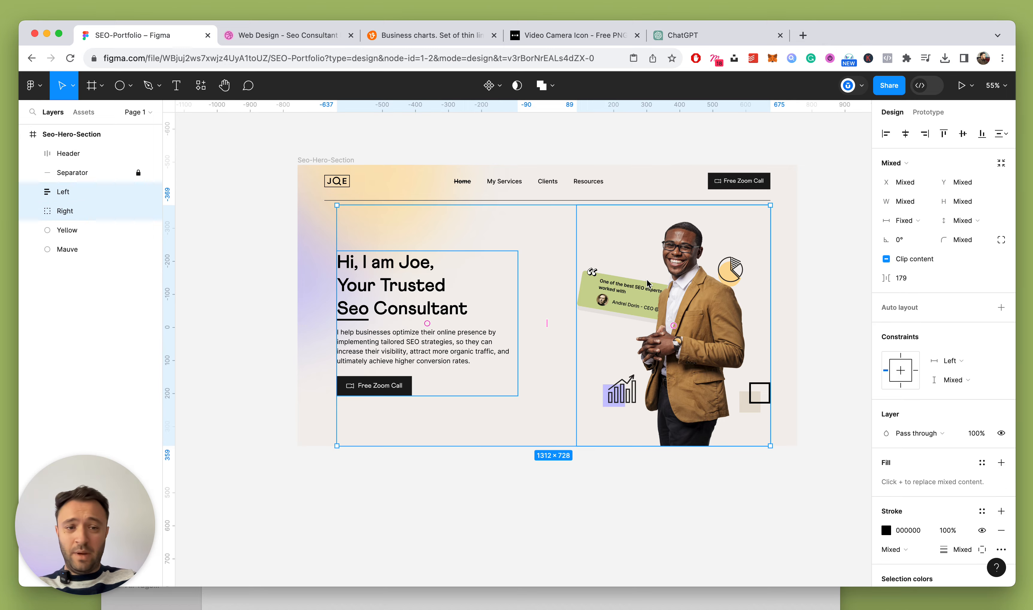
{"action": "left_click", "coordinate": [854, 259]}
{"action": "scroll", "coordinate": [794, 287], "scroll_direction": "up", "scroll_amount": 3}
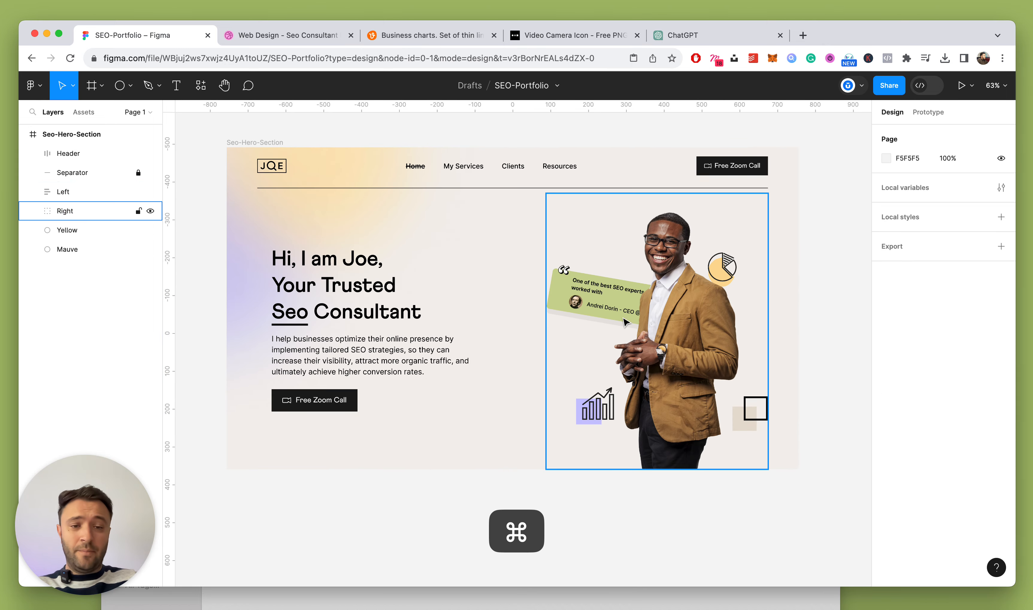
{"action": "scroll", "coordinate": [597, 320], "scroll_direction": "left", "scroll_amount": 3}
{"action": "left_click", "coordinate": [592, 307]}
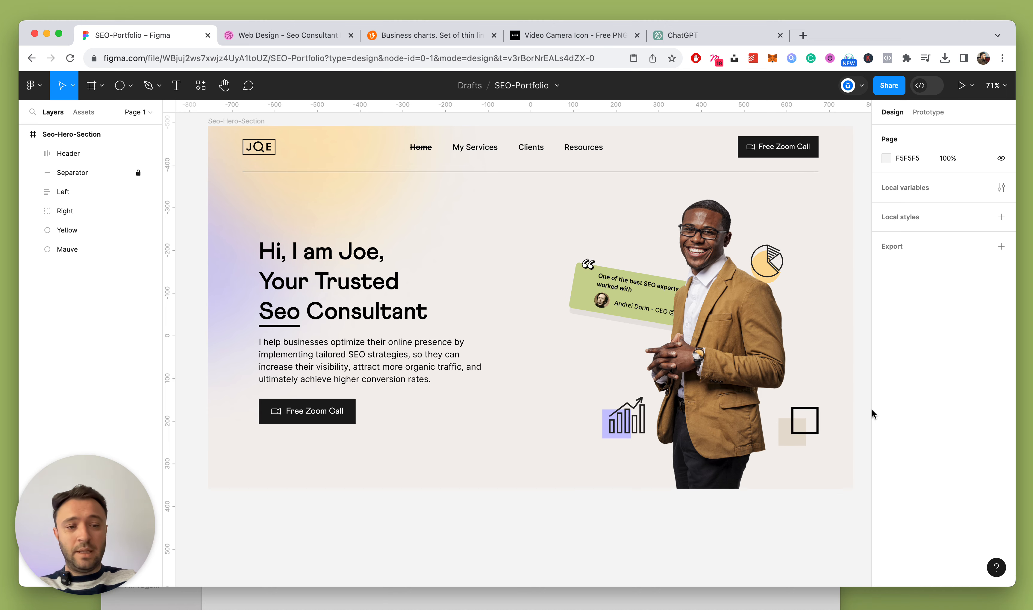
{"action": "scroll", "coordinate": [795, 410], "scroll_direction": "up", "scroll_amount": 5}
Select the man's photo, the Square group and the Right group in turn to locate the decoration
{"action": "left_click", "coordinate": [744, 395], "text": "super"}
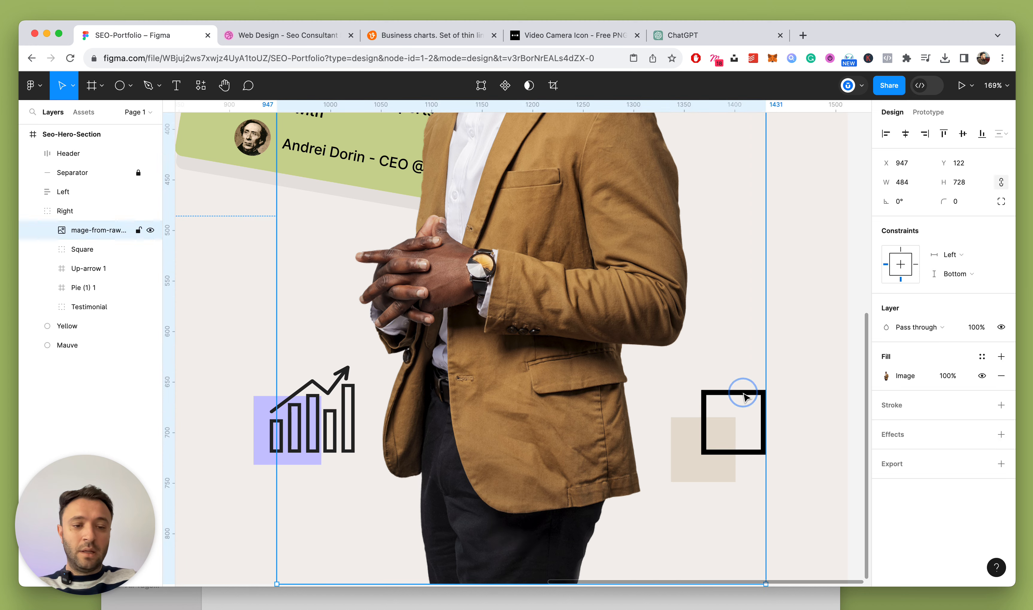
{"action": "left_click", "coordinate": [84, 251]}
{"action": "left_click", "coordinate": [706, 402], "text": "super"}
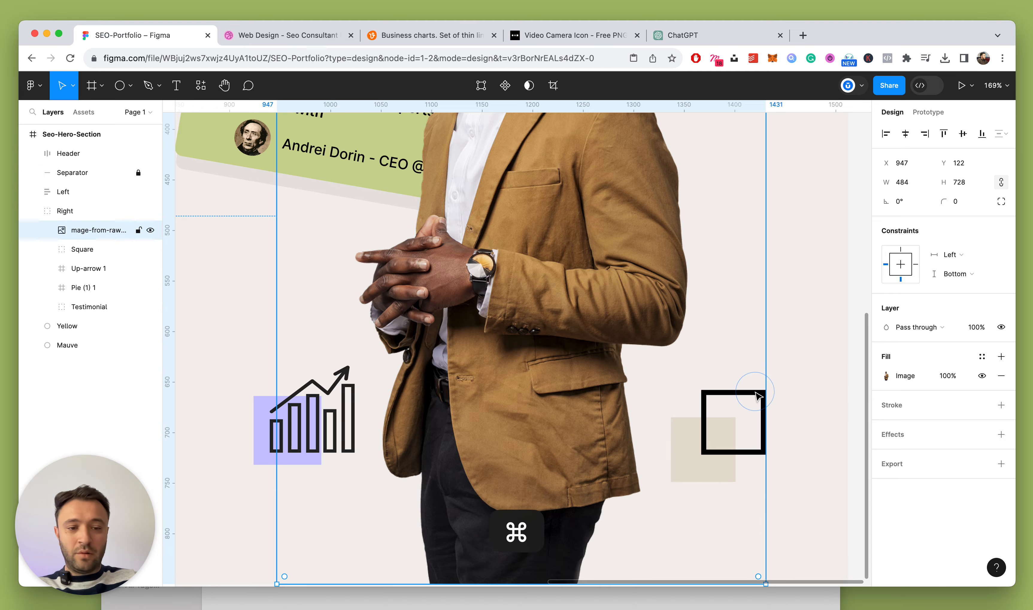
{"action": "left_click", "coordinate": [67, 211]}
{"action": "scroll", "coordinate": [707, 374], "scroll_direction": "down", "scroll_amount": 5}
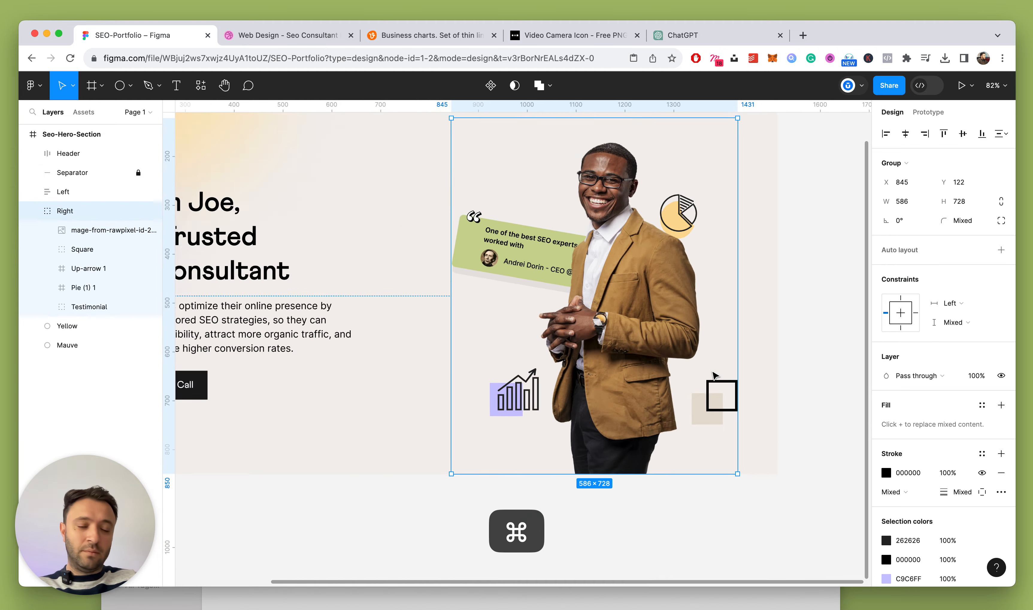
{"action": "scroll", "coordinate": [714, 374], "scroll_direction": "down", "scroll_amount": 2}
{"action": "scroll", "coordinate": [707, 369], "scroll_direction": "up", "scroll_amount": 6}
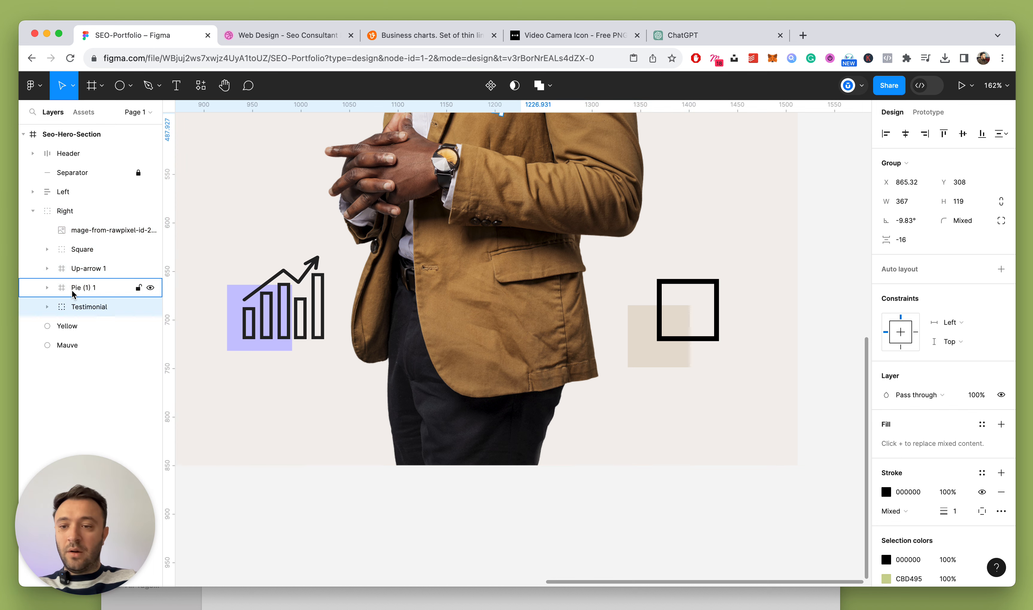
Expand the Square group and reduce the outlined square's stroke weight from 5 px to 3 px
{"action": "left_click", "coordinate": [50, 249]}
{"action": "left_click", "coordinate": [48, 250]}
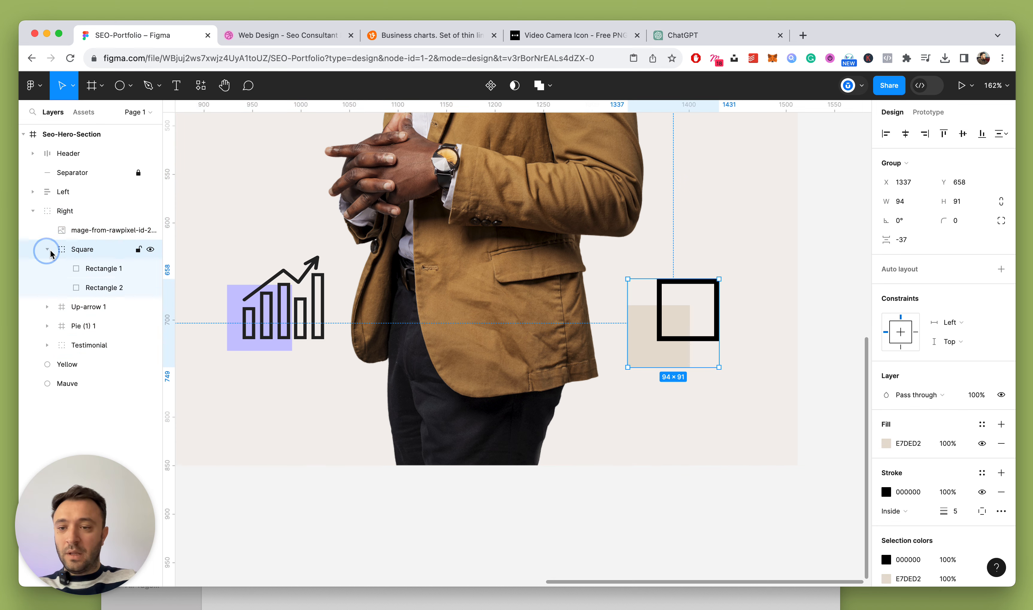
{"action": "left_click", "coordinate": [95, 276]}
{"action": "left_click", "coordinate": [981, 424]}
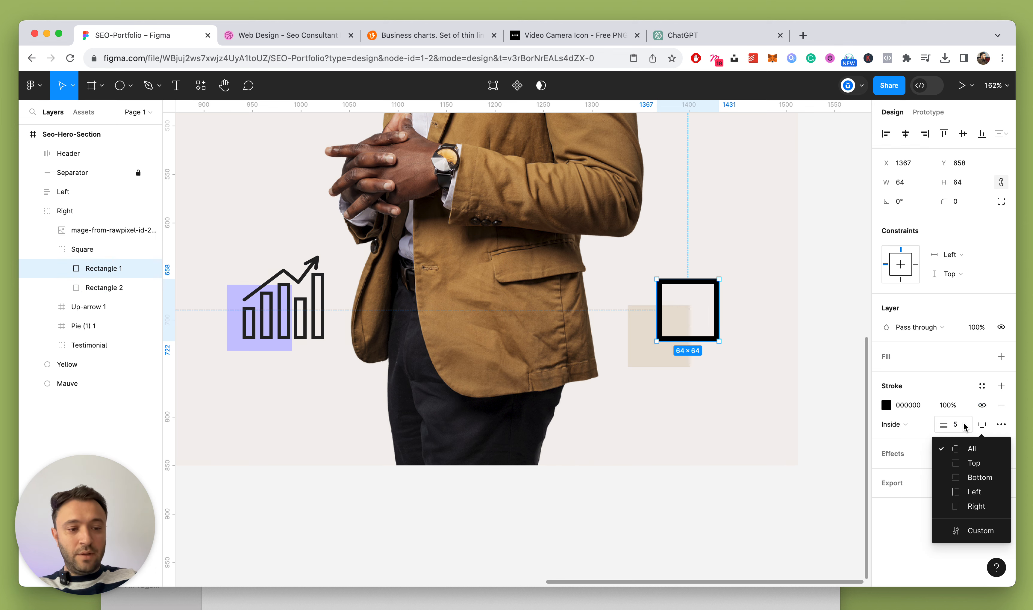
{"action": "left_click", "coordinate": [956, 424]}
{"action": "key", "text": "Down"}
{"action": "key", "text": "Down"}
{"action": "key", "text": "Down"}
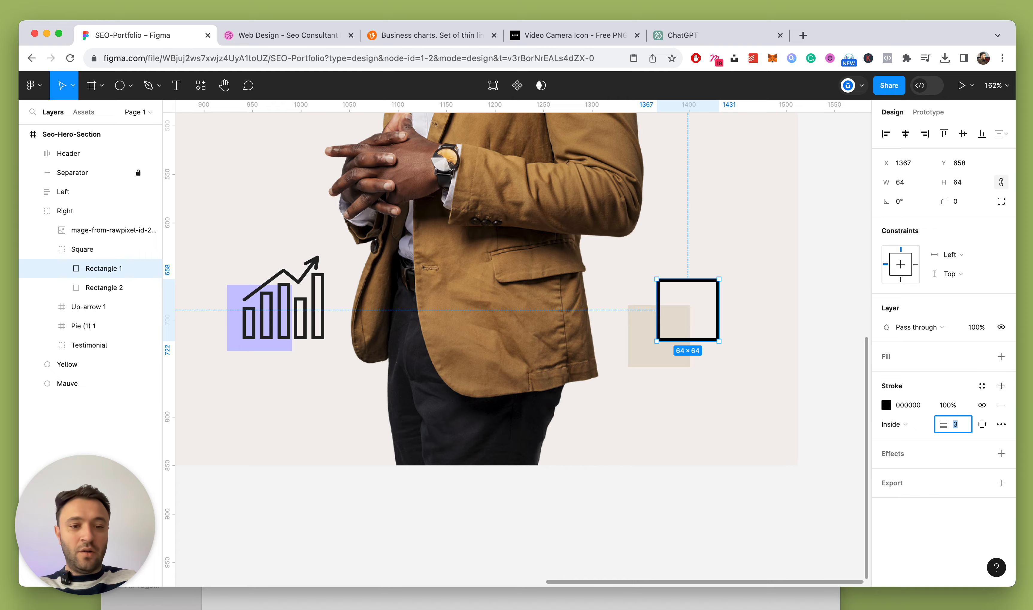
{"action": "scroll", "coordinate": [587, 237], "scroll_direction": "down", "scroll_amount": 5}
{"action": "left_click", "coordinate": [679, 249]}
{"action": "scroll", "coordinate": [681, 251], "scroll_direction": "up", "scroll_amount": 3}
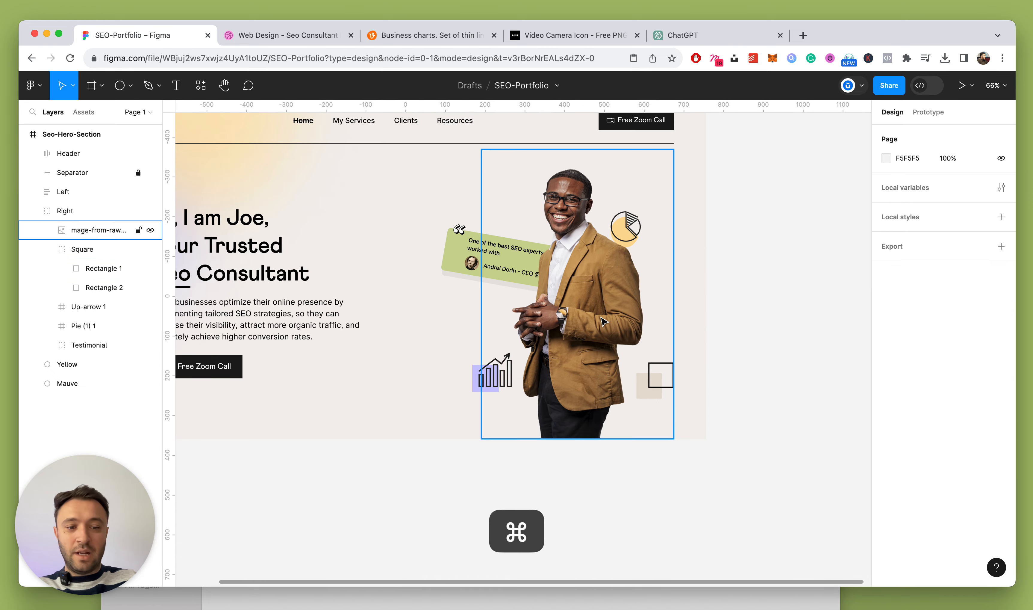
Fold away the Right group in the layers panel, then zoom in on the heading
{"action": "scroll", "coordinate": [603, 321], "scroll_direction": "down", "scroll_amount": 3}
{"action": "scroll", "coordinate": [670, 272], "scroll_direction": "up", "scroll_amount": 5}
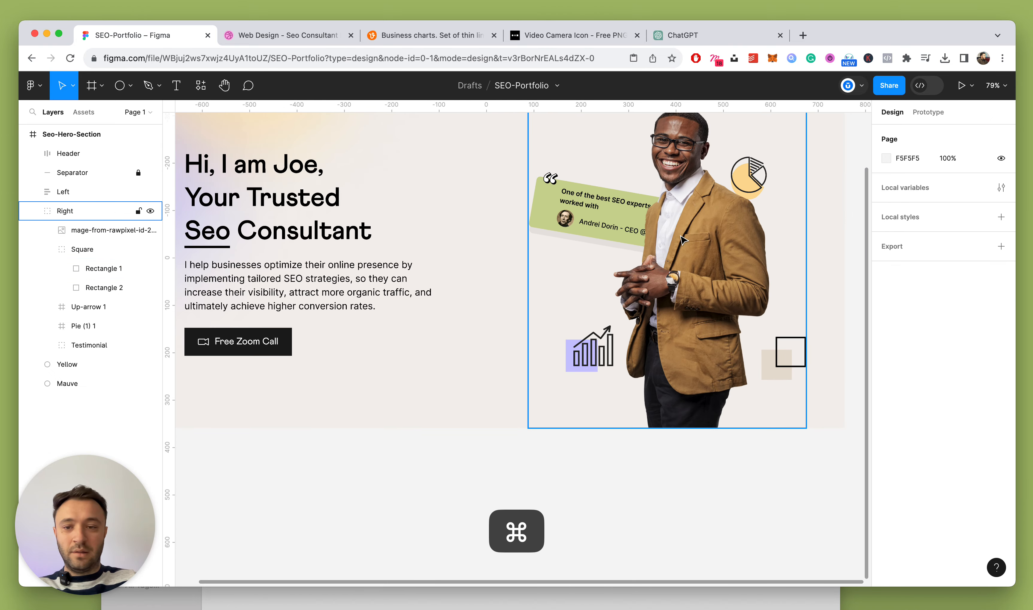
{"action": "scroll", "coordinate": [683, 240], "scroll_direction": "down", "scroll_amount": 2}
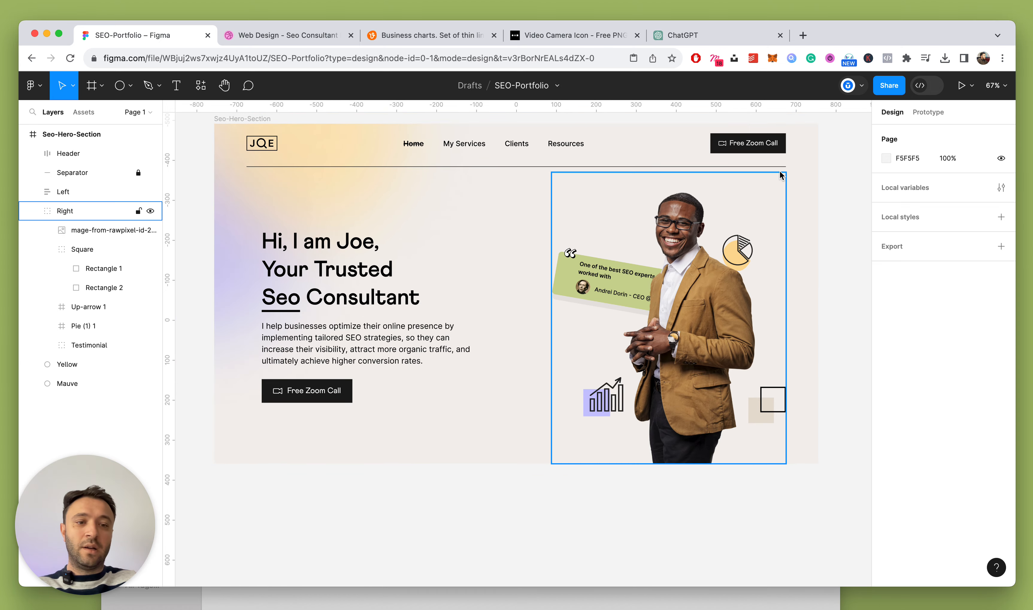
{"action": "left_click", "coordinate": [33, 211]}
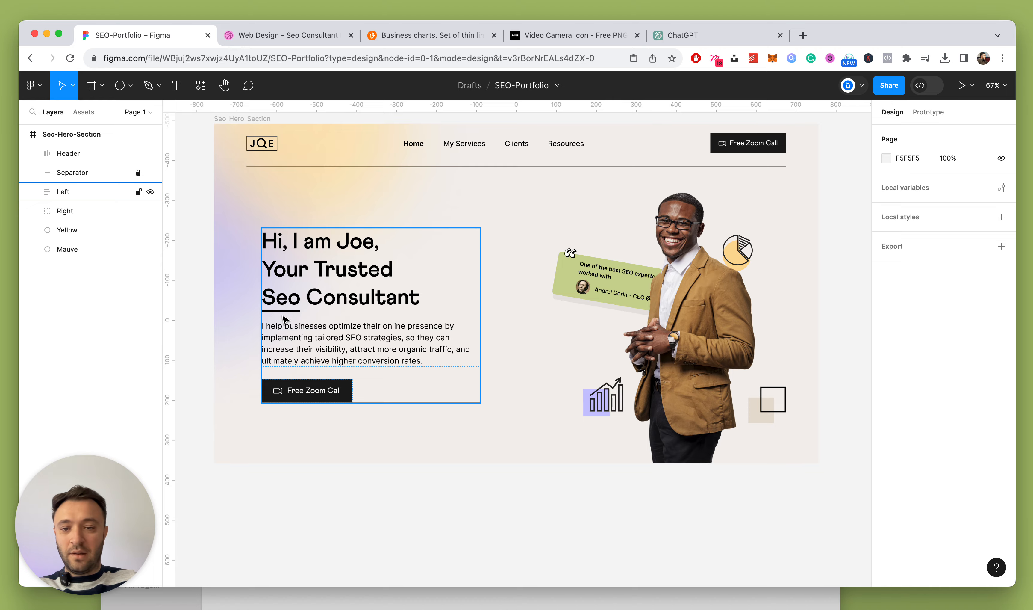
{"action": "scroll", "coordinate": [285, 319], "scroll_direction": "up", "scroll_amount": 5}
Reduce the black underline beneath 'Seo' from a 5 px to a 4 px stroke
{"action": "left_click", "coordinate": [301, 312]}
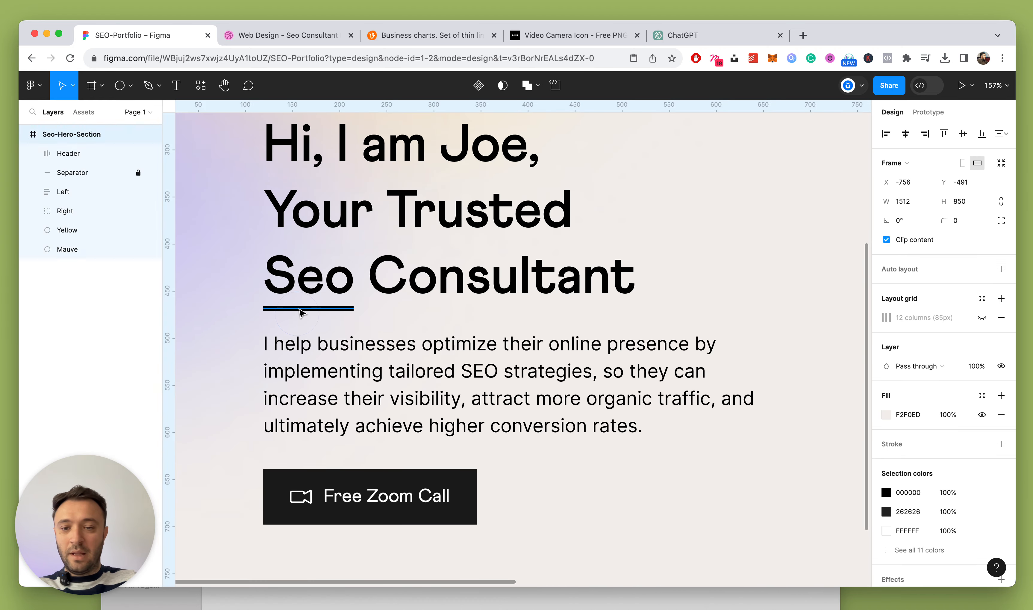
{"action": "left_click", "coordinate": [301, 313], "text": "super"}
{"action": "key", "text": "Down"}
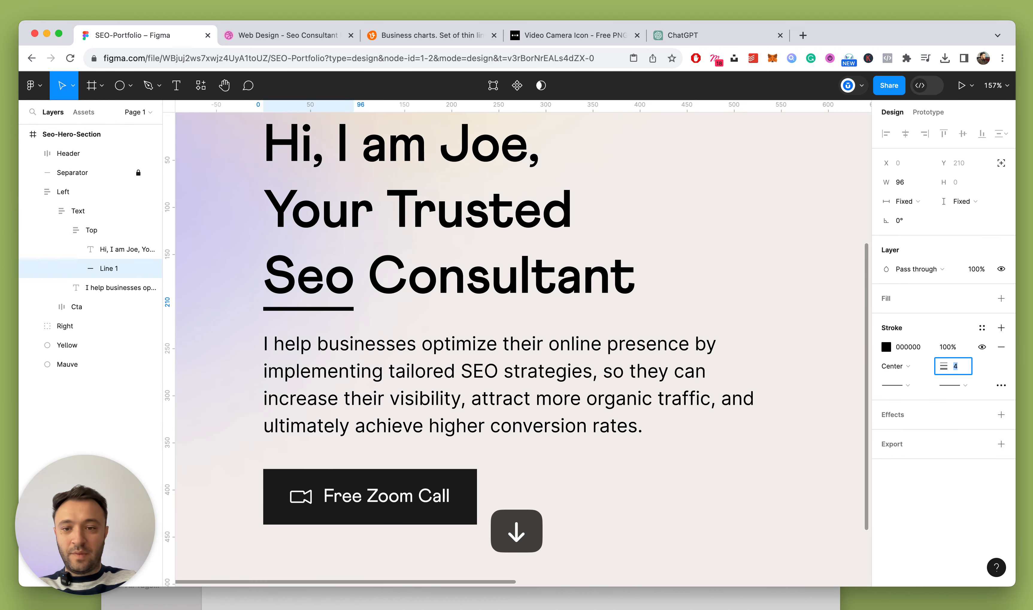
{"action": "scroll", "coordinate": [562, 291], "scroll_direction": "down", "scroll_amount": 5}
{"action": "key", "text": "Escape"}
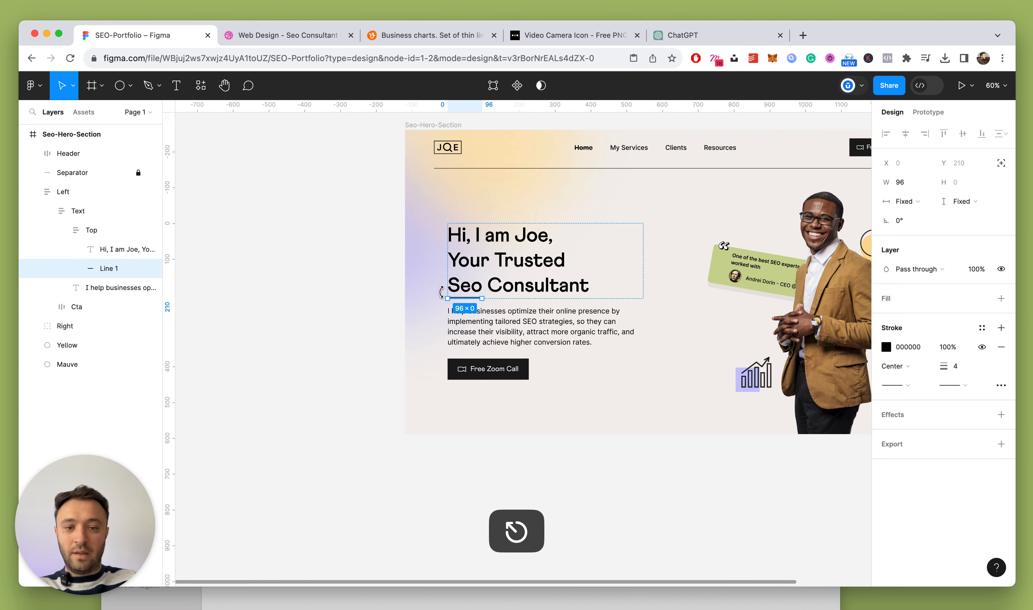
{"action": "left_click", "coordinate": [405, 265]}
{"action": "left_click", "coordinate": [371, 390]}
{"action": "scroll", "coordinate": [372, 390], "scroll_direction": "down", "scroll_amount": 5}
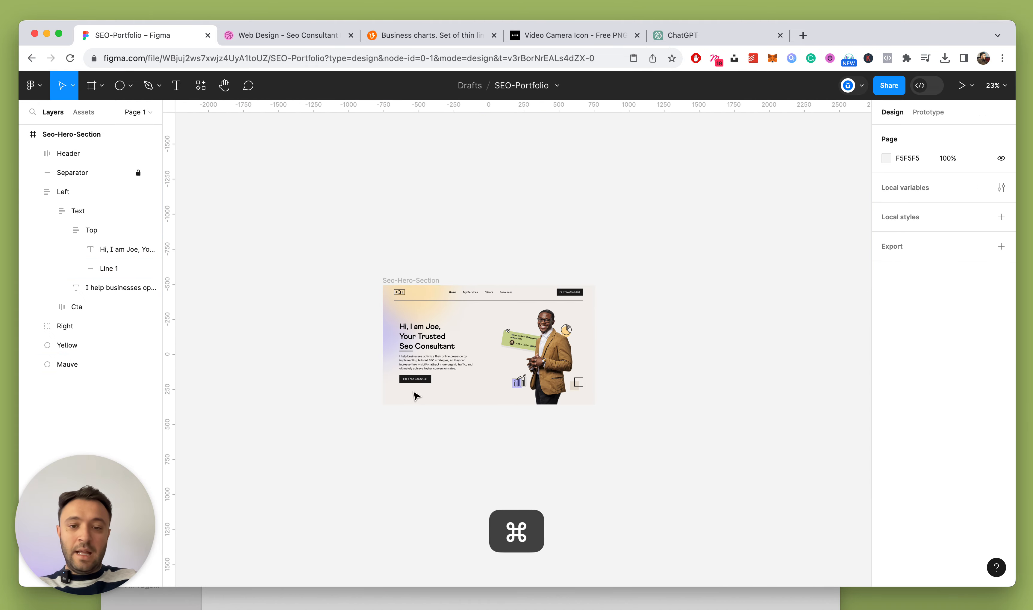
{"action": "scroll", "coordinate": [603, 404], "scroll_direction": "up", "scroll_amount": 4}
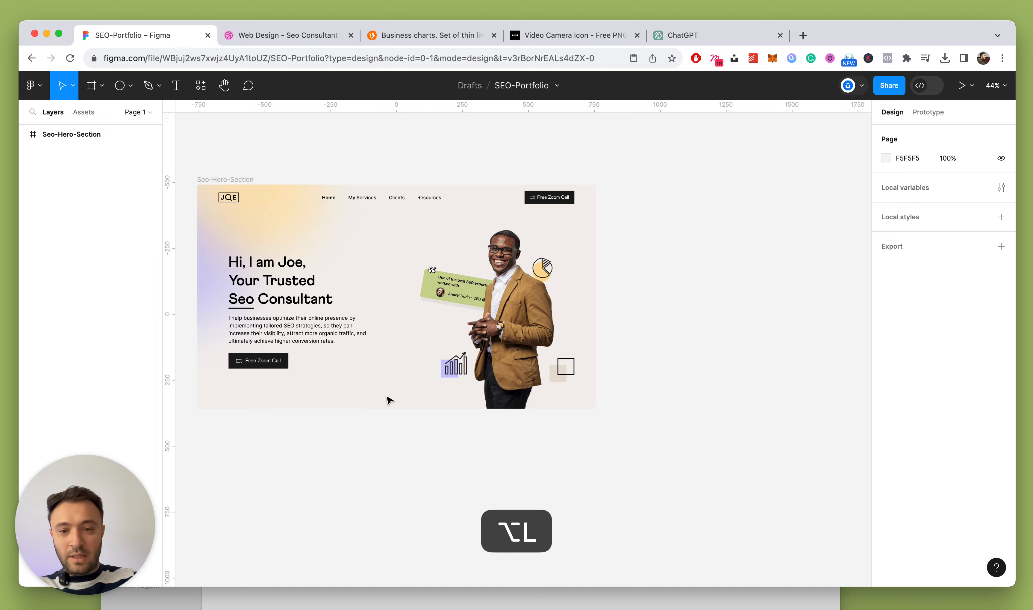
{"action": "scroll", "coordinate": [387, 396], "scroll_direction": "left", "scroll_amount": 1}
{"action": "scroll", "coordinate": [387, 396], "scroll_direction": "down", "scroll_amount": 2}
{"action": "scroll", "coordinate": [320, 376], "scroll_direction": "up", "scroll_amount": 4}
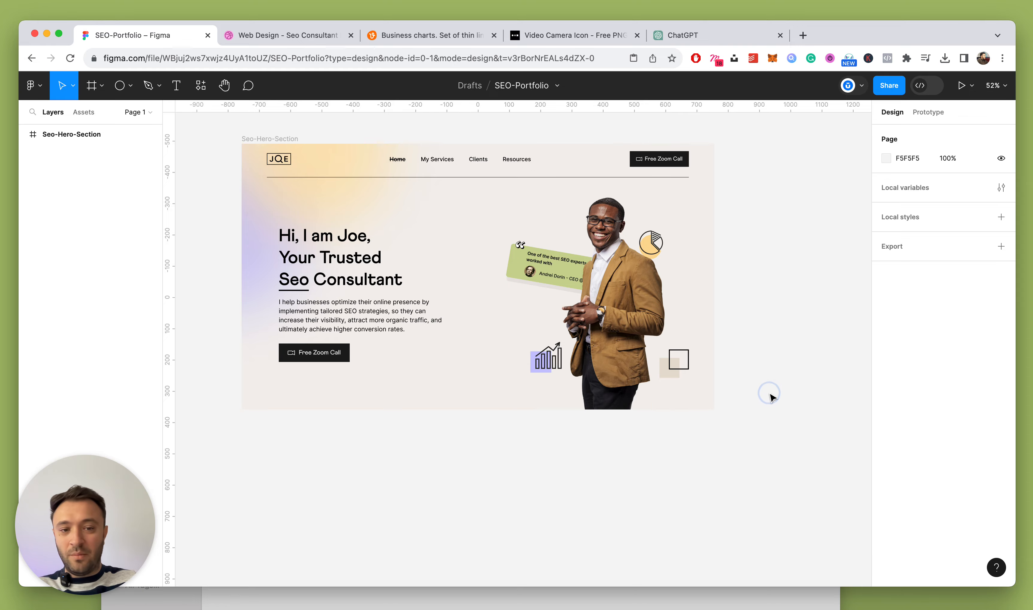
{"action": "scroll", "coordinate": [753, 393], "scroll_direction": "down", "scroll_amount": 3}
{"action": "scroll", "coordinate": [619, 388], "scroll_direction": "up", "scroll_amount": 6}
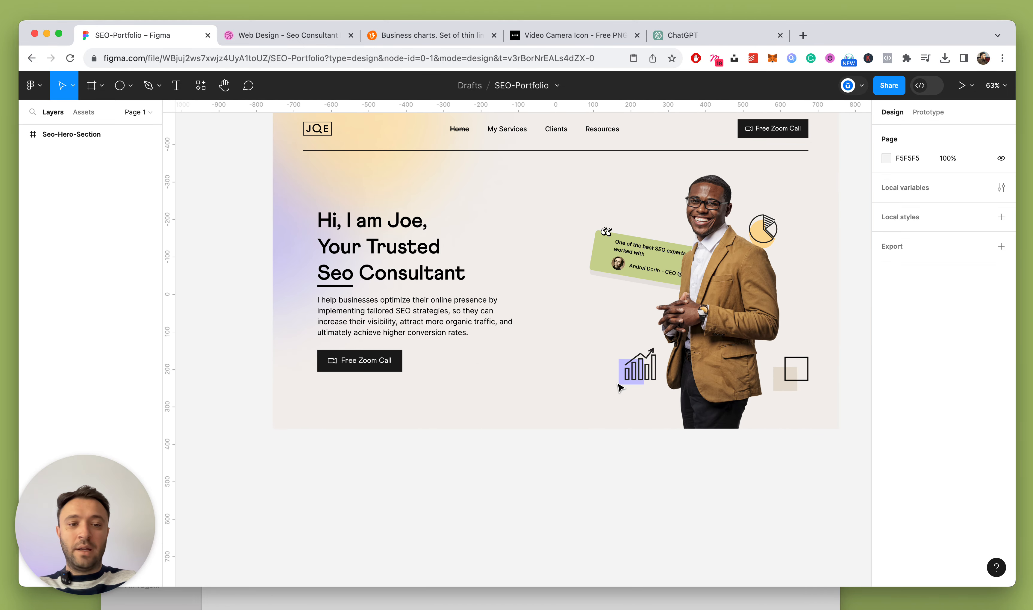
{"action": "scroll", "coordinate": [624, 370], "scroll_direction": "up", "scroll_amount": 4}
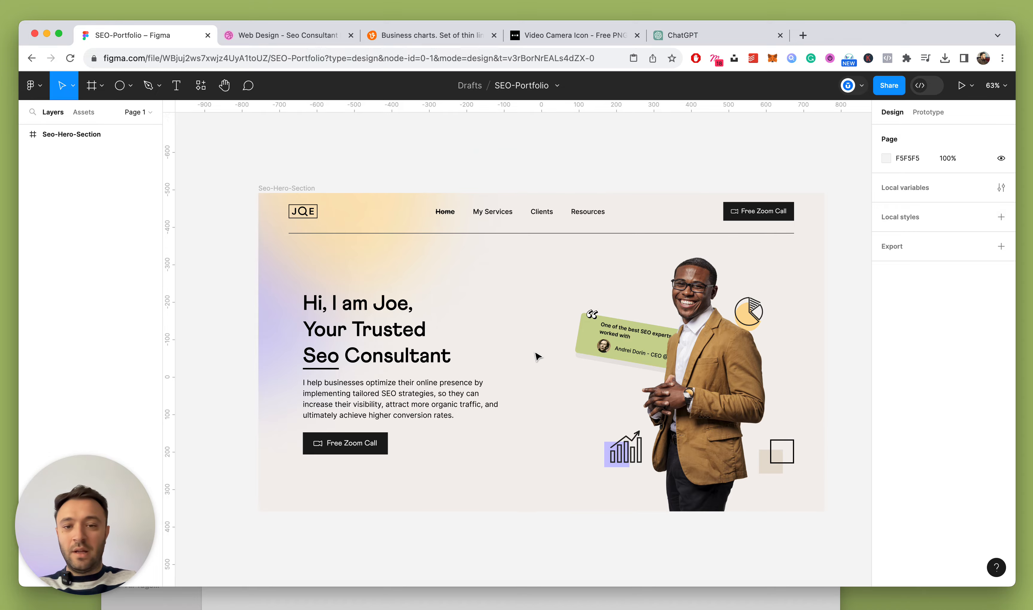
{"action": "scroll", "coordinate": [538, 353], "scroll_direction": "down", "scroll_amount": 1}
{"action": "scroll", "coordinate": [330, 233], "scroll_direction": "up", "scroll_amount": 3}
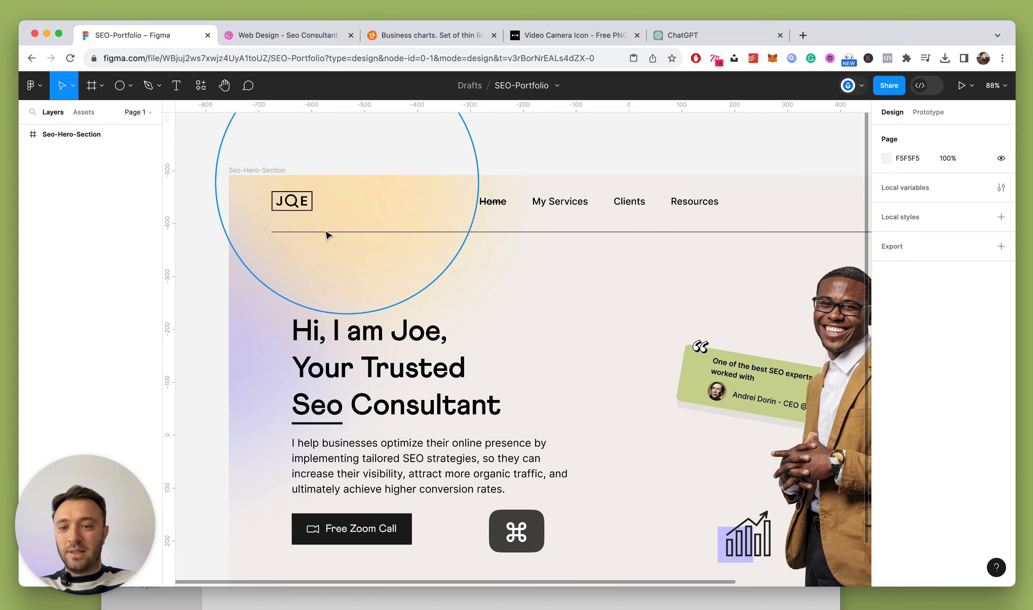
{"action": "left_click", "coordinate": [304, 206], "text": "super"}
{"action": "scroll", "coordinate": [304, 205], "scroll_direction": "up", "scroll_amount": 4}
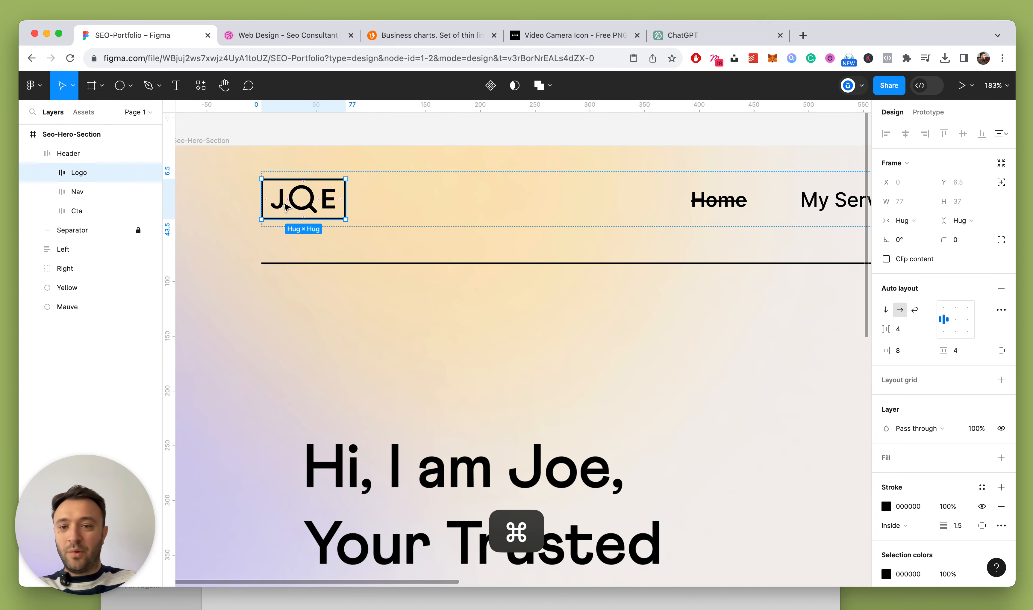
{"action": "left_click", "coordinate": [296, 206], "text": "super"}
{"action": "left_click", "coordinate": [49, 172]}
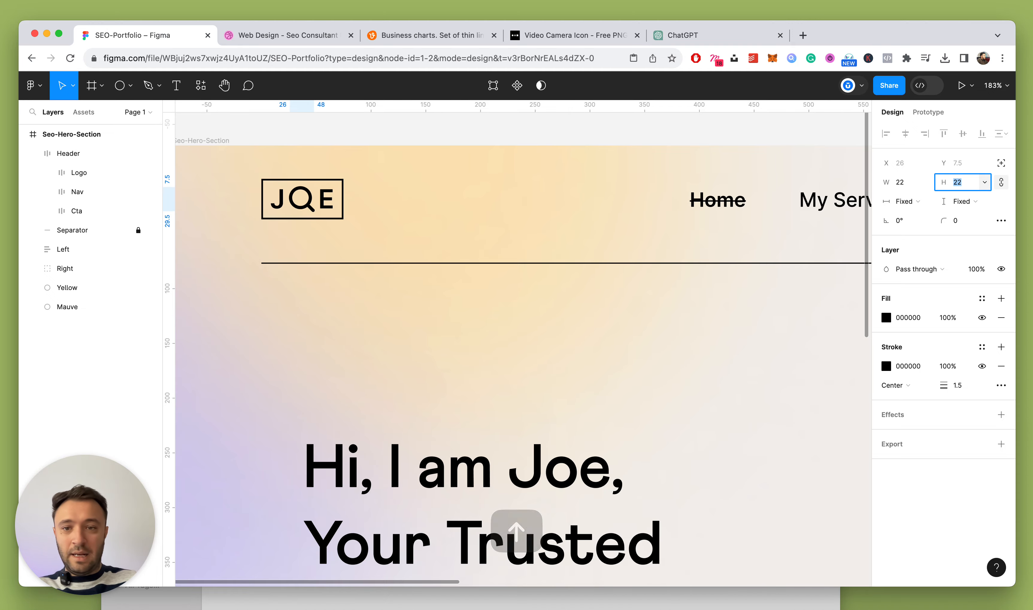
{"action": "scroll", "coordinate": [458, 175], "scroll_direction": "down", "scroll_amount": 5}
{"action": "left_click", "coordinate": [293, 223]}
{"action": "scroll", "coordinate": [292, 224], "scroll_direction": "down", "scroll_amount": 5}
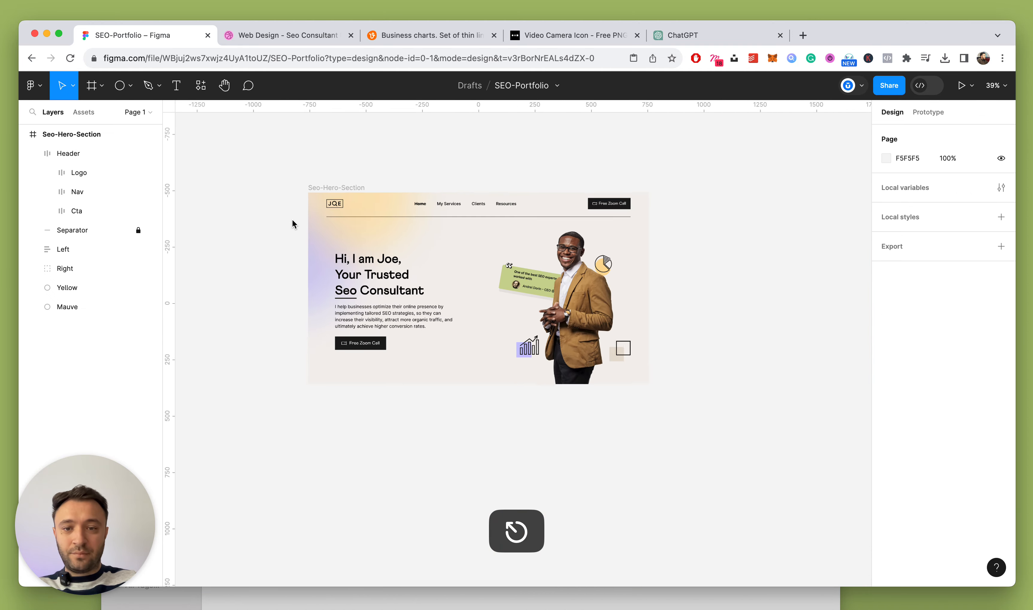
{"action": "scroll", "coordinate": [402, 230], "scroll_direction": "up", "scroll_amount": 3}
{"action": "scroll", "coordinate": [718, 265], "scroll_direction": "down", "scroll_amount": 3}
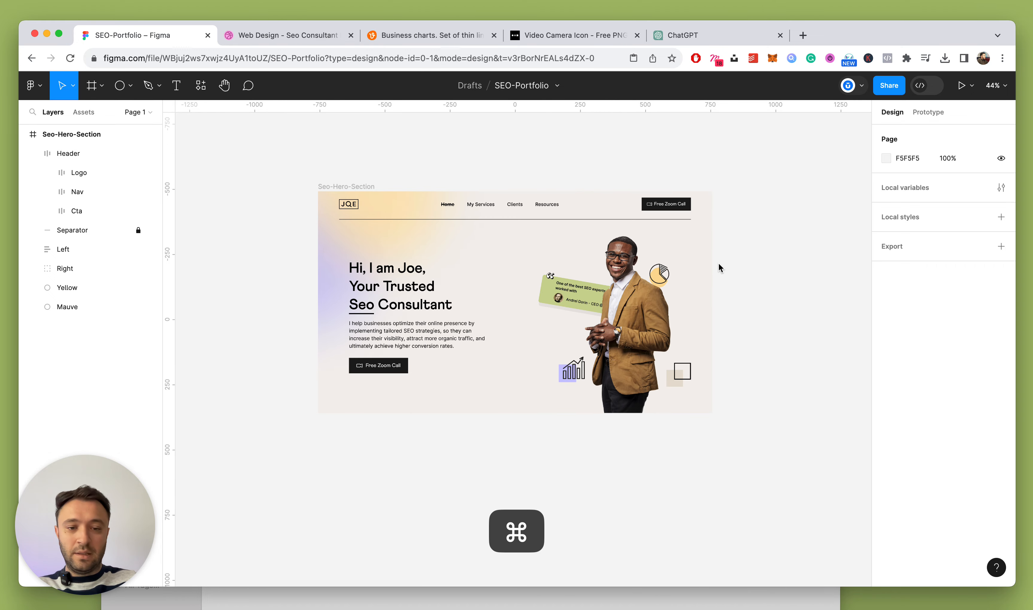
{"action": "scroll", "coordinate": [457, 377], "scroll_direction": "up", "scroll_amount": 3}
{"action": "scroll", "coordinate": [457, 377], "scroll_direction": "up", "scroll_amount": 2}
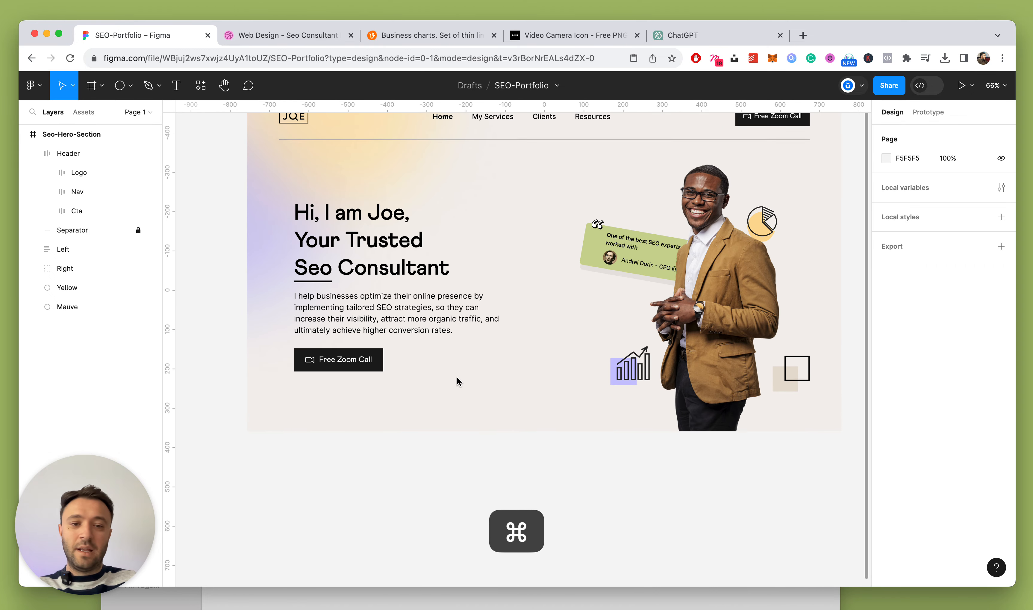
{"action": "left_click", "coordinate": [850, 303]}
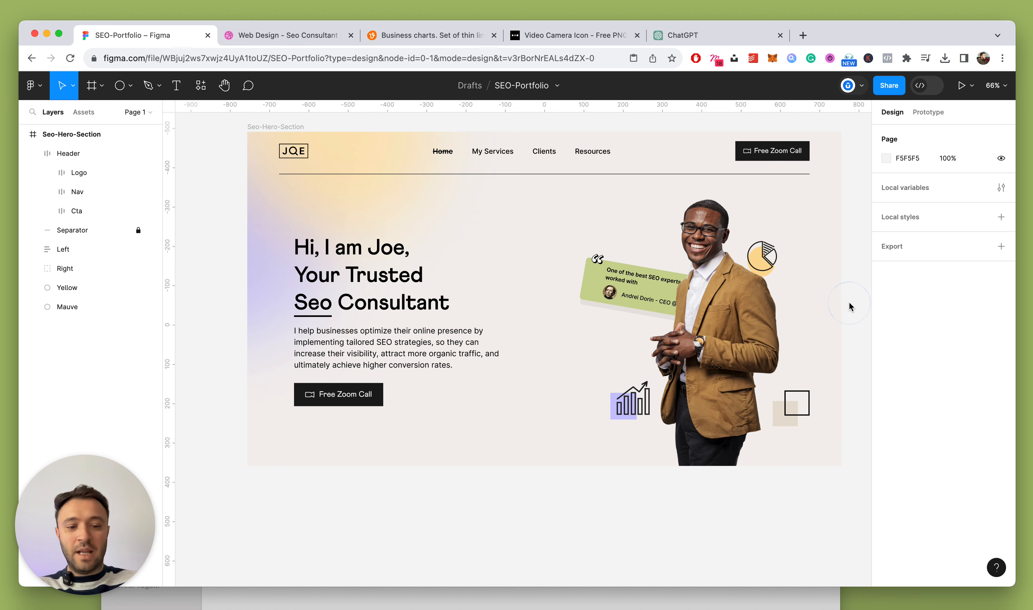